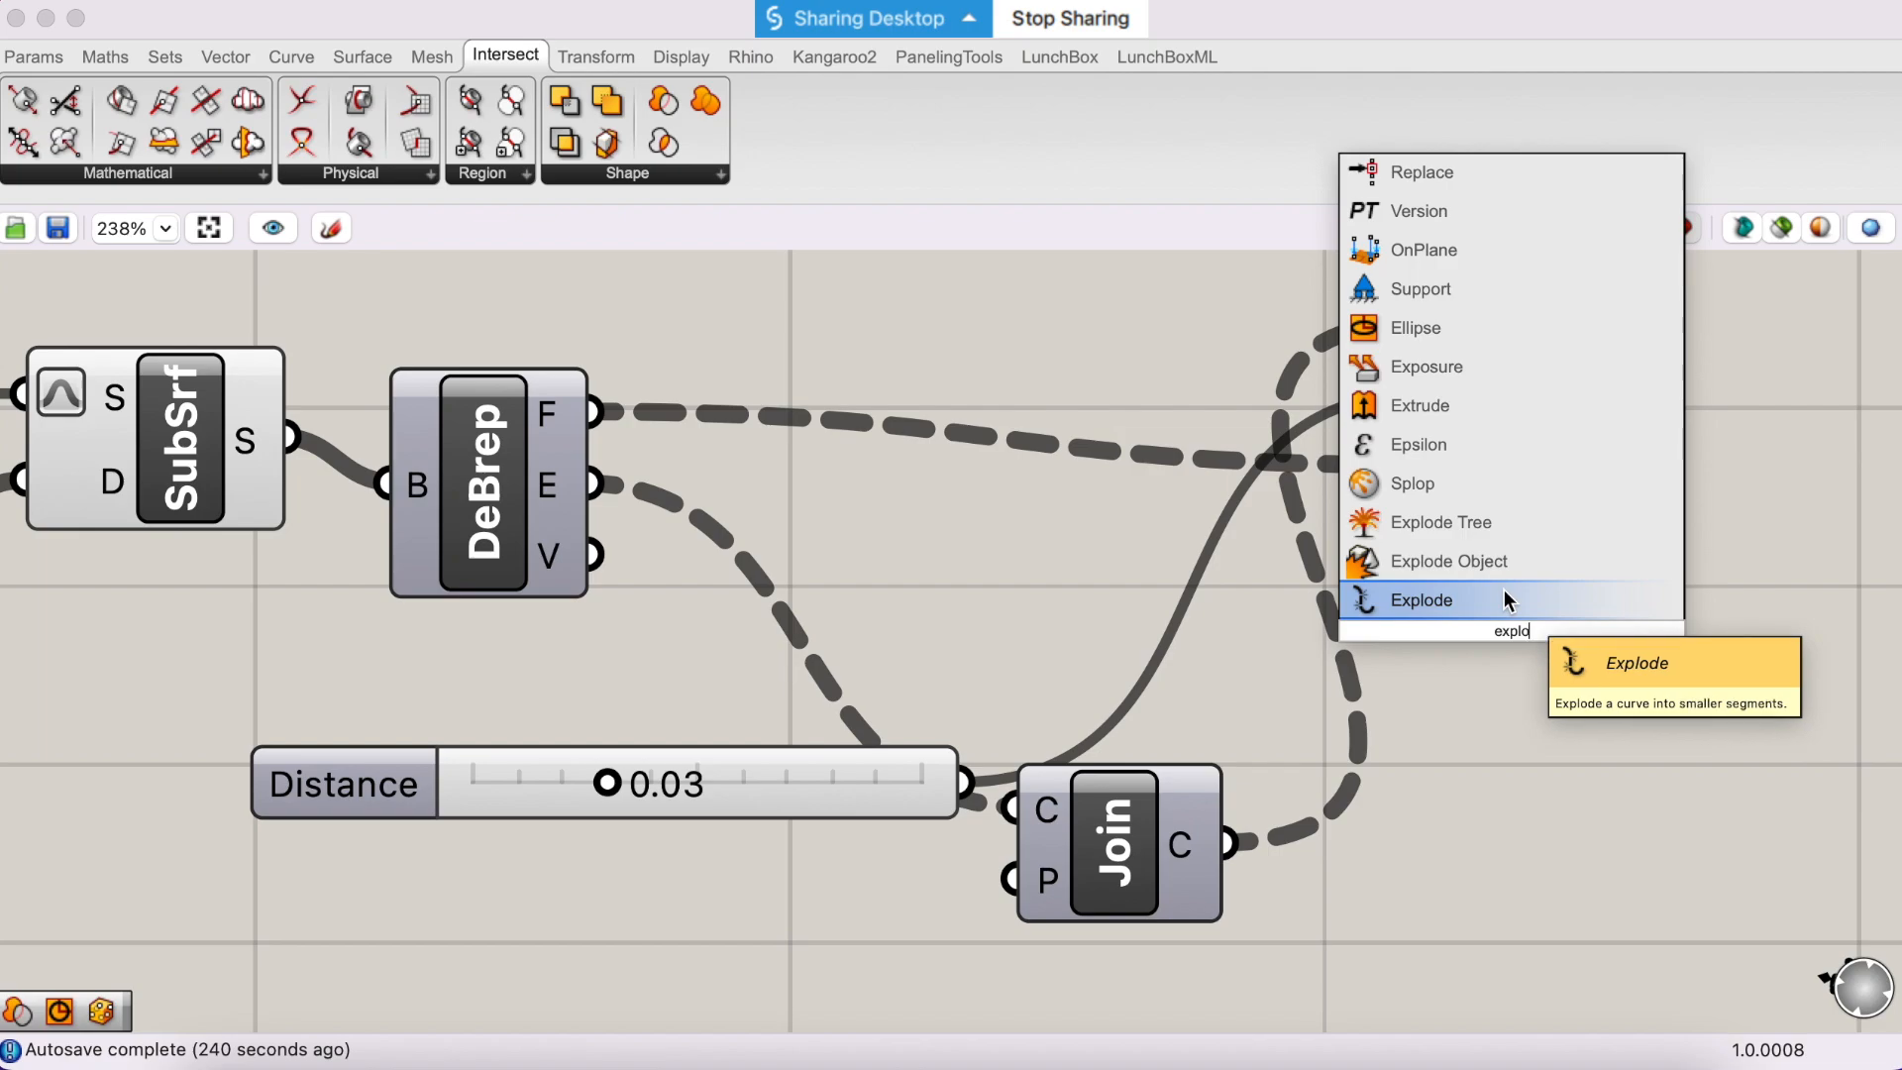
# - Add an Explode component beside OffsetS and connect the OffsetS curve output to its C input
pyautogui.click(1503, 600)
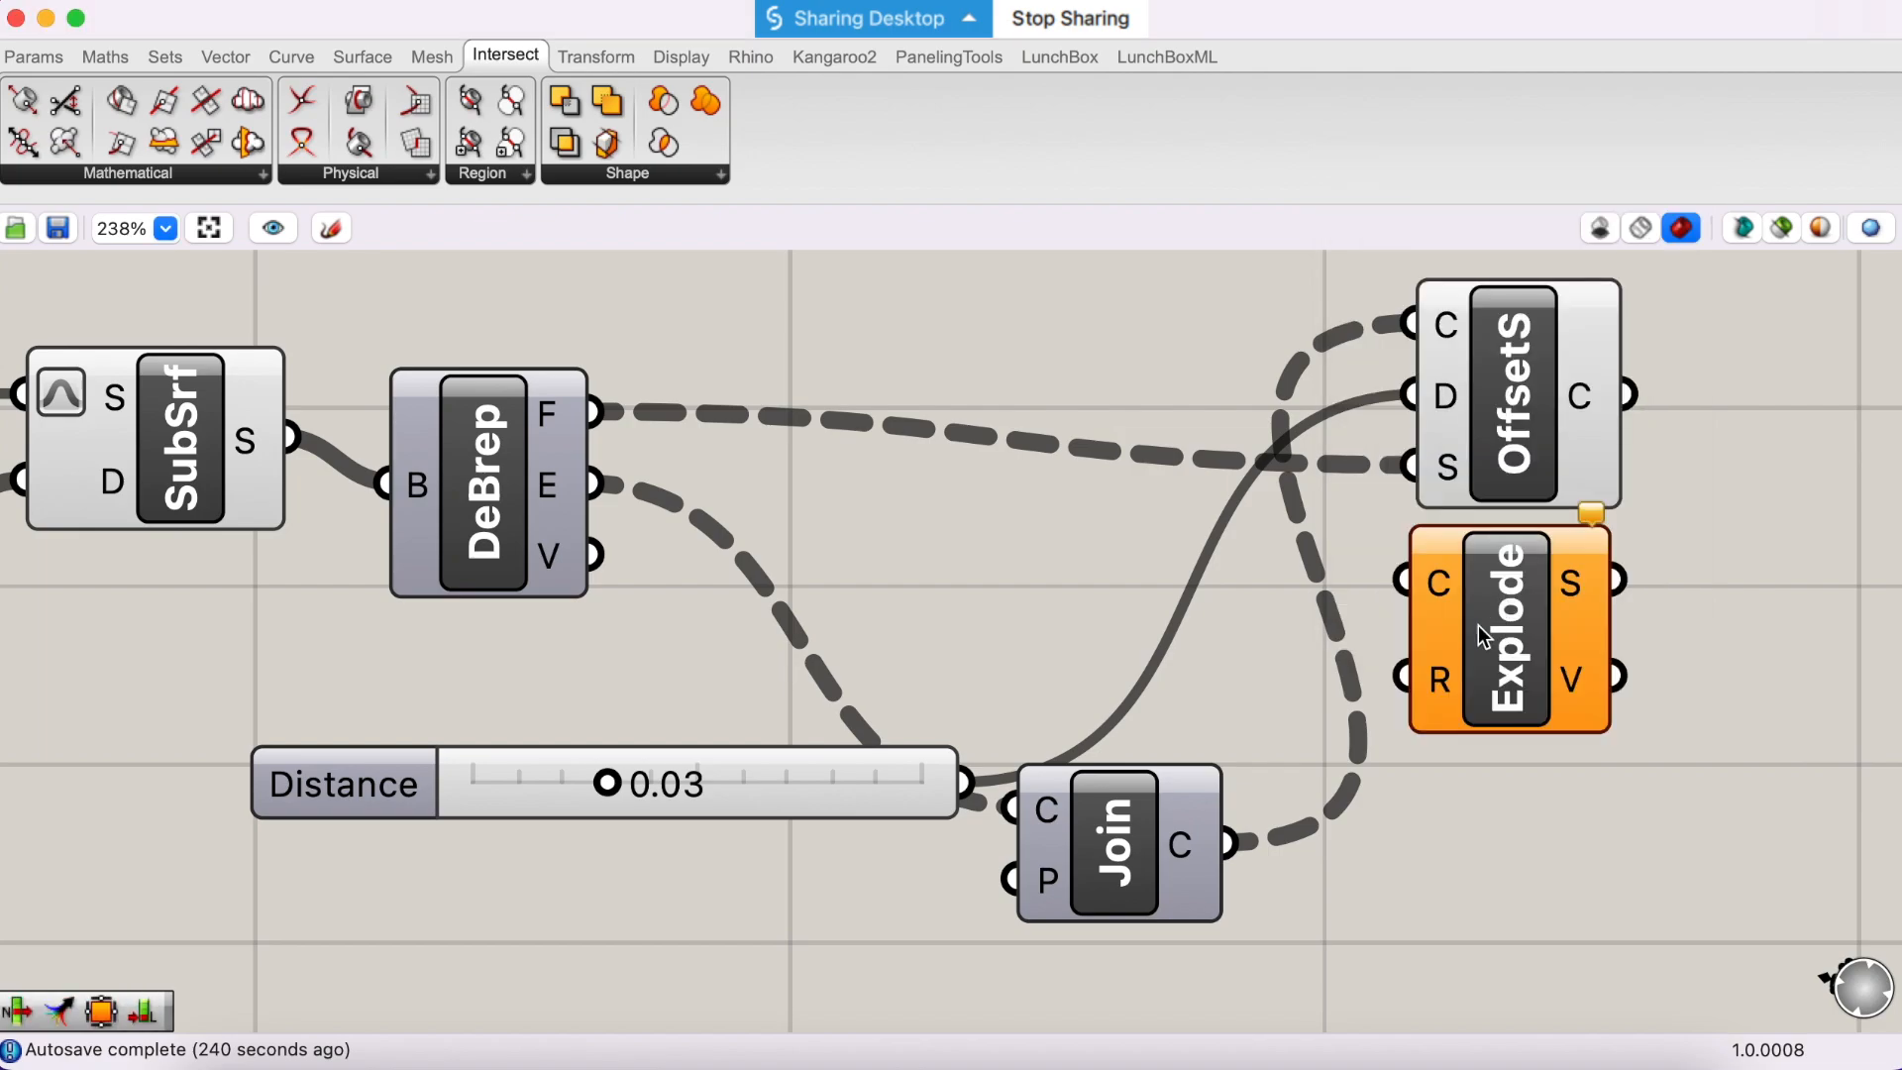
pyautogui.moveTo(1470, 630); pyautogui.dragTo(1672, 514)
pyautogui.moveTo(1672, 514); pyautogui.dragTo(1593, 549, button='right')
pyautogui.moveTo(1491, 477); pyautogui.dragTo(1595, 503)
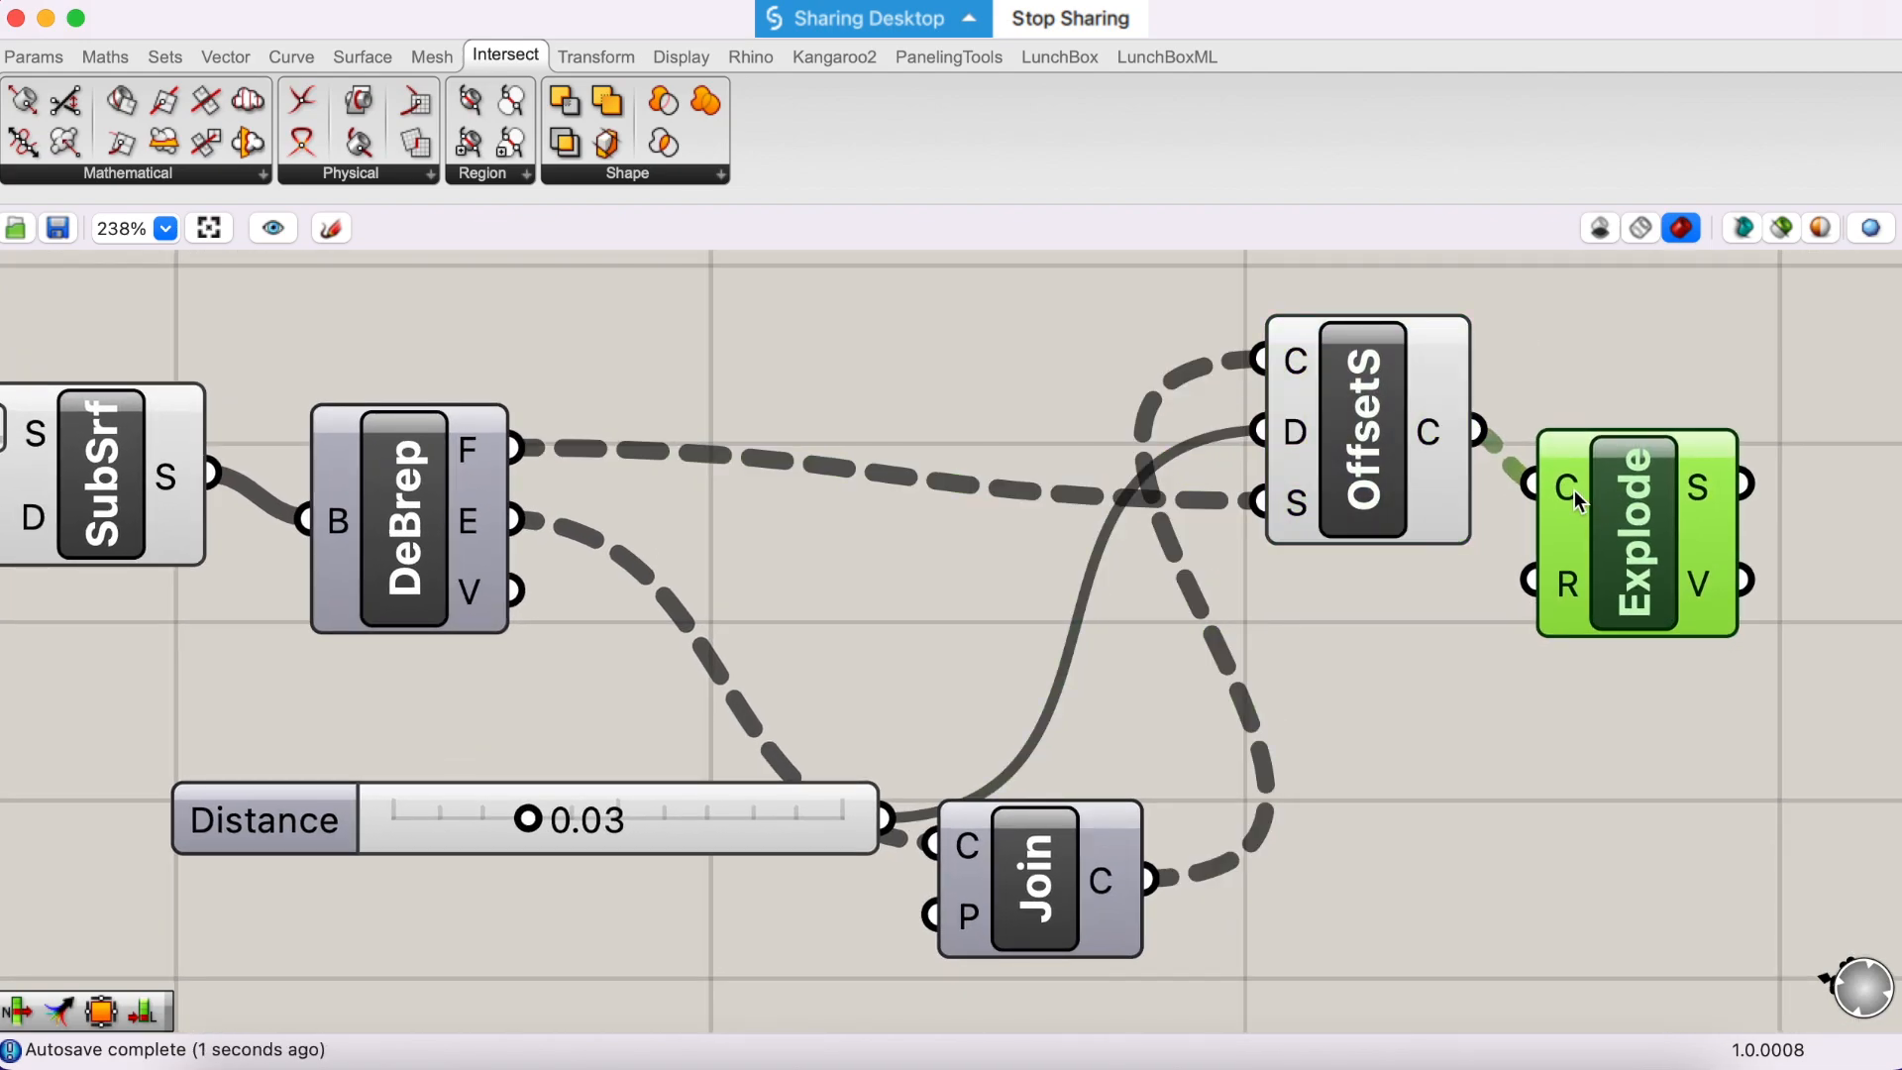
pyautogui.moveTo(1573, 490)
pyautogui.moveTo(1712, 584)
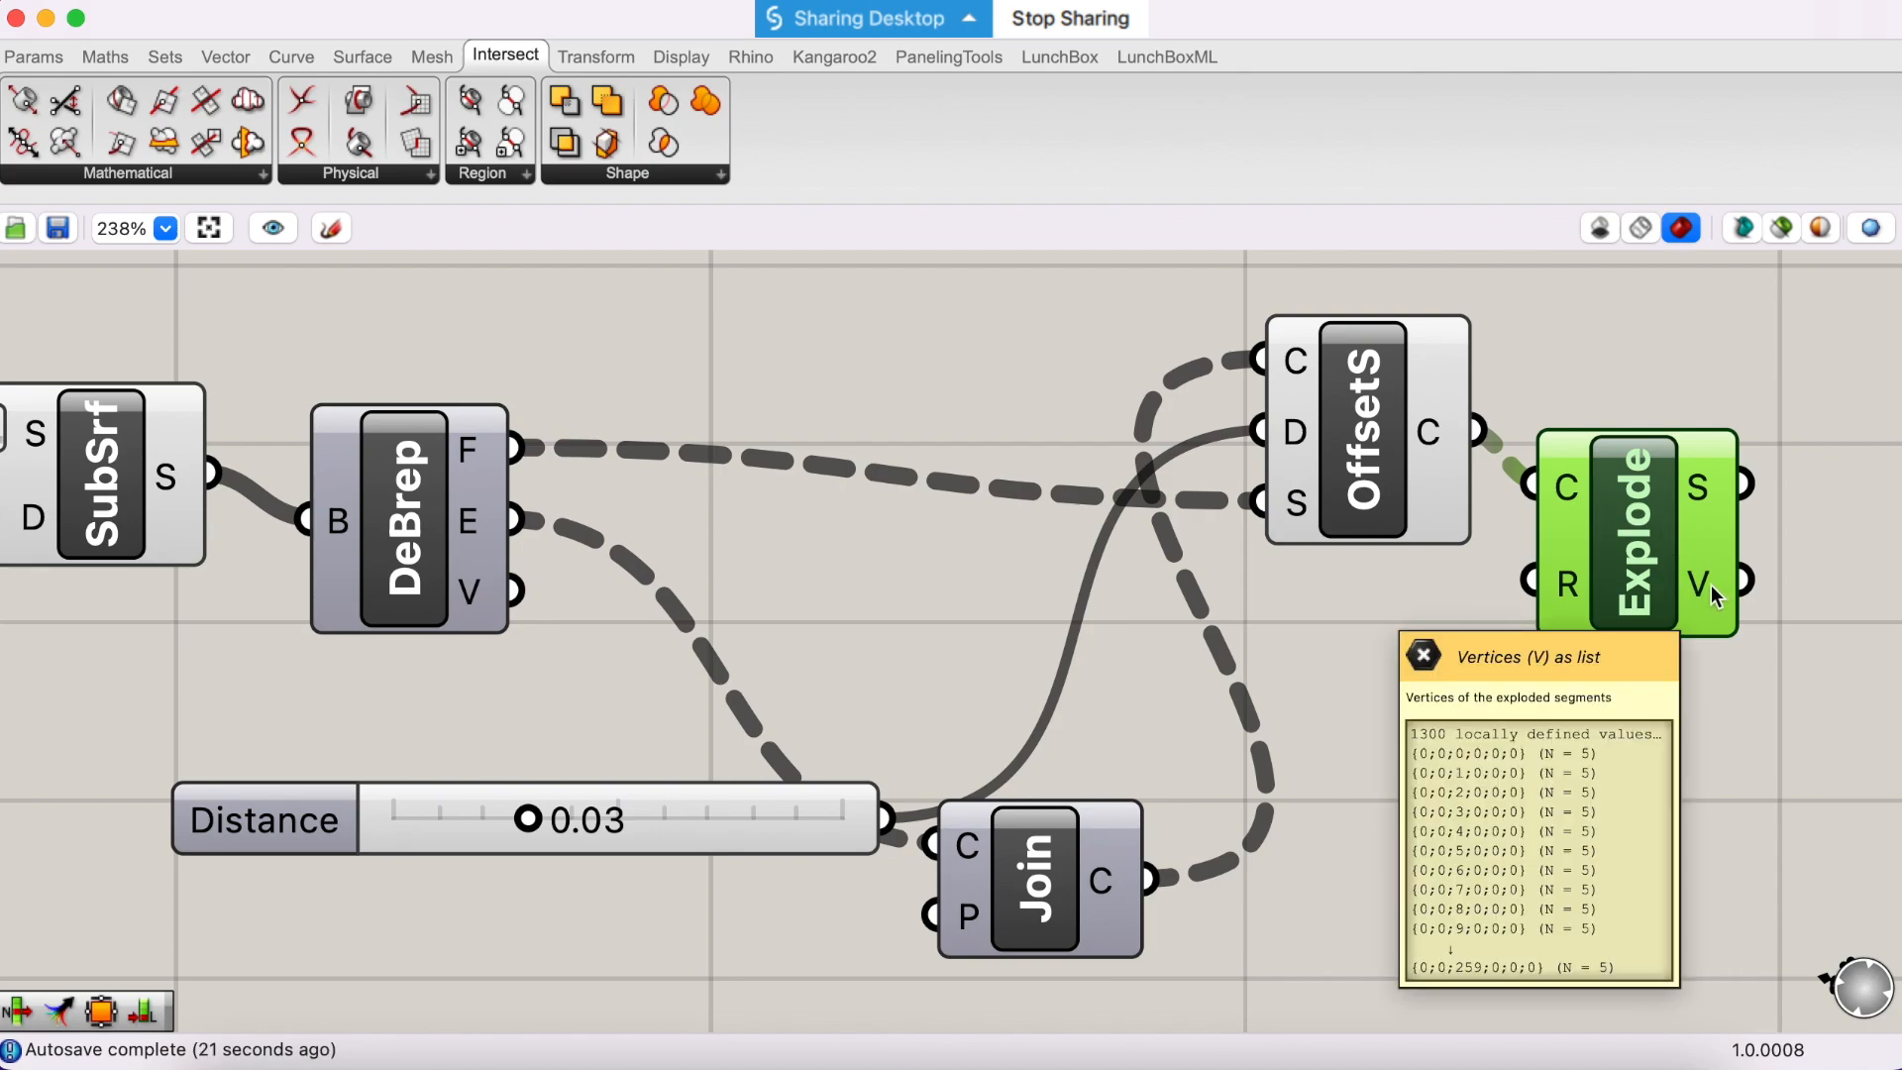
pyautogui.moveTo(1713, 498)
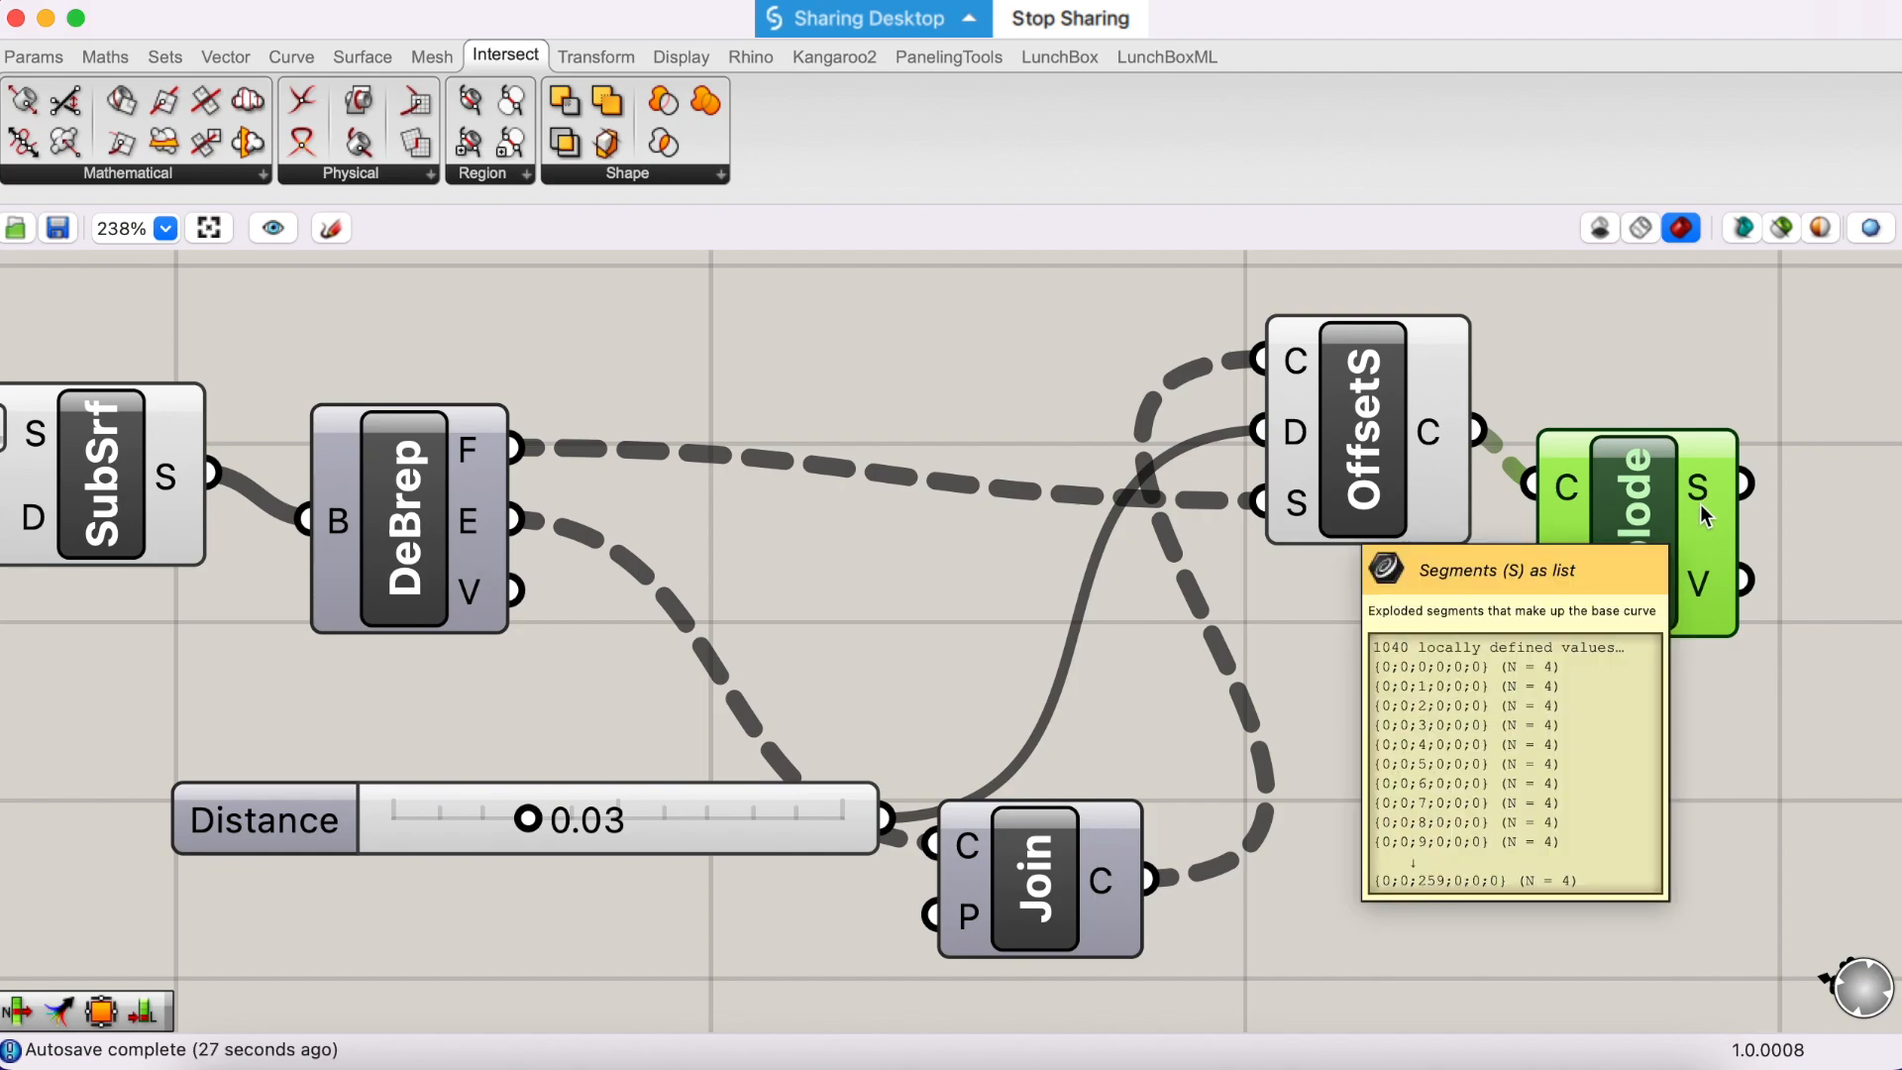
pyautogui.hscroll(3, 1678, 525)
pyautogui.scroll(1, 1677, 525)
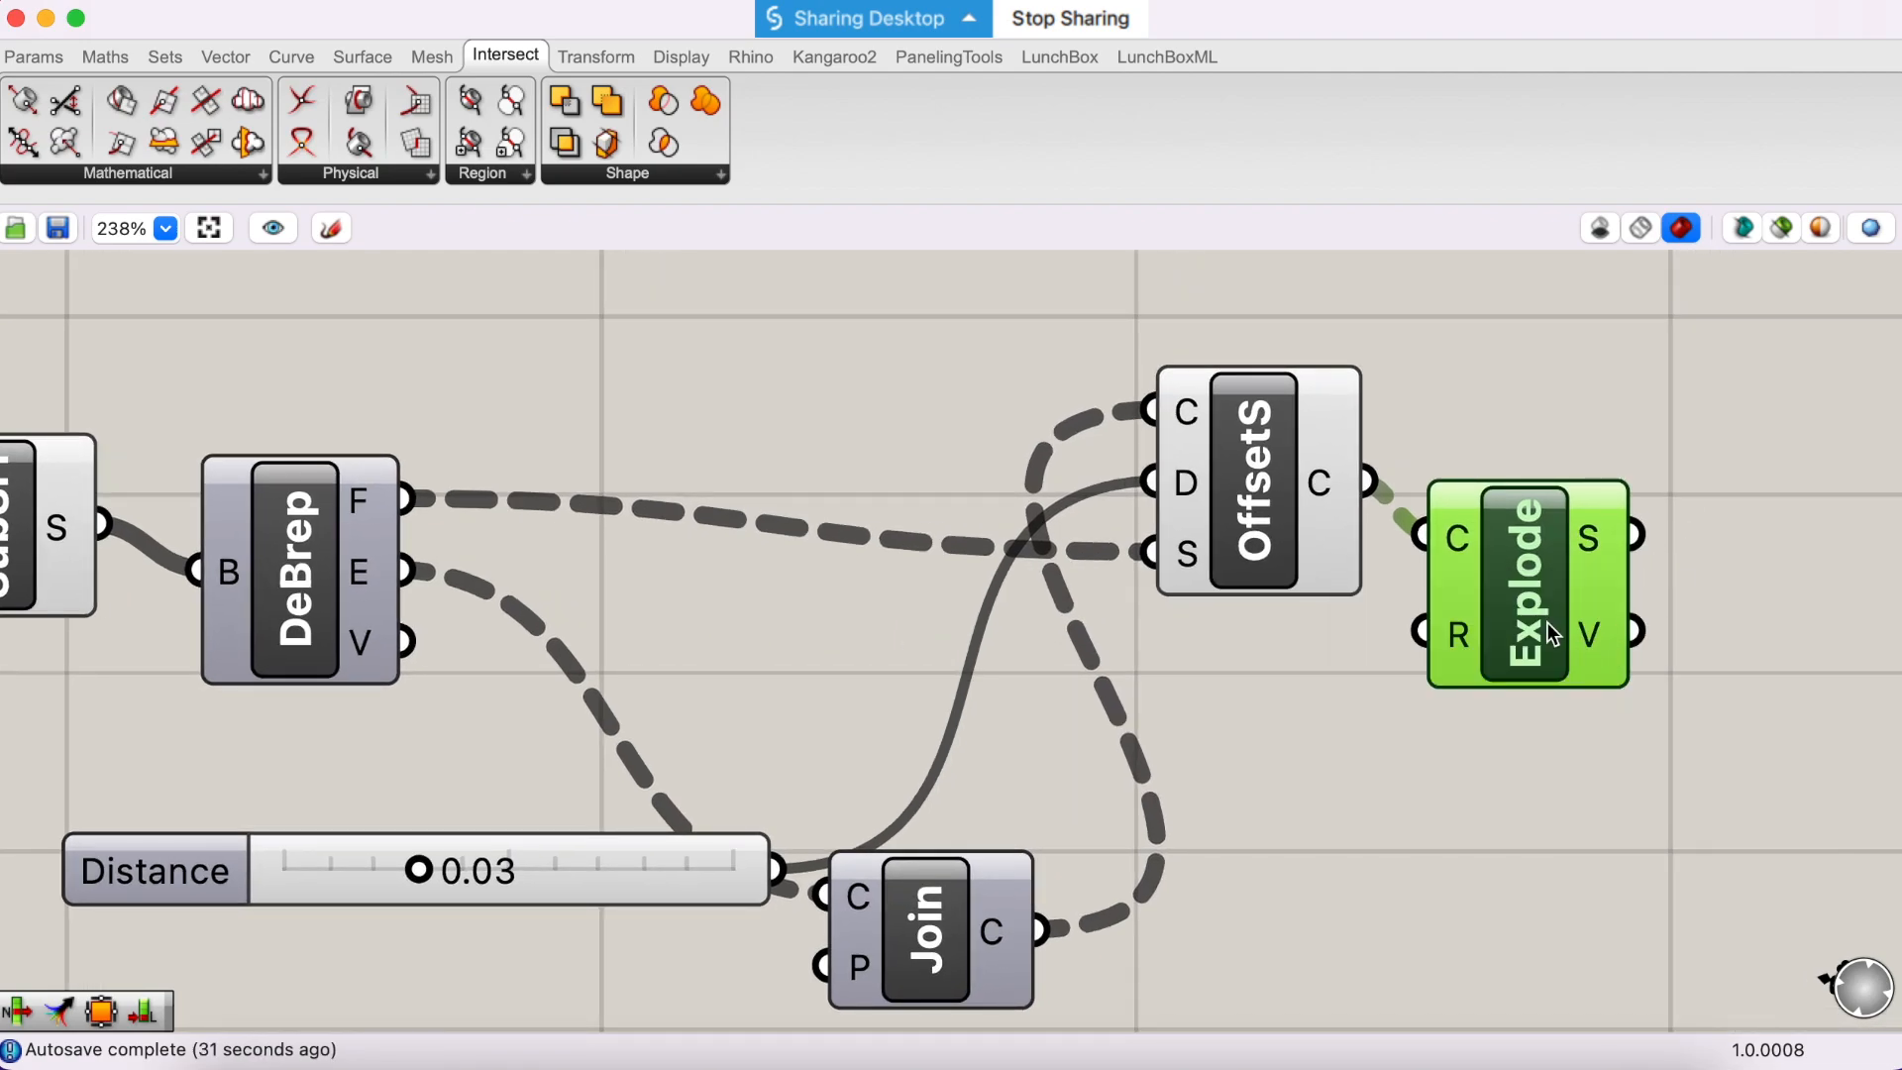
pyautogui.moveTo(1537, 610); pyautogui.dragTo(1534, 592)
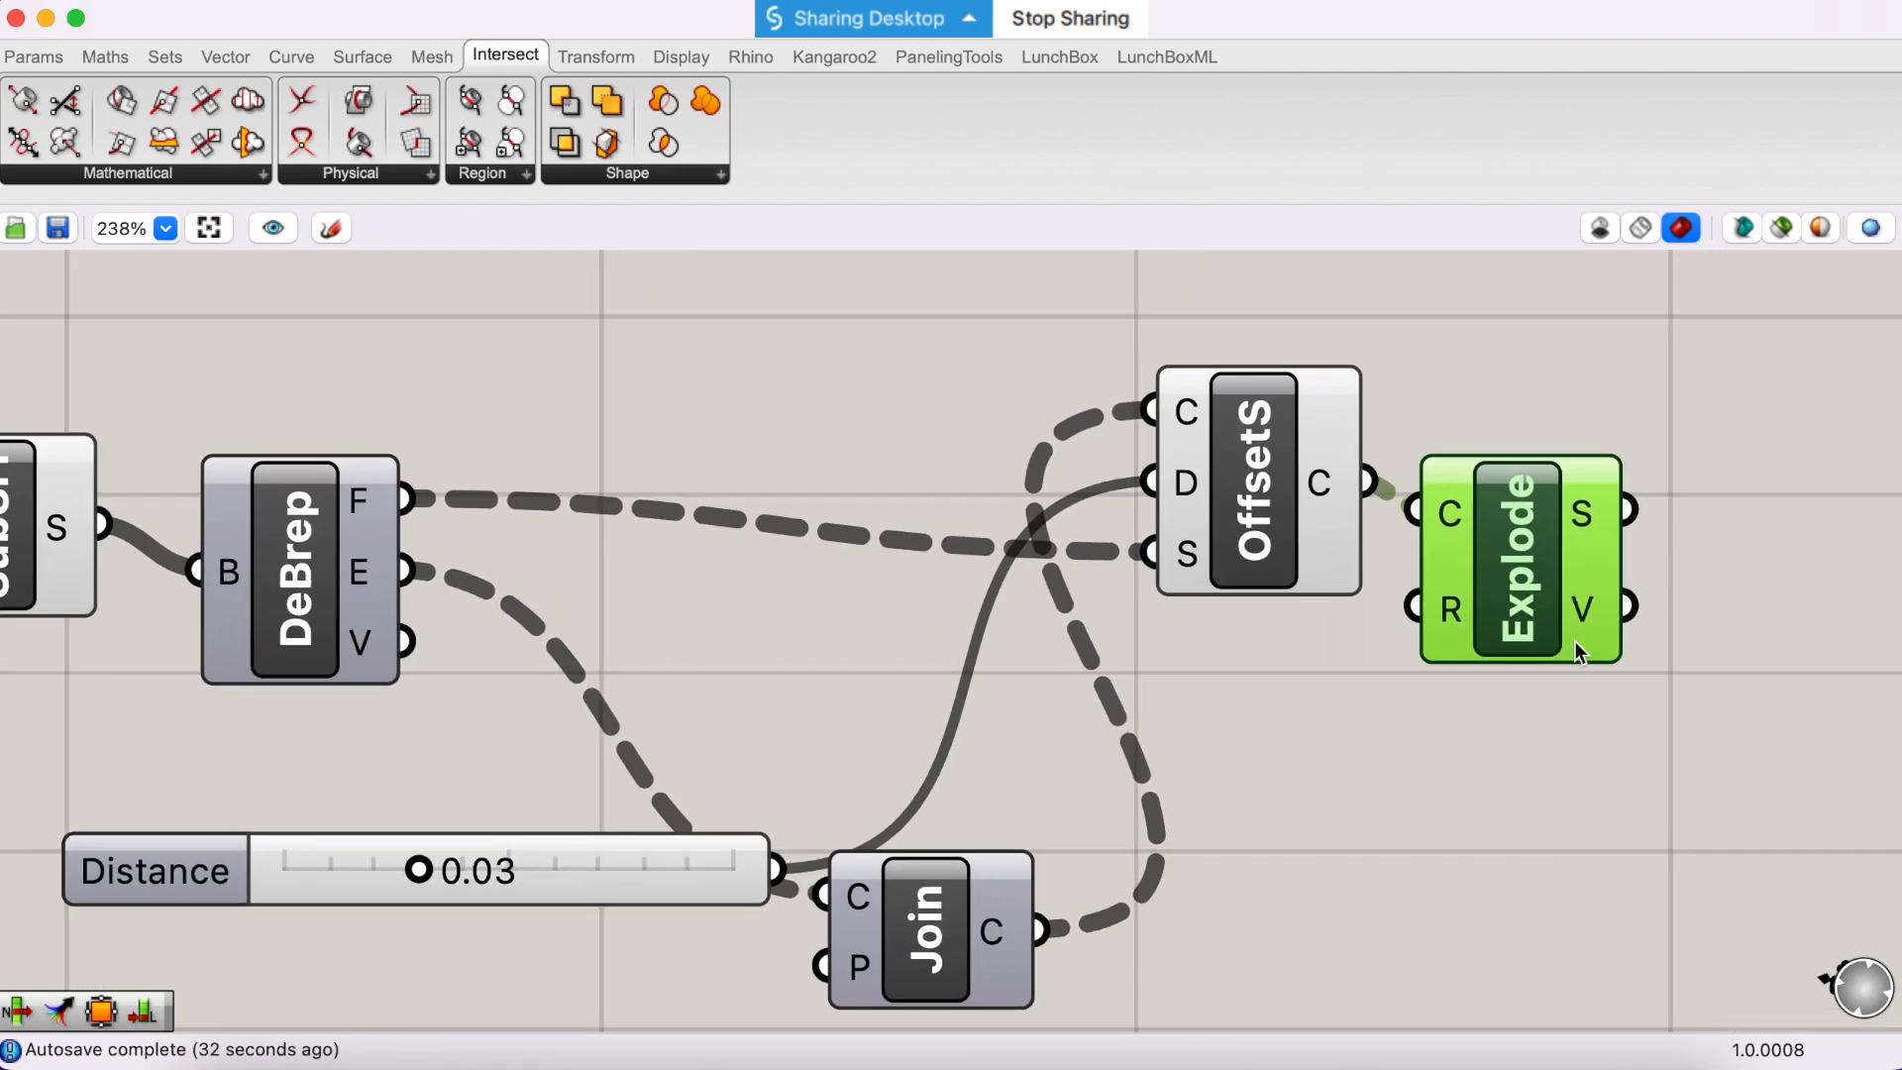
# - Add a Merge component below and beyond Explode, and connect the Explode segments output to its D1 input
pyautogui.hscroll(3, 1700, 797)
pyautogui.scroll(-1, 1699, 797)
pyautogui.click(1649, 804)
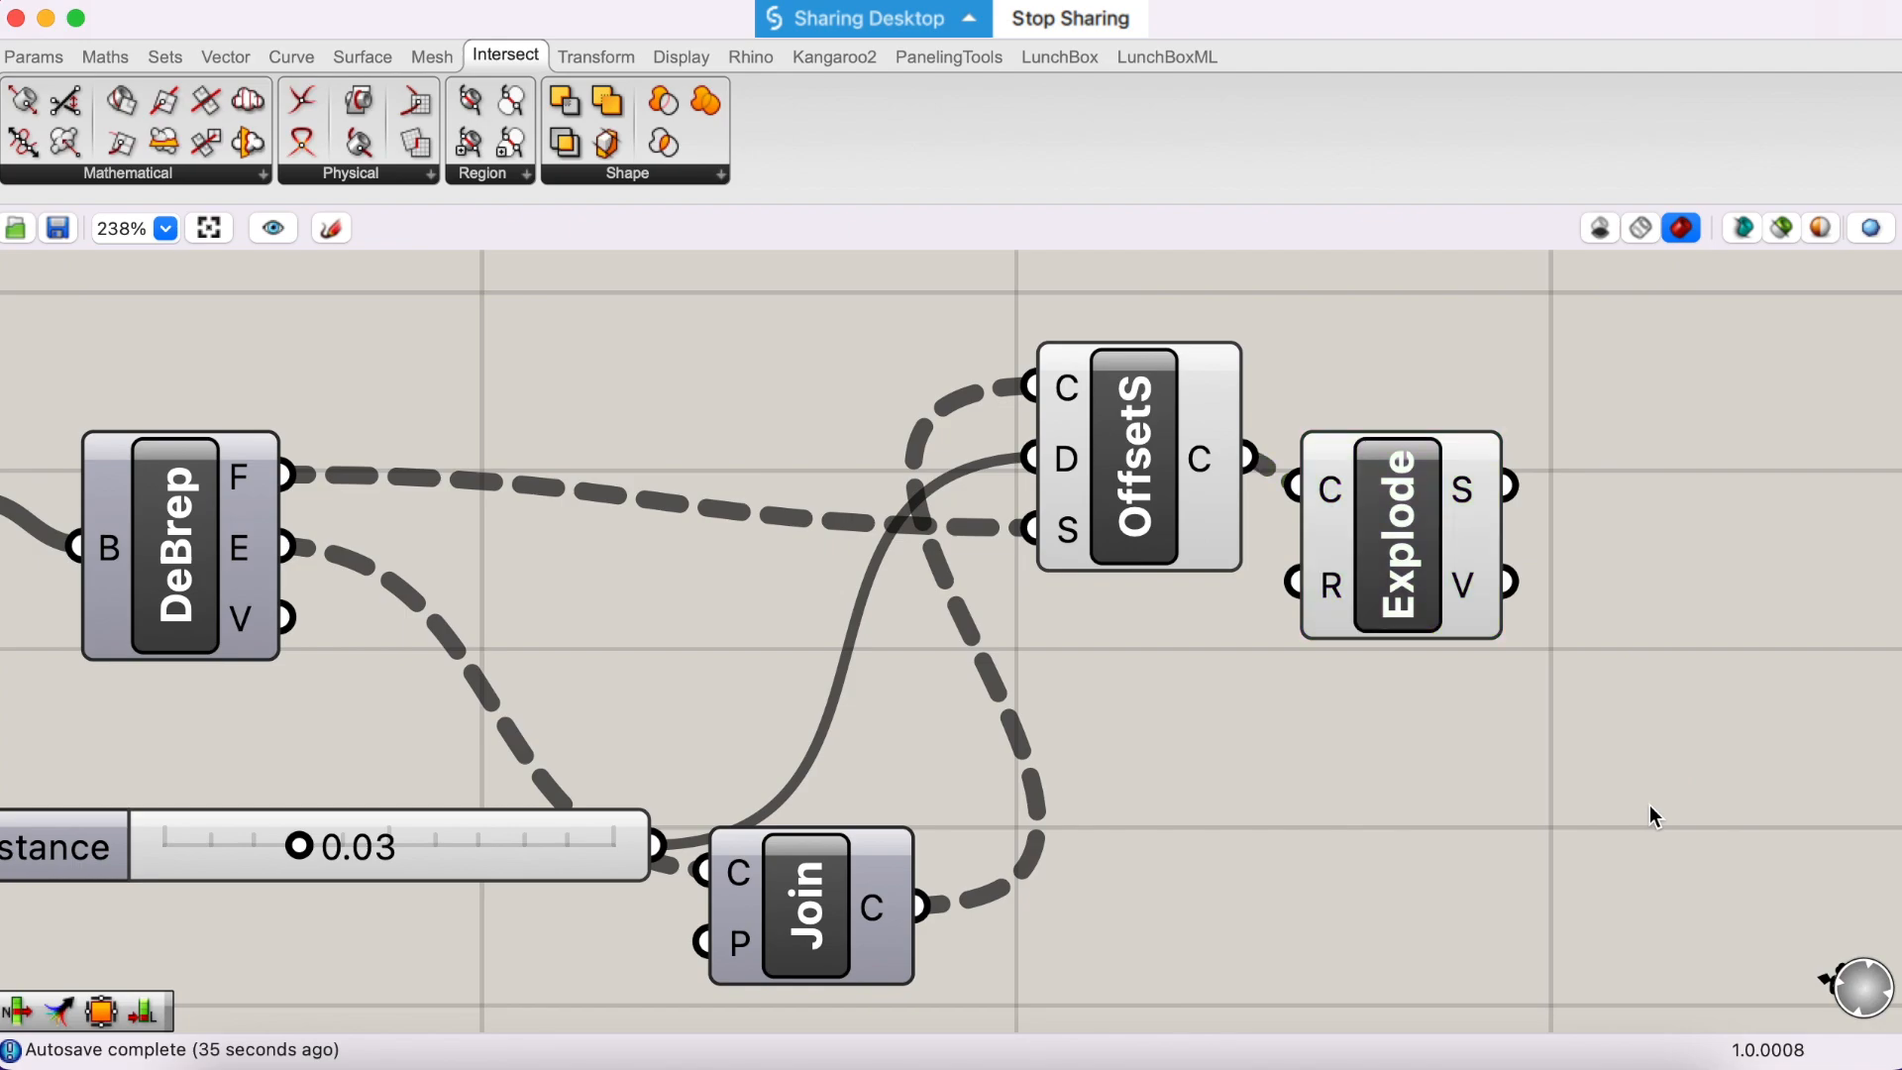
pyautogui.doubleClick(1650, 804)
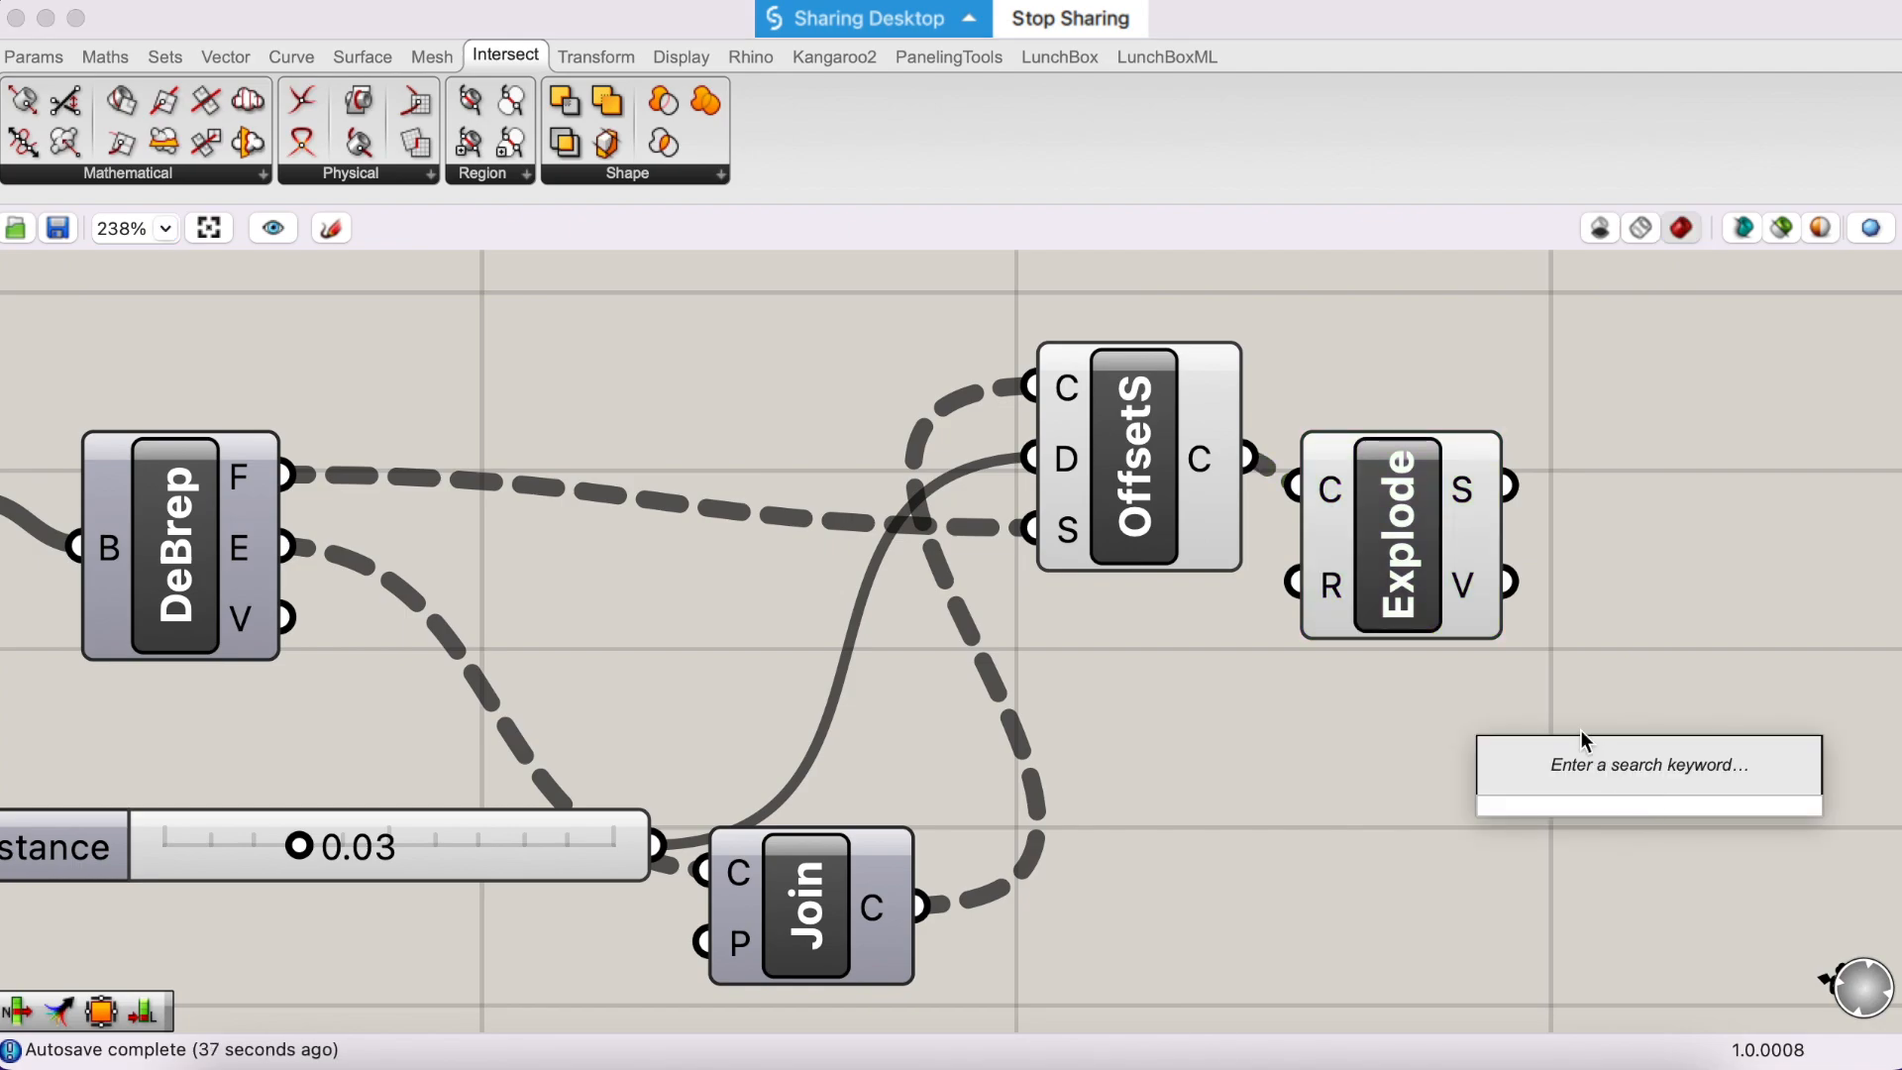
pyautogui.write('me')
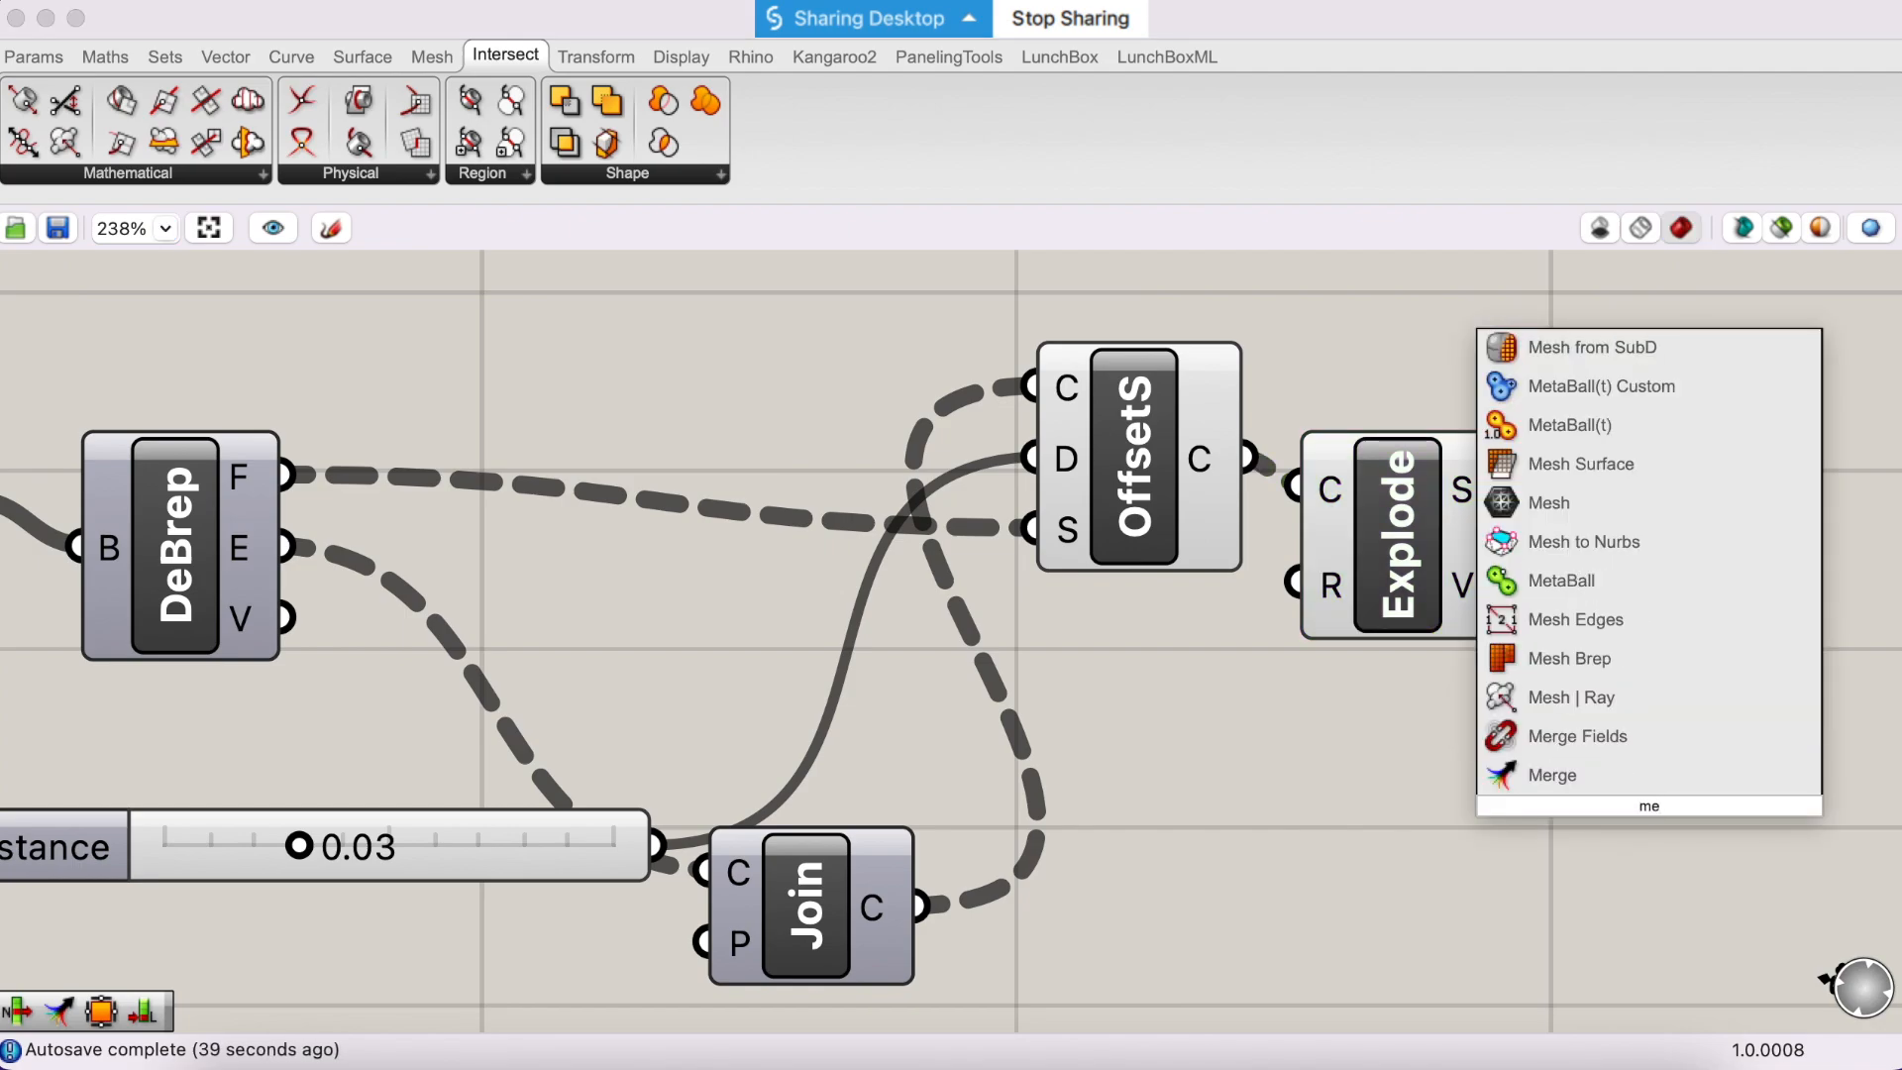
pyautogui.click(1625, 778)
pyautogui.moveTo(1625, 783); pyautogui.dragTo(1691, 771)
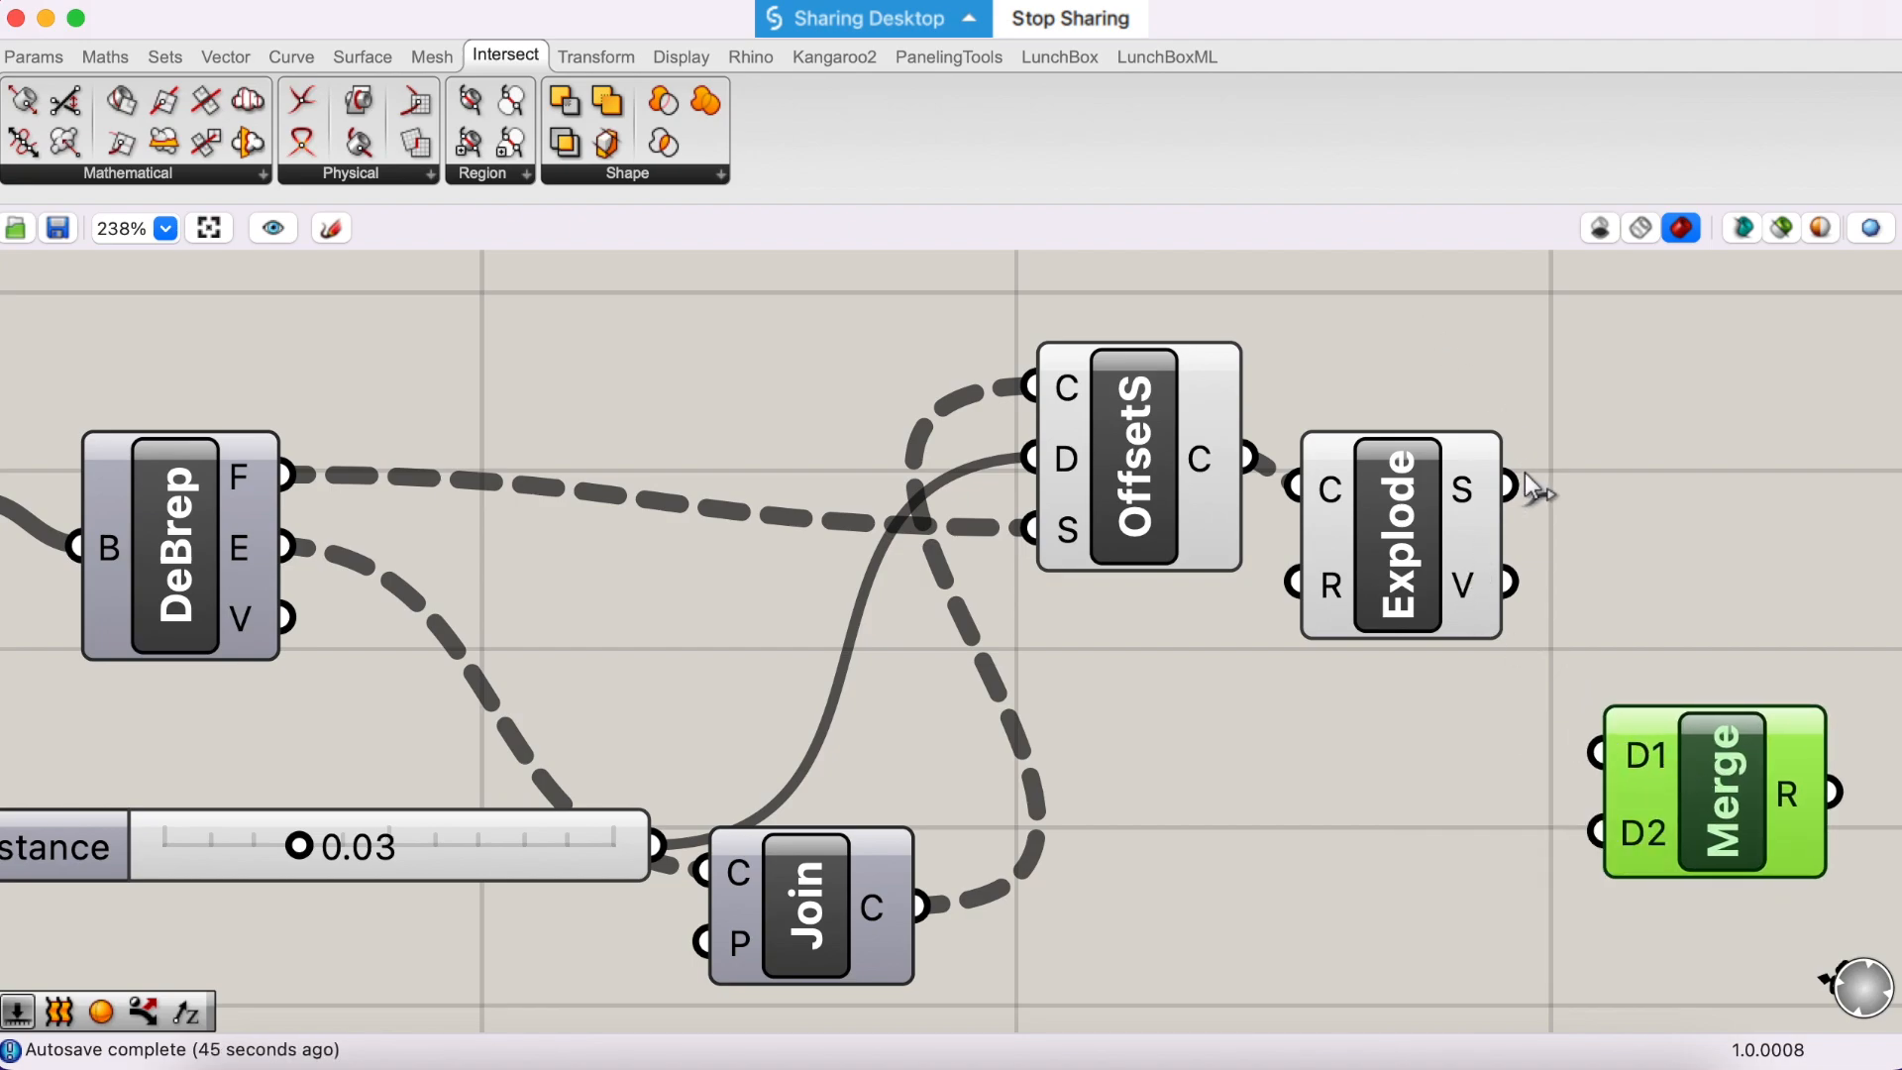
pyautogui.moveTo(1585, 625); pyautogui.dragTo(1769, 791)
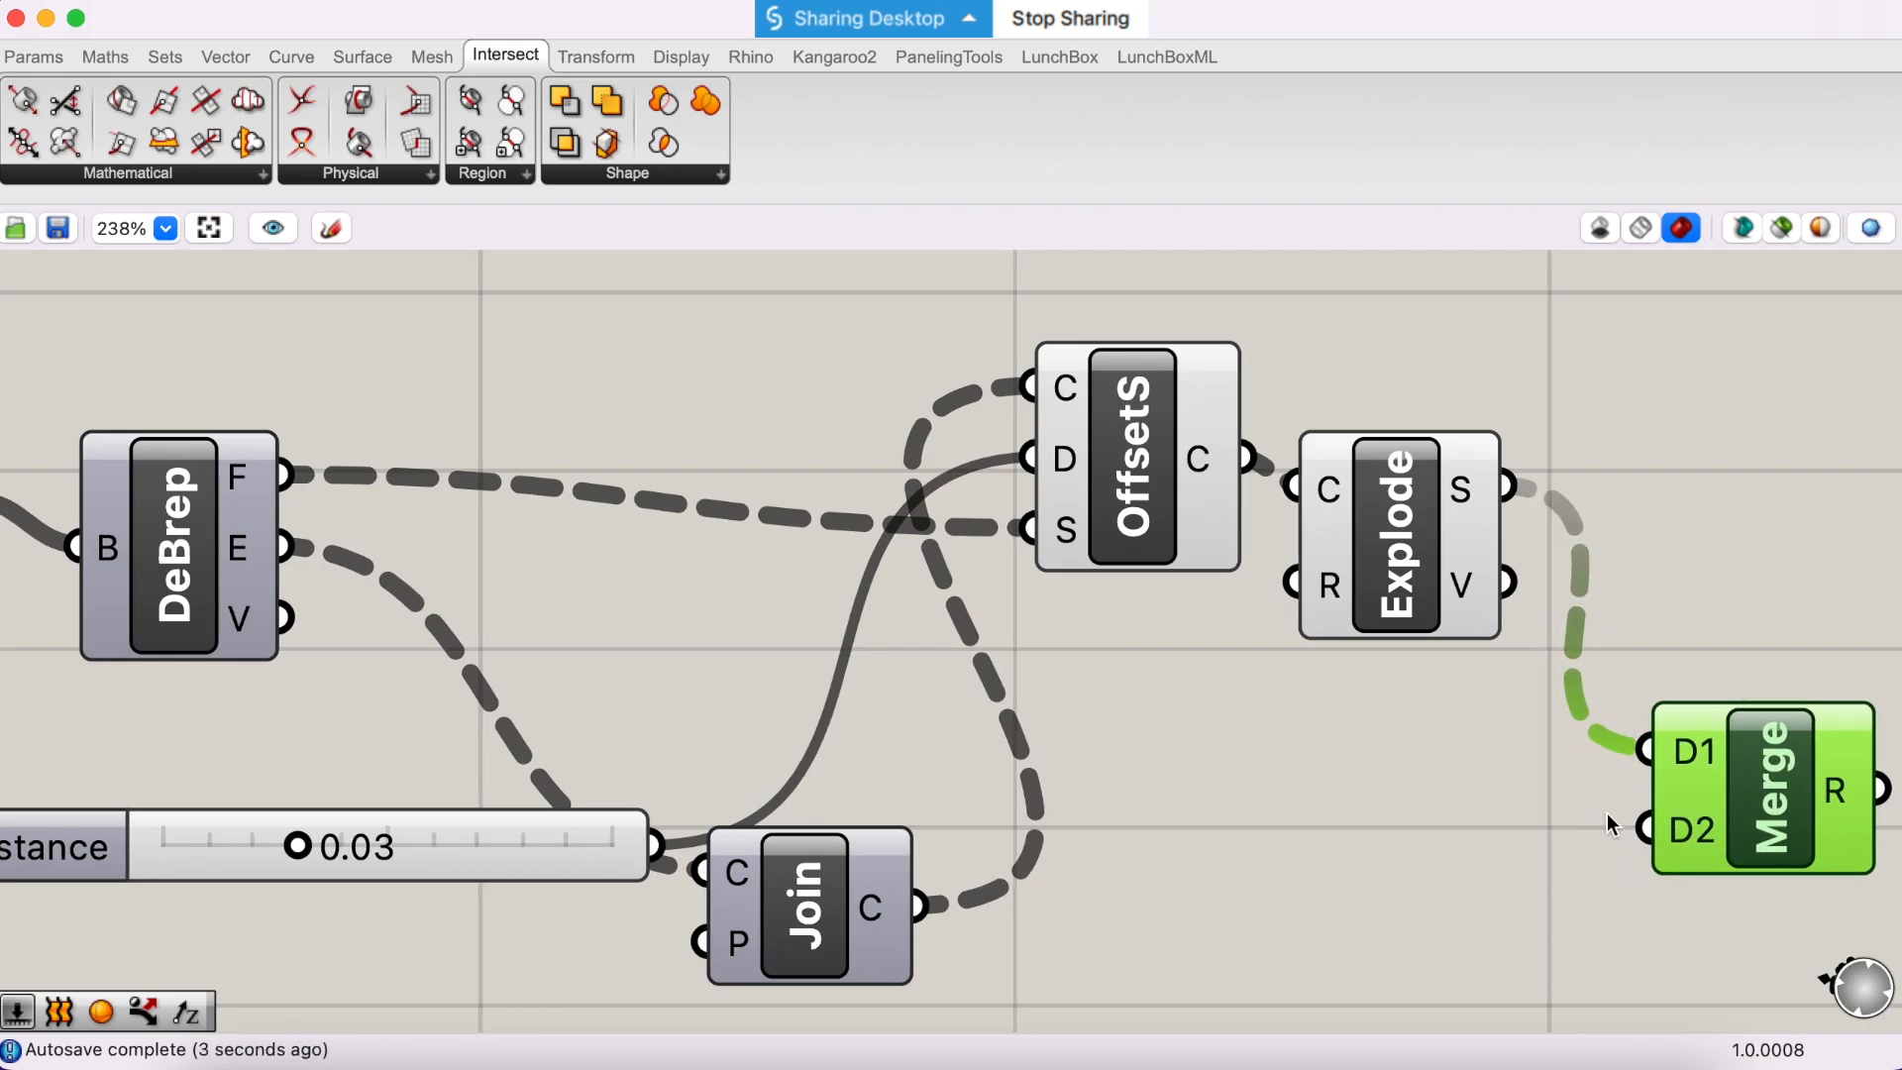
# - Connect the DeBrep edges output (E) to the D2 input of the Merge component
pyautogui.hscroll(3, 1607, 813)
pyautogui.hscroll(-2, 1143, 748)
pyautogui.scroll(1, 1143, 747)
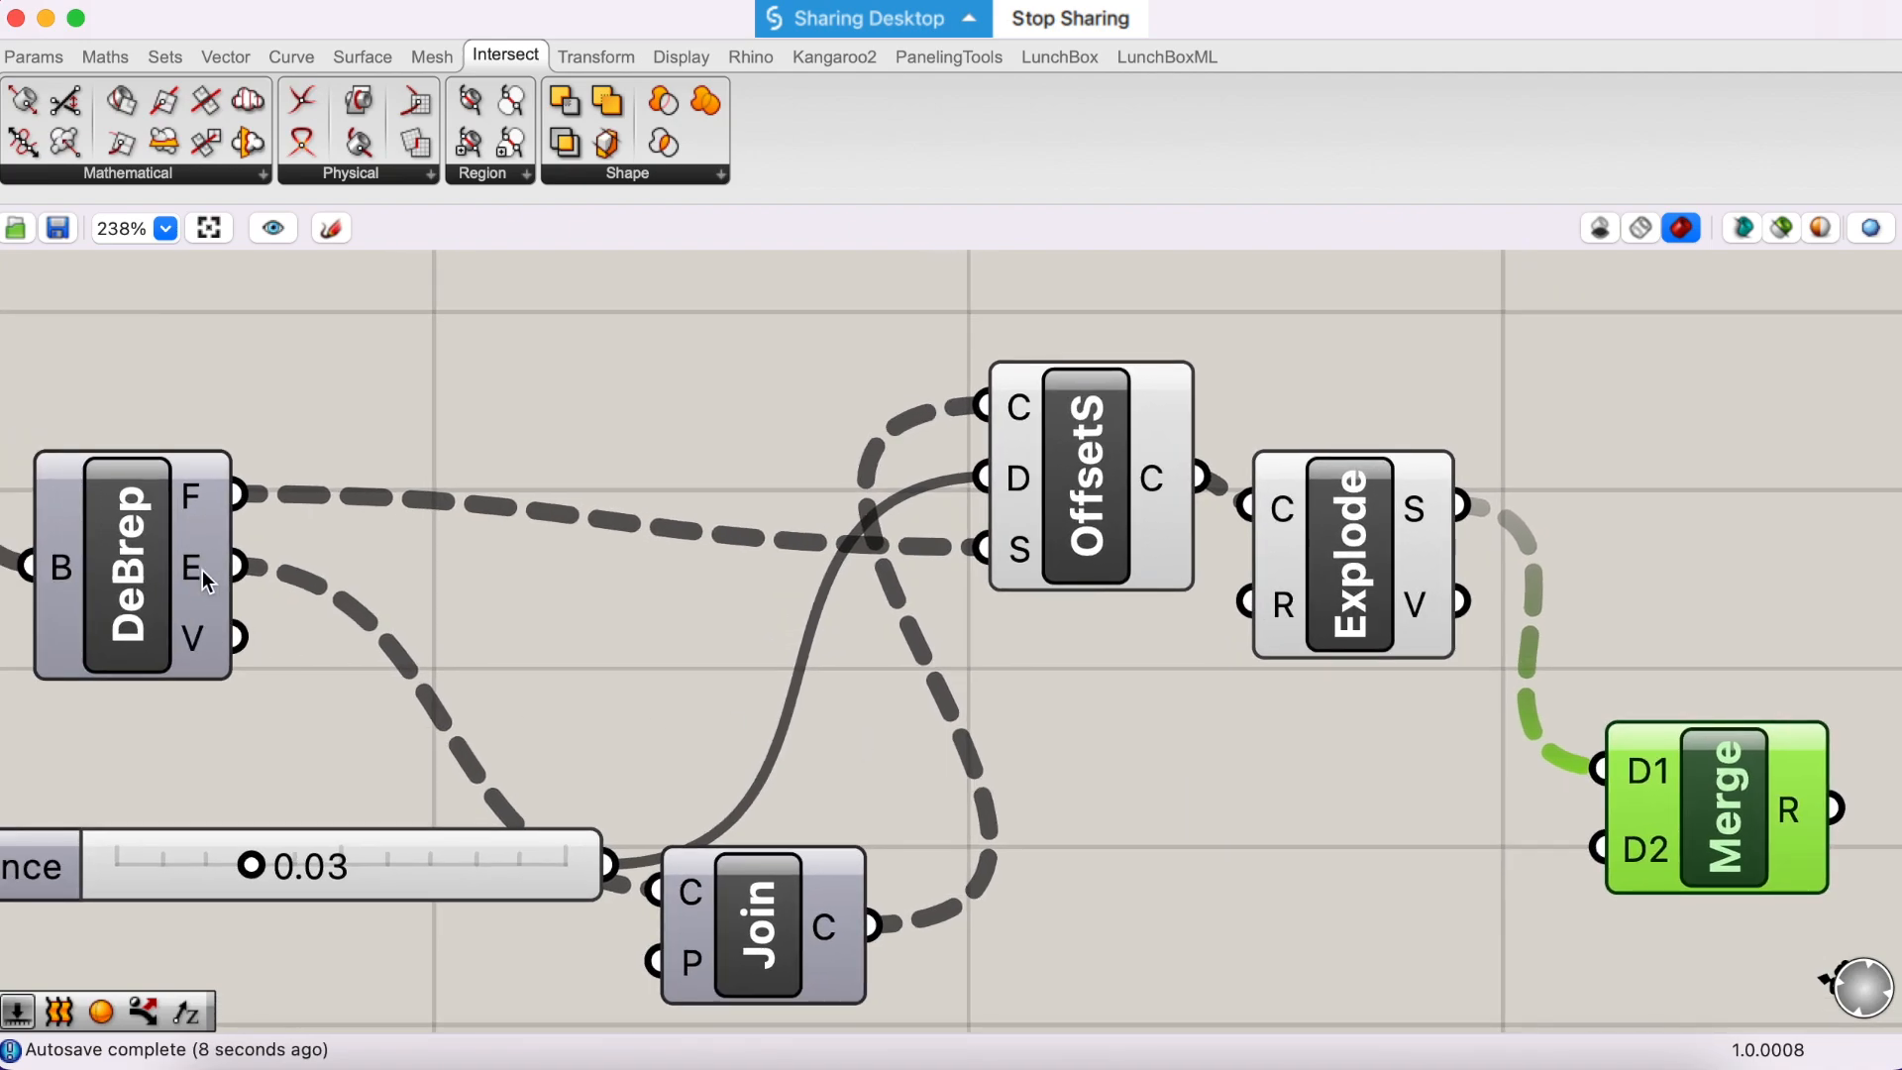
pyautogui.moveTo(224, 567); pyautogui.dragTo(1603, 845)
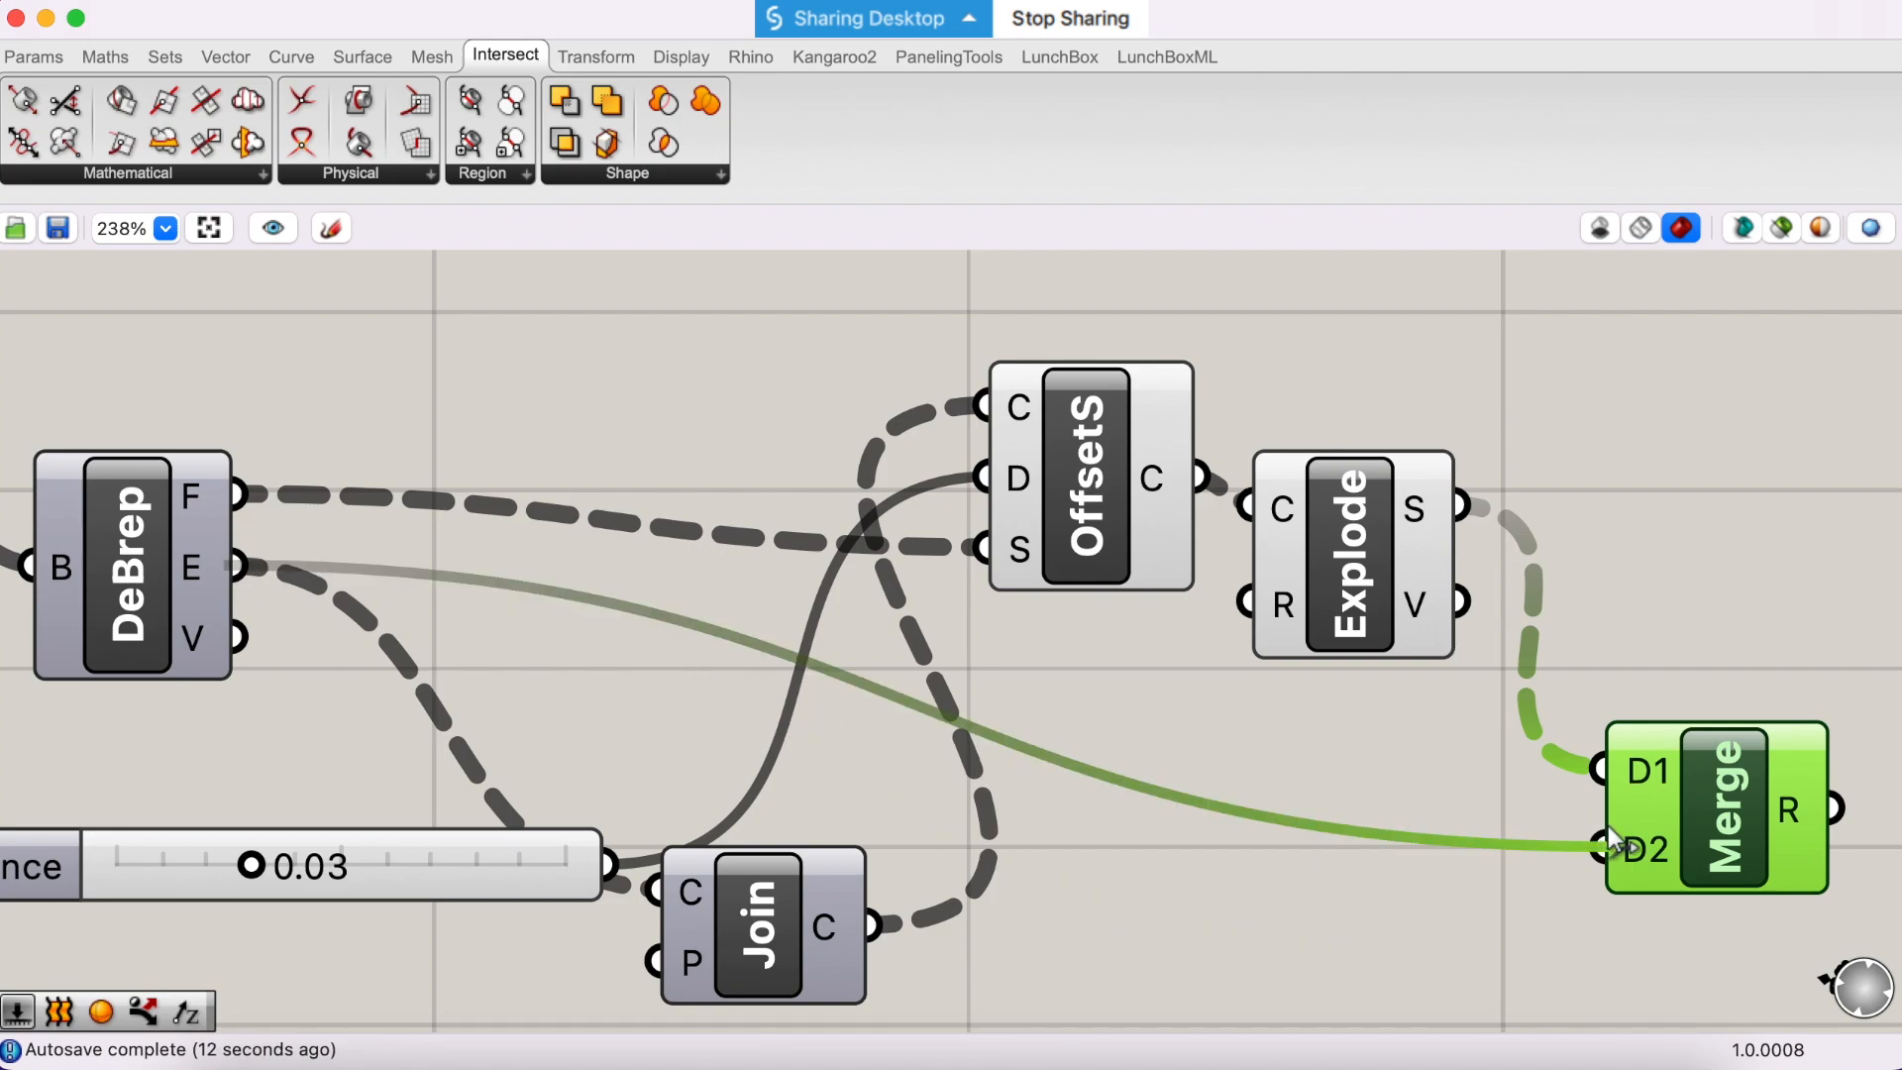
pyautogui.moveTo(1607, 827); pyautogui.dragTo(1607, 827)
pyautogui.hscroll(5, 1617, 881)
pyautogui.scroll(-2, 1618, 881)
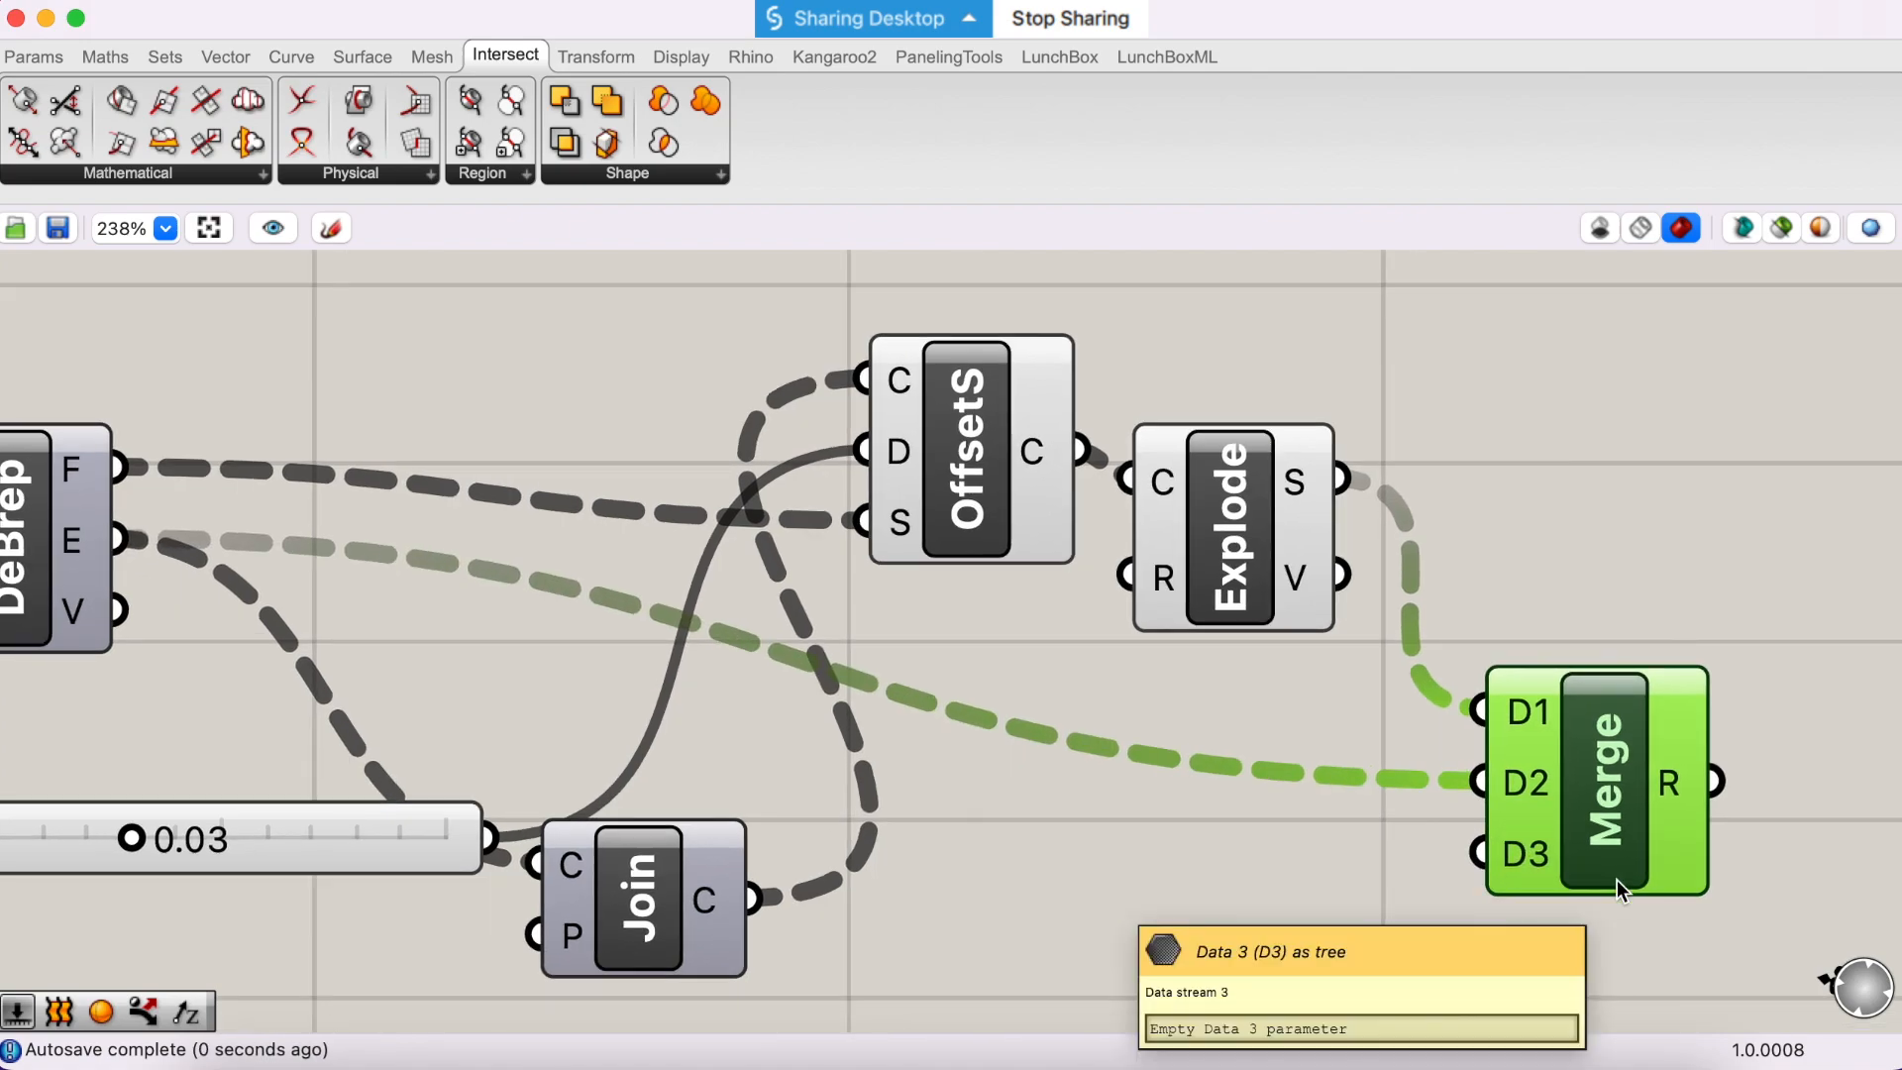
# - Compare the data trees at the Merge inputs D1 and D2 and graft both inputs
pyautogui.moveTo(1505, 703)
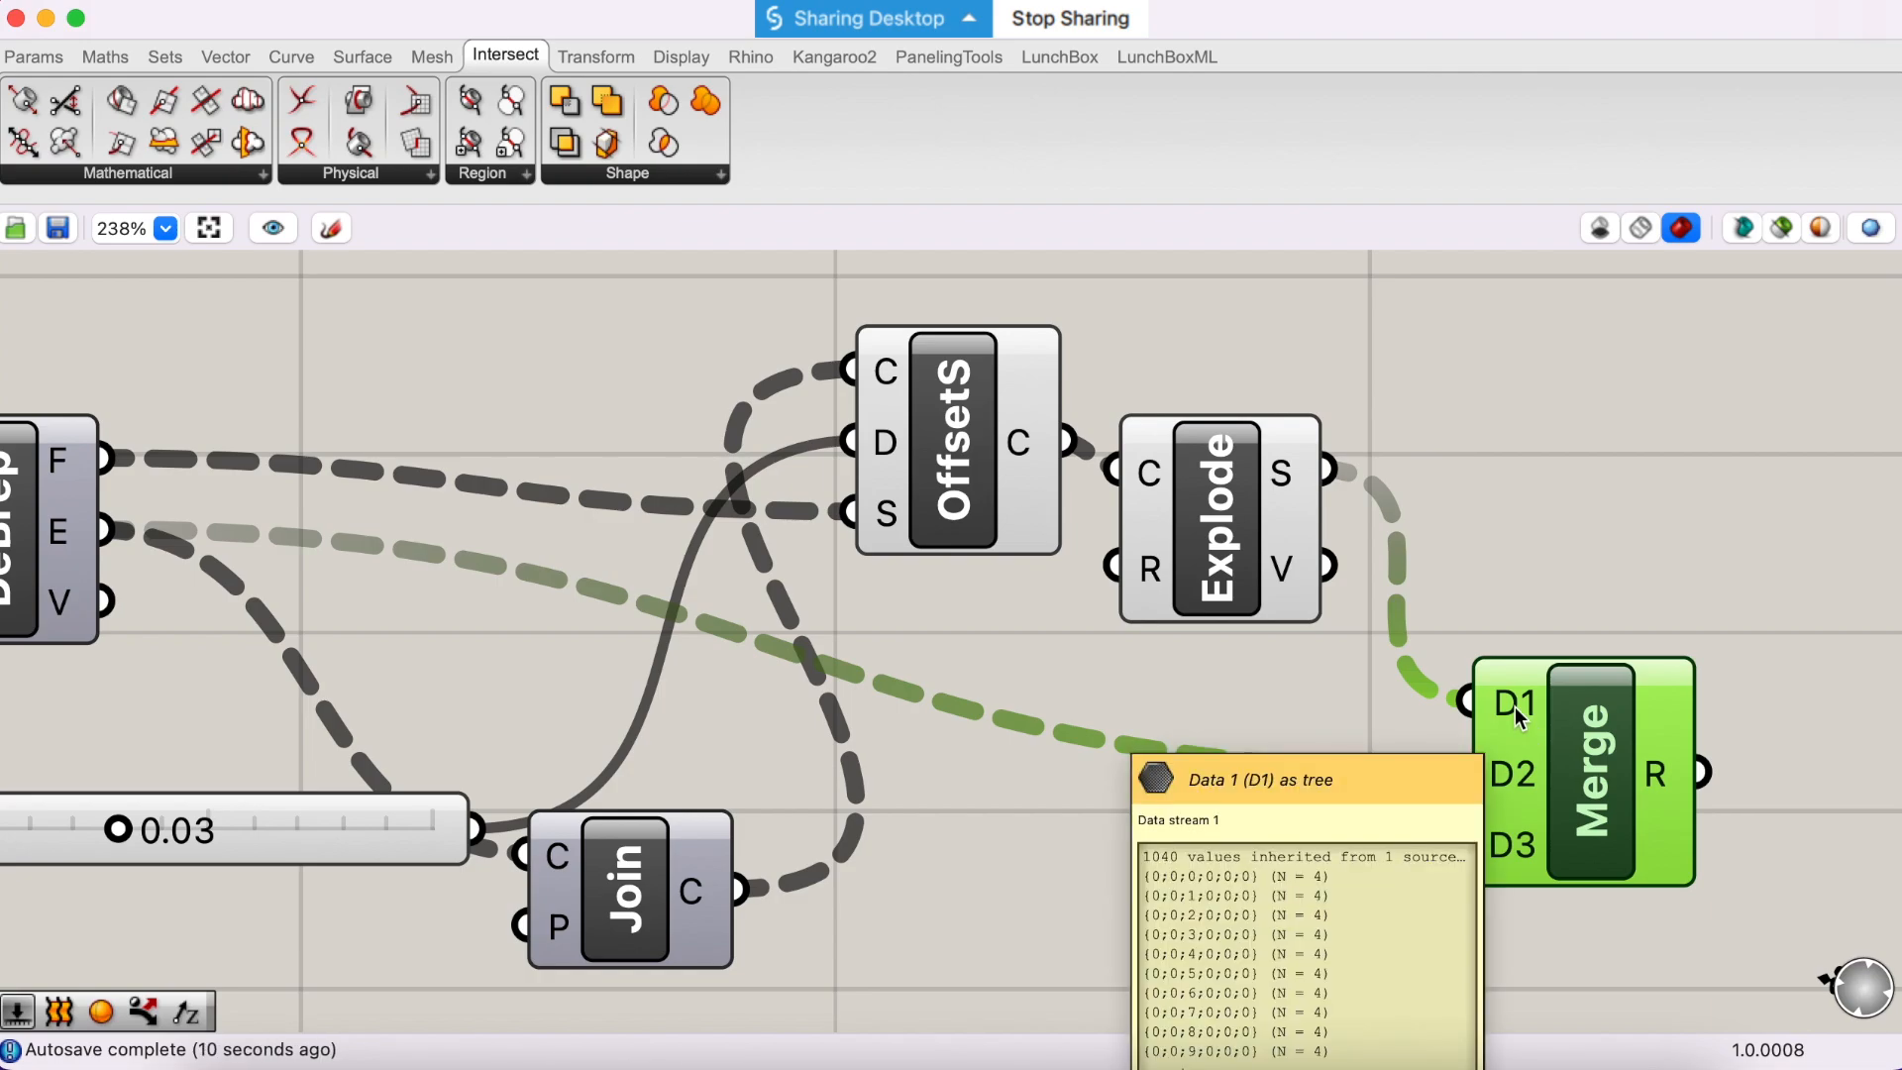
pyautogui.moveTo(1511, 775)
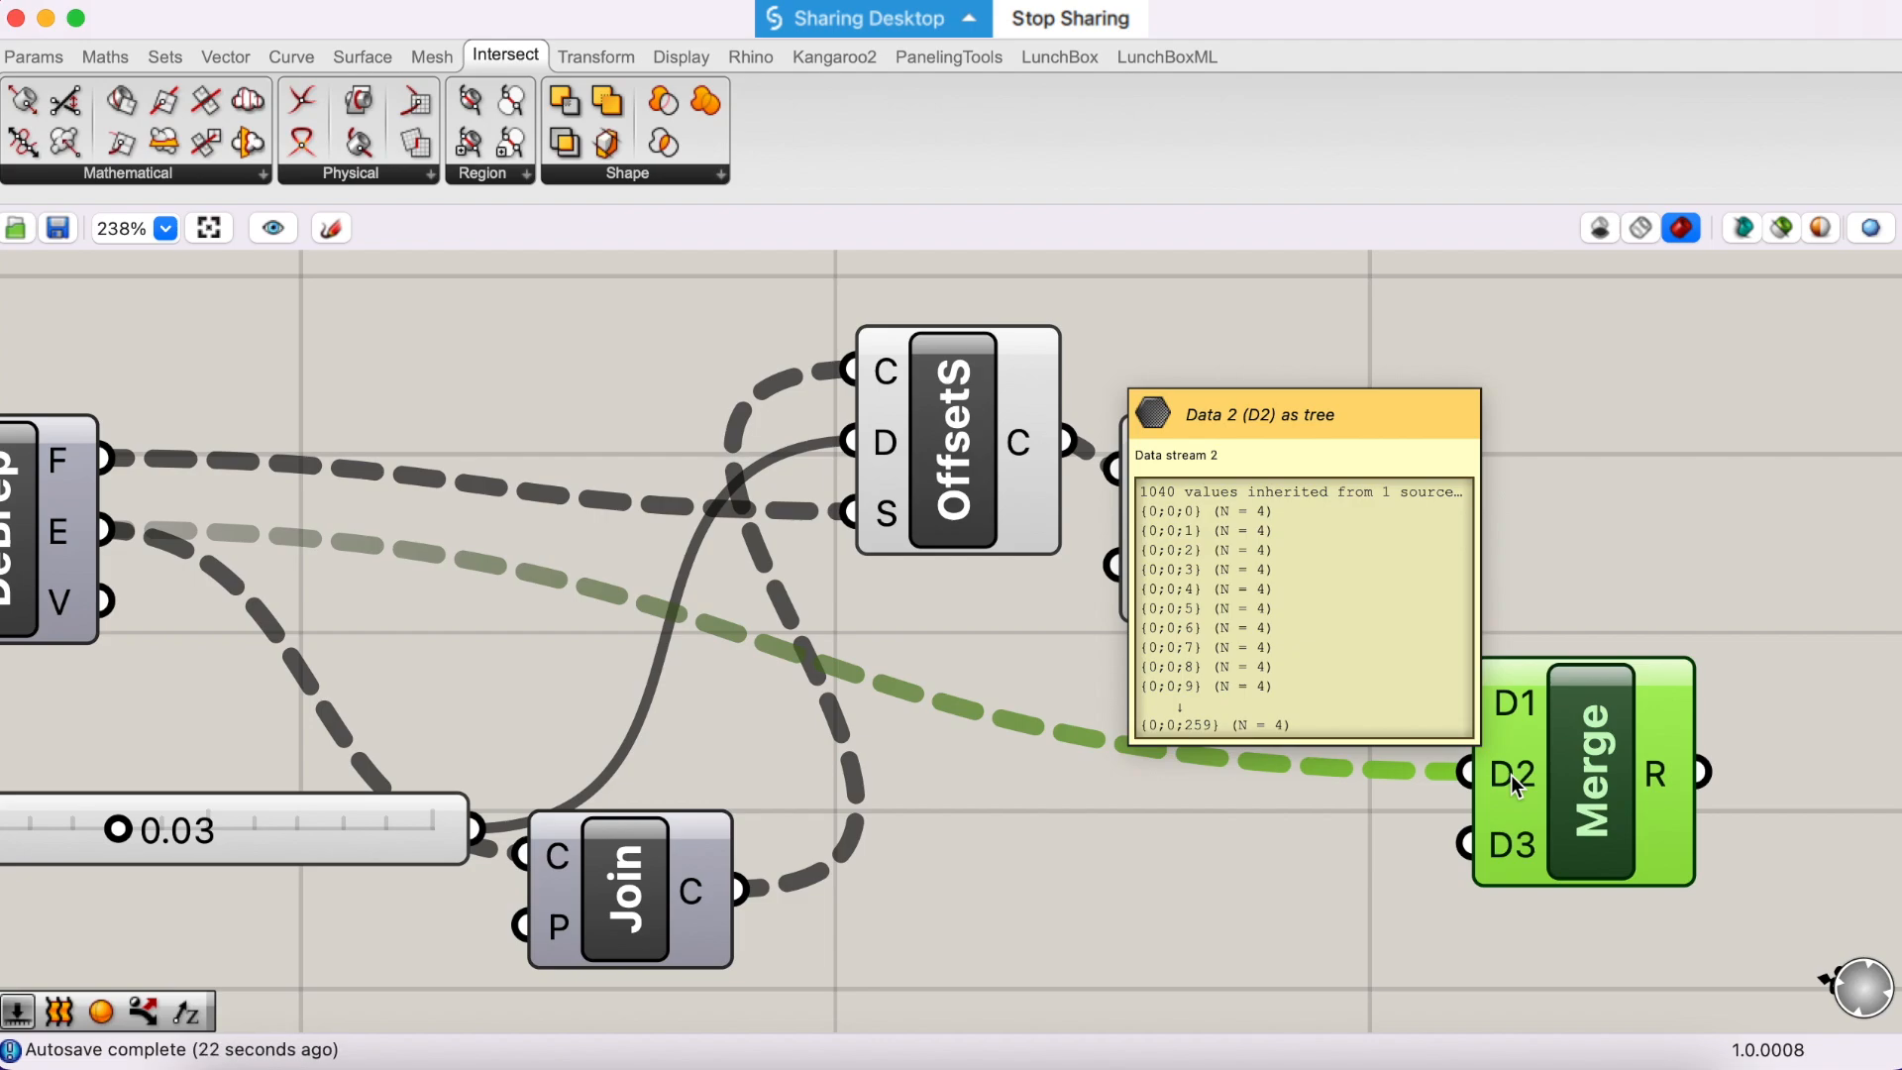
pyautogui.hscroll(1, 1512, 774)
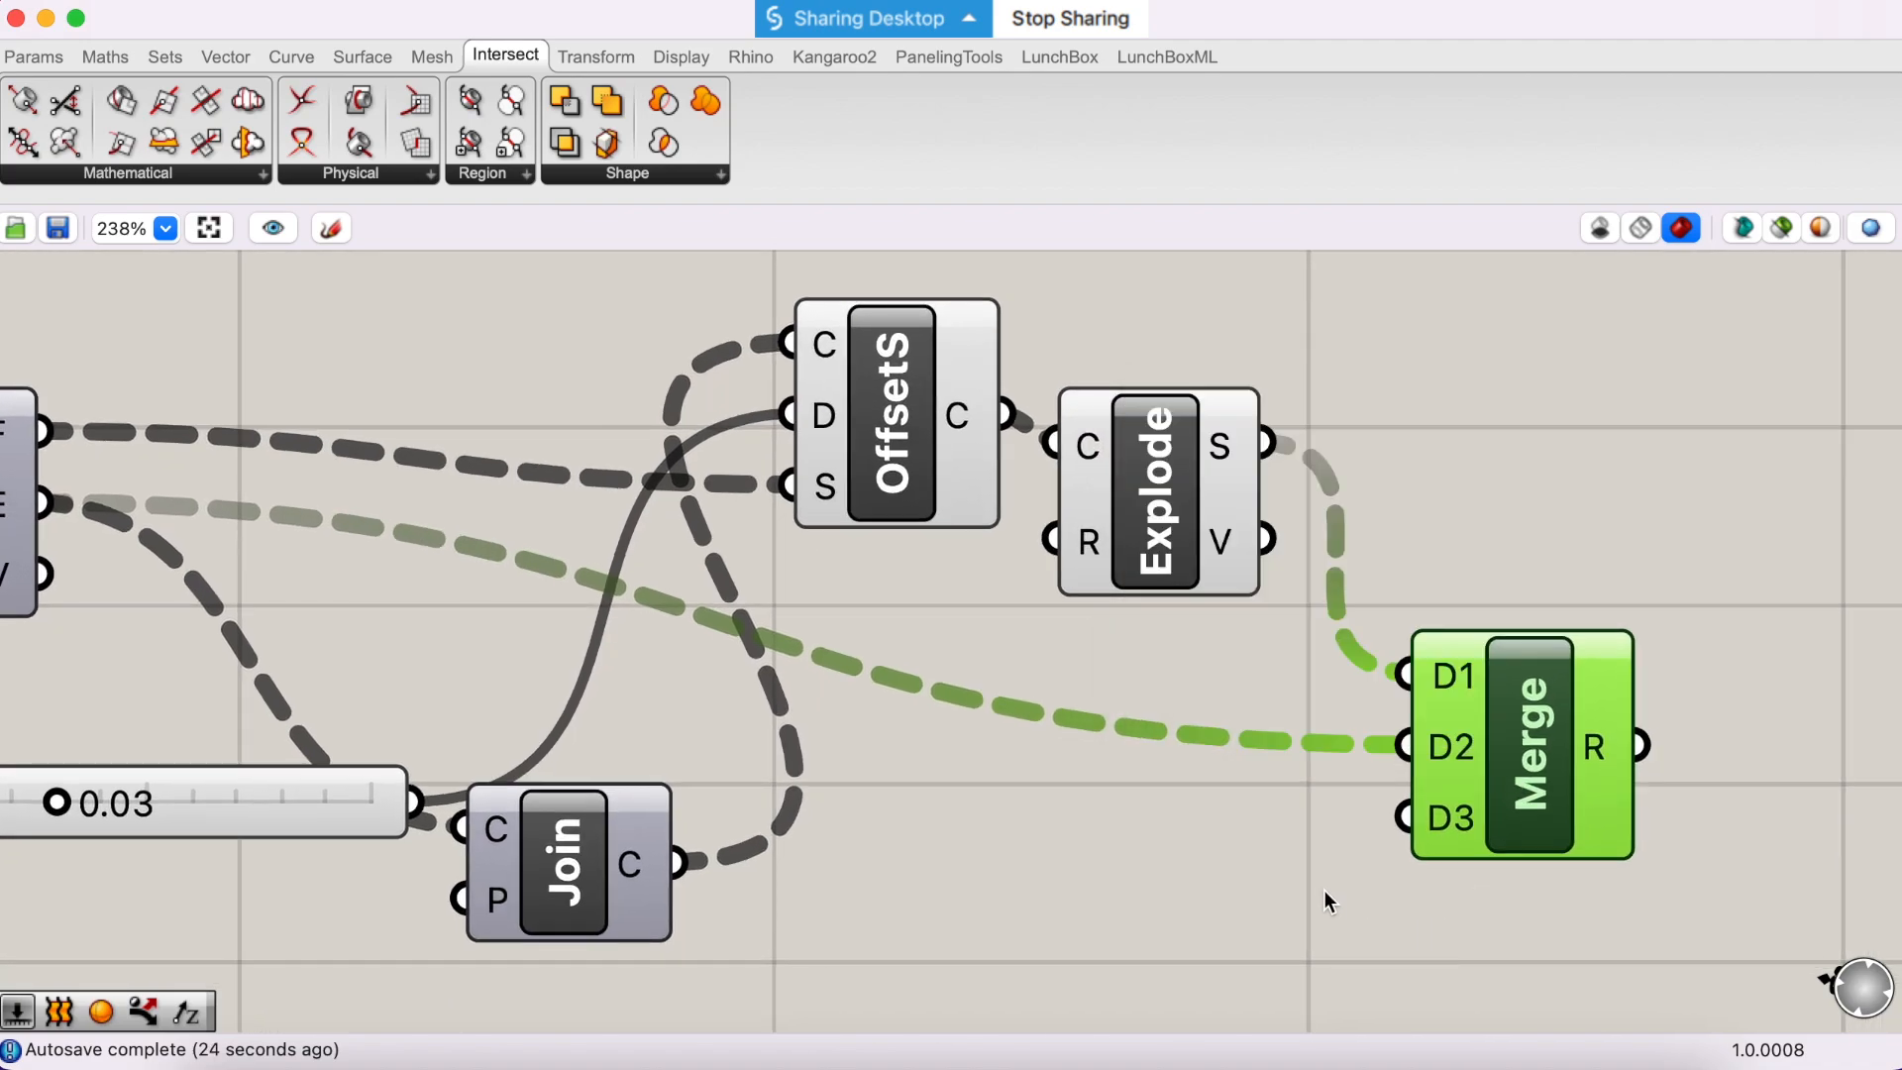
pyautogui.rightClick(1444, 673)
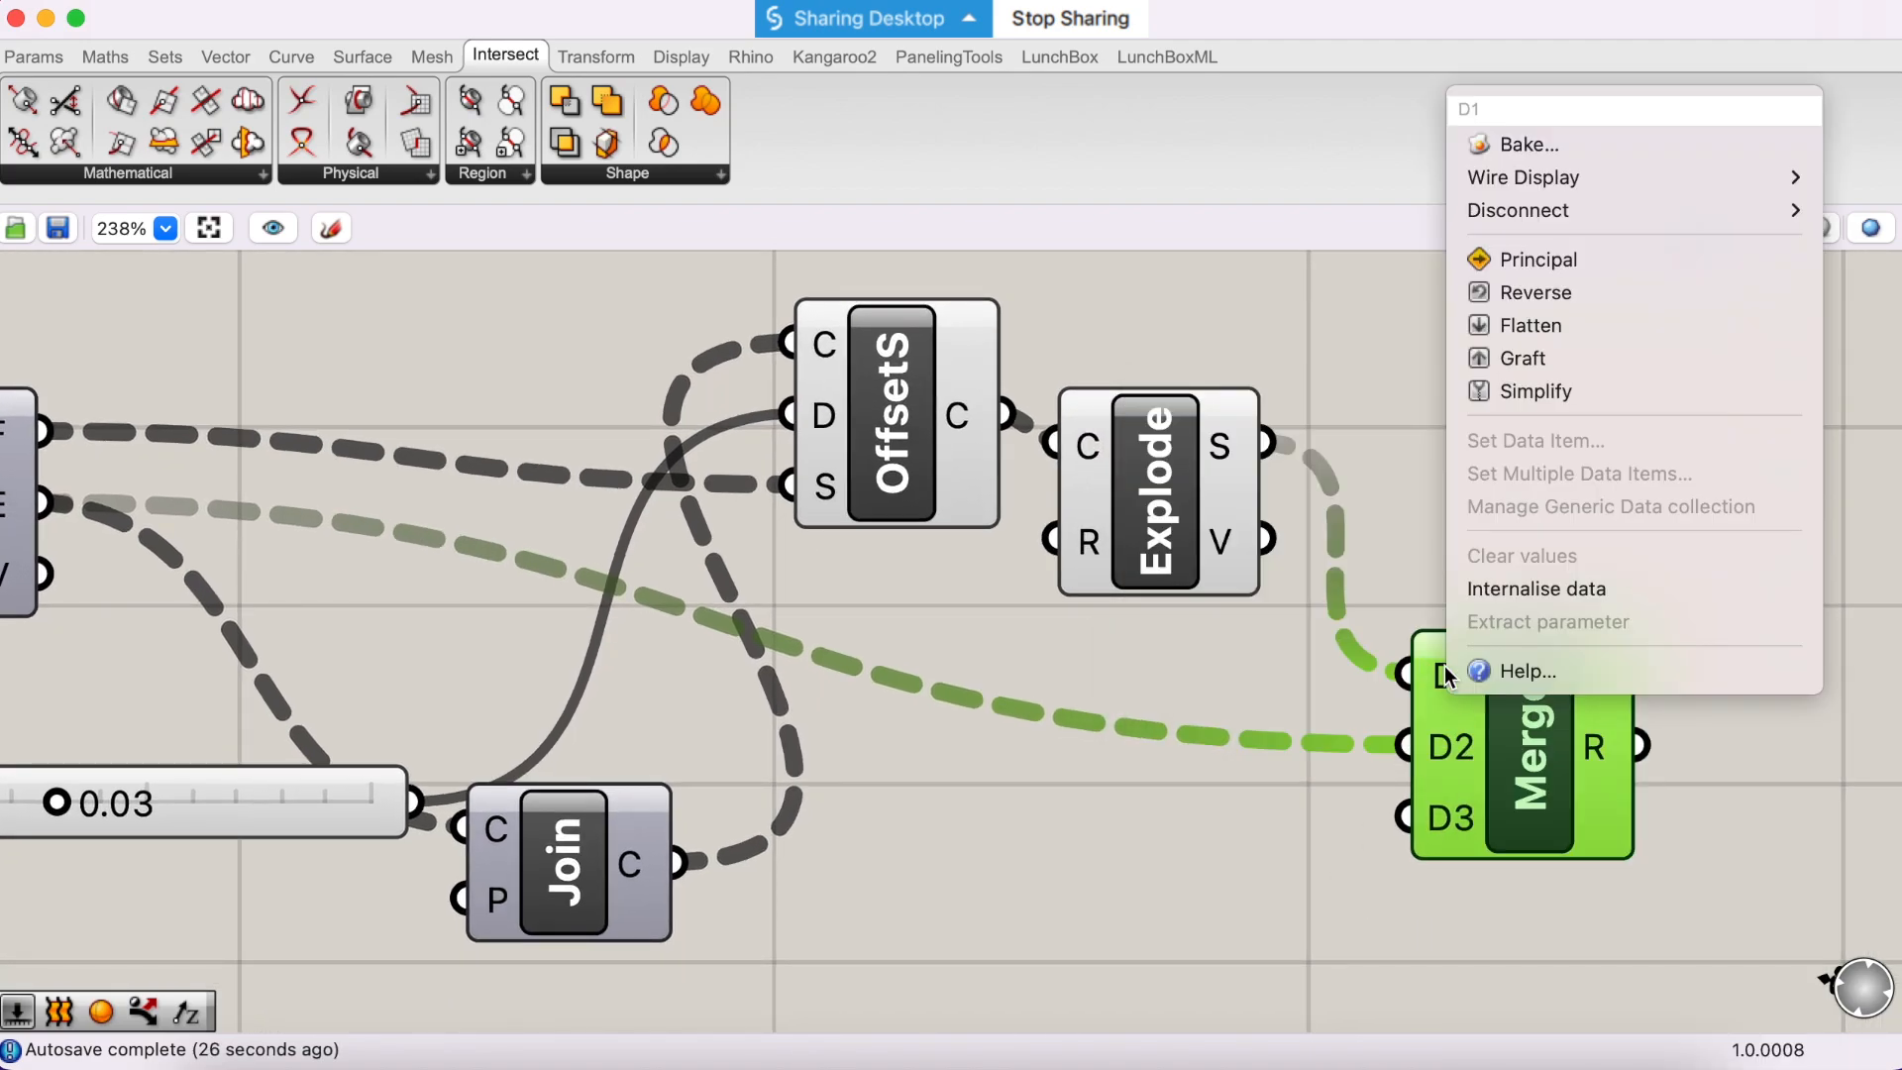
pyautogui.click(1521, 359)
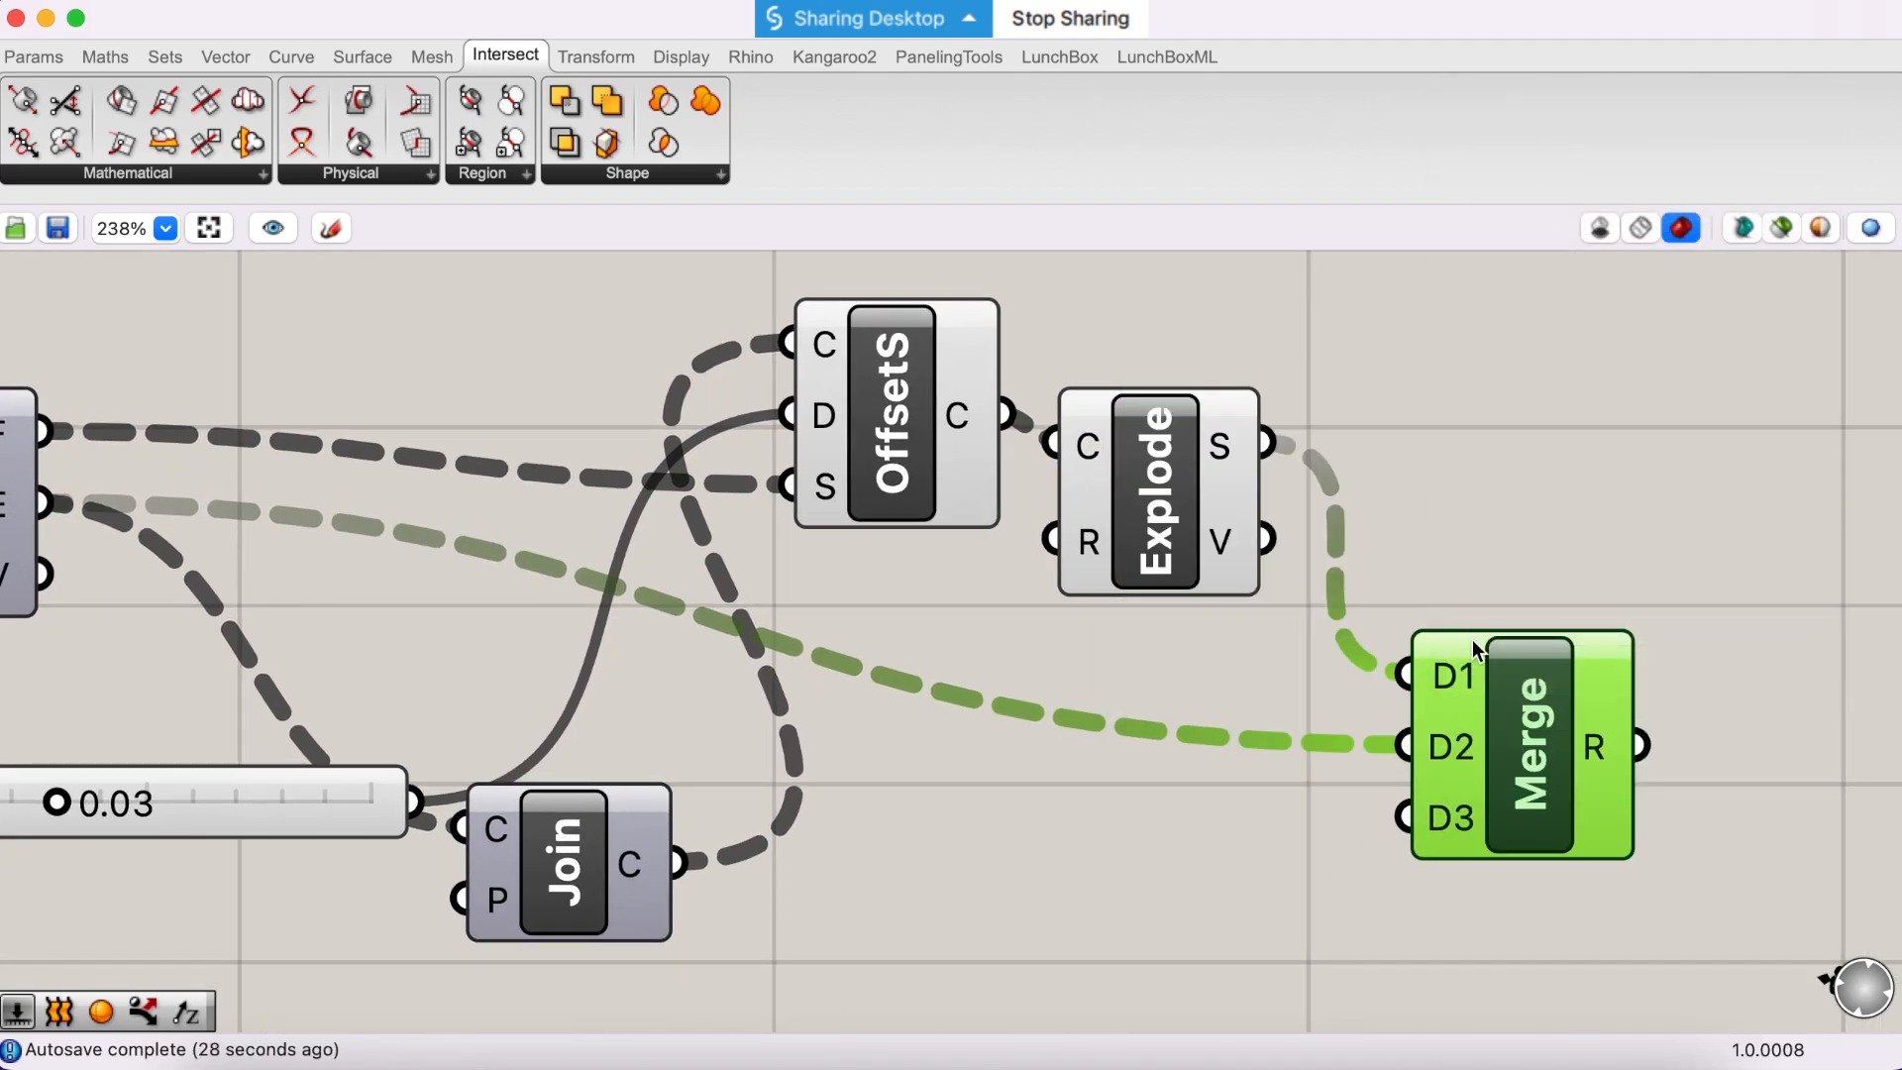
pyautogui.rightClick(1387, 745)
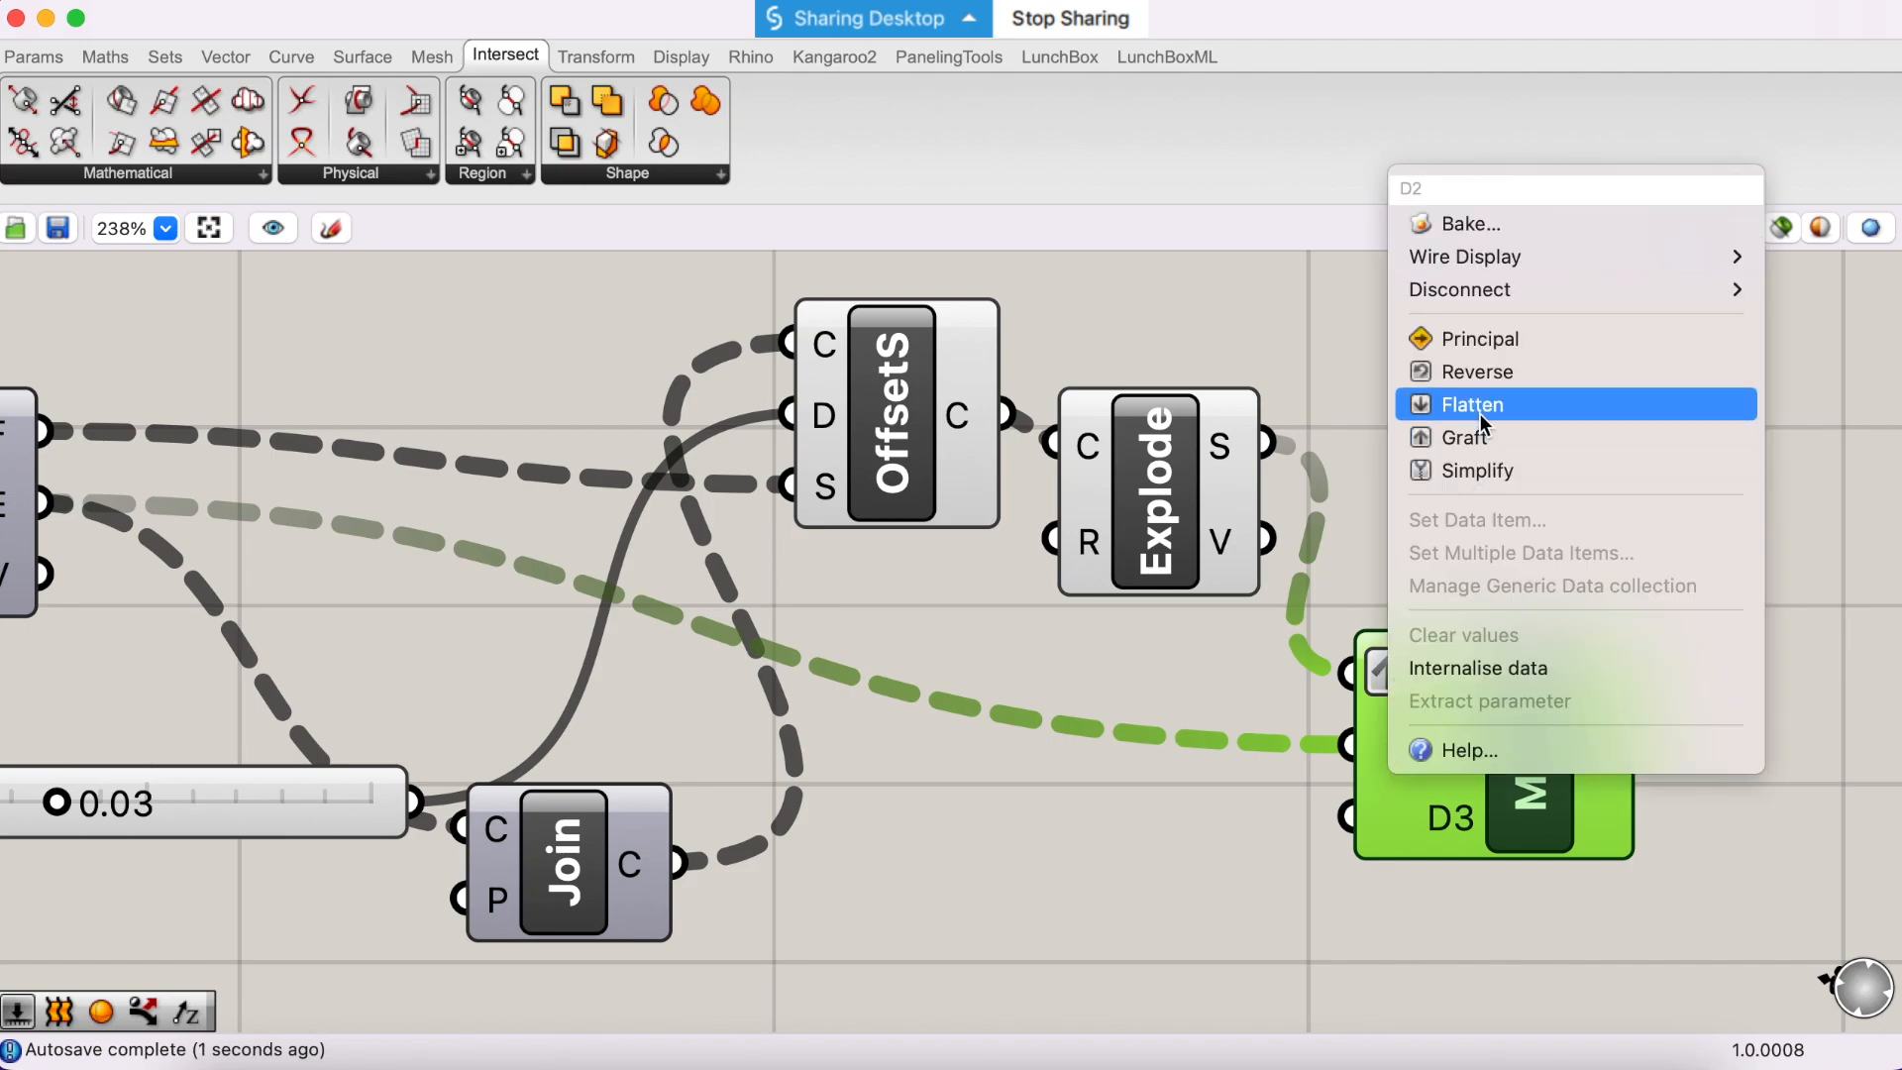
pyautogui.click(1477, 438)
pyautogui.hscroll(3, 1429, 428)
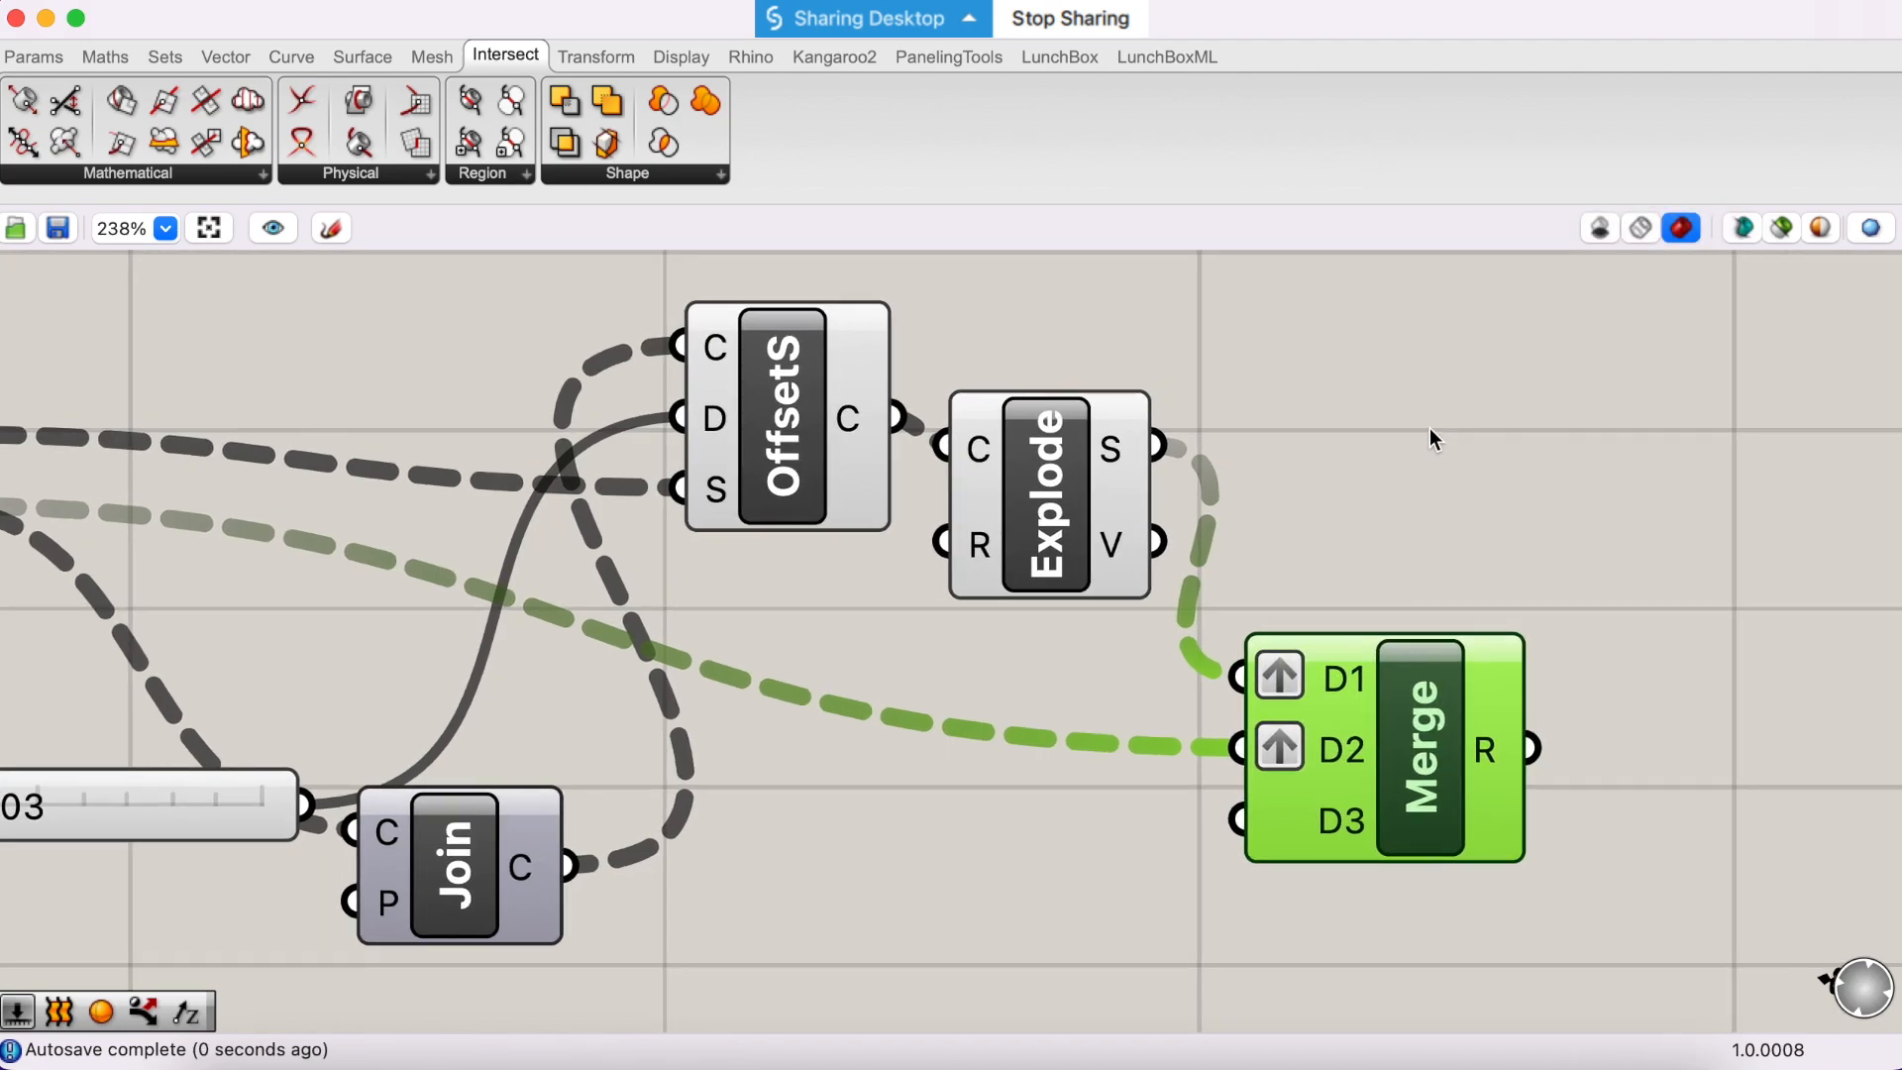
# - Place a Param Viewer below the Merge component and feed it the Explode segments output
pyautogui.click(49, 61)
pyautogui.moveTo(713, 143); pyautogui.dragTo(743, 151)
pyautogui.moveTo(1244, 773); pyautogui.dragTo(1219, 1030)
pyautogui.scroll(-4, 1265, 972)
pyautogui.click(1221, 959)
pyautogui.scroll(2, 1169, 456)
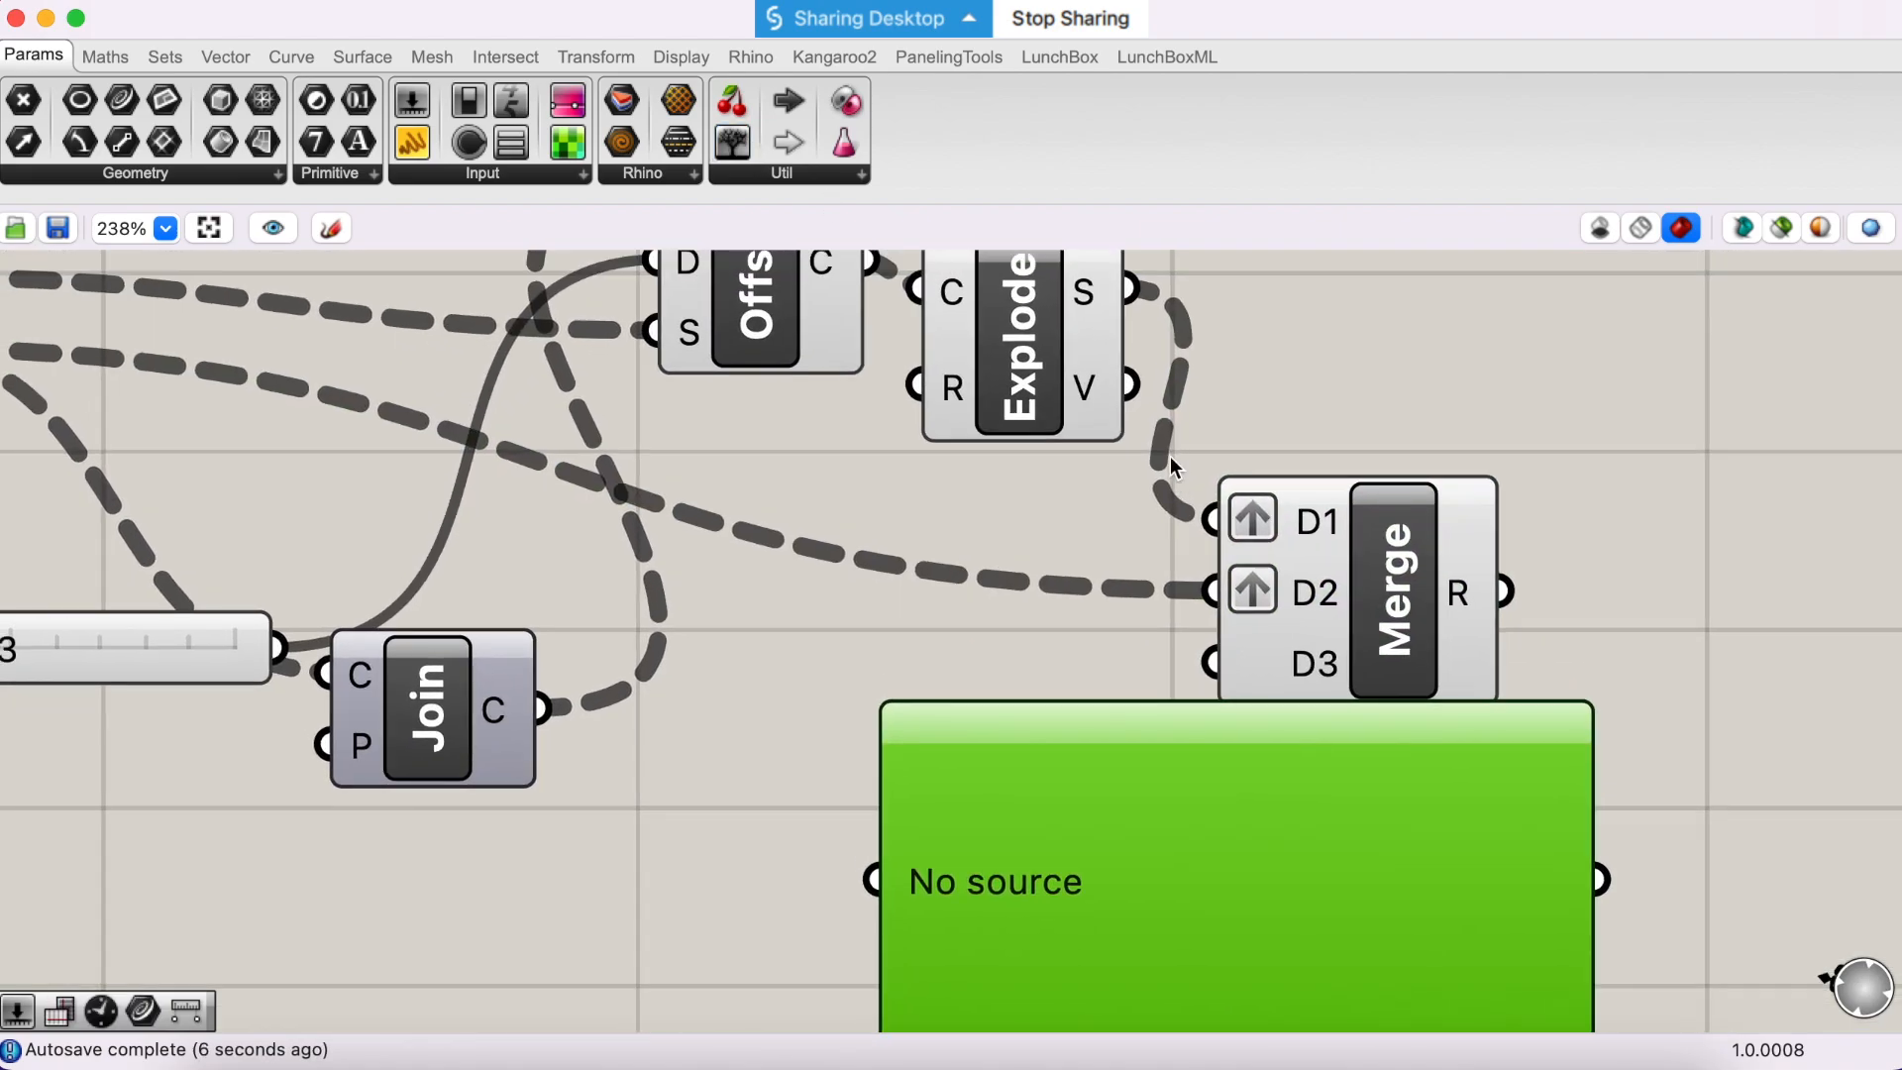
pyautogui.moveTo(1154, 323); pyautogui.dragTo(889, 889)
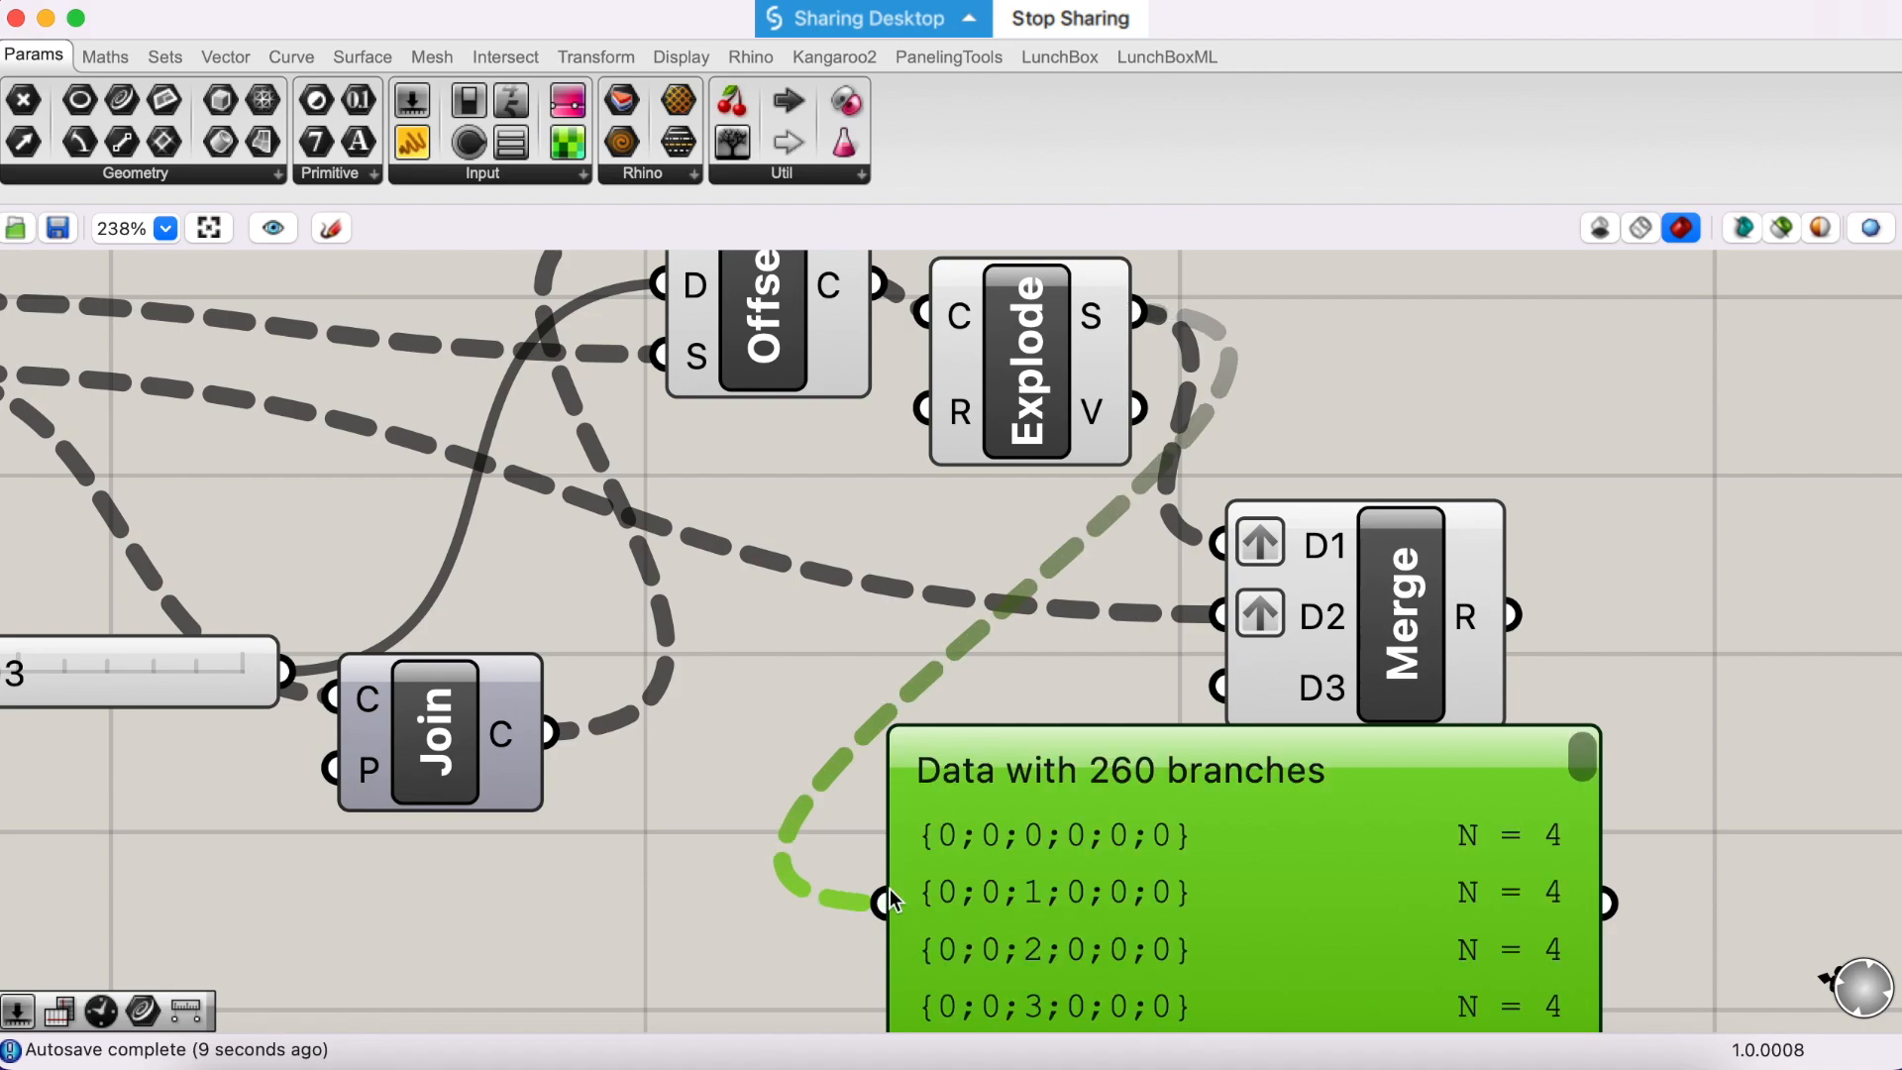
pyautogui.scroll(-2, 1038, 878)
pyautogui.scroll(-2, 1127, 794)
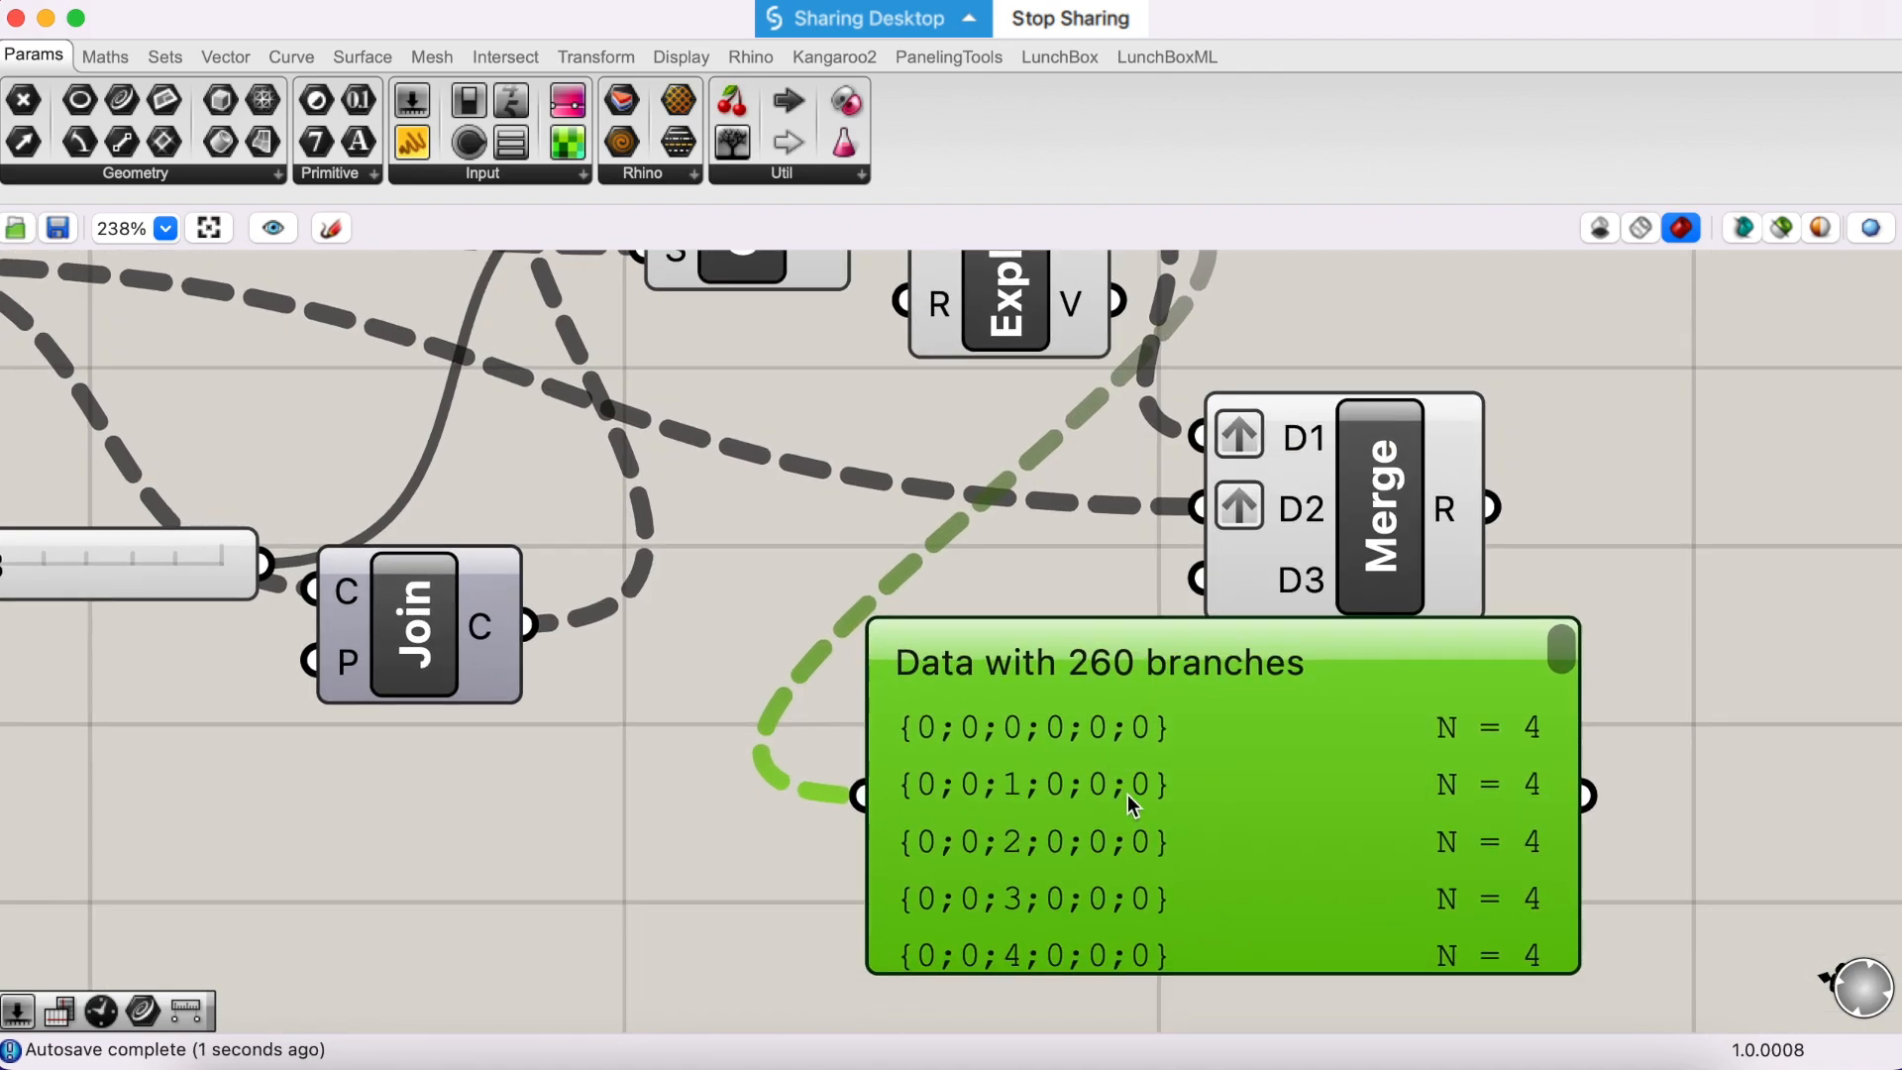
# - Show the Param Viewer's data as a tree diagram and back as a list, and move the viewer clear of Merge
pyautogui.doubleClick(1109, 881)
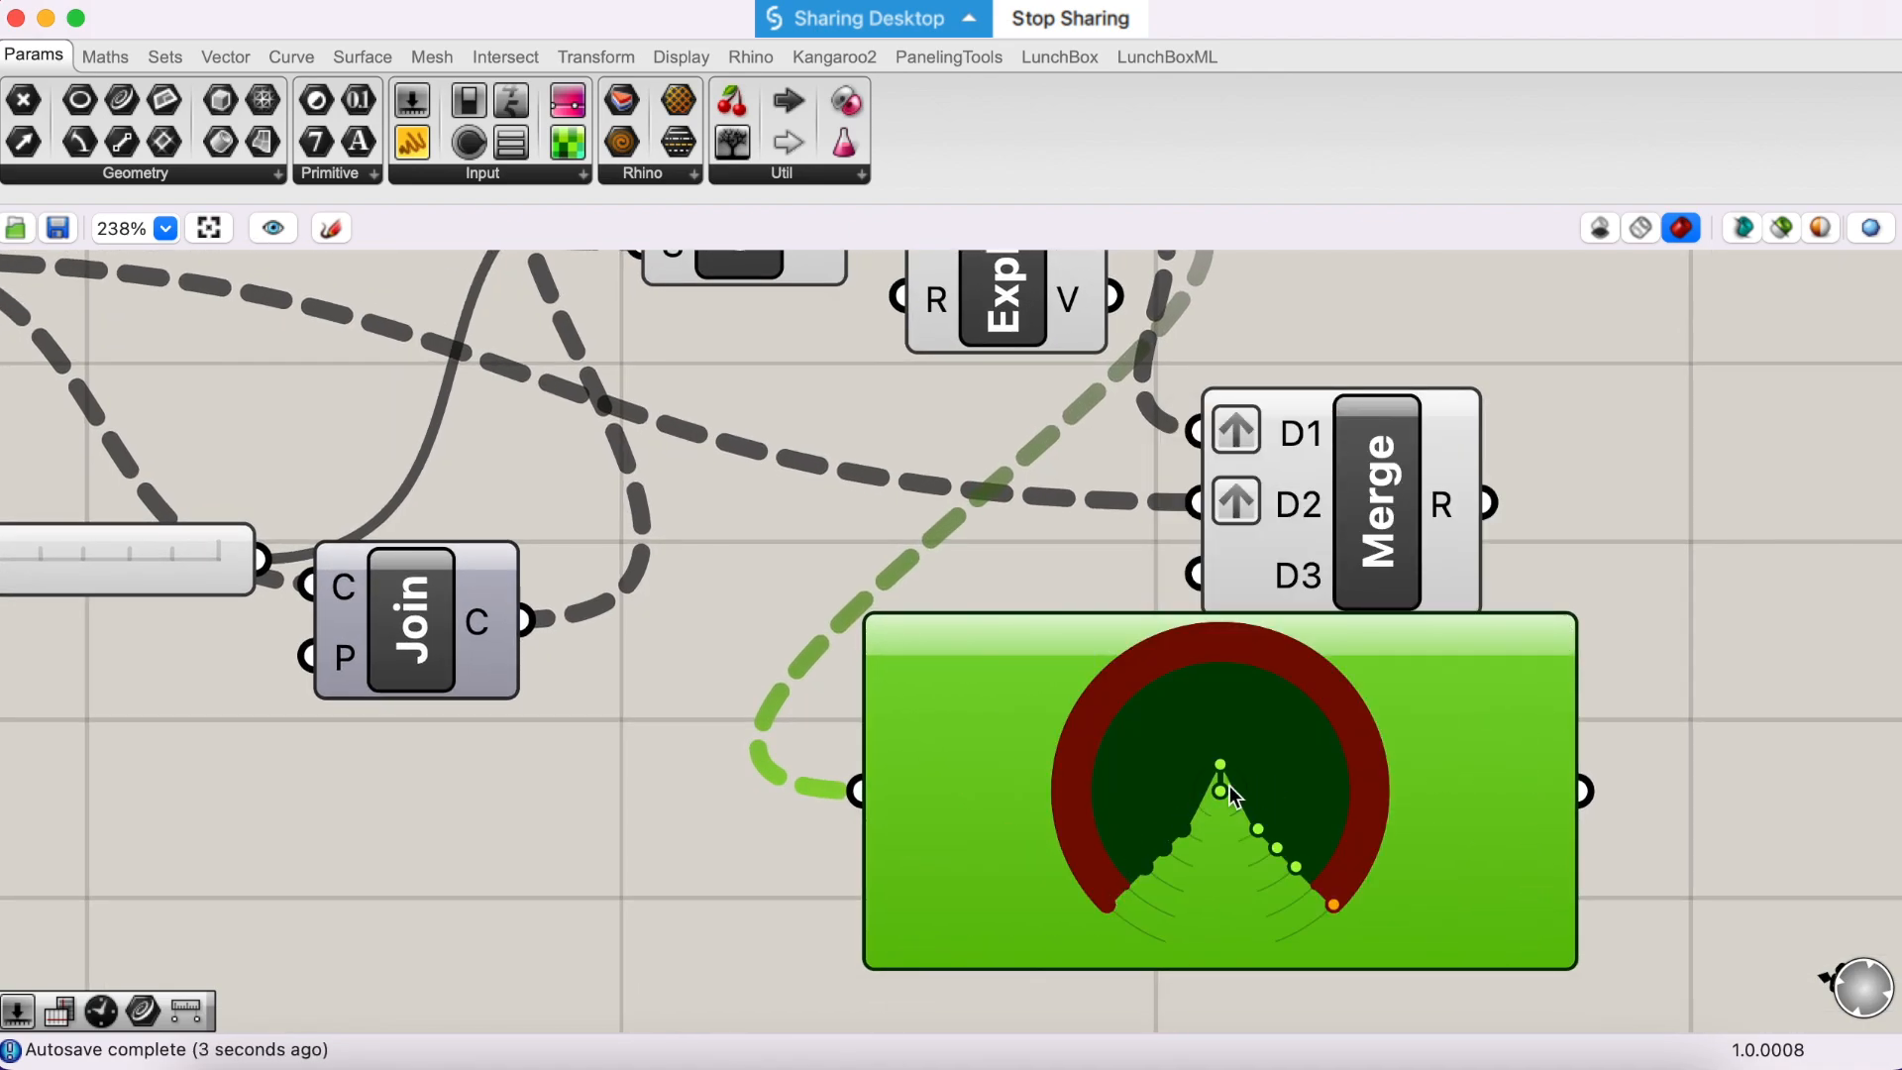
pyautogui.doubleClick(1036, 799)
pyautogui.rightClick(1036, 799)
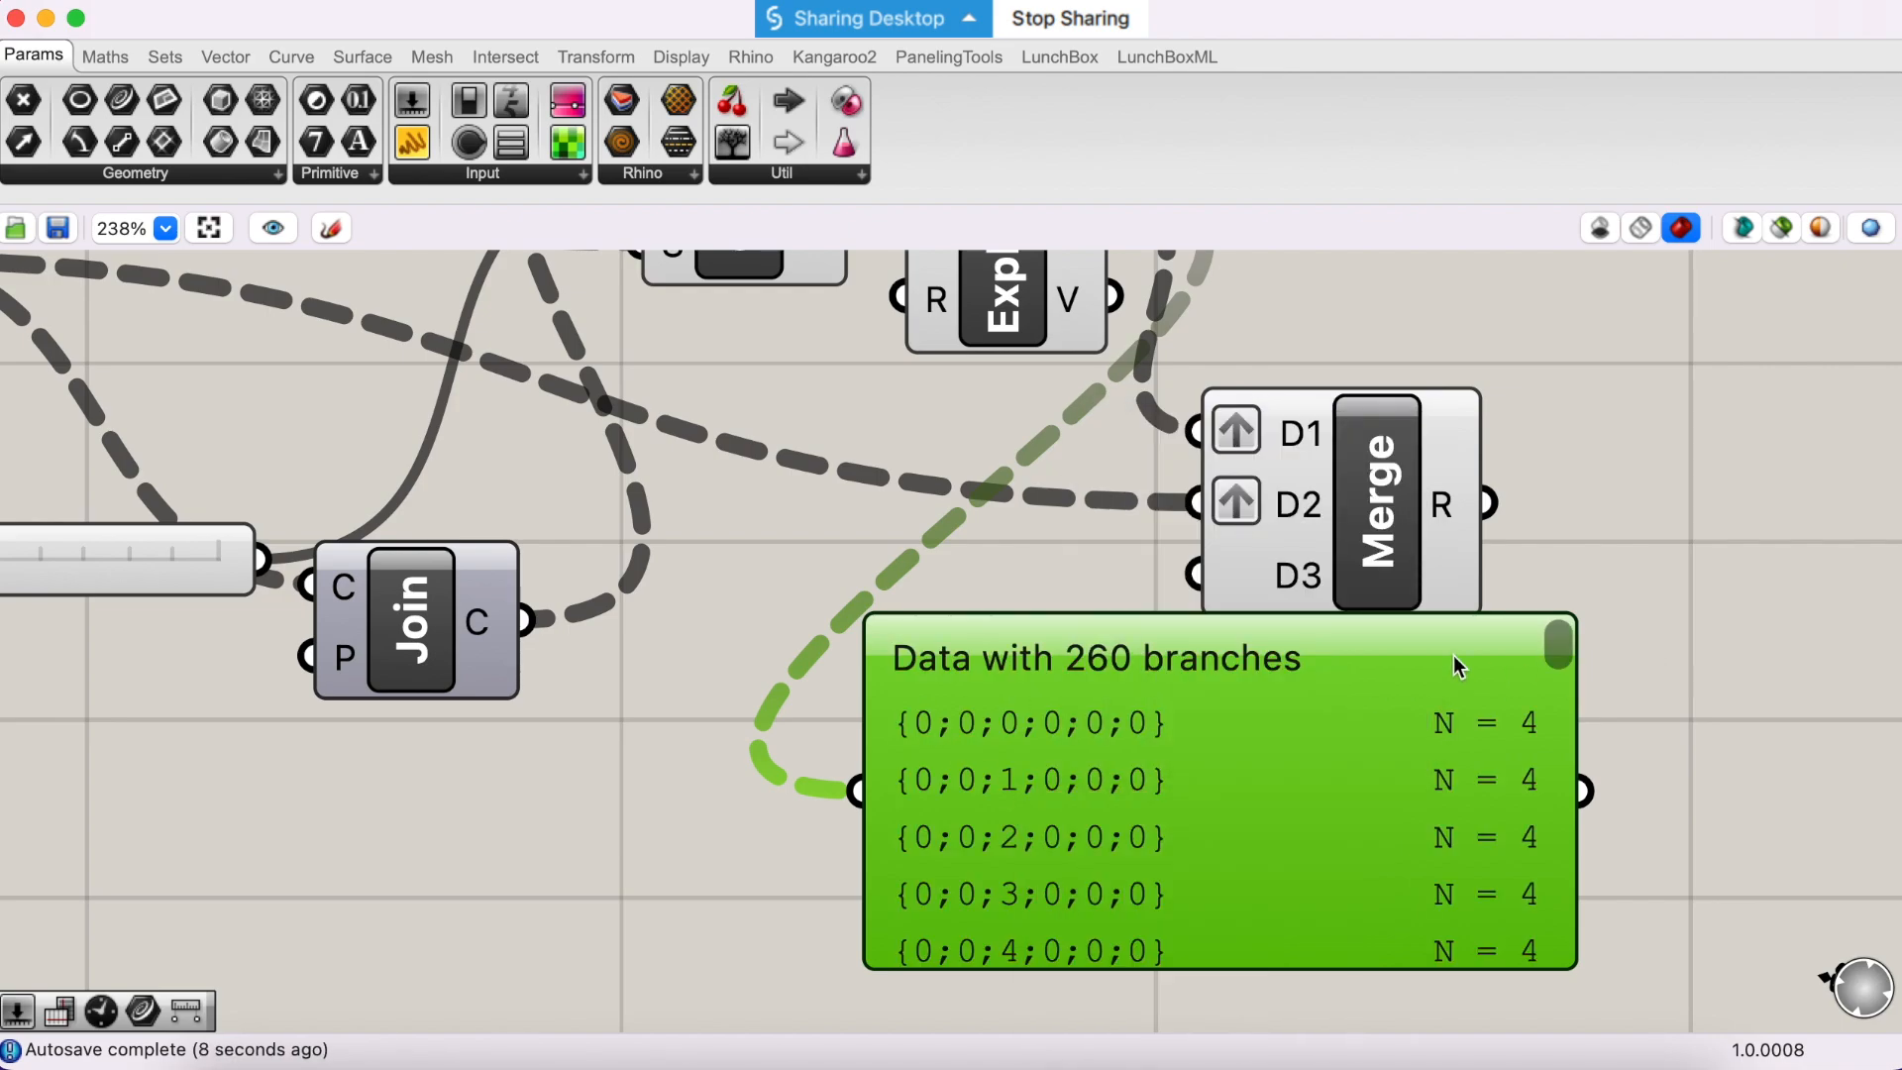
pyautogui.moveTo(1436, 667); pyautogui.dragTo(1161, 723)
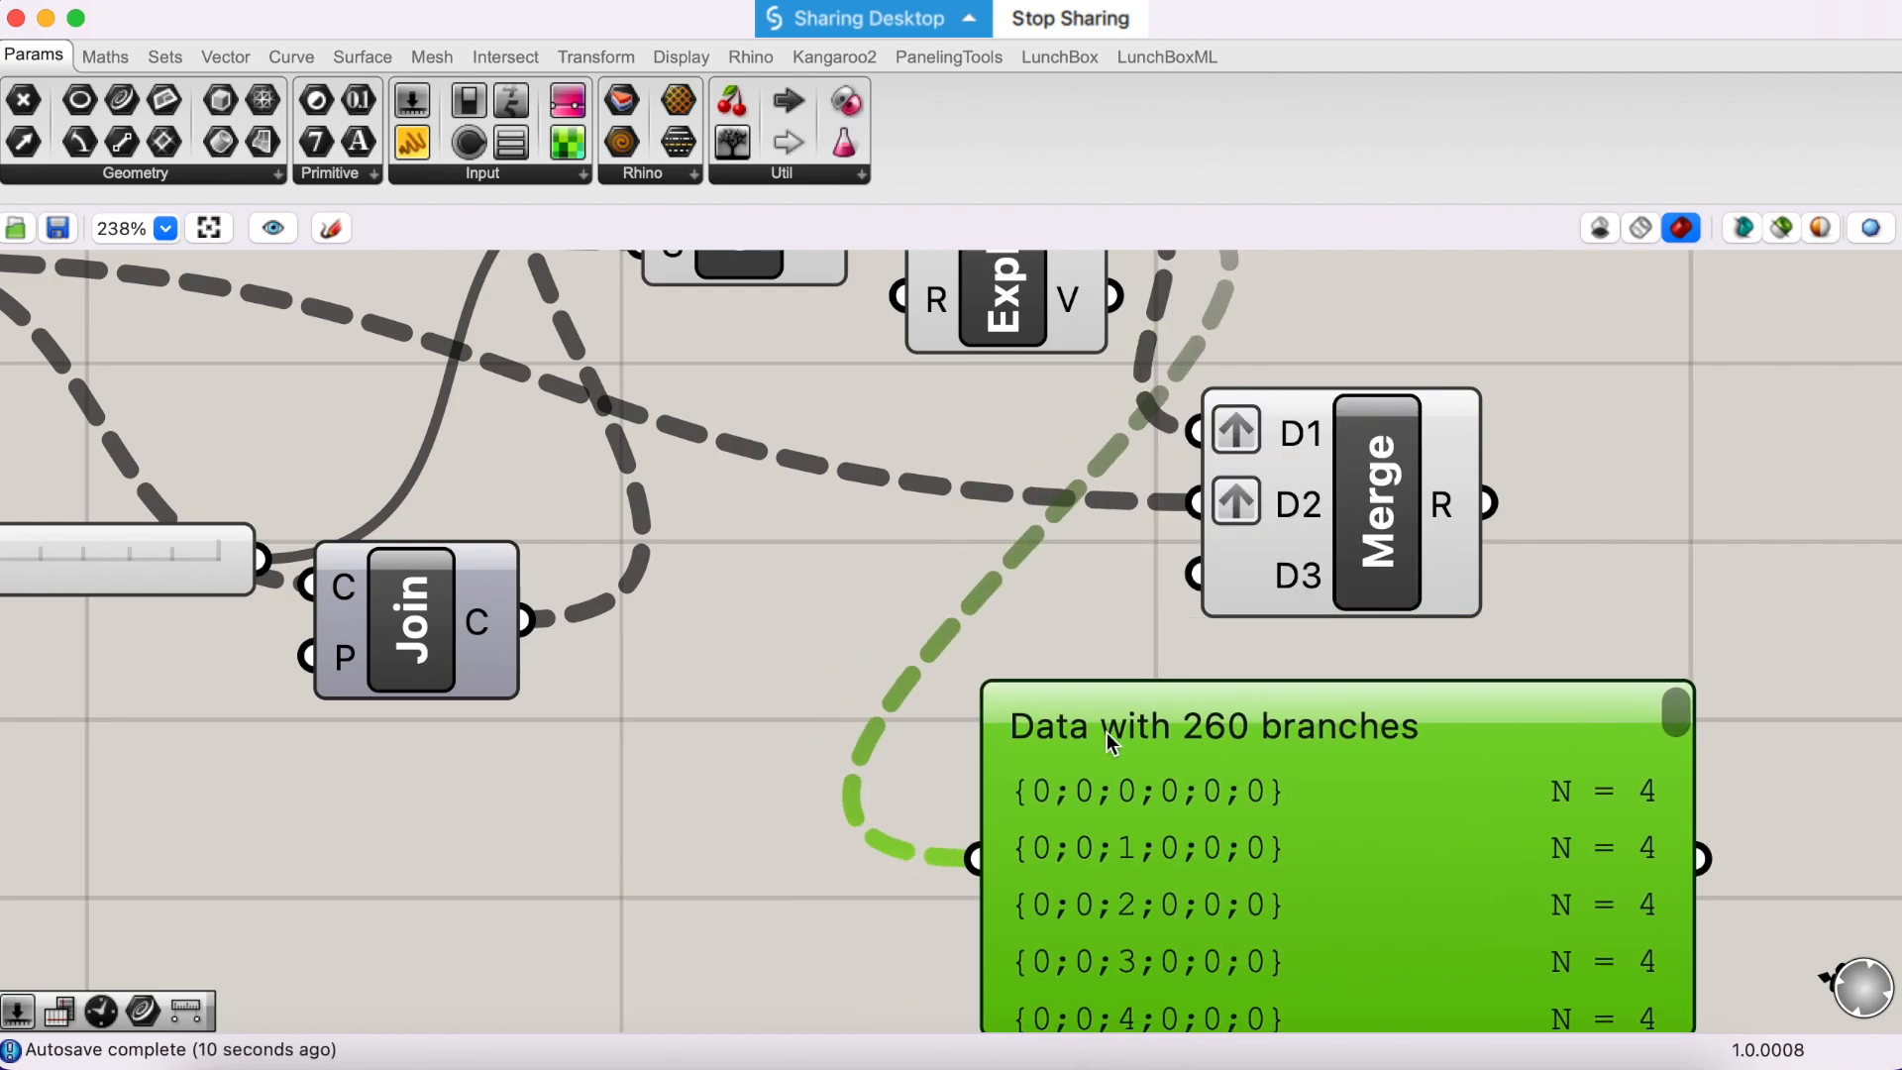
# - Add a Graft Tree component below Join and connect the Explode segments output to its T input
pyautogui.doubleClick(730, 809)
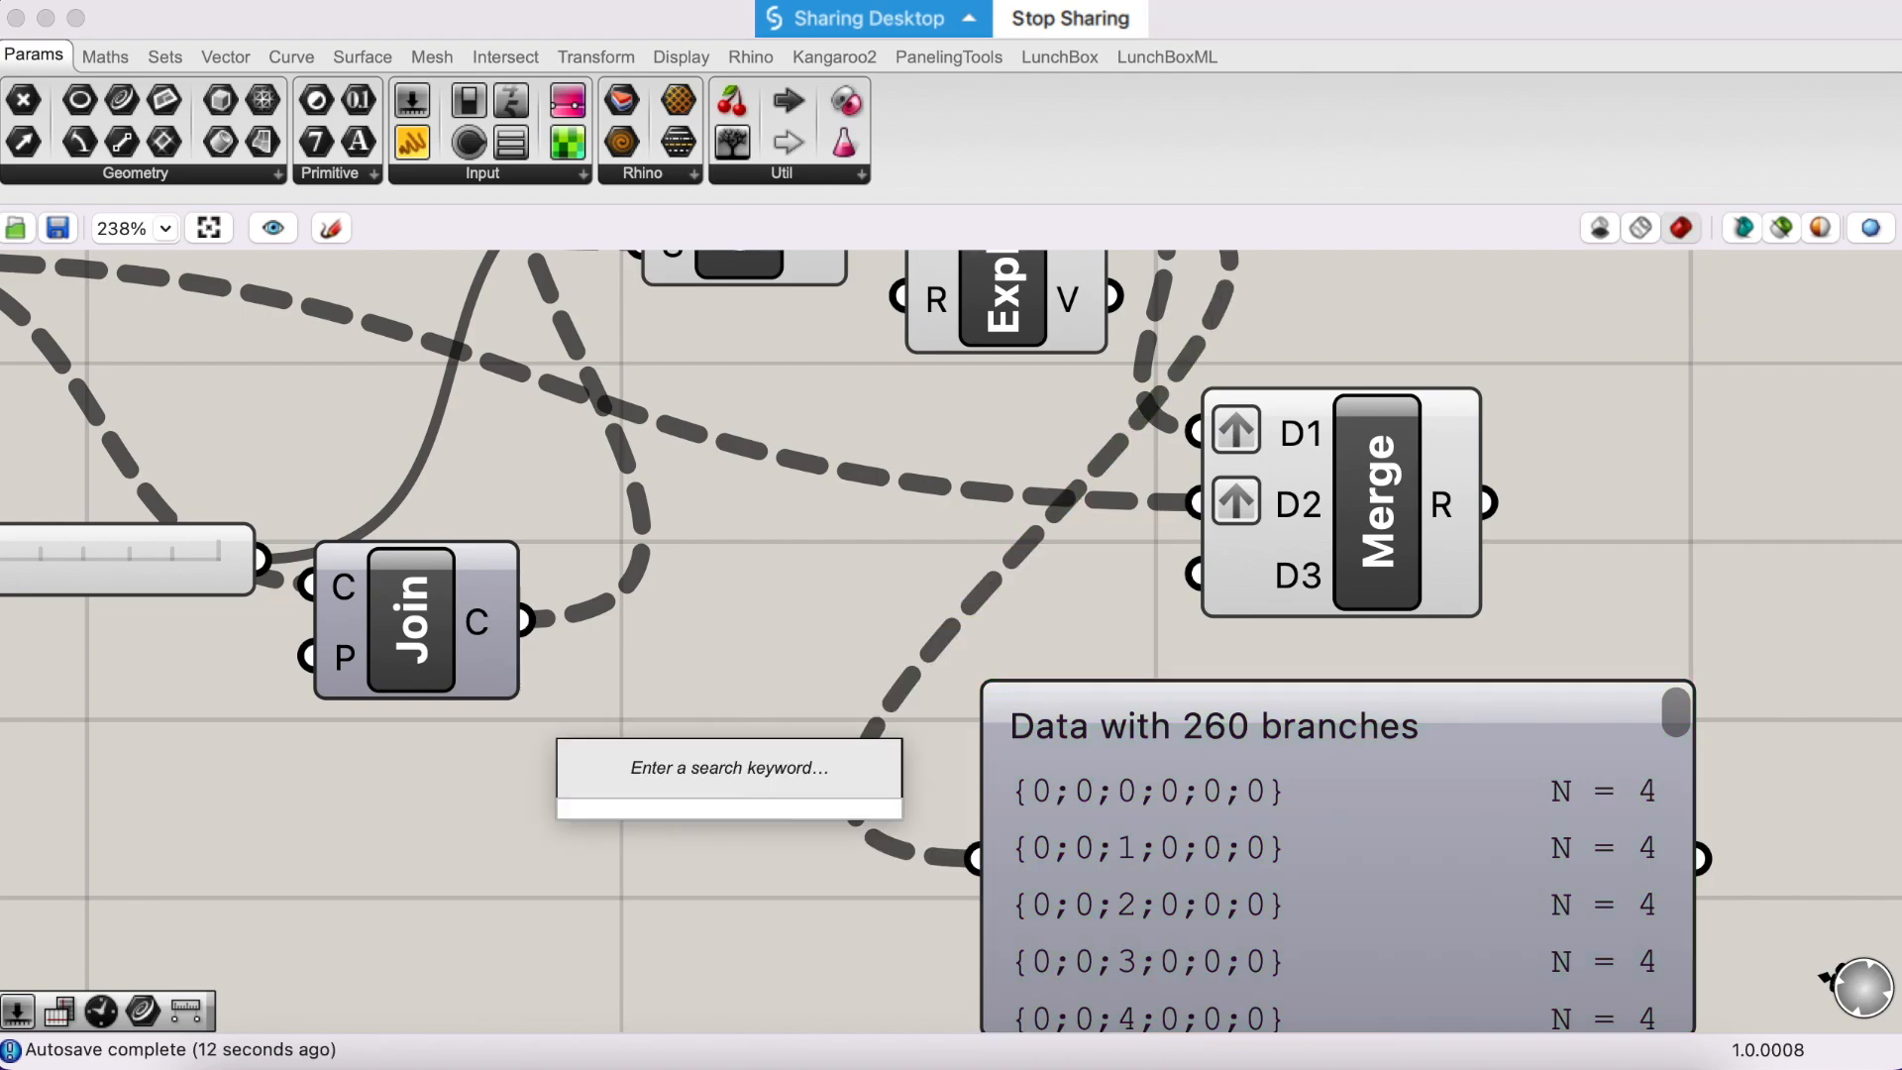
pyautogui.write('gra')
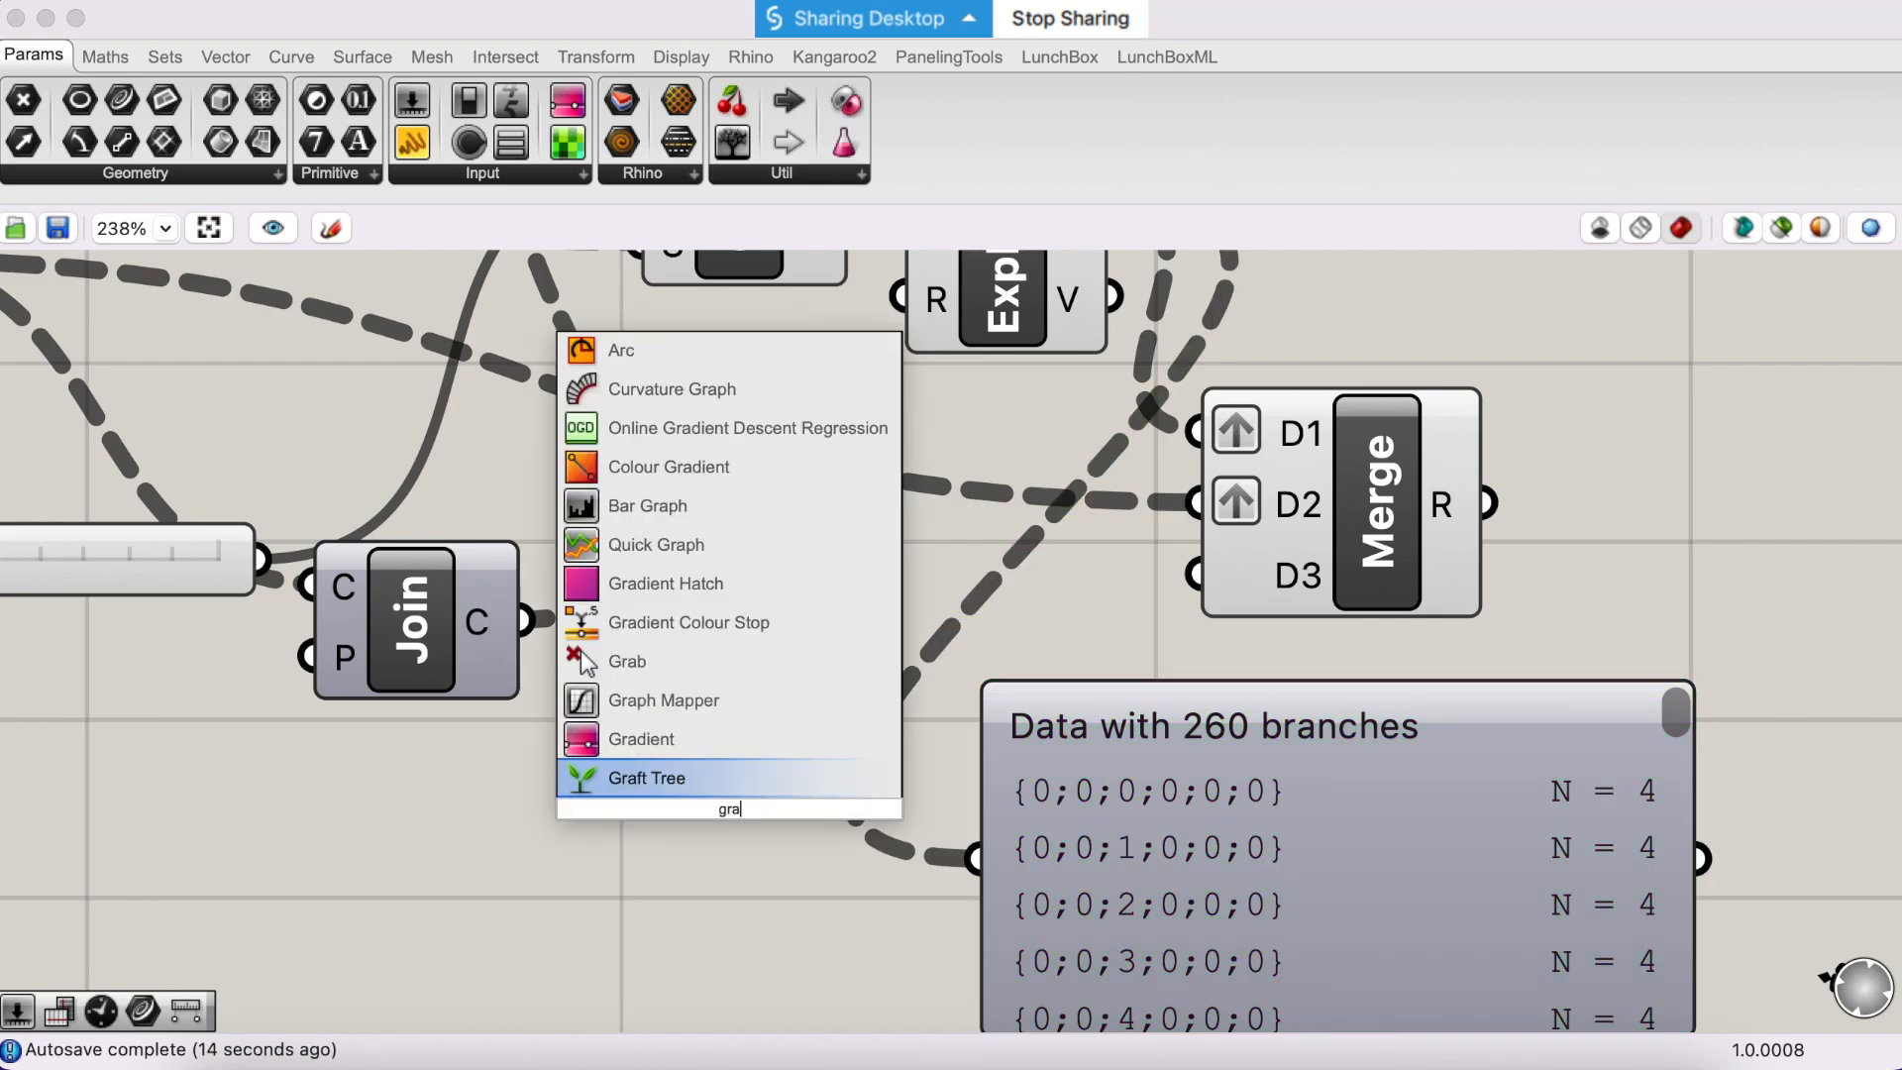
pyautogui.press('Return')
pyautogui.scroll(3, 1101, 302)
pyautogui.moveTo(1107, 287); pyautogui.dragTo(630, 909)
pyautogui.scroll(-2, 630, 910)
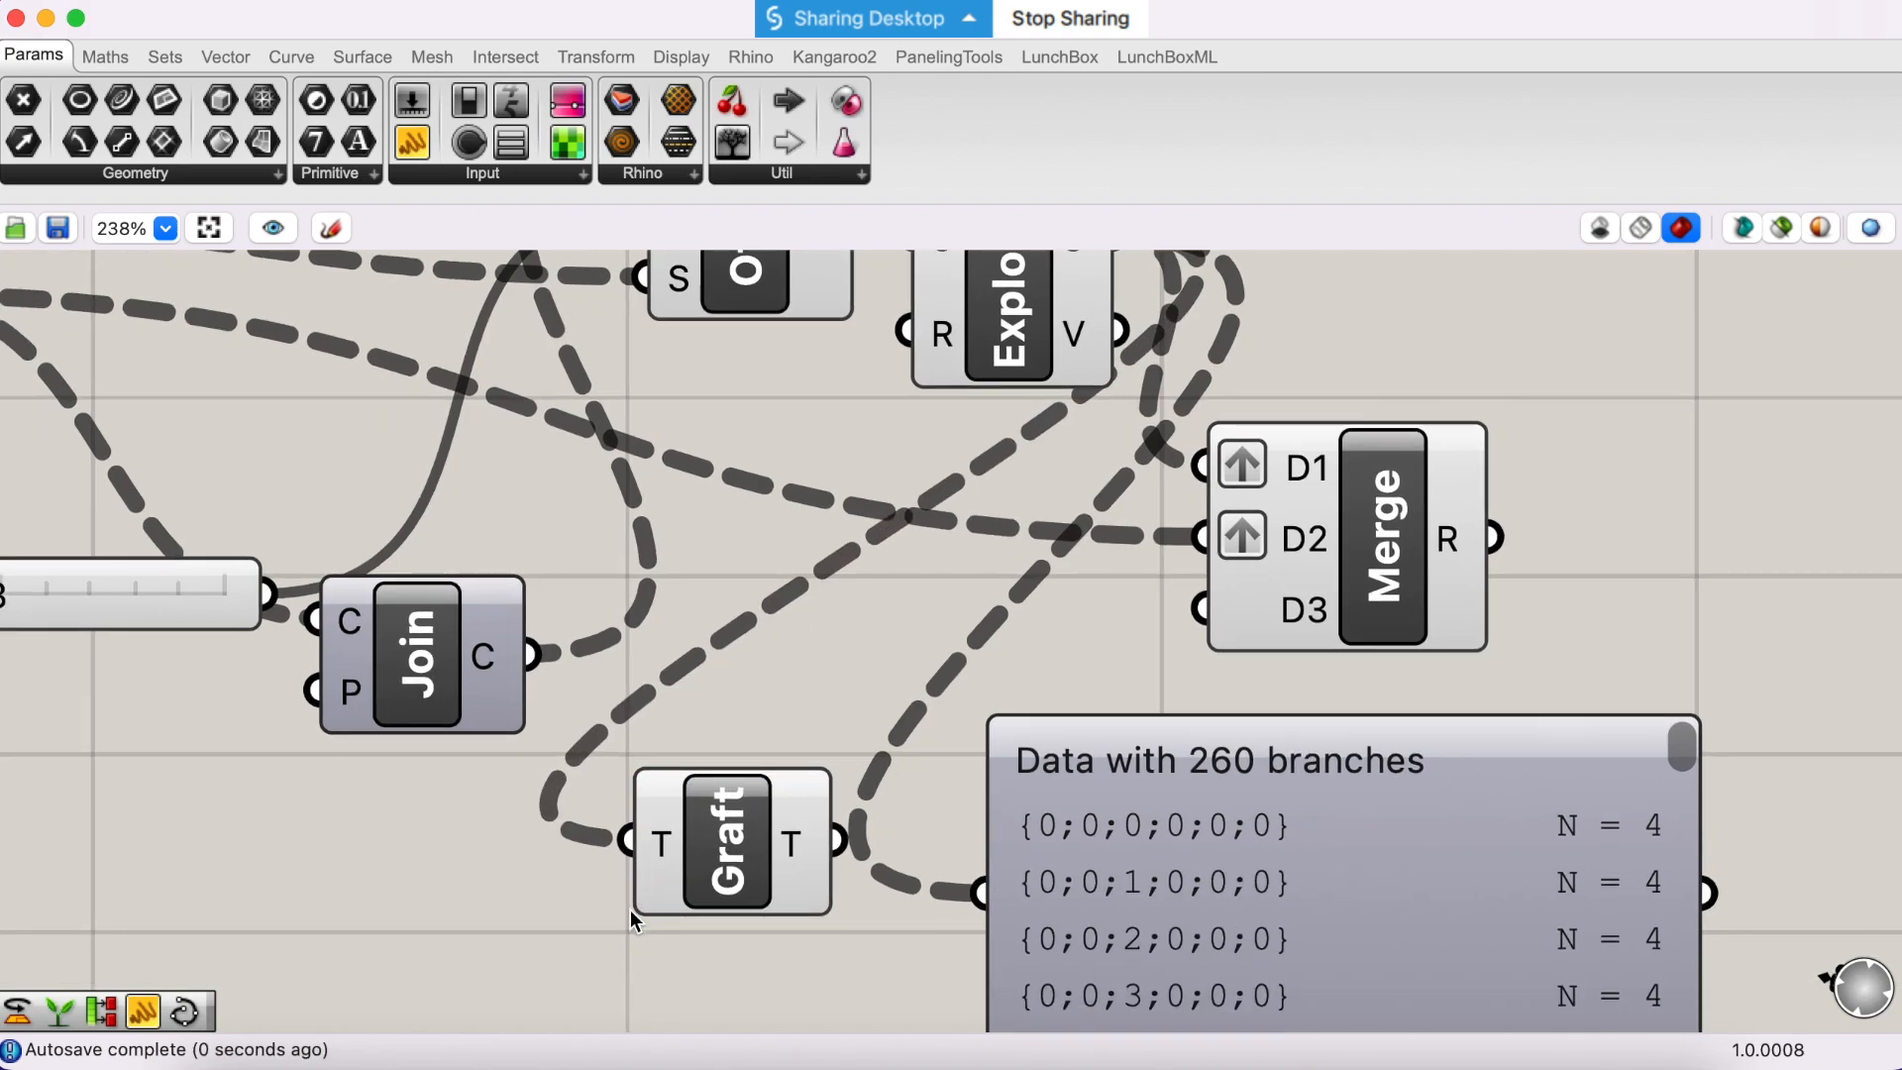
# - Duplicate the Param Viewer below the original and connect the Graft output to the copy to compare both tree structures
pyautogui.scroll(-5, 632, 897)
pyautogui.click(1136, 765)
pyautogui.keyDown('alt'); pyautogui.moveTo(1135, 765); pyautogui.dragTo(1125, 961); pyautogui.keyUp('alt')
pyautogui.scroll(-2, 1126, 960)
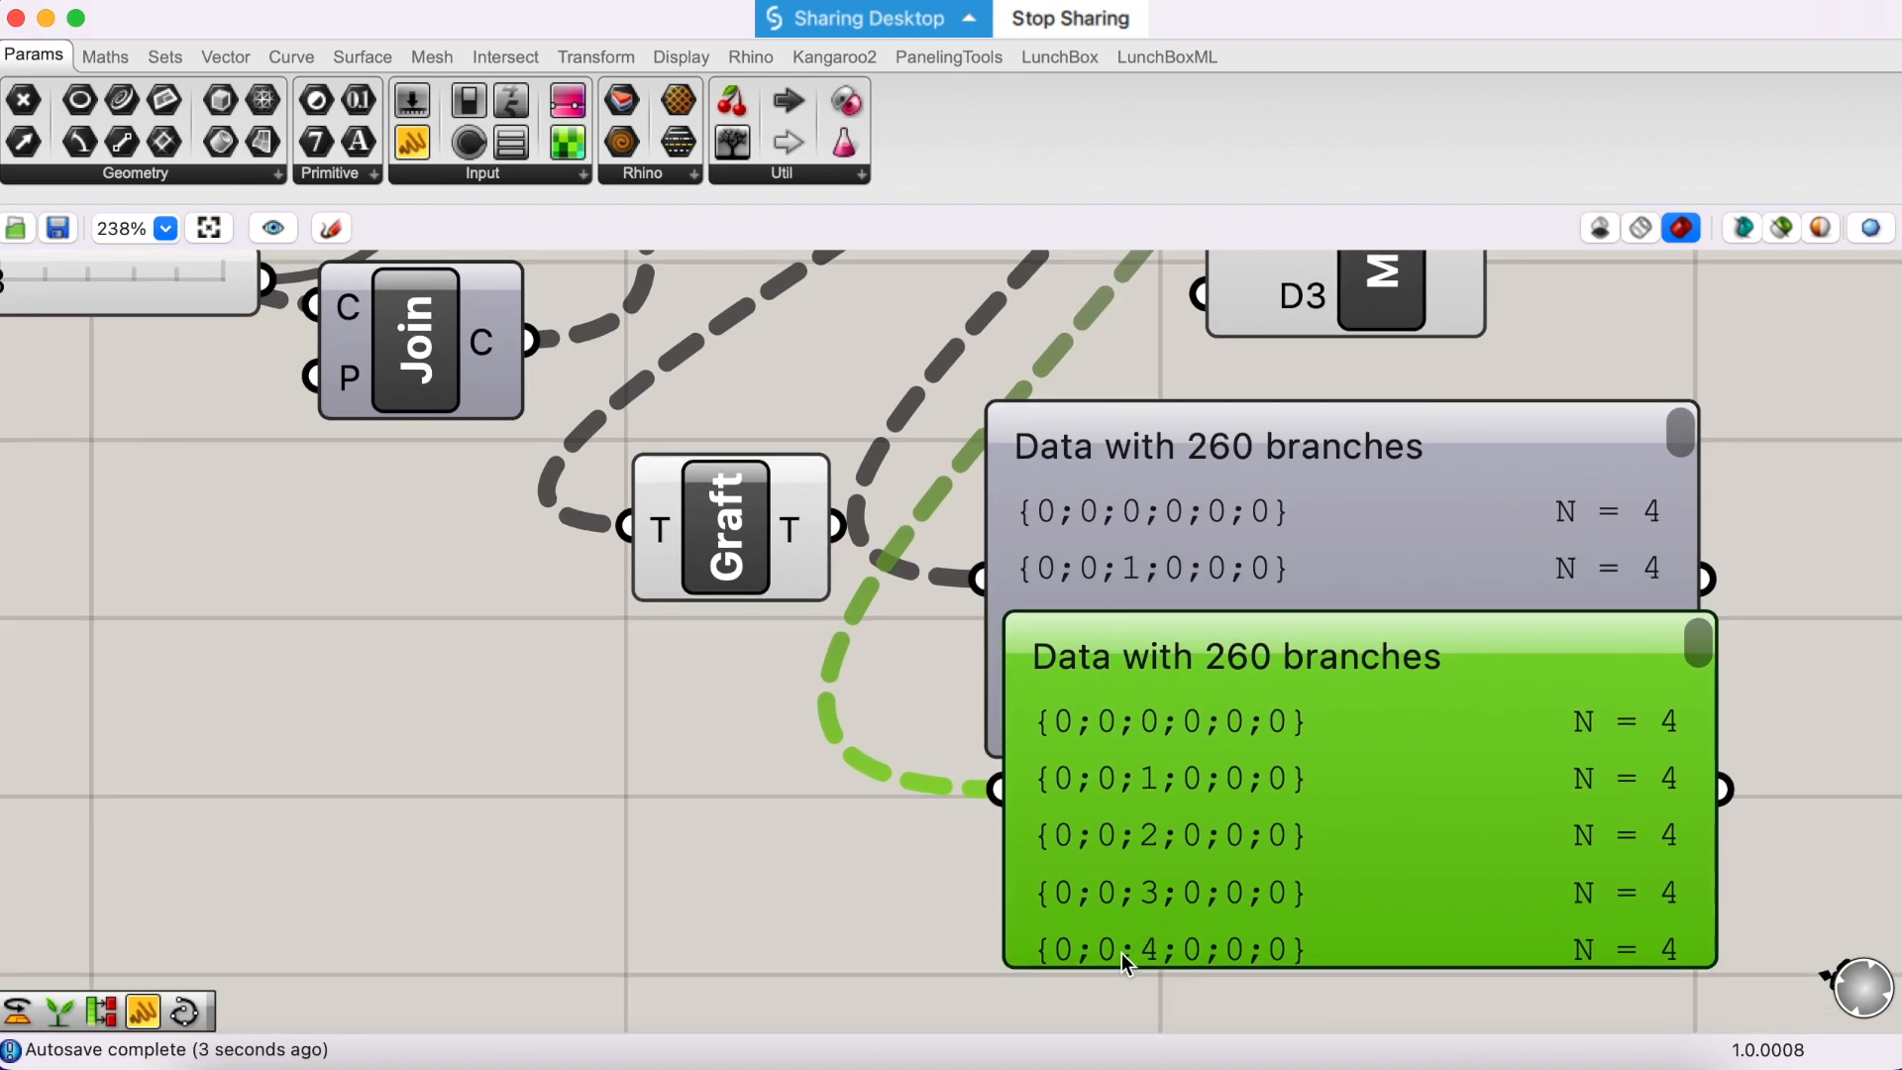
pyautogui.moveTo(951, 761); pyautogui.dragTo(993, 793)
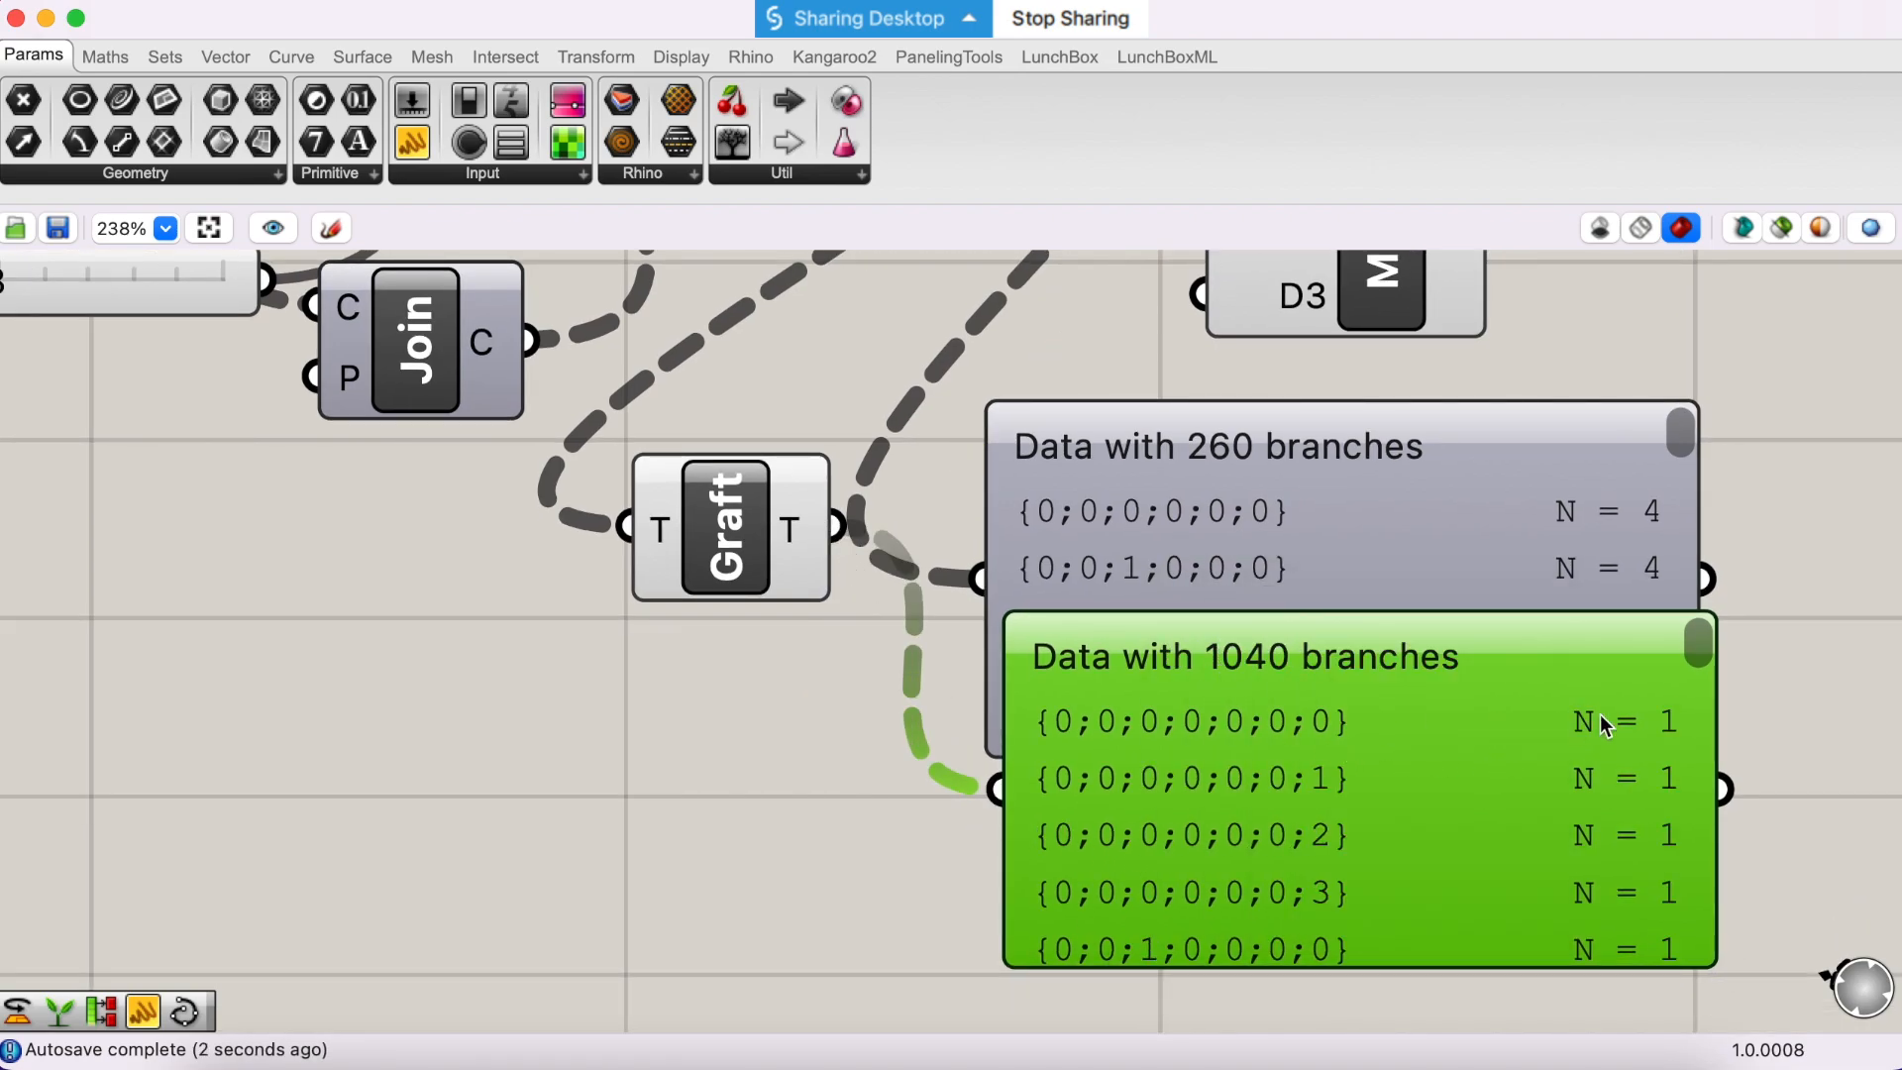
pyautogui.moveTo(1623, 733)
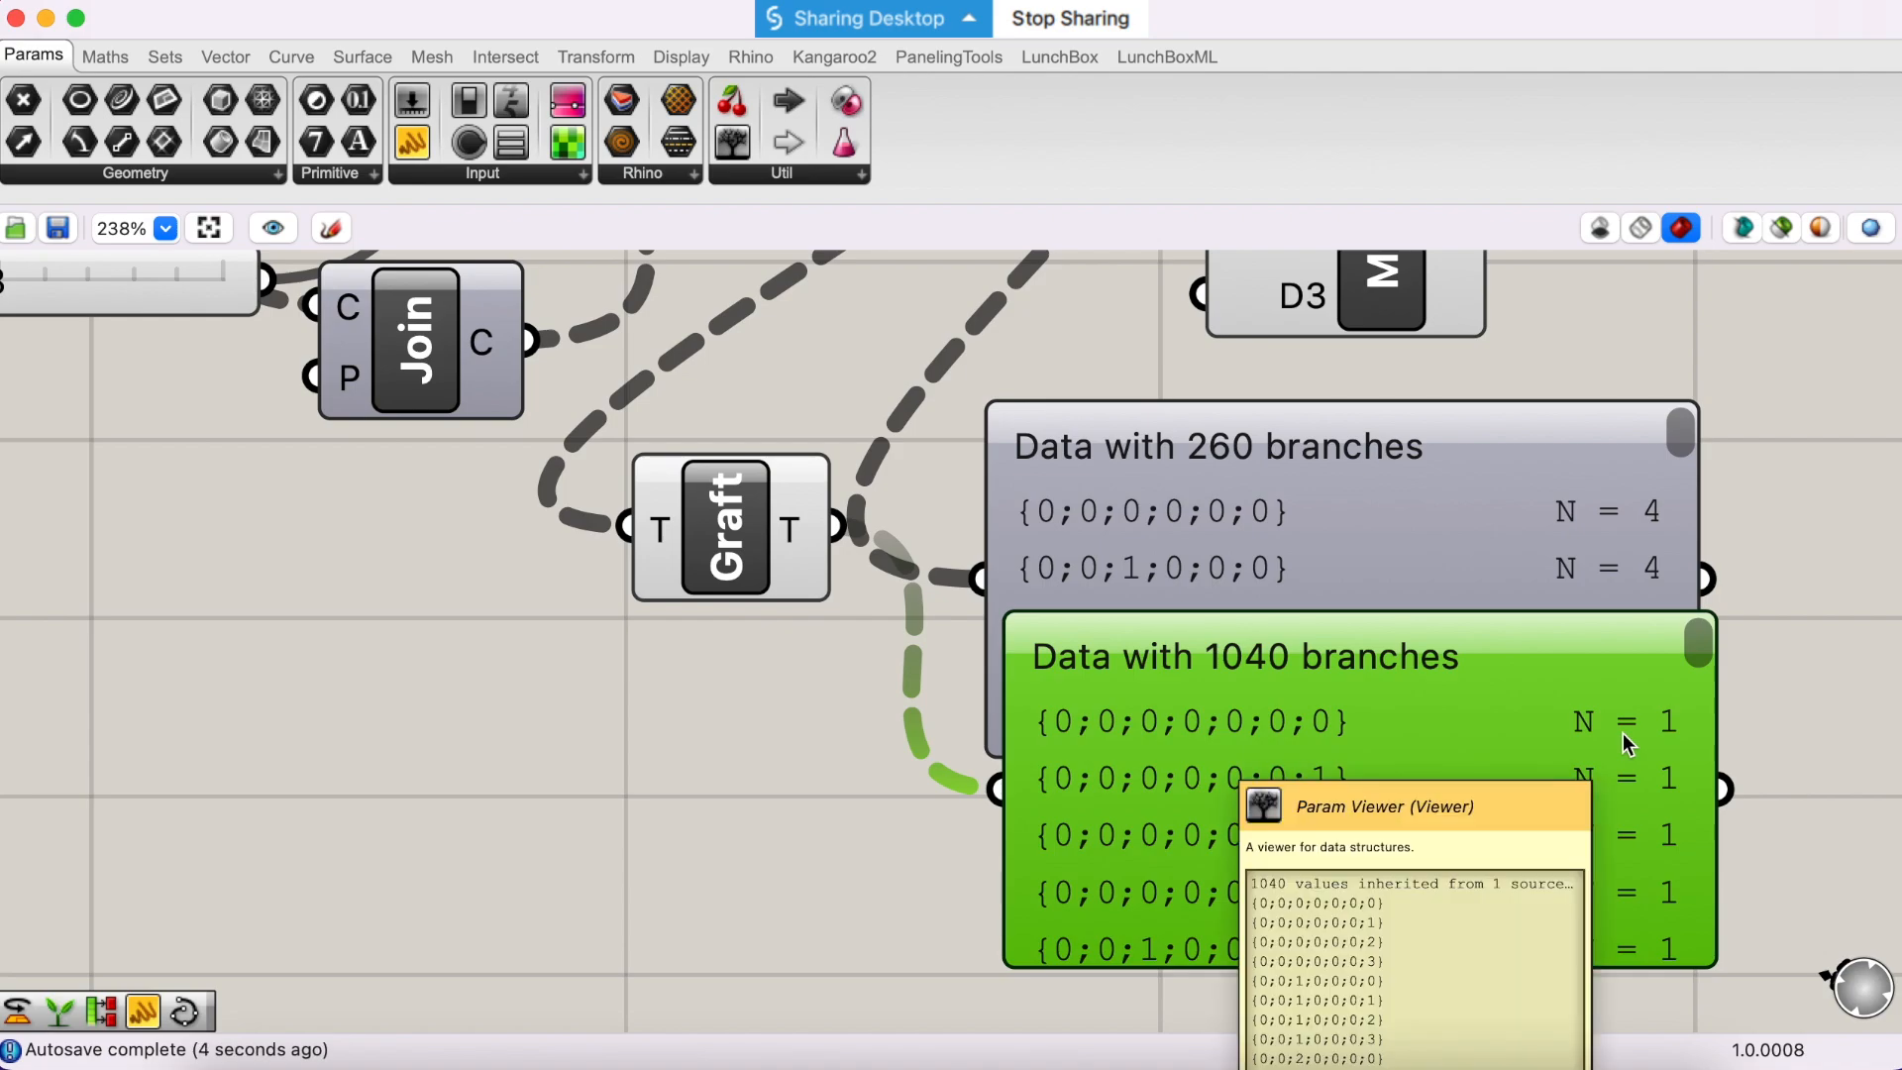
pyautogui.scroll(3, 1480, 531)
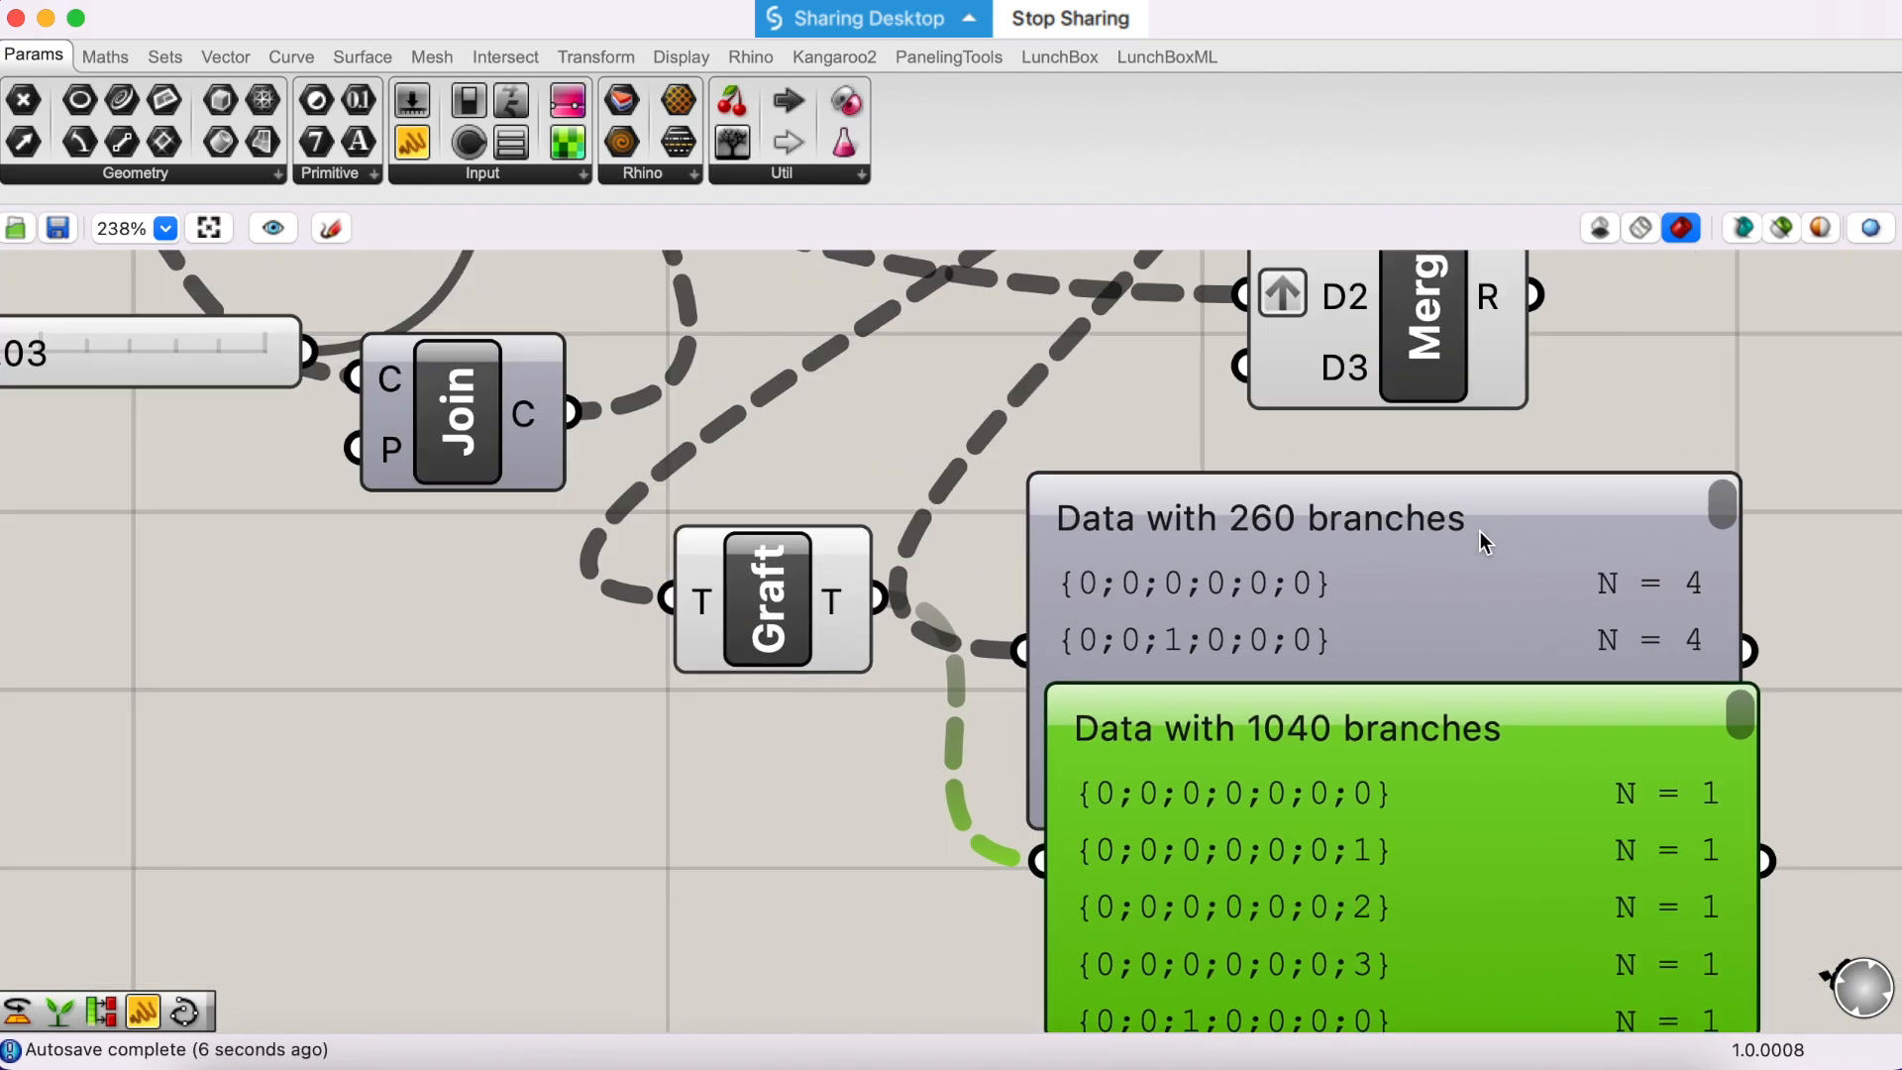
pyautogui.hscroll(-3, 1127, 513)
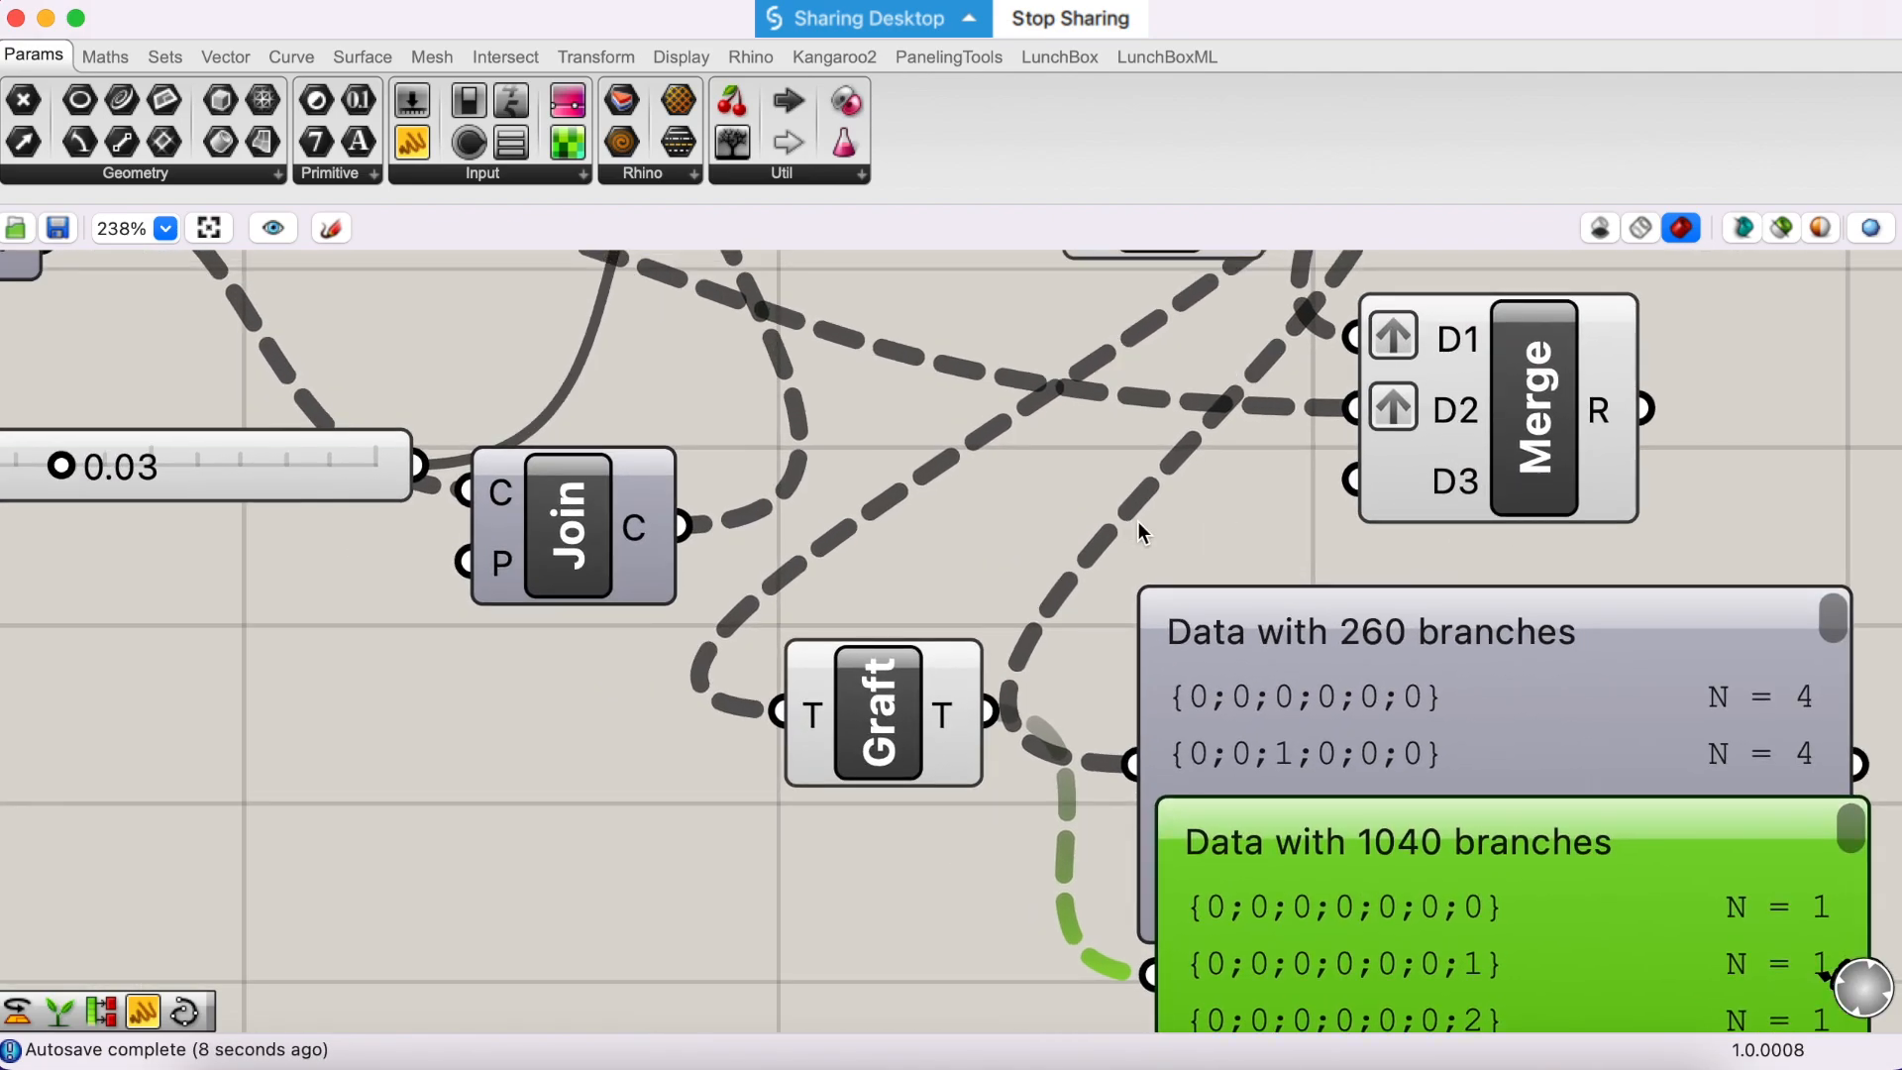
# - Feed DeBrep's E output into the first Param Viewer and the Graft component to compare the edges' original and grafted trees
pyautogui.hscroll(-1, 1021, 514)
pyautogui.scroll(2, 1016, 513)
pyautogui.scroll(-3, 1010, 513)
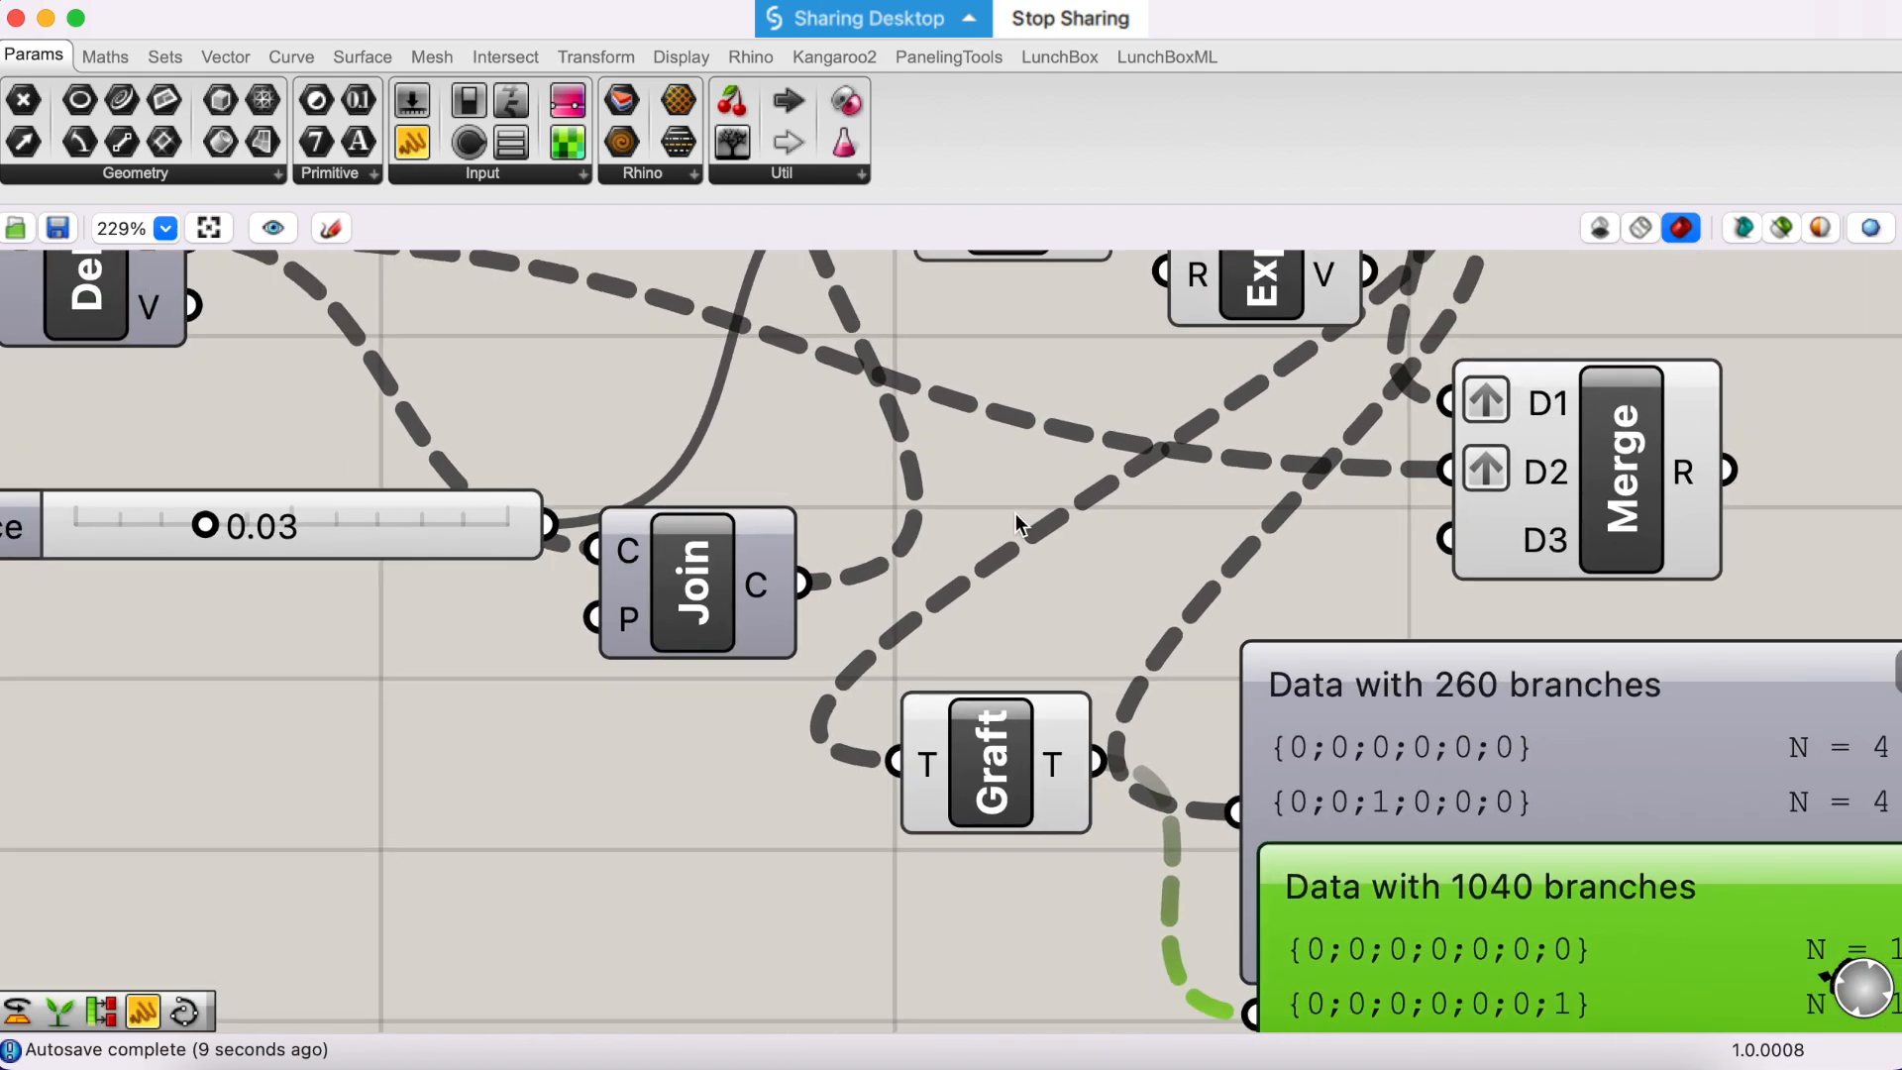
pyautogui.moveTo(391, 304); pyautogui.dragTo(1088, 722)
pyautogui.moveTo(1454, 711); pyautogui.dragTo(1474, 636)
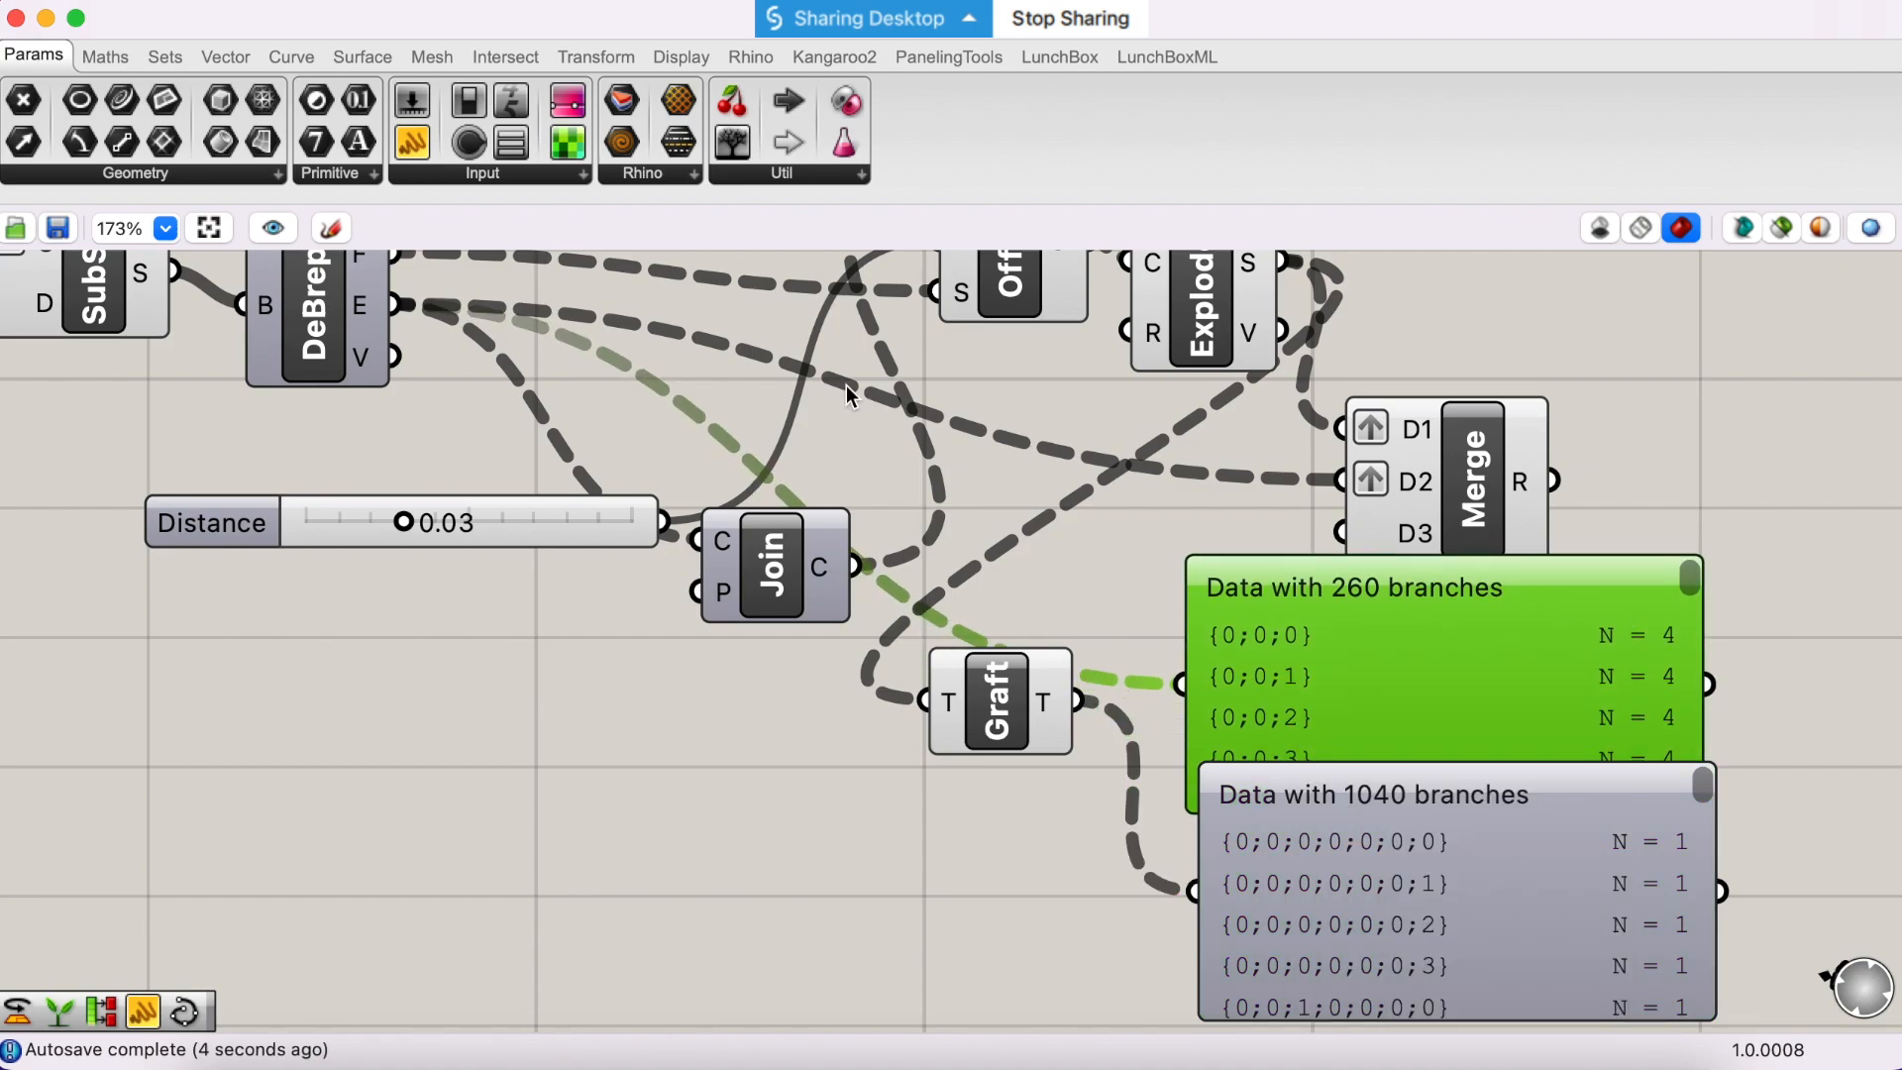
pyautogui.moveTo(409, 319); pyautogui.dragTo(924, 701)
pyautogui.moveTo(1206, 850)
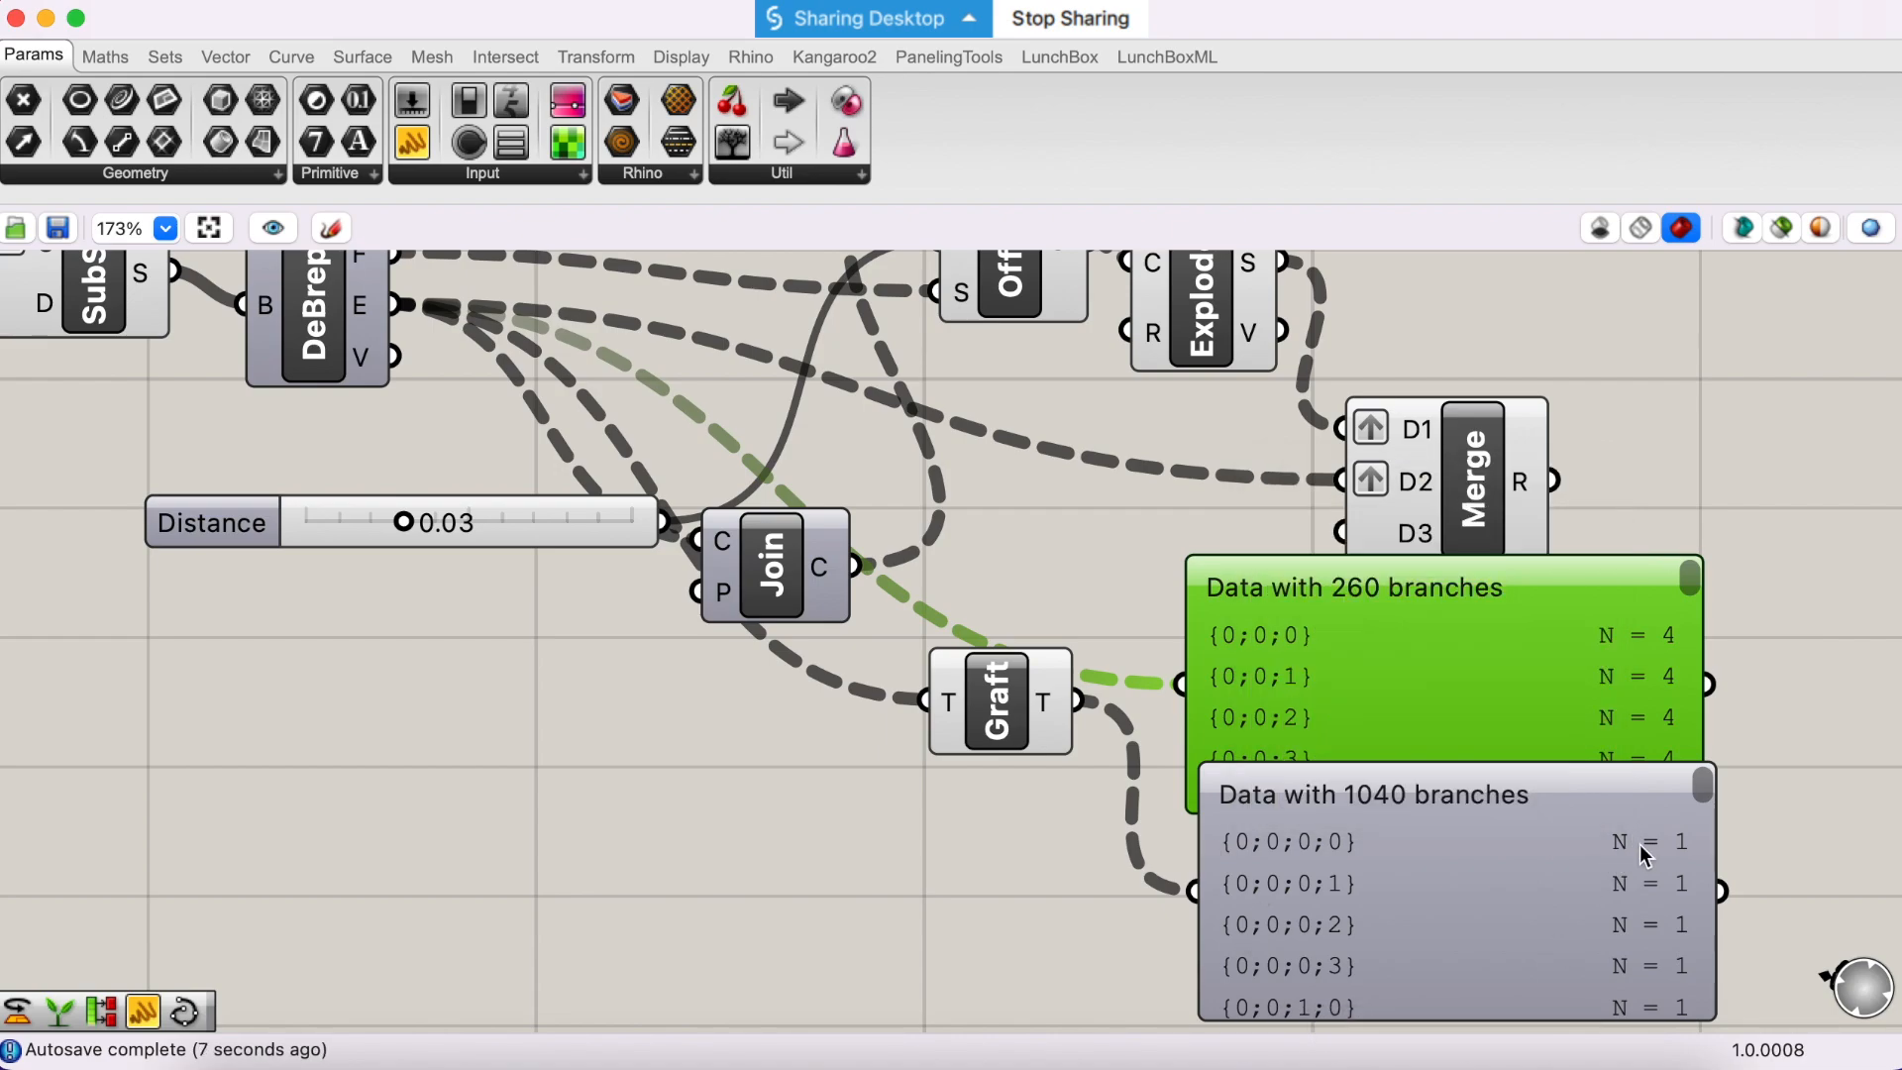
# - Delete both Param Viewers below the Merge component
pyautogui.hscroll(1, 1482, 627)
pyautogui.hscroll(1, 1482, 627)
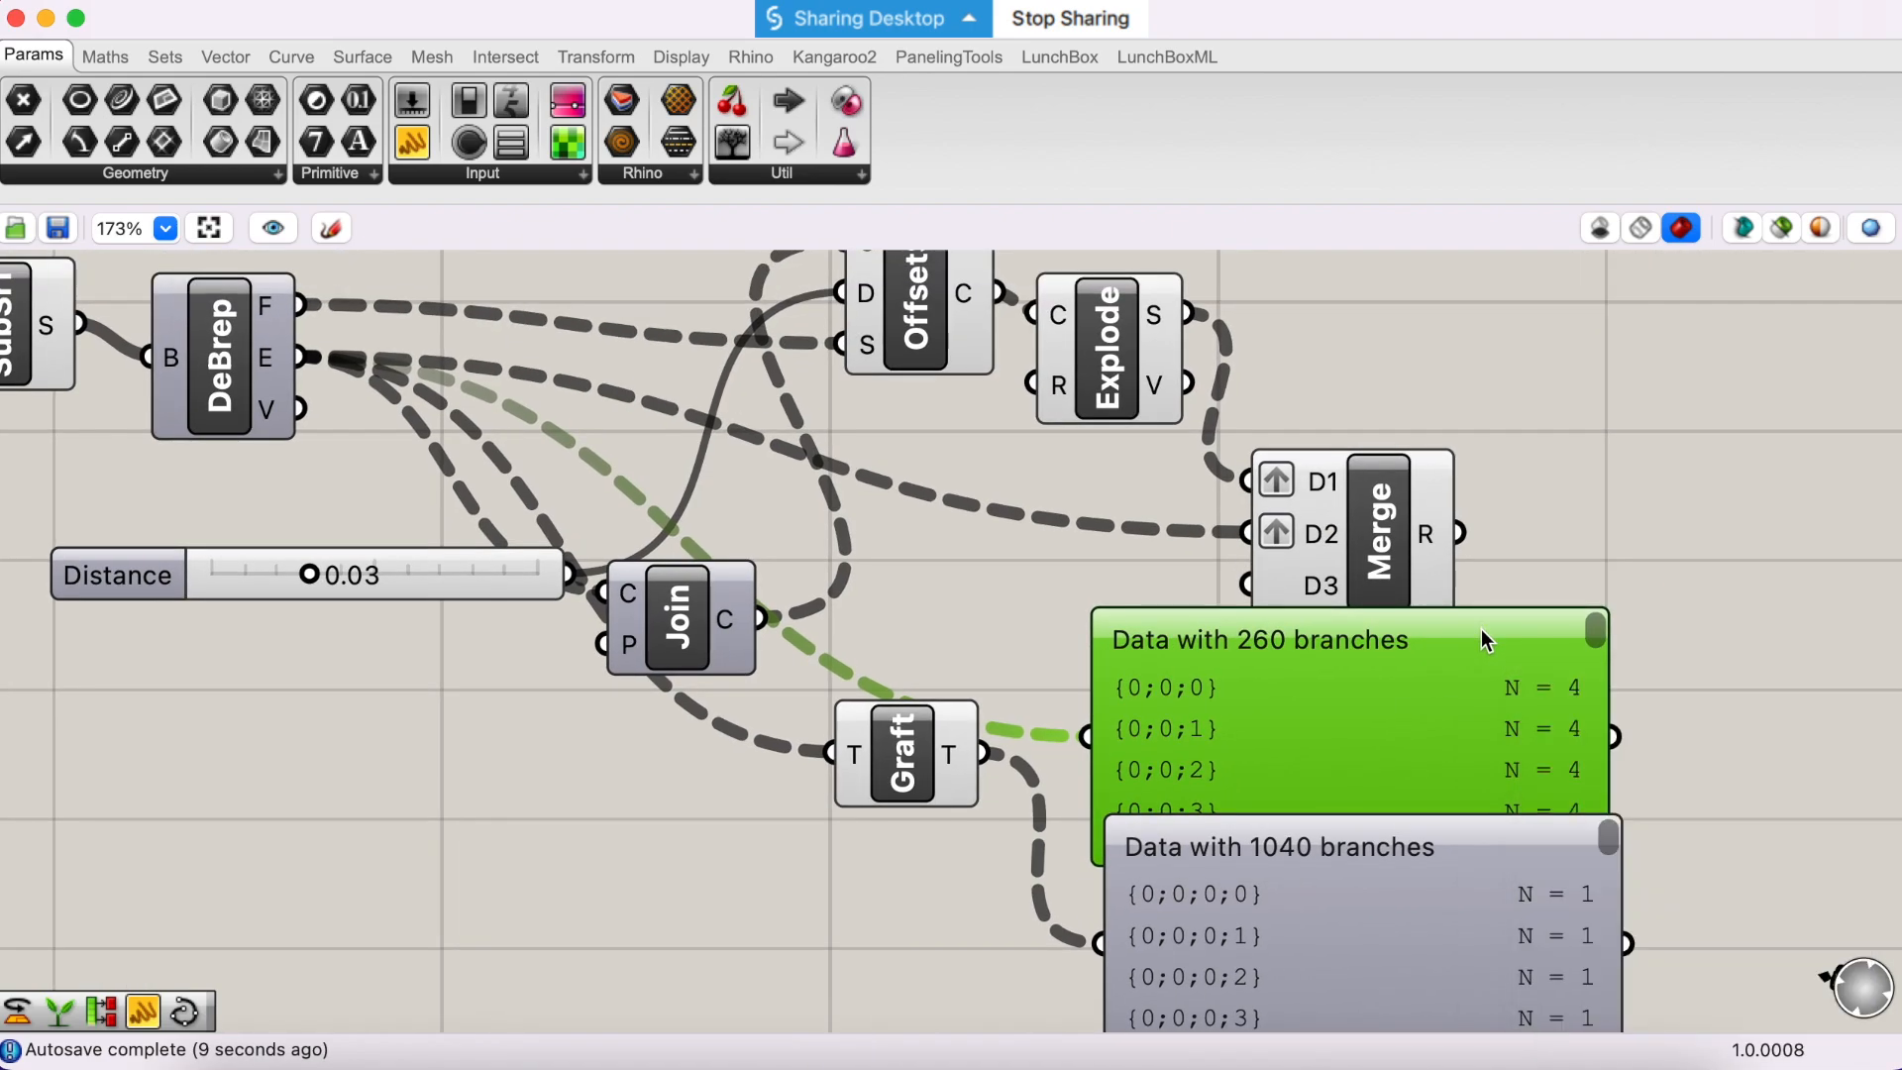
pyautogui.press('Delete')
pyautogui.click(1323, 834)
pyautogui.press('Delete')
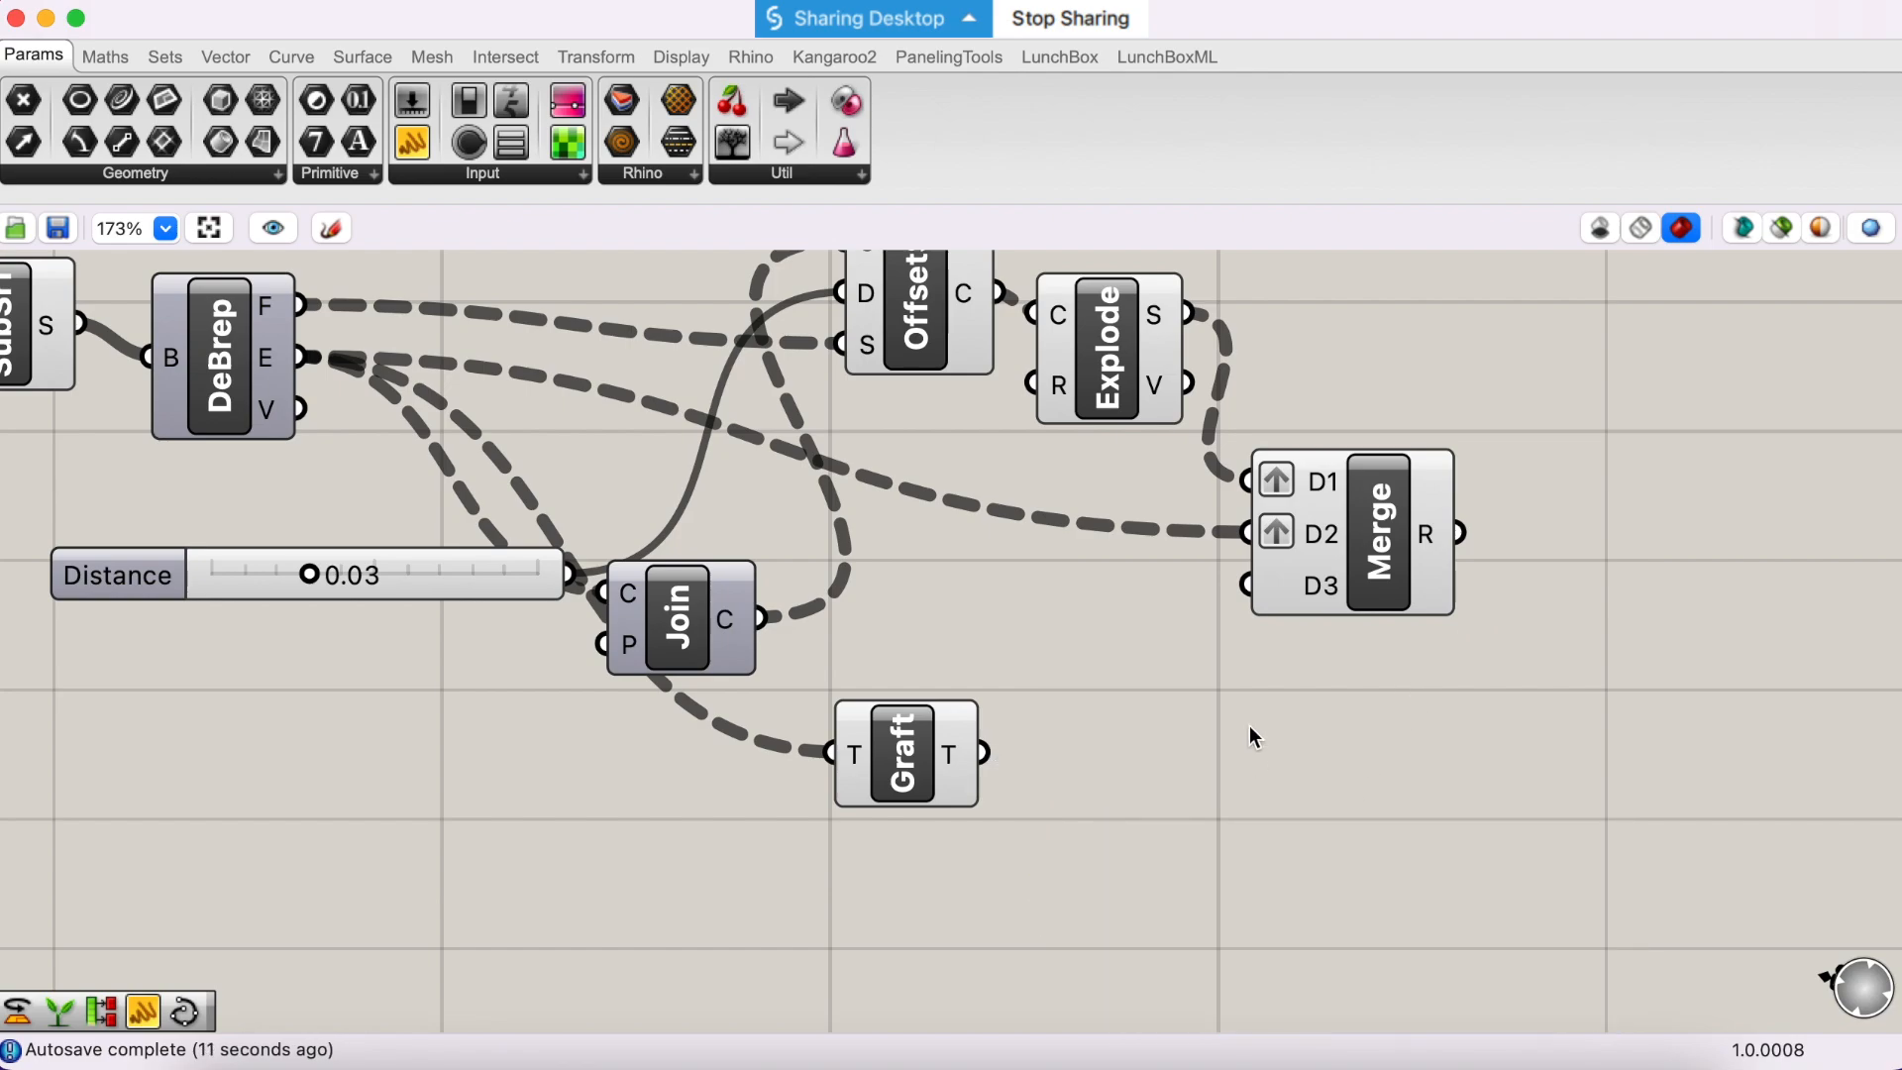
# - Add a Loft component beside Merge and connect the Merge R output to its C input
pyautogui.hscroll(2, 1250, 725)
pyautogui.scroll(2, 1250, 725)
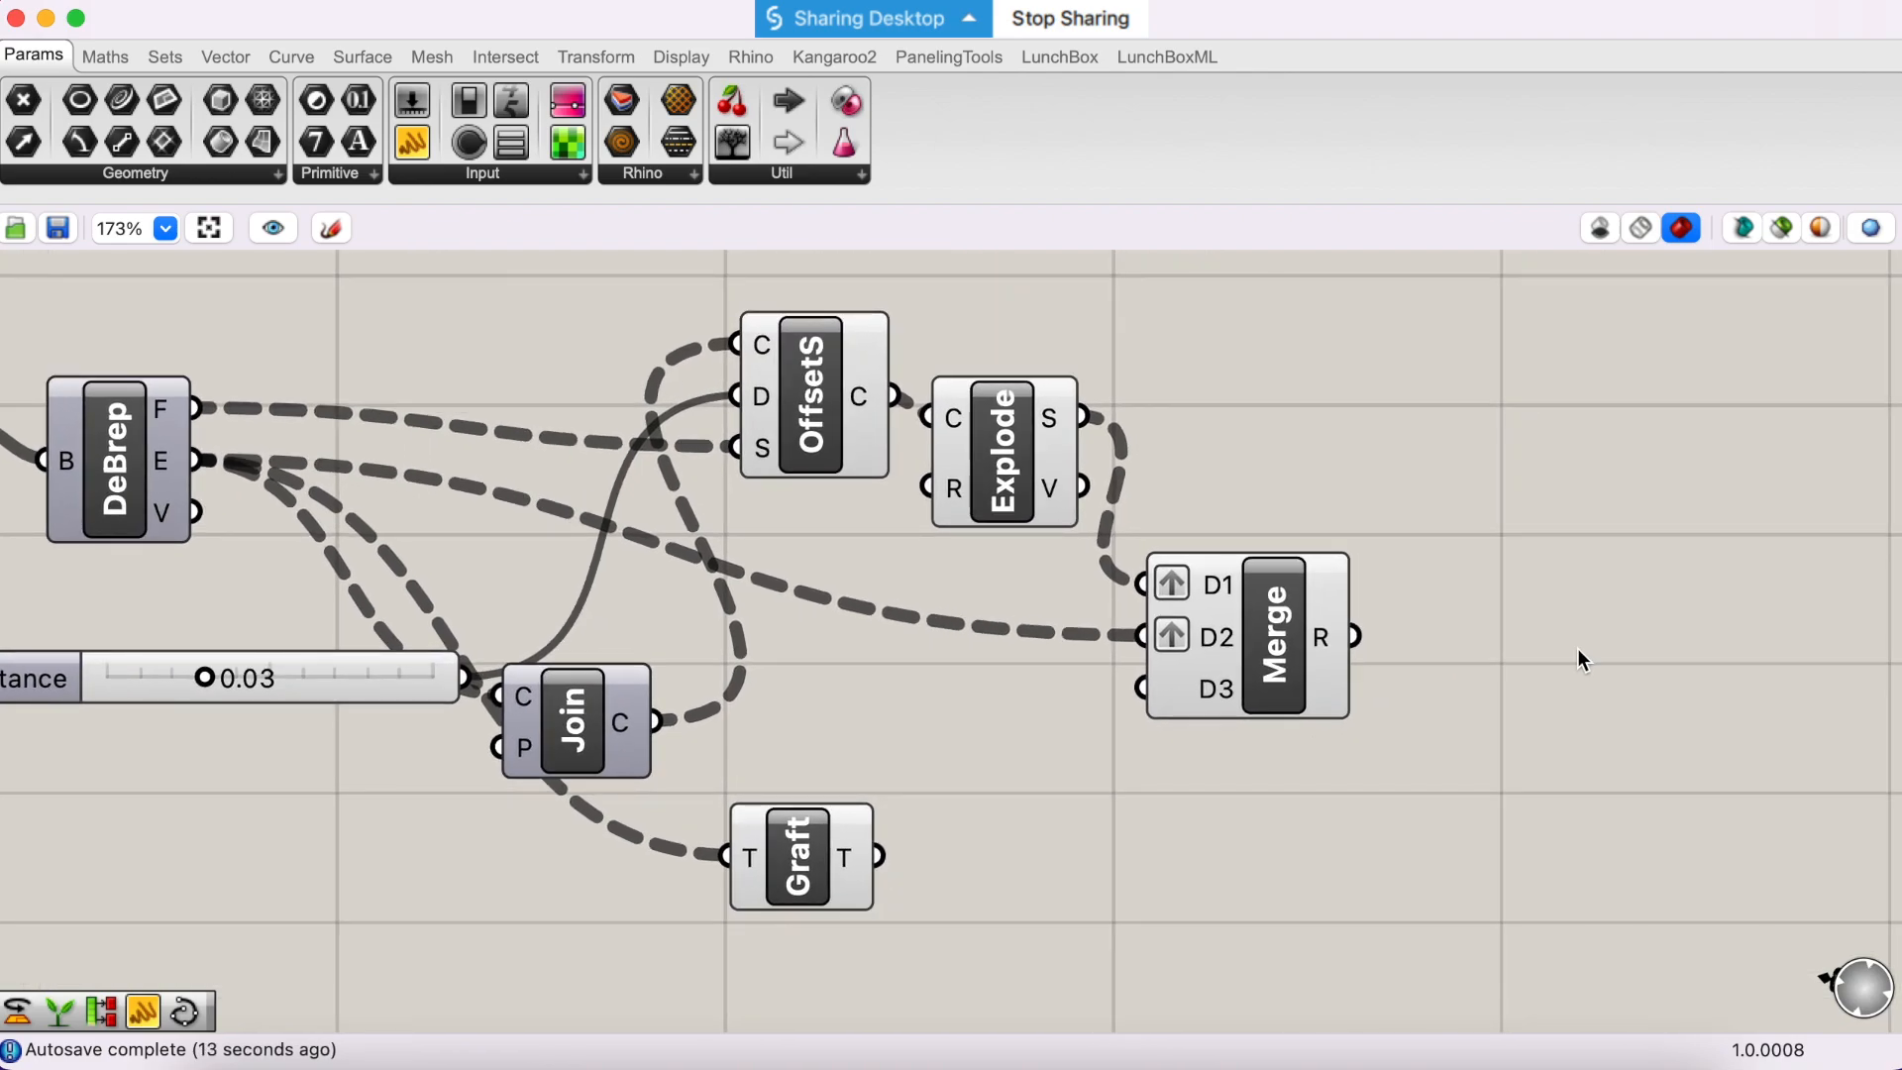
pyautogui.doubleClick(1577, 648)
pyautogui.write('log')
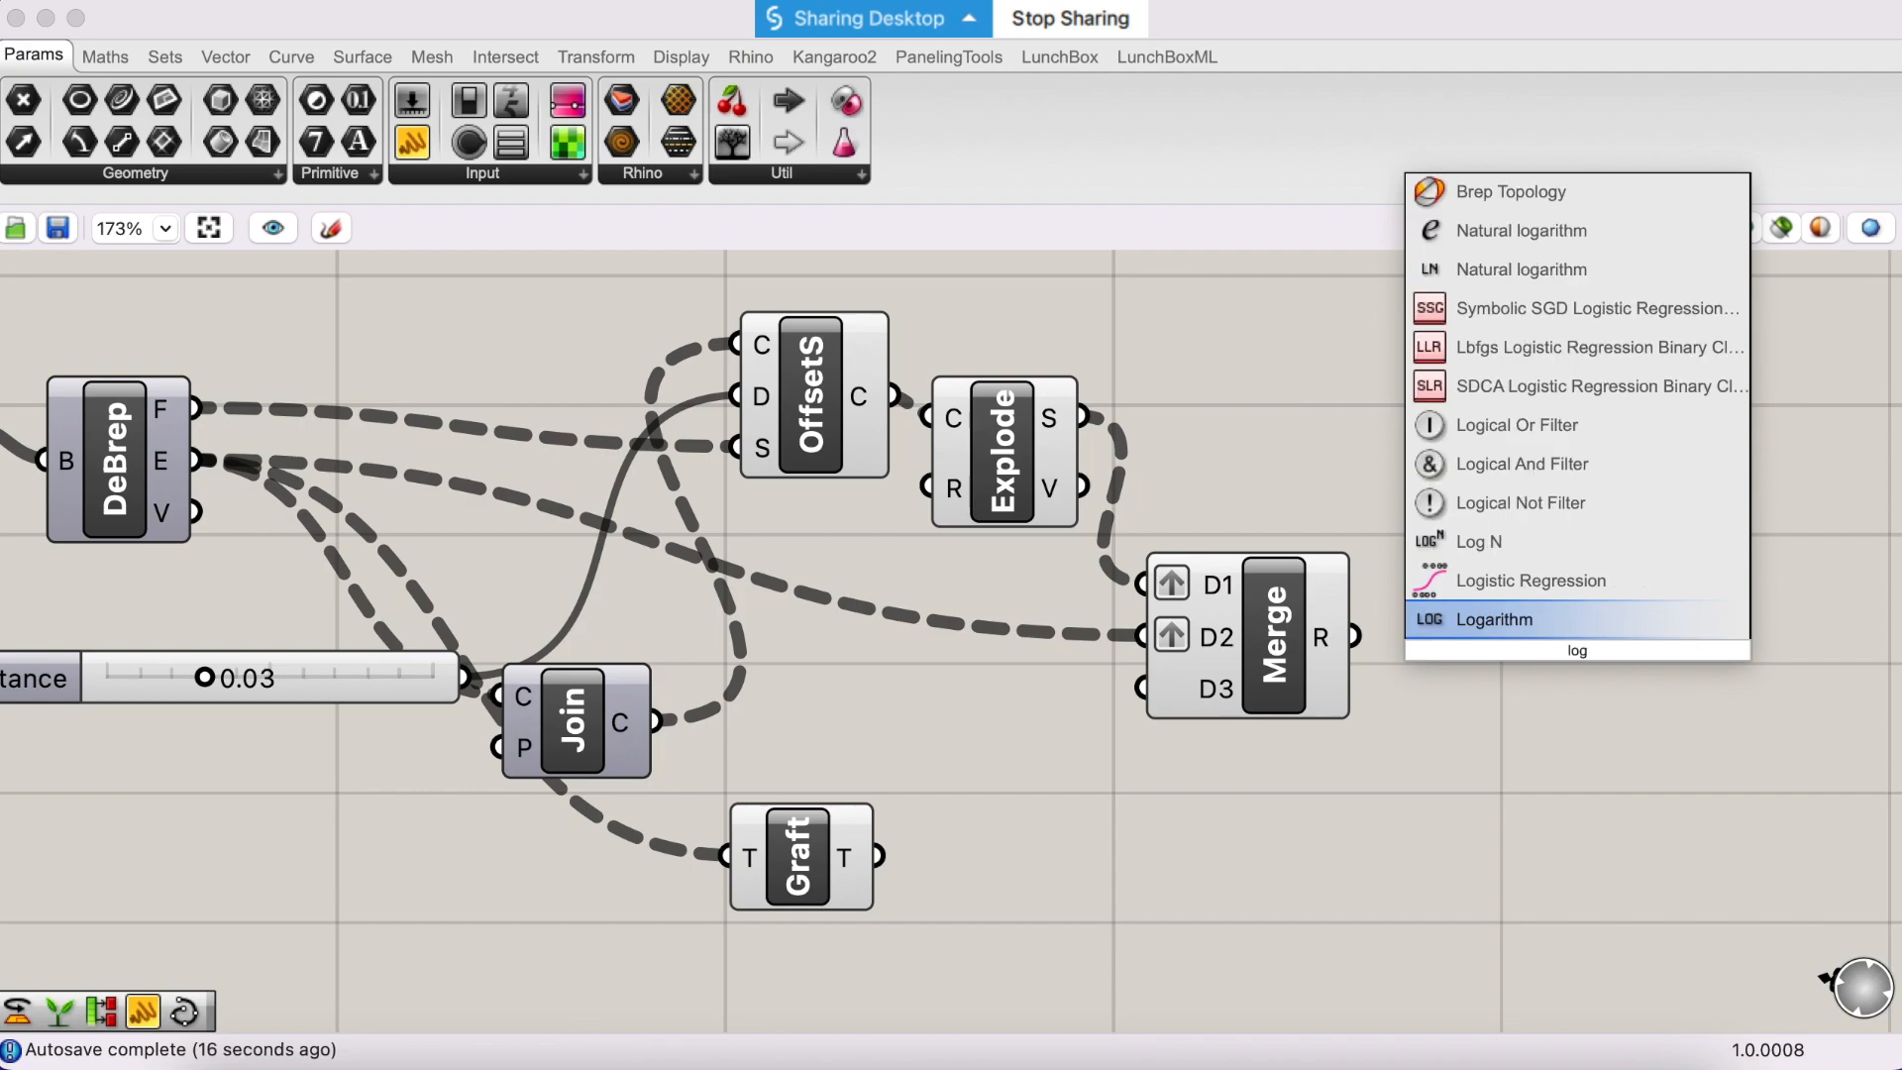
pyautogui.press('BackSpace')
pyautogui.write('ft')
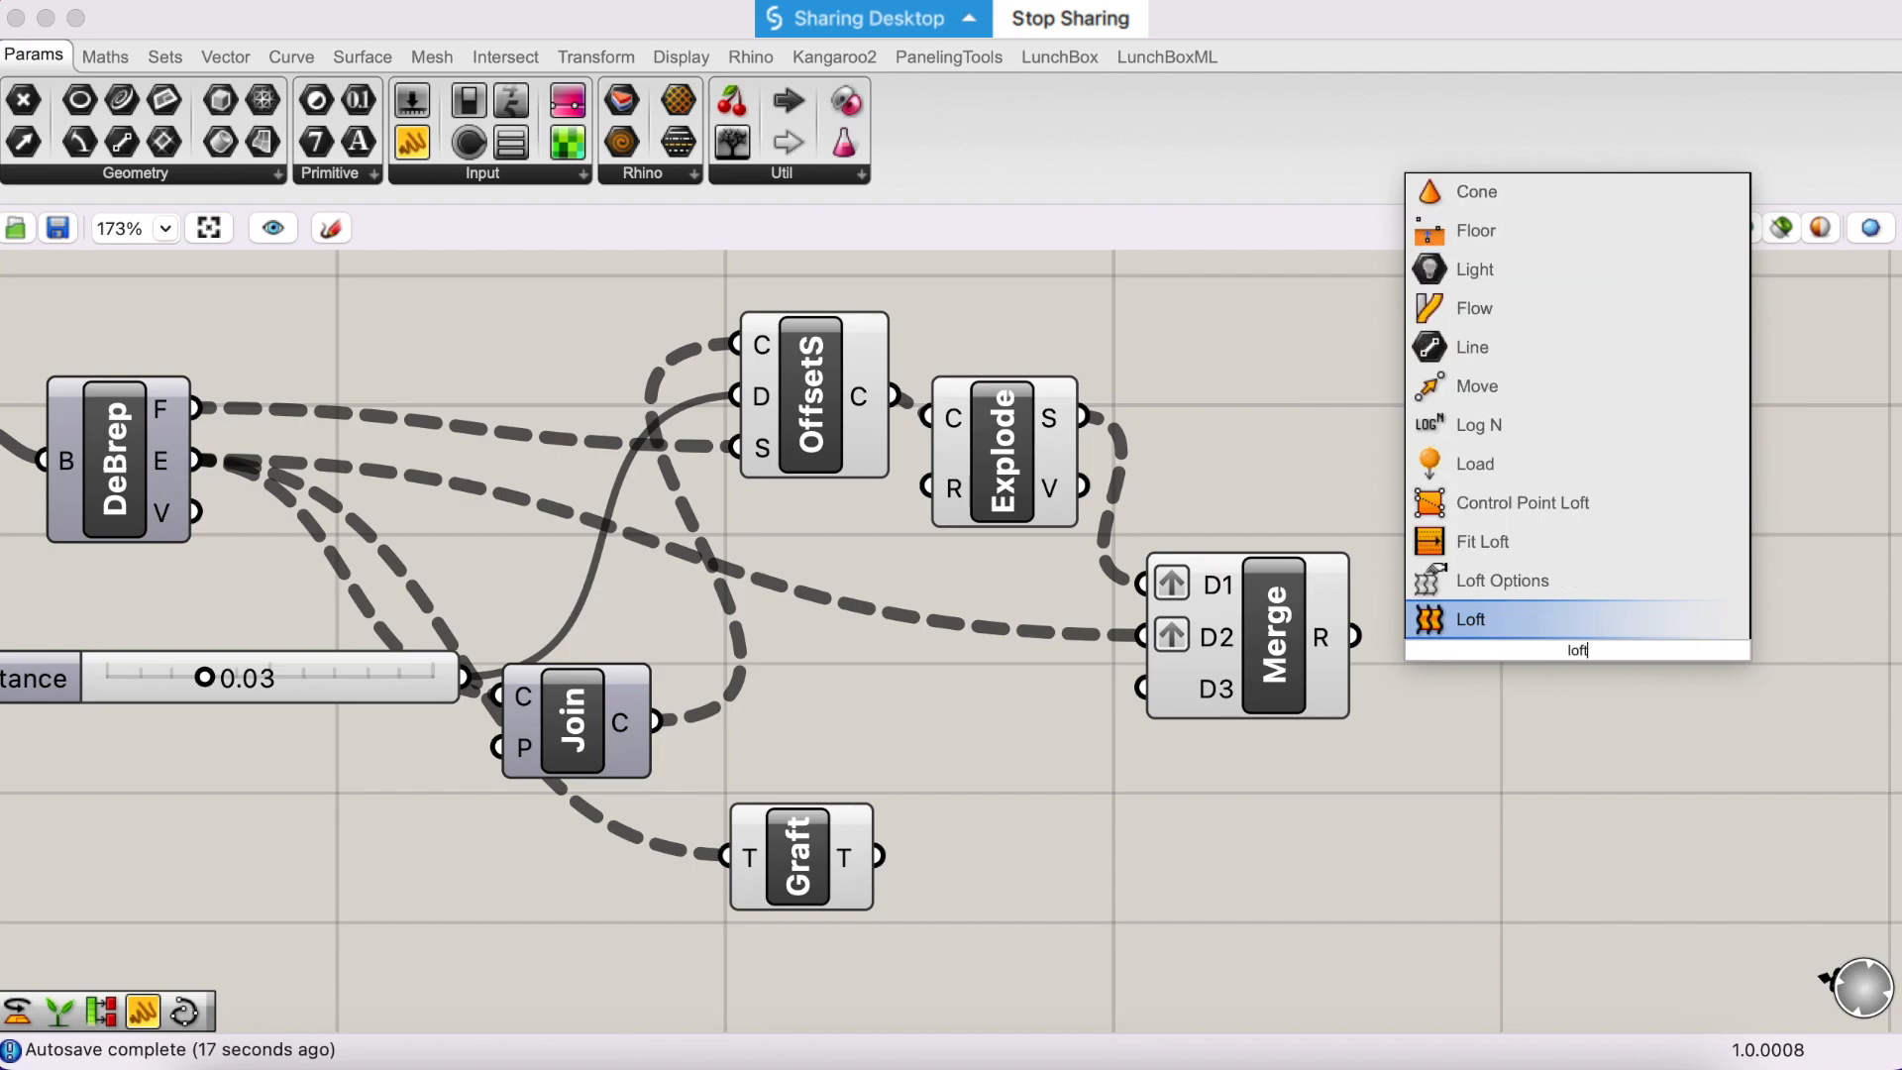
pyautogui.press('Return')
pyautogui.moveTo(1355, 635); pyautogui.dragTo(1498, 624)
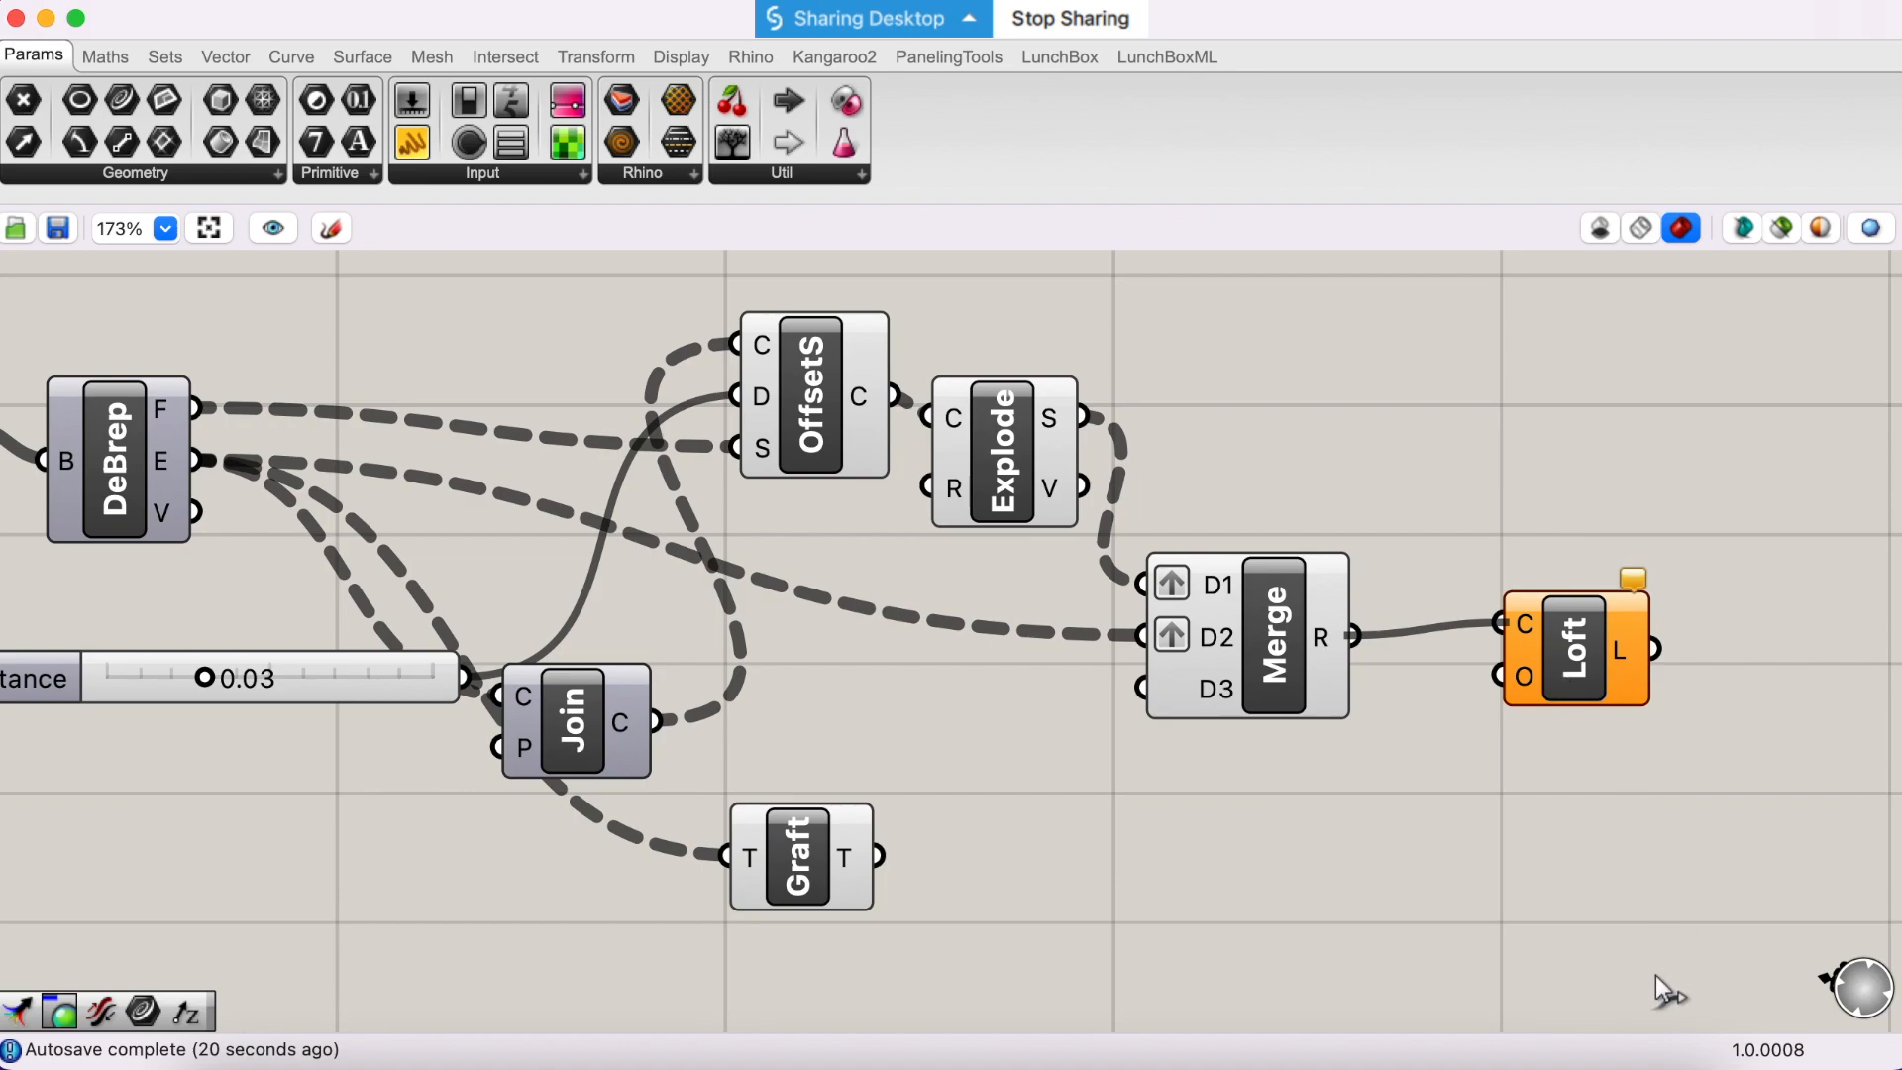
# - Quit two other running applications, including Adobe Acrobat
pyautogui.rightClick(1467, 1063)
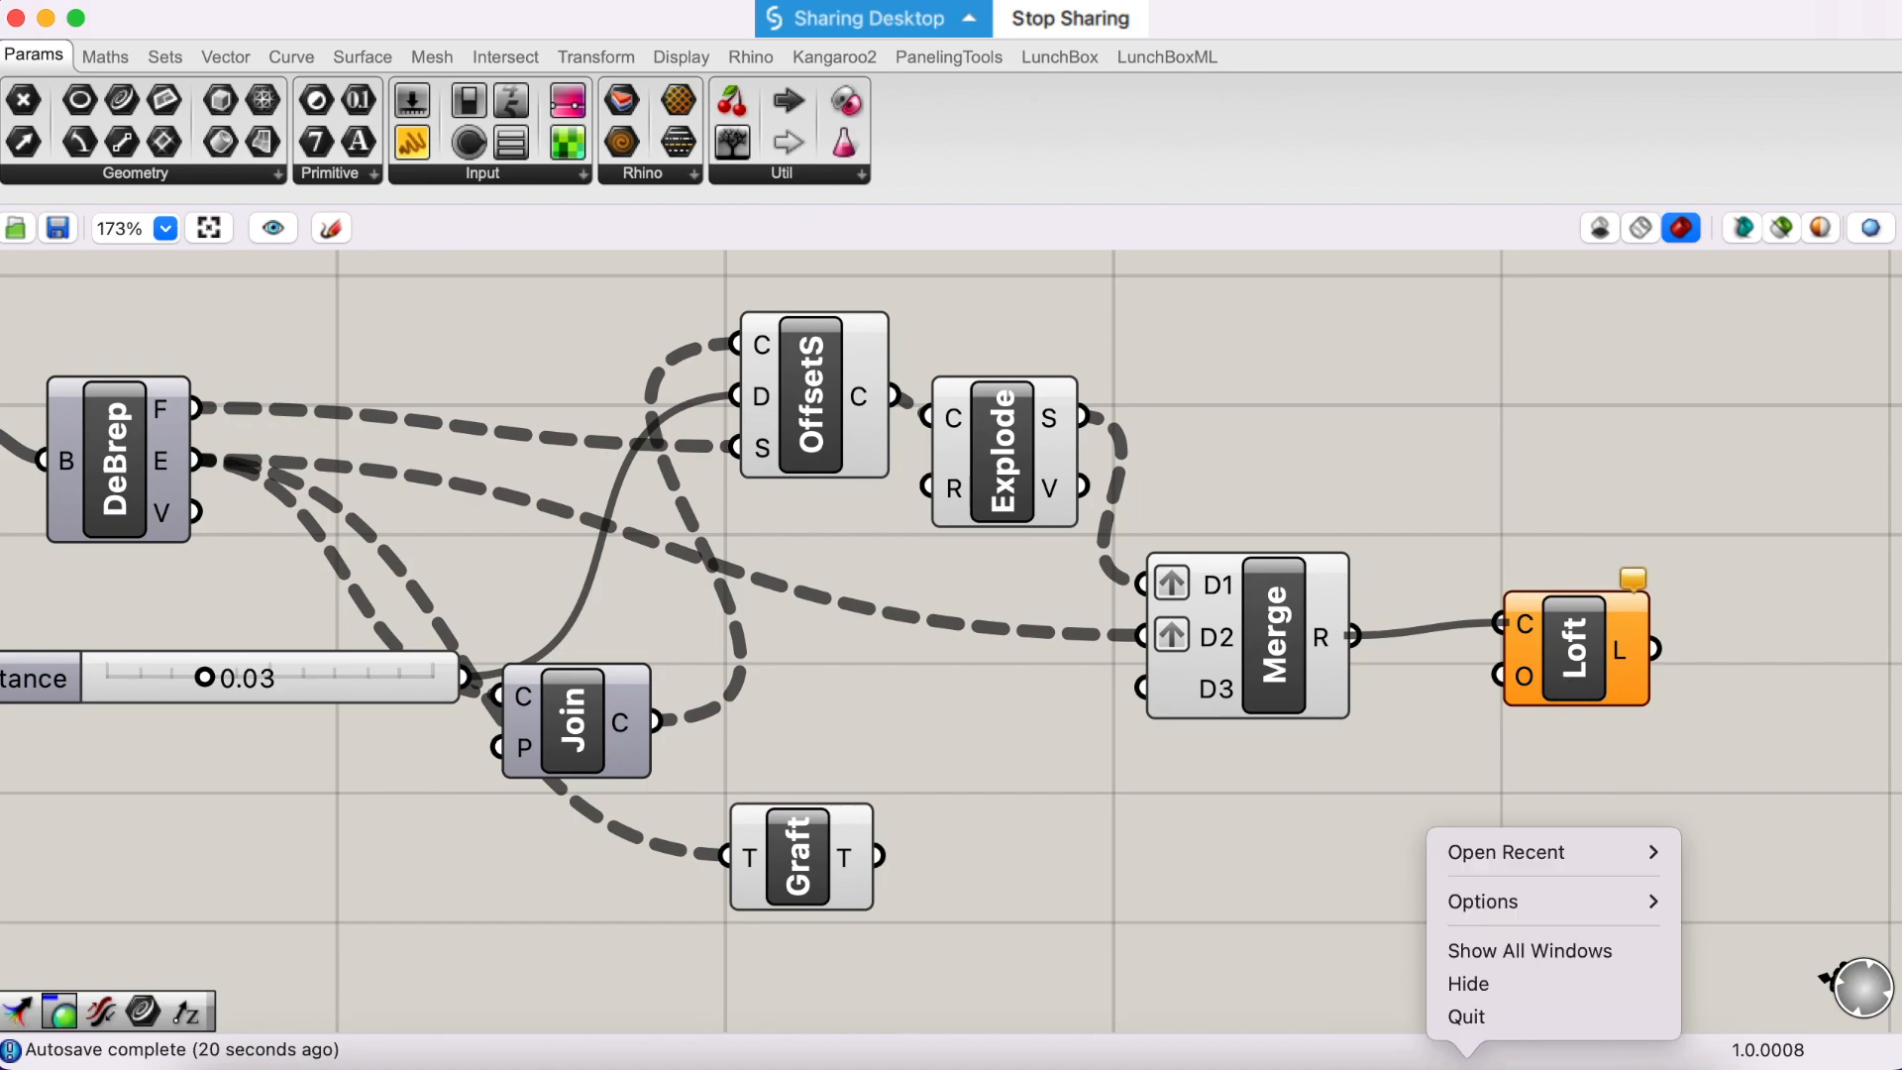
pyautogui.click(1465, 1010)
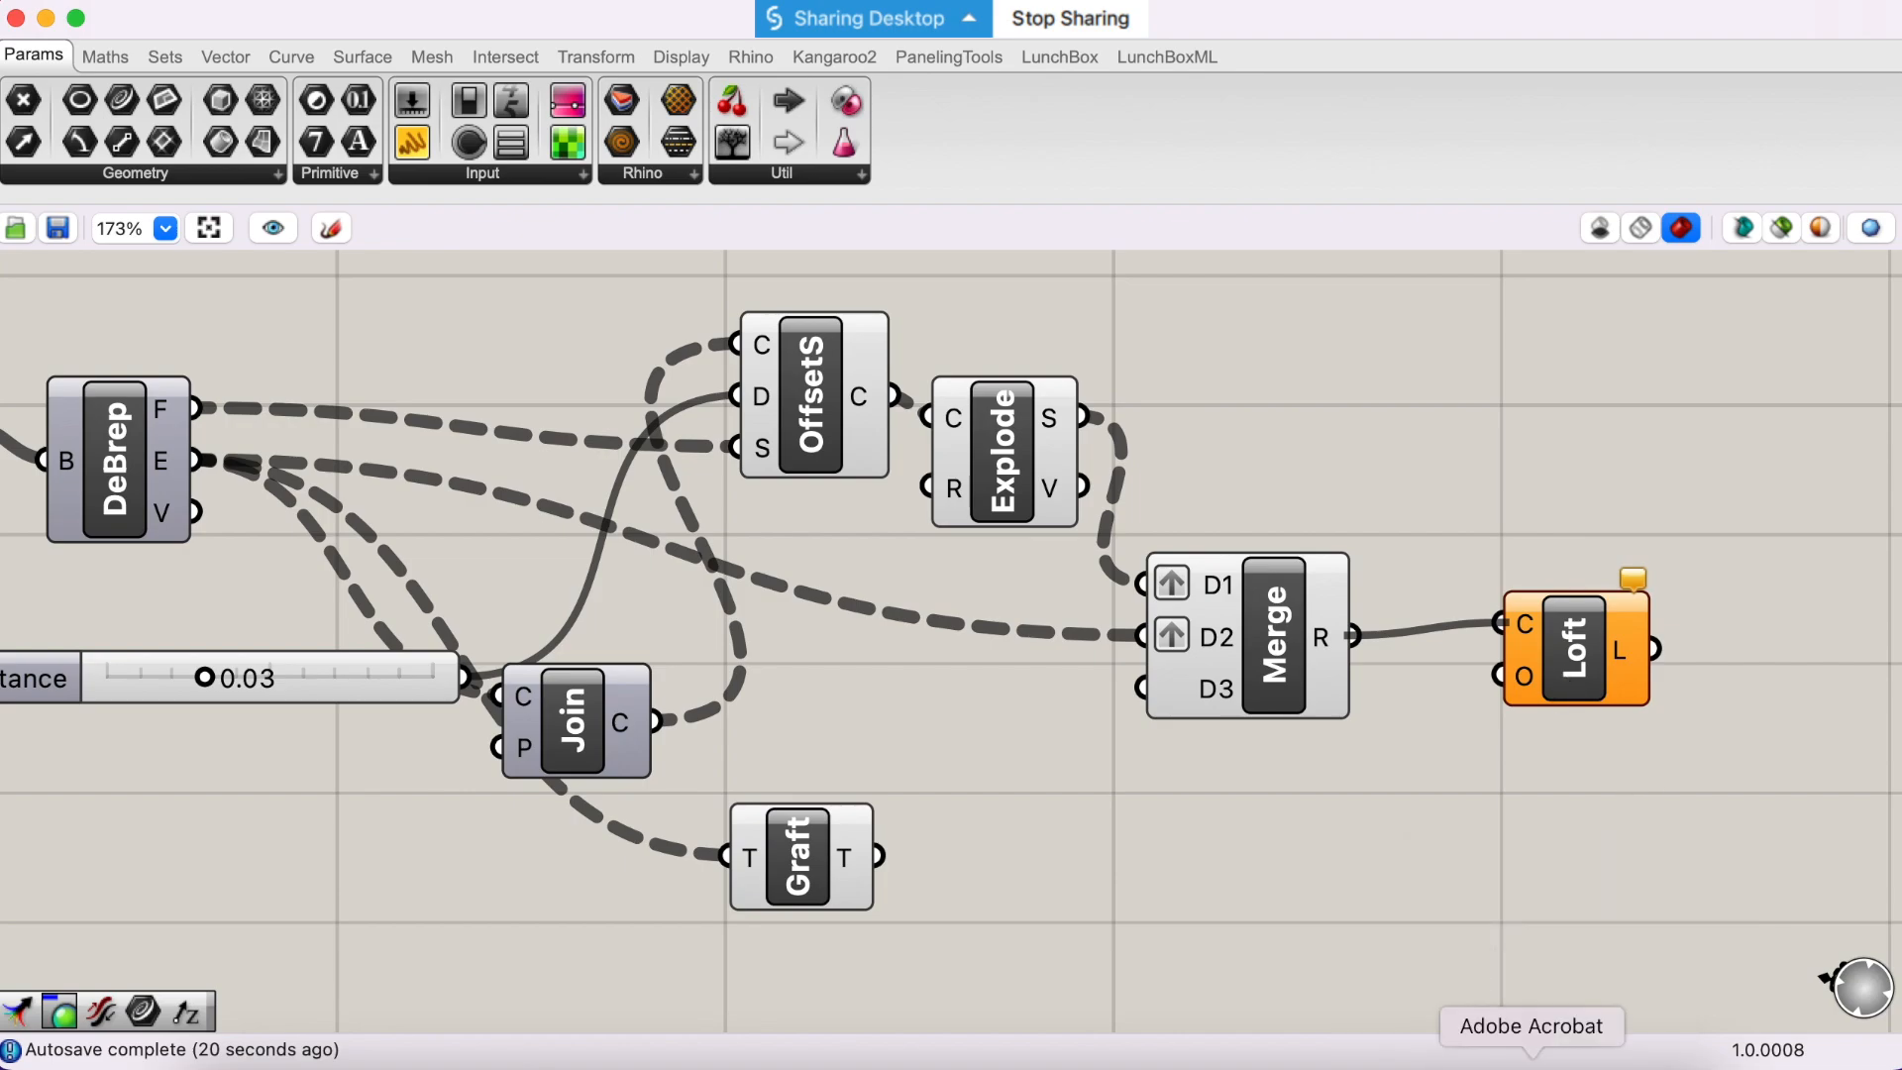
pyautogui.rightClick(1532, 1062)
pyautogui.click(1530, 1014)
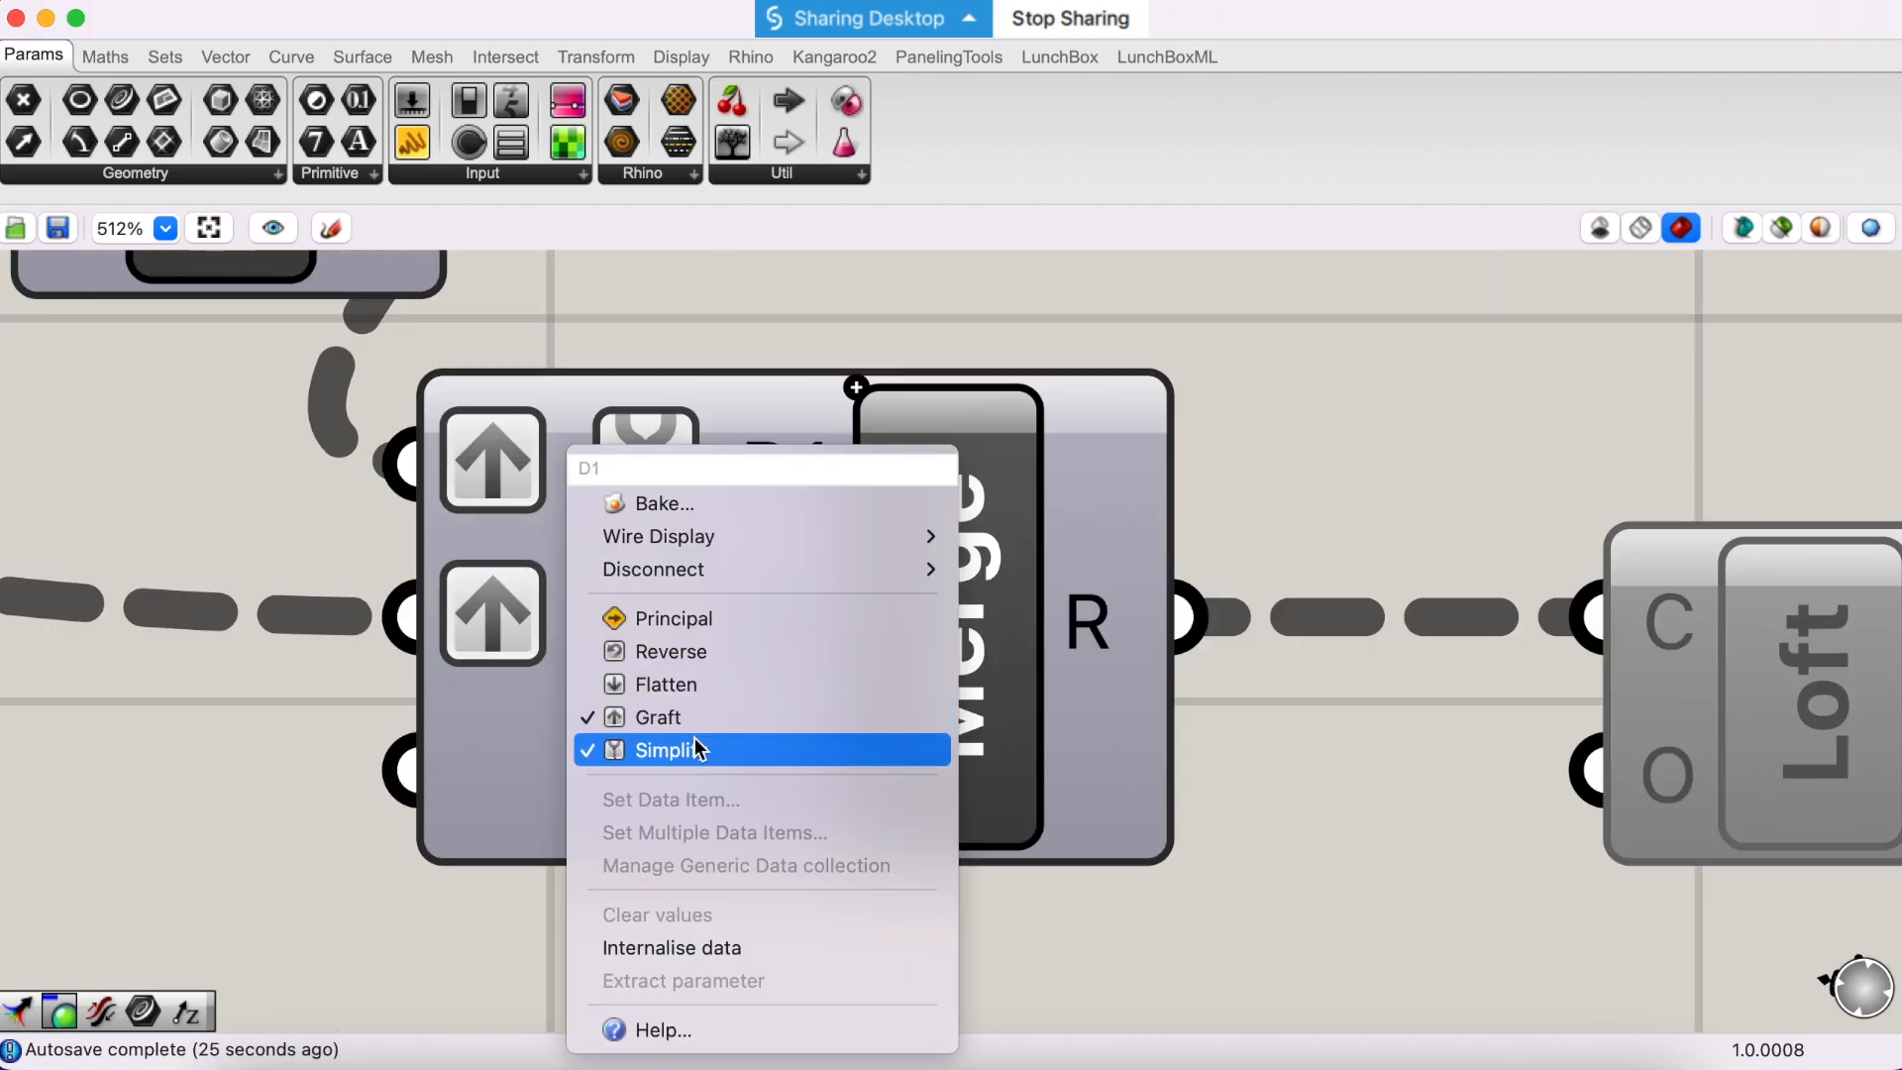
# - Turn off Simplify on Merge's D2 input and examine the tree paths of the R output
pyautogui.click(693, 750)
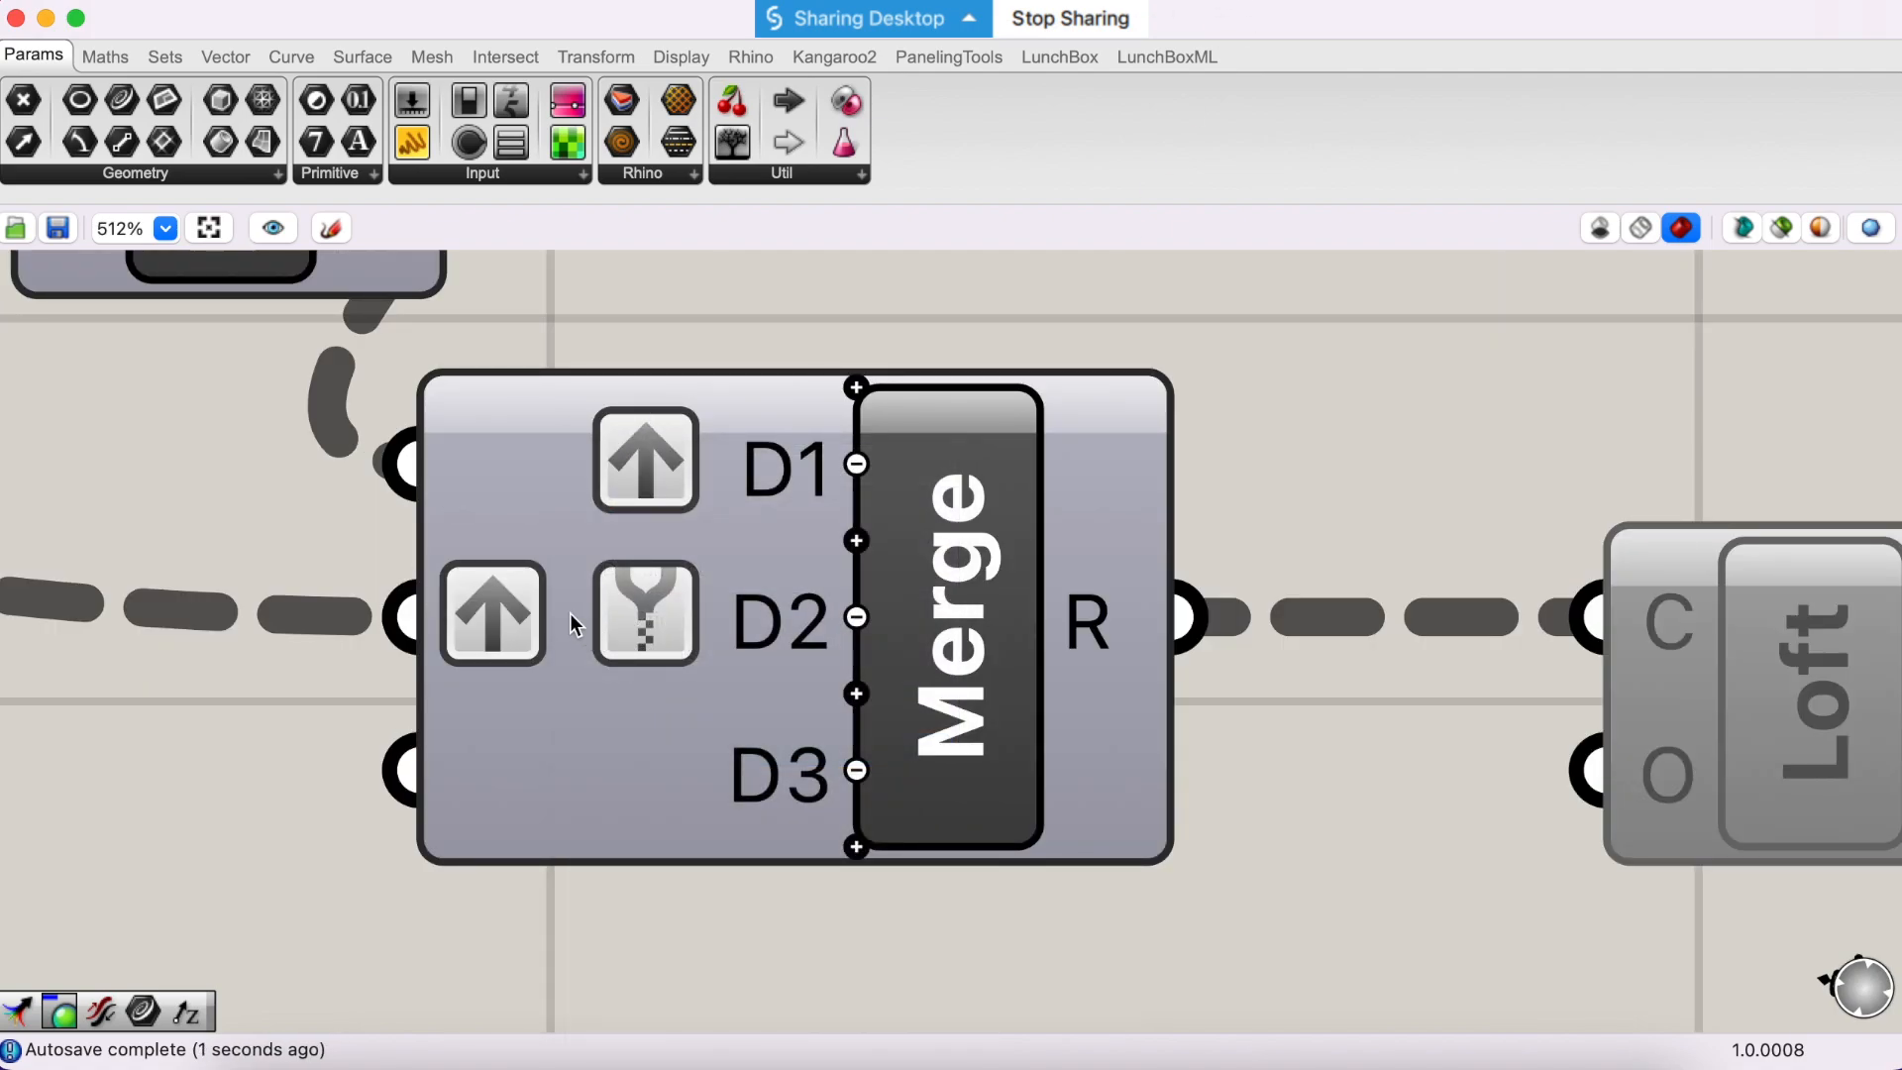
pyautogui.rightClick(568, 614)
pyautogui.click(674, 339)
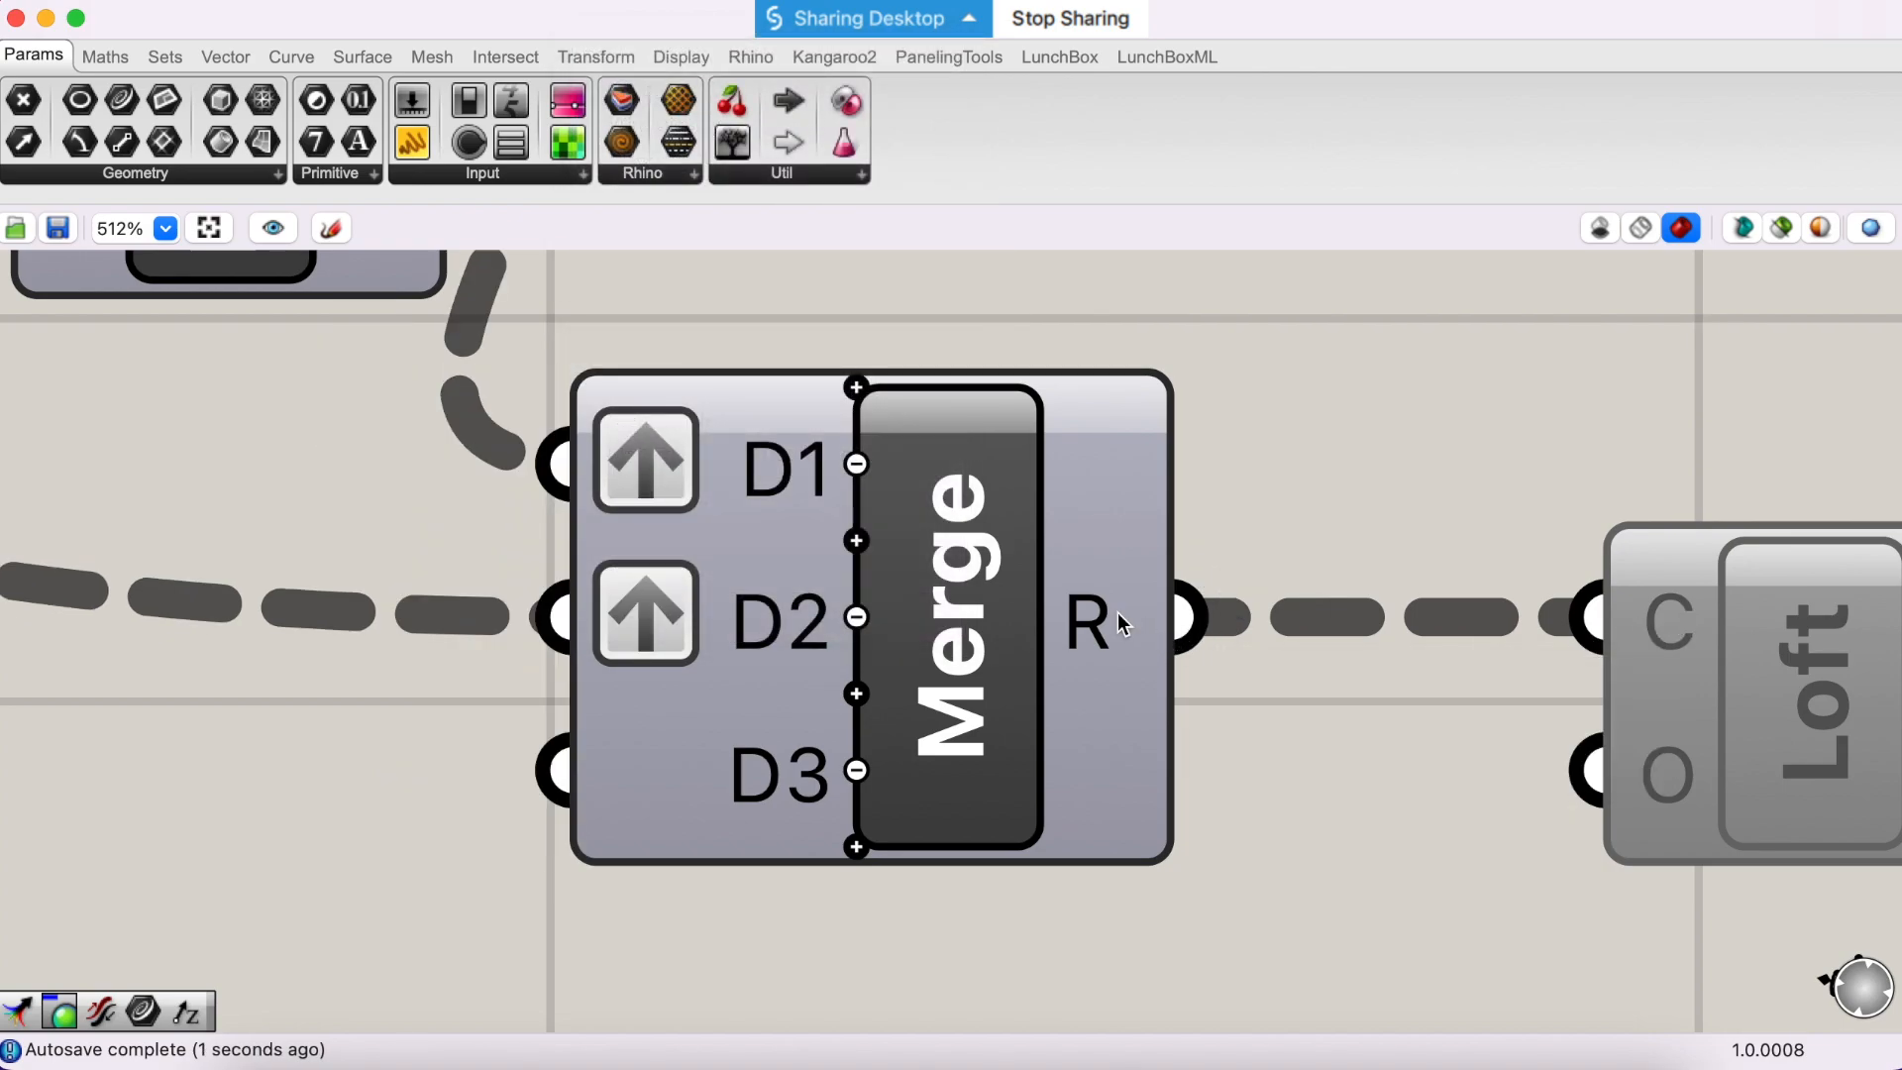
pyautogui.moveTo(1118, 616)
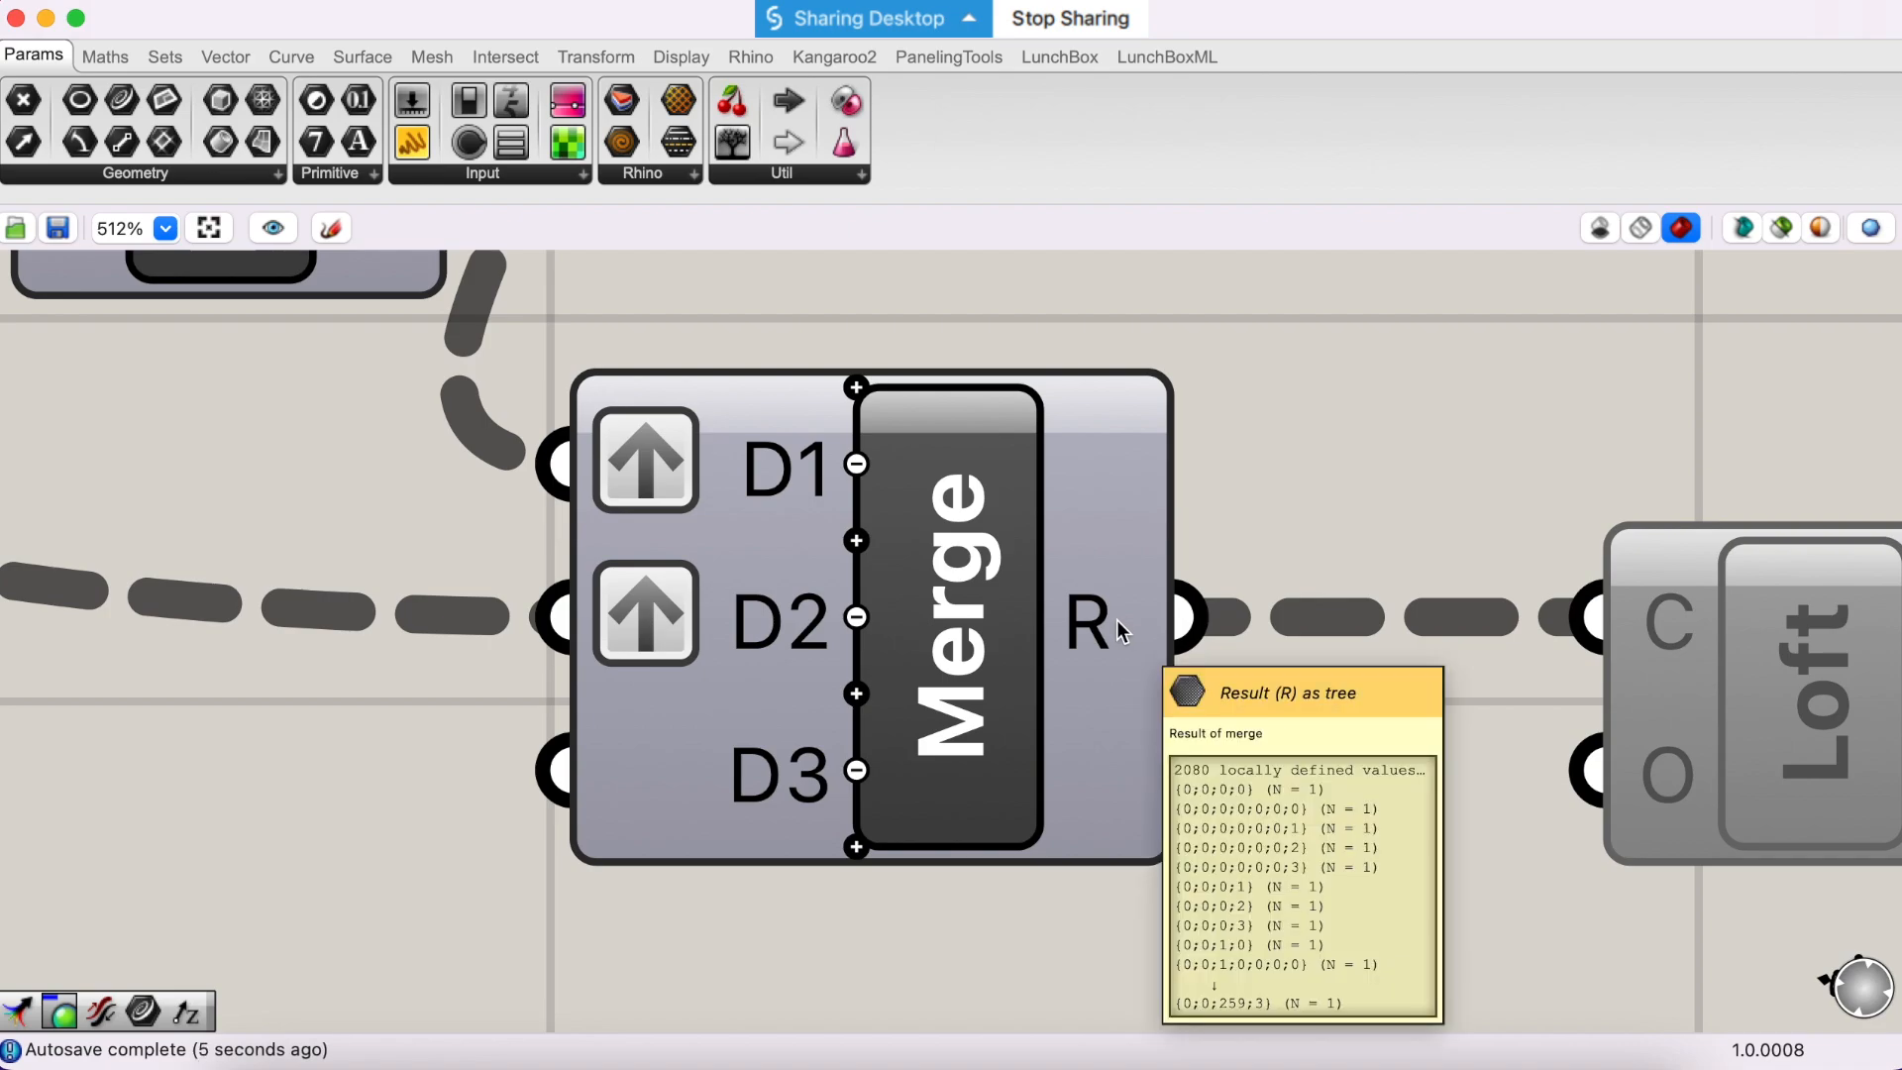
# - Turn on Simplify for the D1 and D2 inputs of Merge in addition to Graft
pyautogui.rightClick(705, 475)
pyautogui.press('Escape')
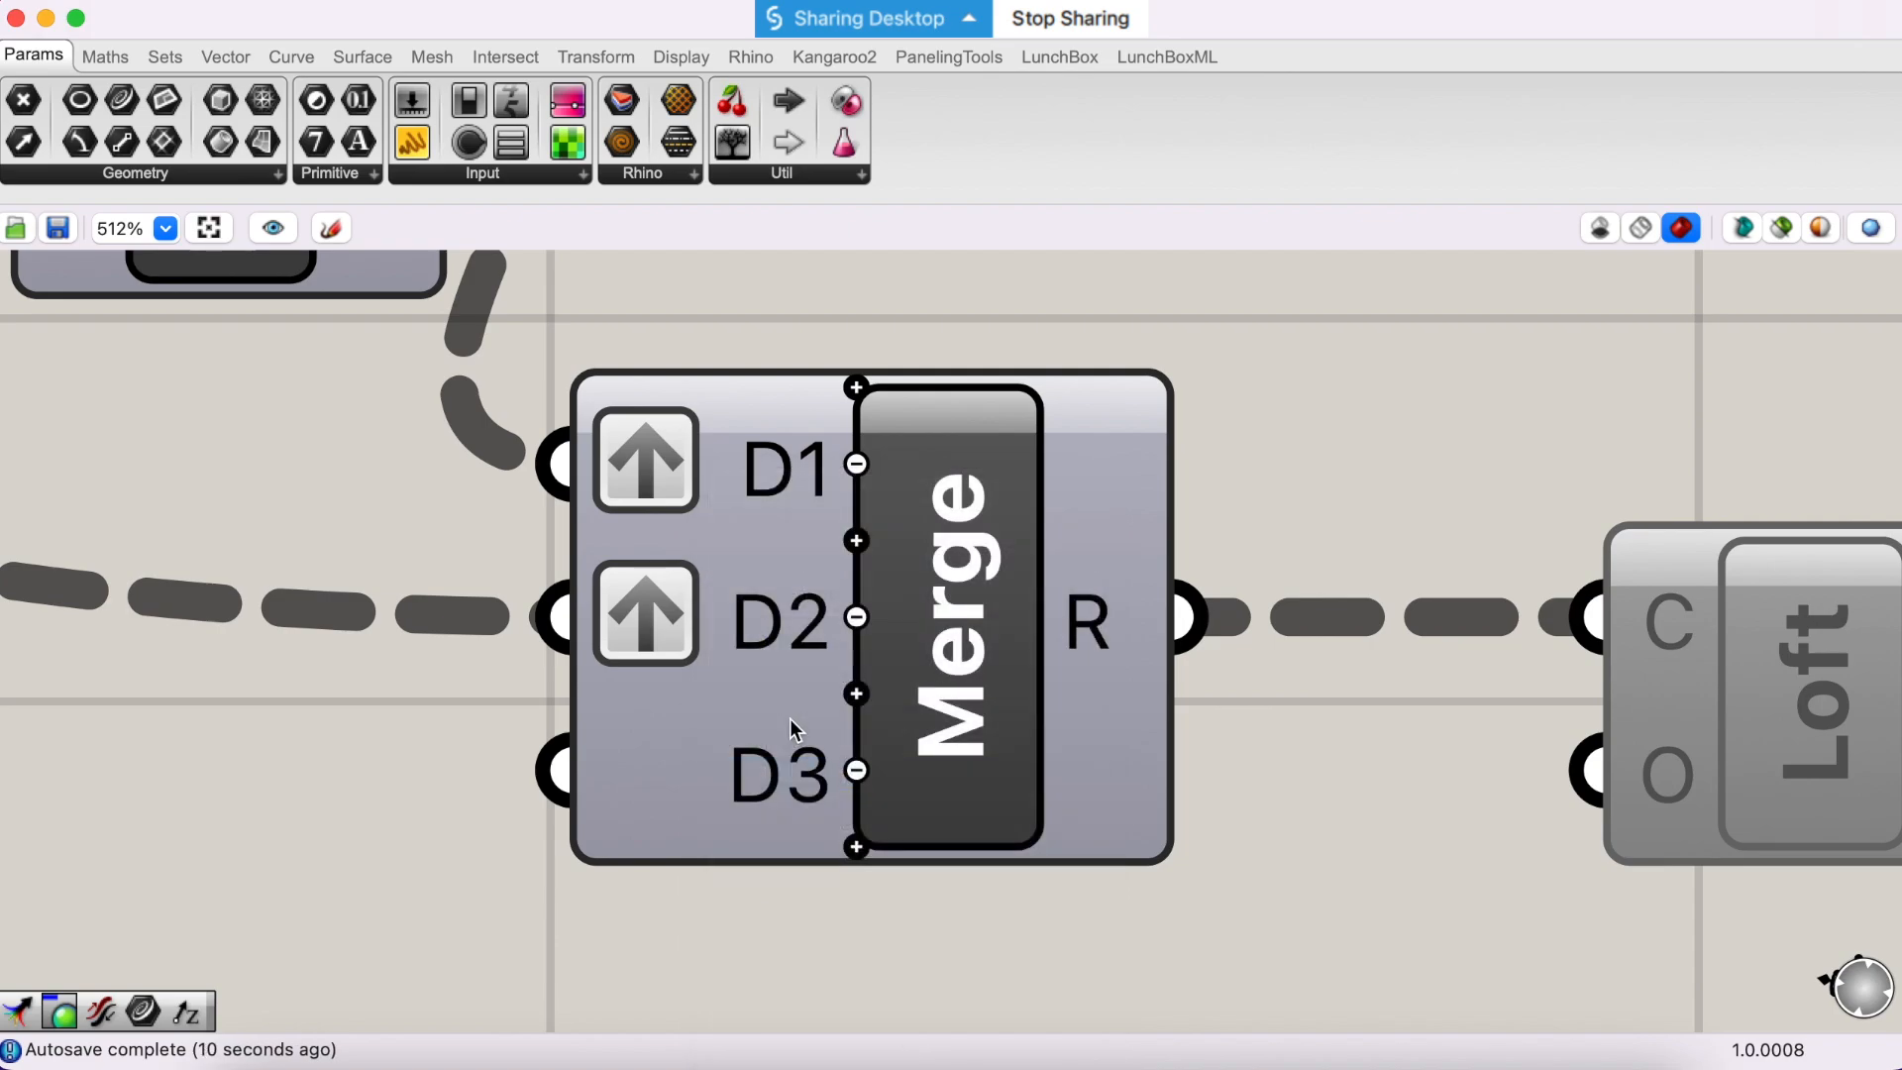
pyautogui.rightClick(508, 598)
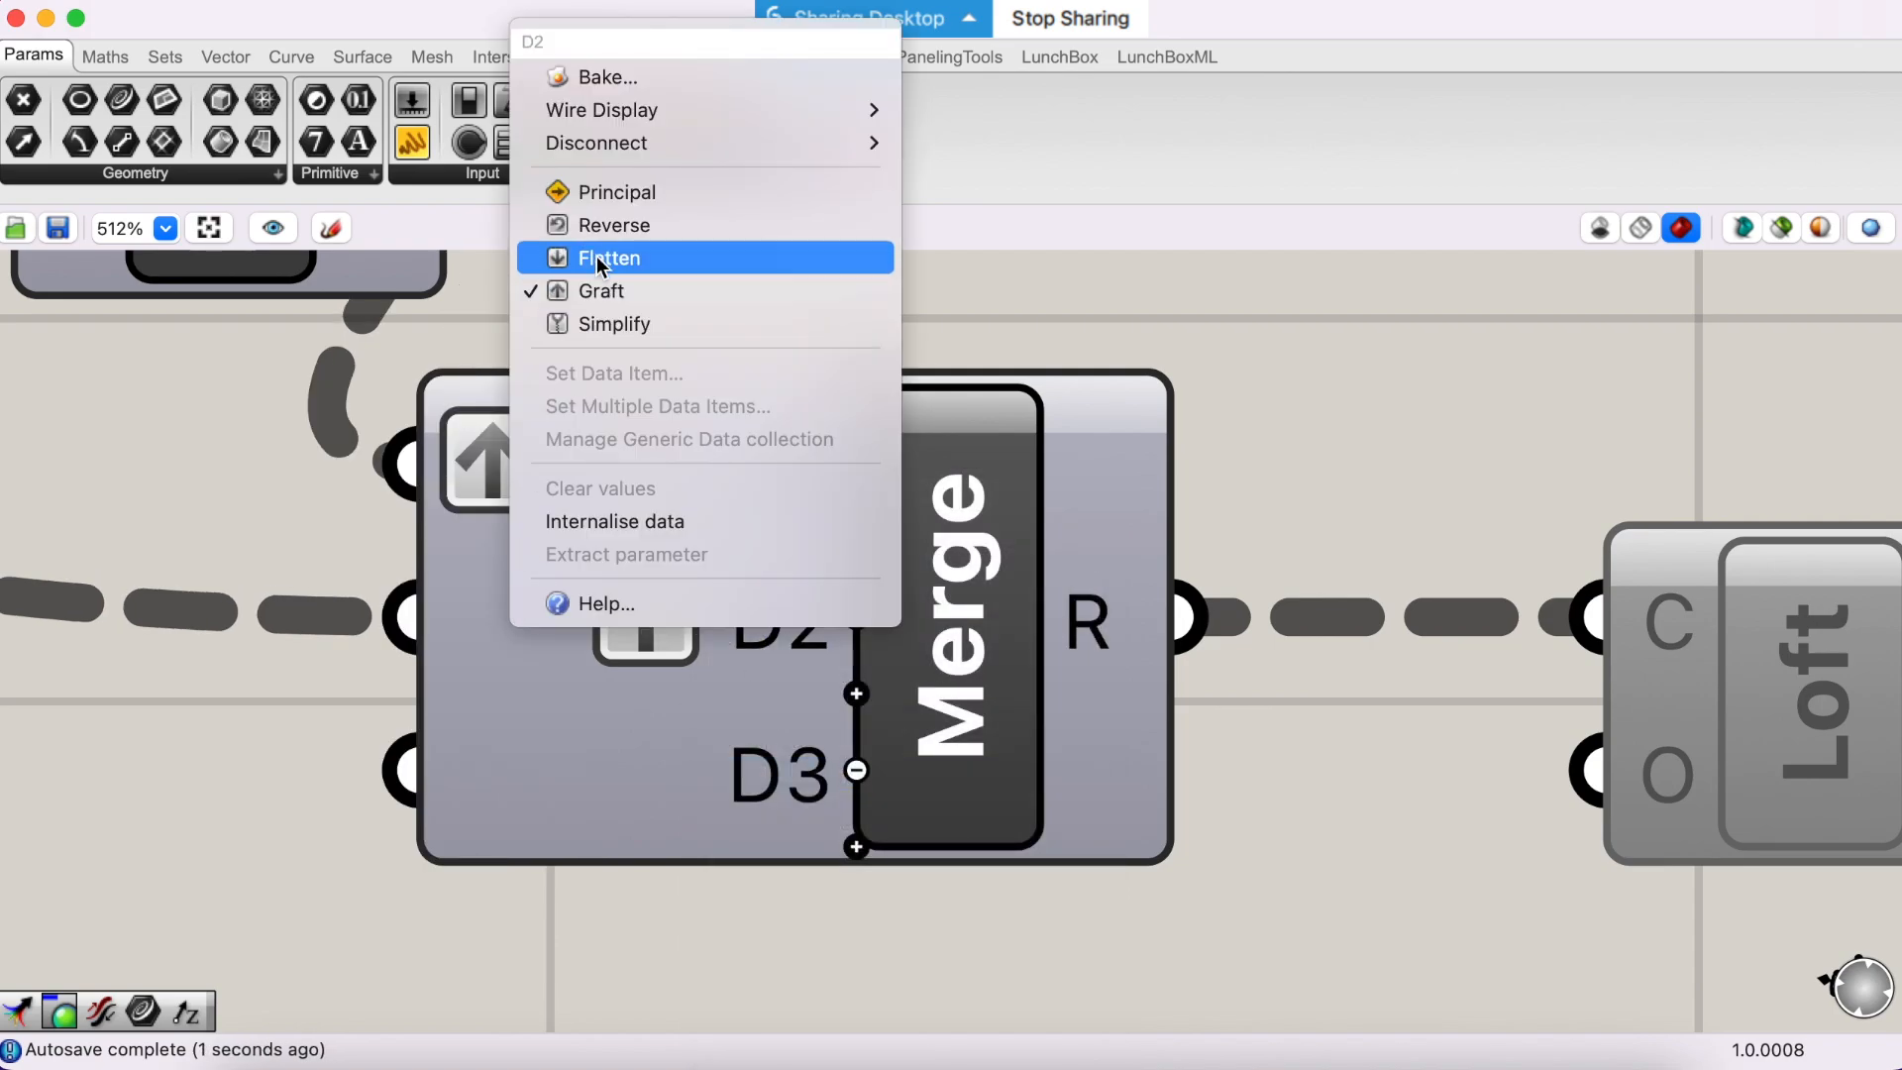
pyautogui.click(598, 324)
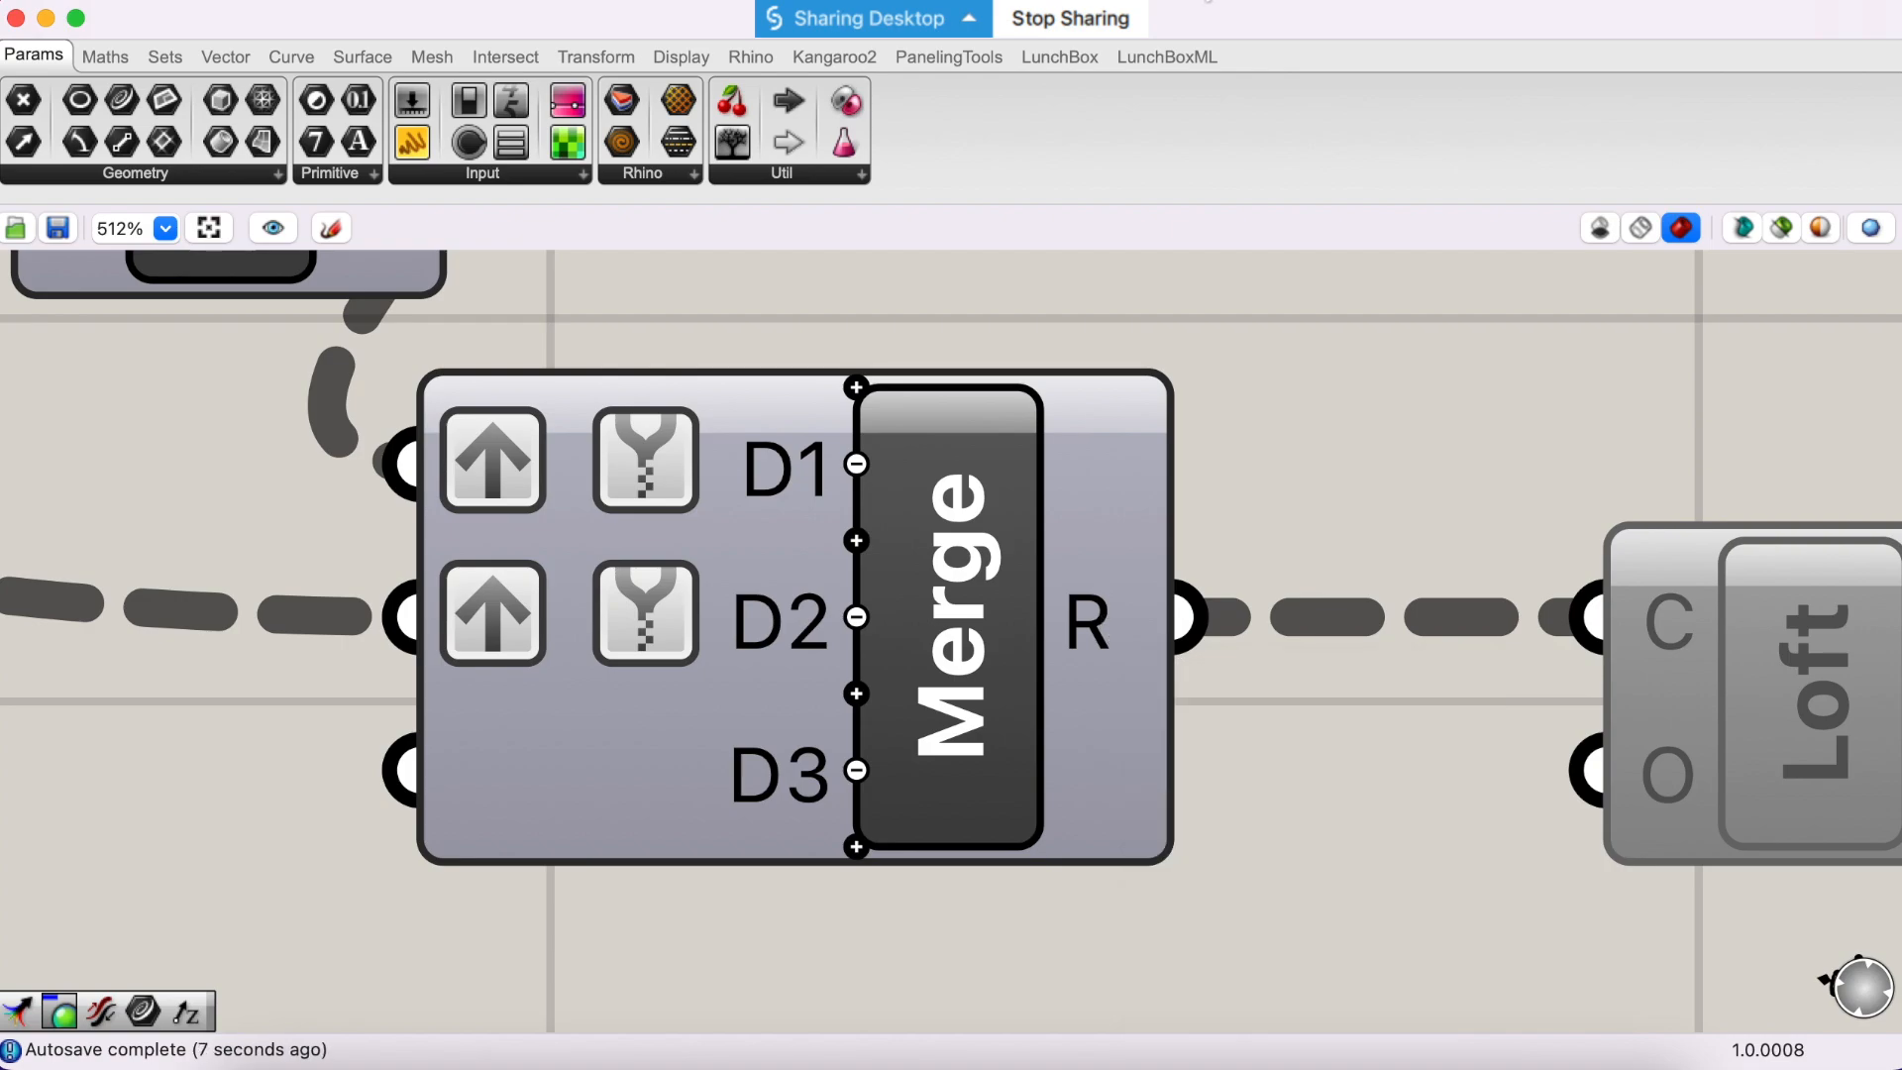
# - Move the Explode component down and closer to the OffsetS component
pyautogui.moveTo(477, 536); pyautogui.dragTo(601, 547, button='right')
pyautogui.scroll(-2, 539, 639)
pyautogui.moveTo(539, 638); pyautogui.dragTo(1137, 700, button='right')
pyautogui.click(963, 385)
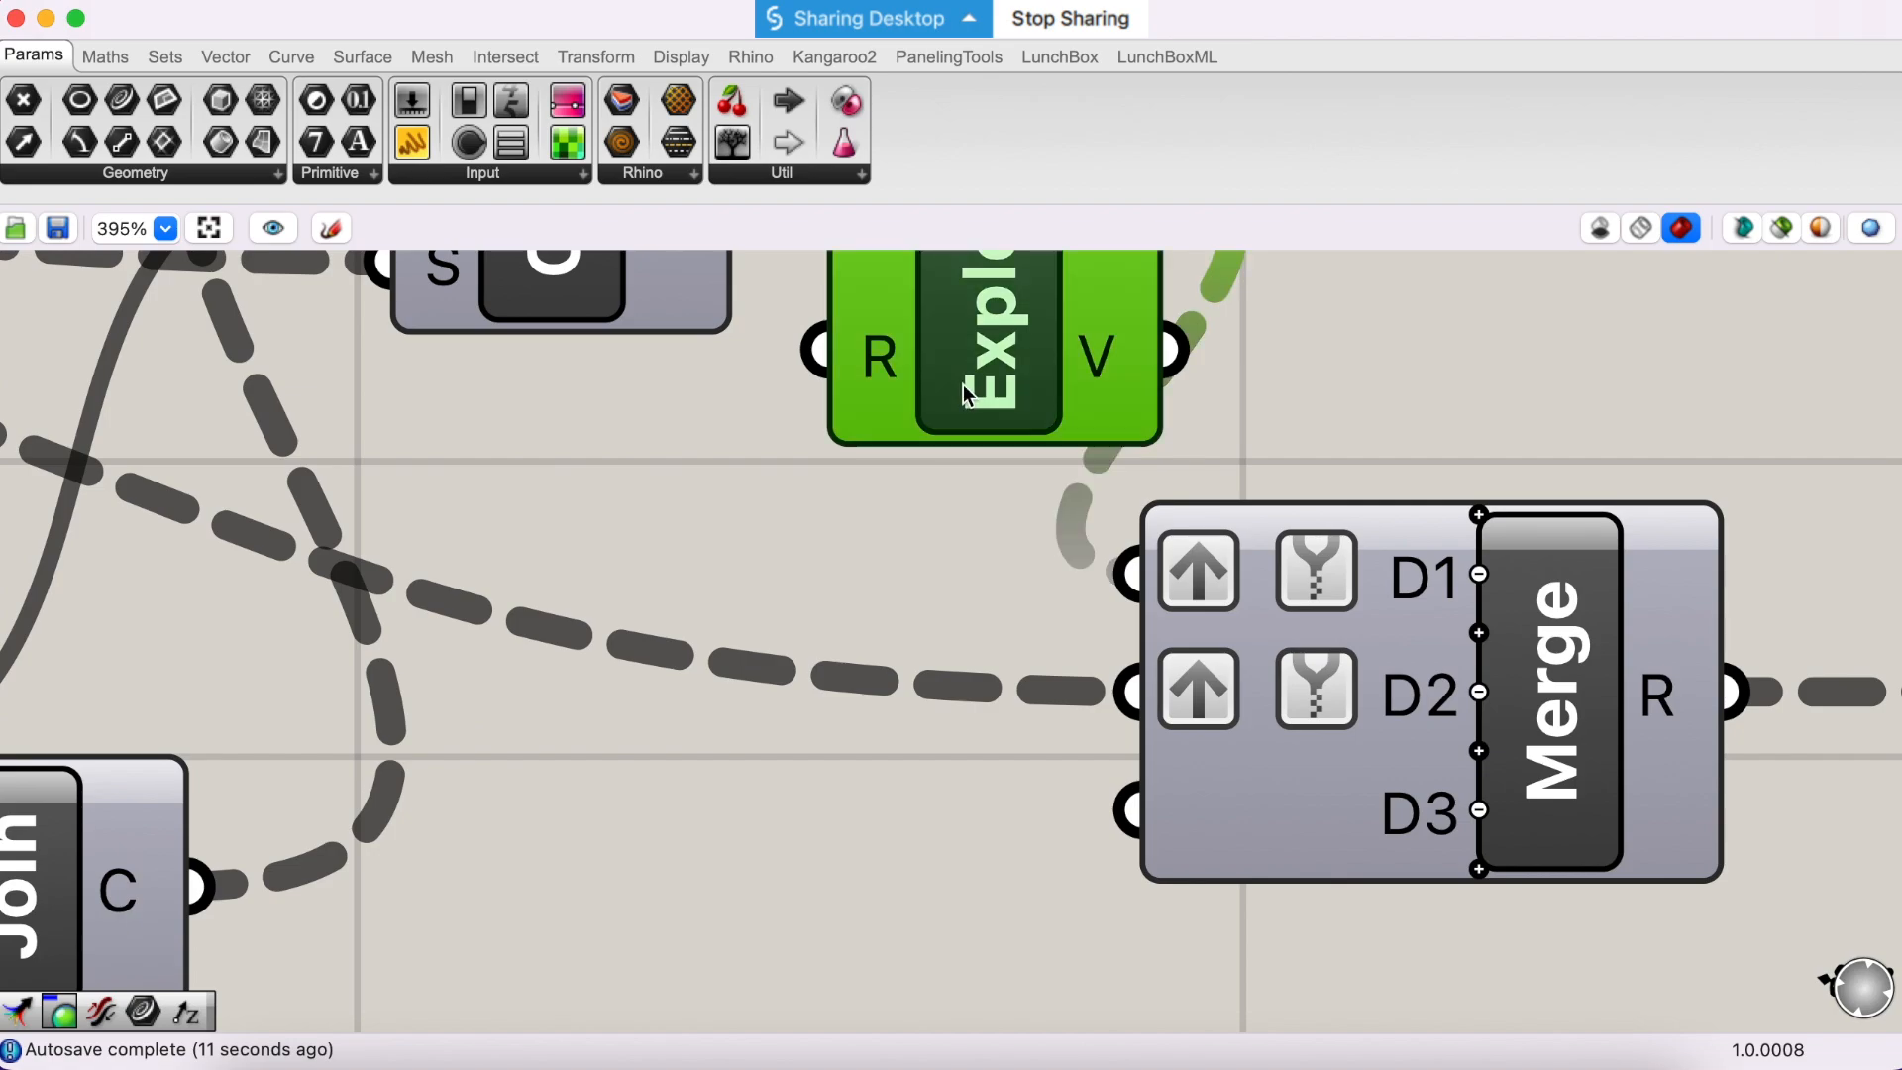
pyautogui.moveTo(963, 384); pyautogui.dragTo(832, 502)
pyautogui.scroll(-2, 873, 582)
pyautogui.moveTo(900, 616); pyautogui.dragTo(902, 695, button='right')
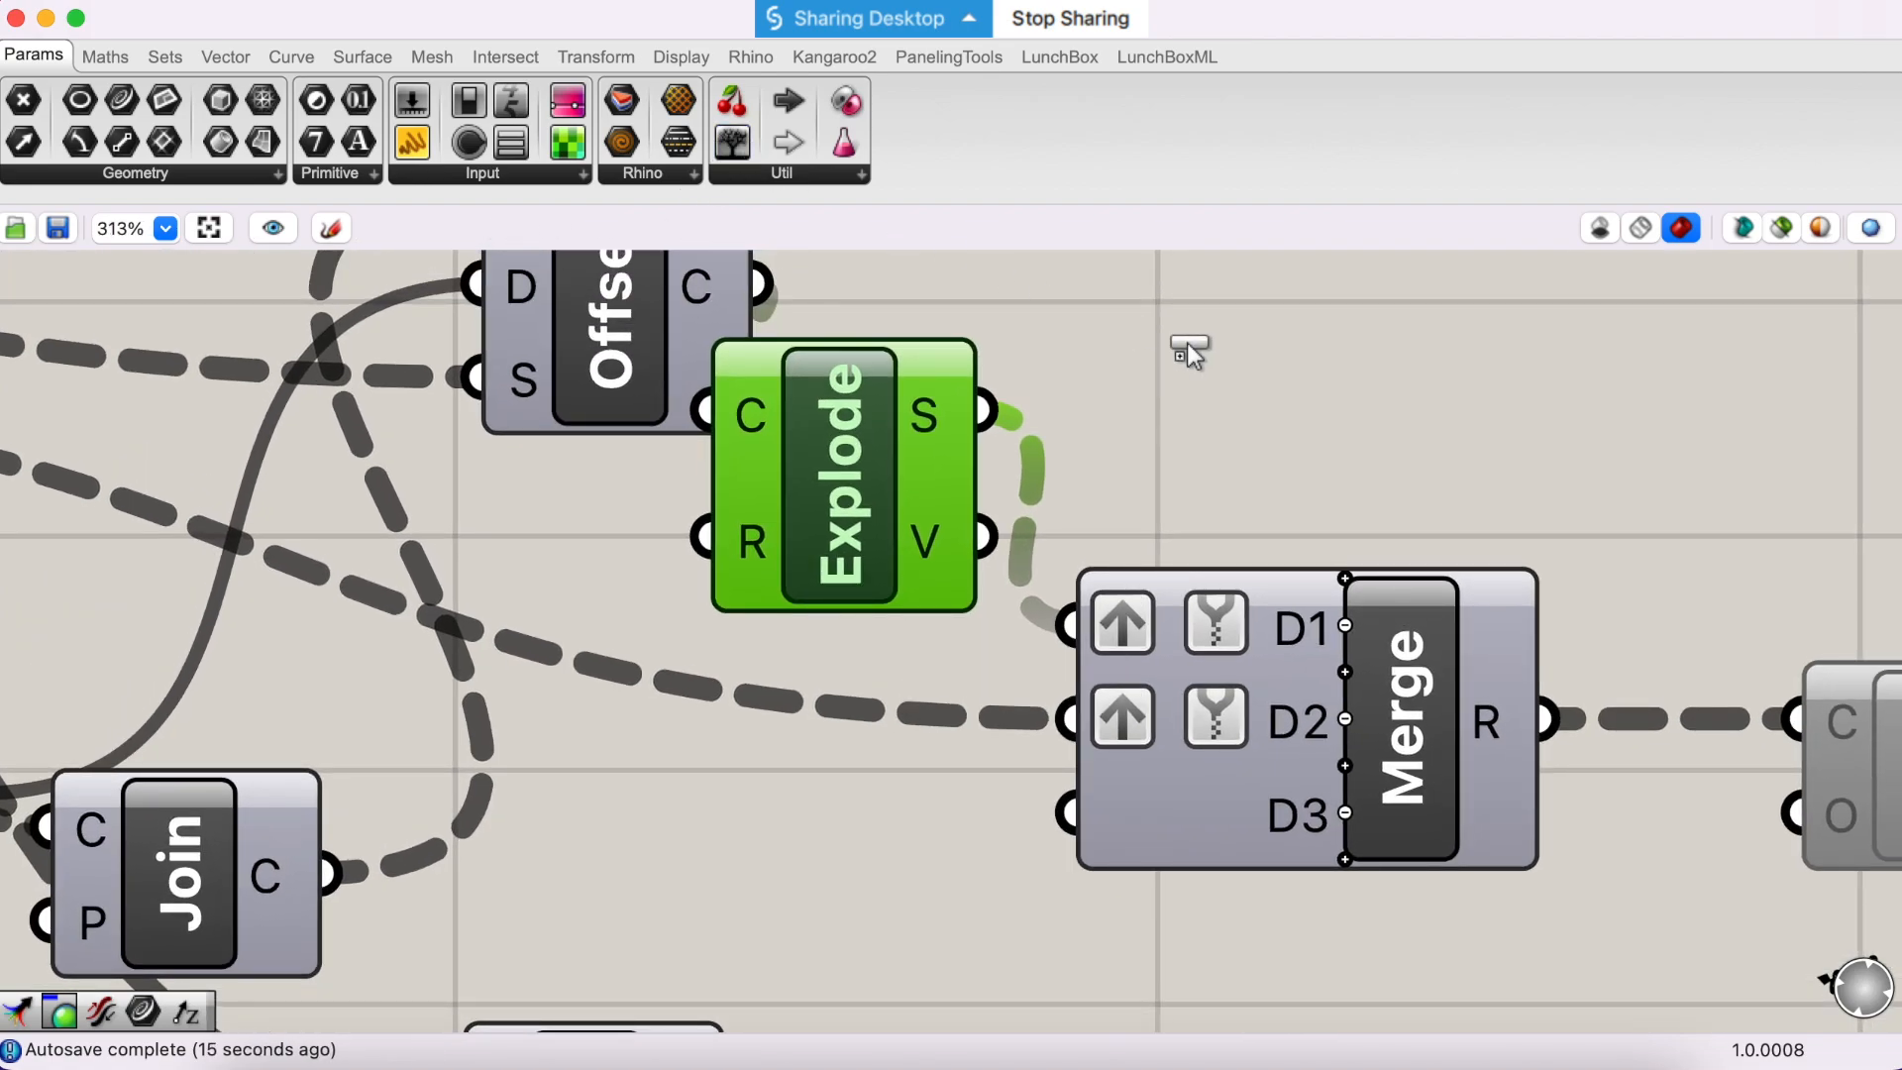
# - Place a Param Viewer above Merge and connect Explode's S output to it
pyautogui.click(1195, 345)
pyautogui.moveTo(954, 413); pyautogui.dragTo(1242, 420)
pyautogui.scroll(-3, 1240, 437)
pyautogui.moveTo(1298, 335); pyautogui.dragTo(1304, 330)
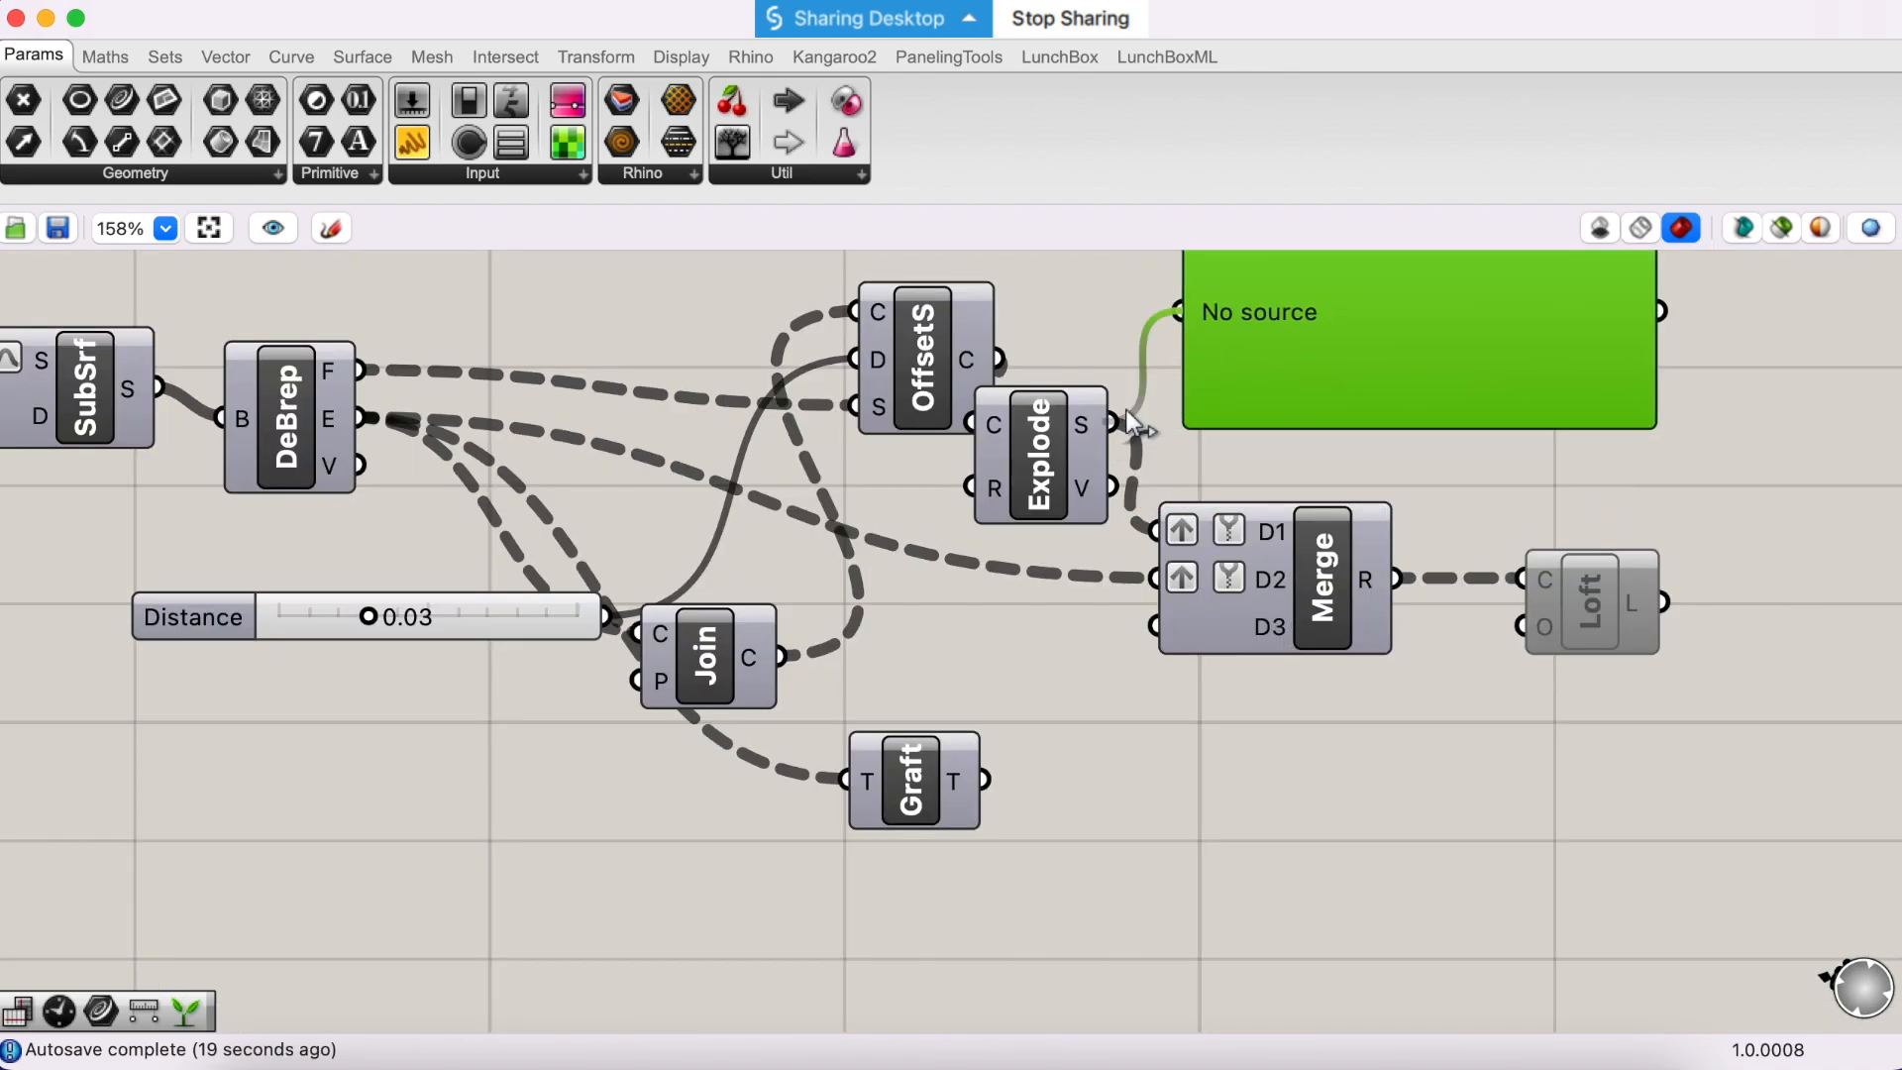
pyautogui.moveTo(1126, 414); pyautogui.dragTo(1118, 422)
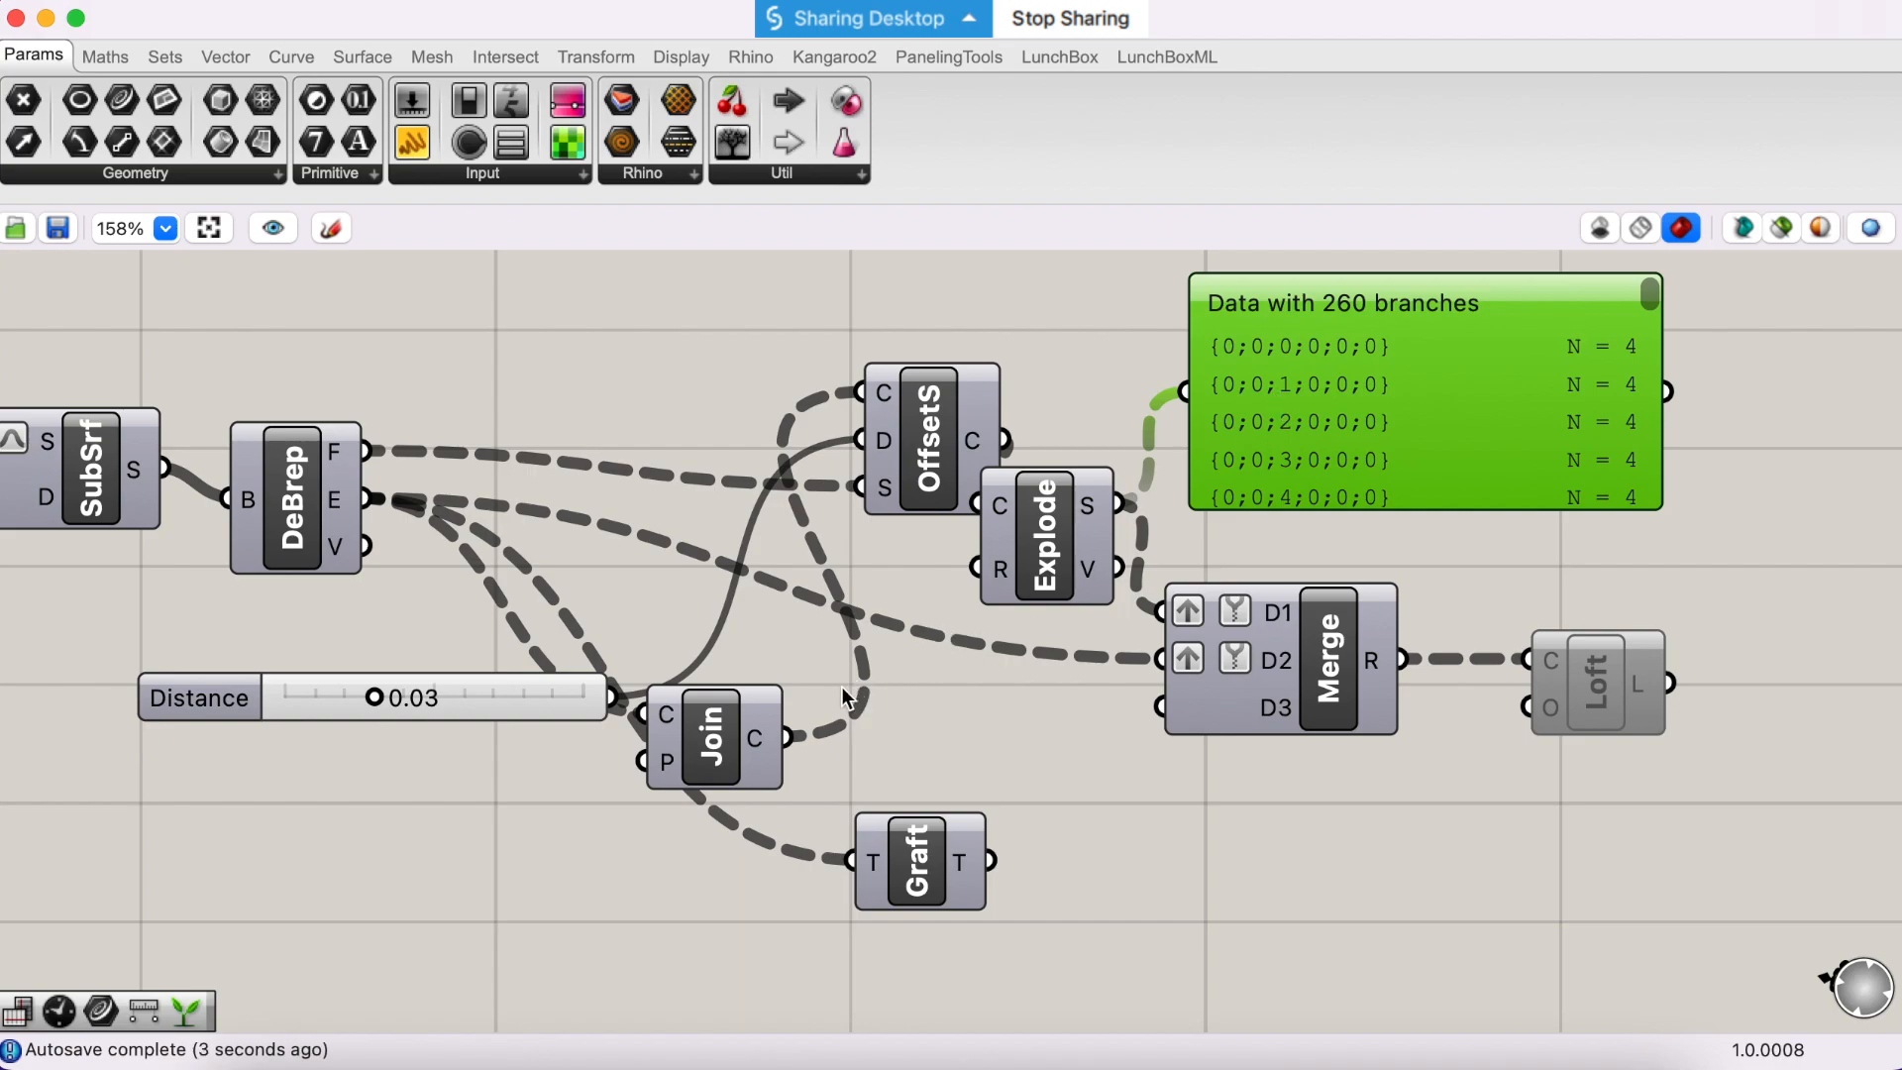
# - Duplicate the Param Viewer below Merge, feed the copy from the Graft output, and position it beside Graft
pyautogui.keyDown('alt'); pyautogui.moveTo(1246, 437); pyautogui.dragTo(1276, 845); pyautogui.keyUp('alt')
pyautogui.moveTo(992, 861); pyautogui.dragTo(1175, 858)
pyautogui.moveTo(993, 861); pyautogui.dragTo(1055, 847)
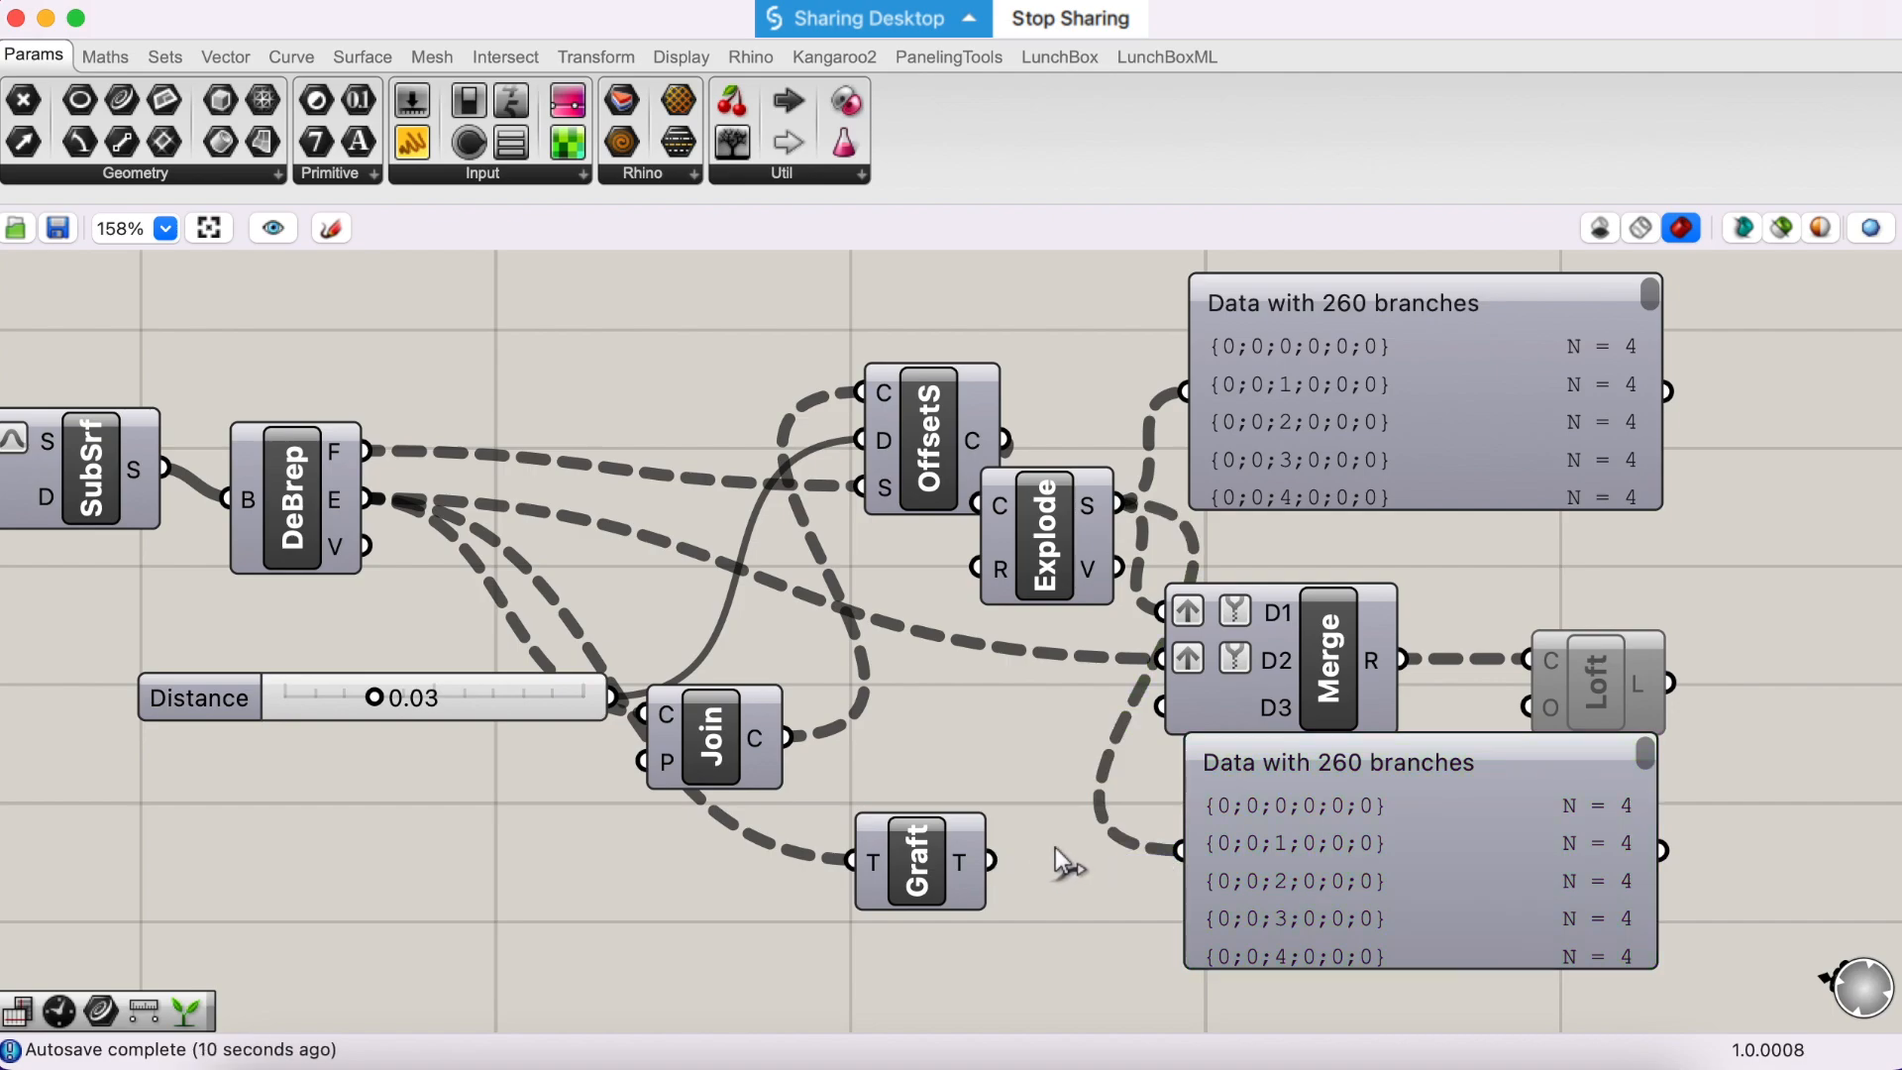
pyautogui.moveTo(1173, 830); pyautogui.dragTo(1178, 847)
pyautogui.moveTo(1351, 841); pyautogui.dragTo(1260, 907)
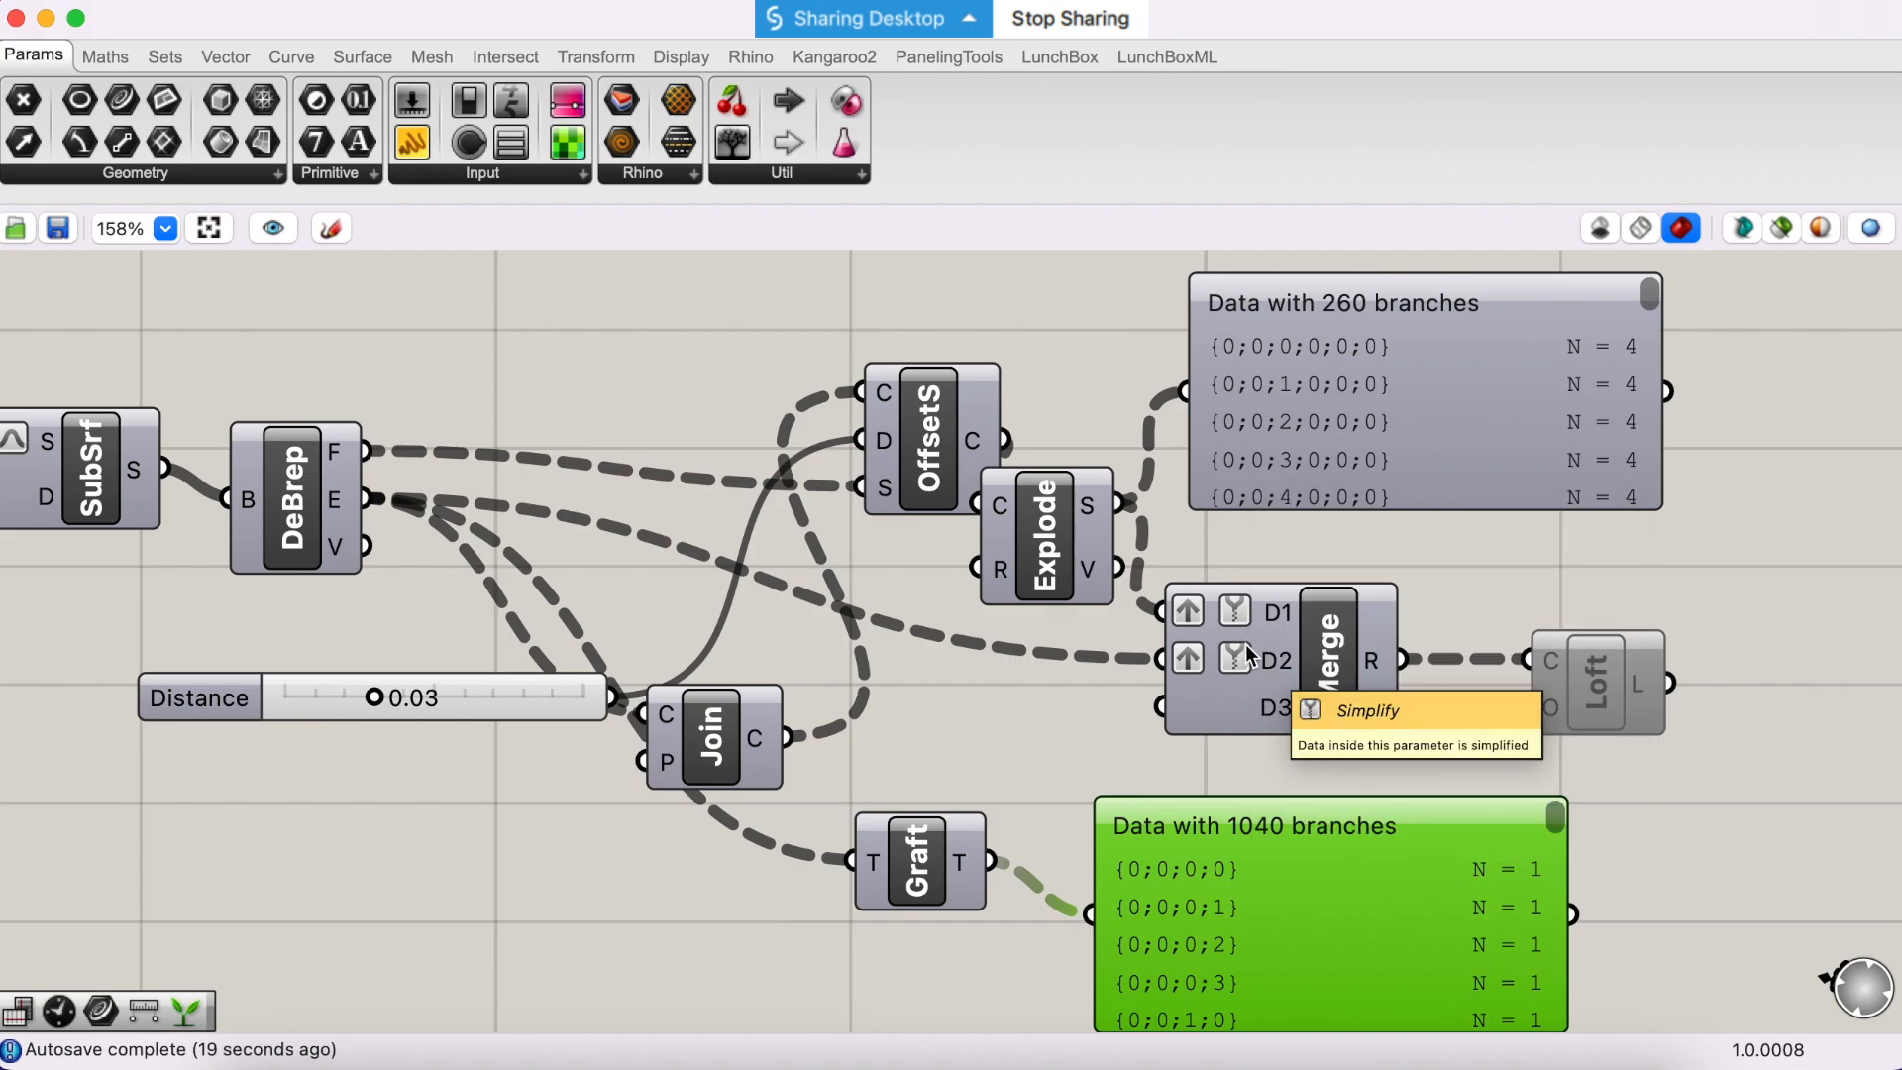
# - Add a Simplify Tree component beside the lower Param Viewer and connect the Graft output to its T input
pyautogui.scroll(-4, 1109, 681)
pyautogui.hscroll(4, 1109, 681)
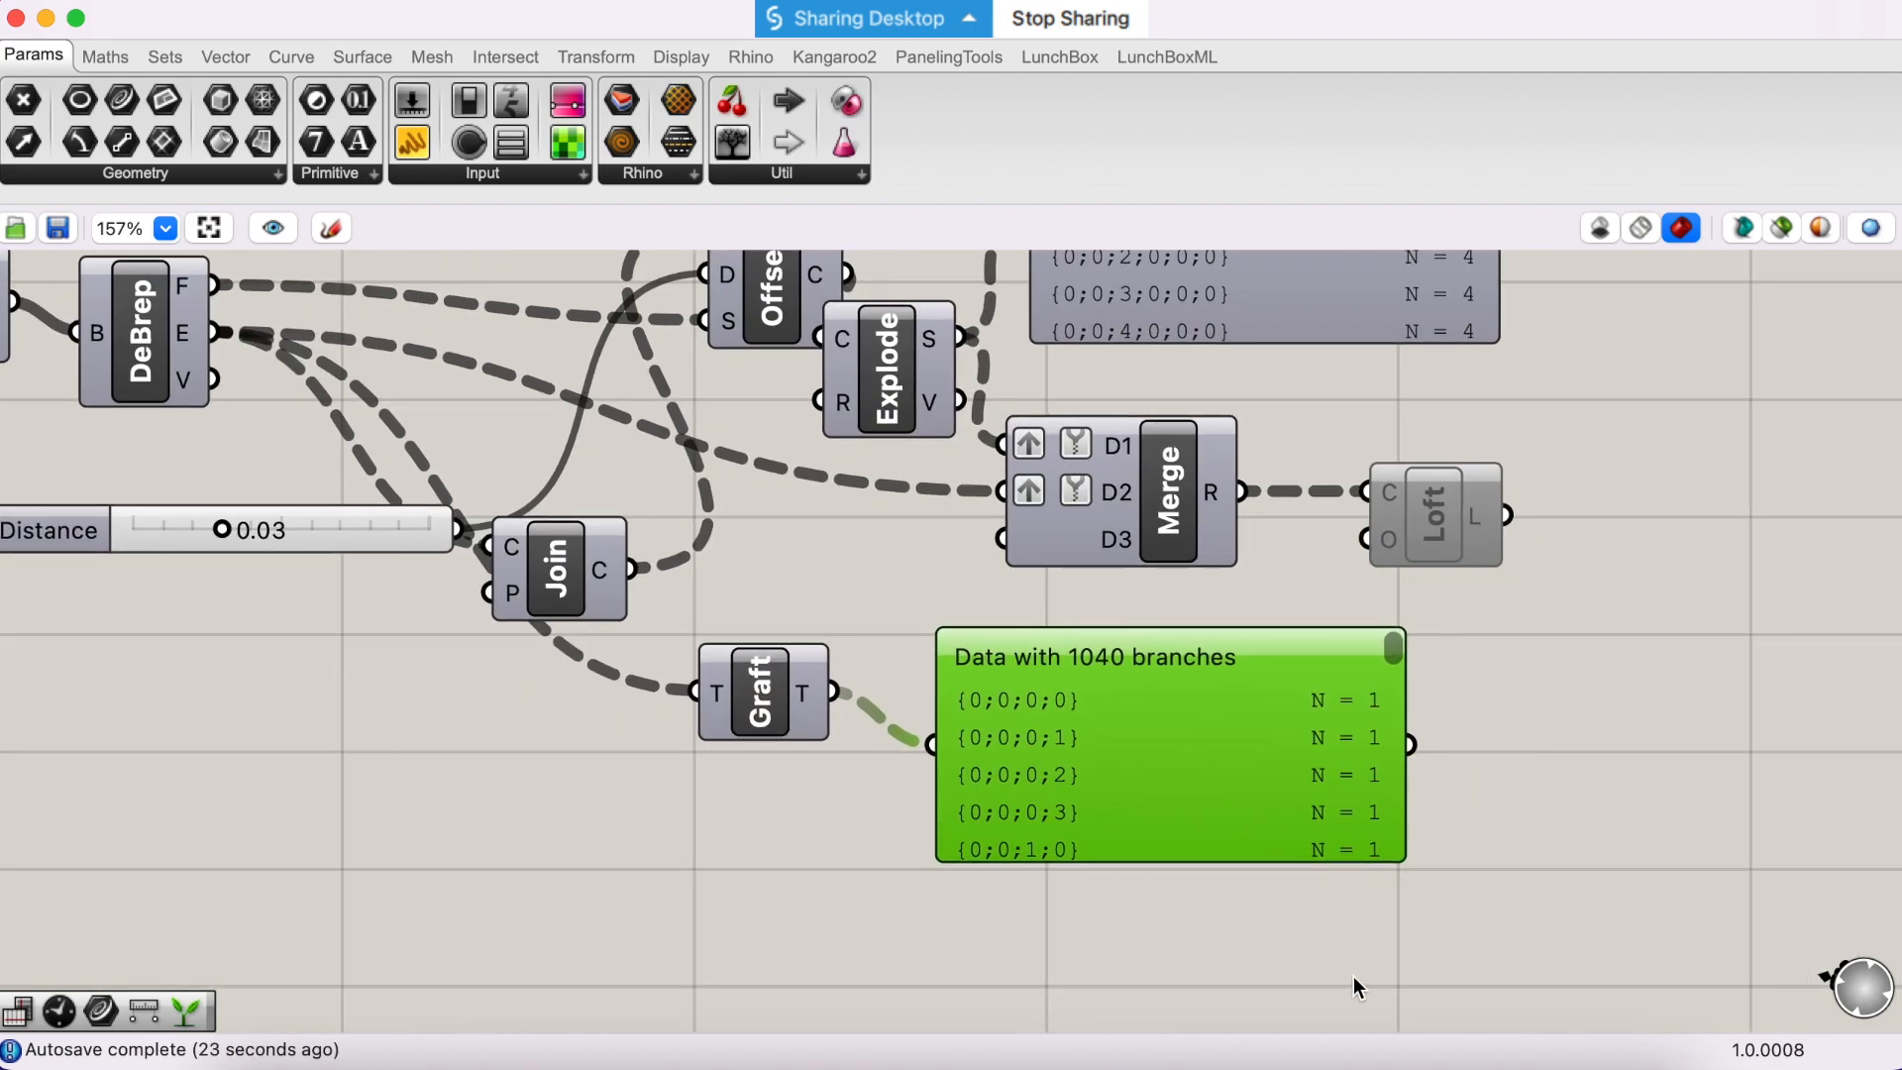
pyautogui.doubleClick(1354, 977)
pyautogui.write('sim')
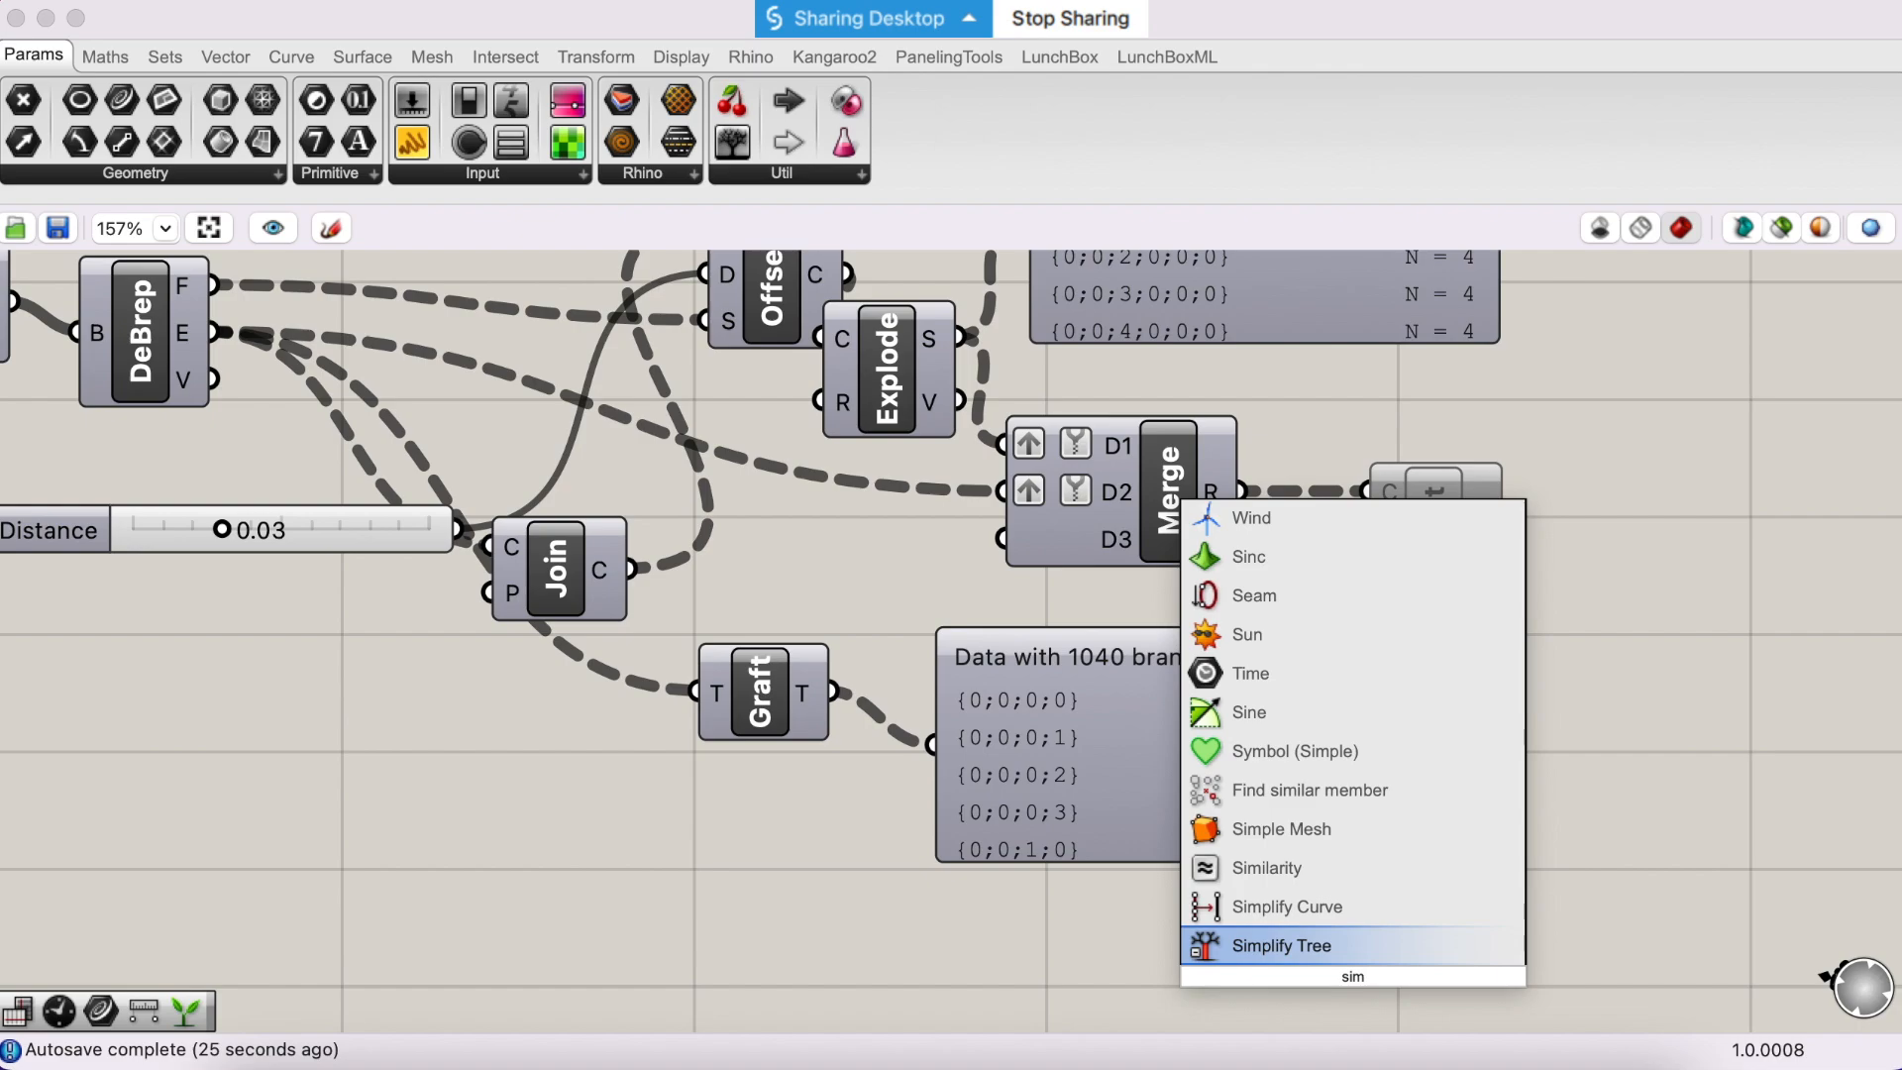
pyautogui.press('Return')
pyautogui.moveTo(1361, 988); pyautogui.dragTo(1557, 834)
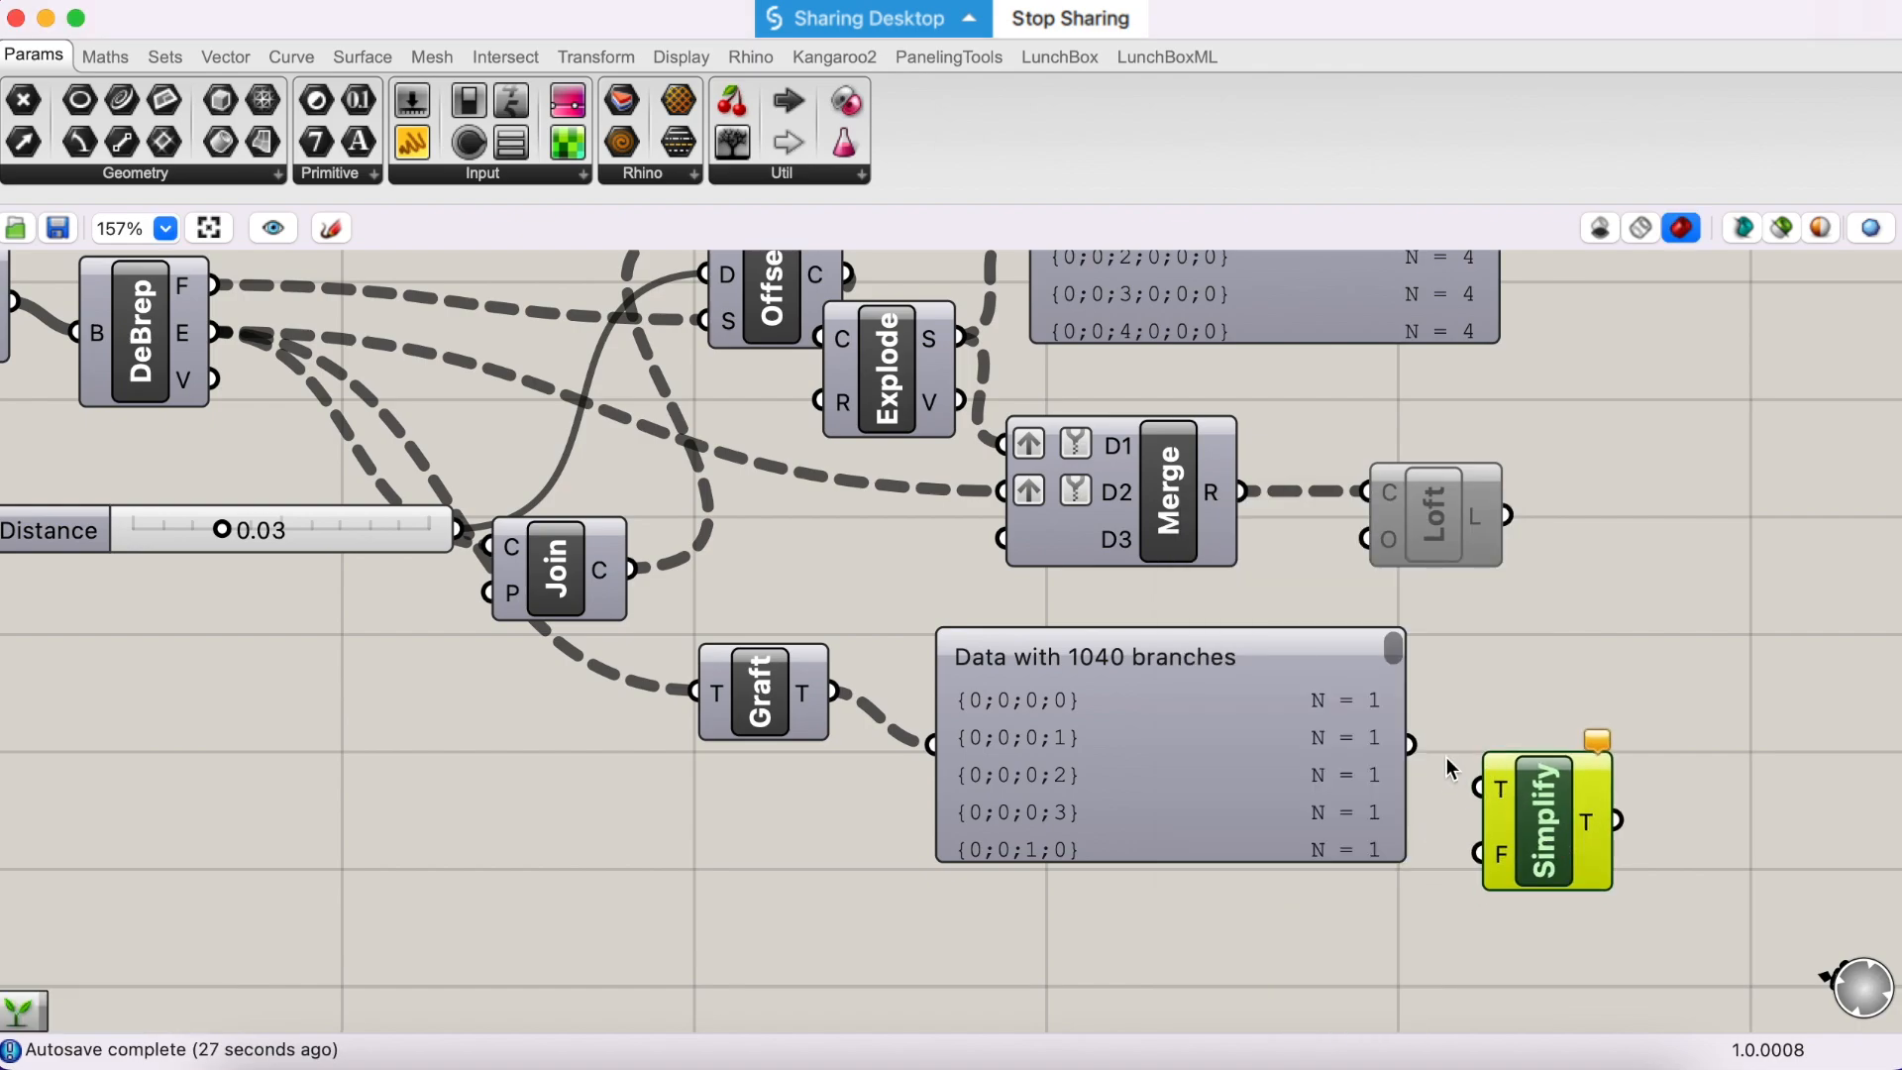
pyautogui.moveTo(1417, 750); pyautogui.dragTo(1480, 788)
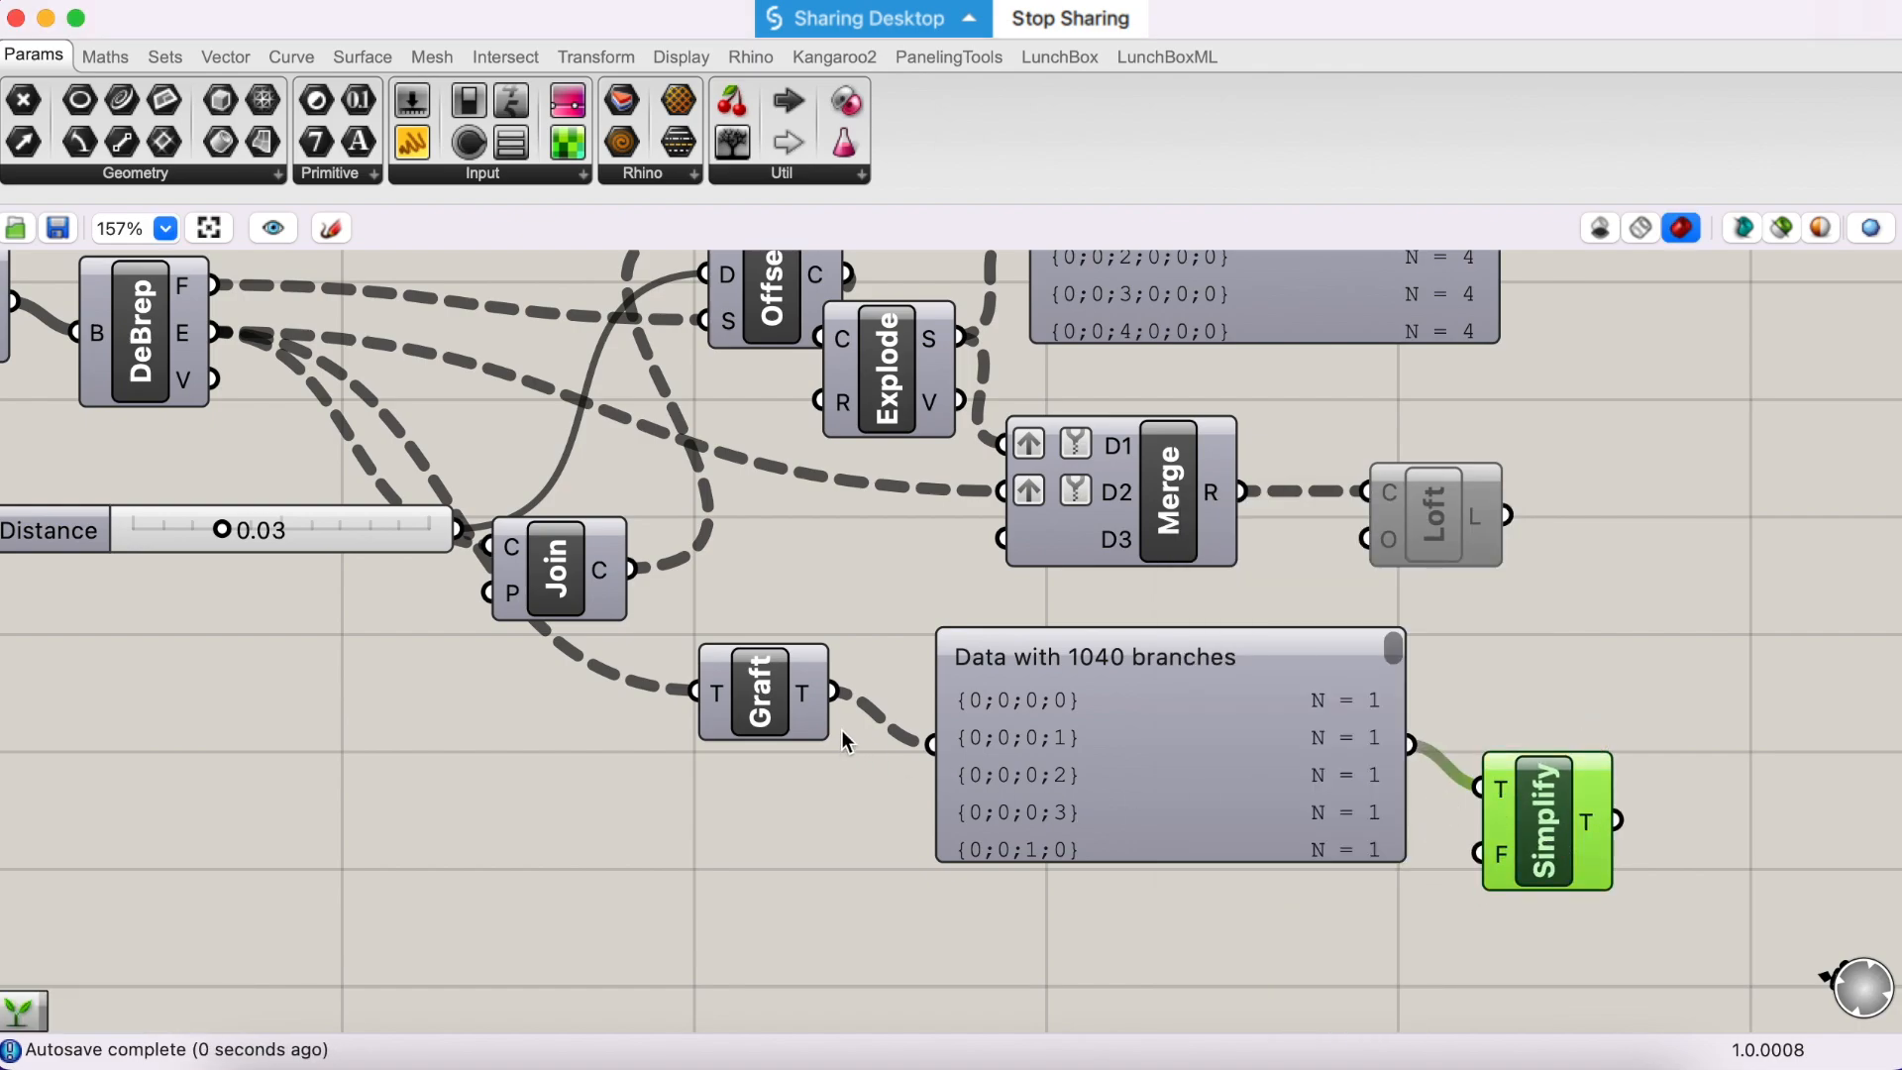
pyautogui.moveTo(834, 691); pyautogui.dragTo(1481, 785)
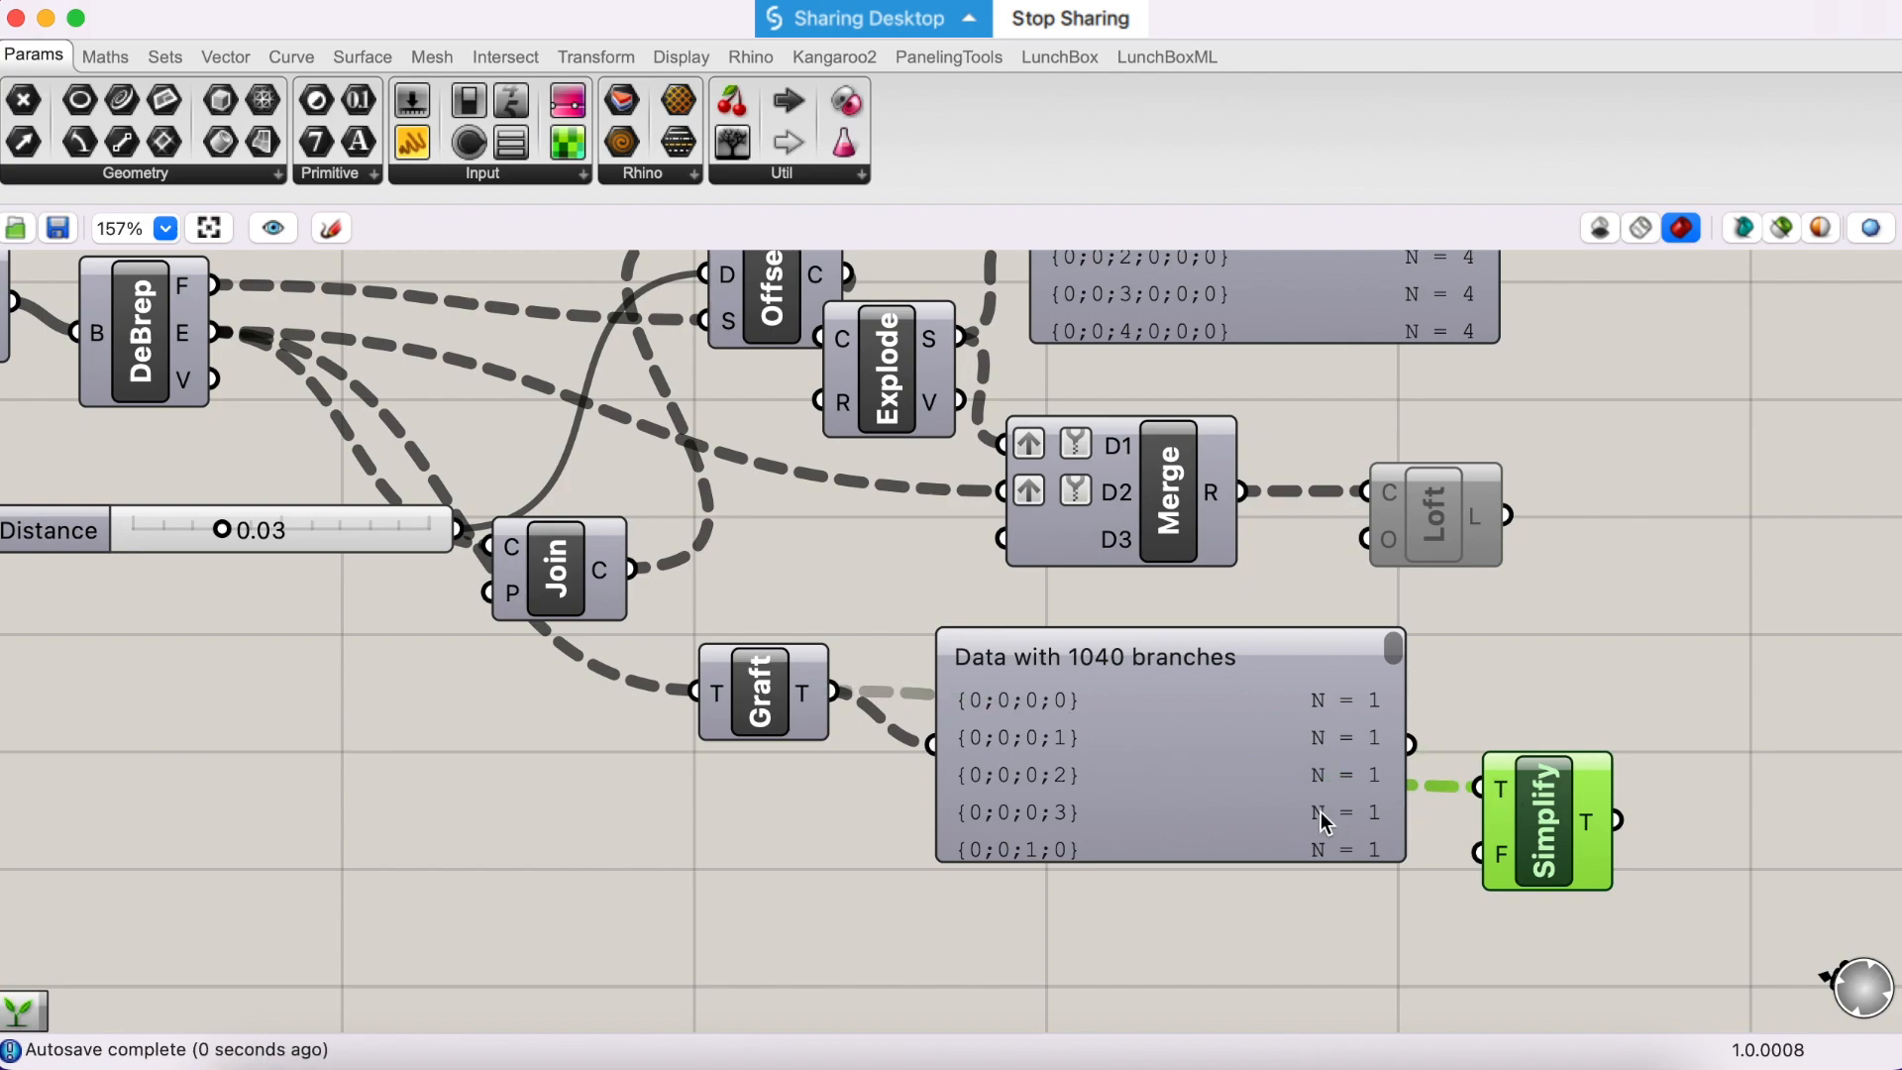
# - Connect the Simplify component's T output to the lower Param Viewer and examine the simplified edge paths
pyautogui.moveTo(1322, 809); pyautogui.dragTo(1294, 854)
pyautogui.moveTo(1583, 806); pyautogui.dragTo(903, 788)
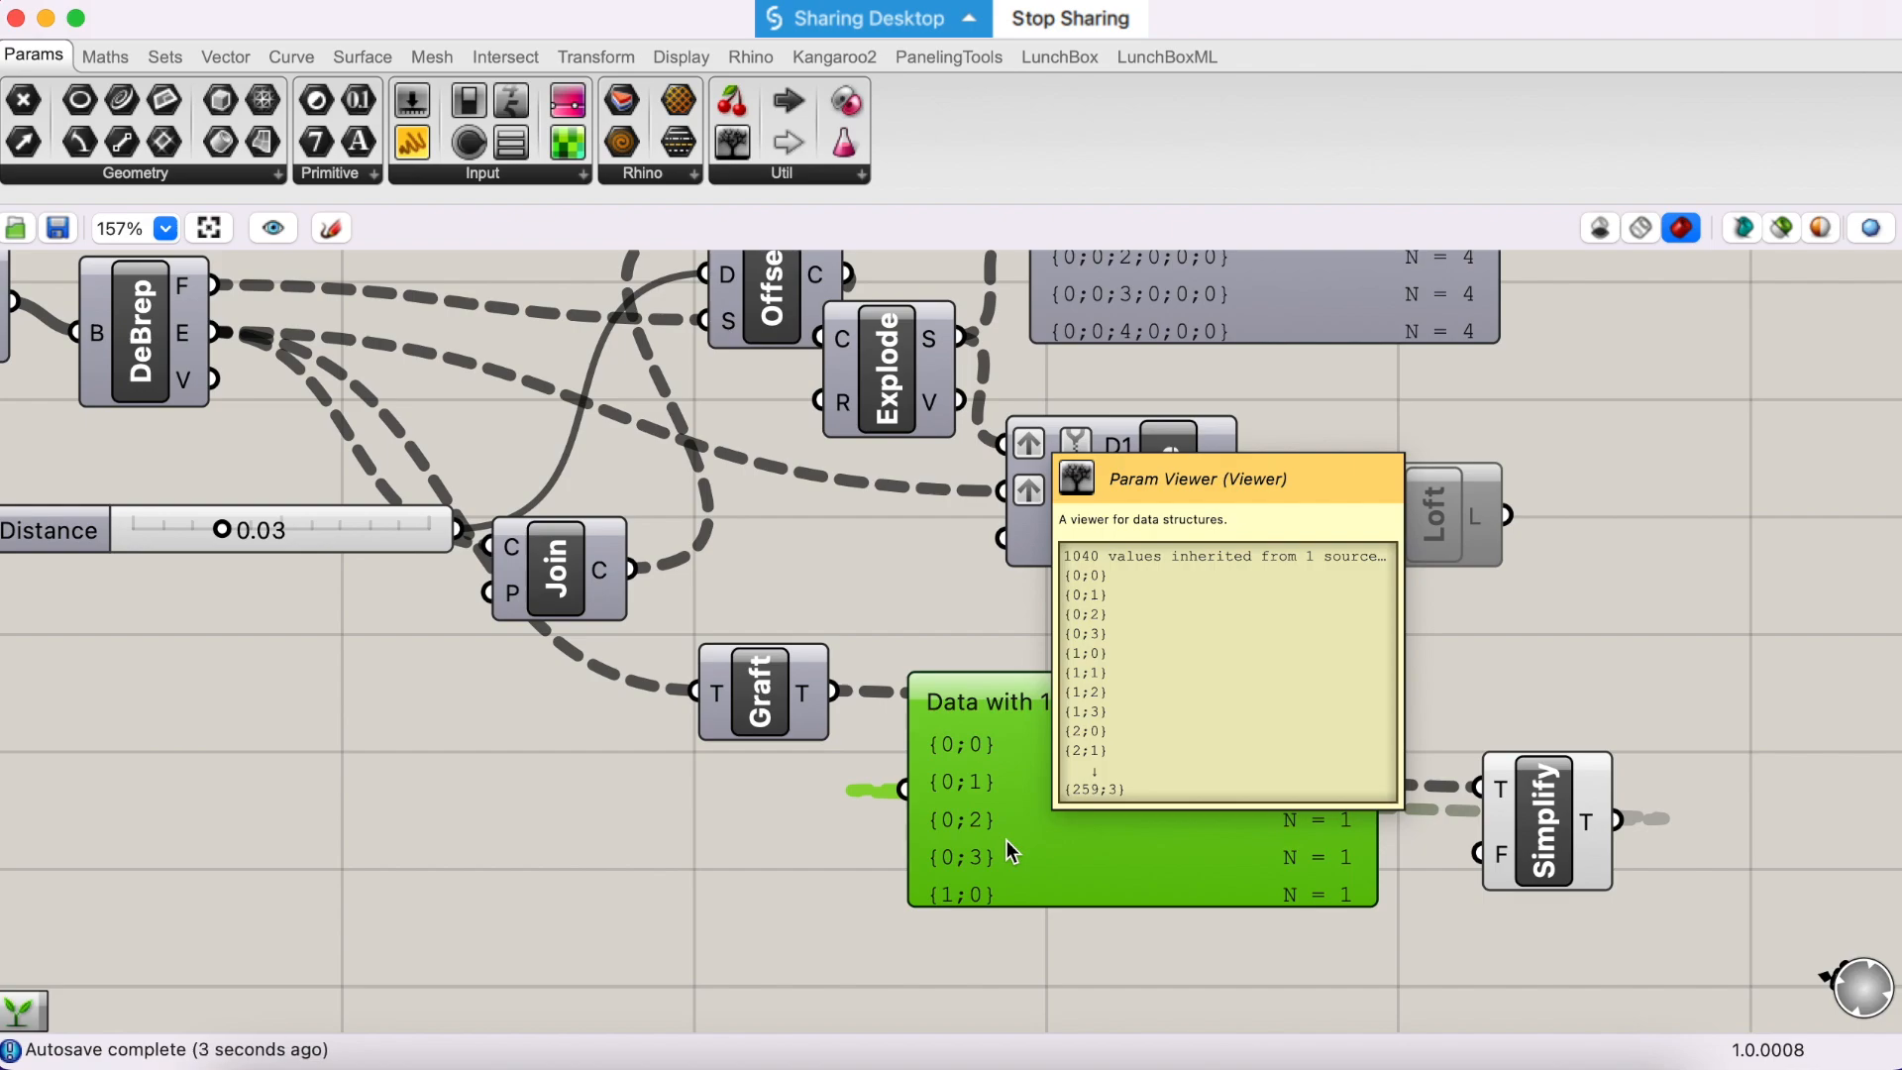
pyautogui.moveTo(1004, 838); pyautogui.dragTo(989, 811, button='right')
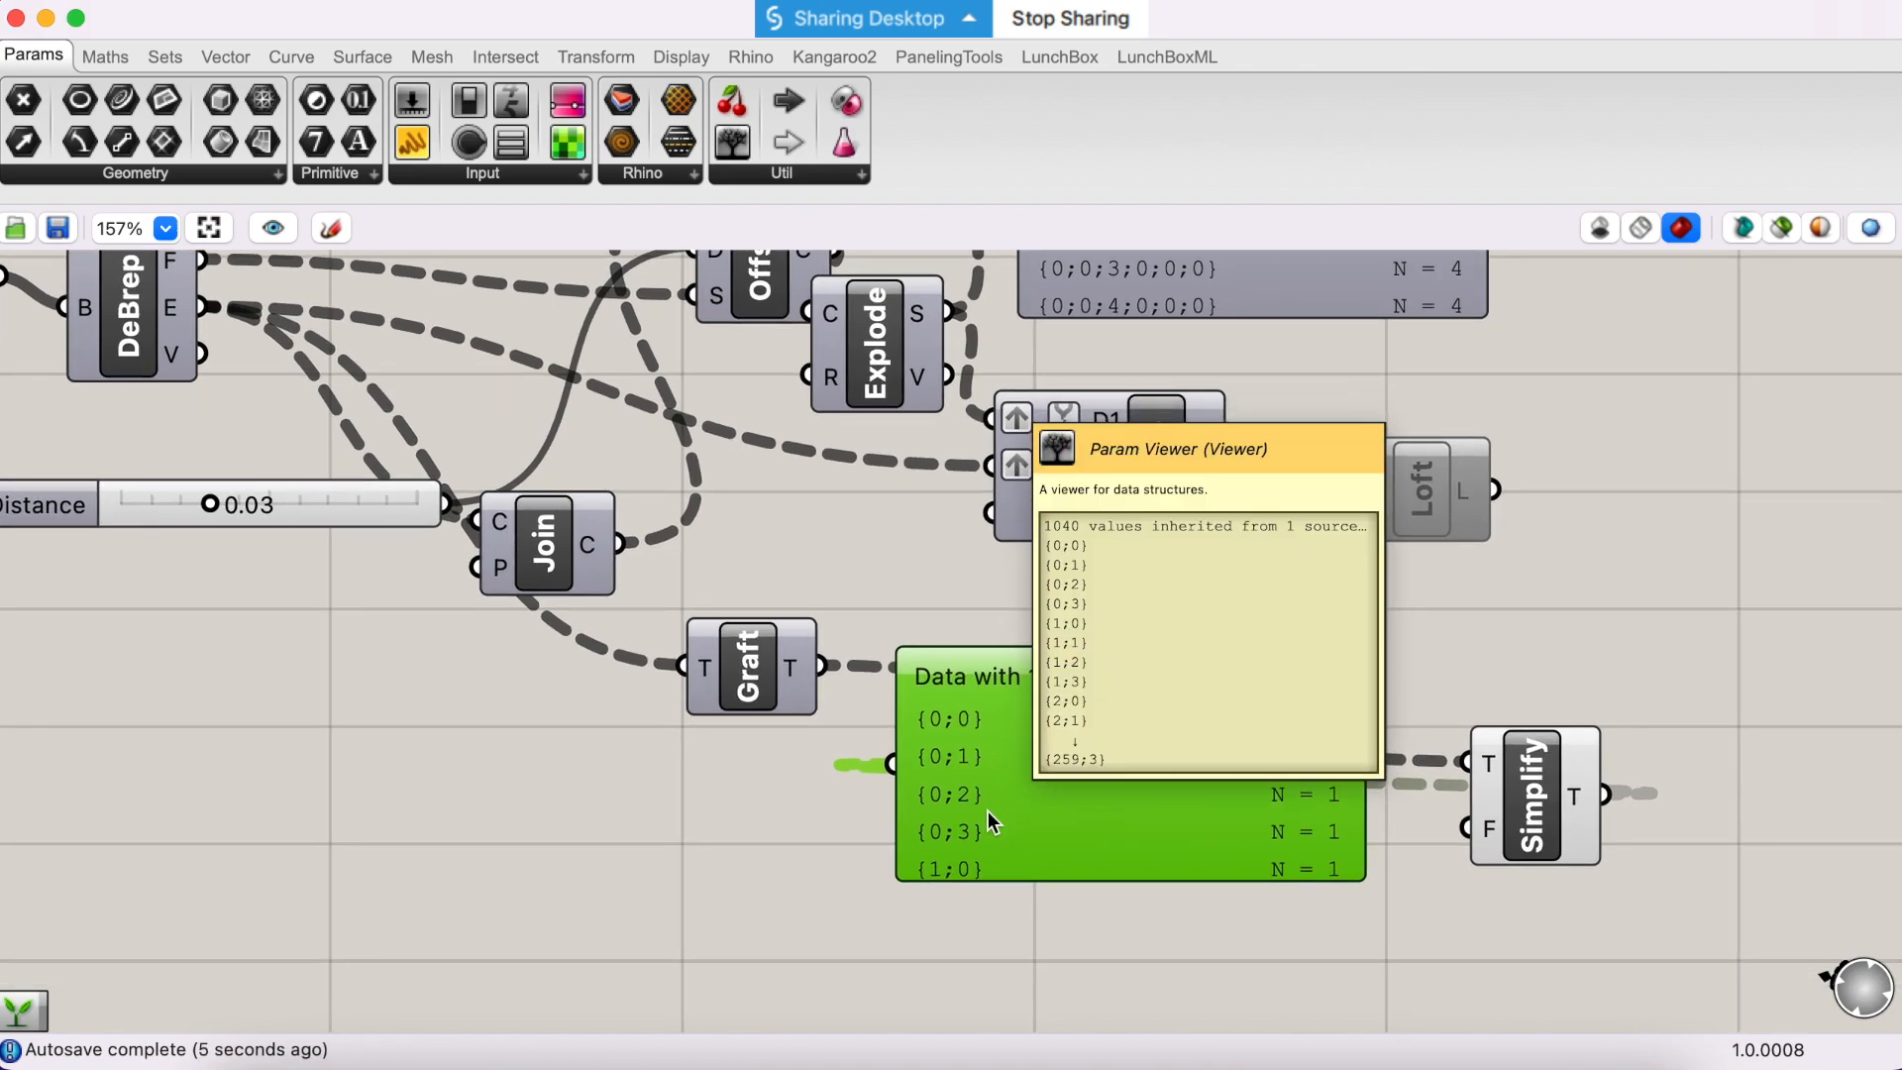
pyautogui.hscroll(2, 988, 810)
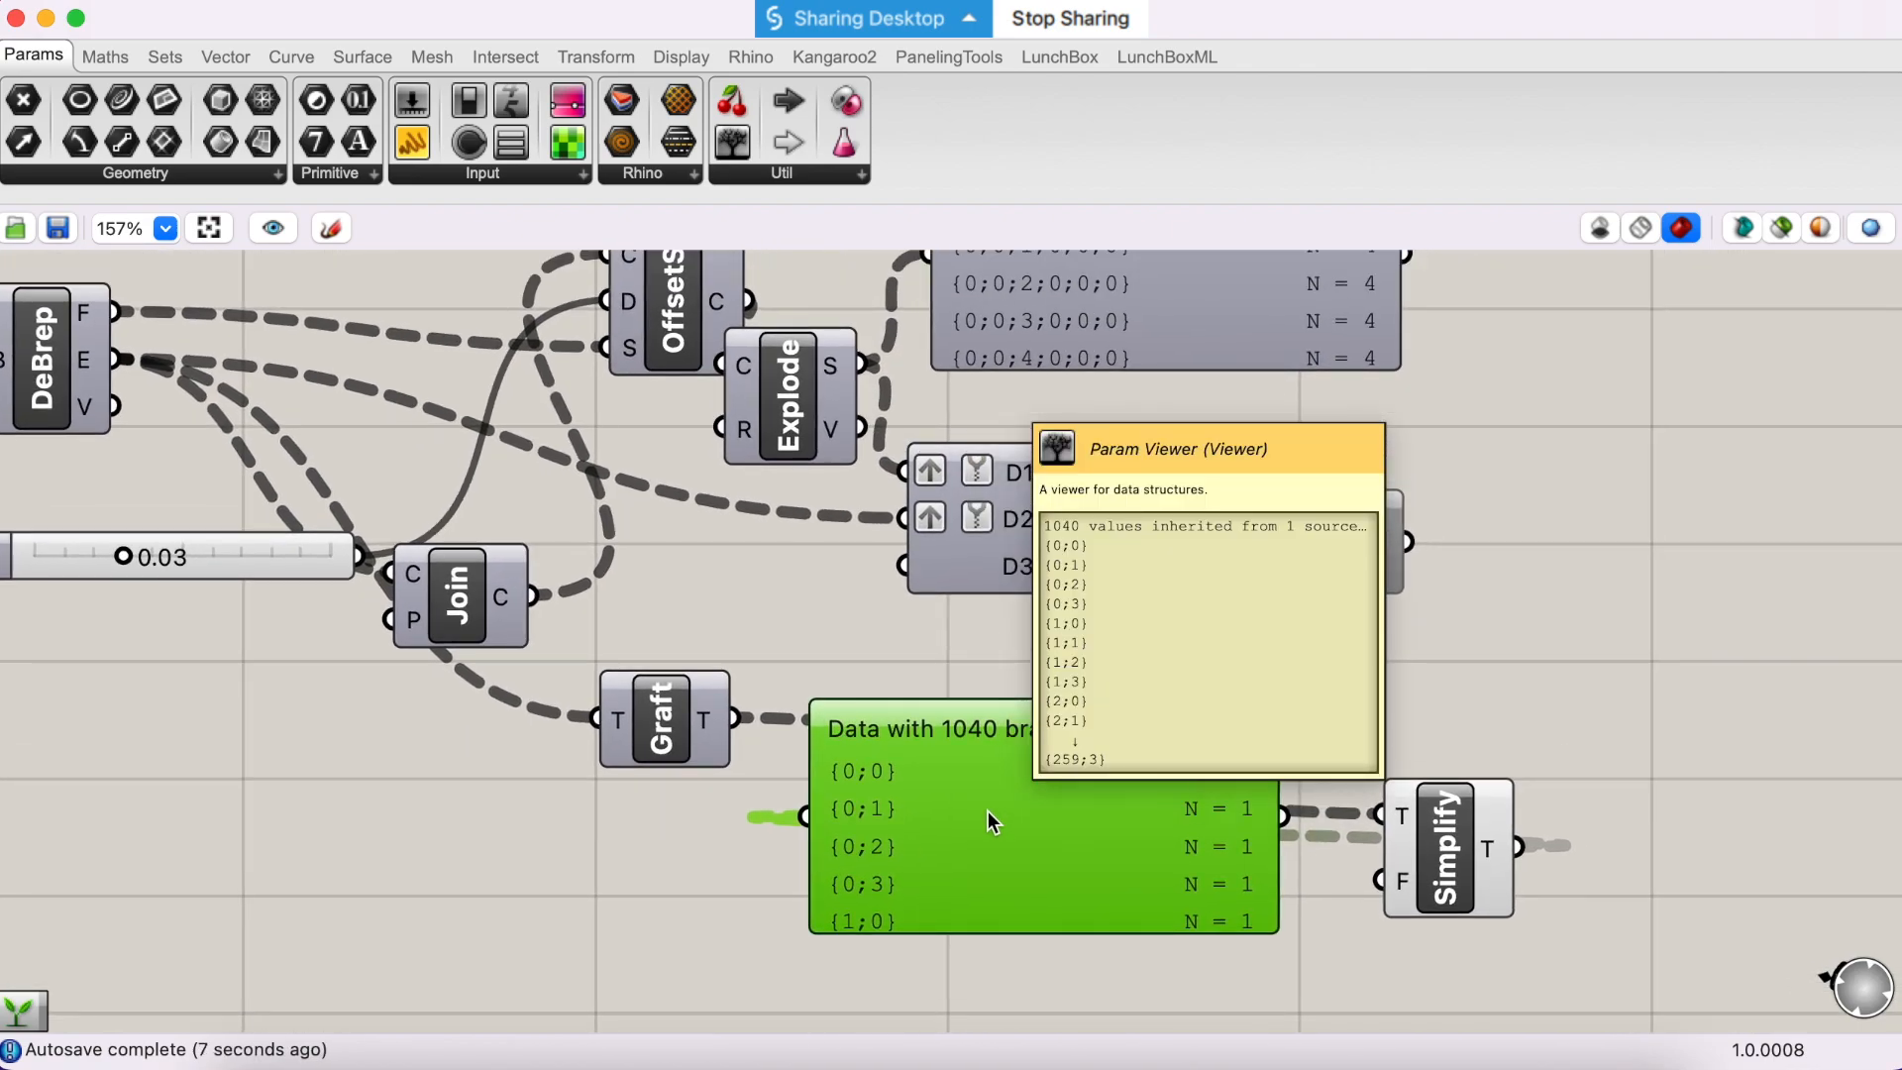
pyautogui.scroll(-1, 840, 645)
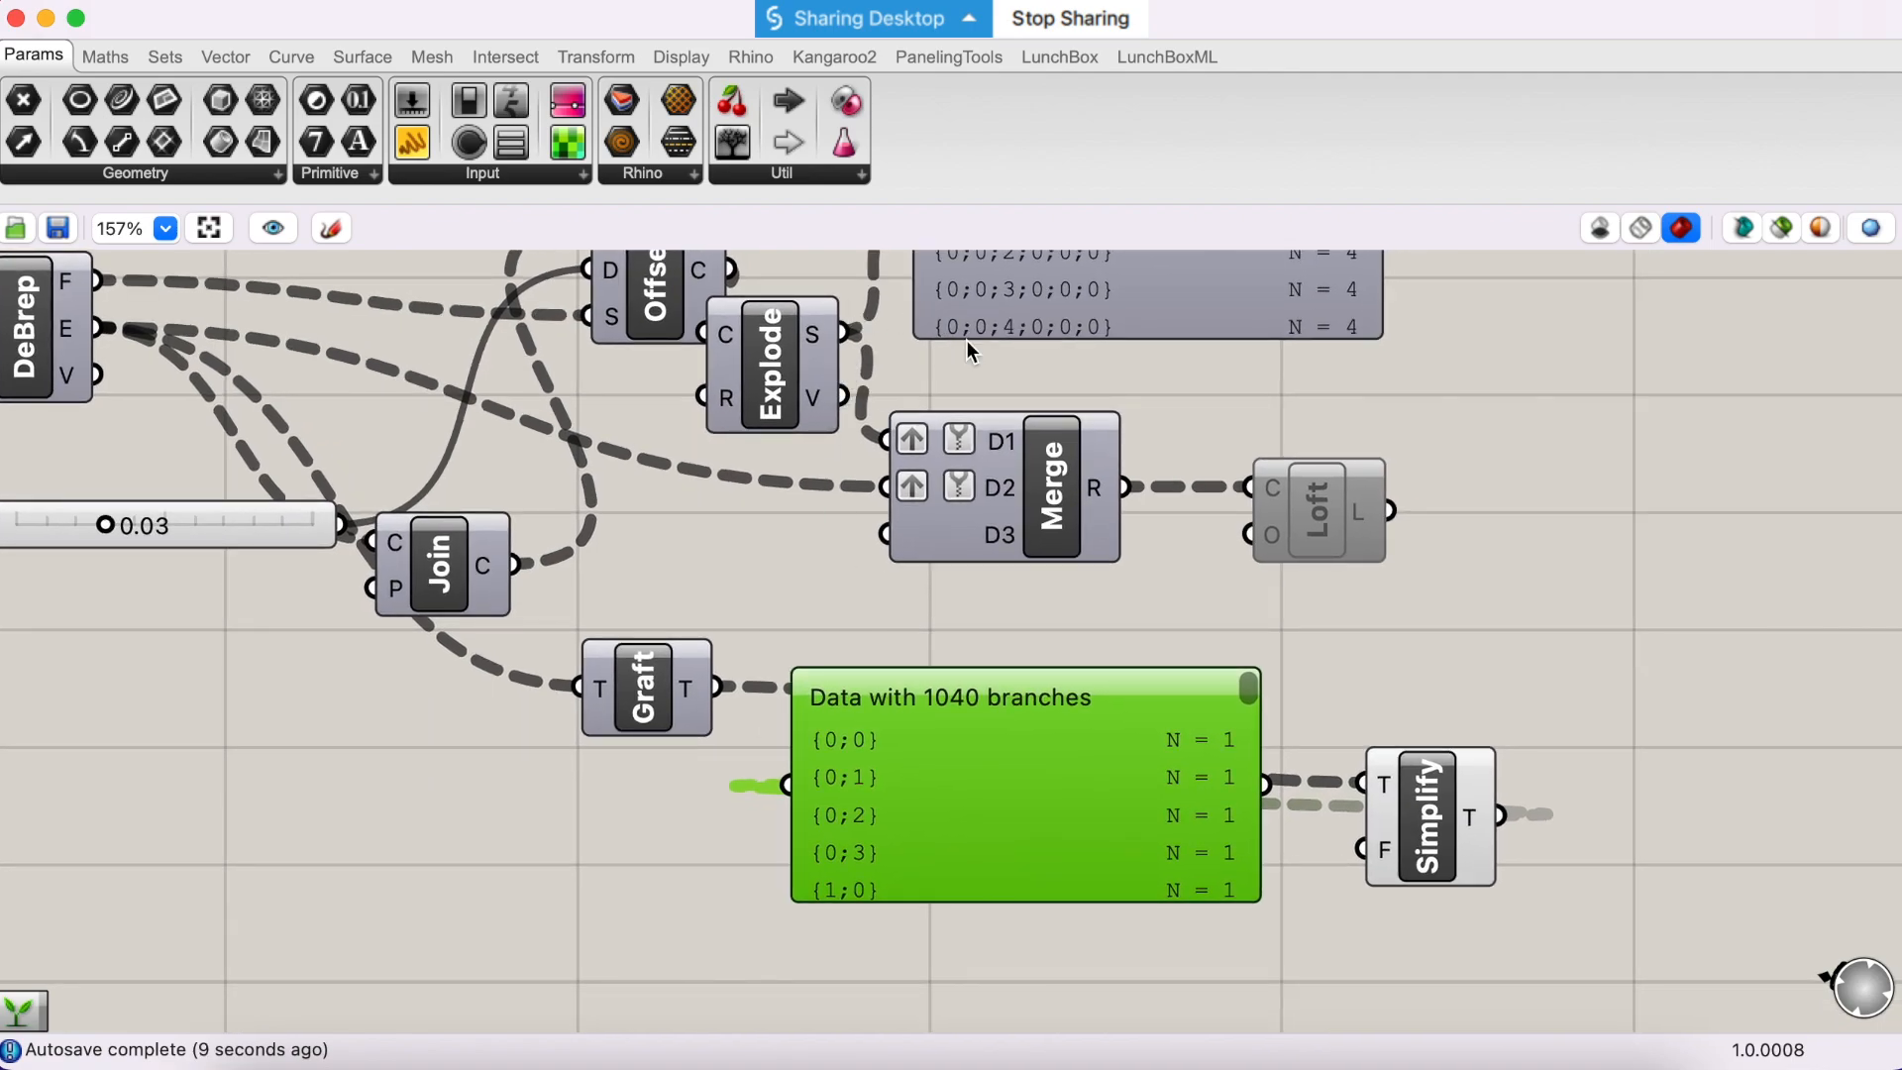
# - Replace the source of Simplify's T input with Explode's S output to compare the segments' simplified paths
pyautogui.scroll(3, 966, 341)
pyautogui.hscroll(1, 966, 340)
pyautogui.moveTo(821, 417); pyautogui.dragTo(1338, 886)
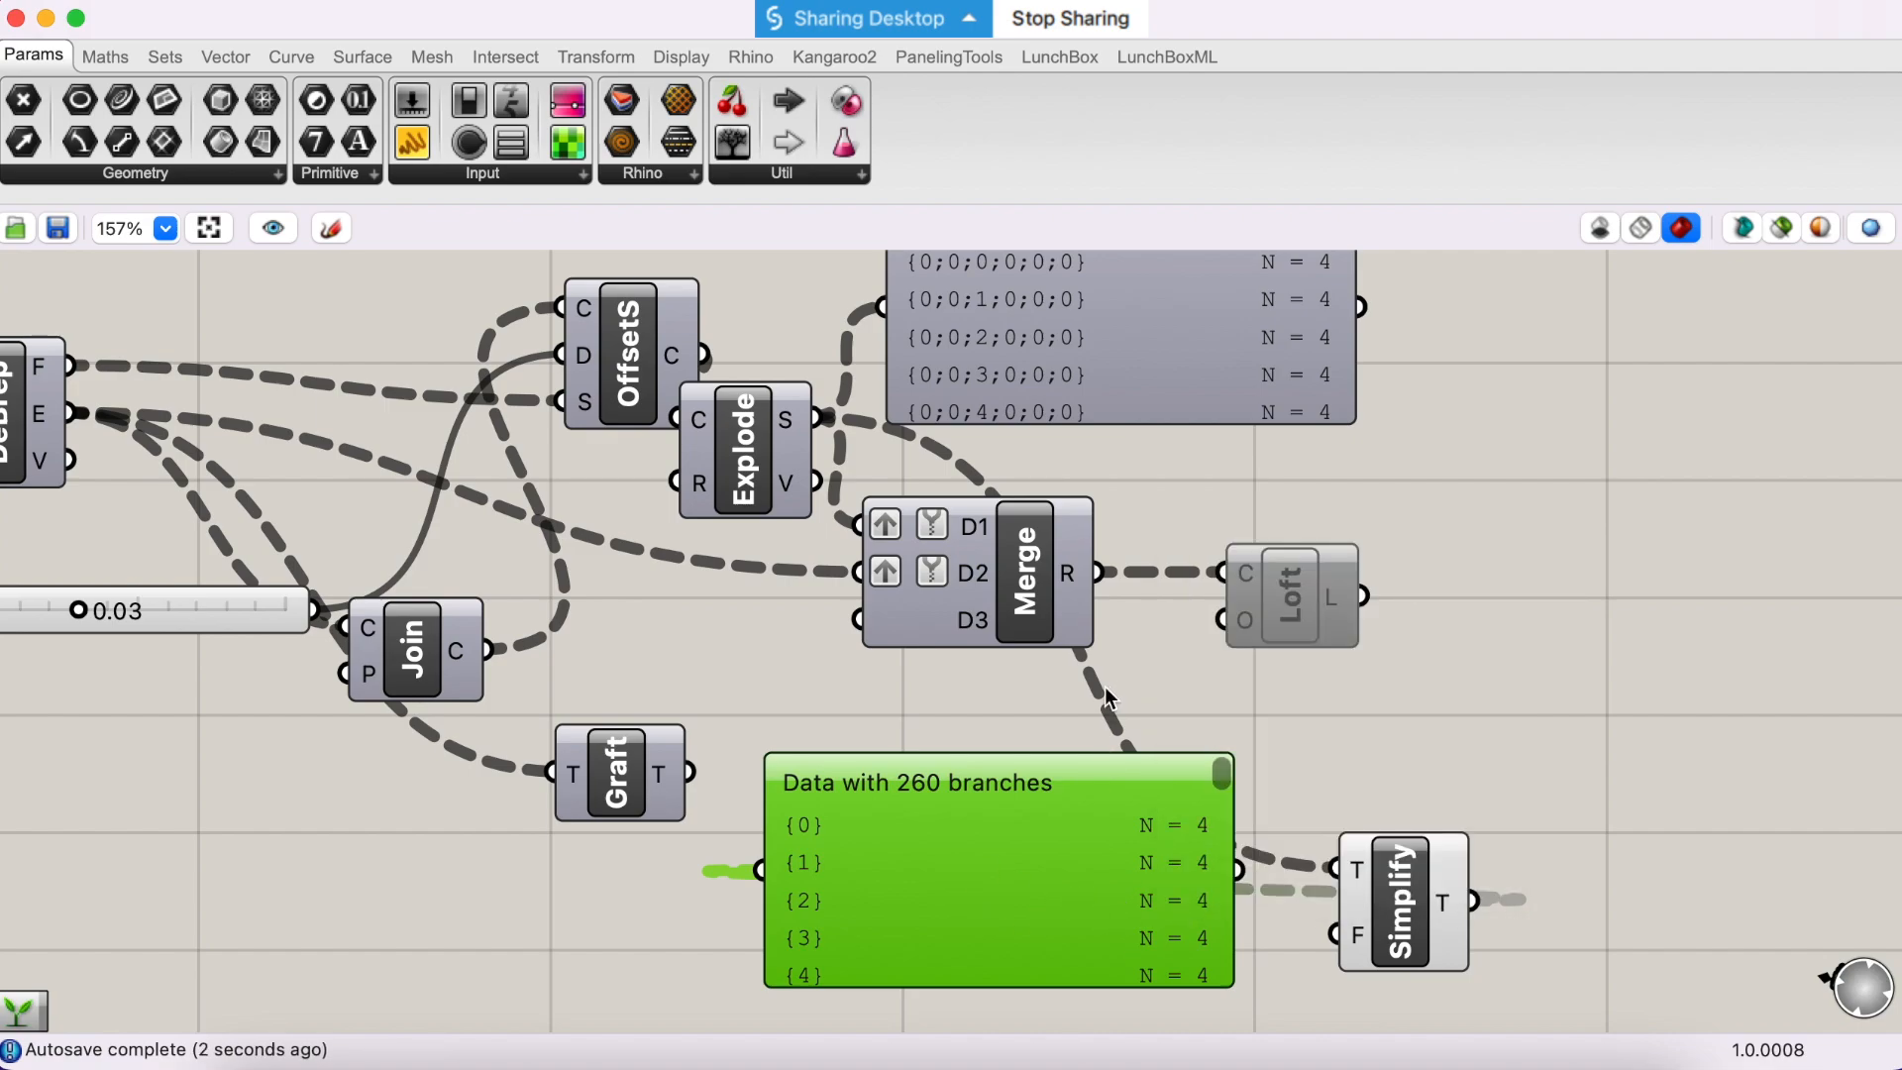
# - Graft Explode's S output and compare the resulting branch paths in the upper and lower Param Viewers
pyautogui.rightClick(795, 424)
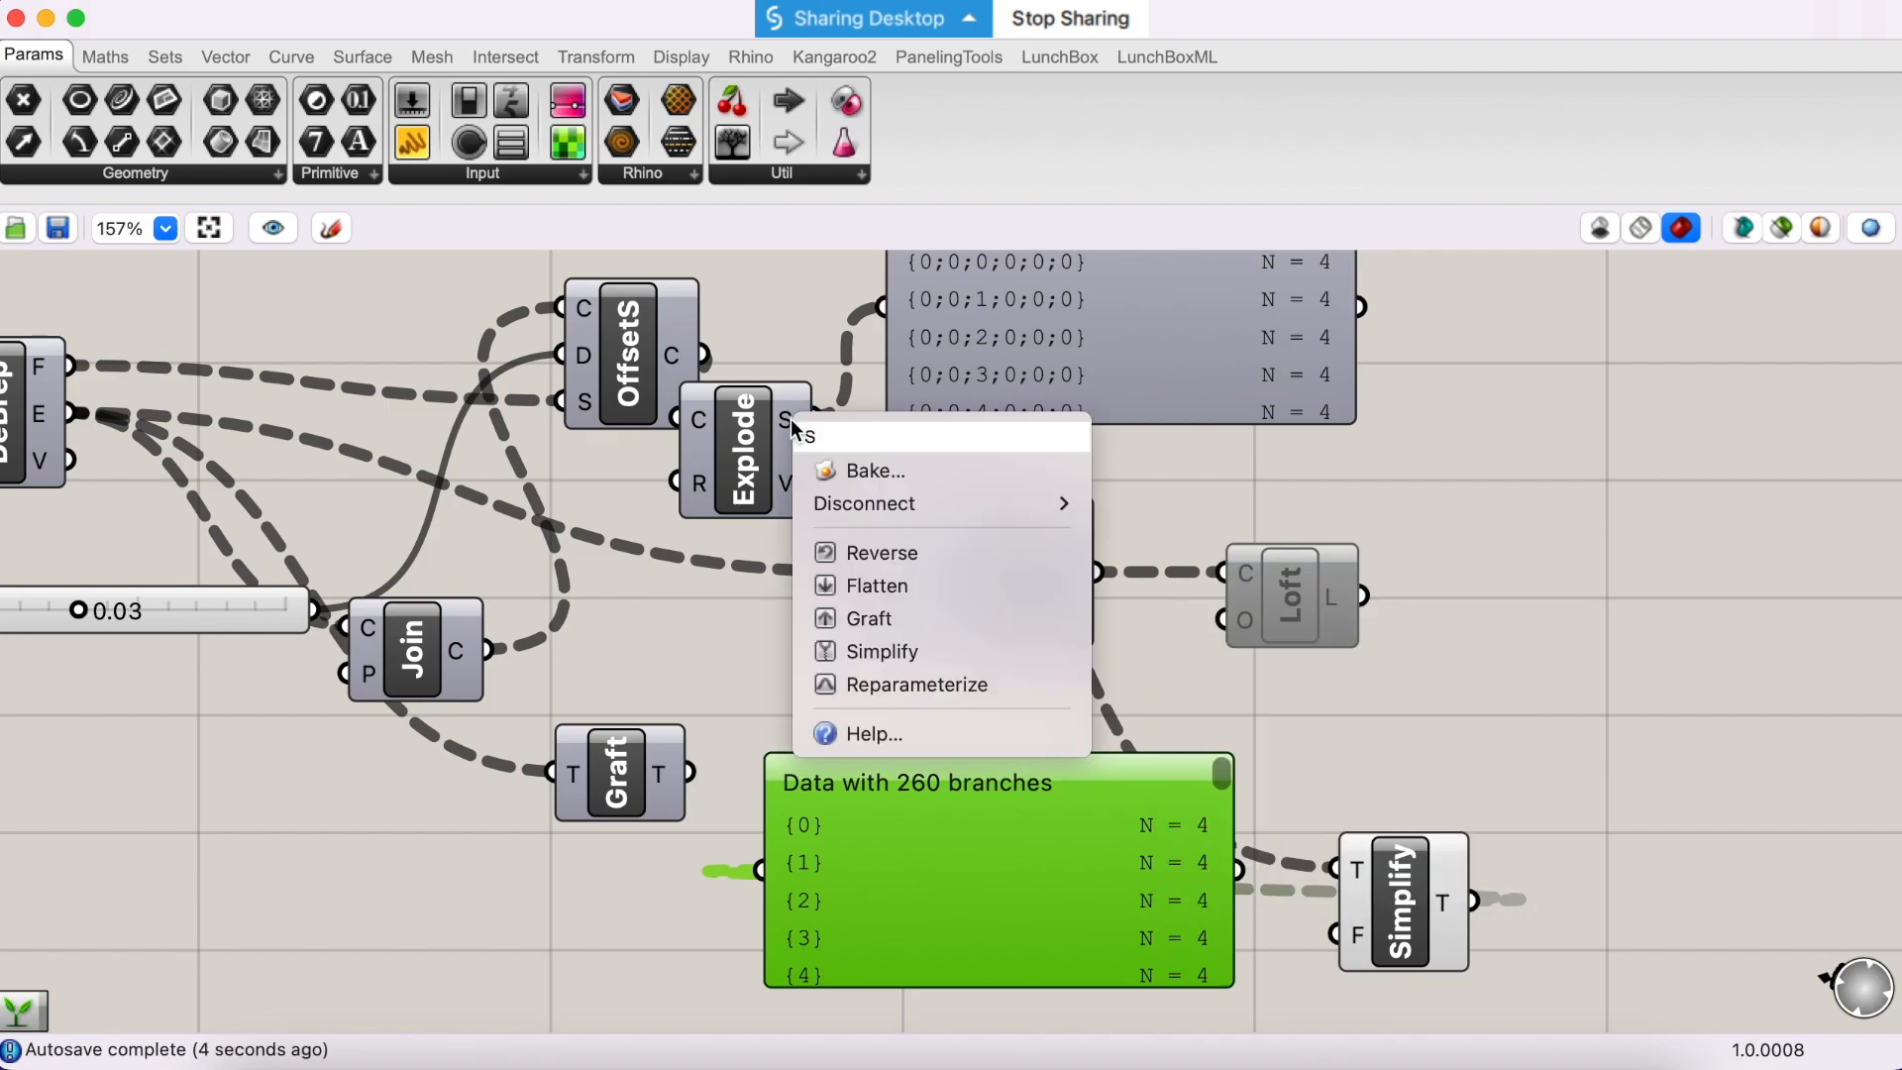
pyautogui.click(881, 618)
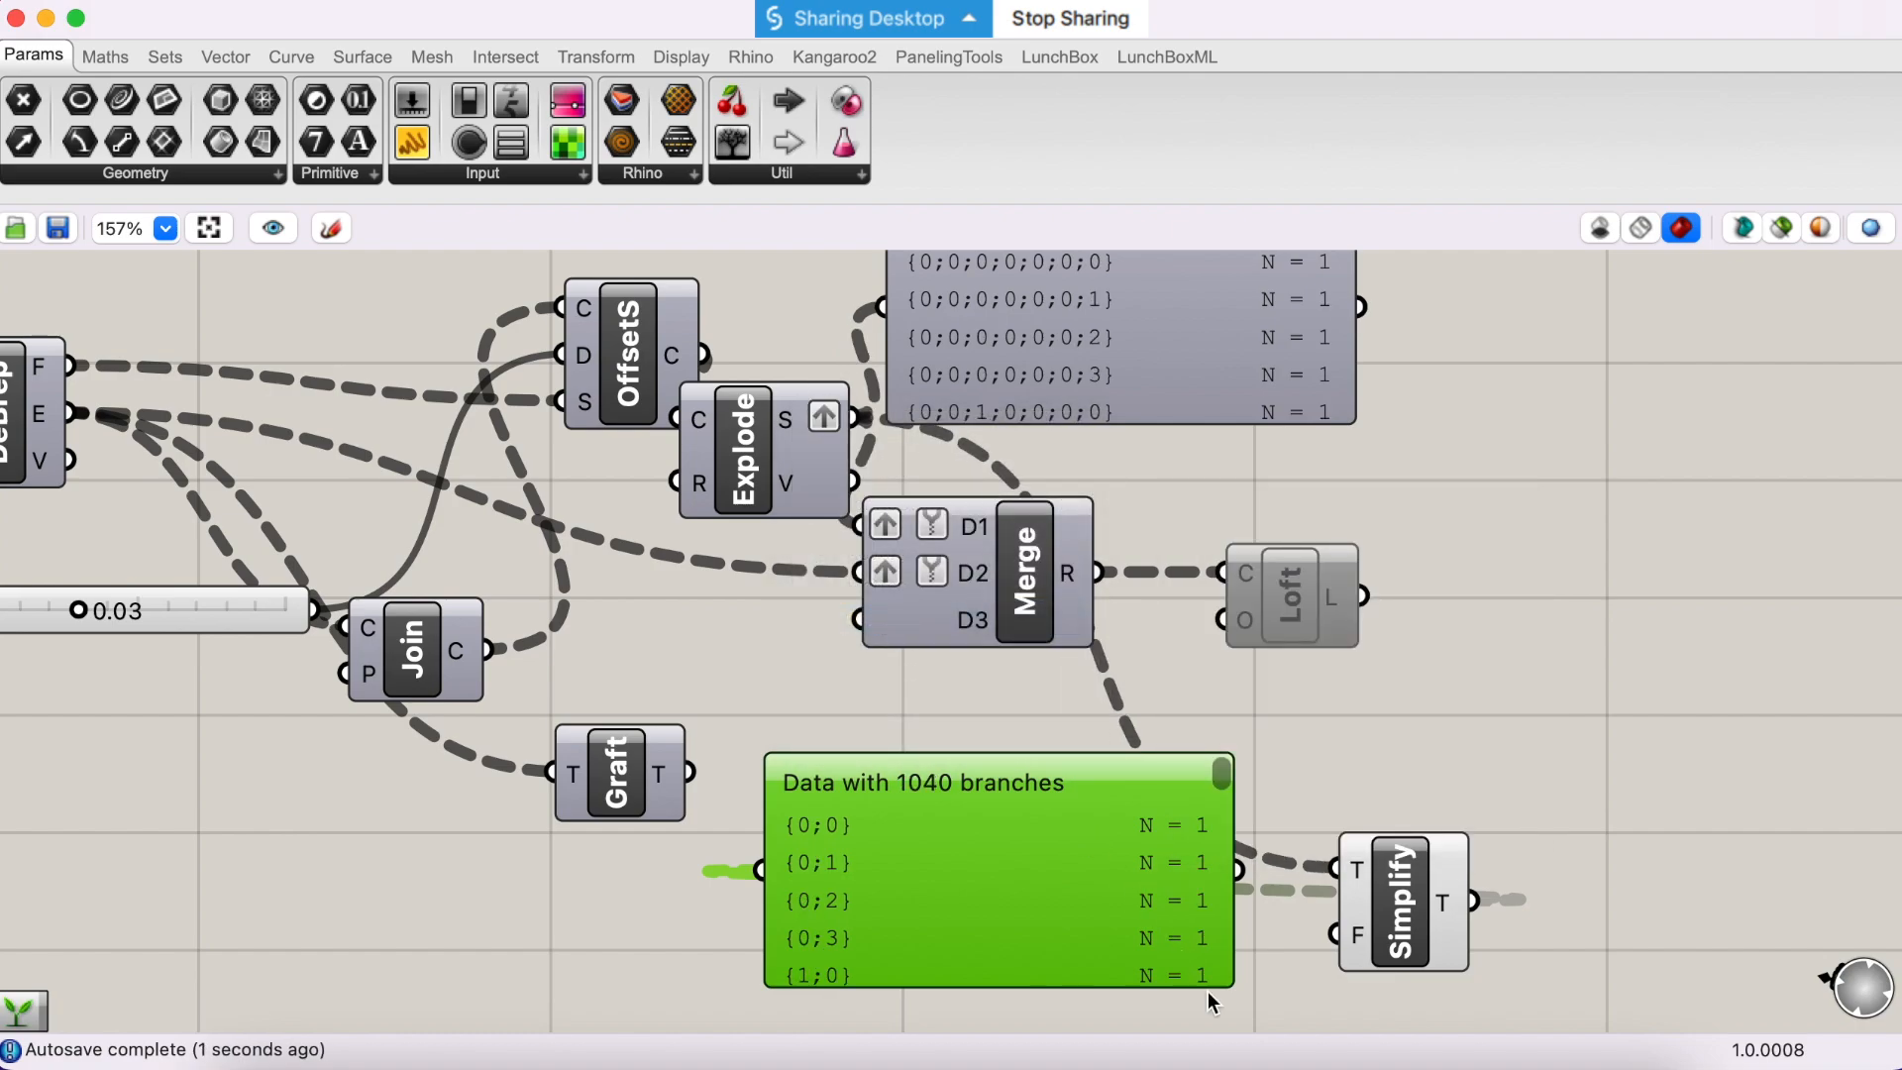
pyautogui.scroll(2, 995, 572)
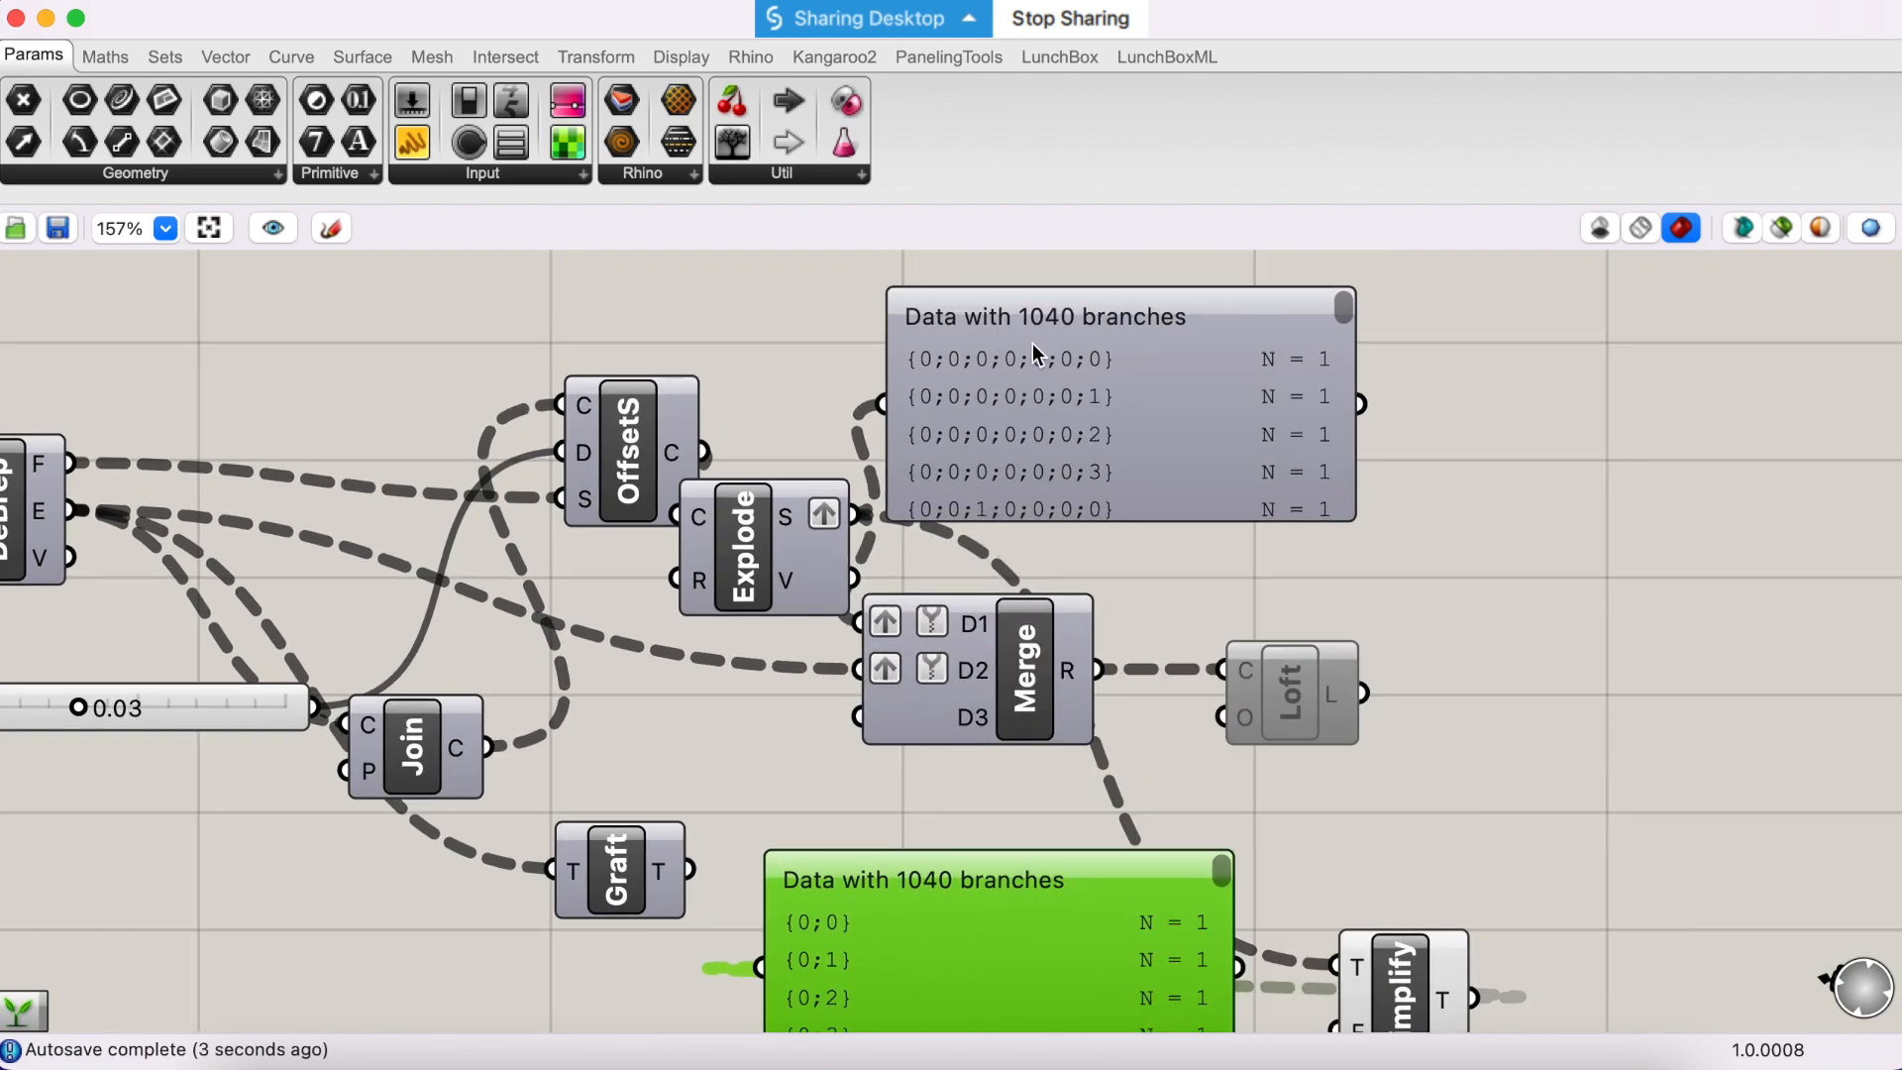
pyautogui.moveTo(1078, 358)
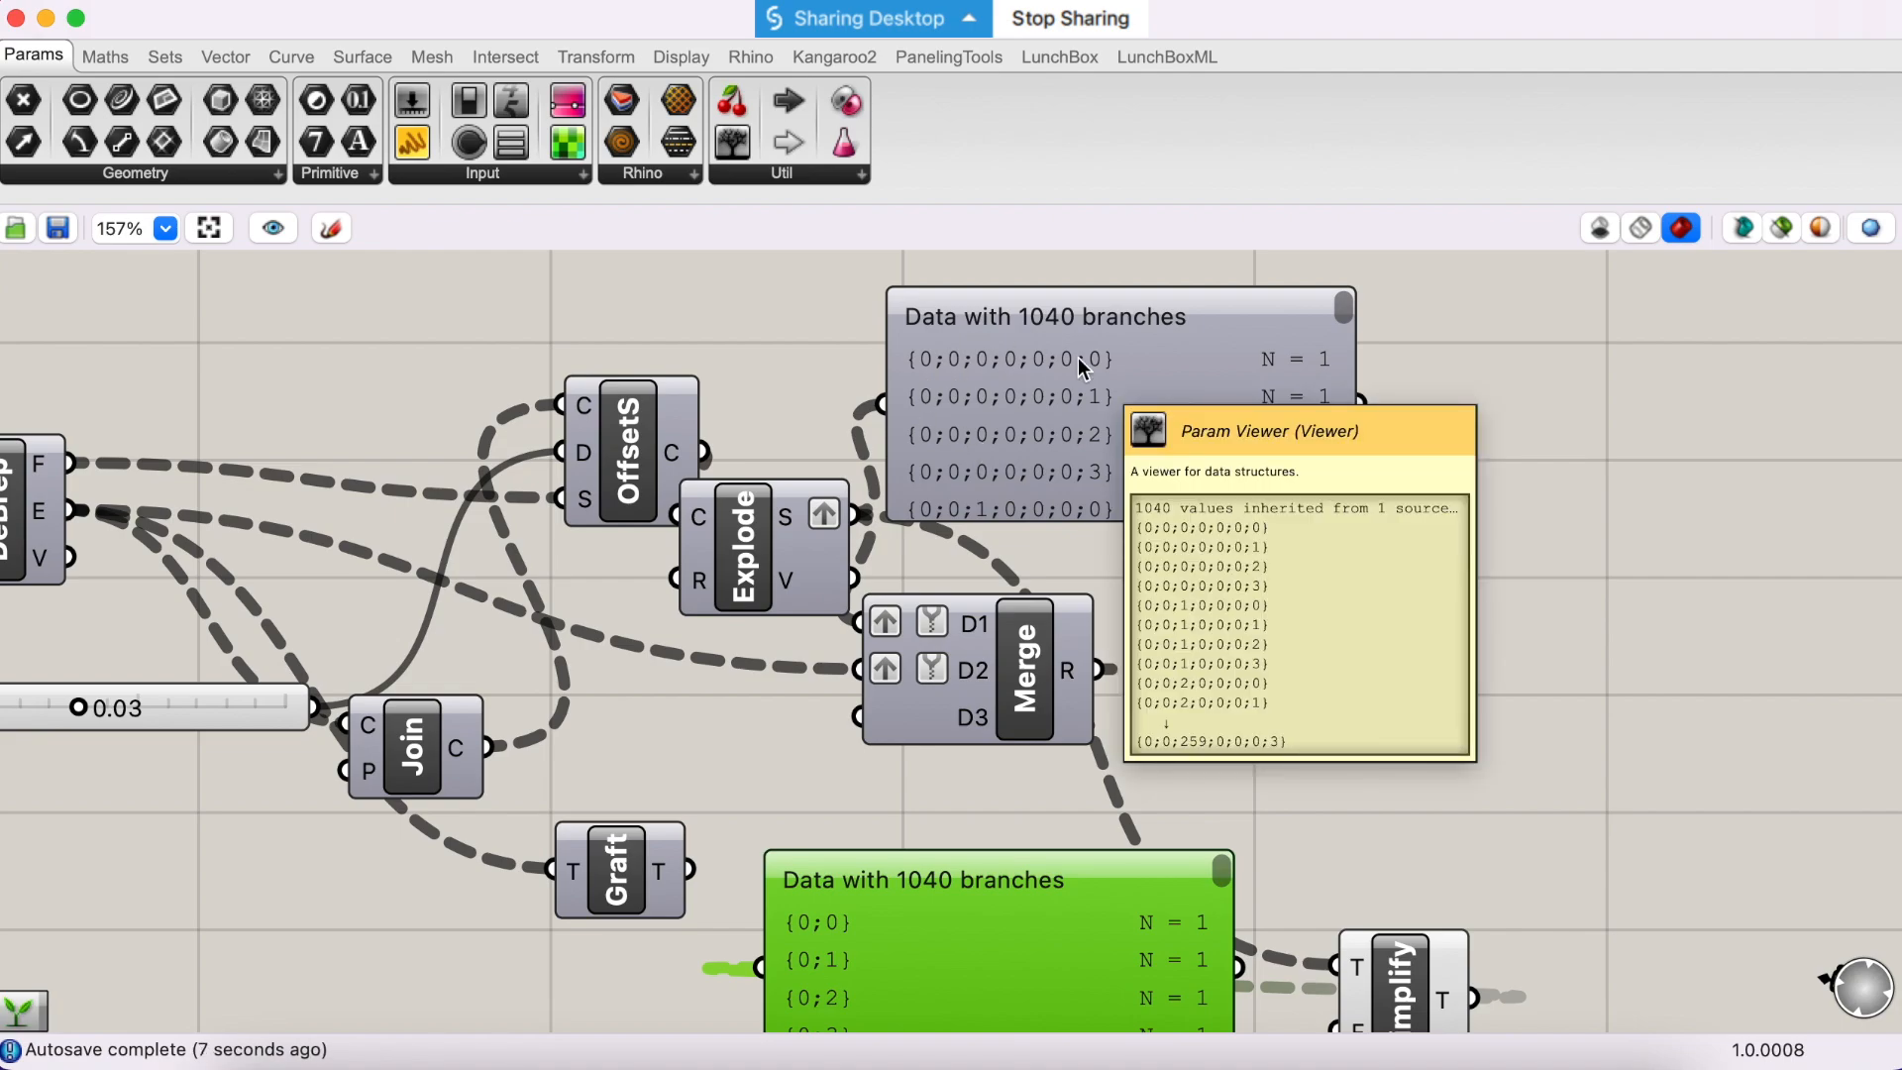
pyautogui.scroll(-3, 893, 905)
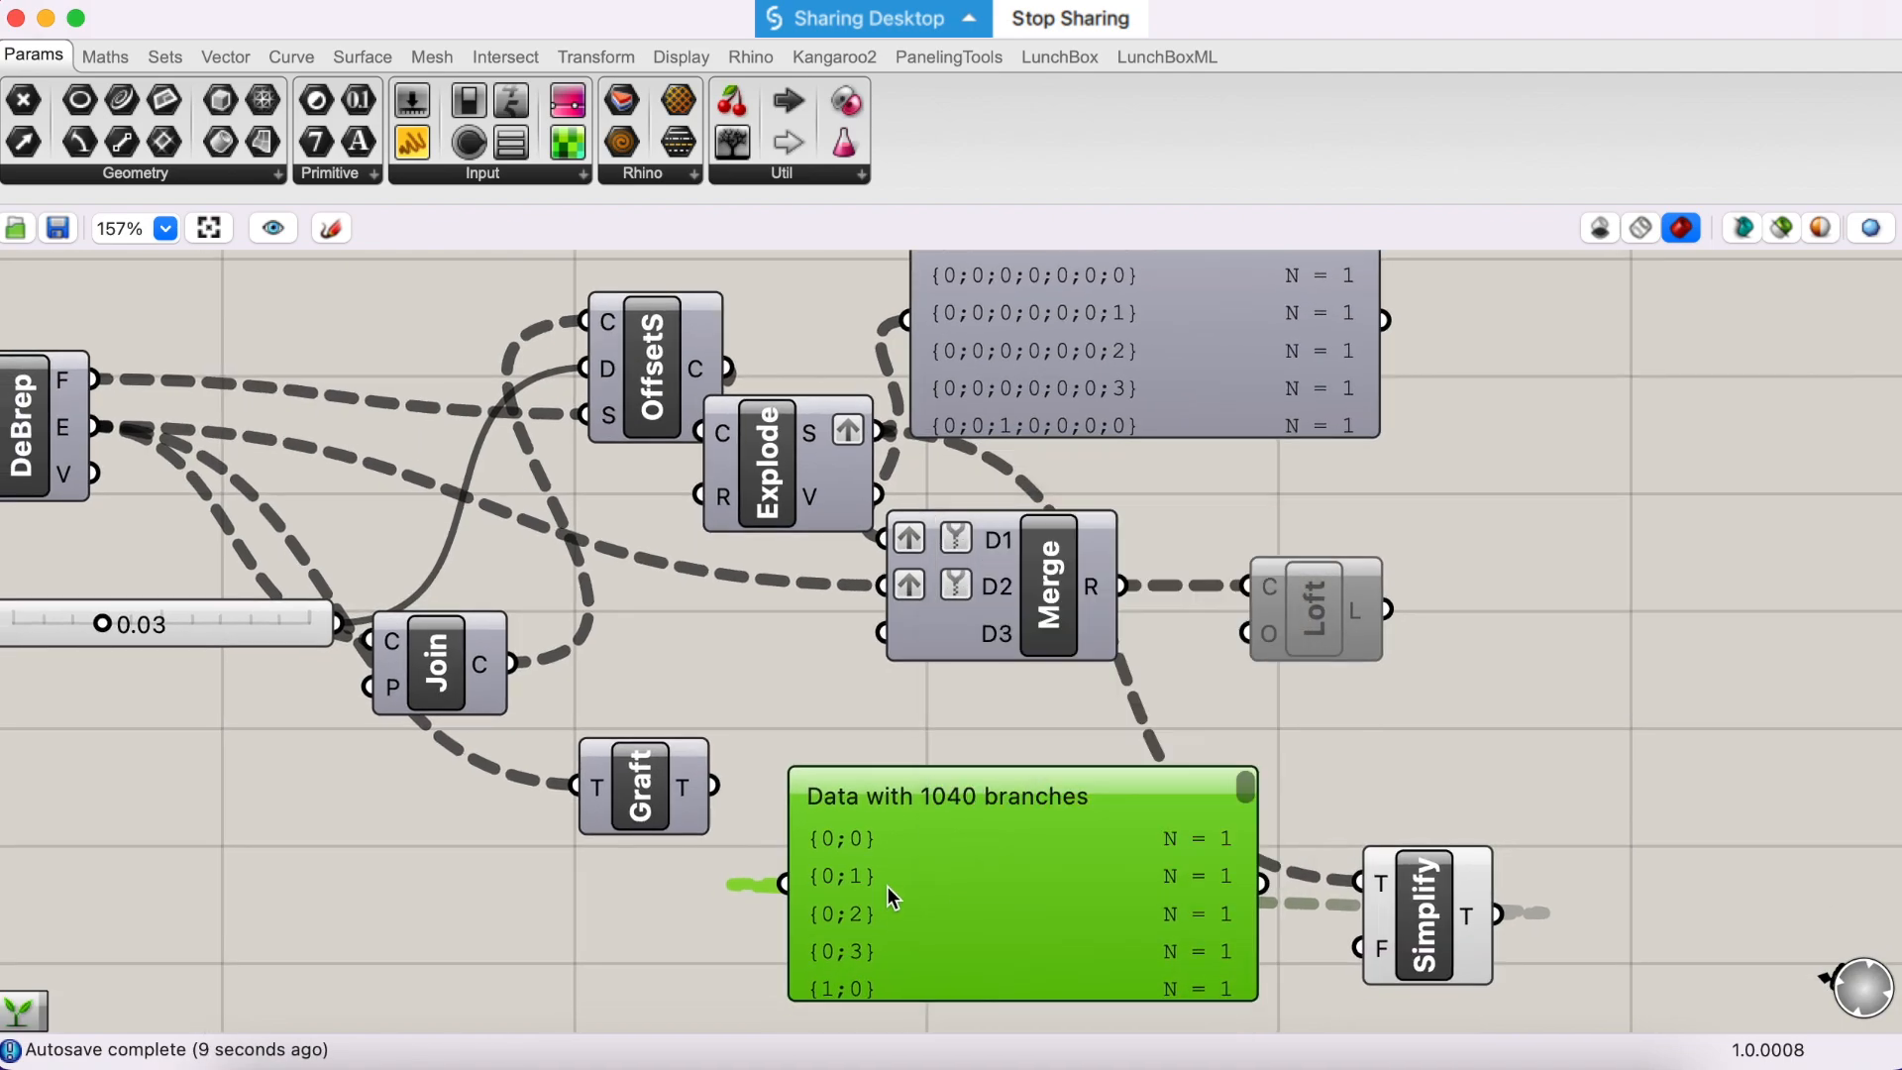
pyautogui.moveTo(871, 876)
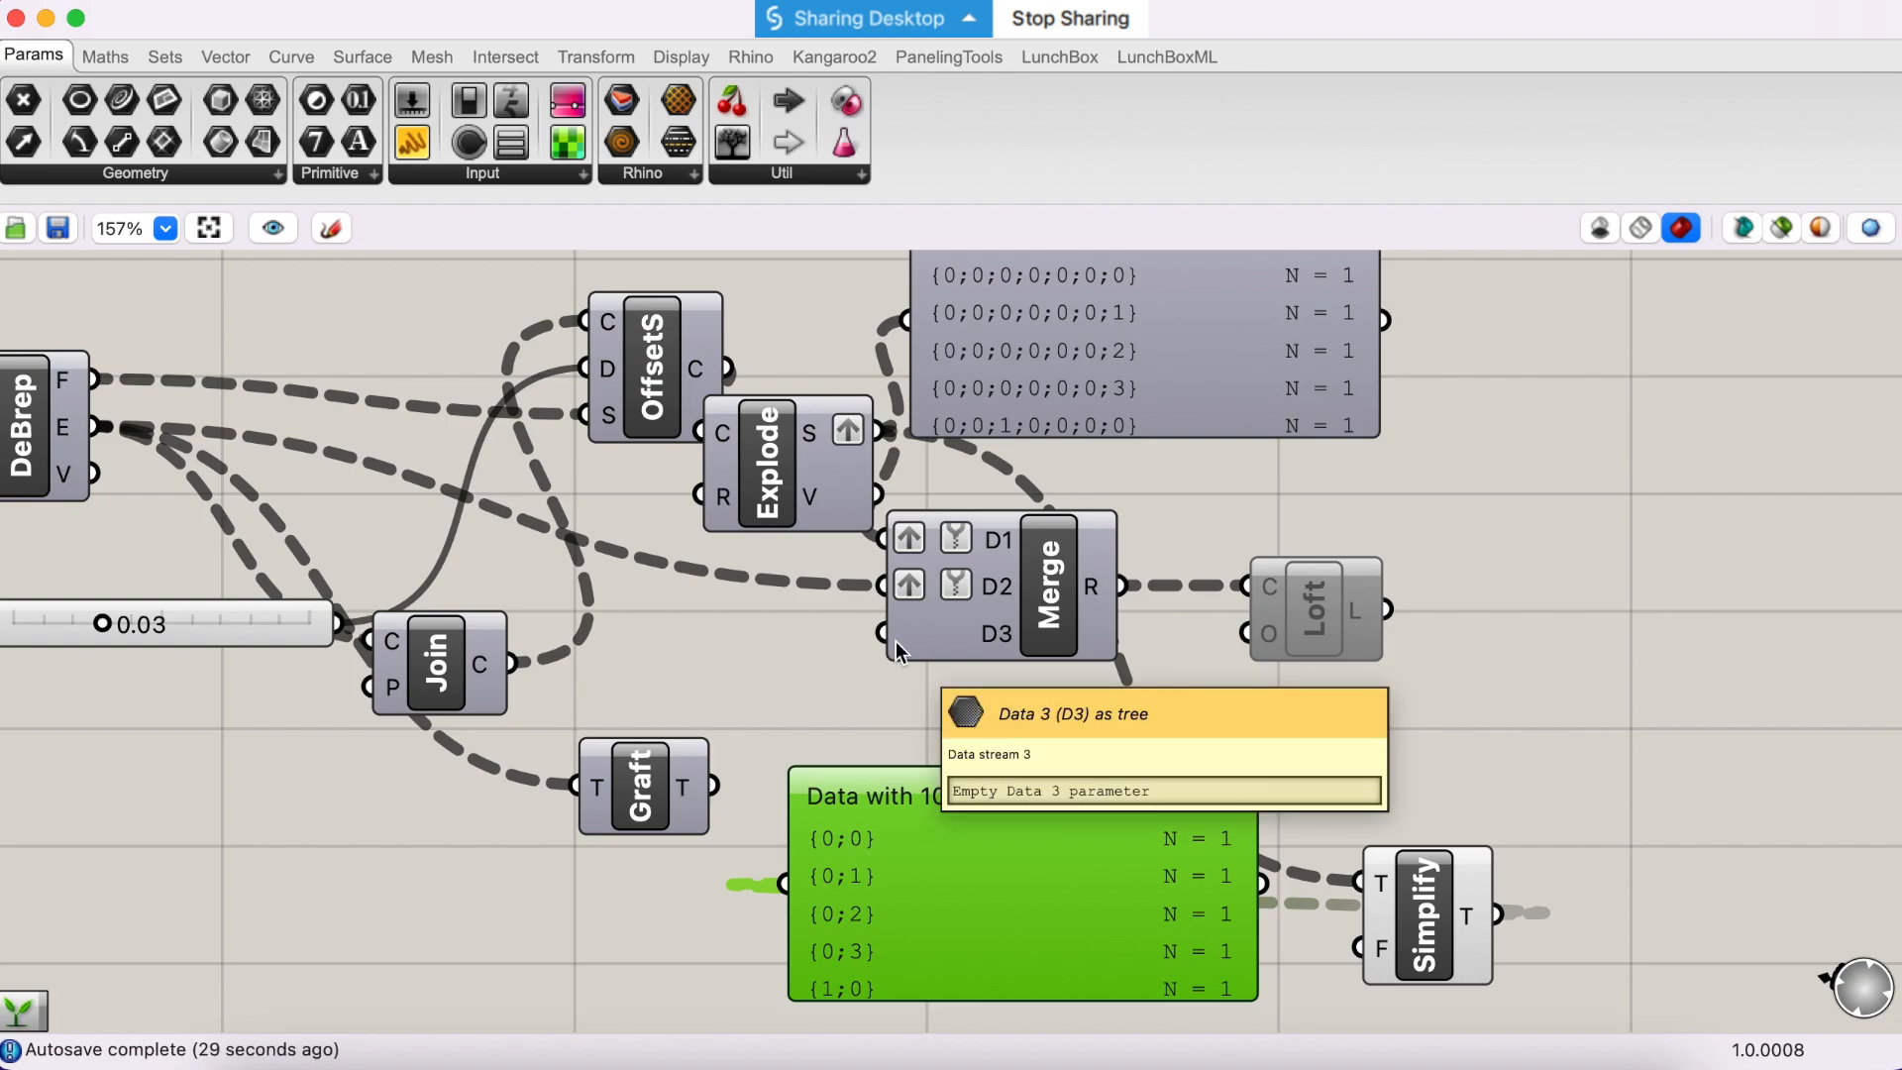
# - Delete the Simplify component and both Param Viewers, and remove the graft from Explode's S output
pyautogui.moveTo(1565, 852); pyautogui.dragTo(1003, 967)
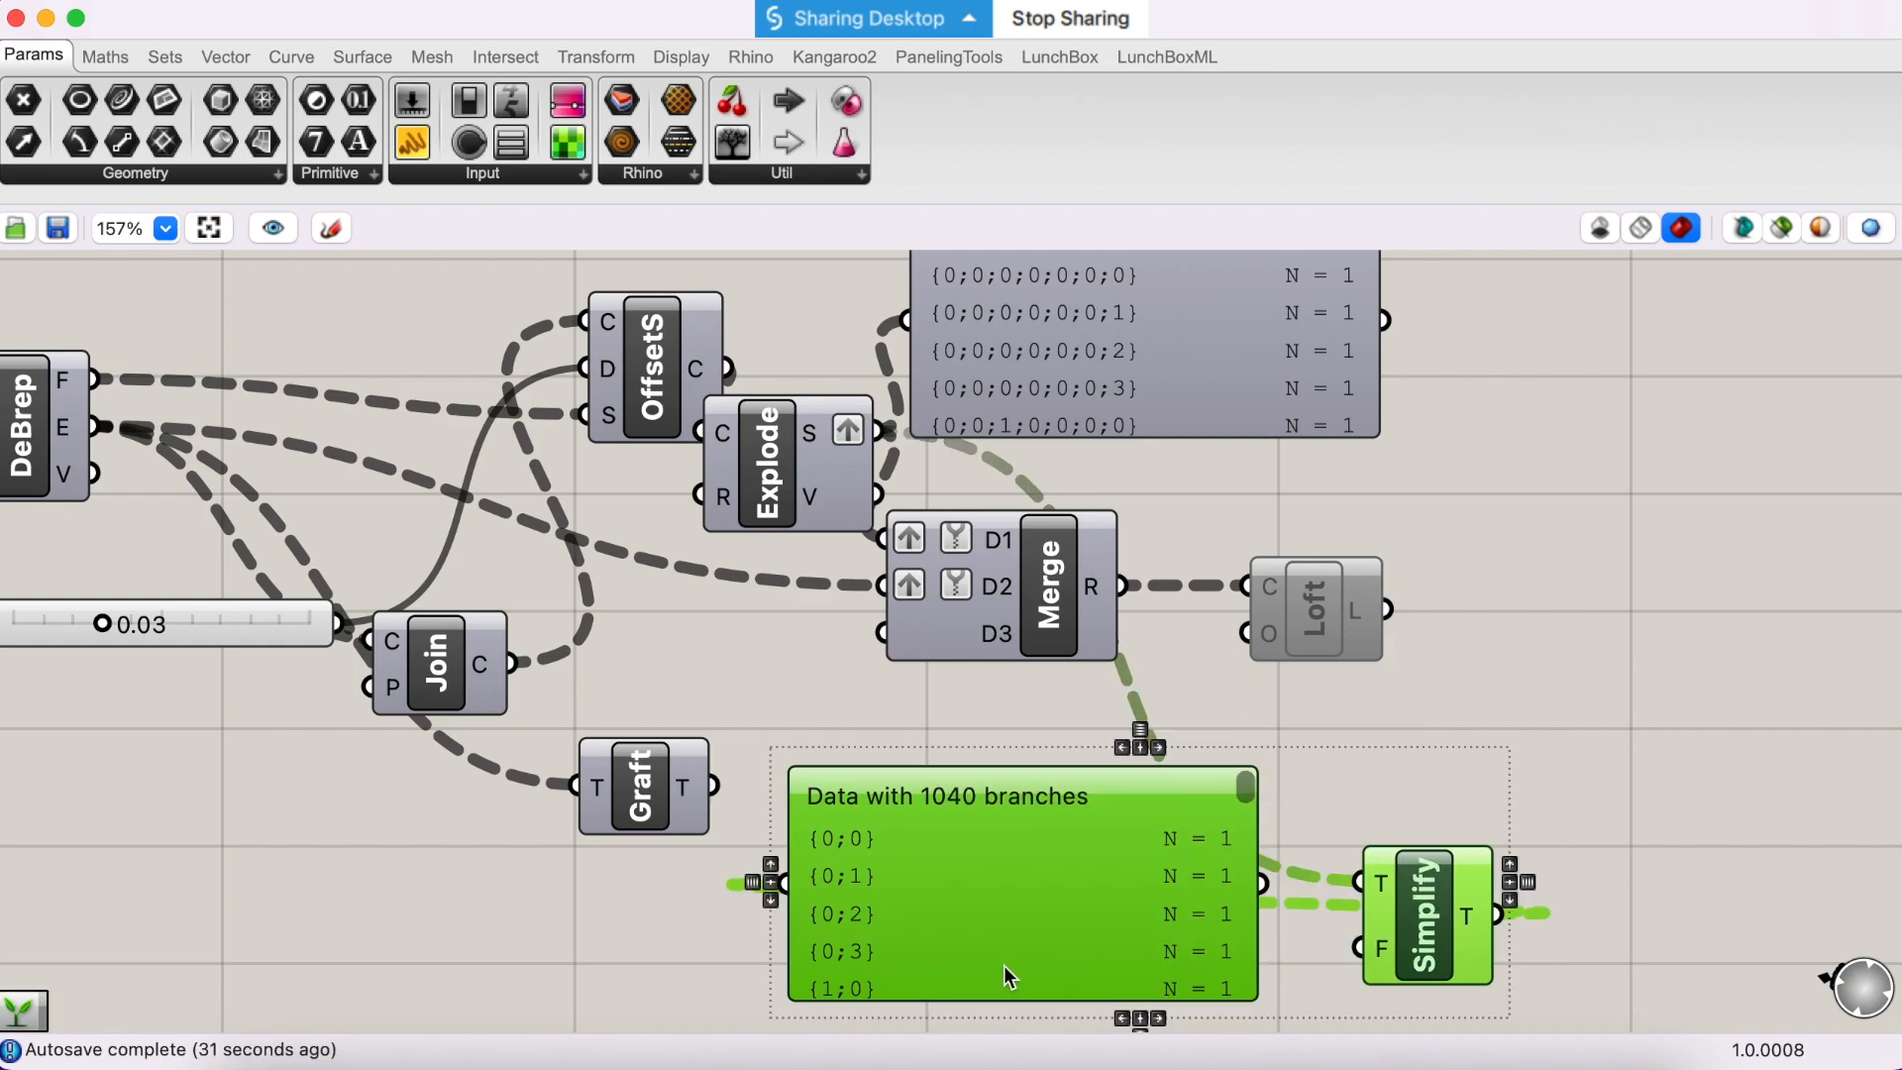
pyautogui.press('Delete')
pyautogui.moveTo(1454, 476); pyautogui.dragTo(1034, 339)
pyautogui.press('Delete')
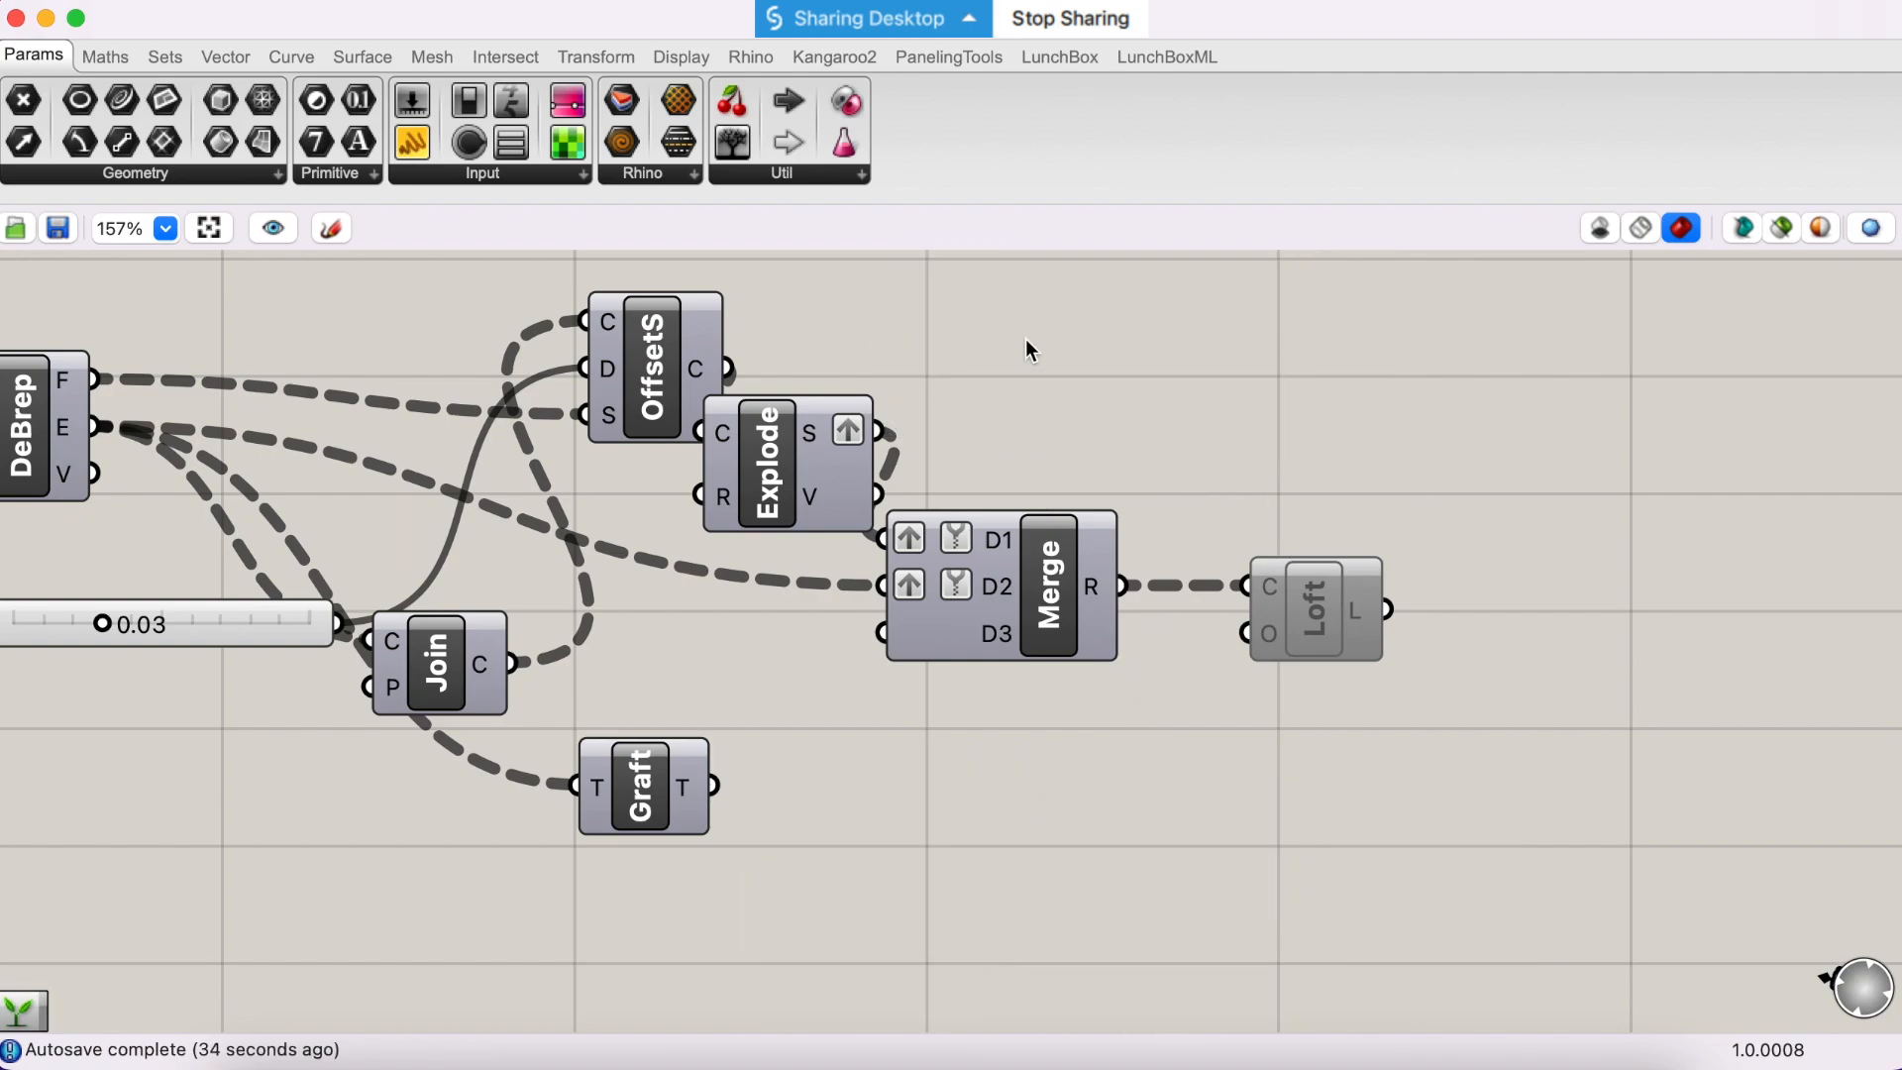
pyautogui.rightClick(828, 432)
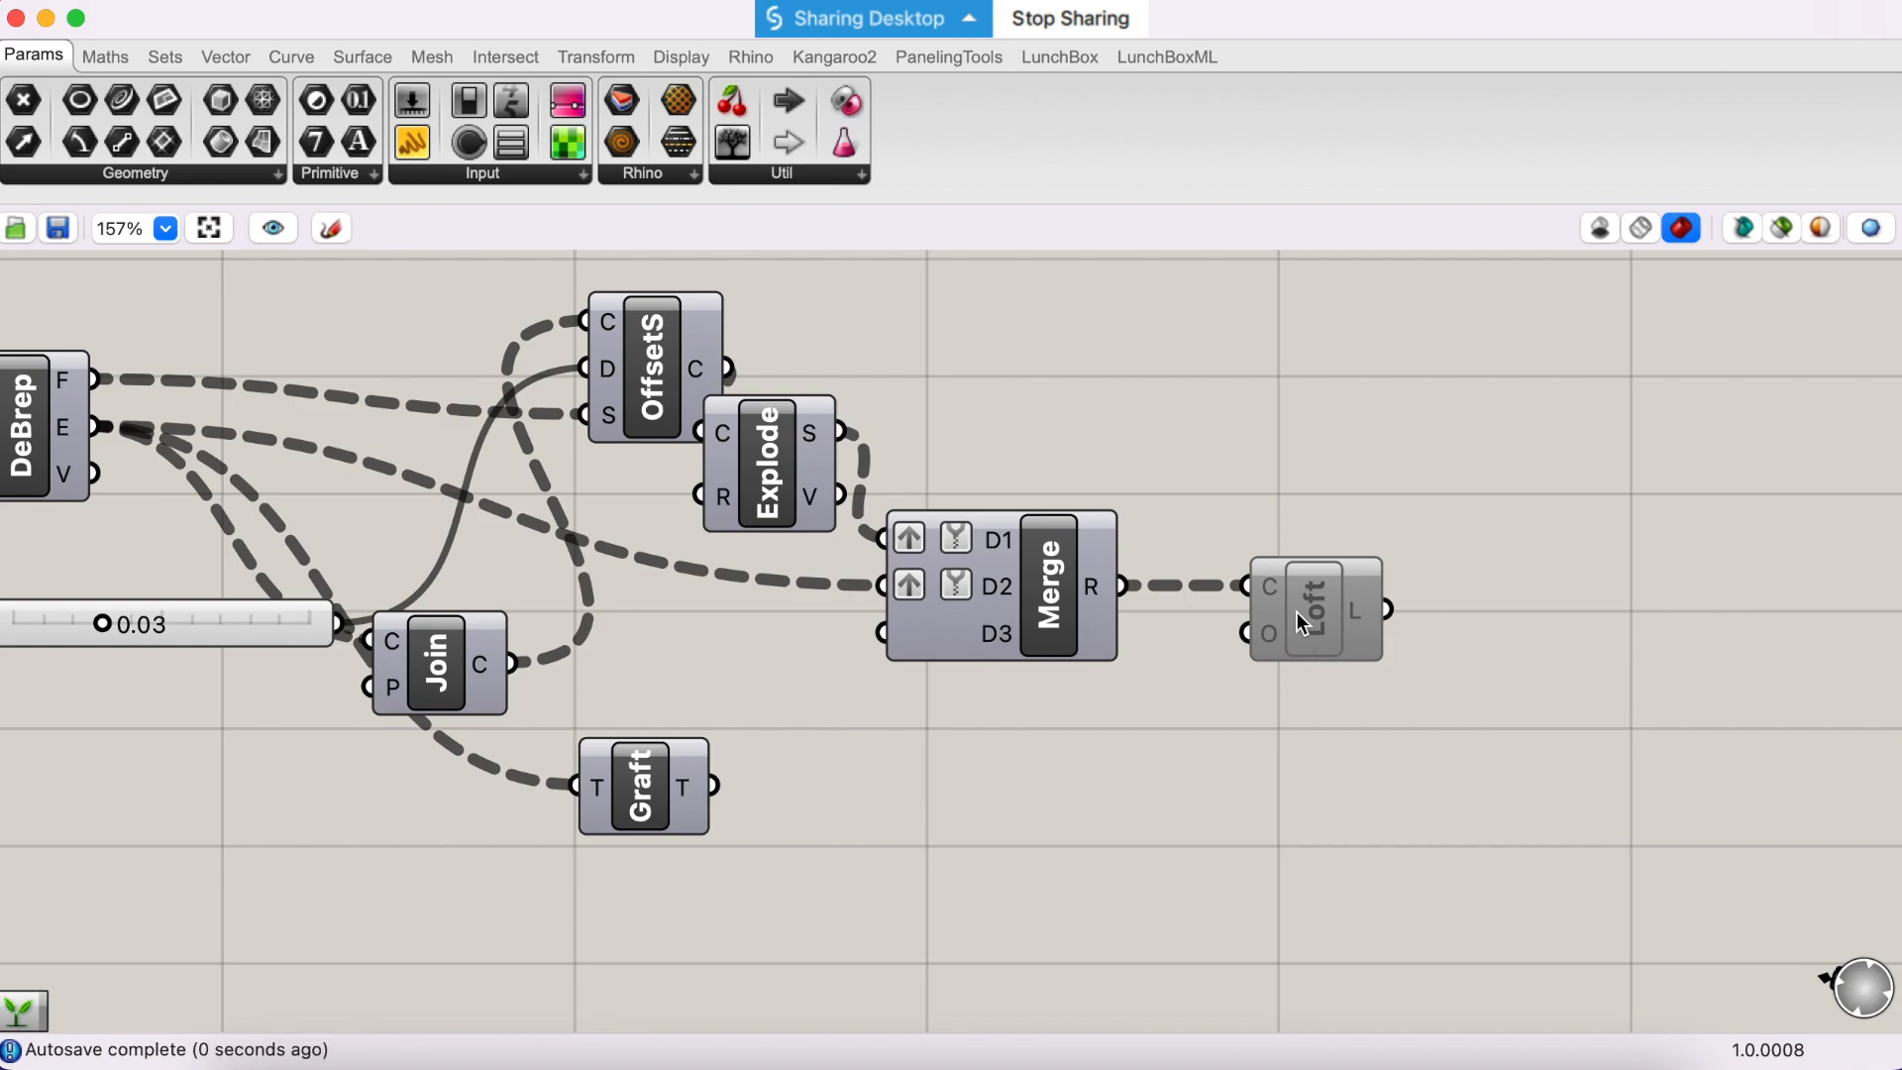
# - Turn on the preview of the Loft component fed by Merge and inspect the lofted strips and their corners in Rhino's Perspective viewport
pyautogui.rightClick(1294, 604)
pyautogui.click(1363, 691)
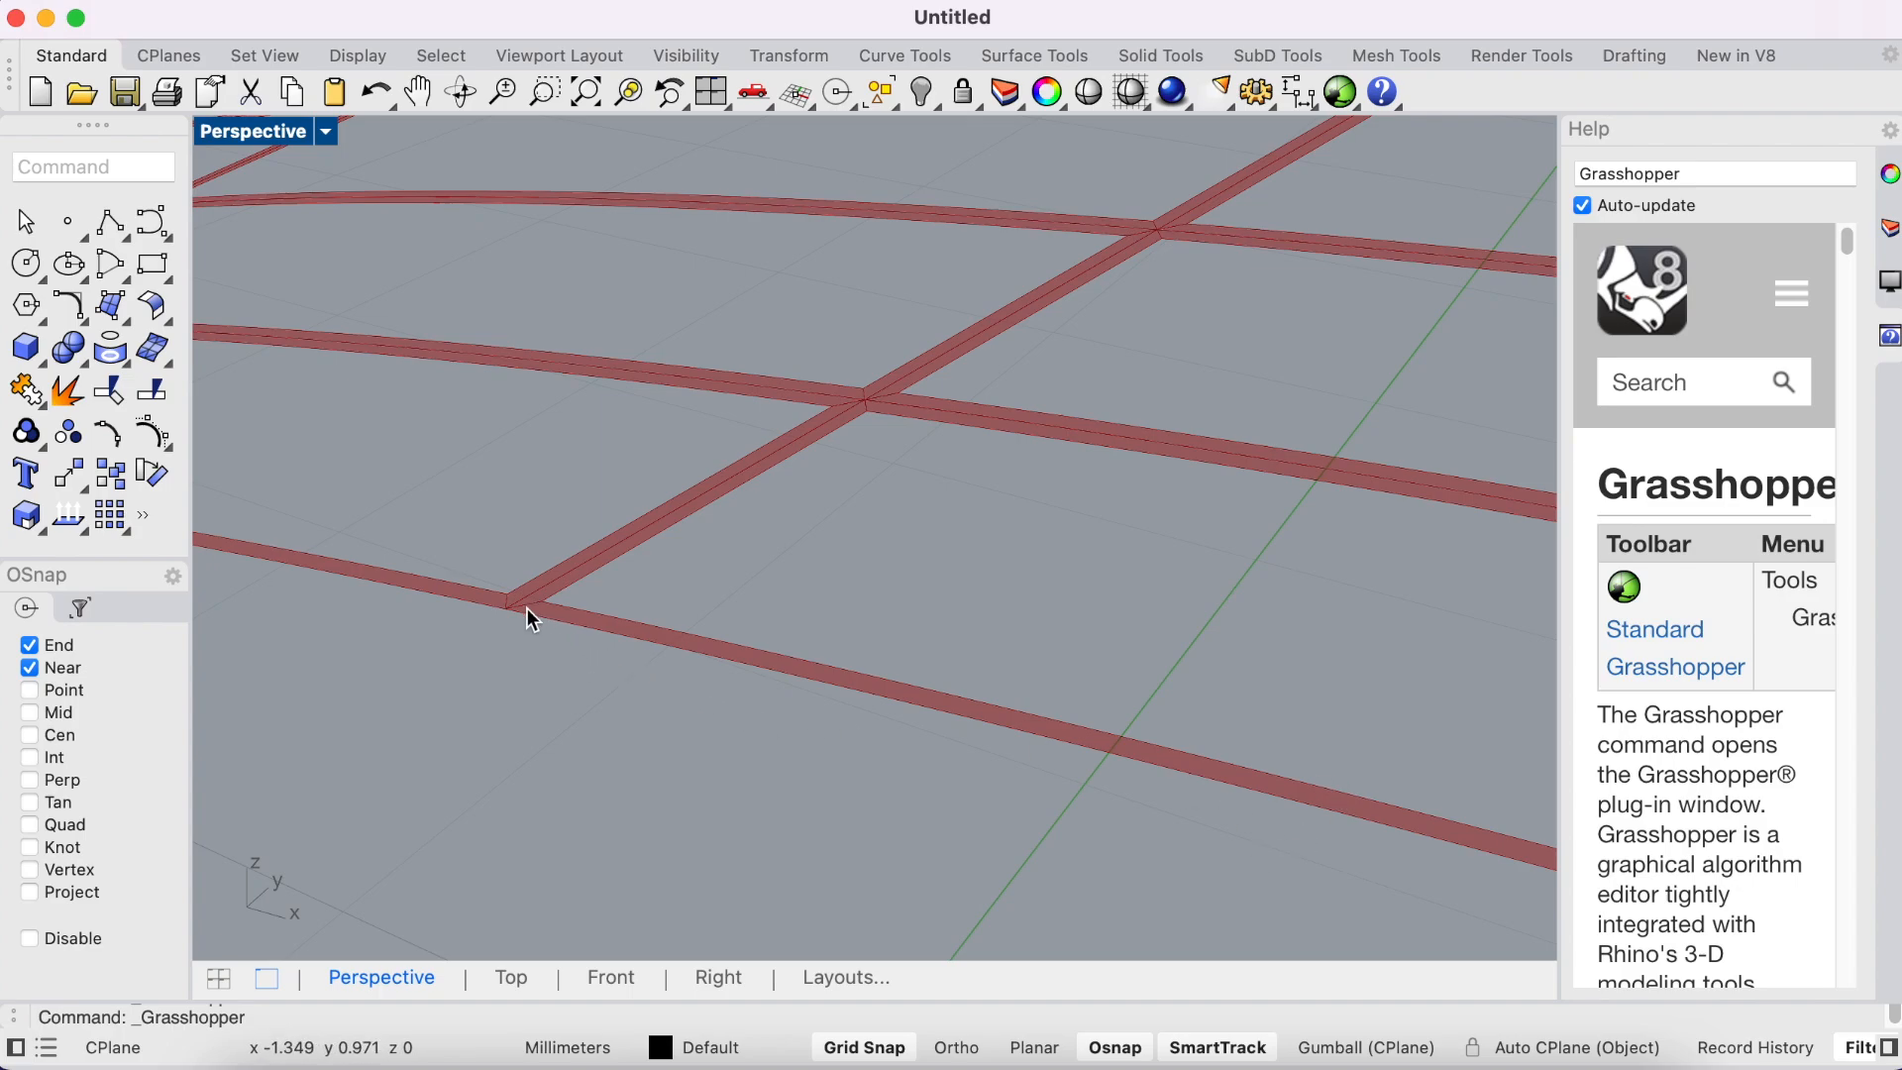
pyautogui.scroll(-6, 813, 684)
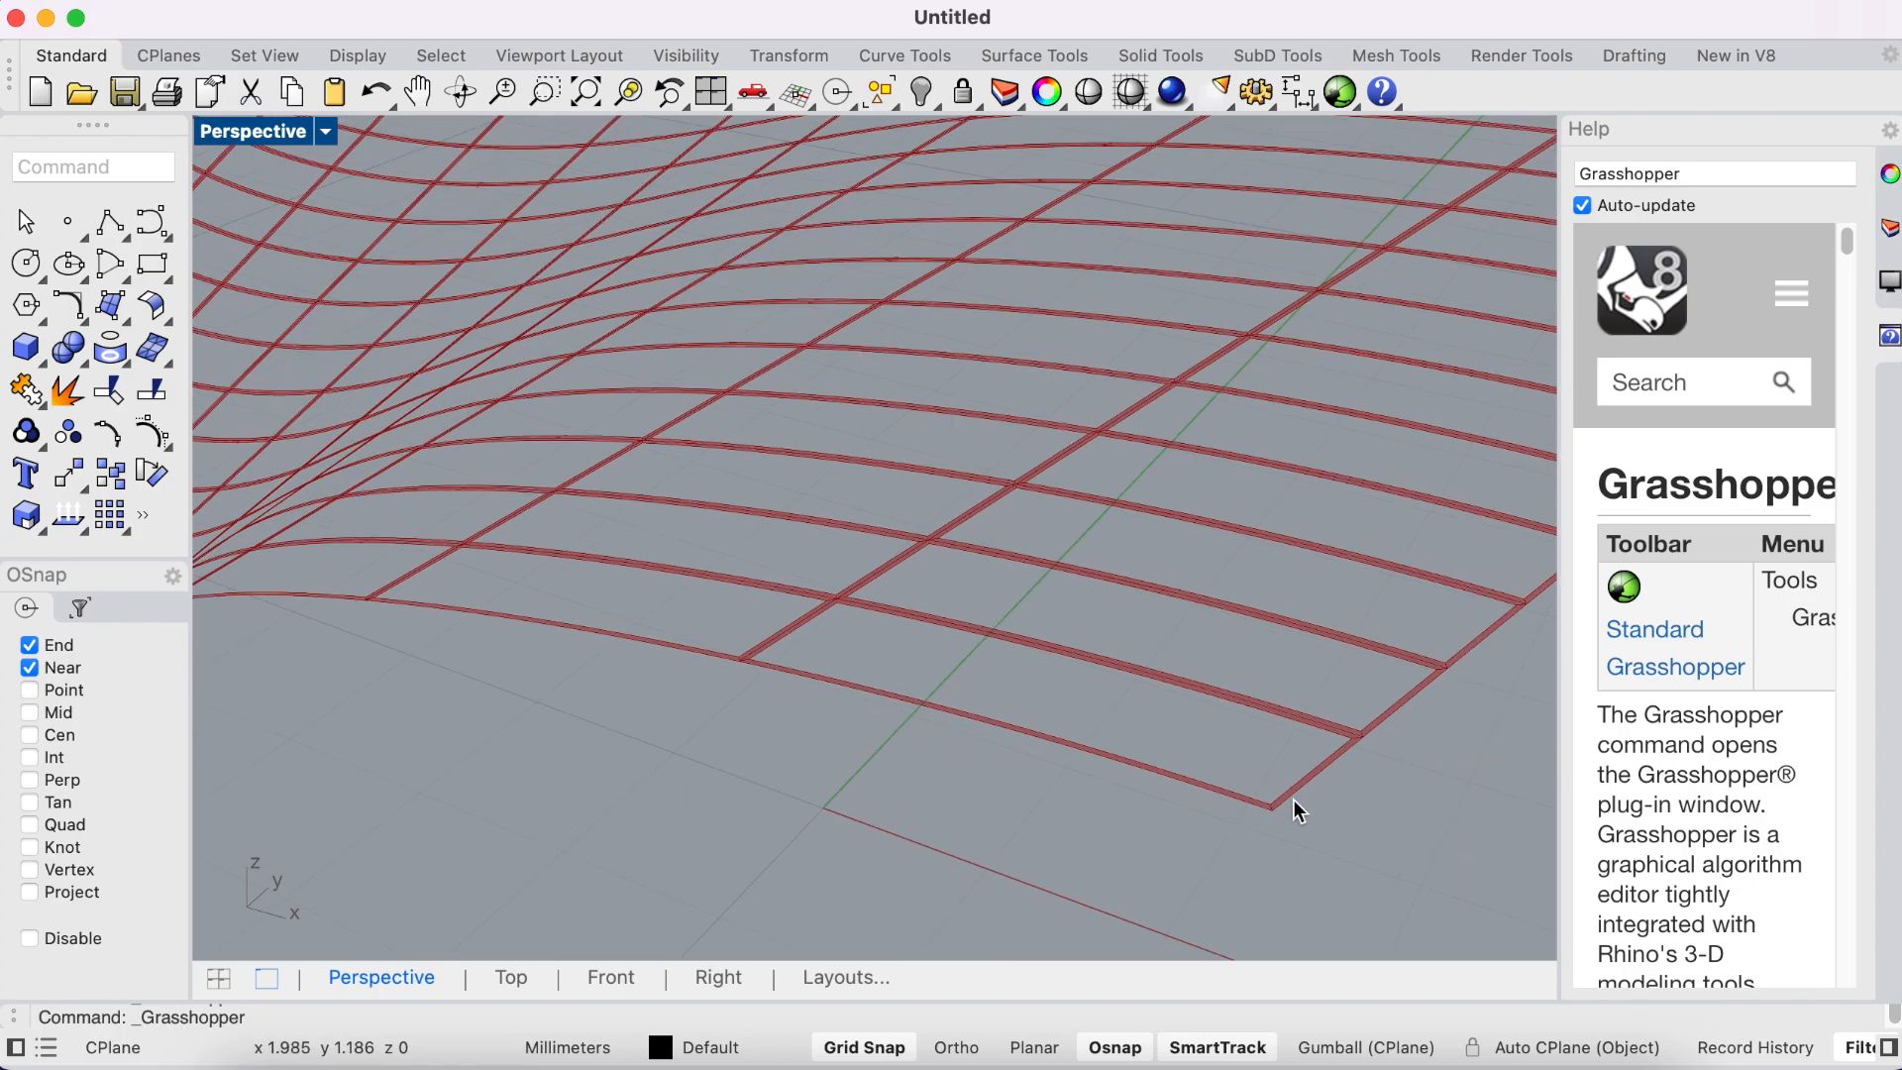
pyautogui.scroll(6, 1298, 810)
pyautogui.scroll(-2, 799, 782)
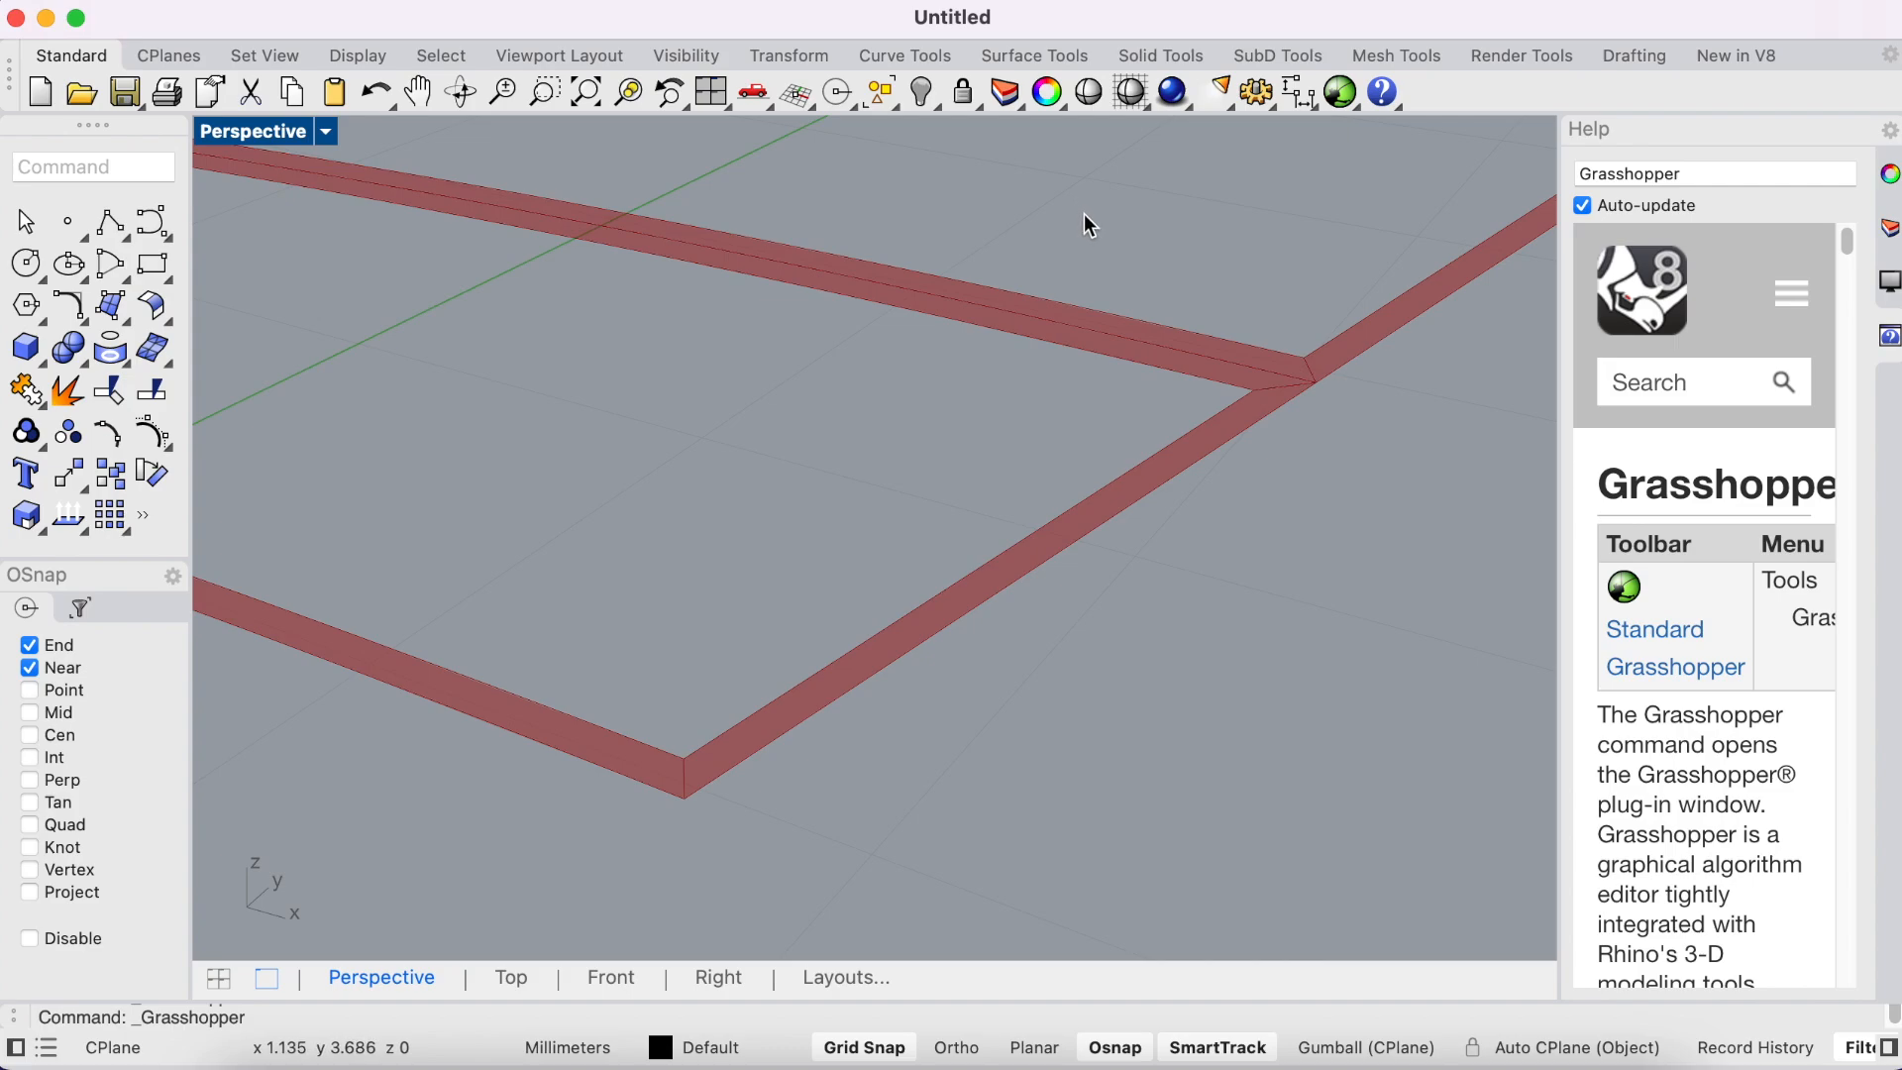
pyautogui.scroll(-3, 1015, 407)
pyautogui.scroll(-10, 1015, 407)
pyautogui.moveTo(753, 344); pyautogui.dragTo(858, 476, button='right')
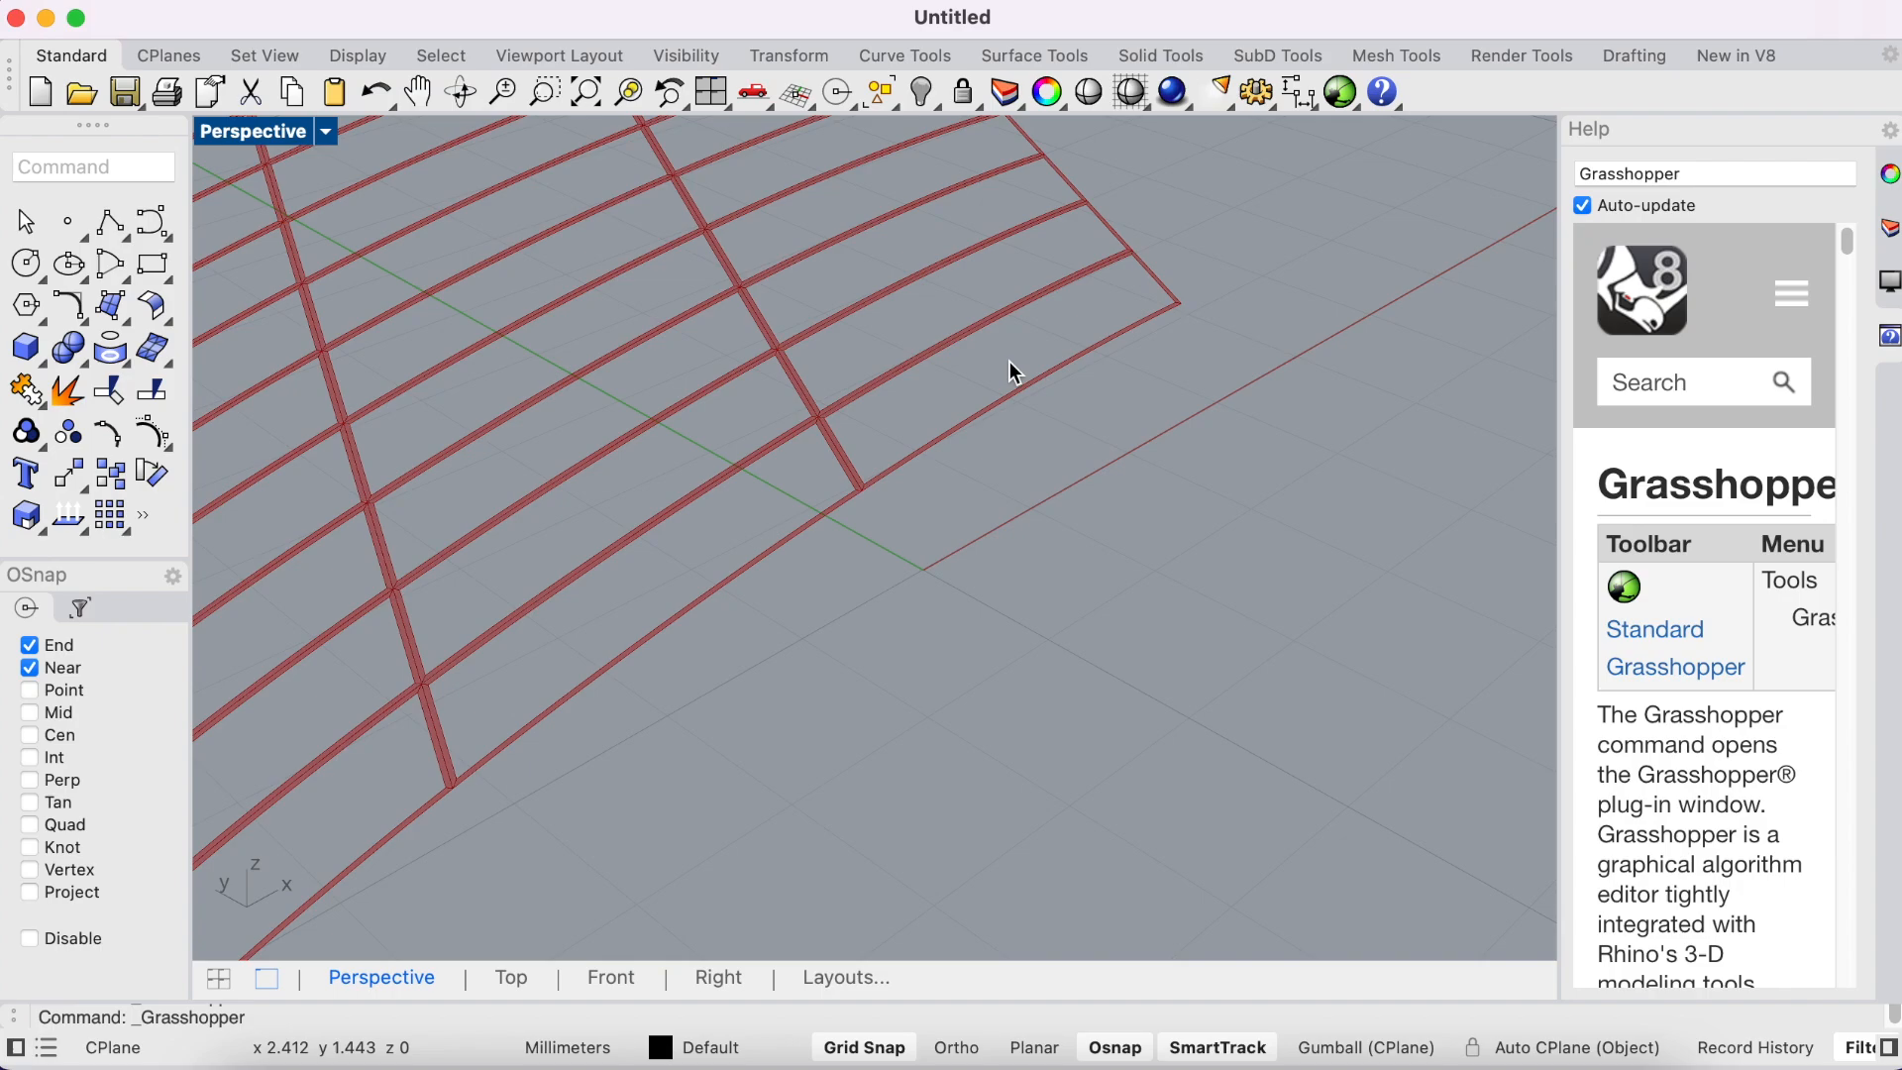
pyautogui.scroll(2, 981, 342)
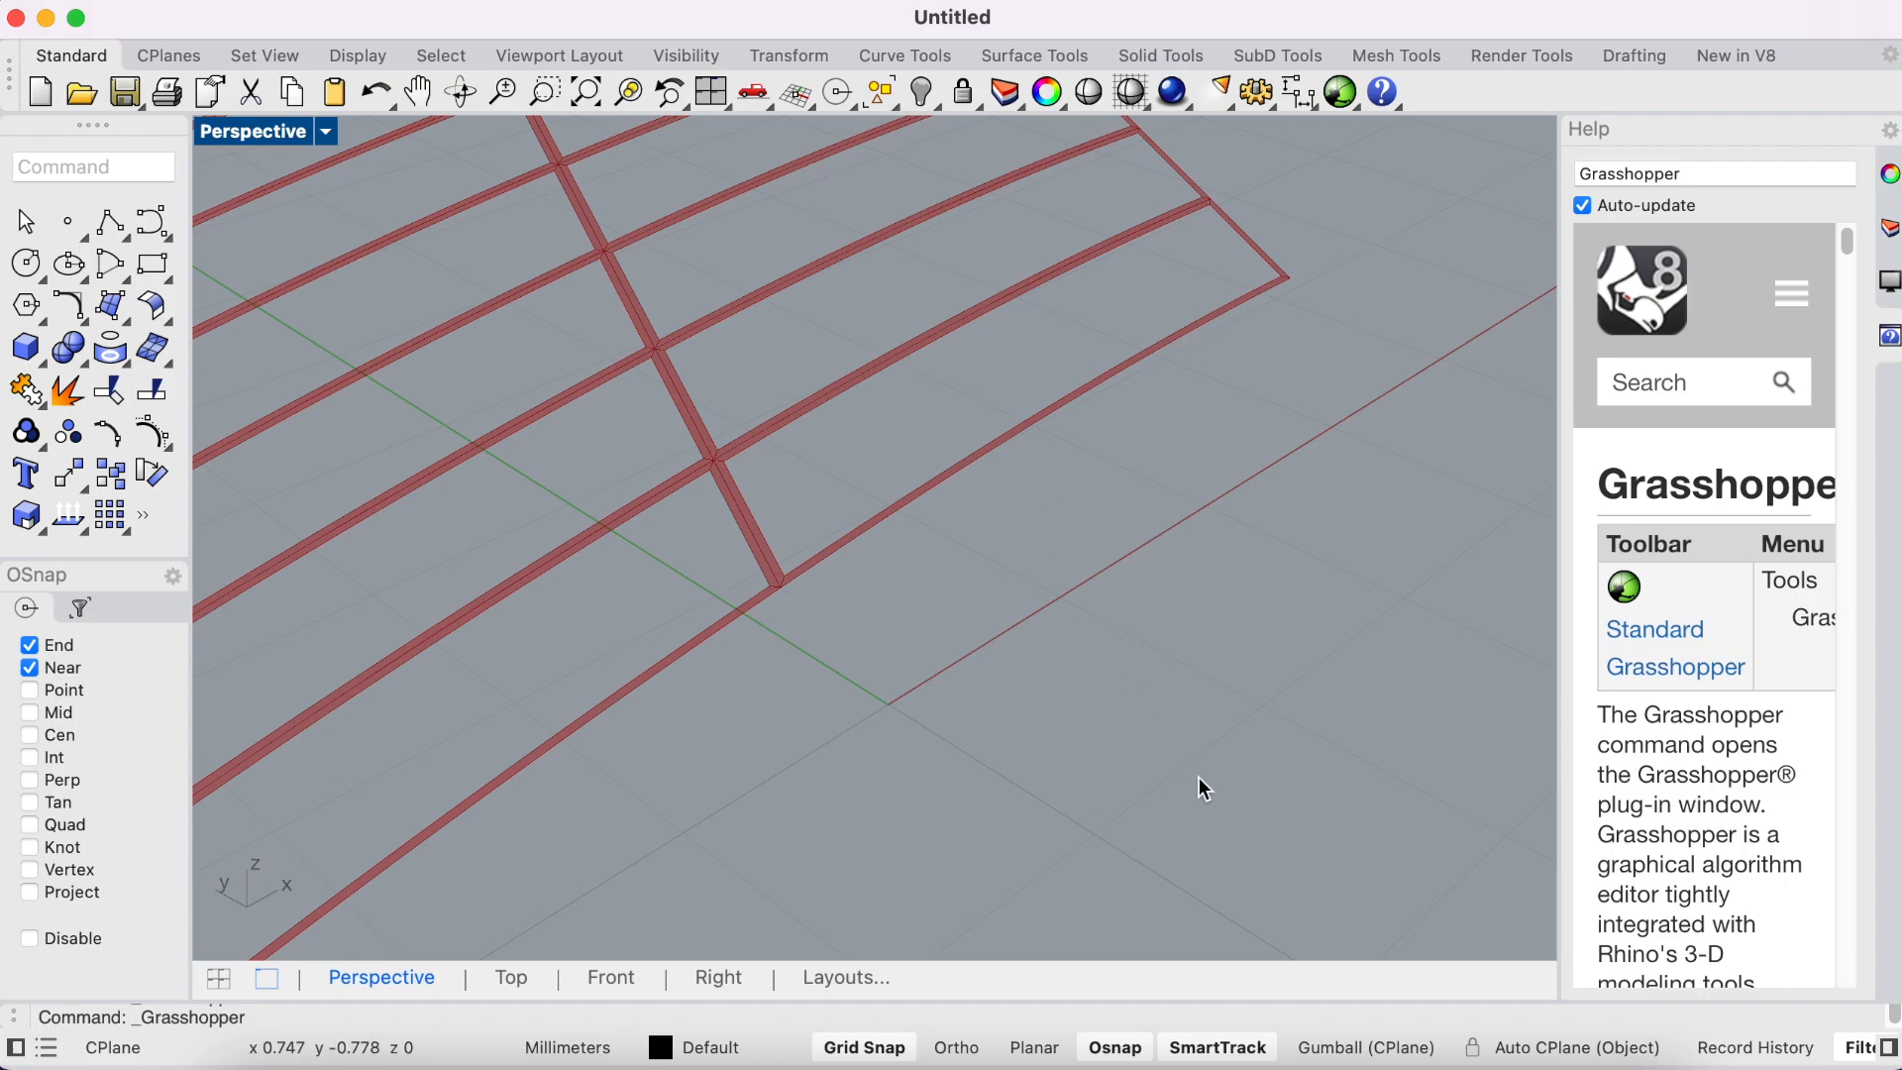
# - Switch to the AREN_400X_Tutorials _Graph document in Google Docs and view the reference image of the waffle-like surface at 150% zoom
pyautogui.click(1276, 1065)
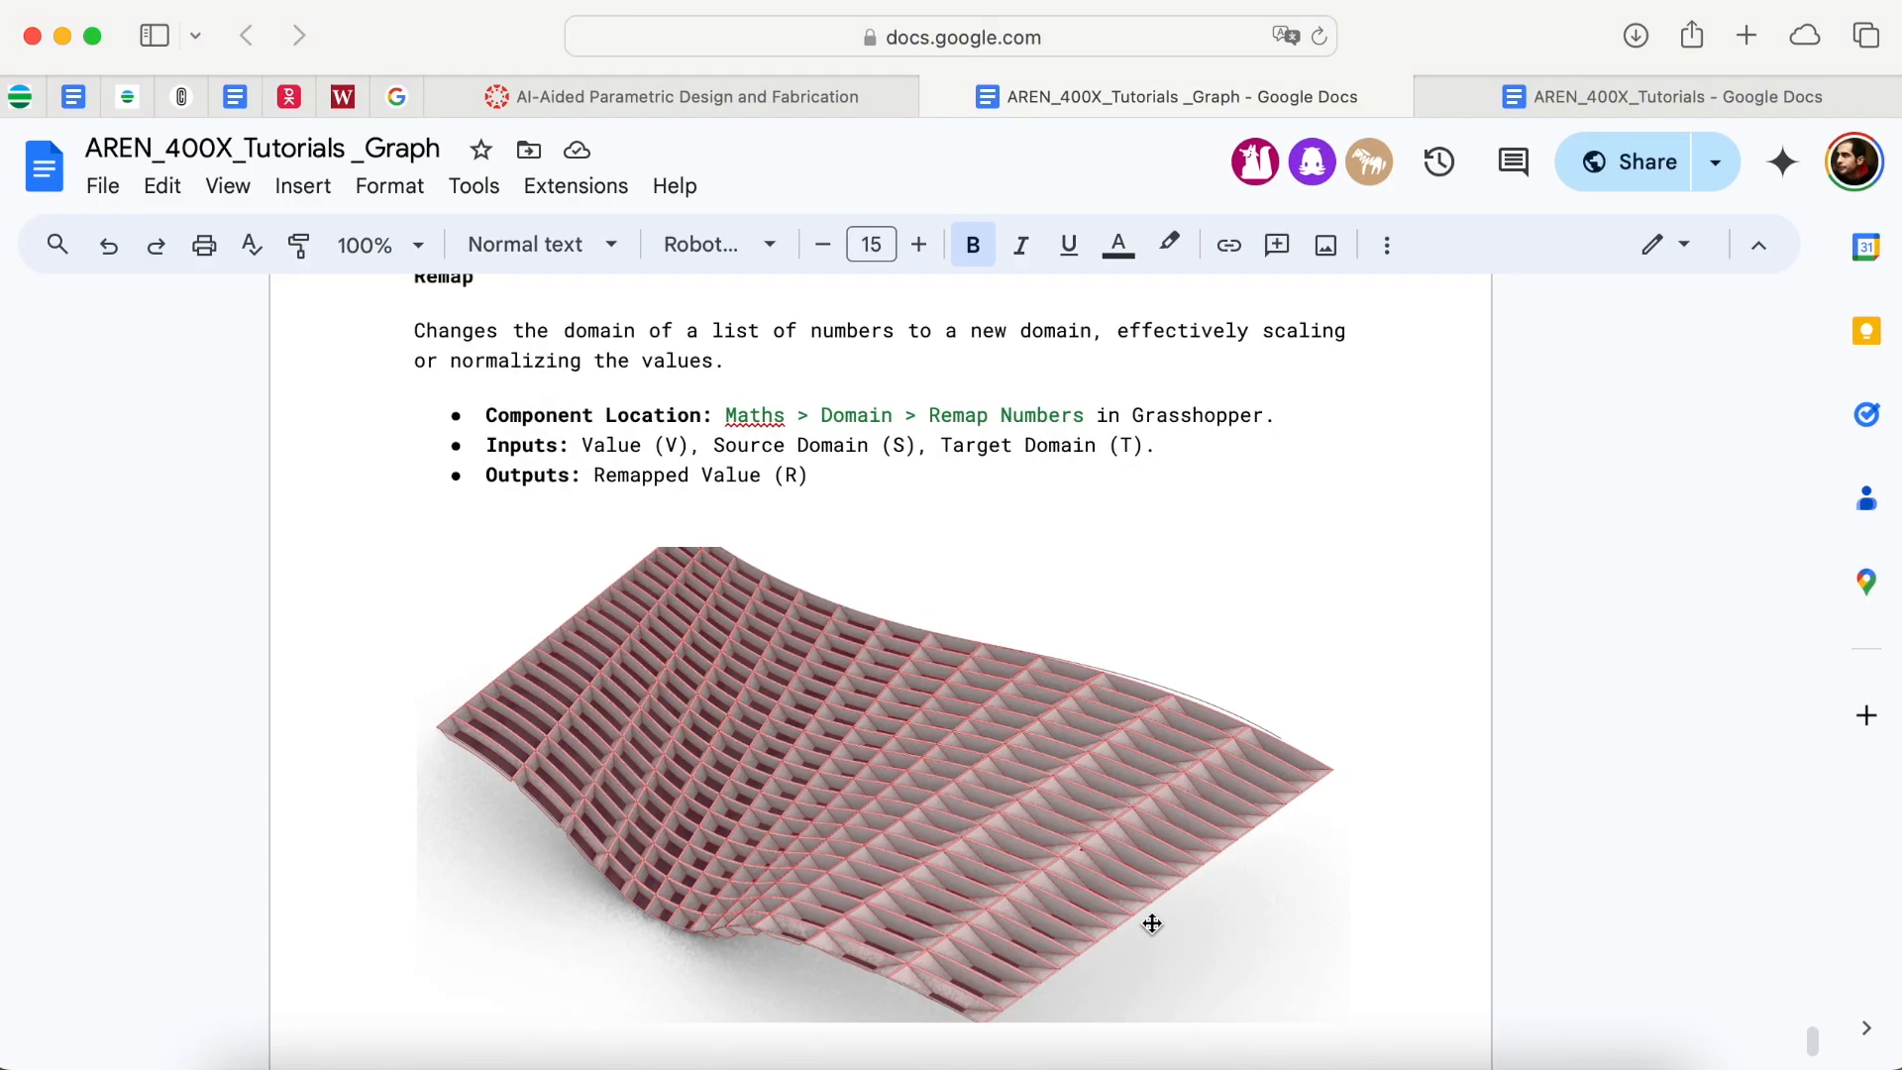
pyautogui.scroll(-3, 1146, 919)
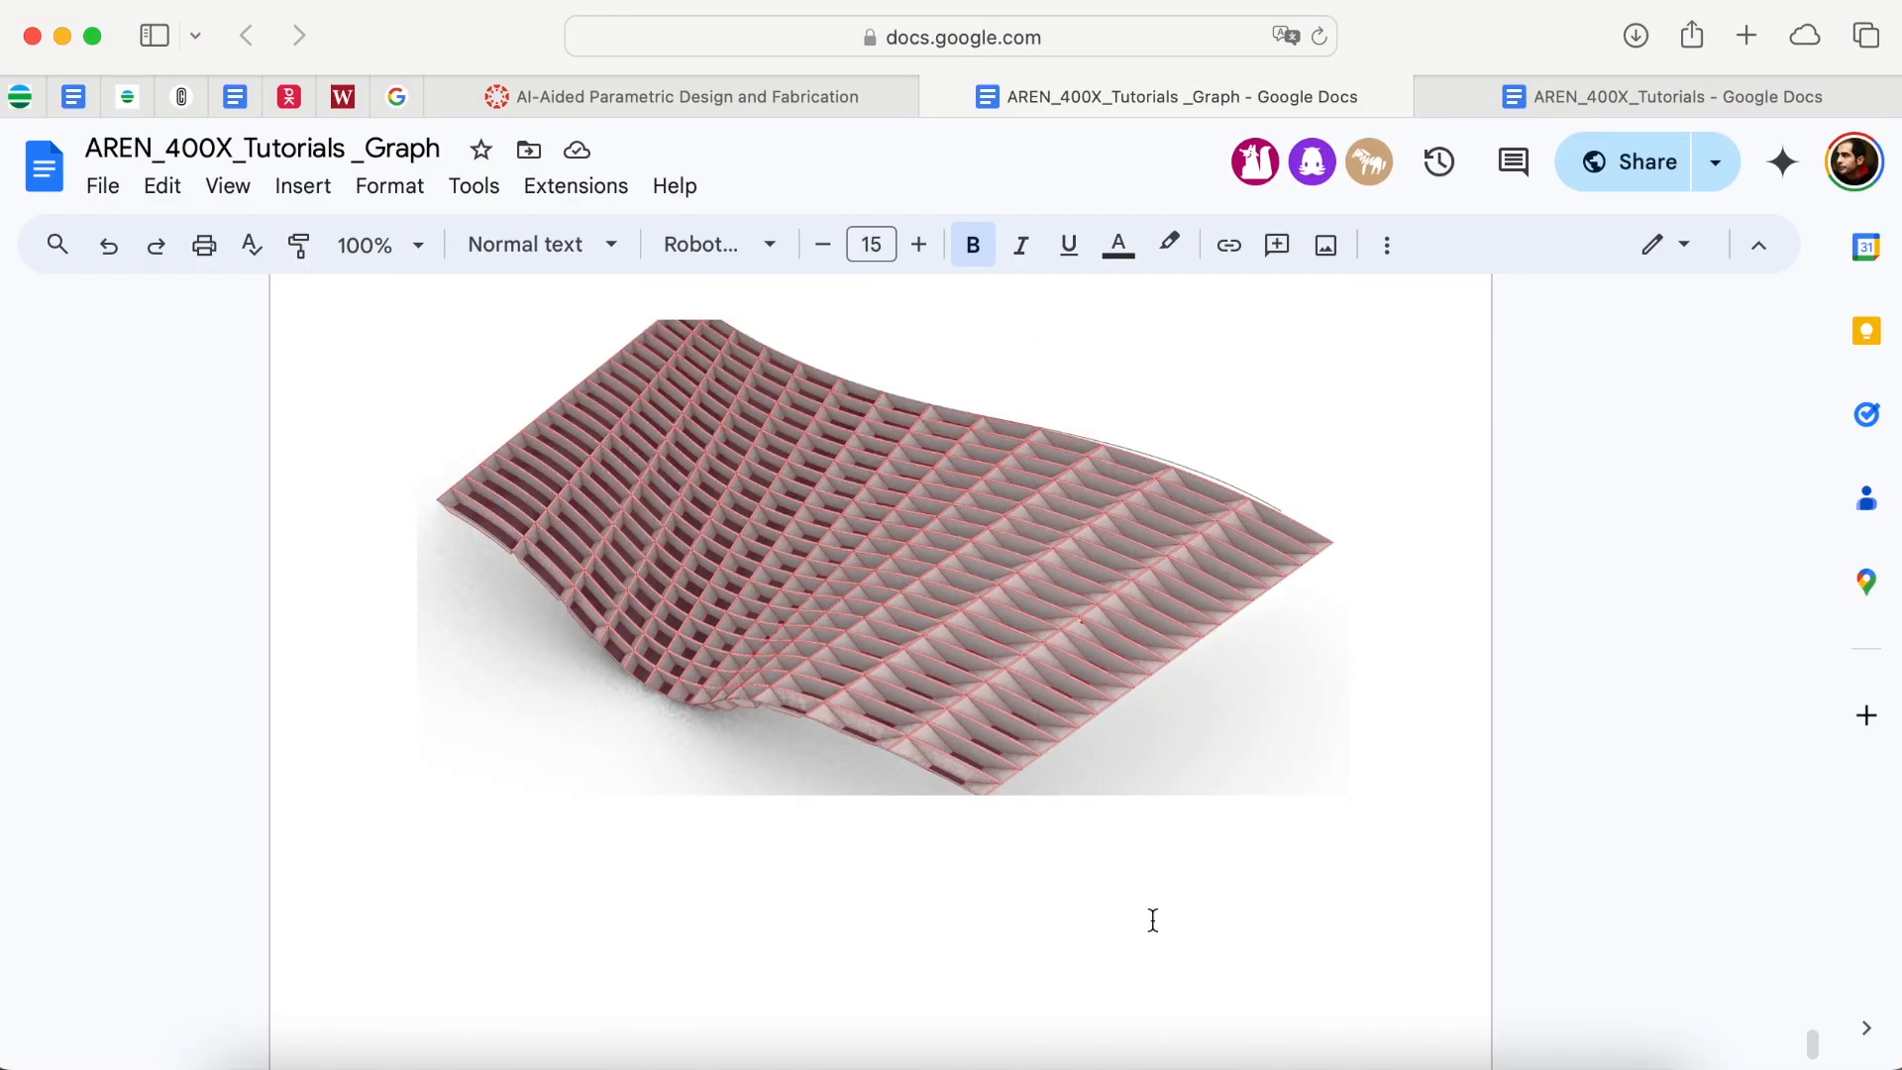
pyautogui.click(420, 248)
pyautogui.click(424, 256)
pyautogui.click(424, 254)
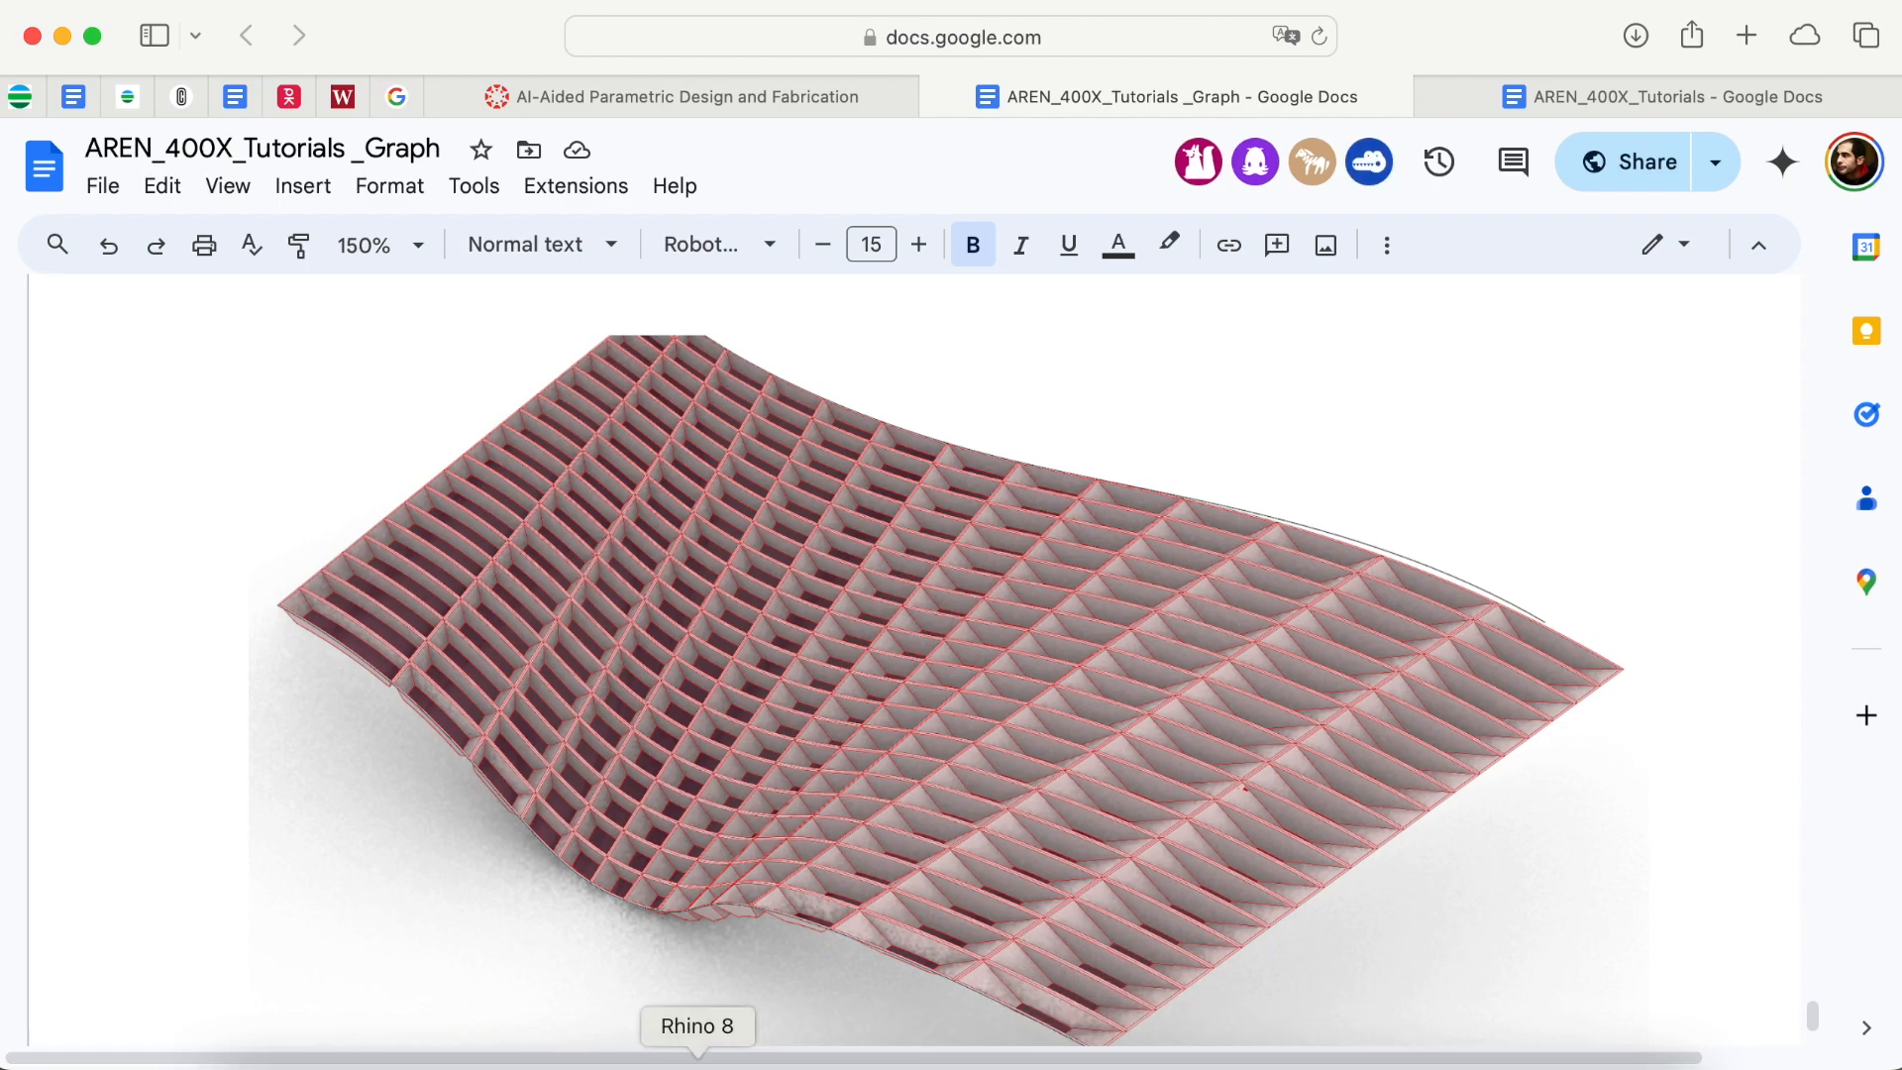
# - Return to the Grasshopper definition in Rhino 8 and move the SubSrf component slightly farther from DeBrep
pyautogui.click(698, 1062)
pyautogui.moveTo(607, 722); pyautogui.dragTo(1212, 735, button='right')
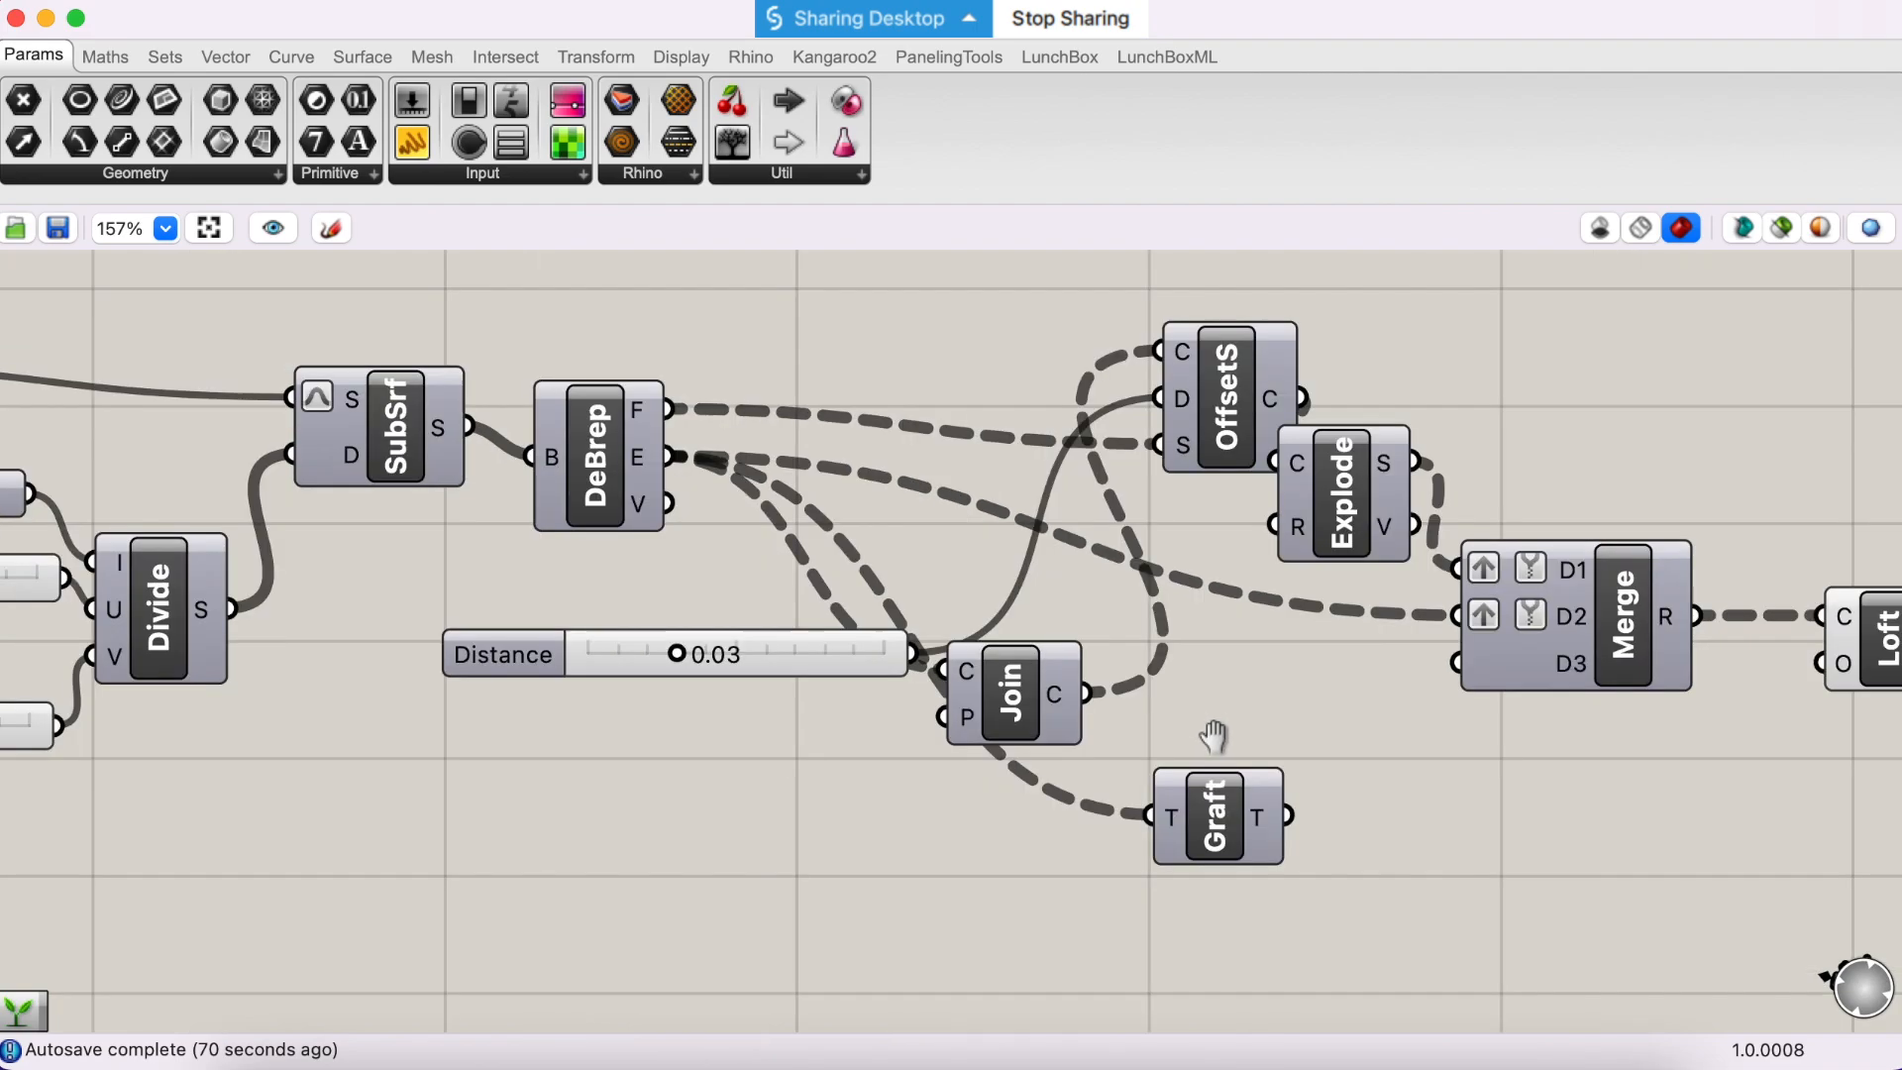
pyautogui.scroll(-1, 687, 693)
pyautogui.moveTo(688, 693); pyautogui.dragTo(907, 738, button='right')
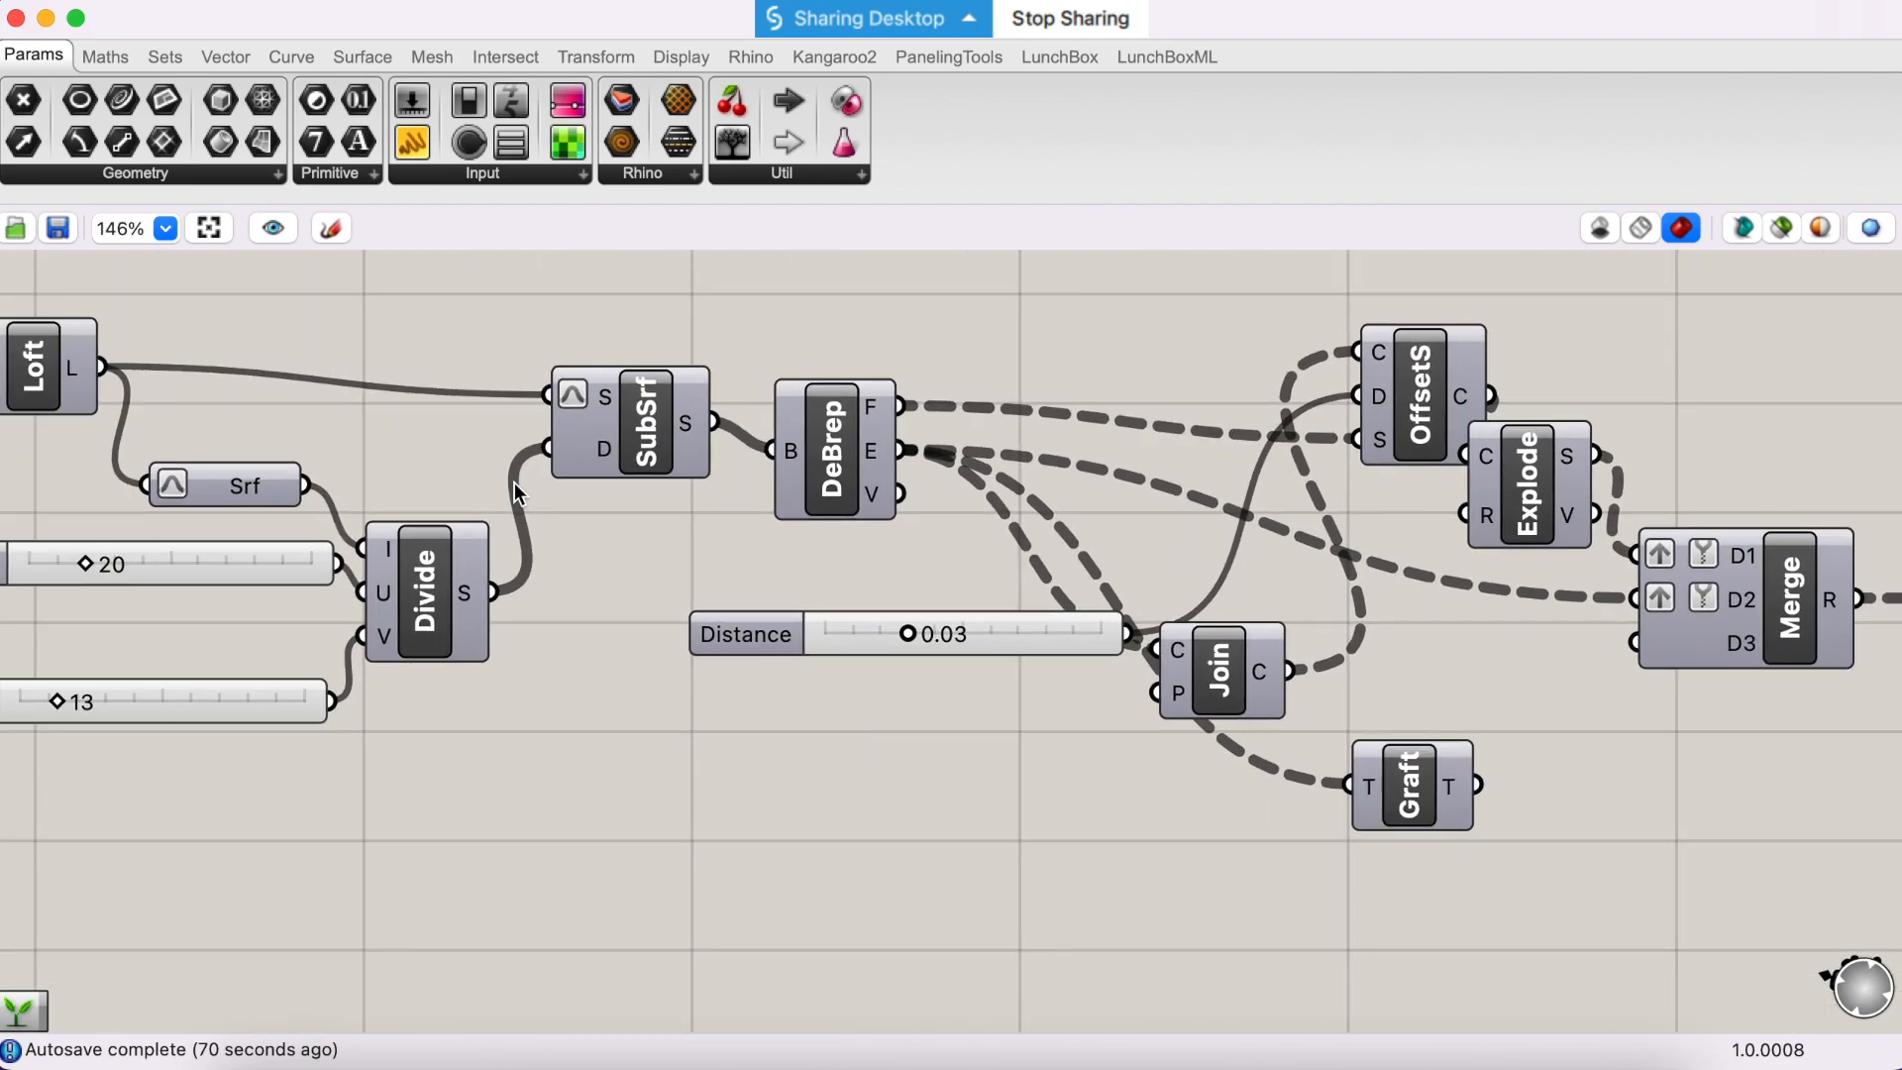
pyautogui.moveTo(627, 443); pyautogui.dragTo(593, 426)
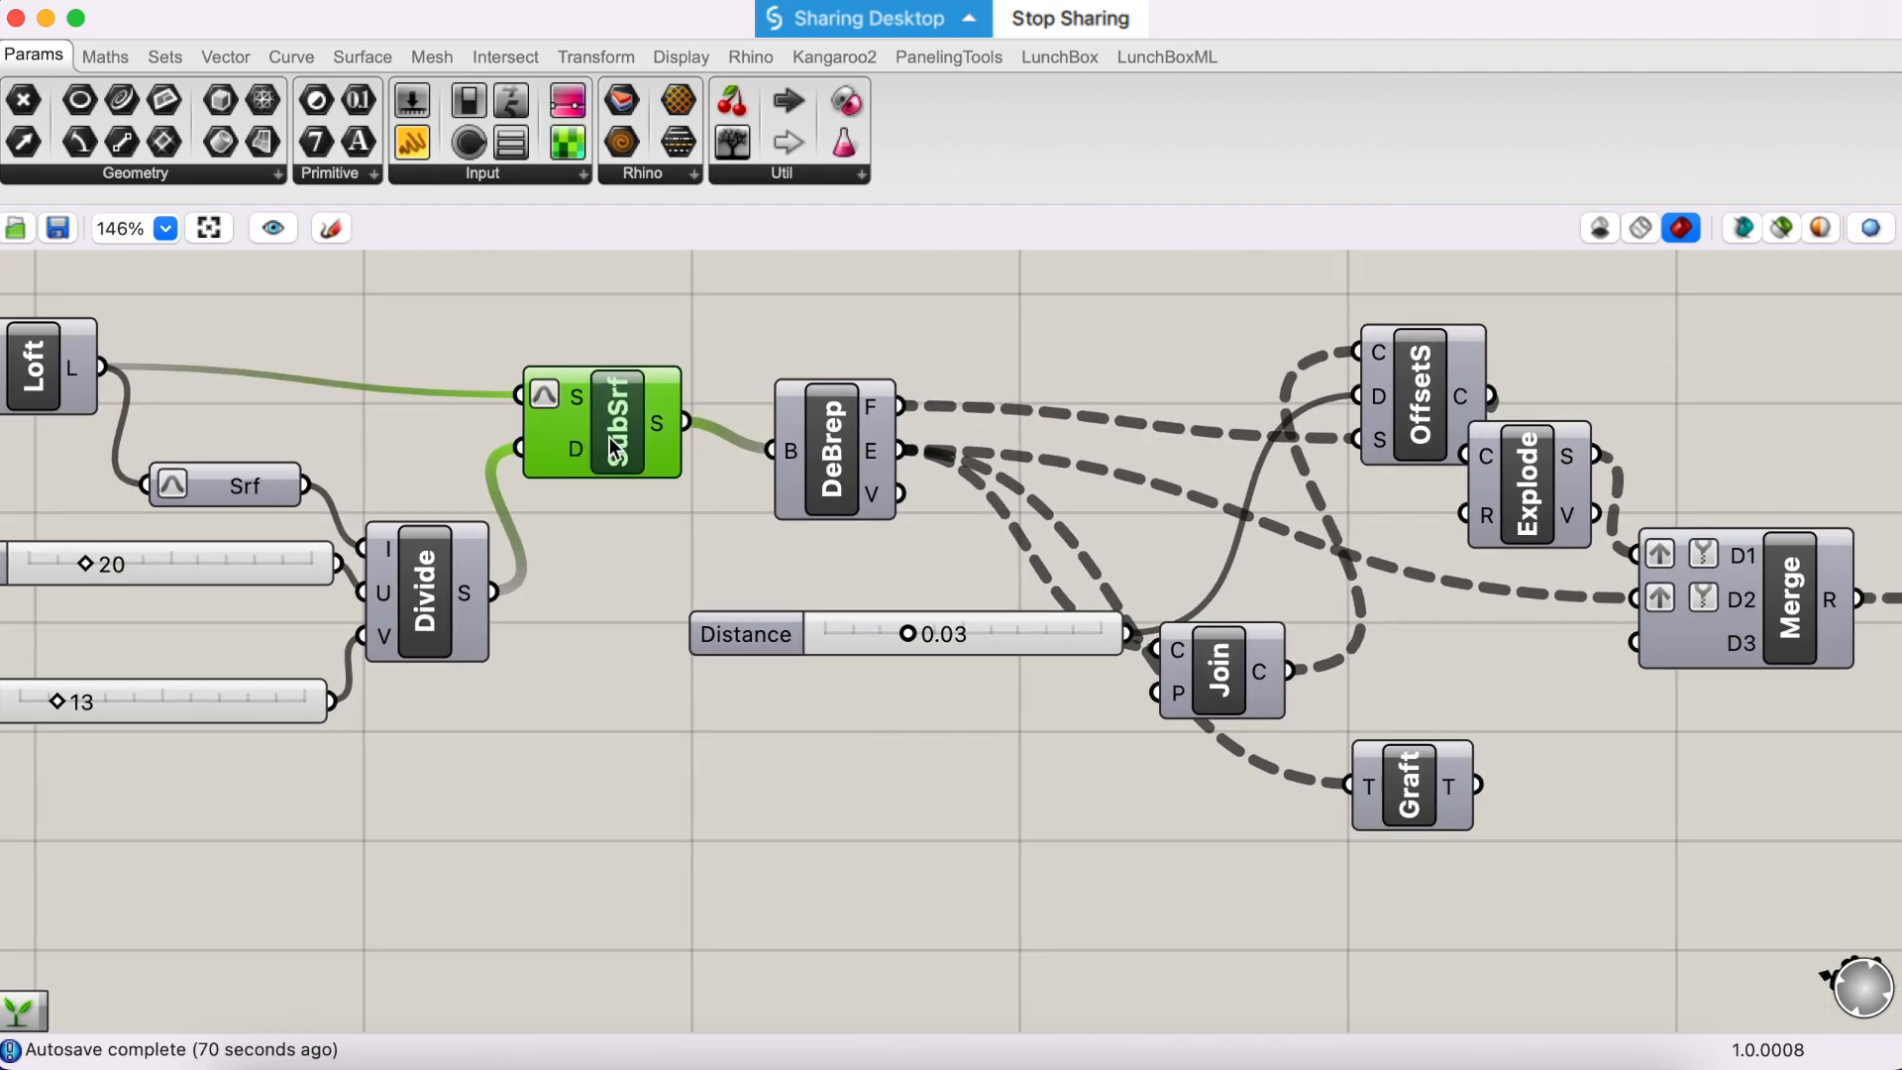
pyautogui.moveTo(807, 826); pyautogui.dragTo(553, 792, button='right')
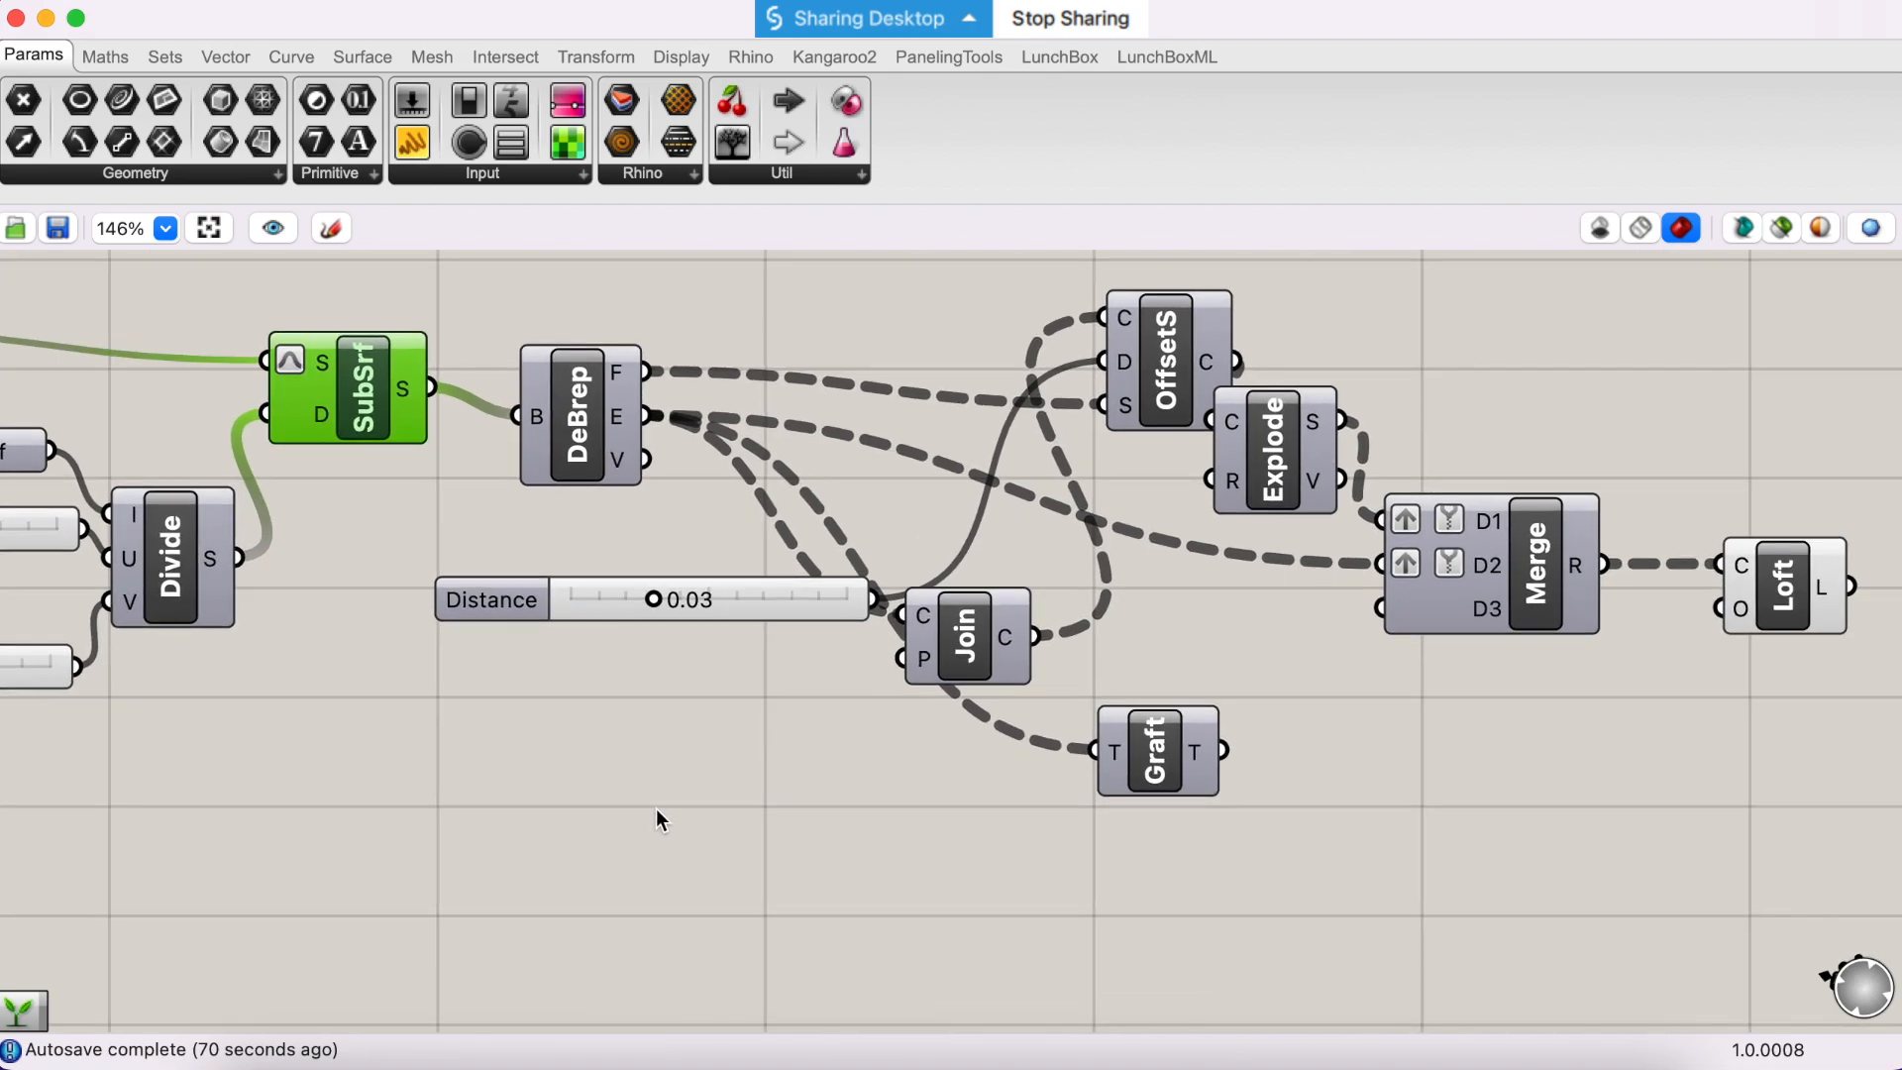
pyautogui.scroll(-1, 655, 808)
# - Add an Evaluate Surface component and place it in the empty area below Merge
pyautogui.doubleClick(1476, 871)
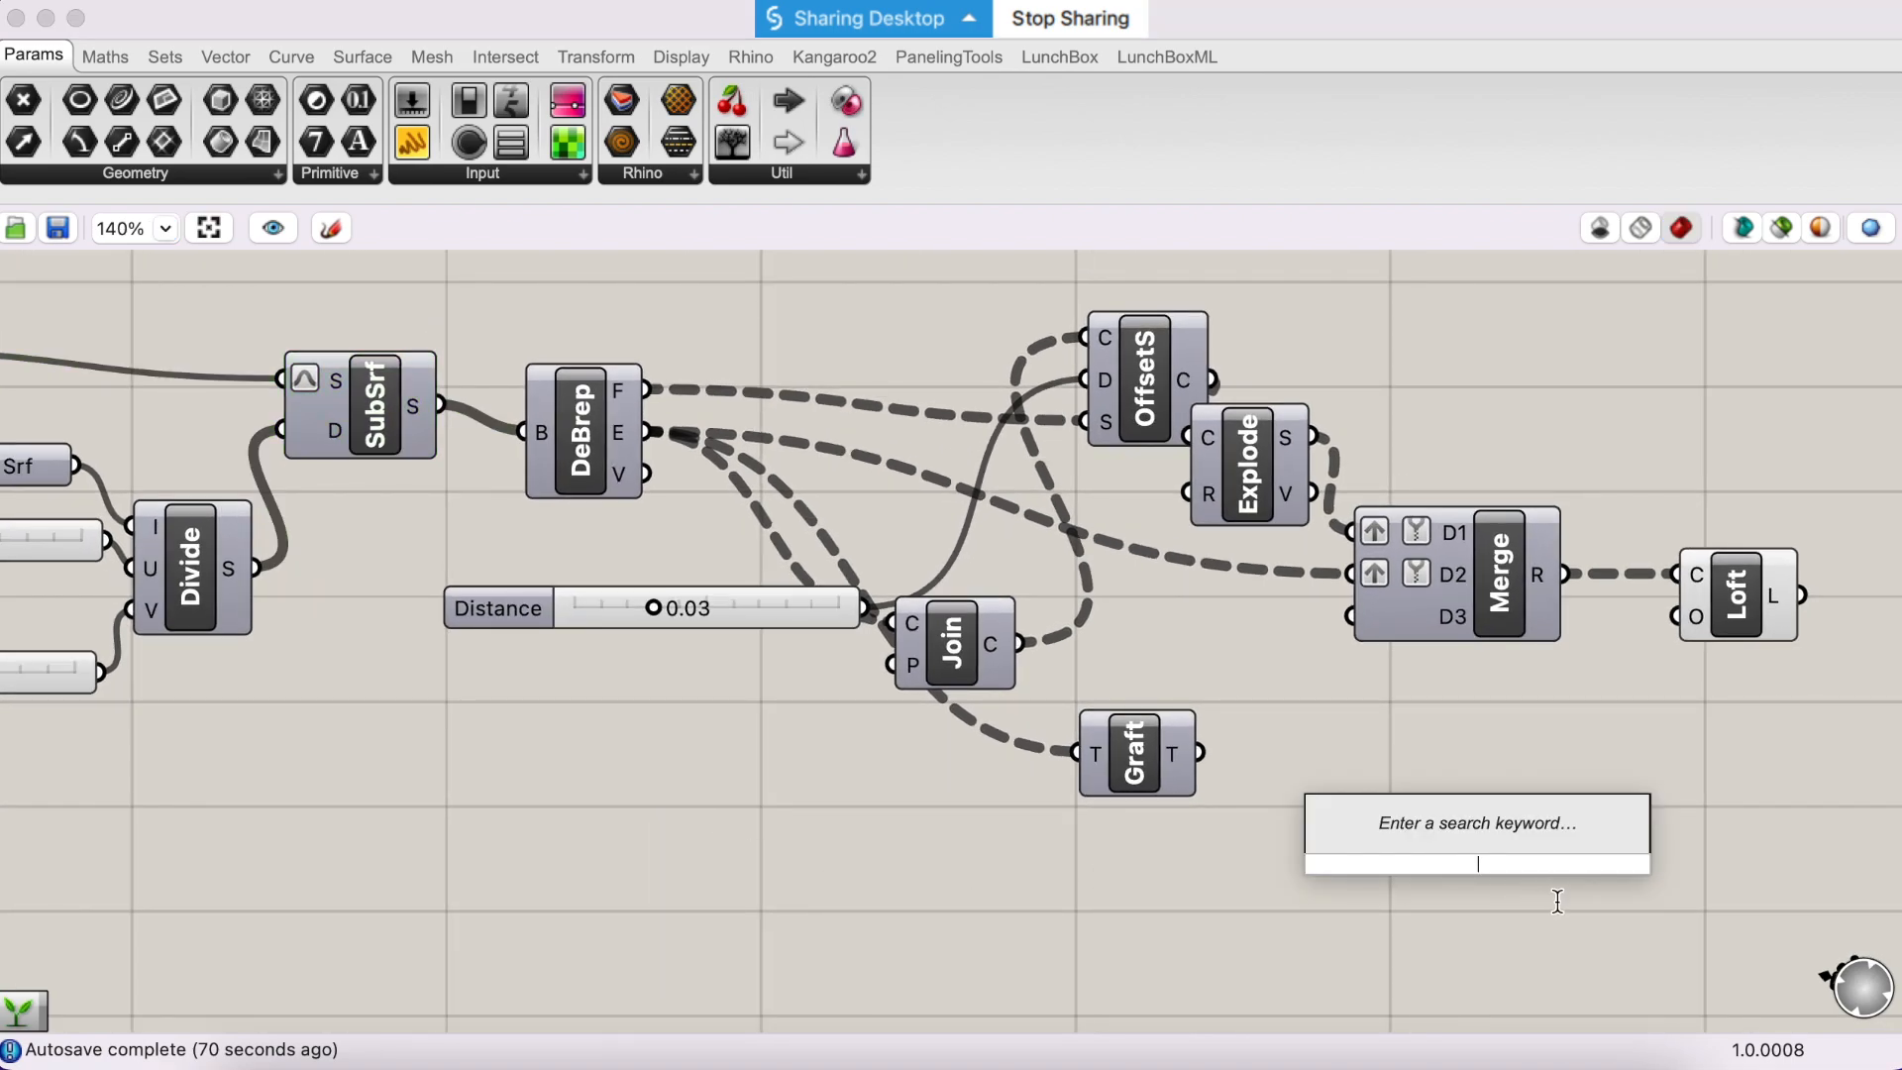
pyautogui.write('e')
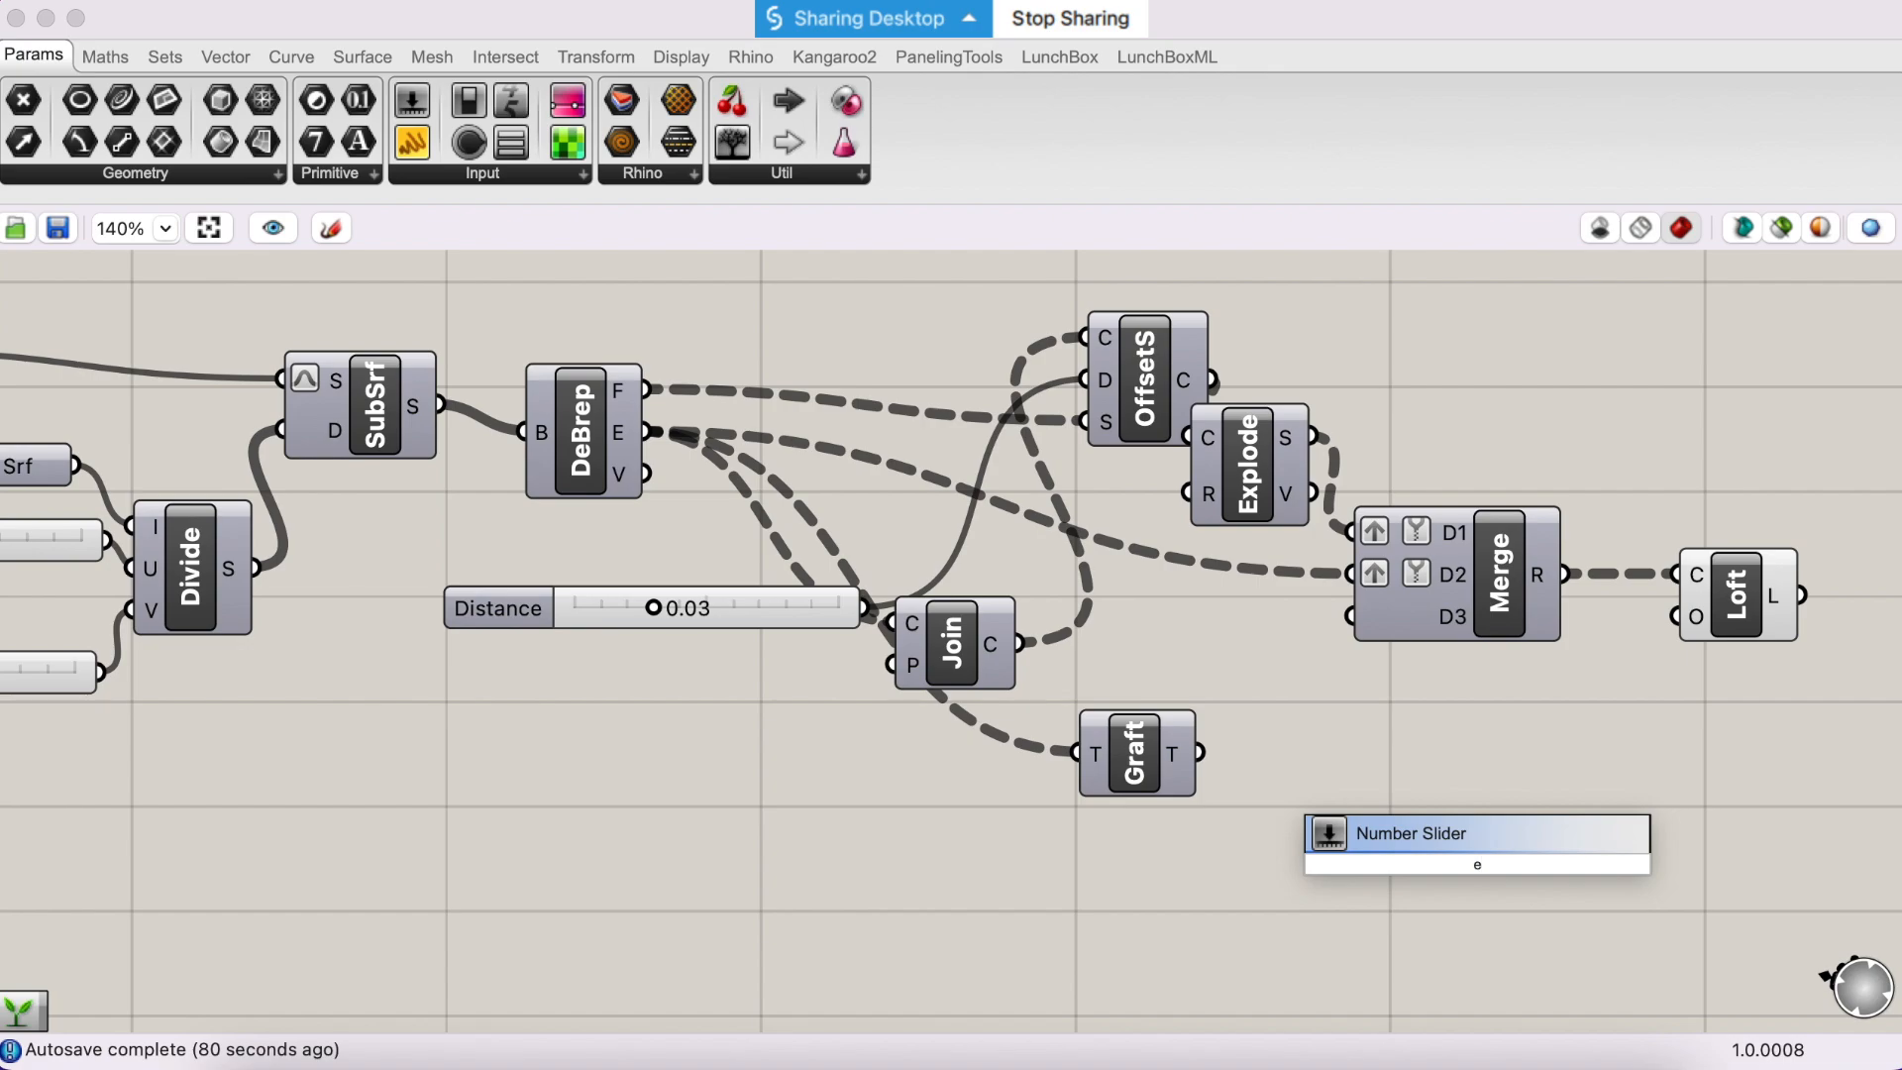
pyautogui.write('va')
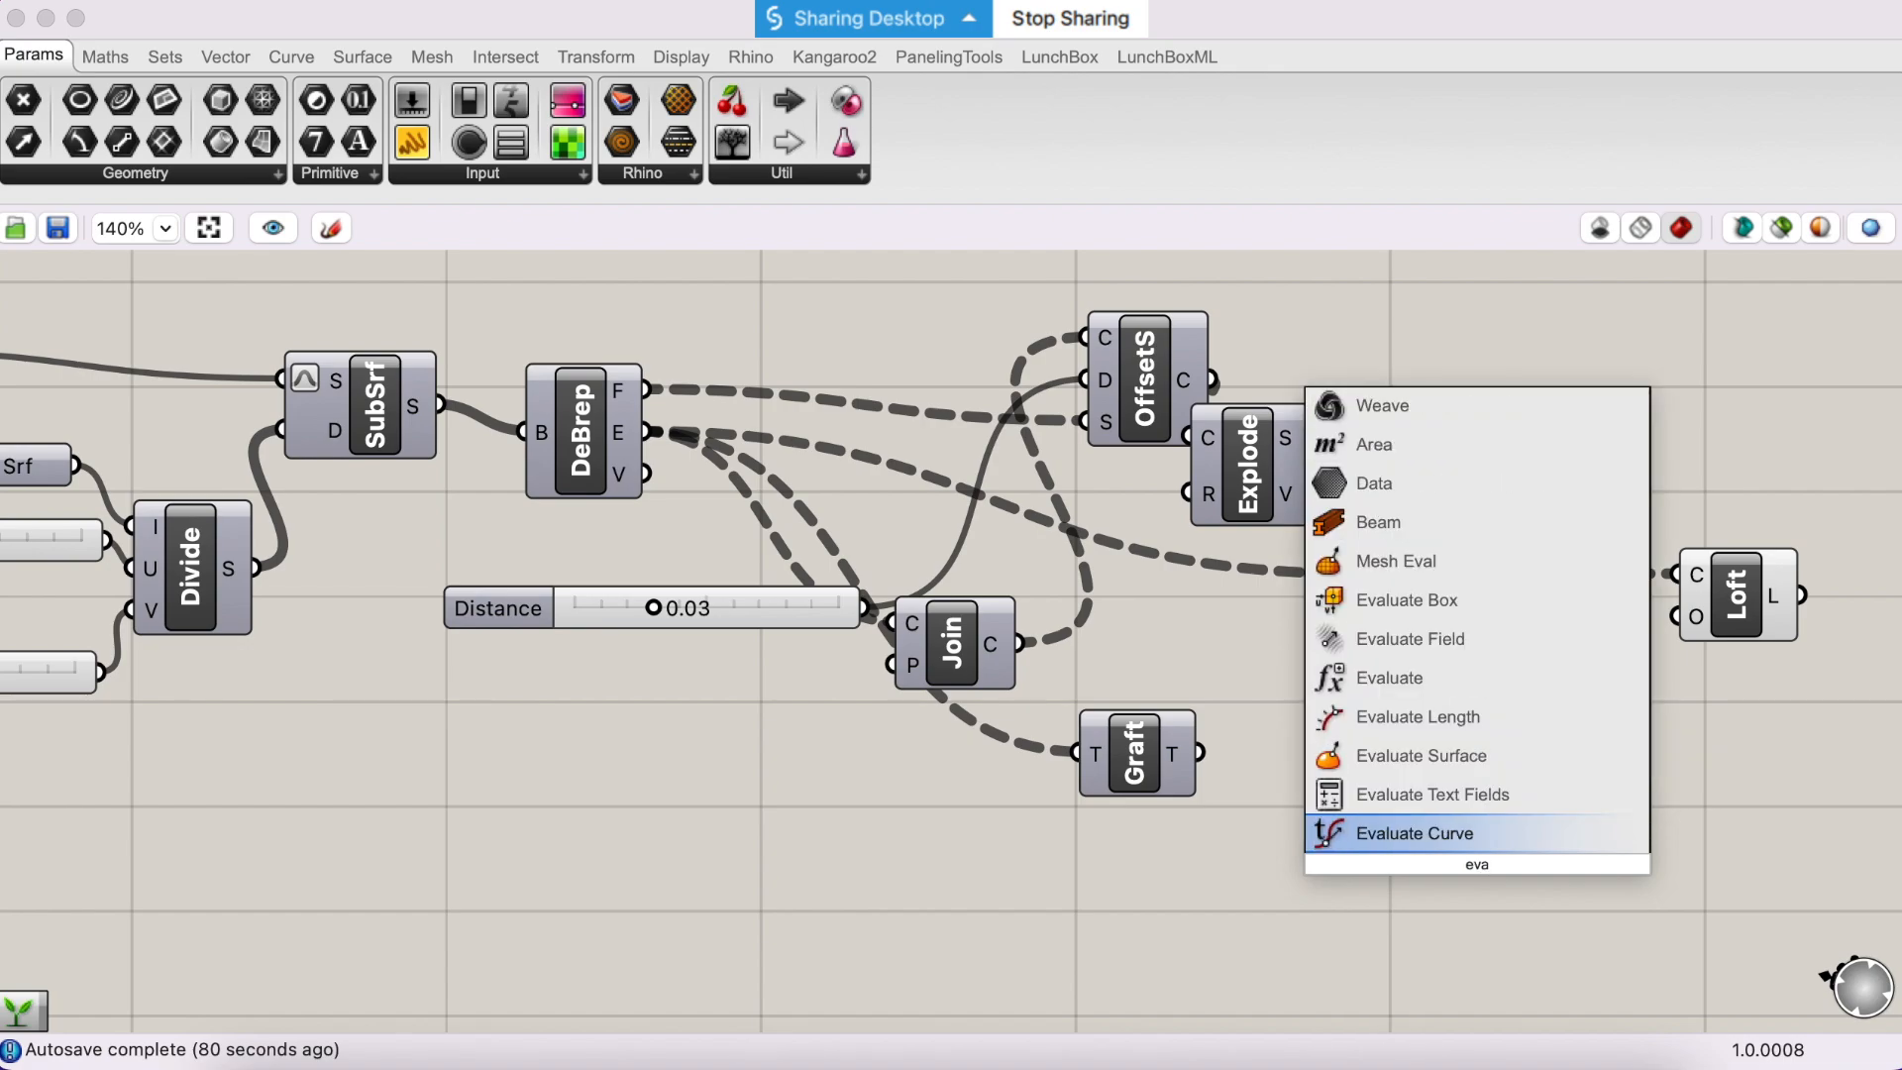
pyautogui.click(1454, 754)
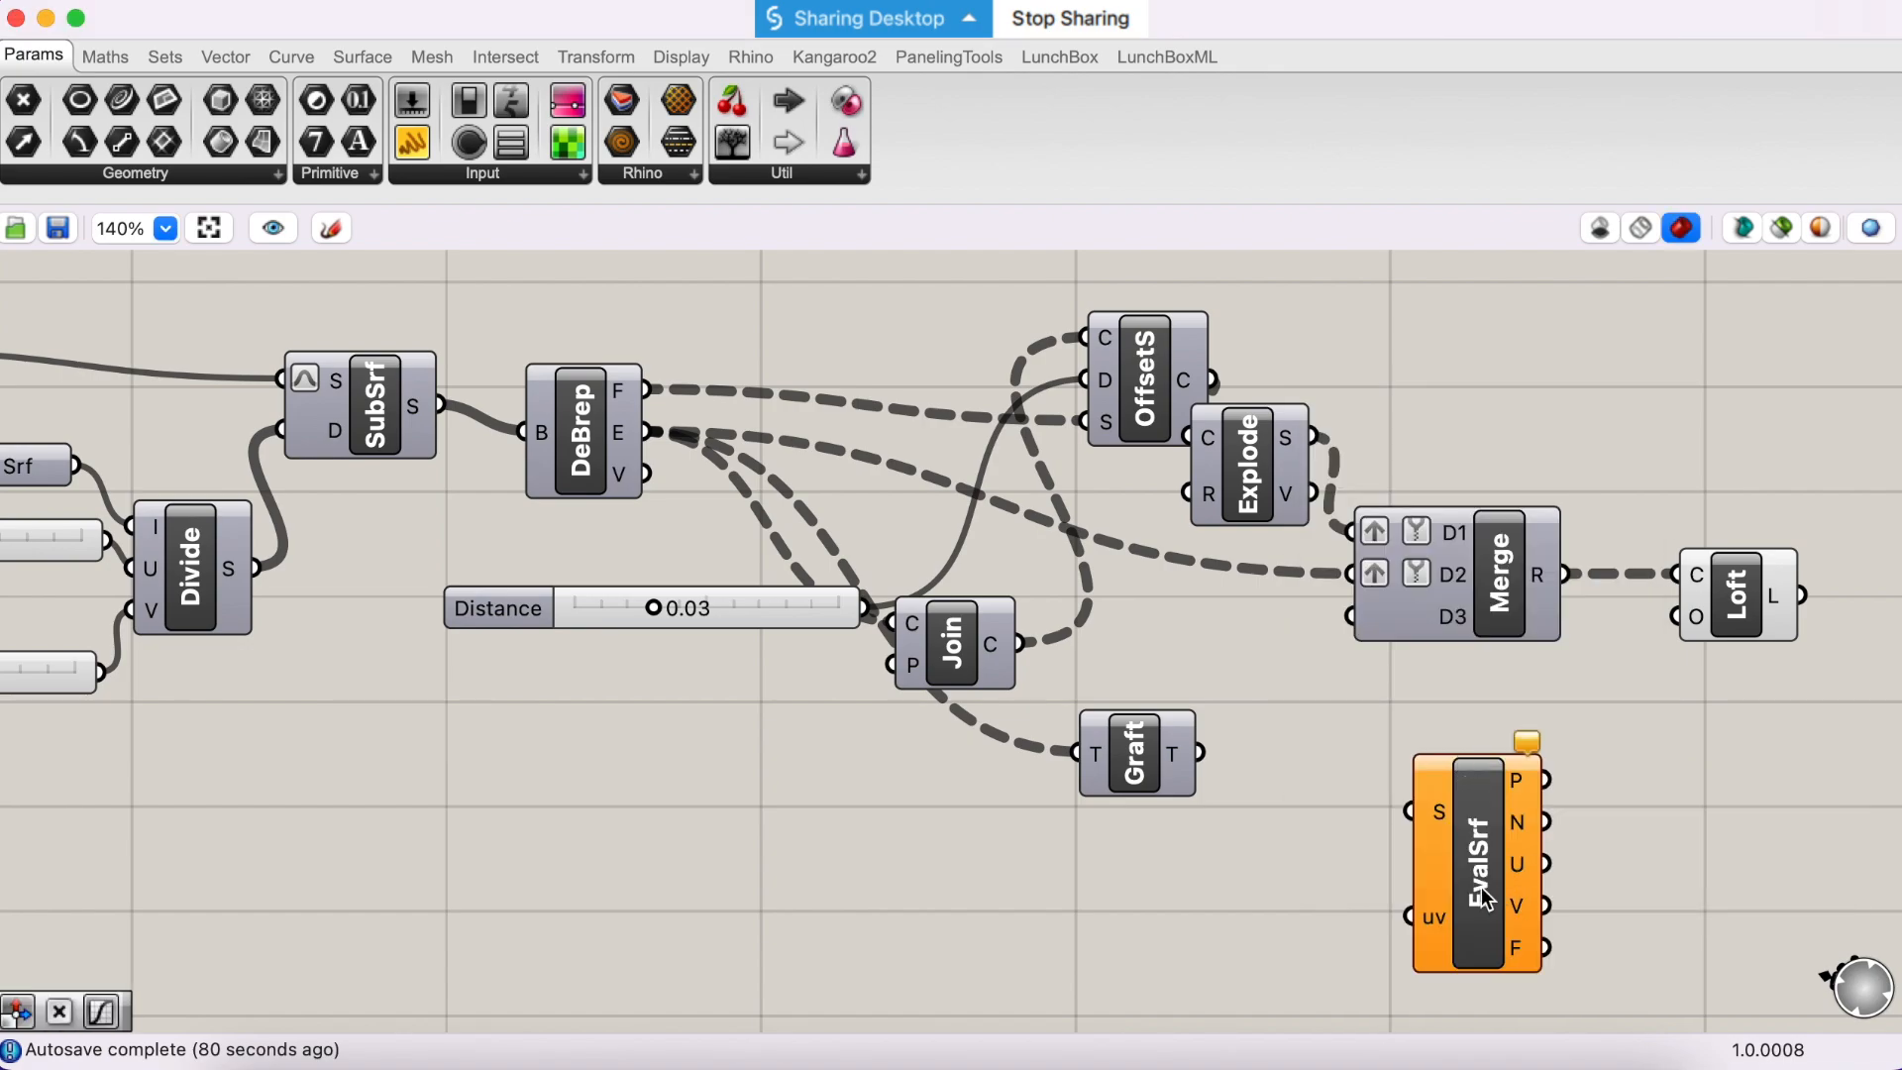
pyautogui.click(1541, 907)
pyautogui.moveTo(1541, 906); pyautogui.dragTo(1551, 909)
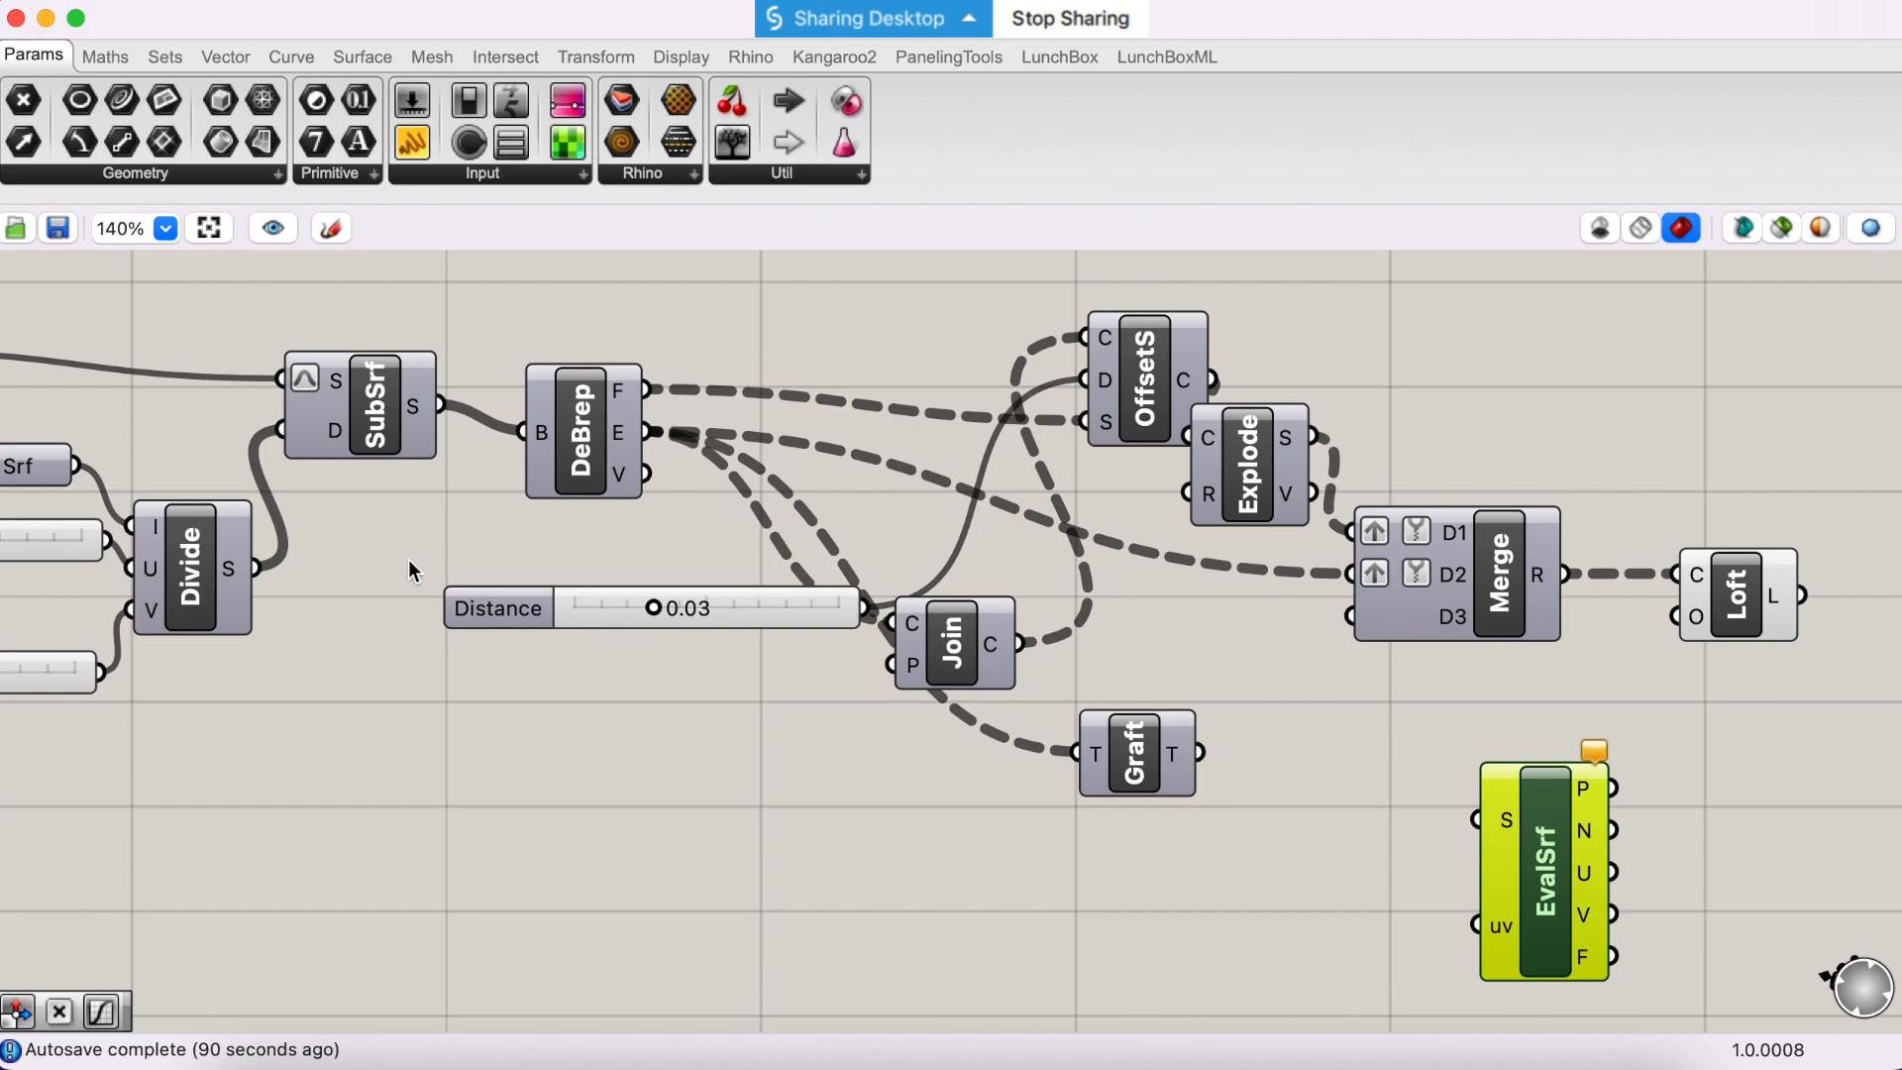
# - Move SubSrf up slightly, add a Surface parameter above DeBrep, and connect SubSrf's S output to it
pyautogui.moveTo(363, 426); pyautogui.dragTo(329, 398)
pyautogui.doubleClick(523, 300)
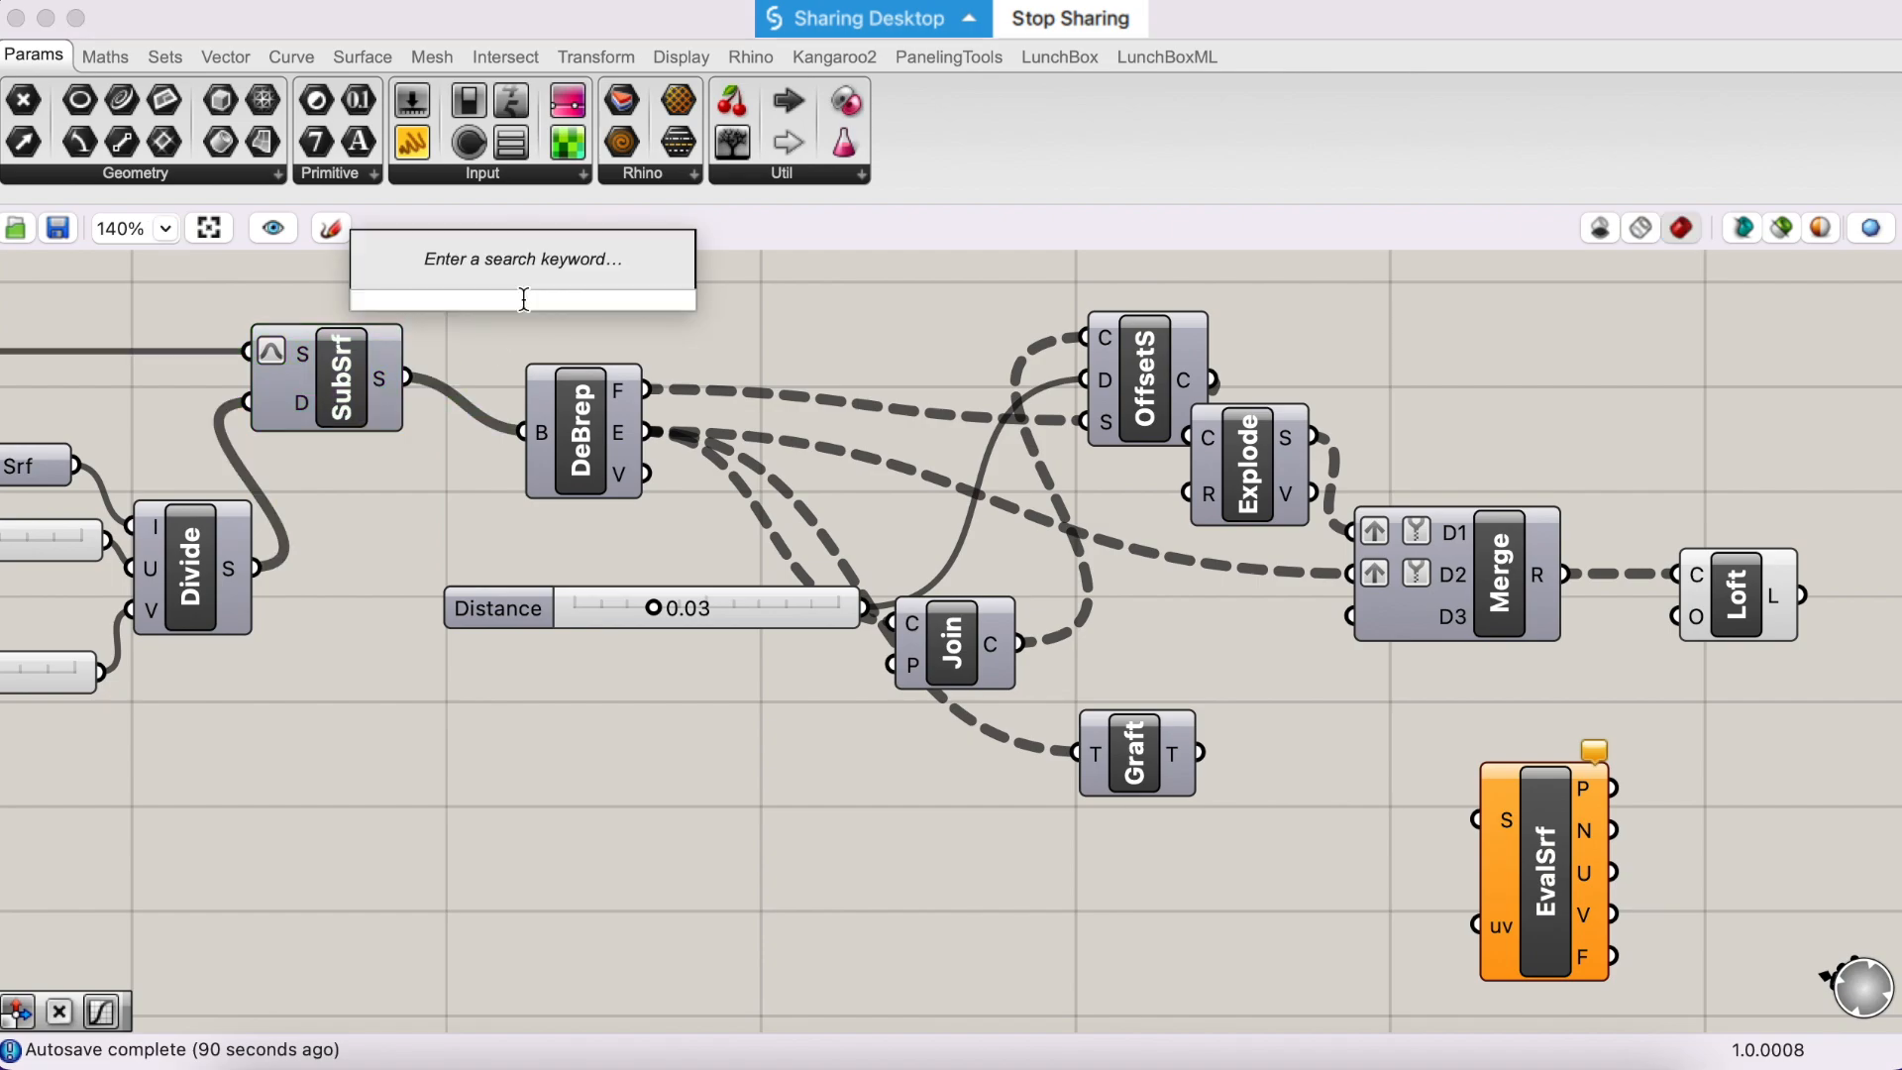
pyautogui.write('su')
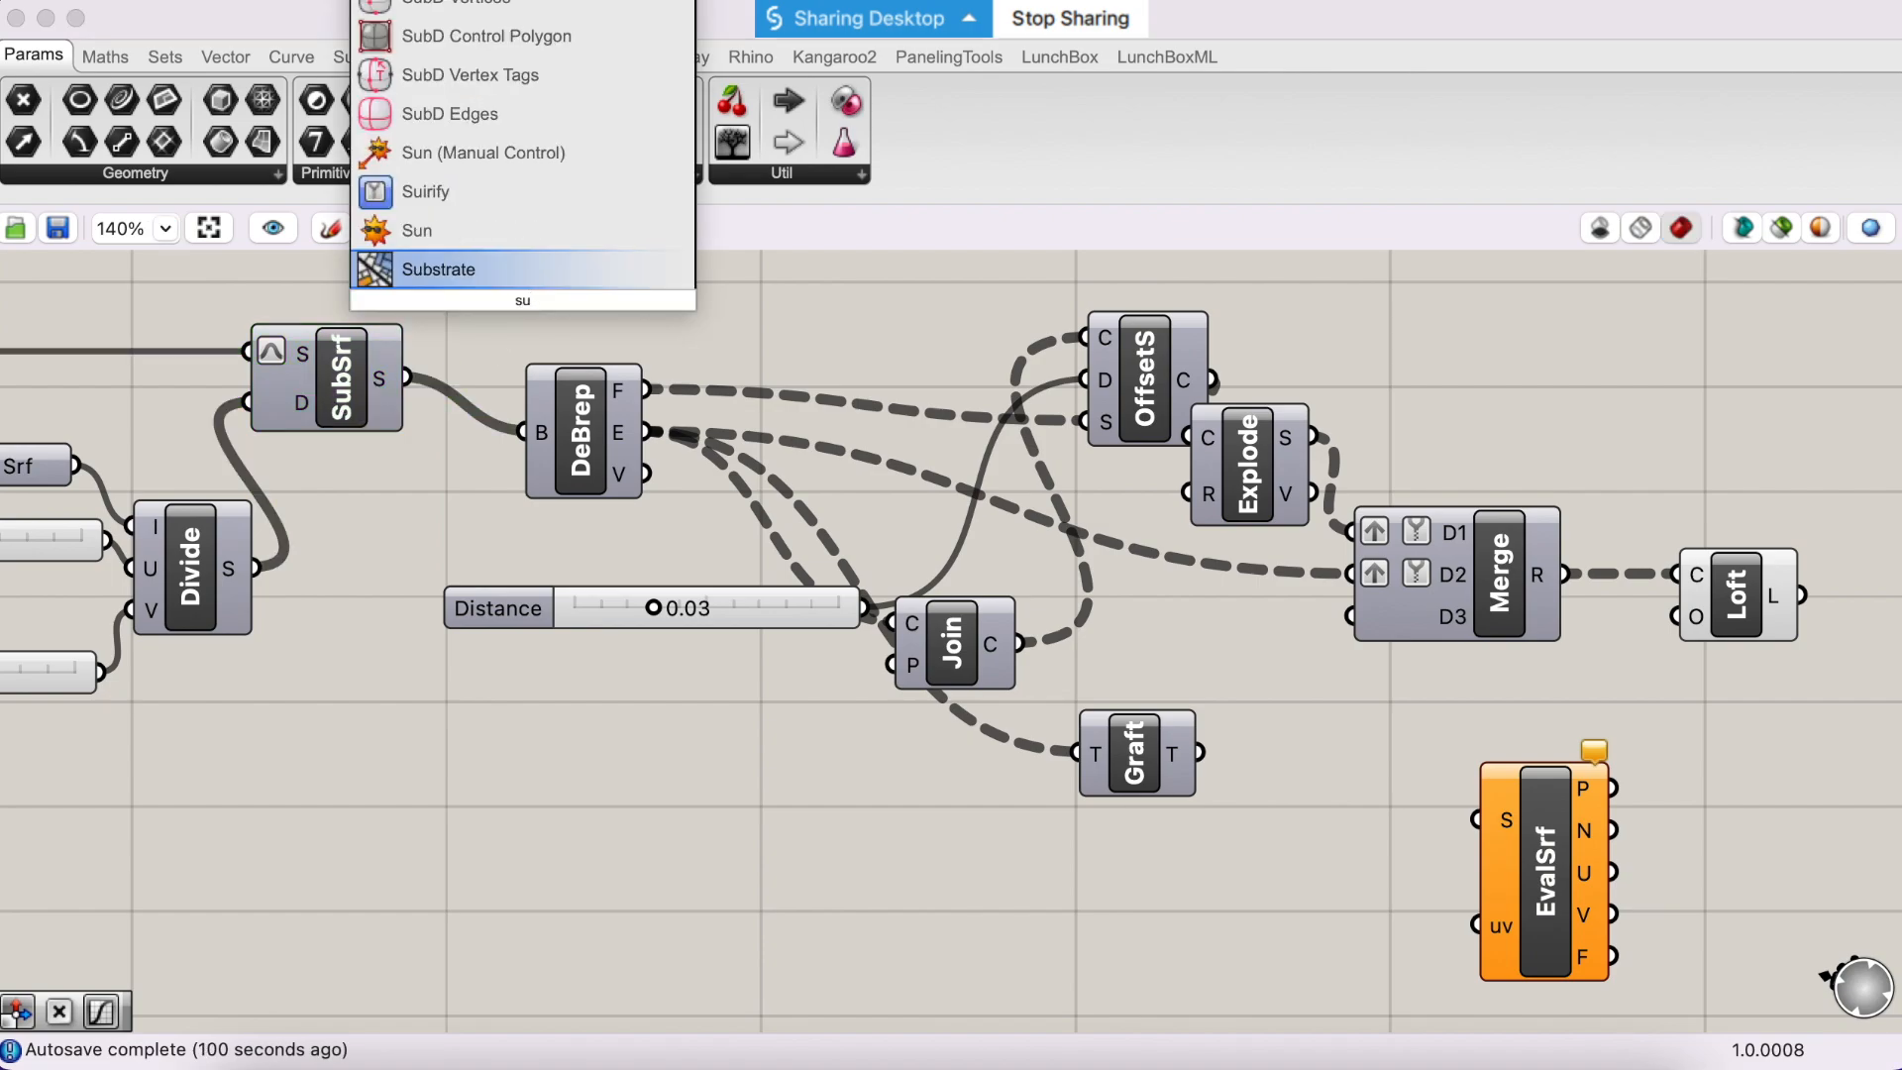
pyautogui.write('rface')
pyautogui.press('Return')
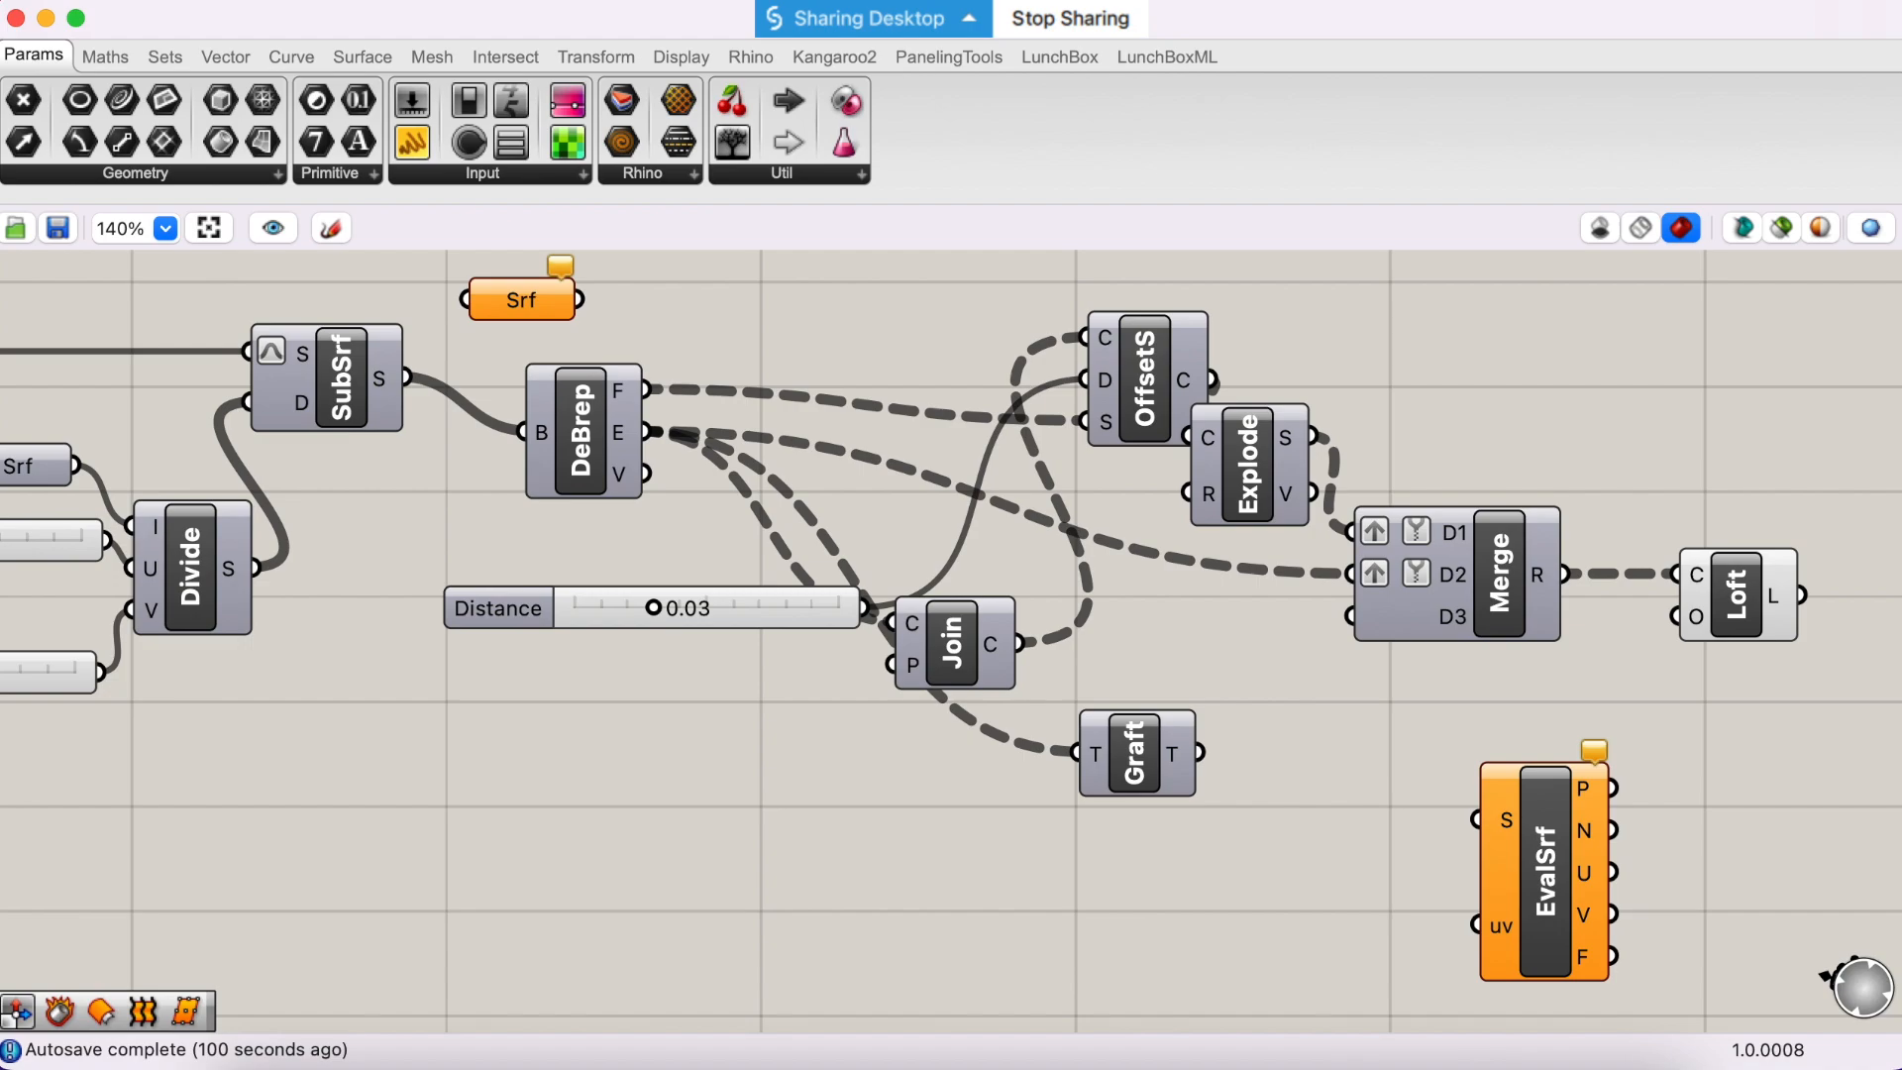
pyautogui.moveTo(407, 377); pyautogui.dragTo(465, 299)
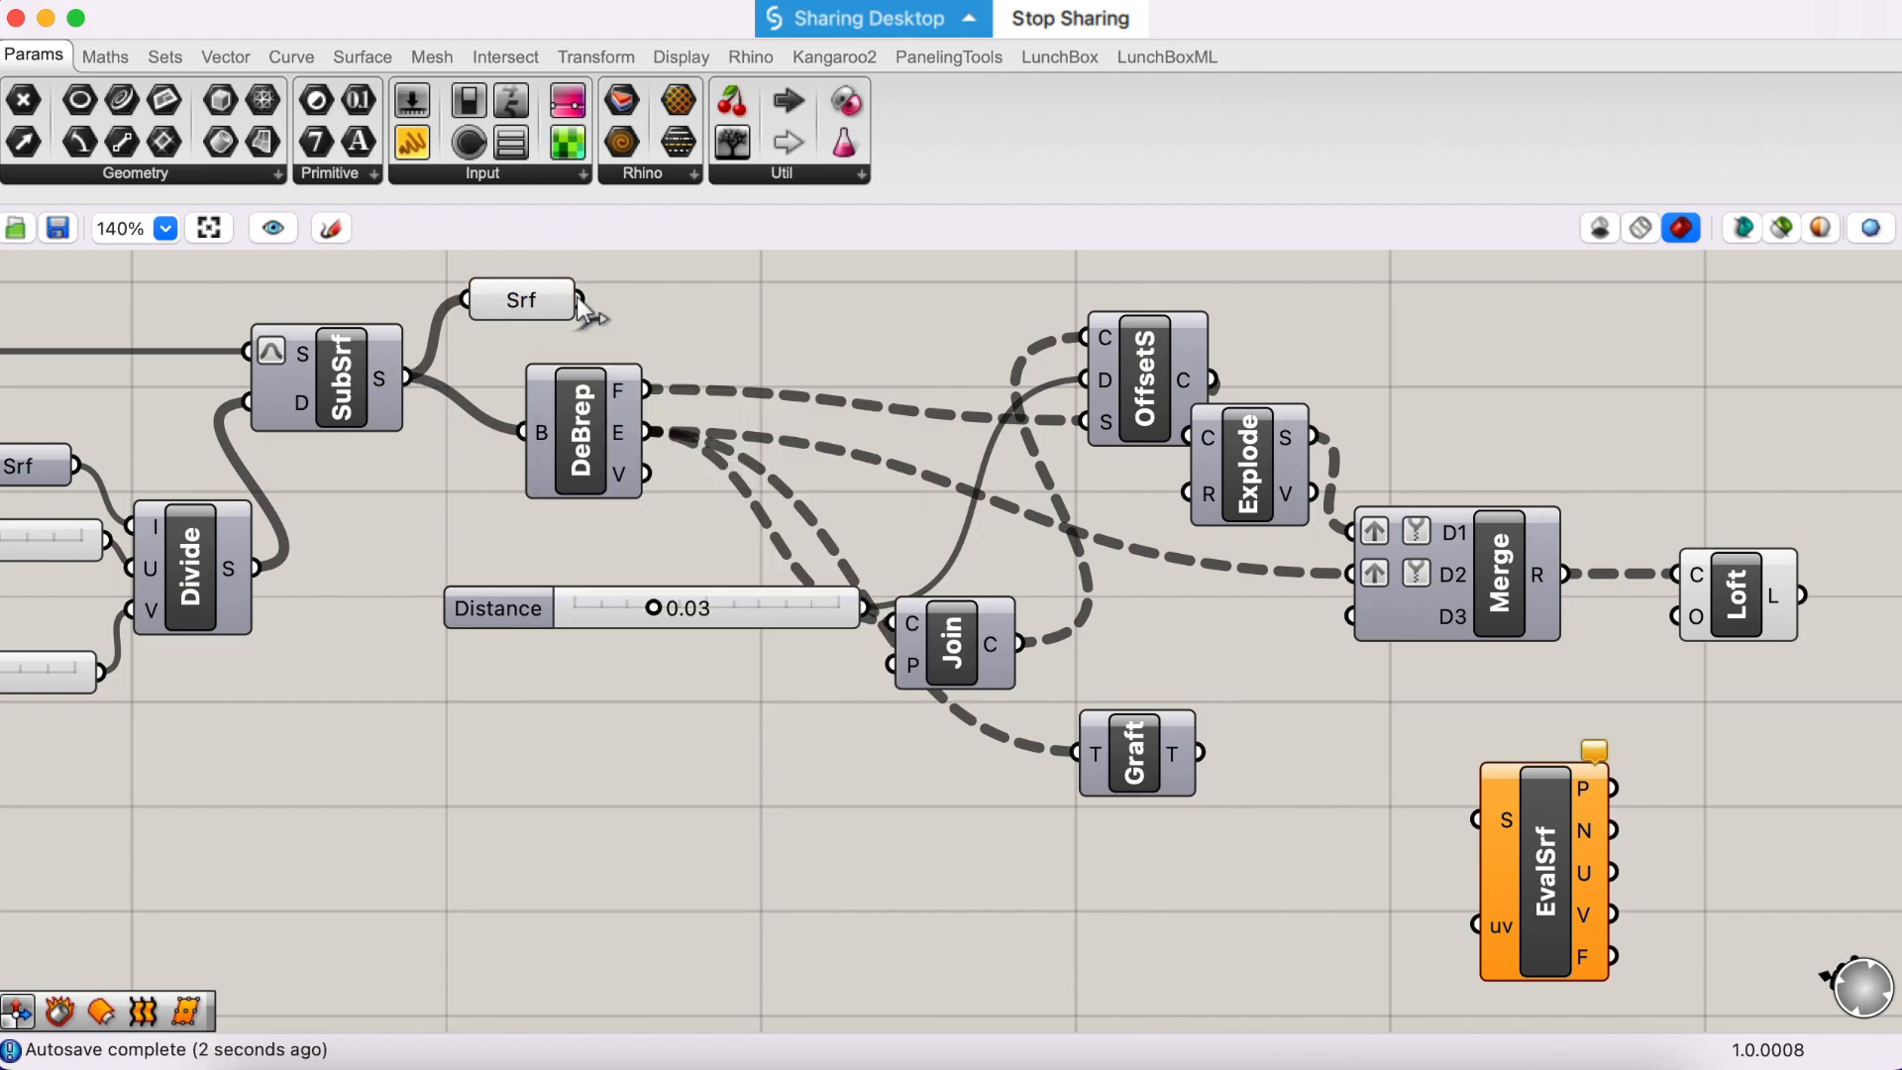
# - Move the new Surface parameter beside EvalSrf's inputs and rename it Subsurface
pyautogui.moveTo(554, 305); pyautogui.dragTo(1096, 846)
pyautogui.moveTo(1179, 919); pyautogui.dragTo(1288, 876)
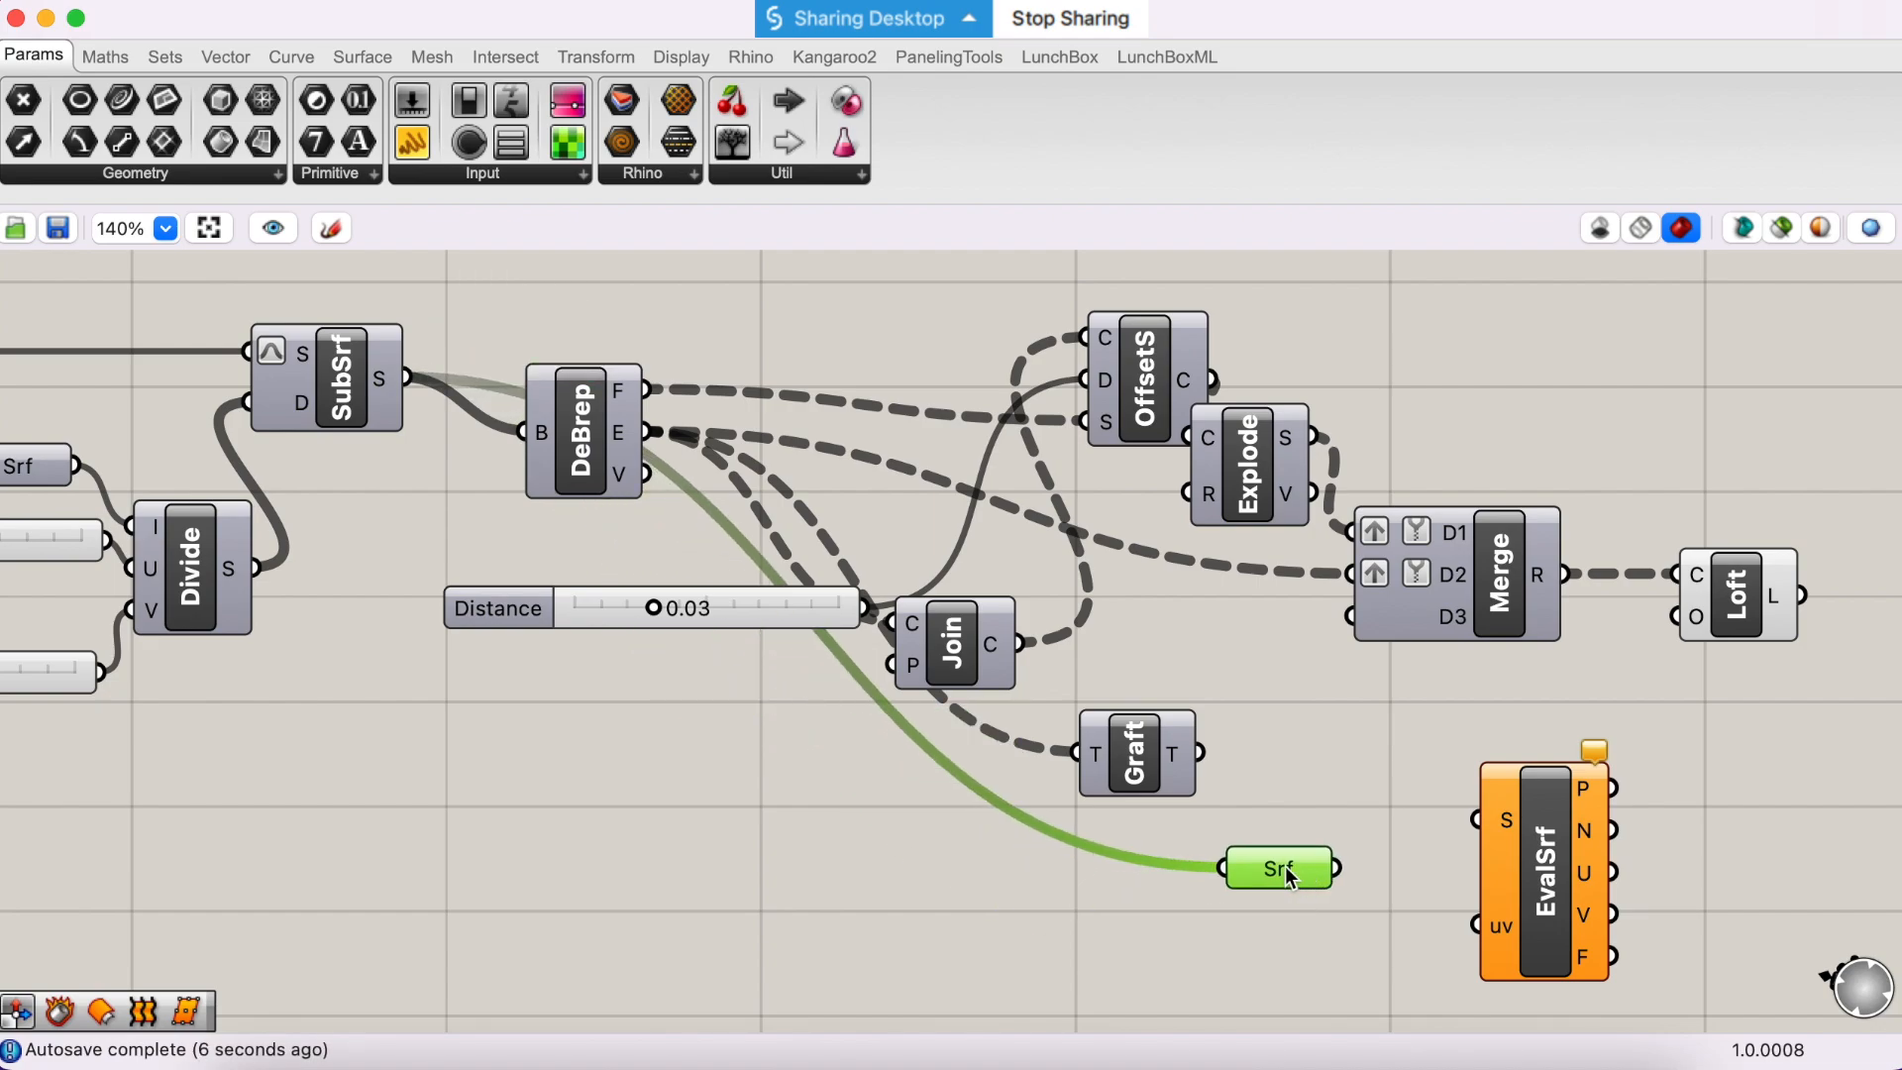
pyautogui.rightClick(1288, 876)
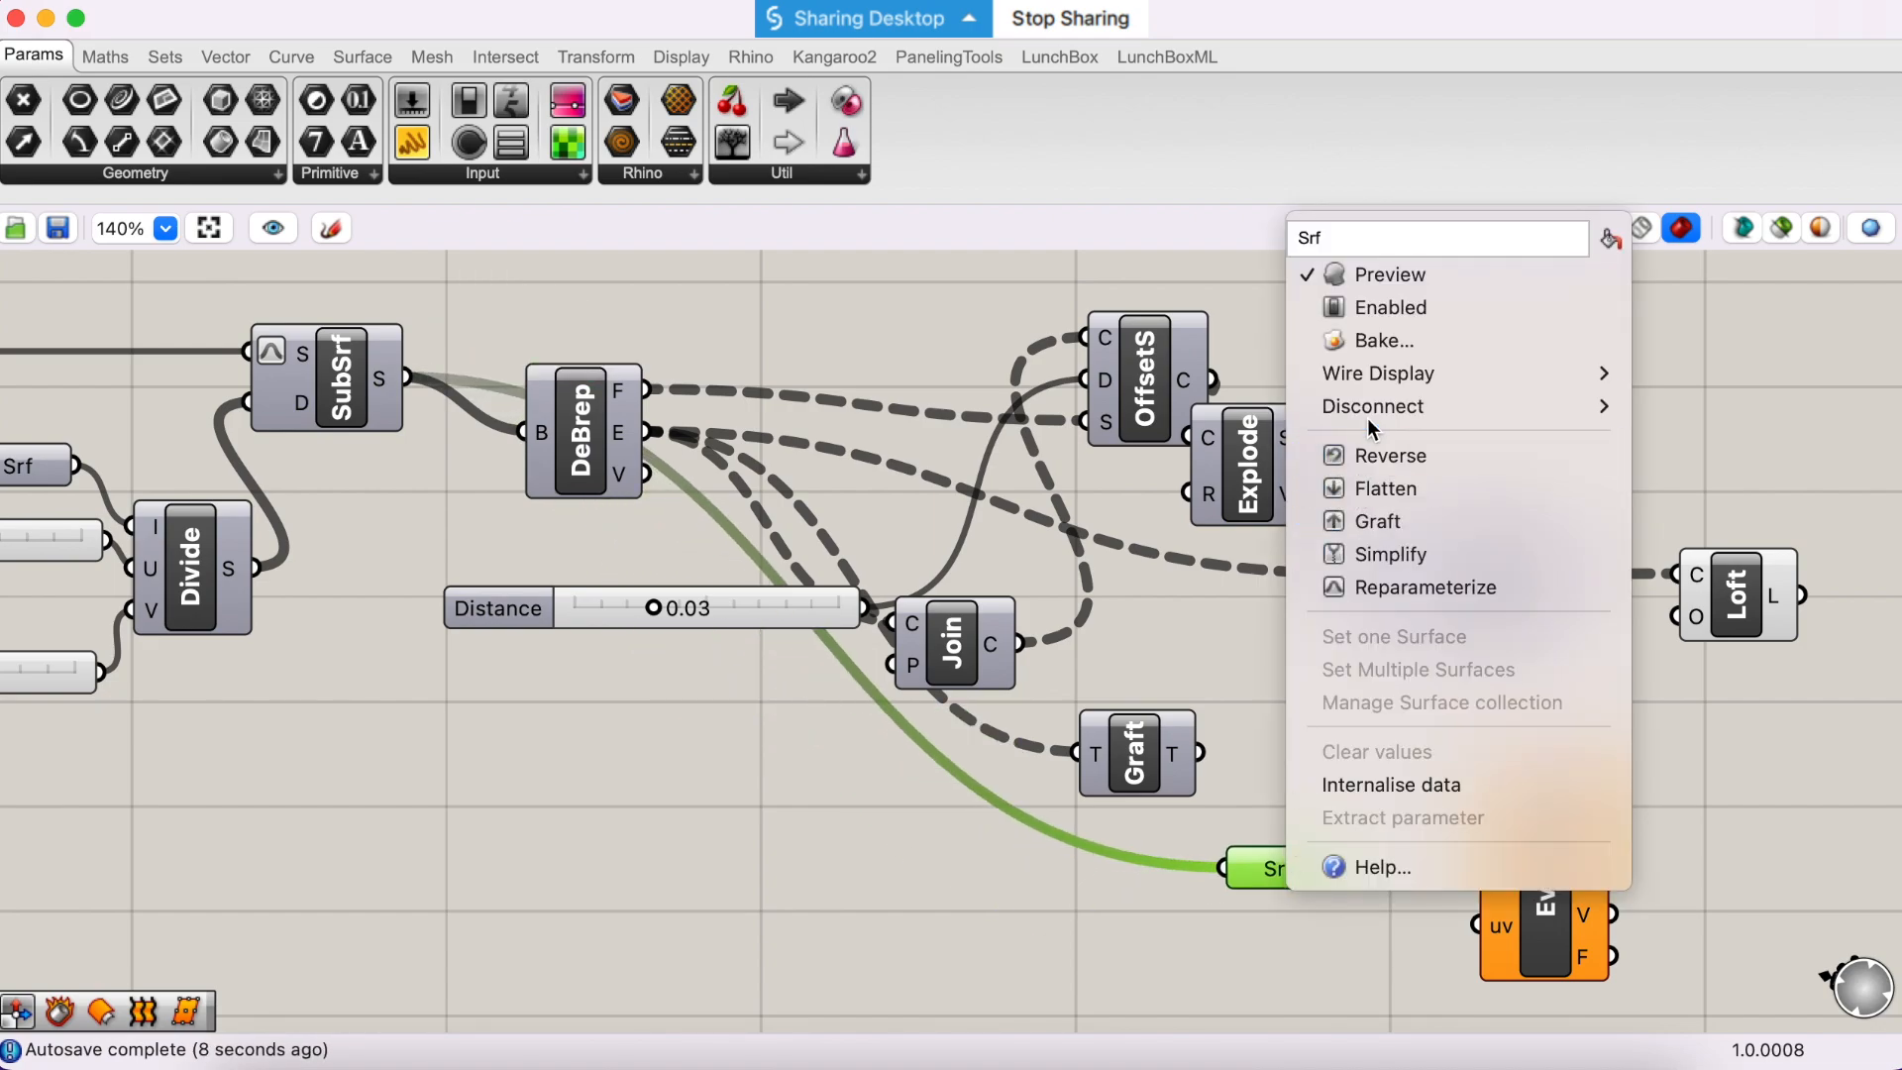
pyautogui.write('Subsur')
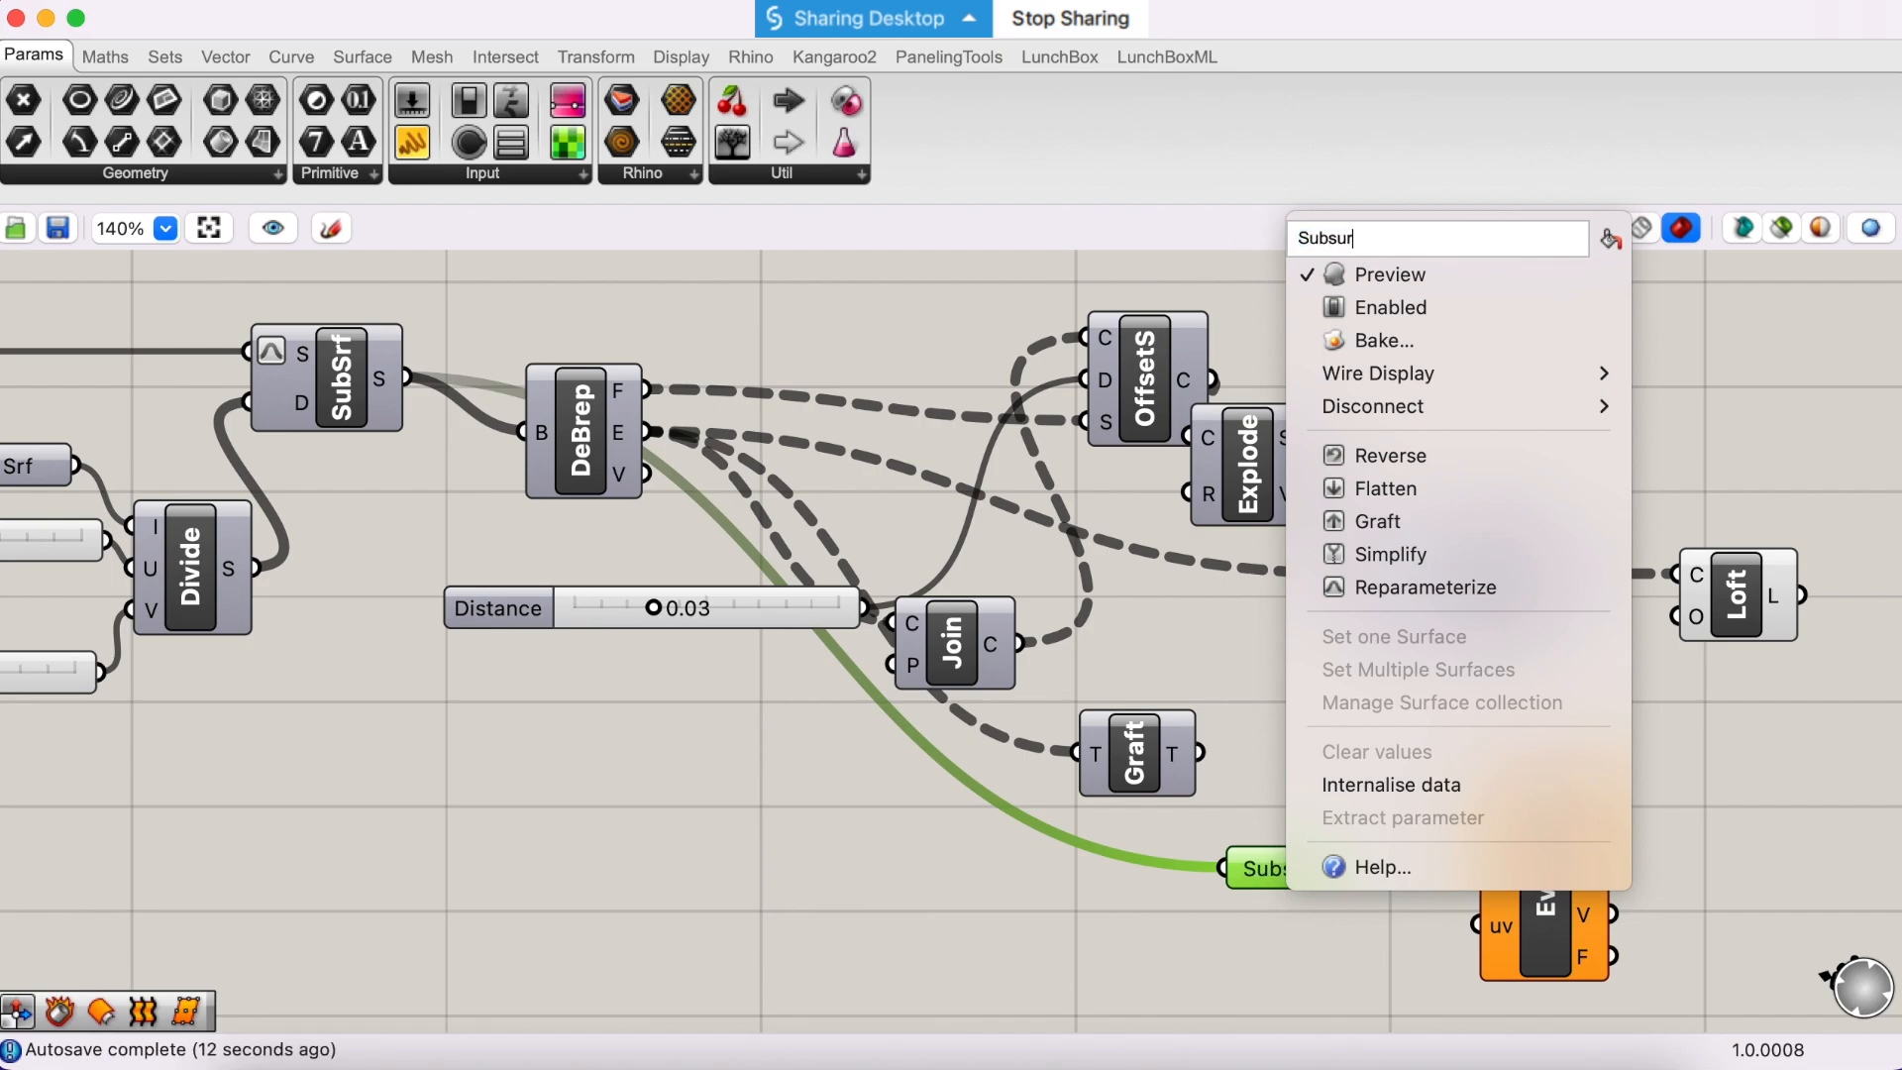
pyautogui.write('face')
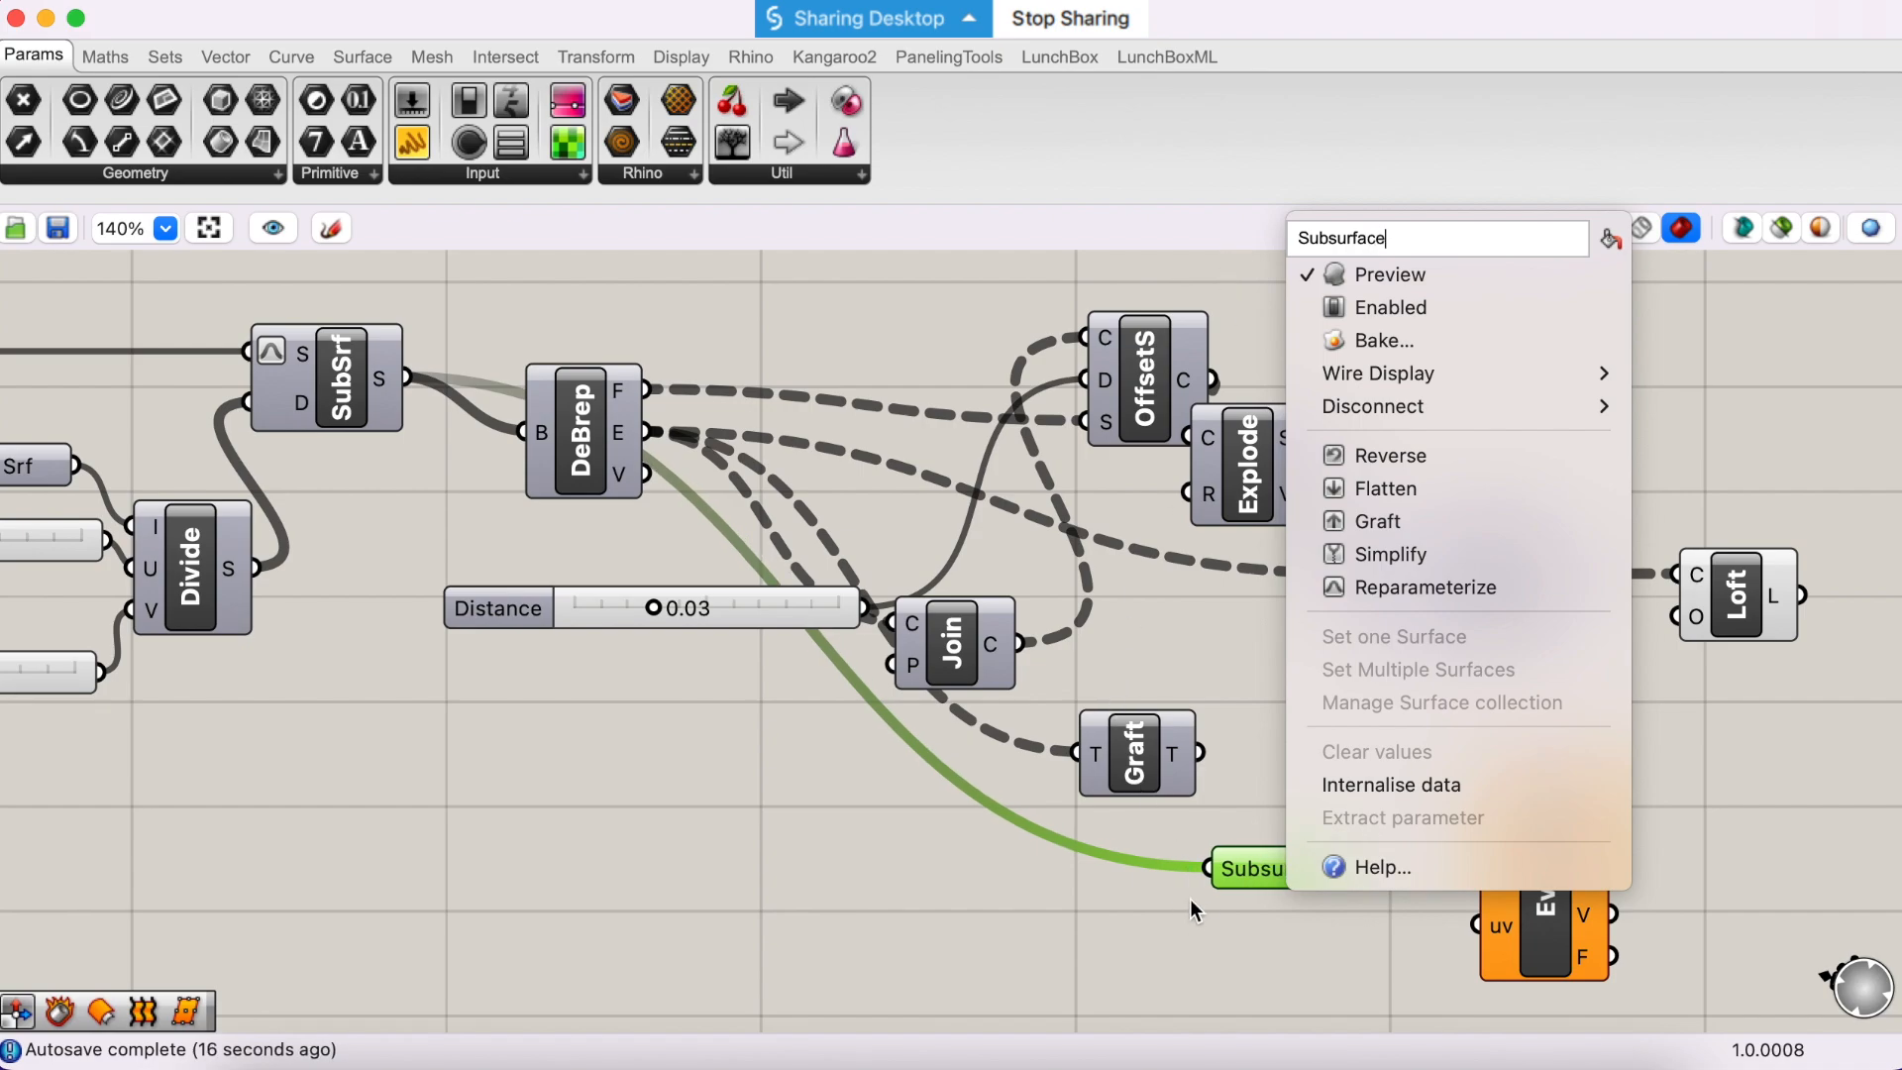
pyautogui.press('Return')
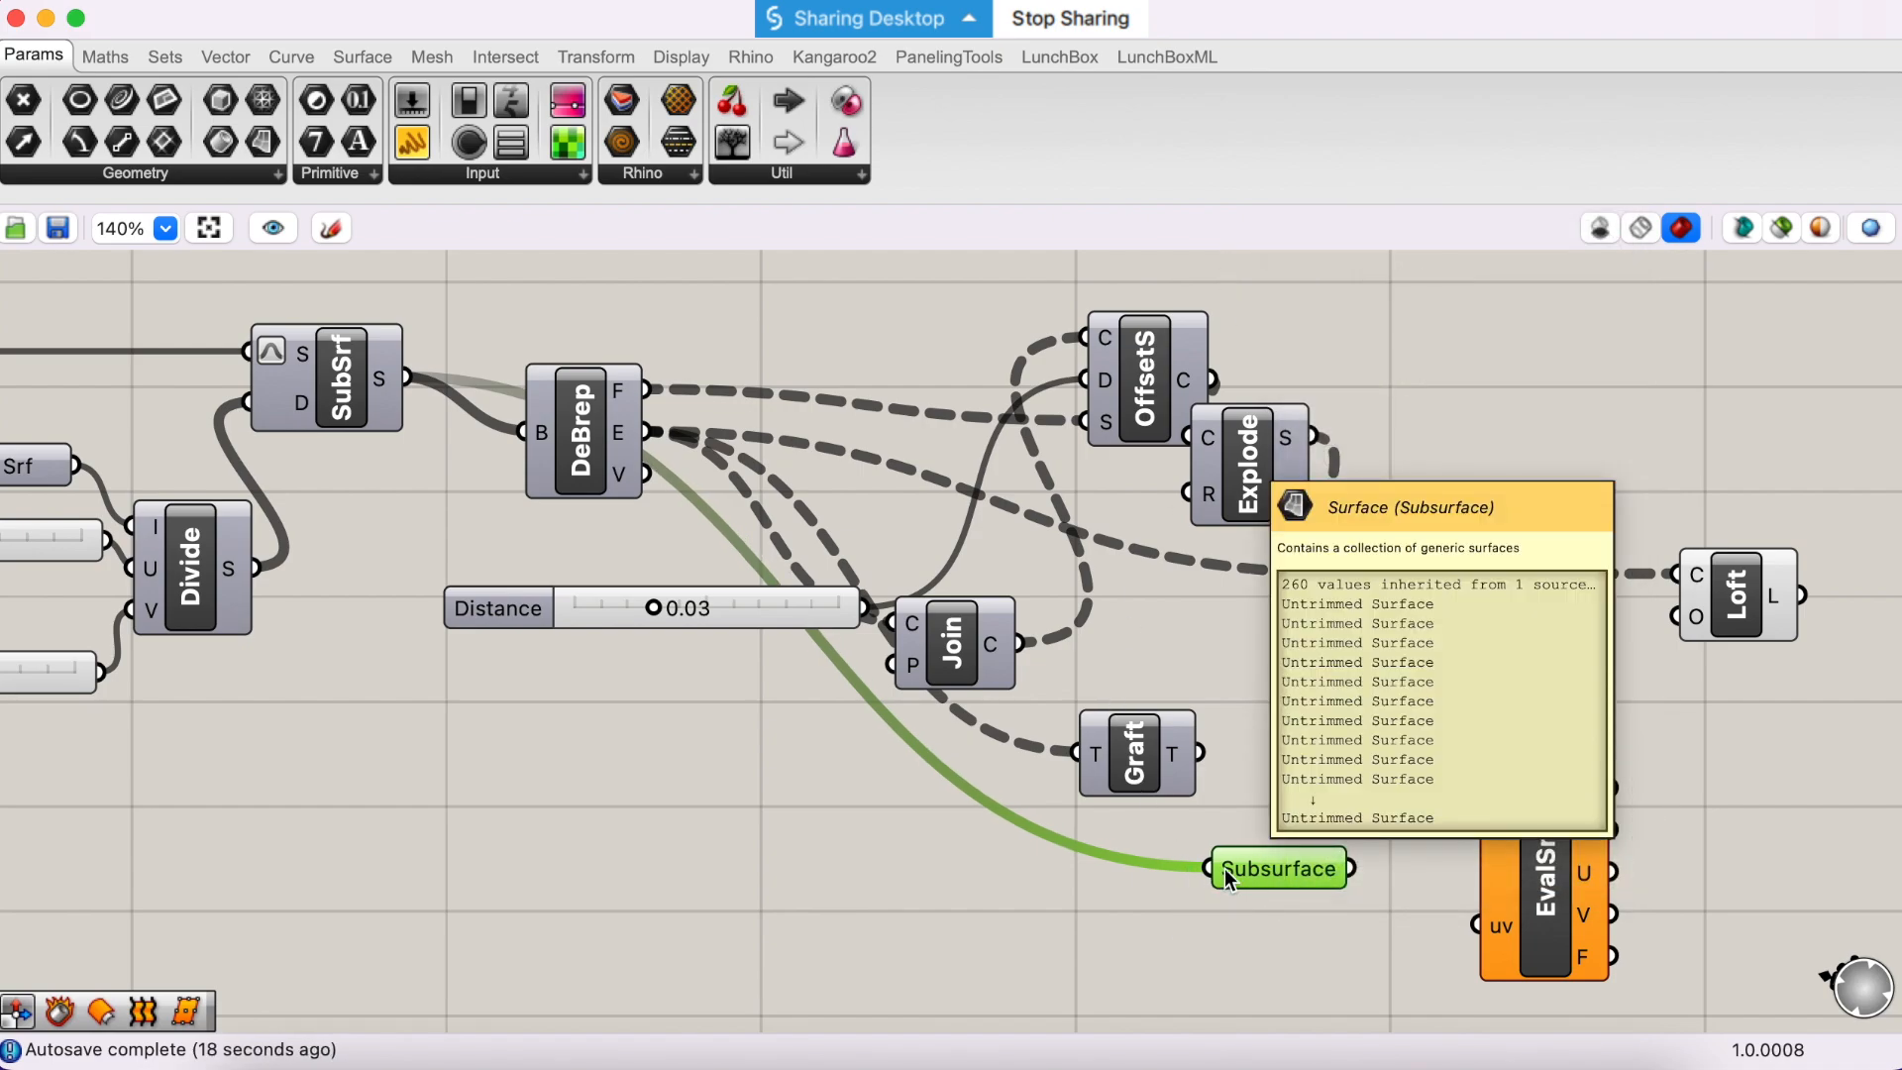
# - Set the Subsurface parameter's incoming wire display to Hidden
pyautogui.rightClick(1226, 875)
pyautogui.moveTo(1339, 410)
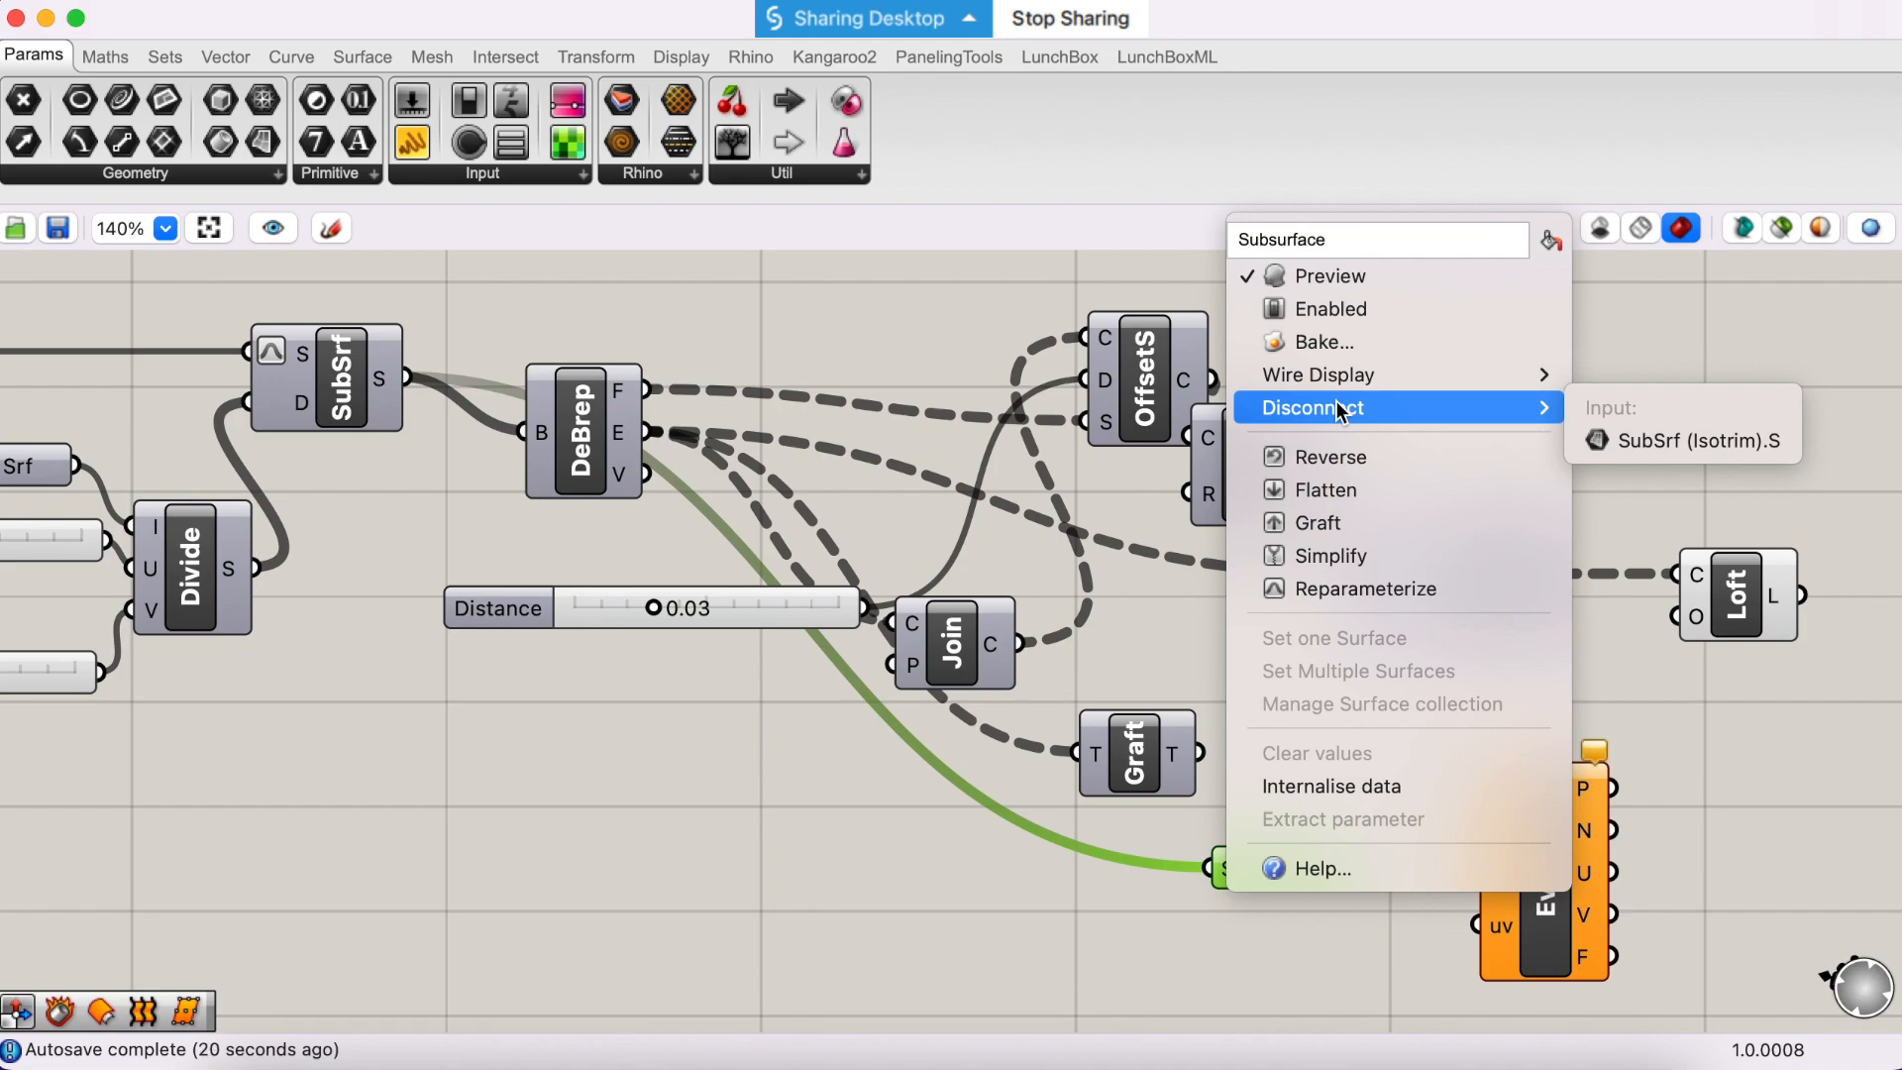
pyautogui.moveTo(1347, 374)
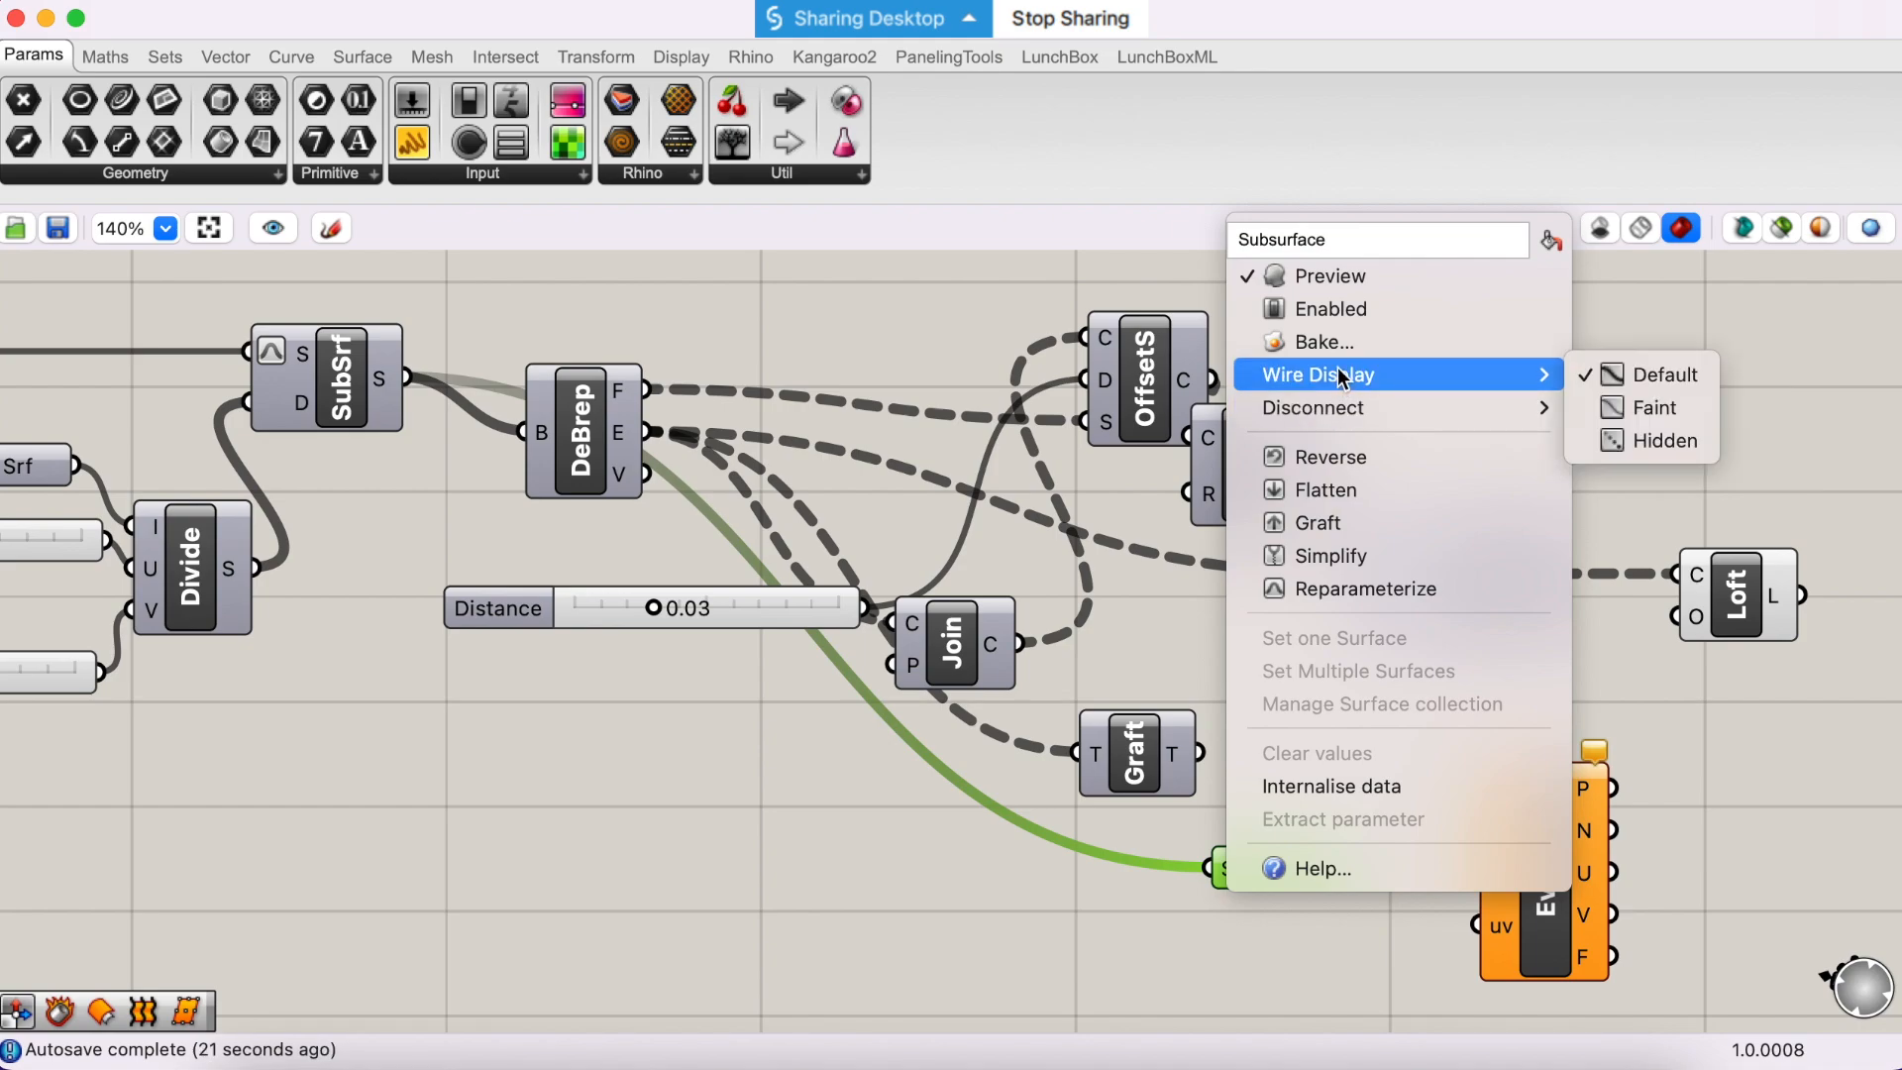
pyautogui.click(1646, 441)
pyautogui.click(1399, 899)
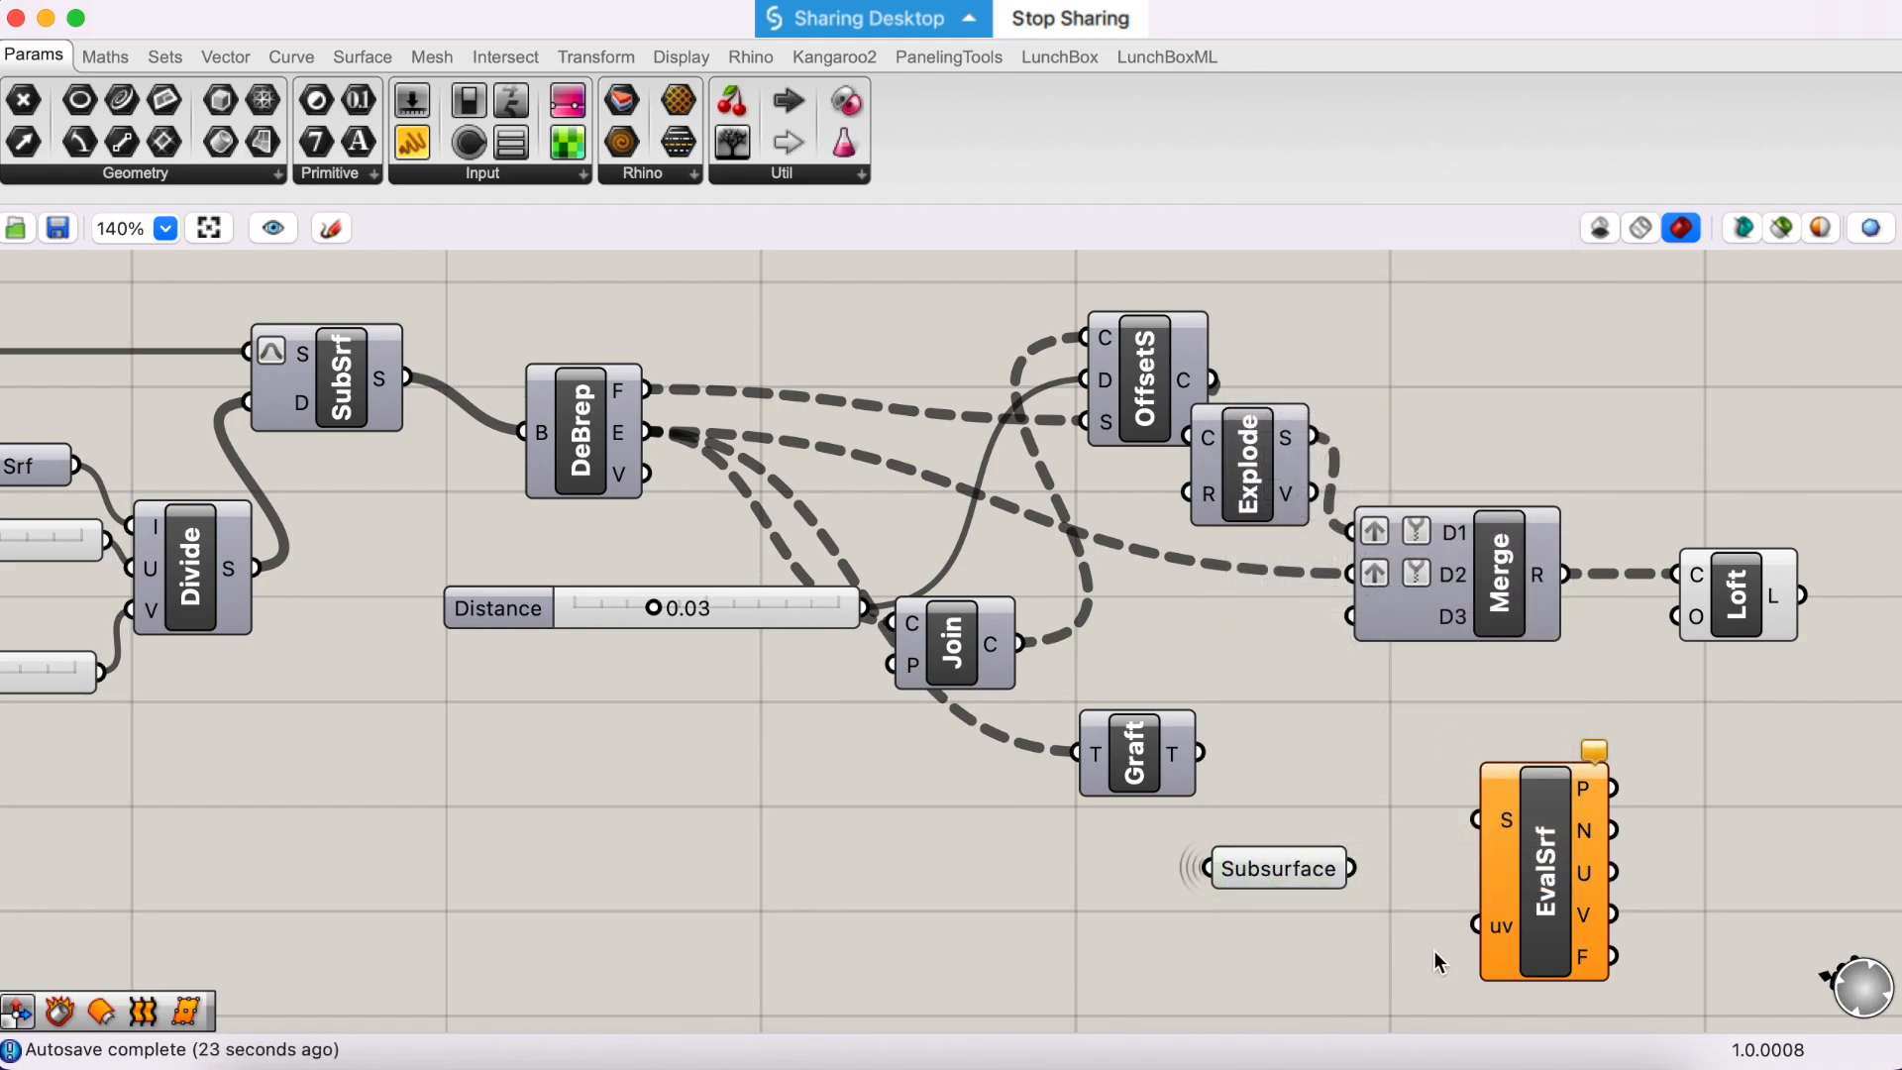
# - Shift the Subsurface parameter slightly toward EvalSrf and connect its output to EvalSrf's S input
pyautogui.scroll(-2, 1434, 949)
pyautogui.hscroll(1, 1434, 949)
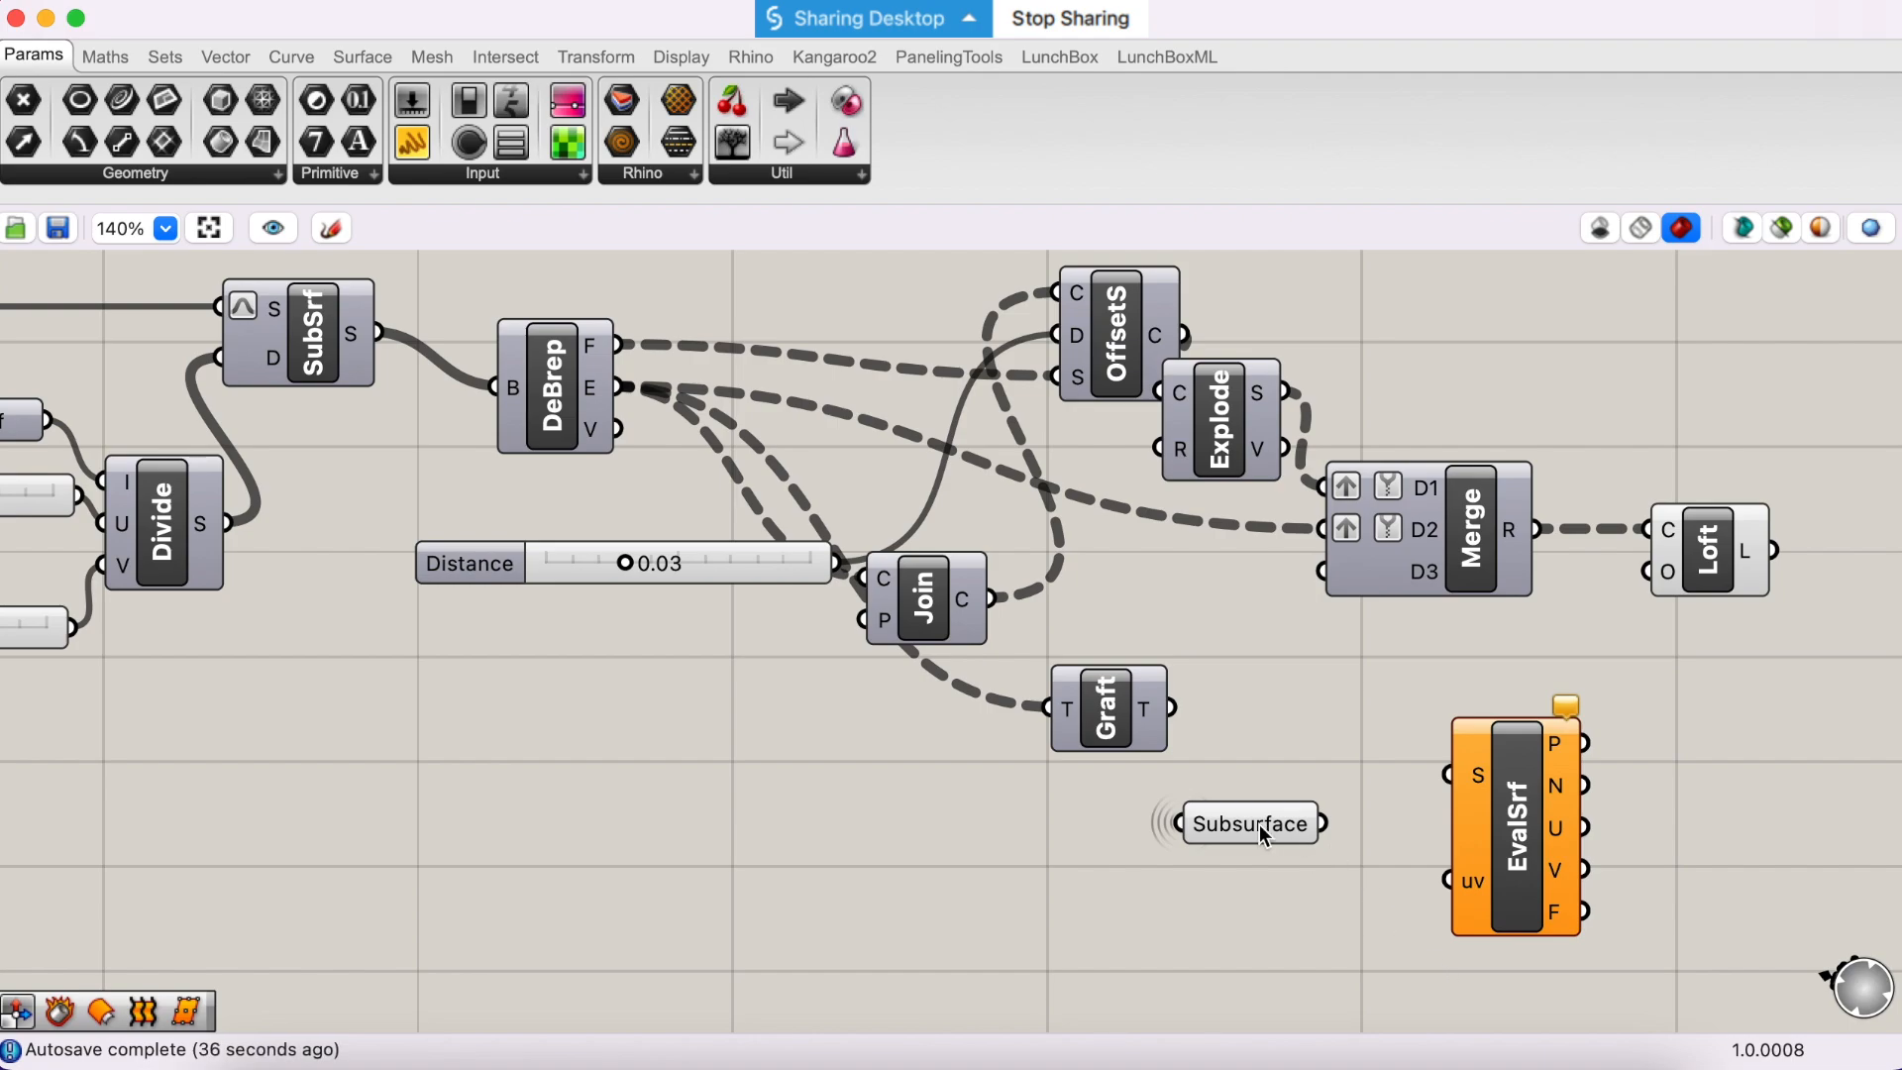
pyautogui.moveTo(1258, 824)
pyautogui.moveTo(1258, 824); pyautogui.dragTo(1270, 830)
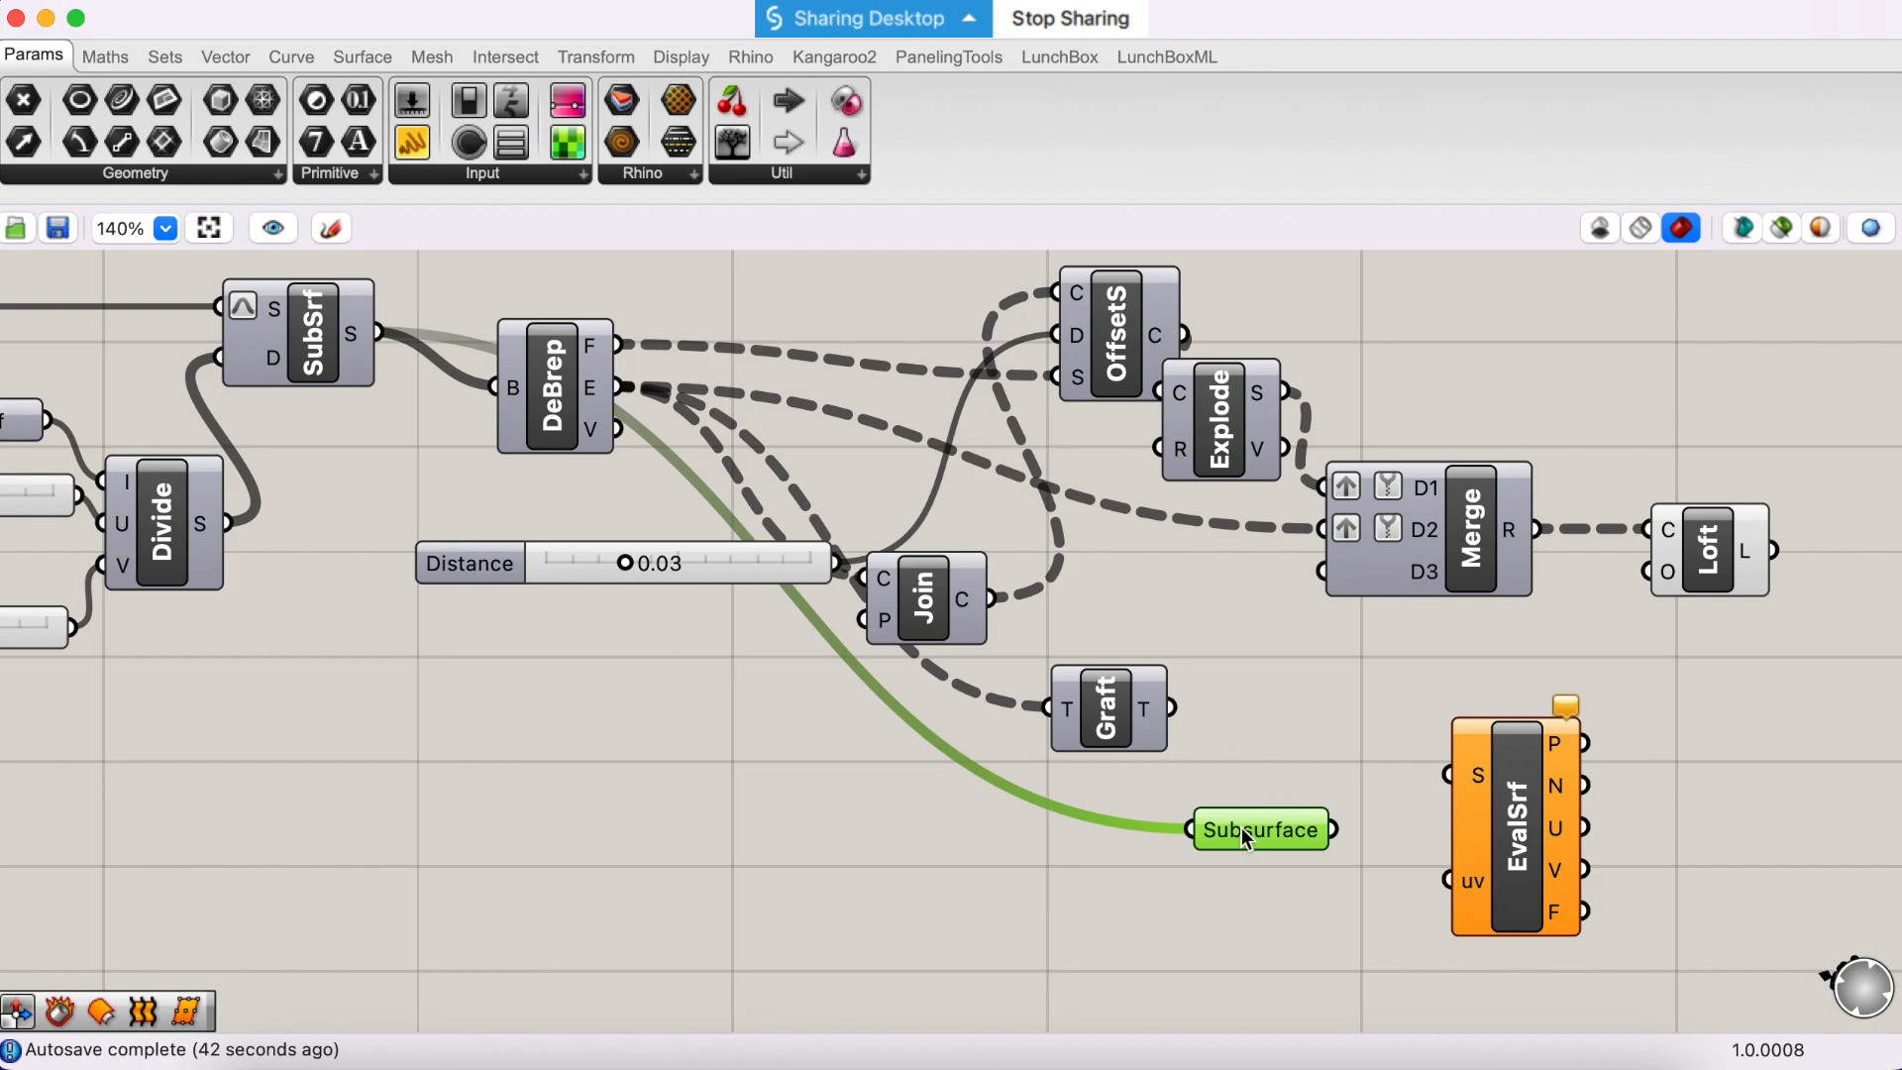
pyautogui.click(1148, 871)
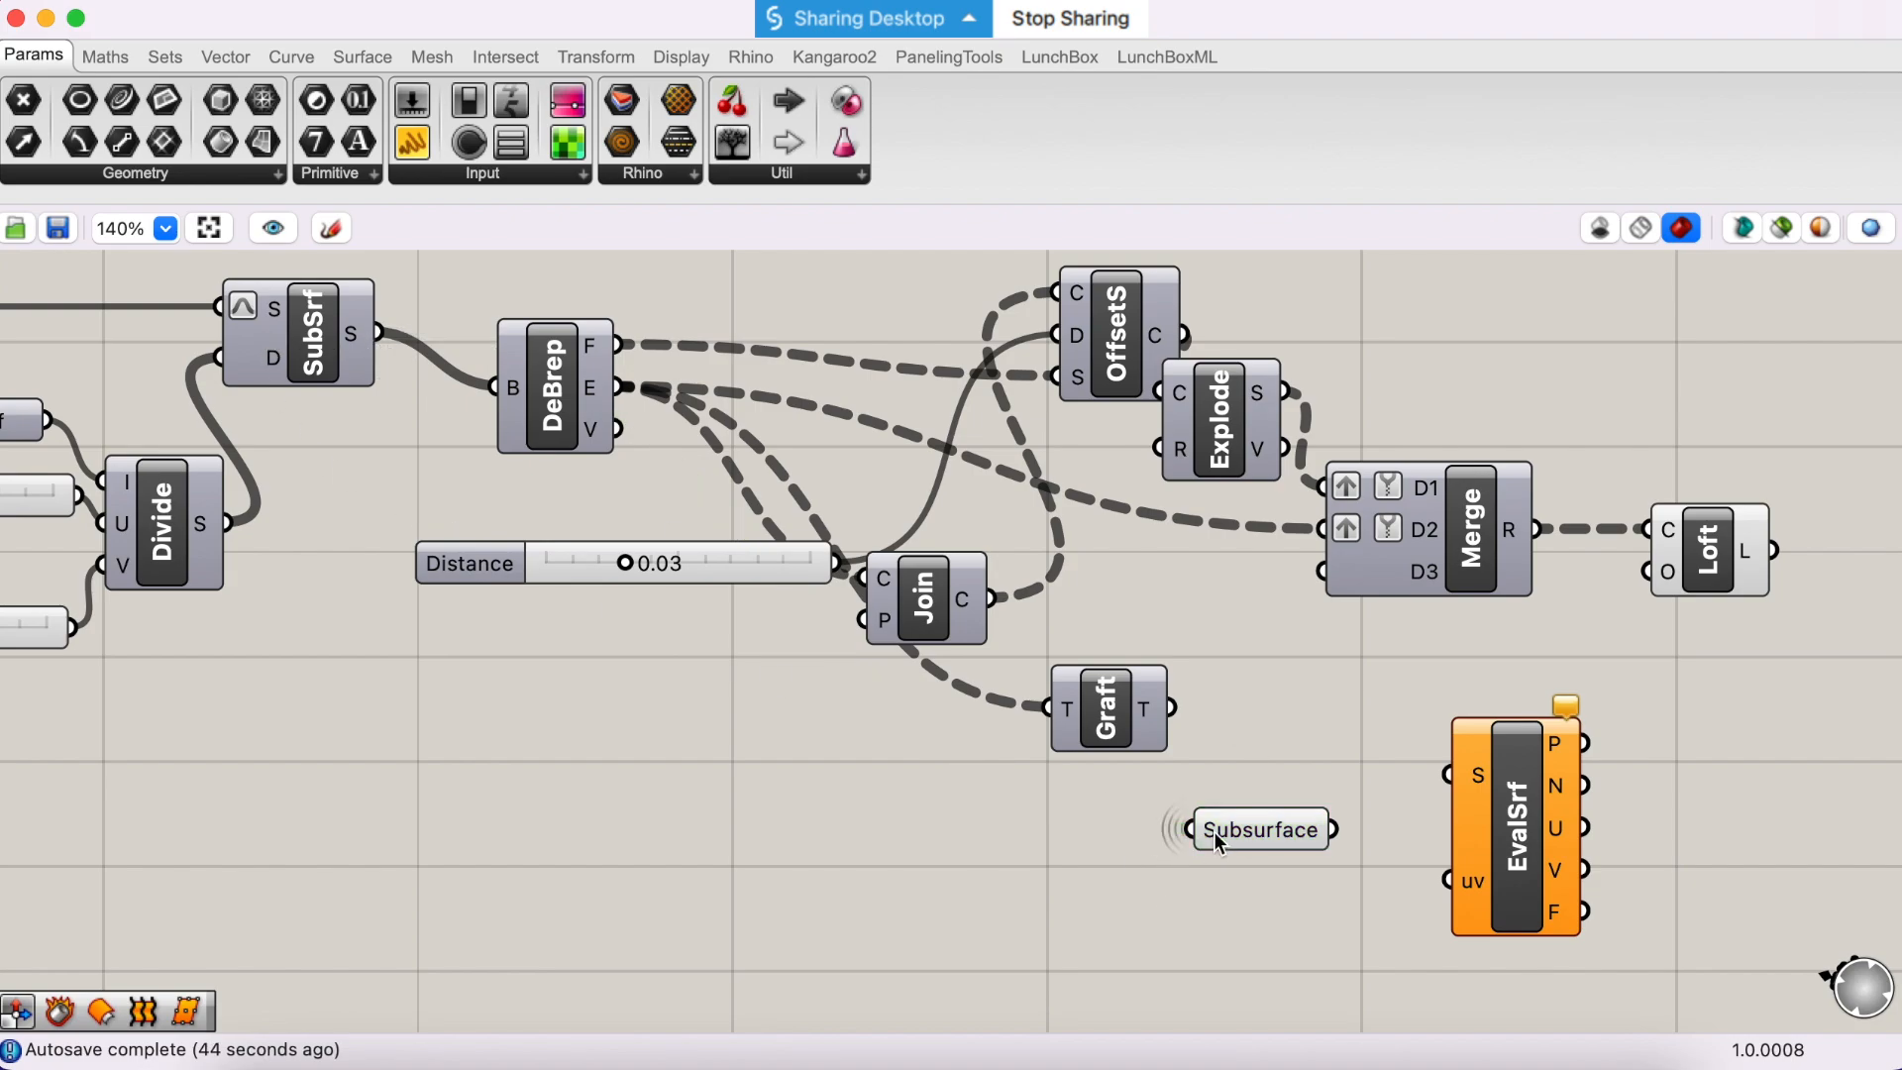
pyautogui.moveTo(1211, 835)
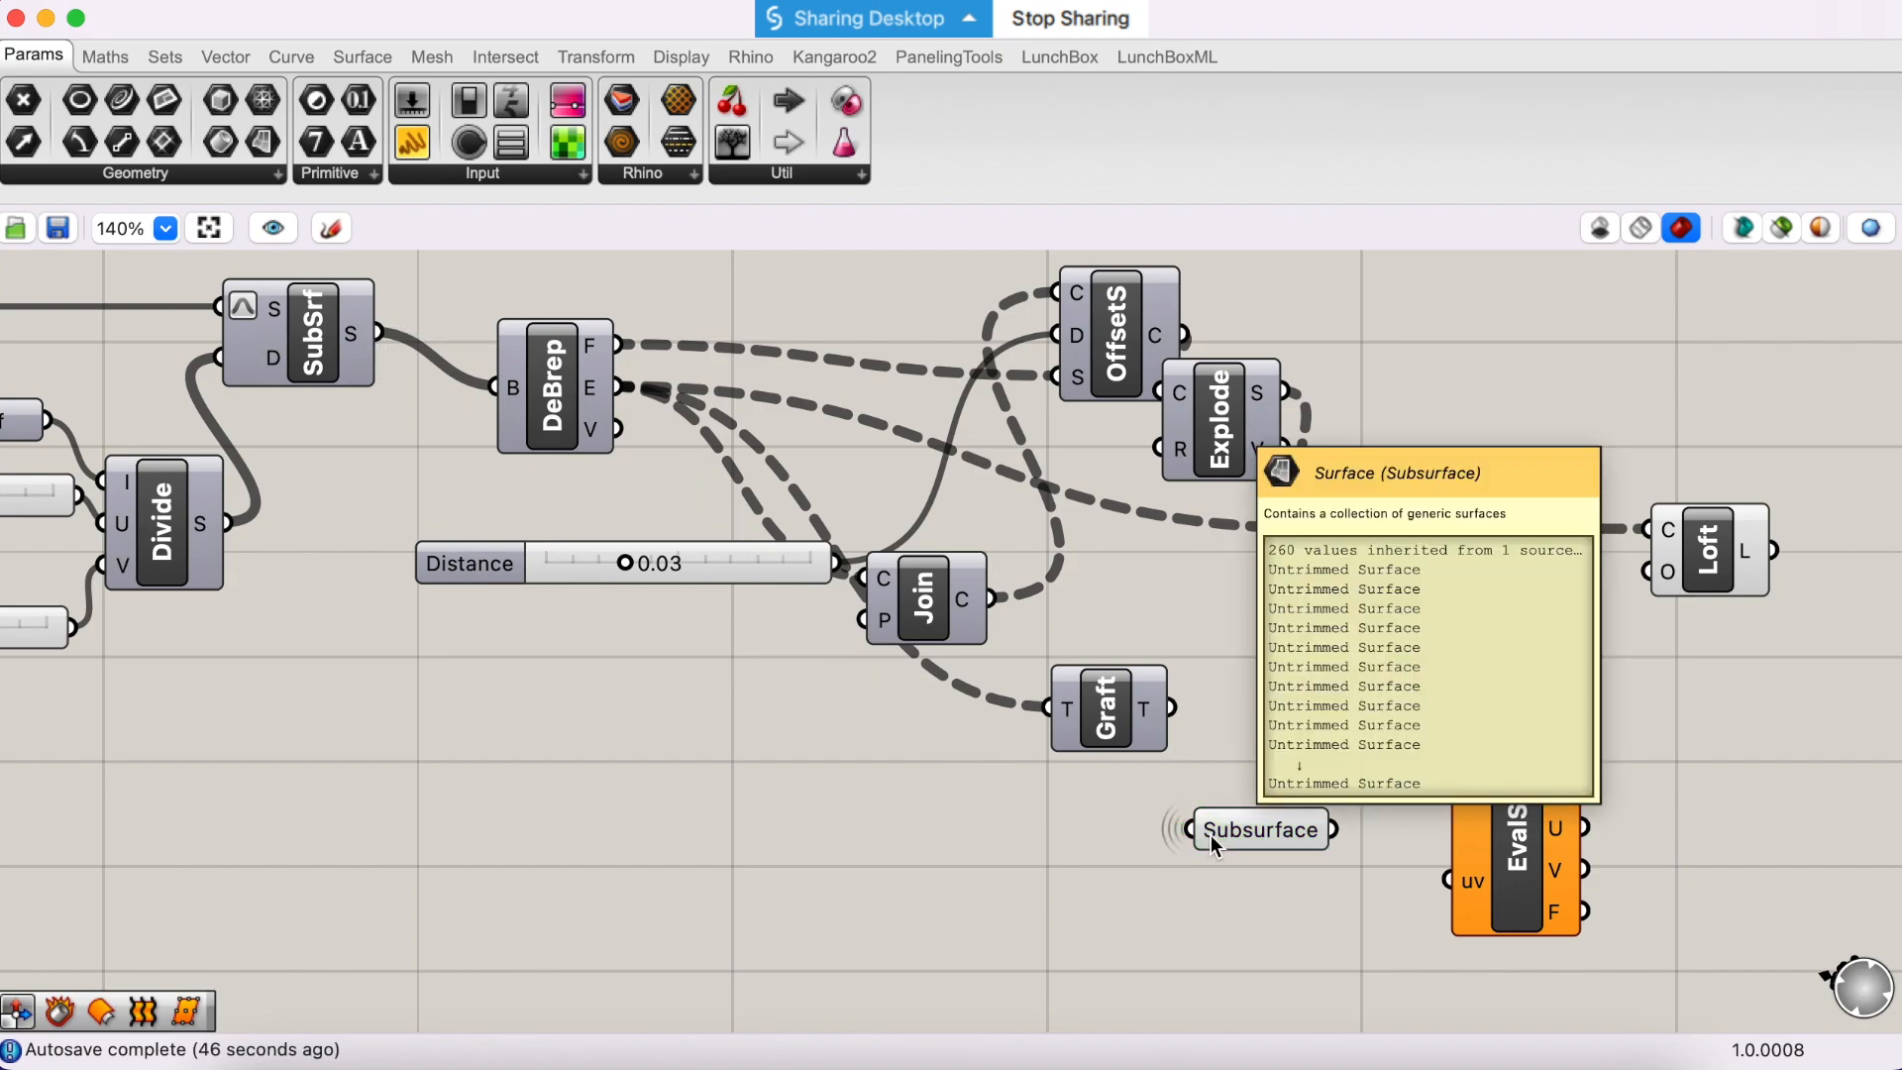
pyautogui.moveTo(1329, 834); pyautogui.dragTo(1449, 775)
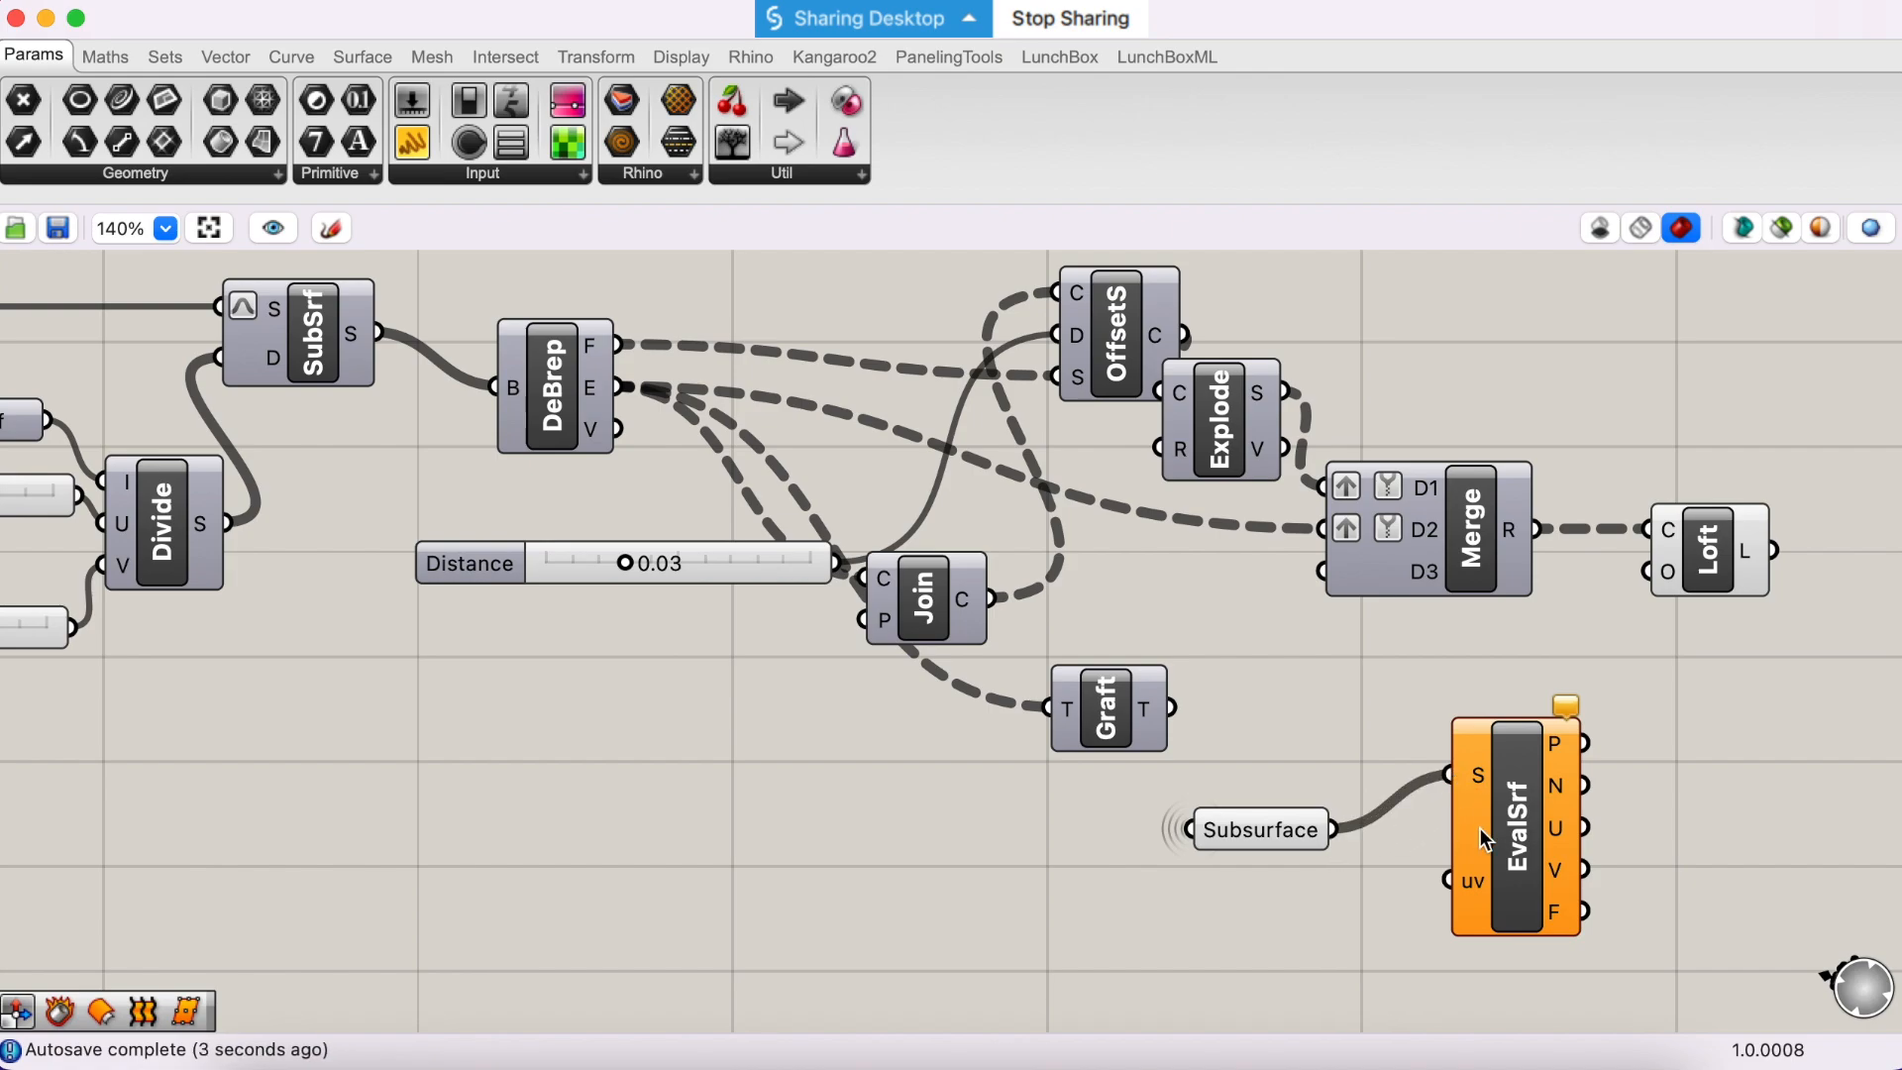
# - Move the EvalSrf component farther away from Subsurface to leave room between them
pyautogui.scroll(-3, 1480, 828)
pyautogui.hscroll(2, 1480, 828)
pyautogui.click(1436, 772)
pyautogui.moveTo(1415, 762); pyautogui.dragTo(1590, 802)
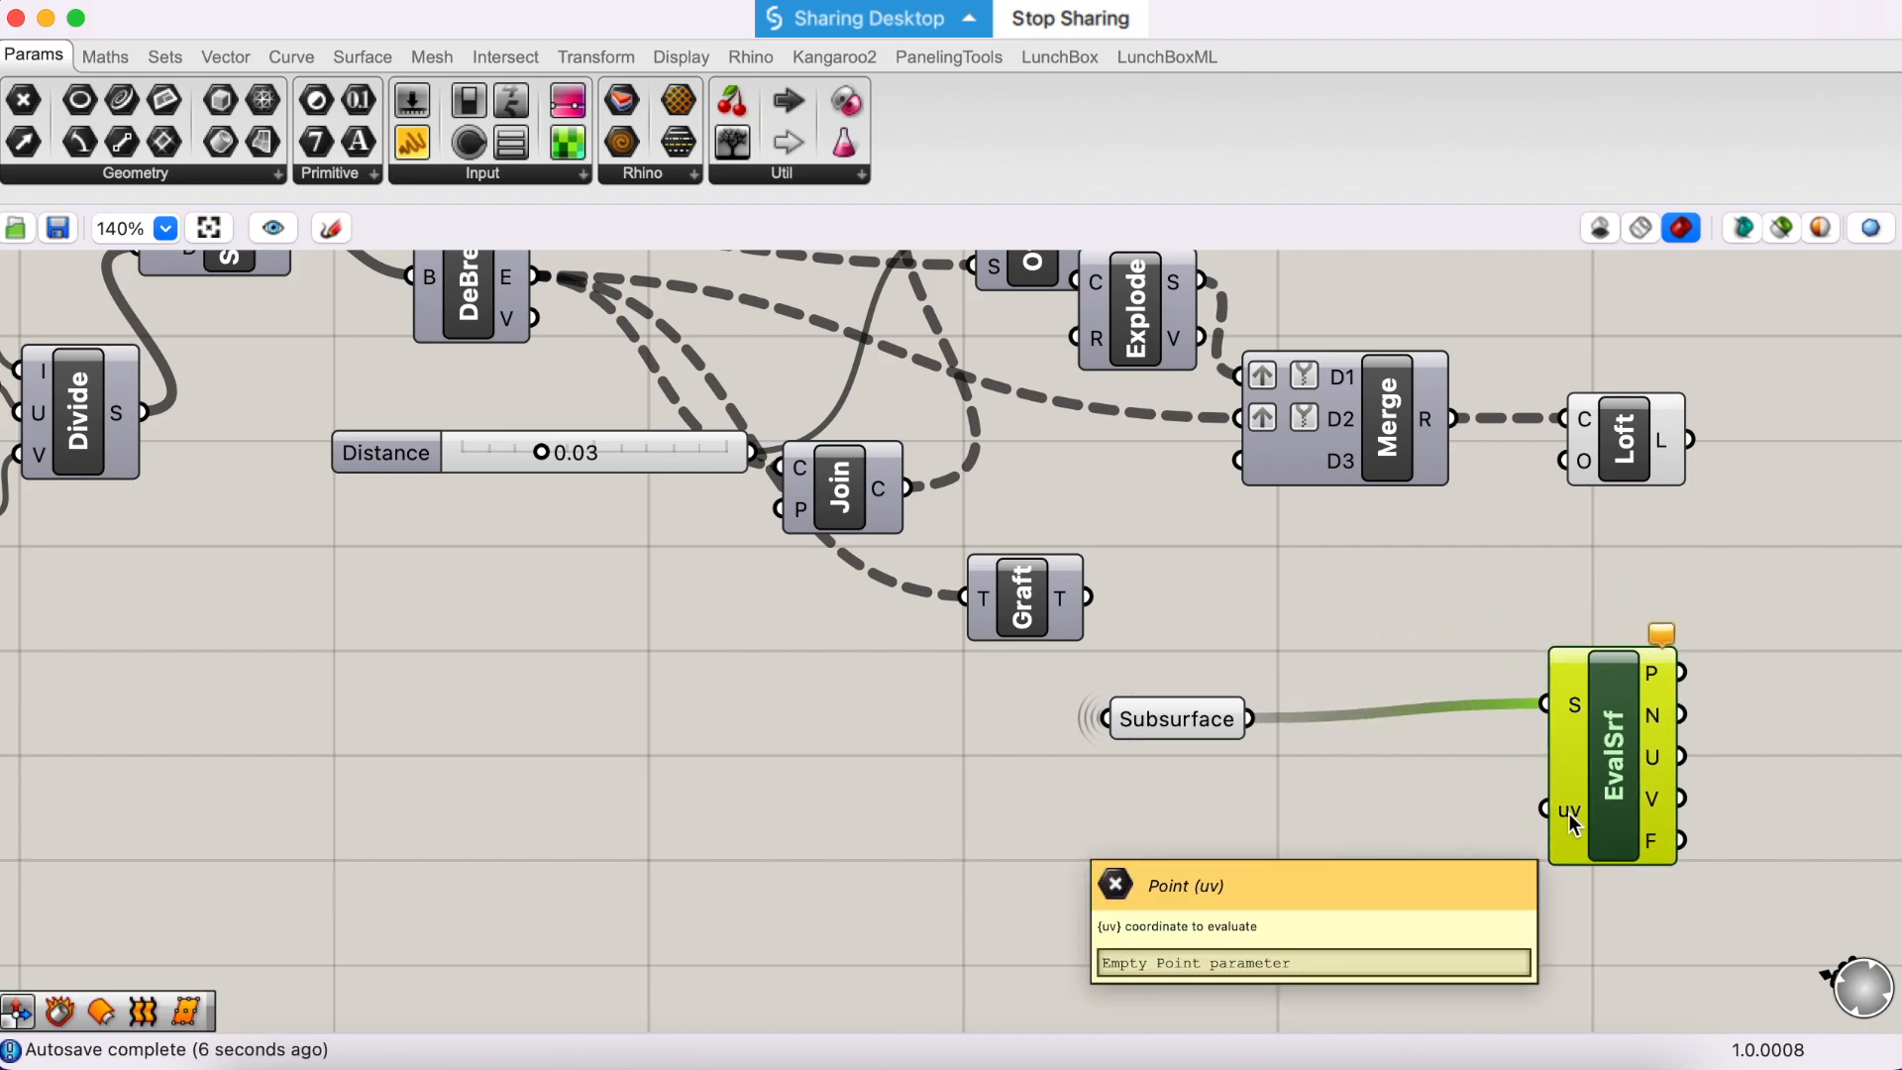
# - Add an MD Slider below the Subsurface parameter and shrink it to a more compact size
pyautogui.doubleClick(1241, 882)
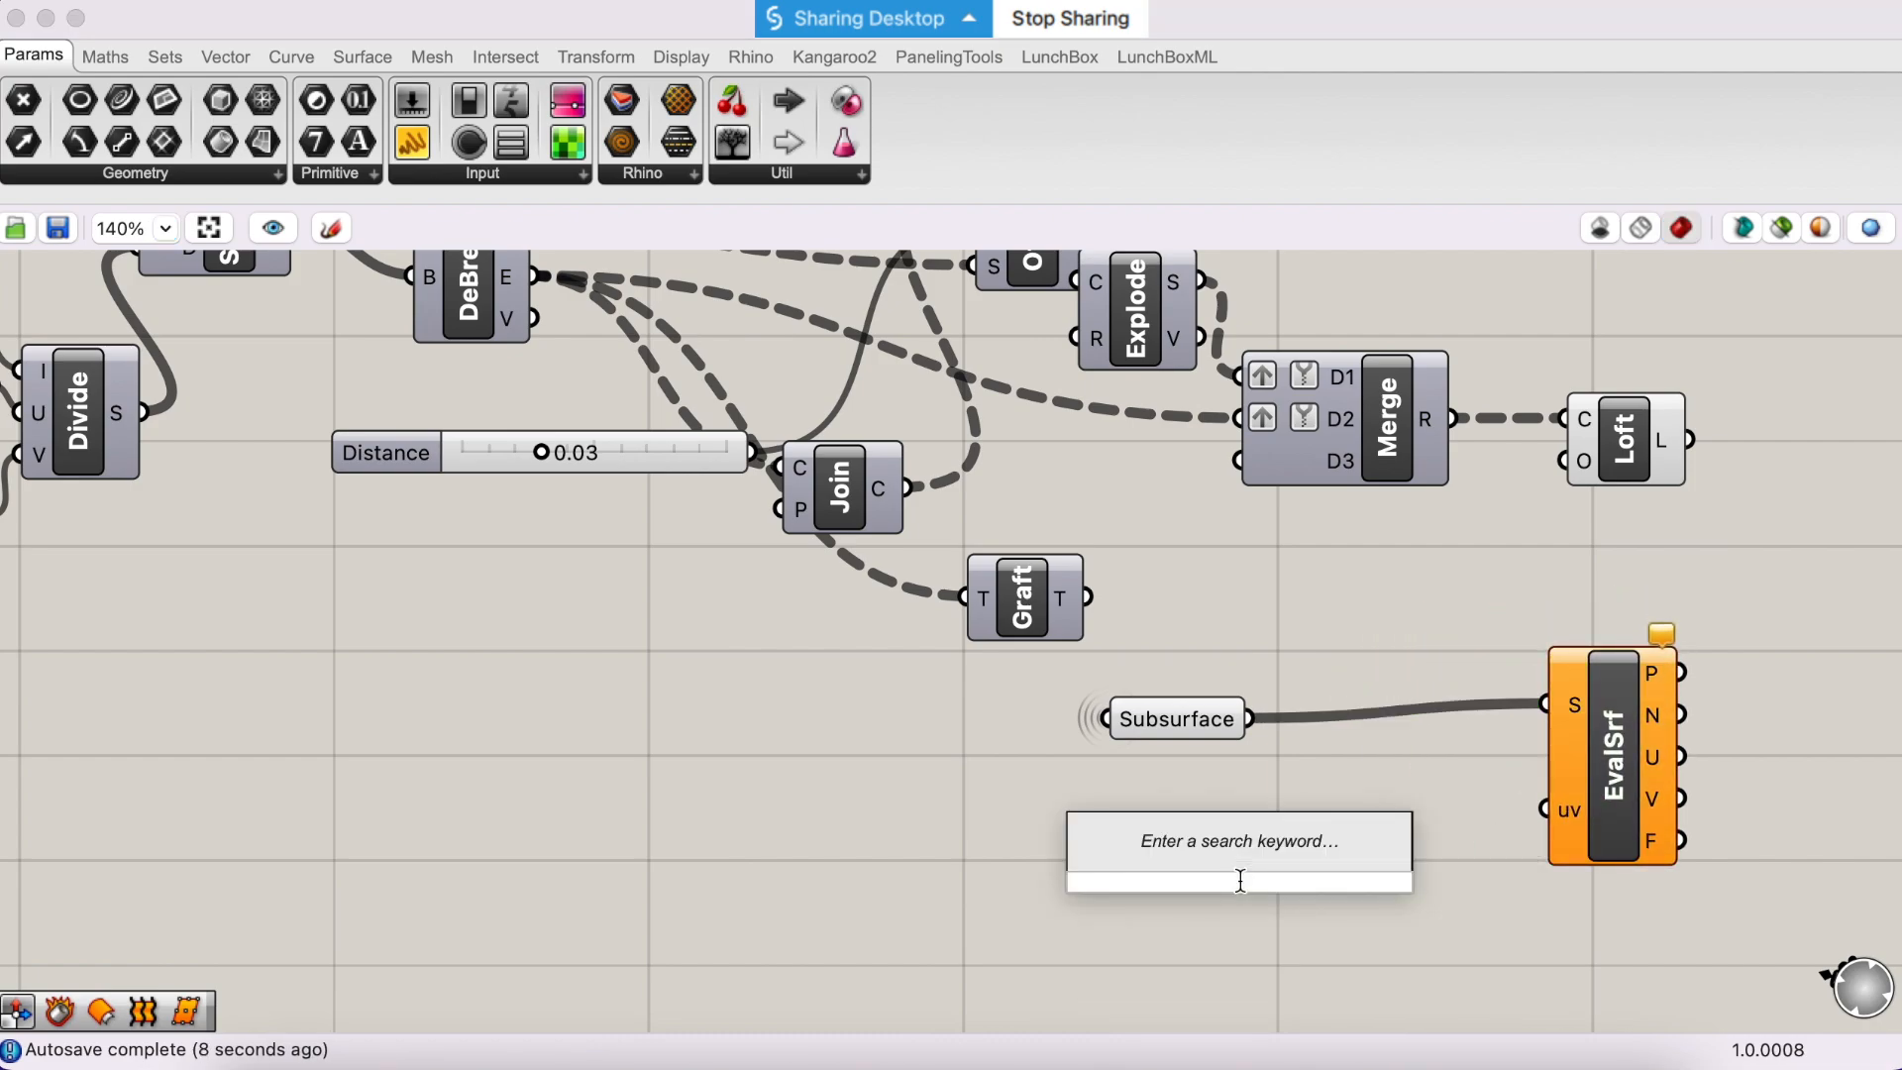
pyautogui.write('md')
pyautogui.press('Return')
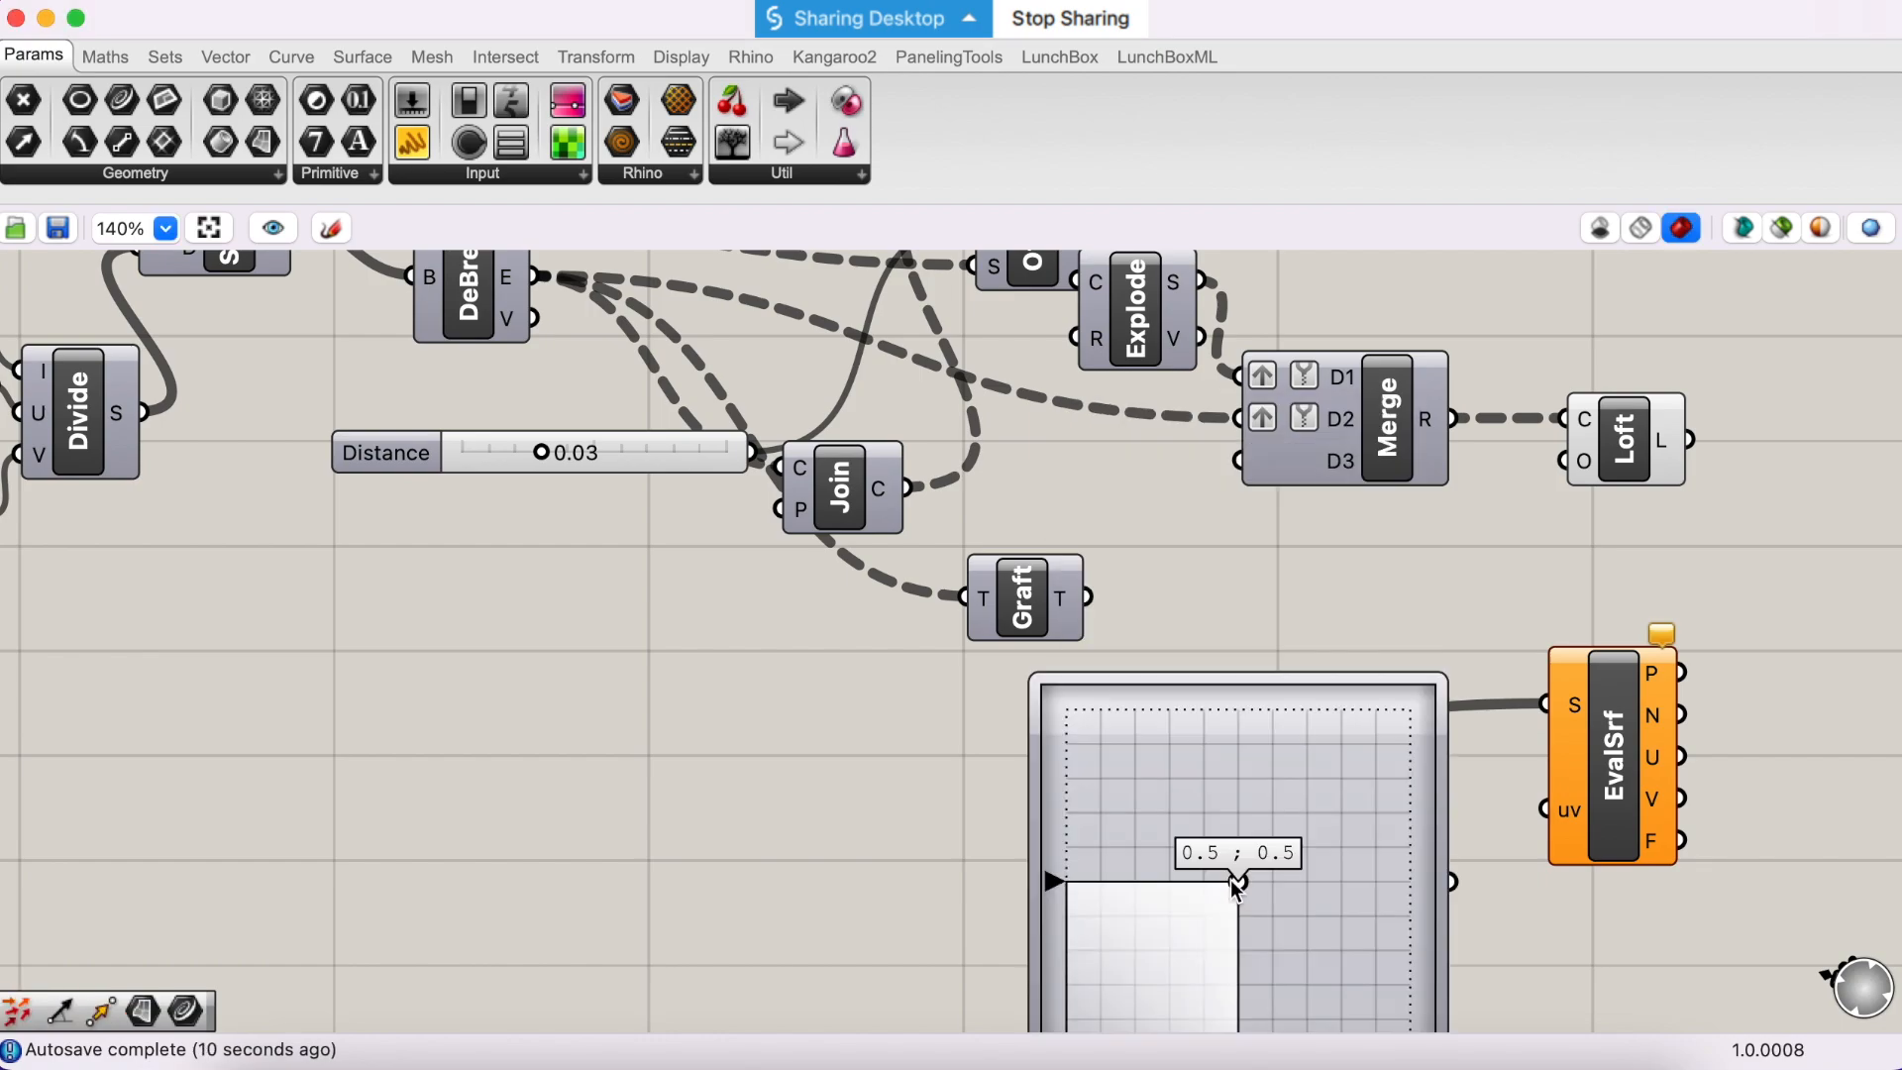
pyautogui.moveTo(1232, 917); pyautogui.dragTo(1175, 782, button='right')
pyautogui.moveTo(1393, 543); pyautogui.dragTo(1225, 733)
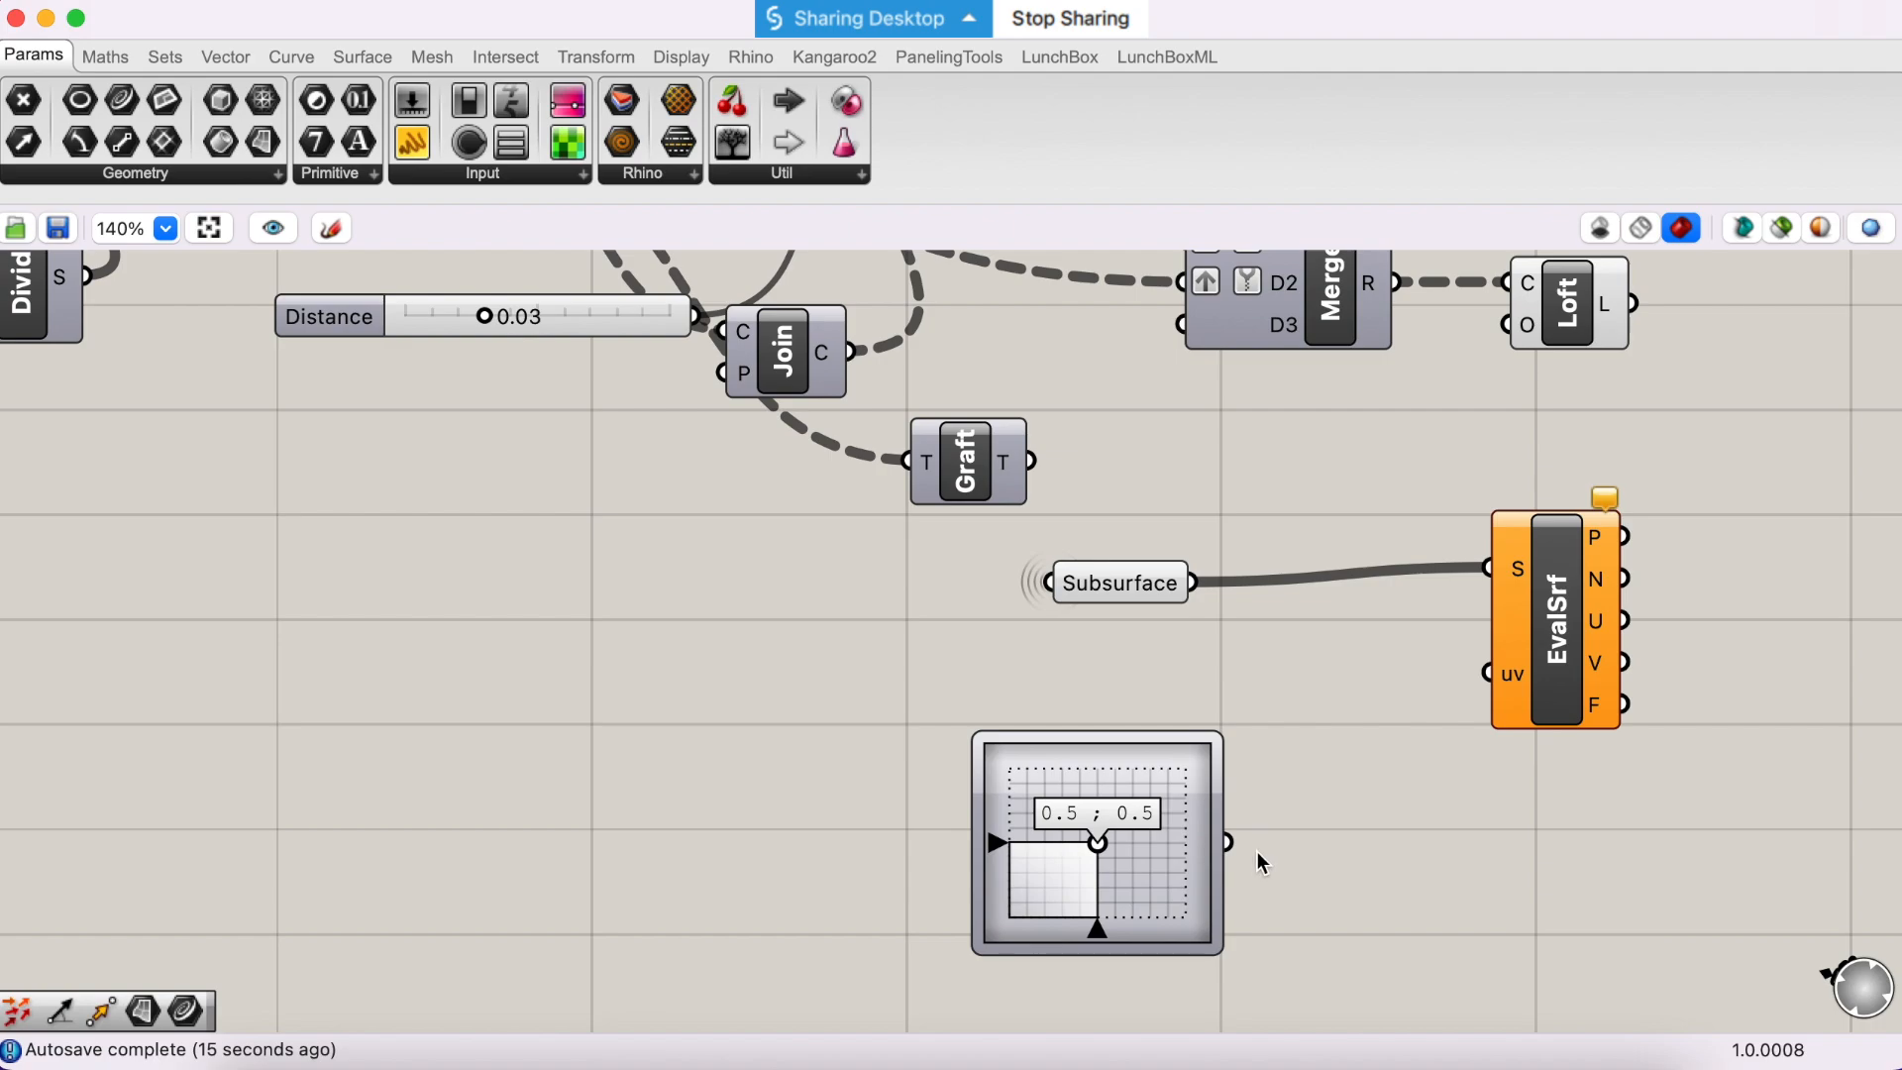
# - Connect the MD Slider to EvalSrf's uv input and reparameterize EvalSrf's S input
pyautogui.moveTo(1228, 843); pyautogui.dragTo(1499, 678)
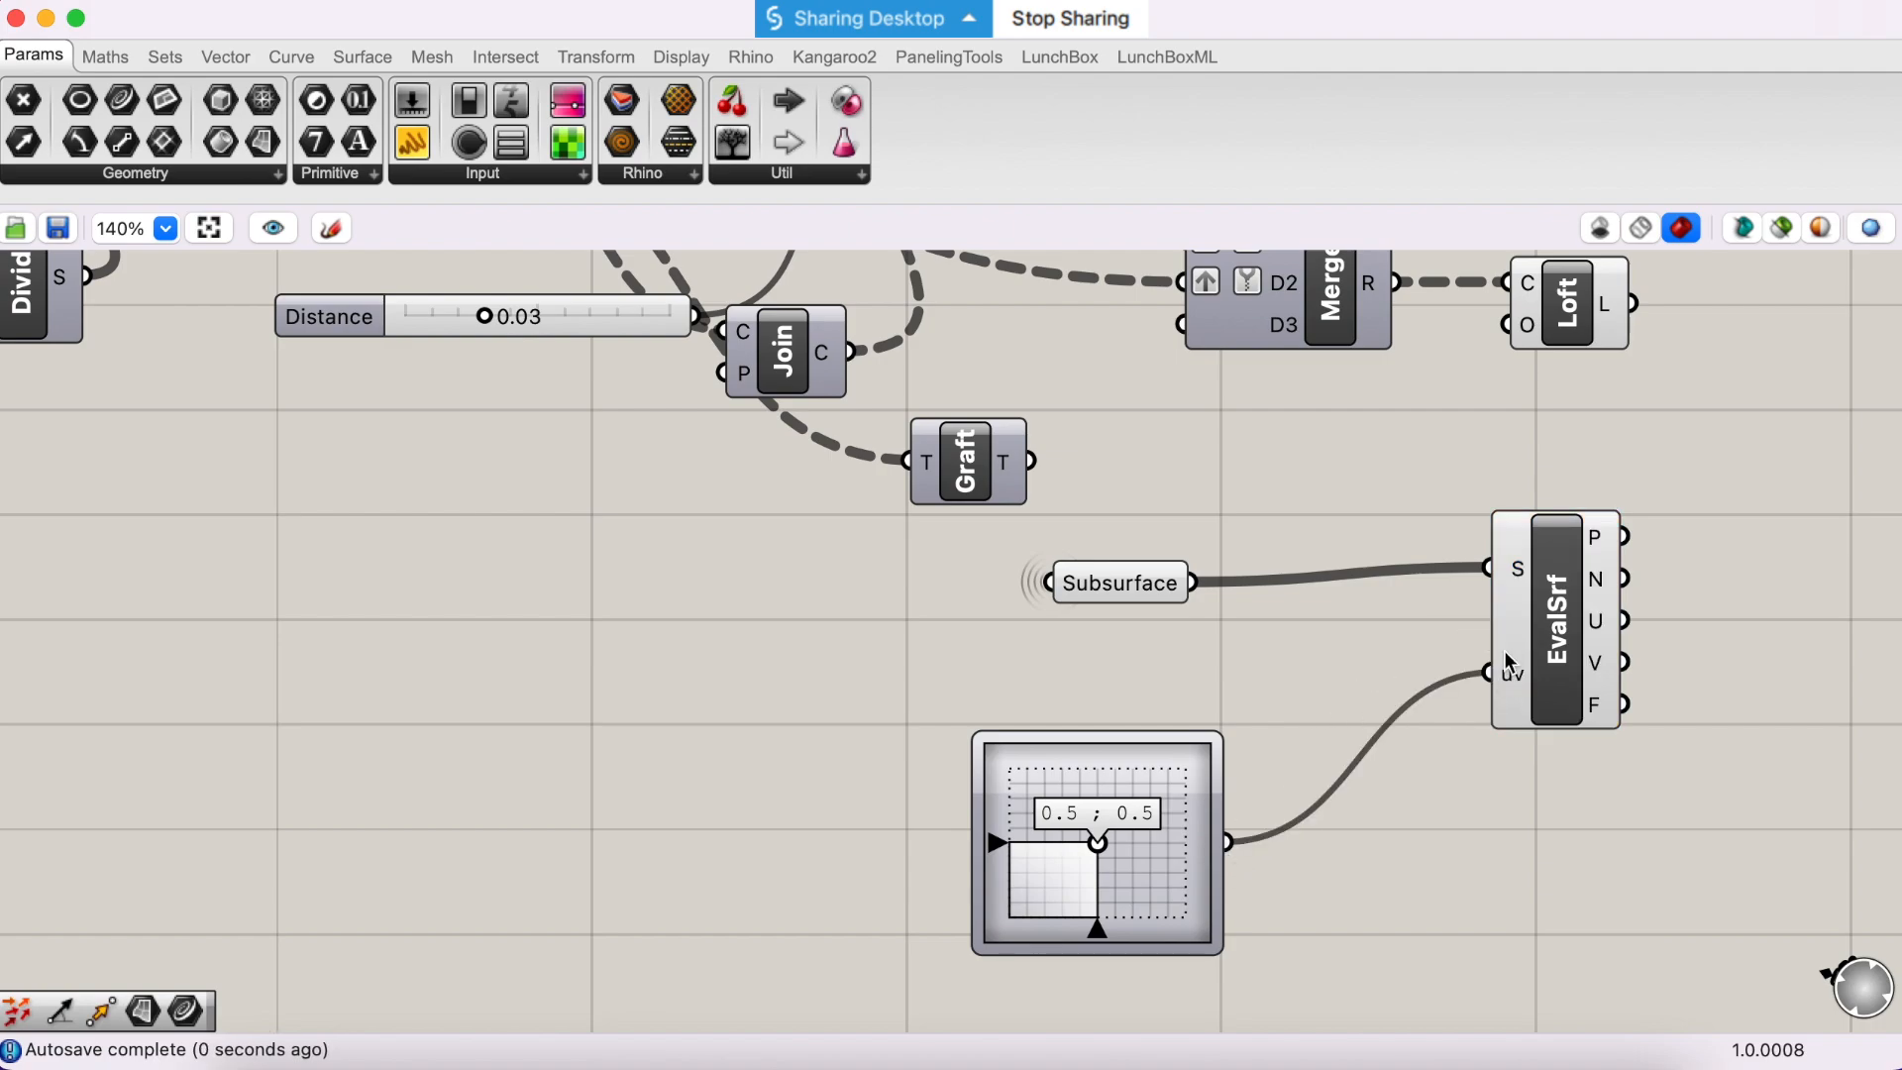
pyautogui.rightClick(1516, 573)
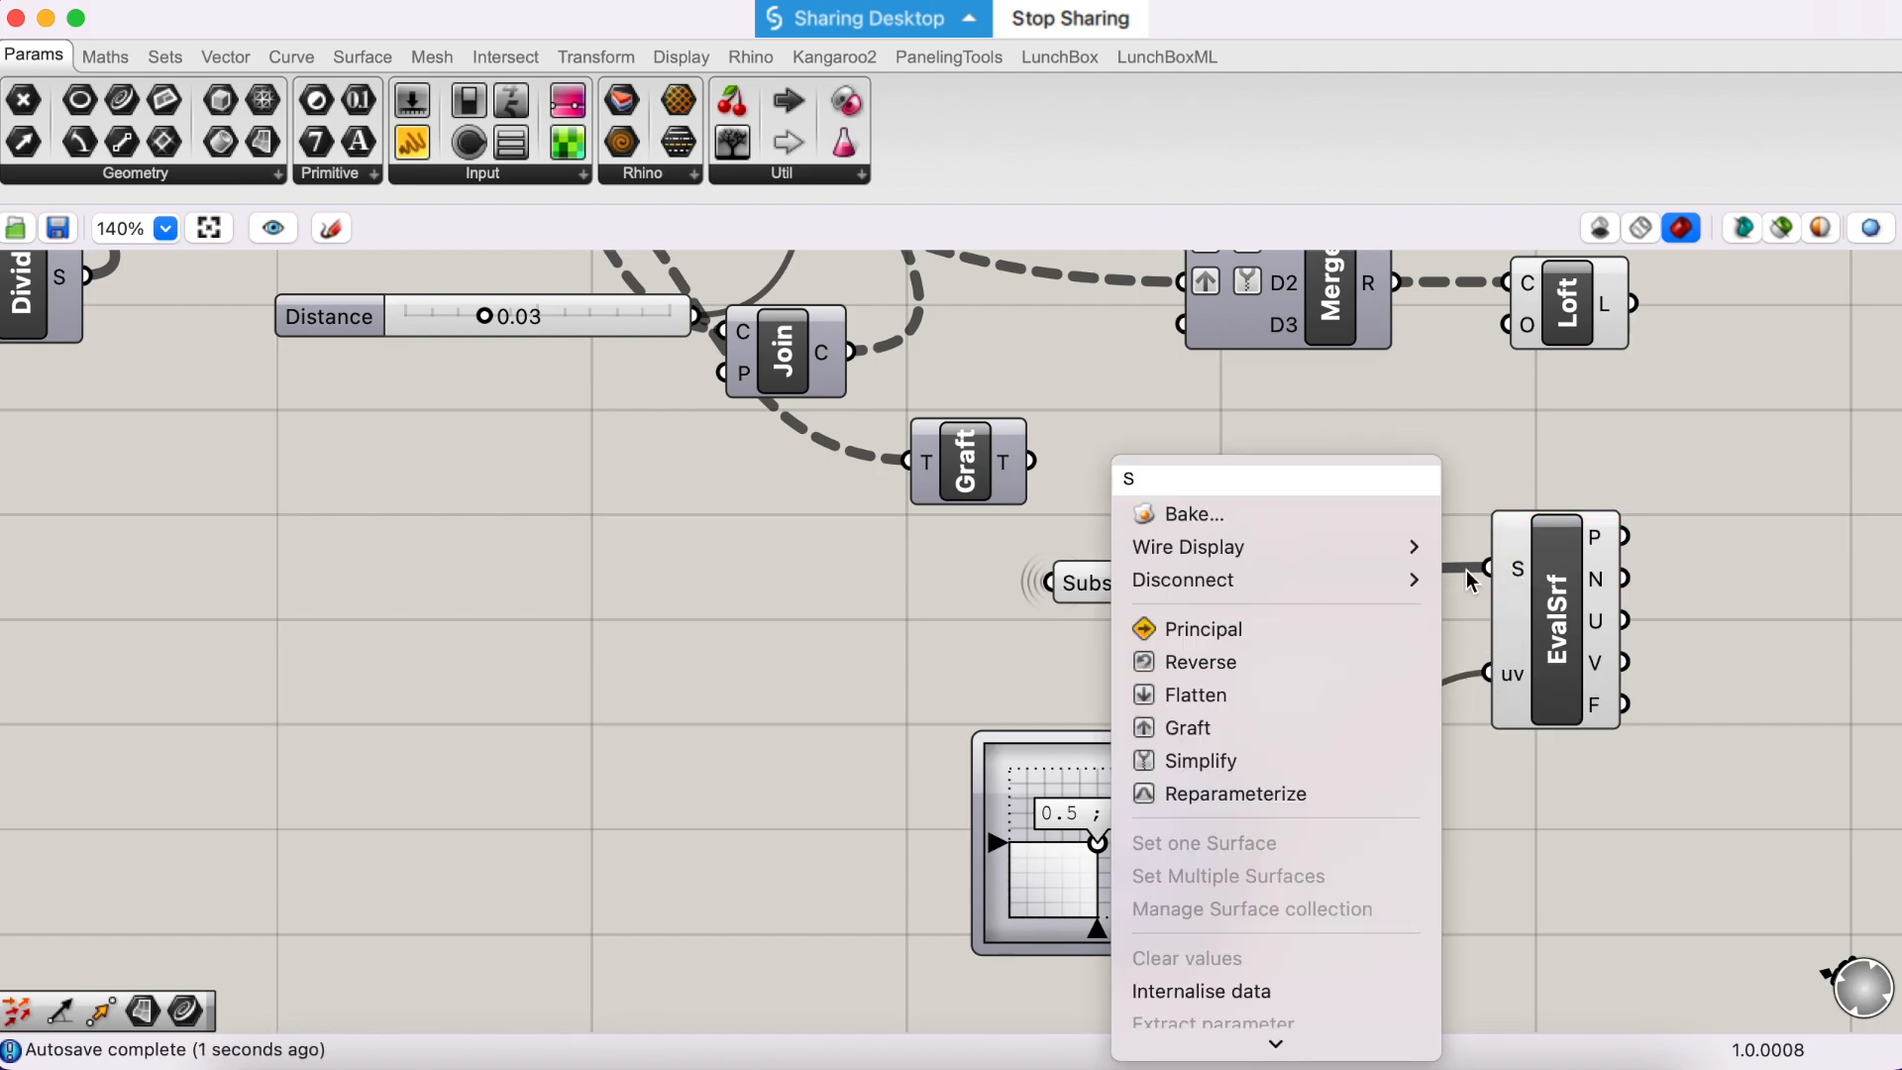
pyautogui.click(1317, 793)
# - Move the MD Slider up beneath Subsurface and bring EvalSrf closer to both of its inputs
pyautogui.moveTo(1168, 810); pyautogui.dragTo(1169, 741)
pyautogui.hscroll(5, 1396, 756)
pyautogui.scroll(2, 1396, 756)
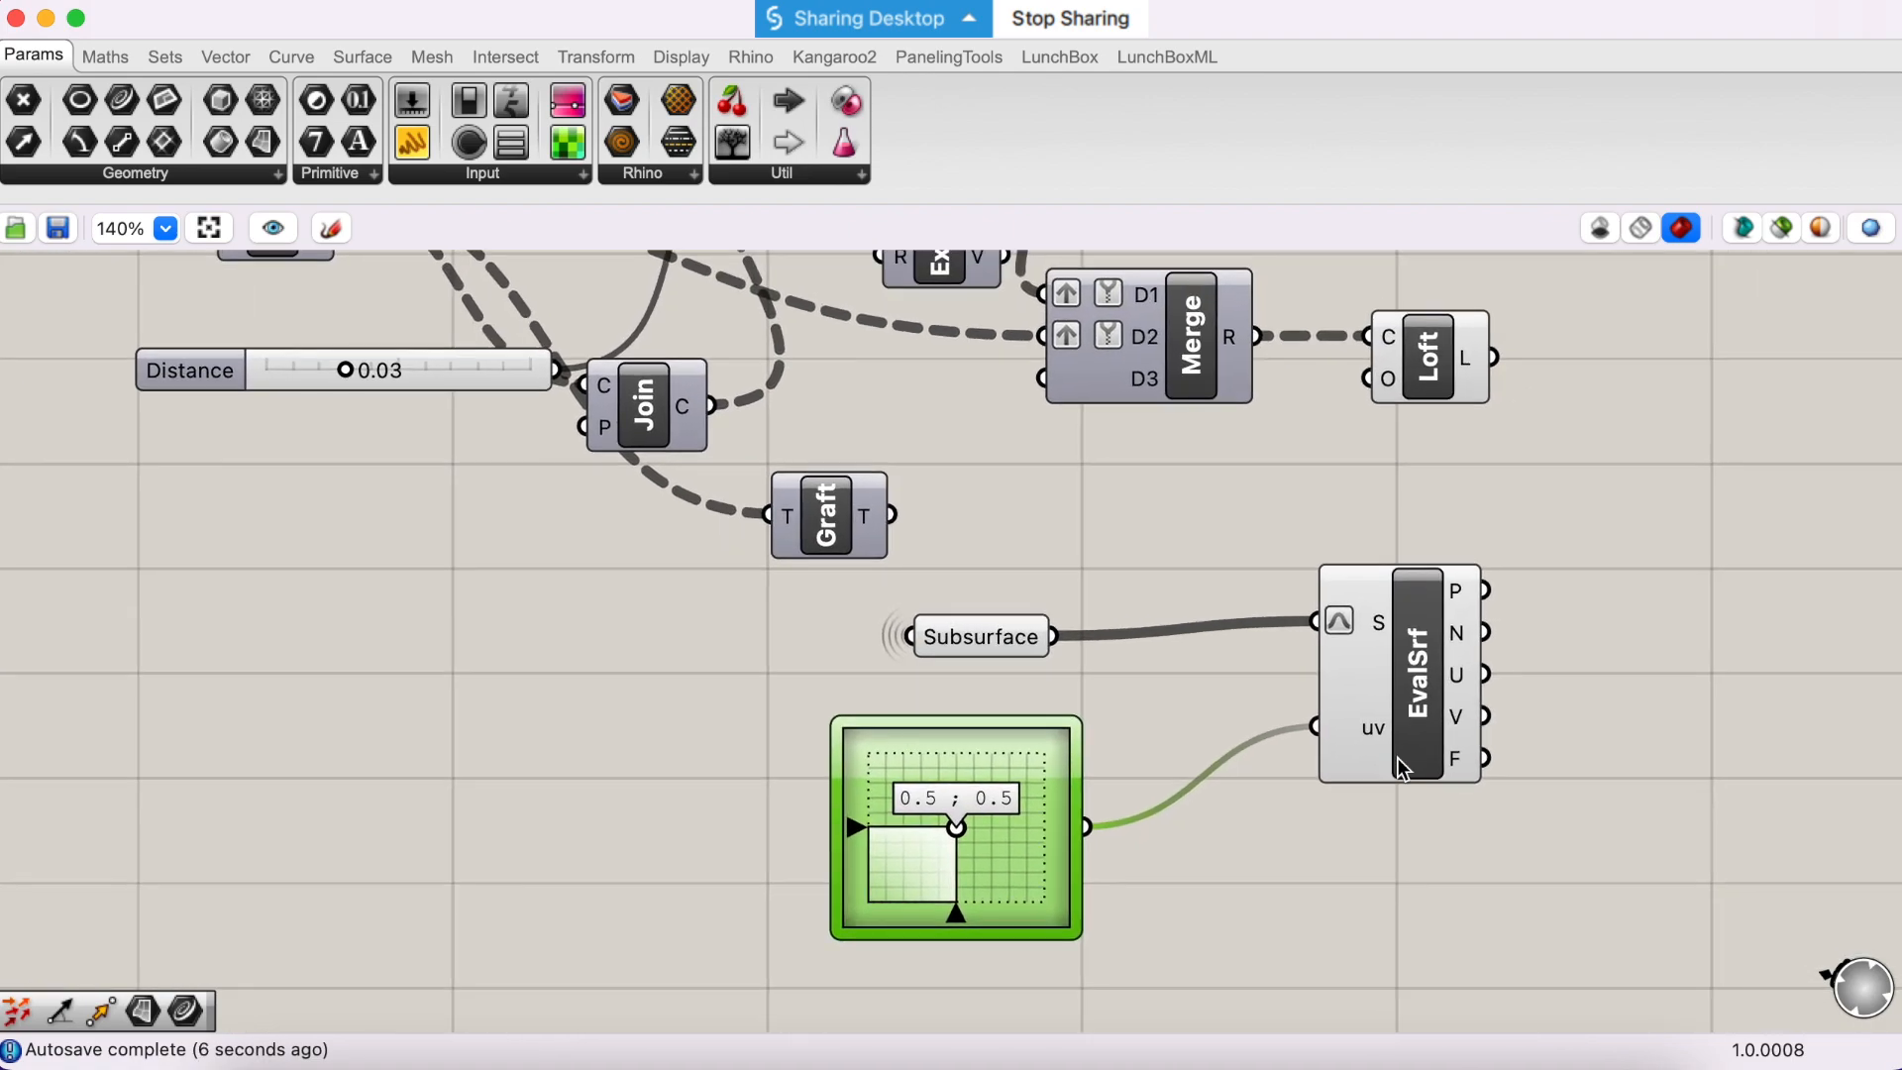
pyautogui.hscroll(2, 1386, 753)
pyautogui.scroll(1, 1387, 753)
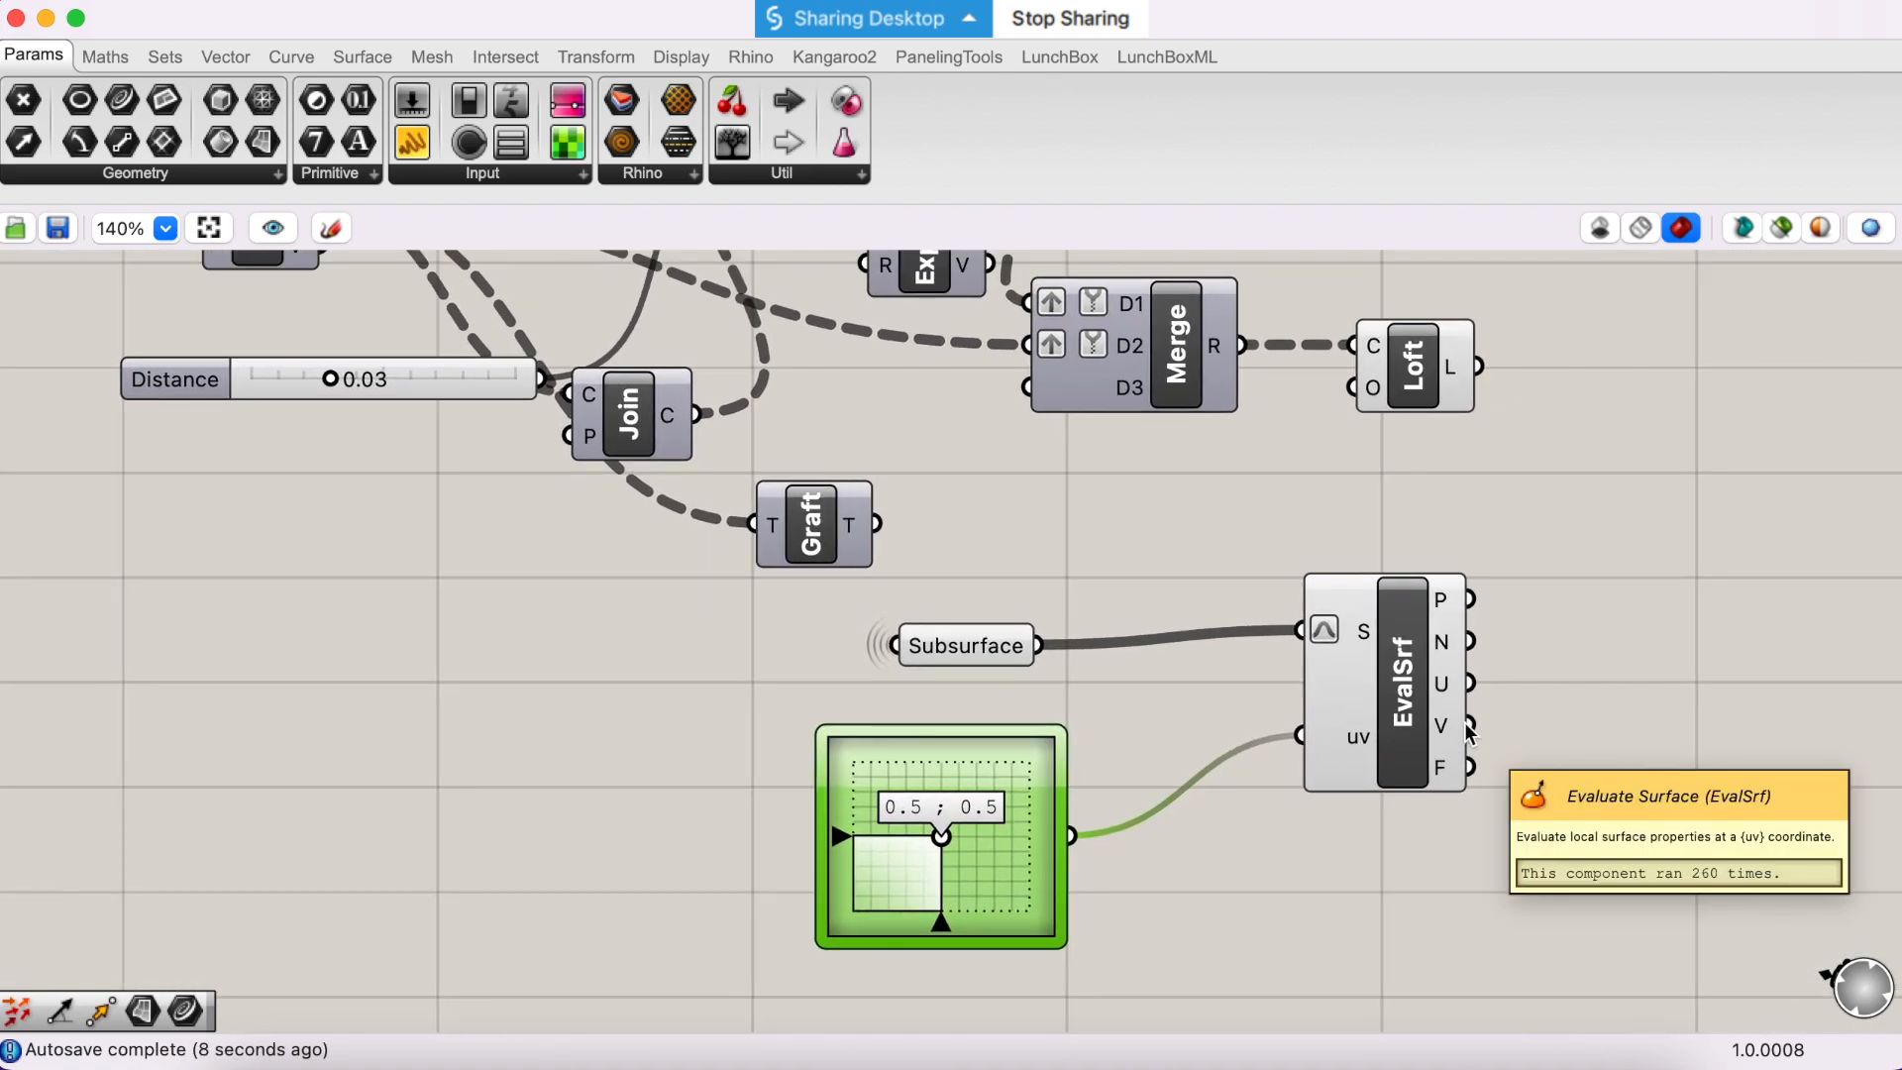
pyautogui.moveTo(1375, 727); pyautogui.dragTo(1303, 742)
pyautogui.moveTo(1339, 650)
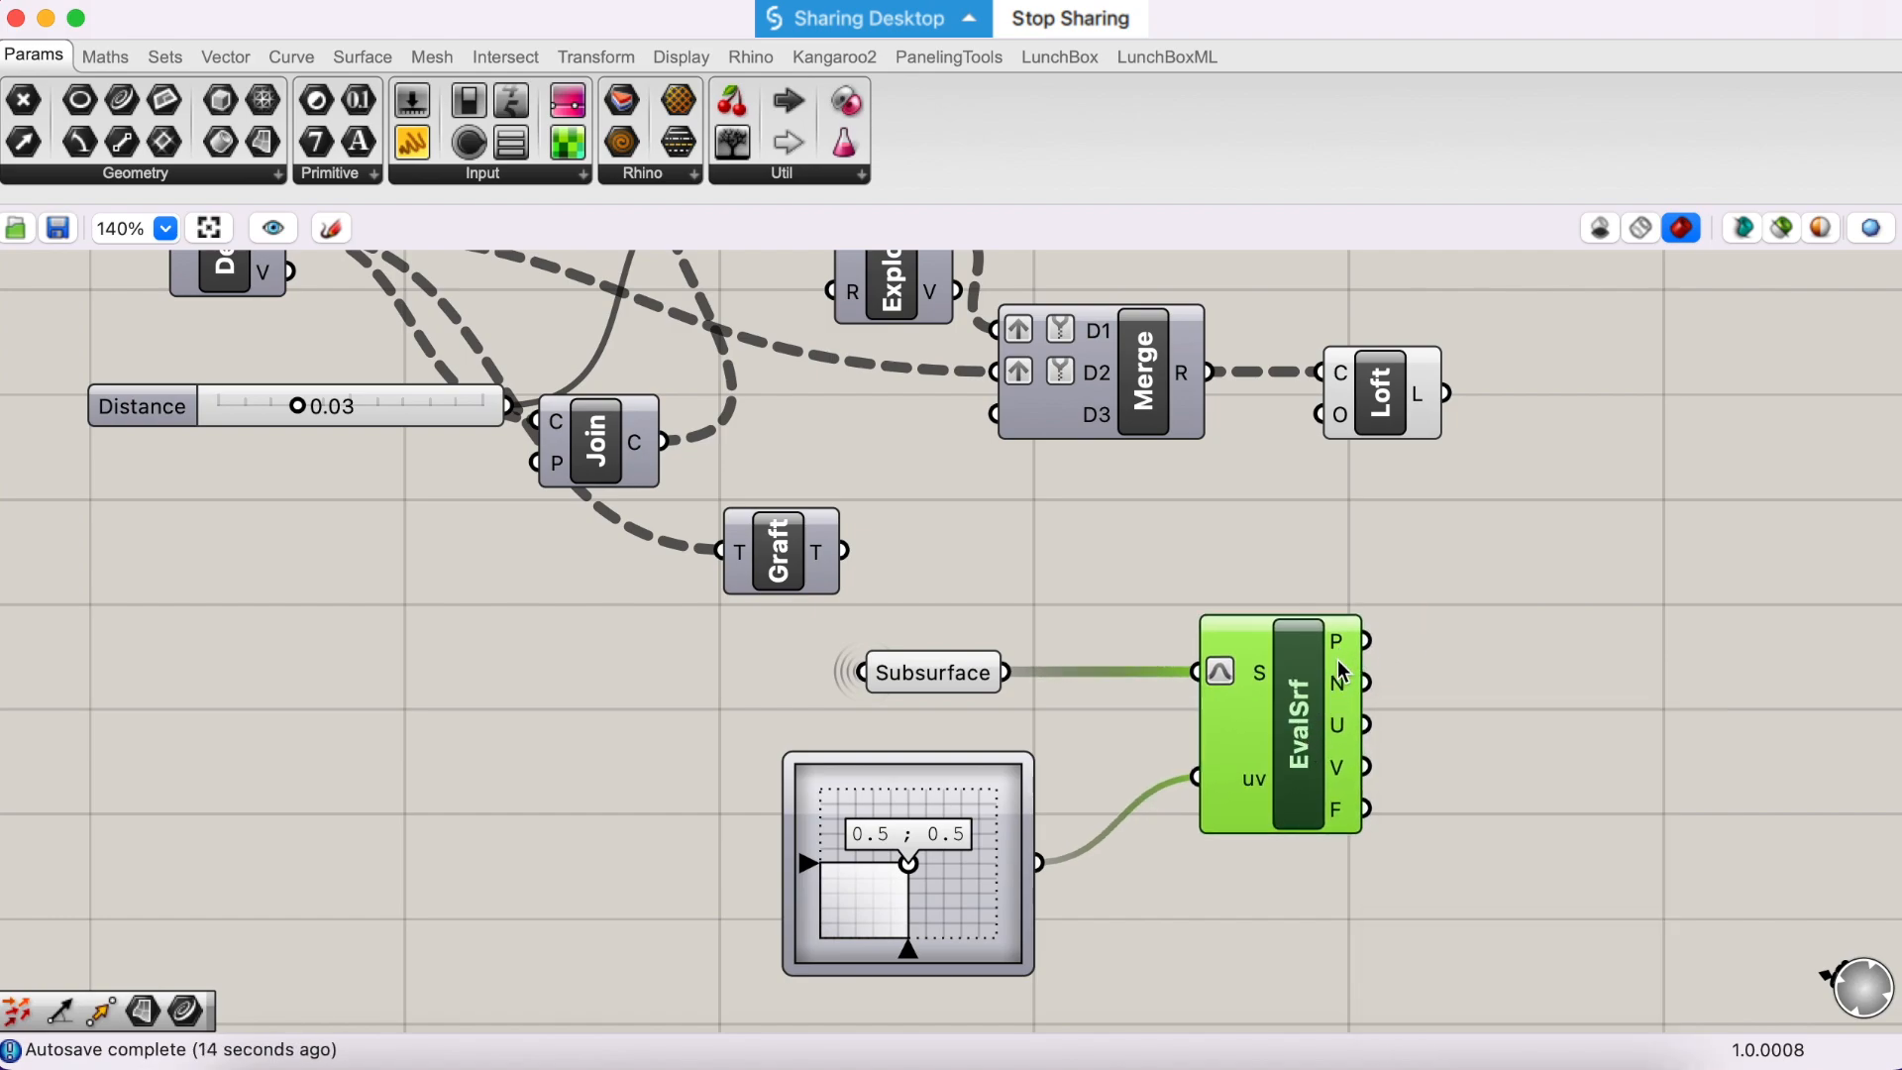
pyautogui.moveTo(1344, 691)
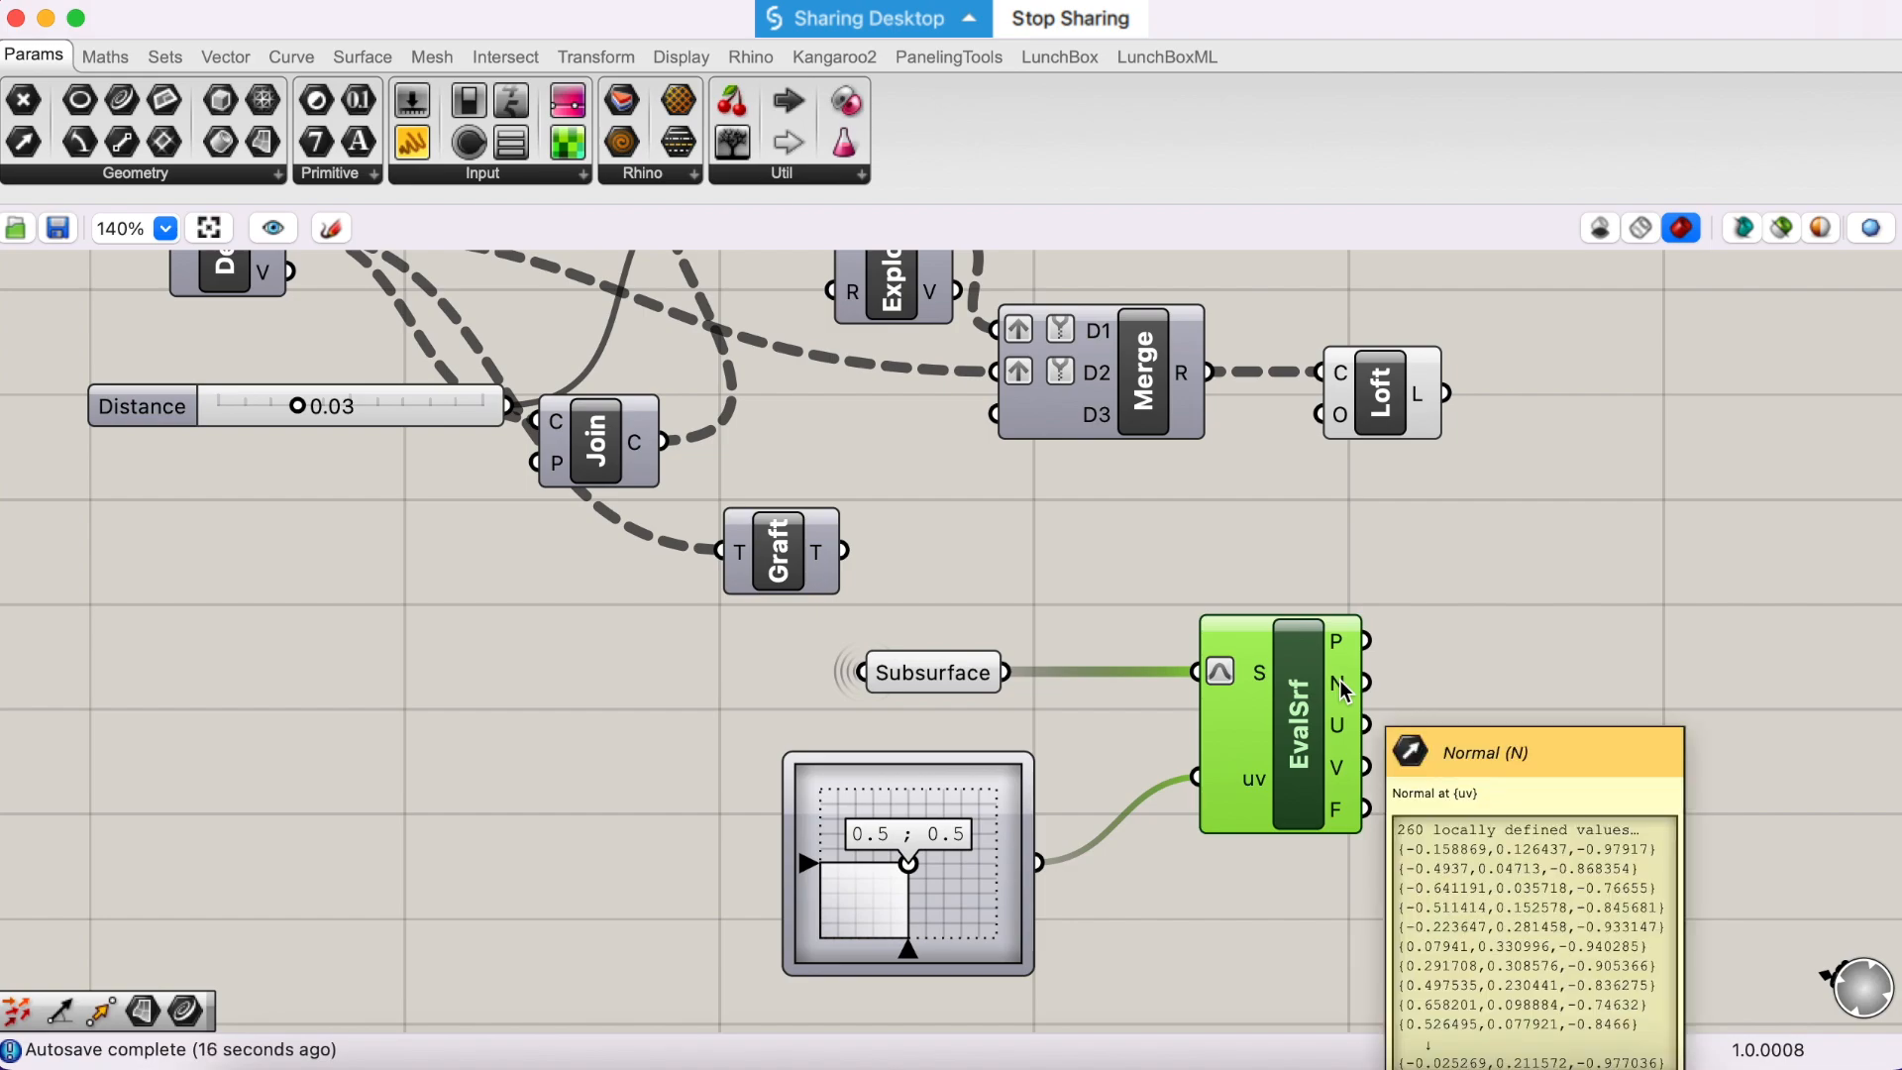
pyautogui.moveTo(1274, 729); pyautogui.dragTo(1218, 755)
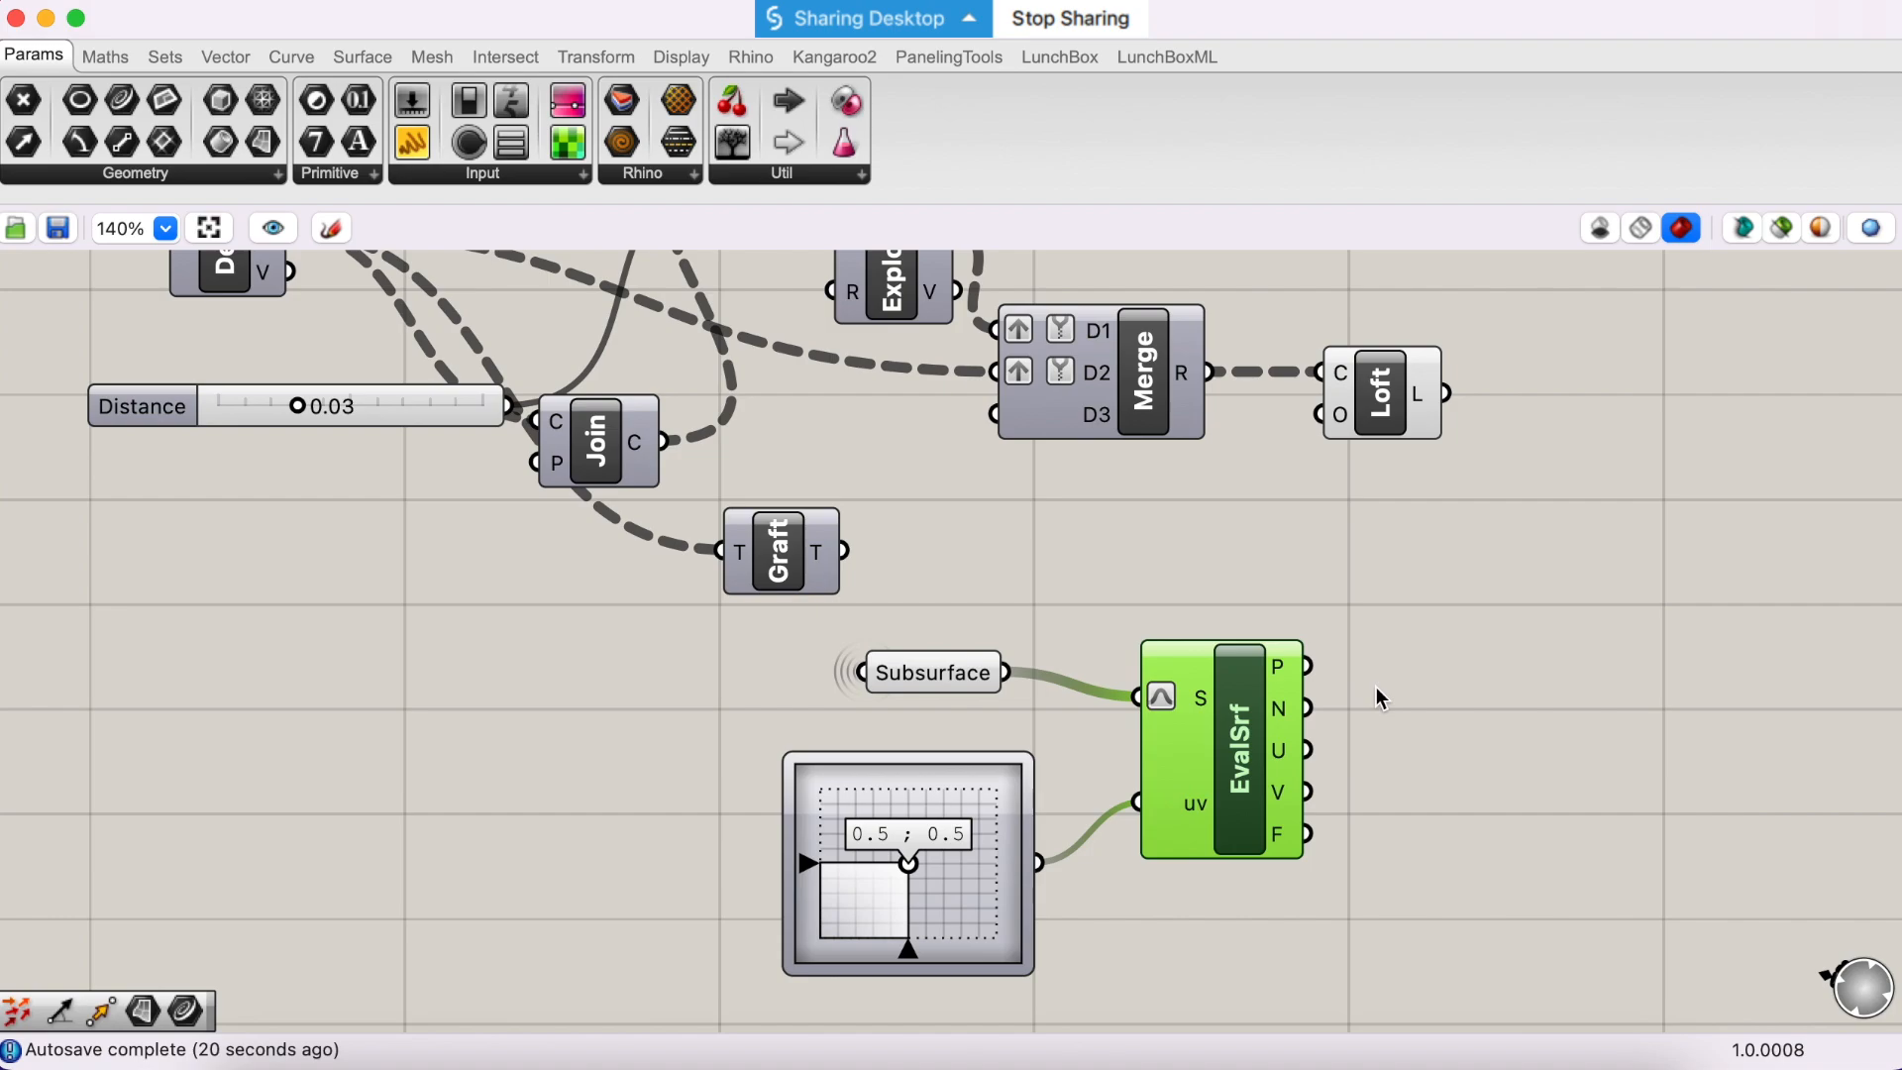
# - Move the Explode component clear of OffsetS, placing it just above Merge
pyautogui.scroll(1, 1376, 687)
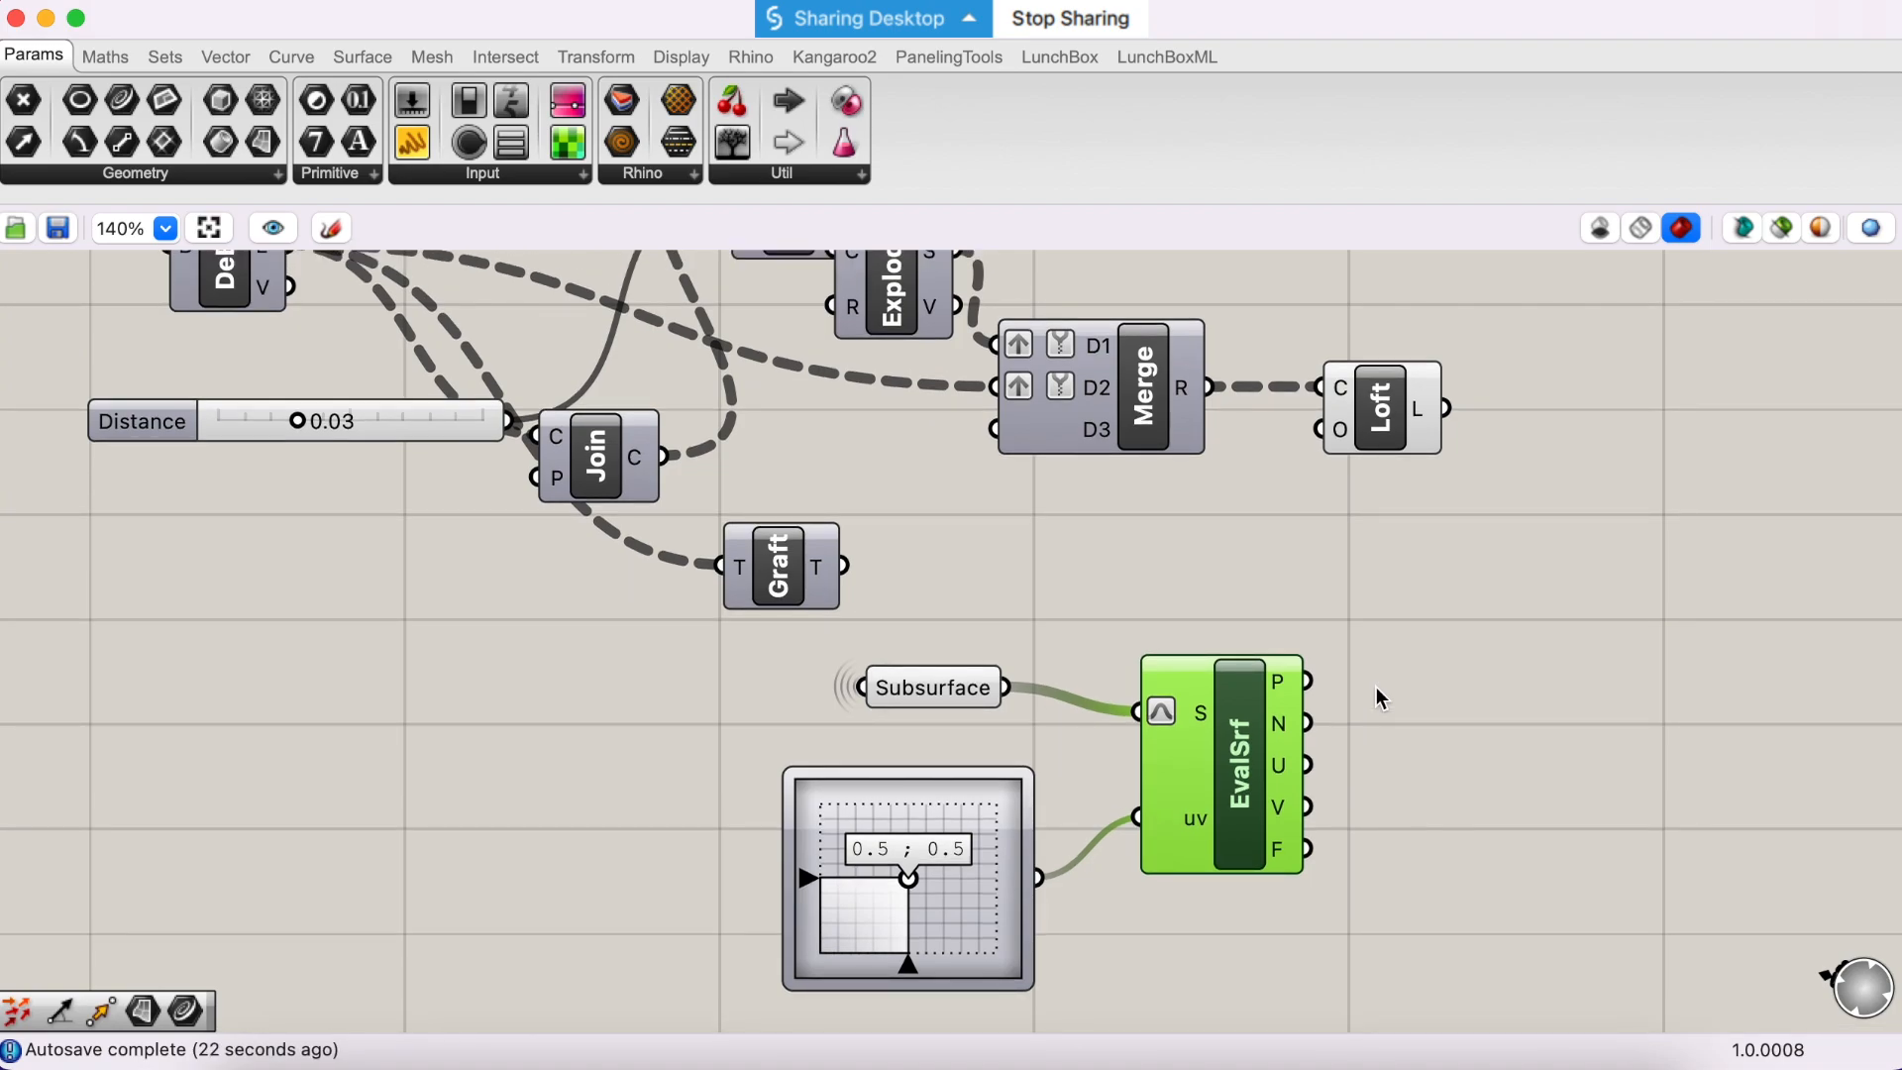
pyautogui.scroll(4, 1411, 659)
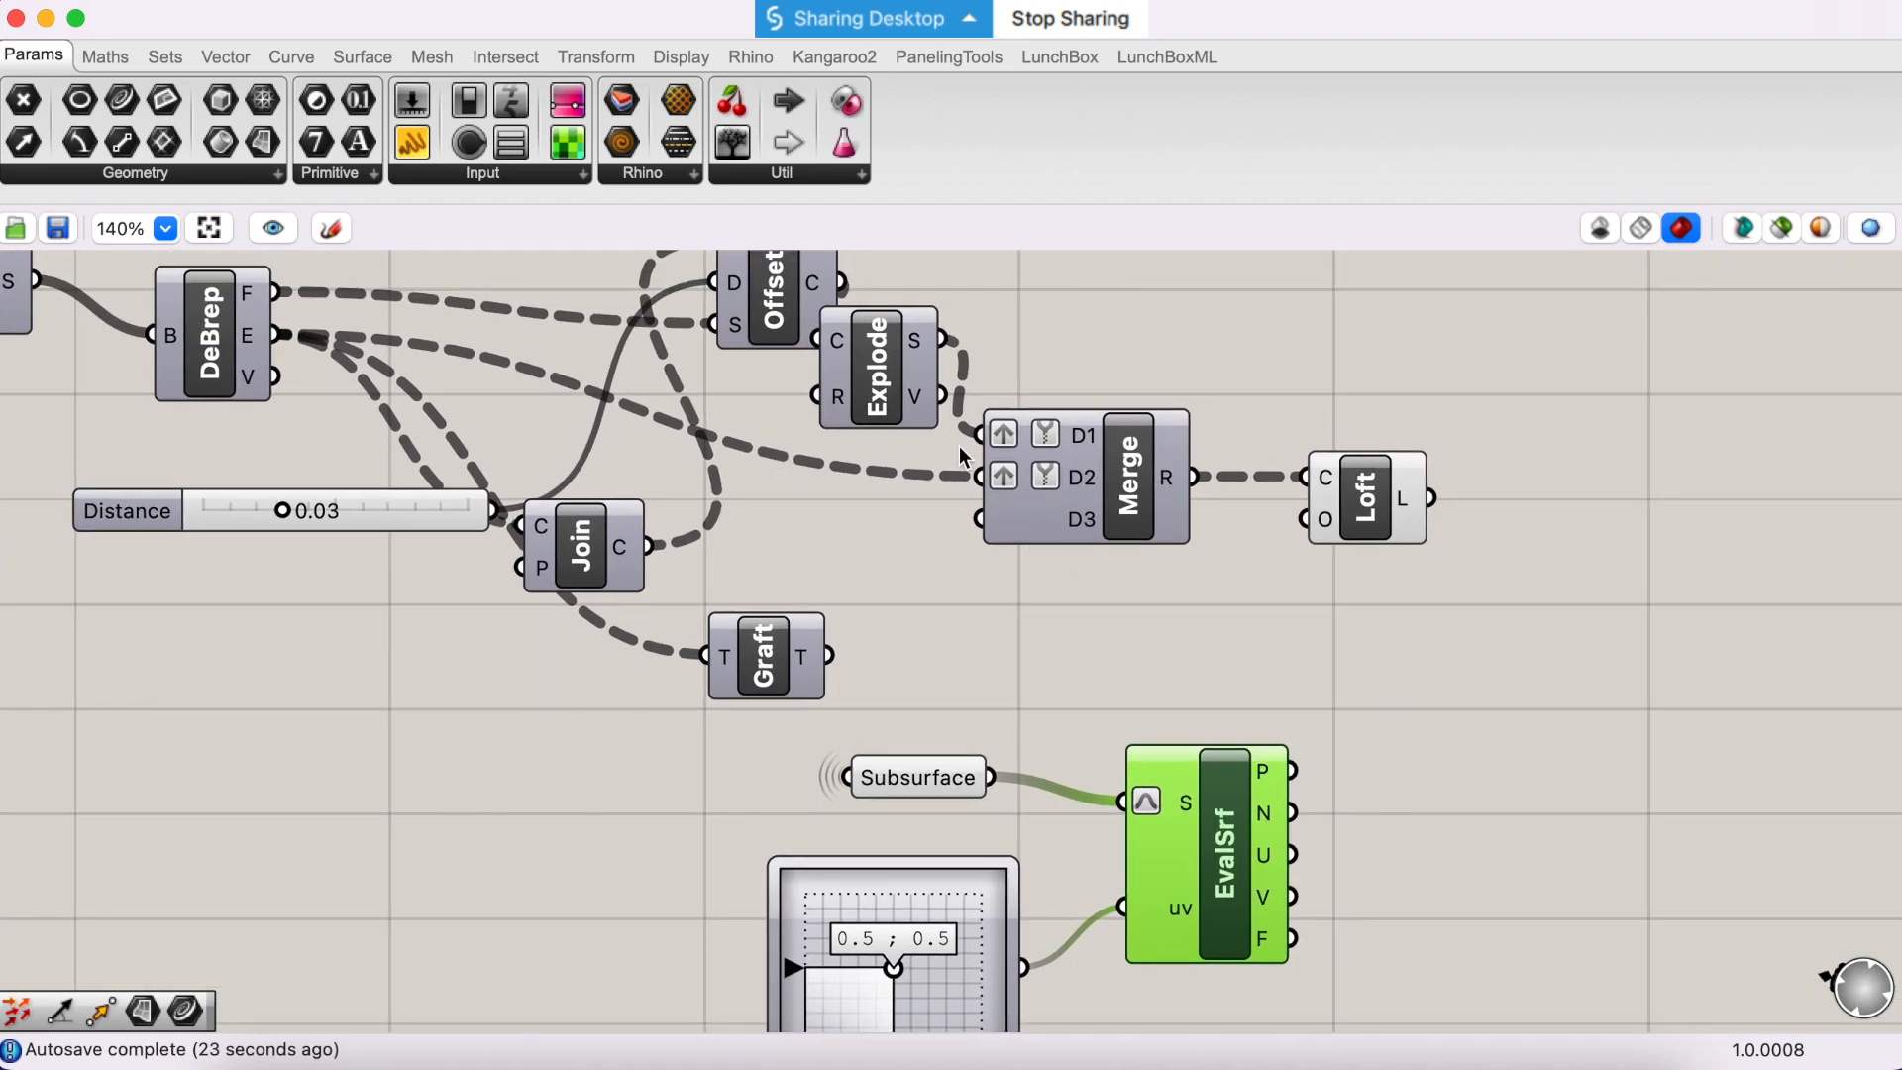
pyautogui.moveTo(888, 377); pyautogui.dragTo(912, 350)
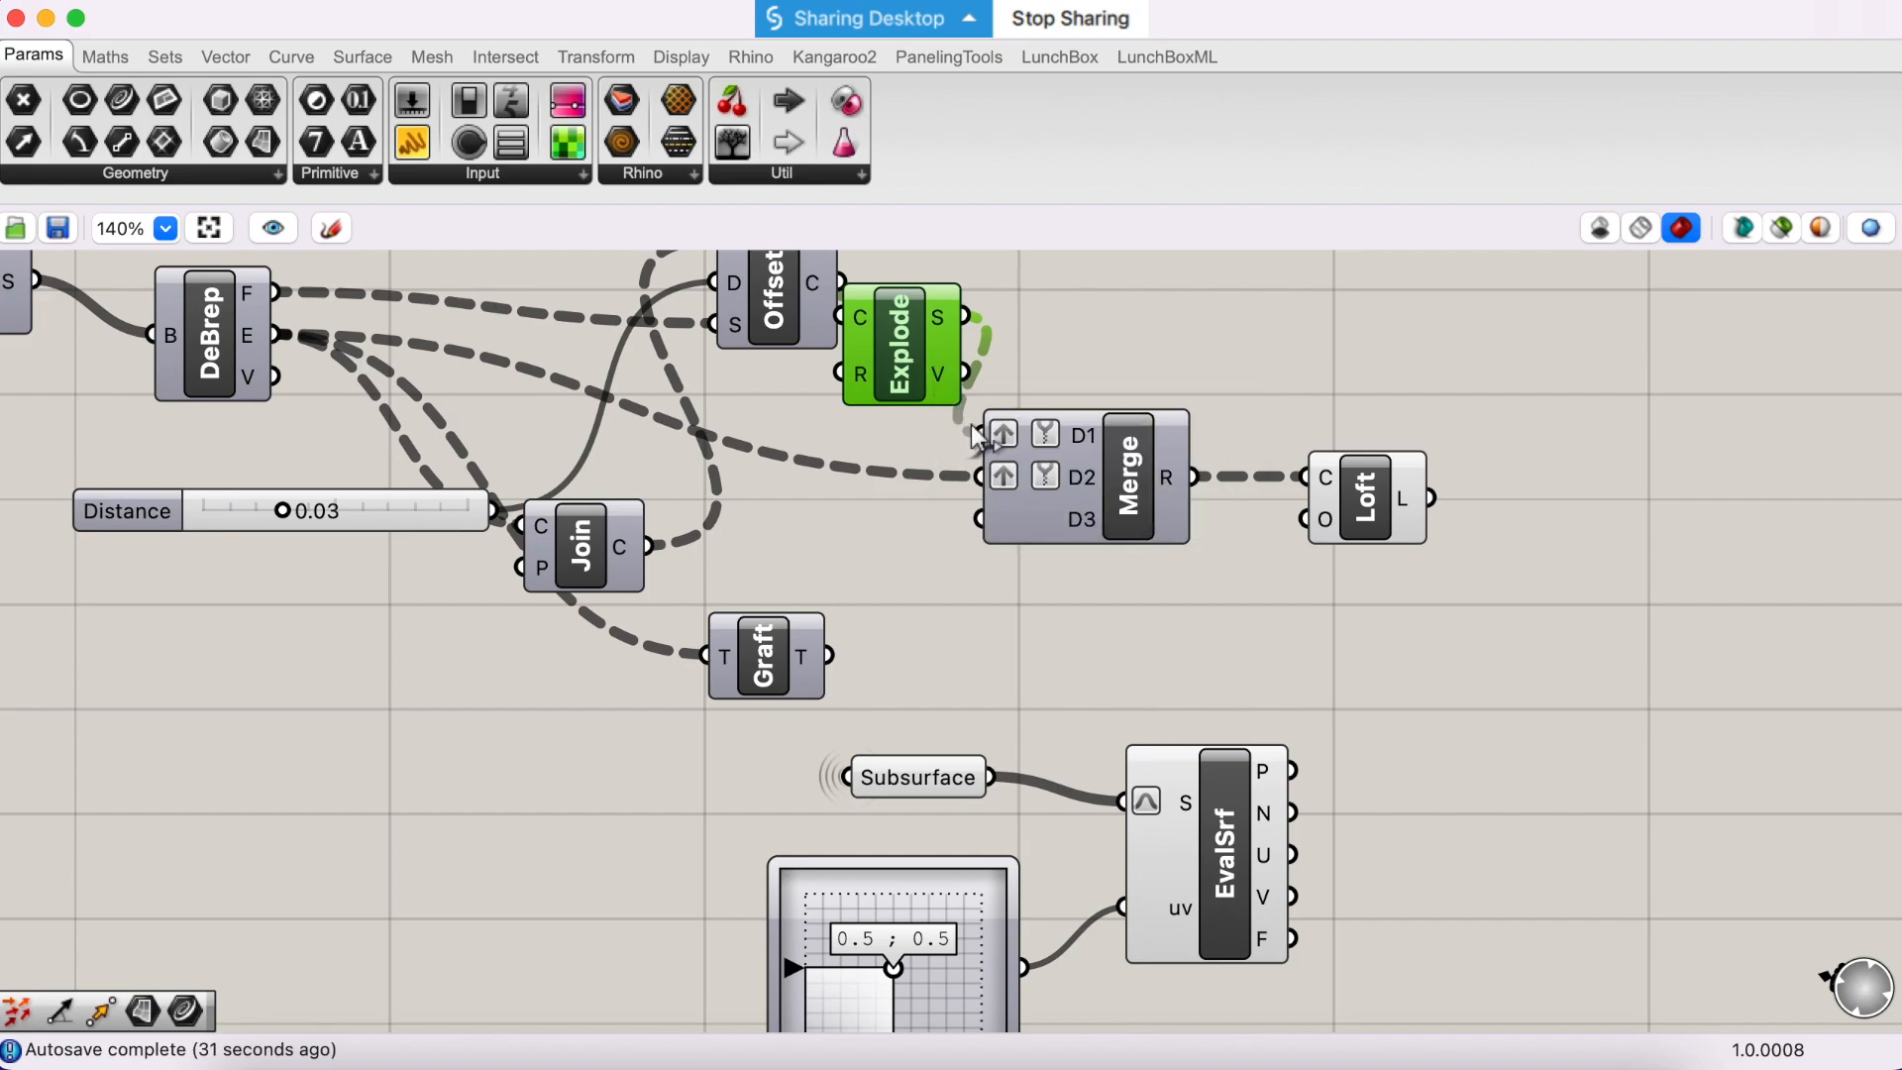
pyautogui.moveTo(951, 372); pyautogui.dragTo(960, 456, button='right')
pyautogui.moveTo(925, 366); pyautogui.dragTo(1000, 332)
pyautogui.hscroll(5, 1442, 830)
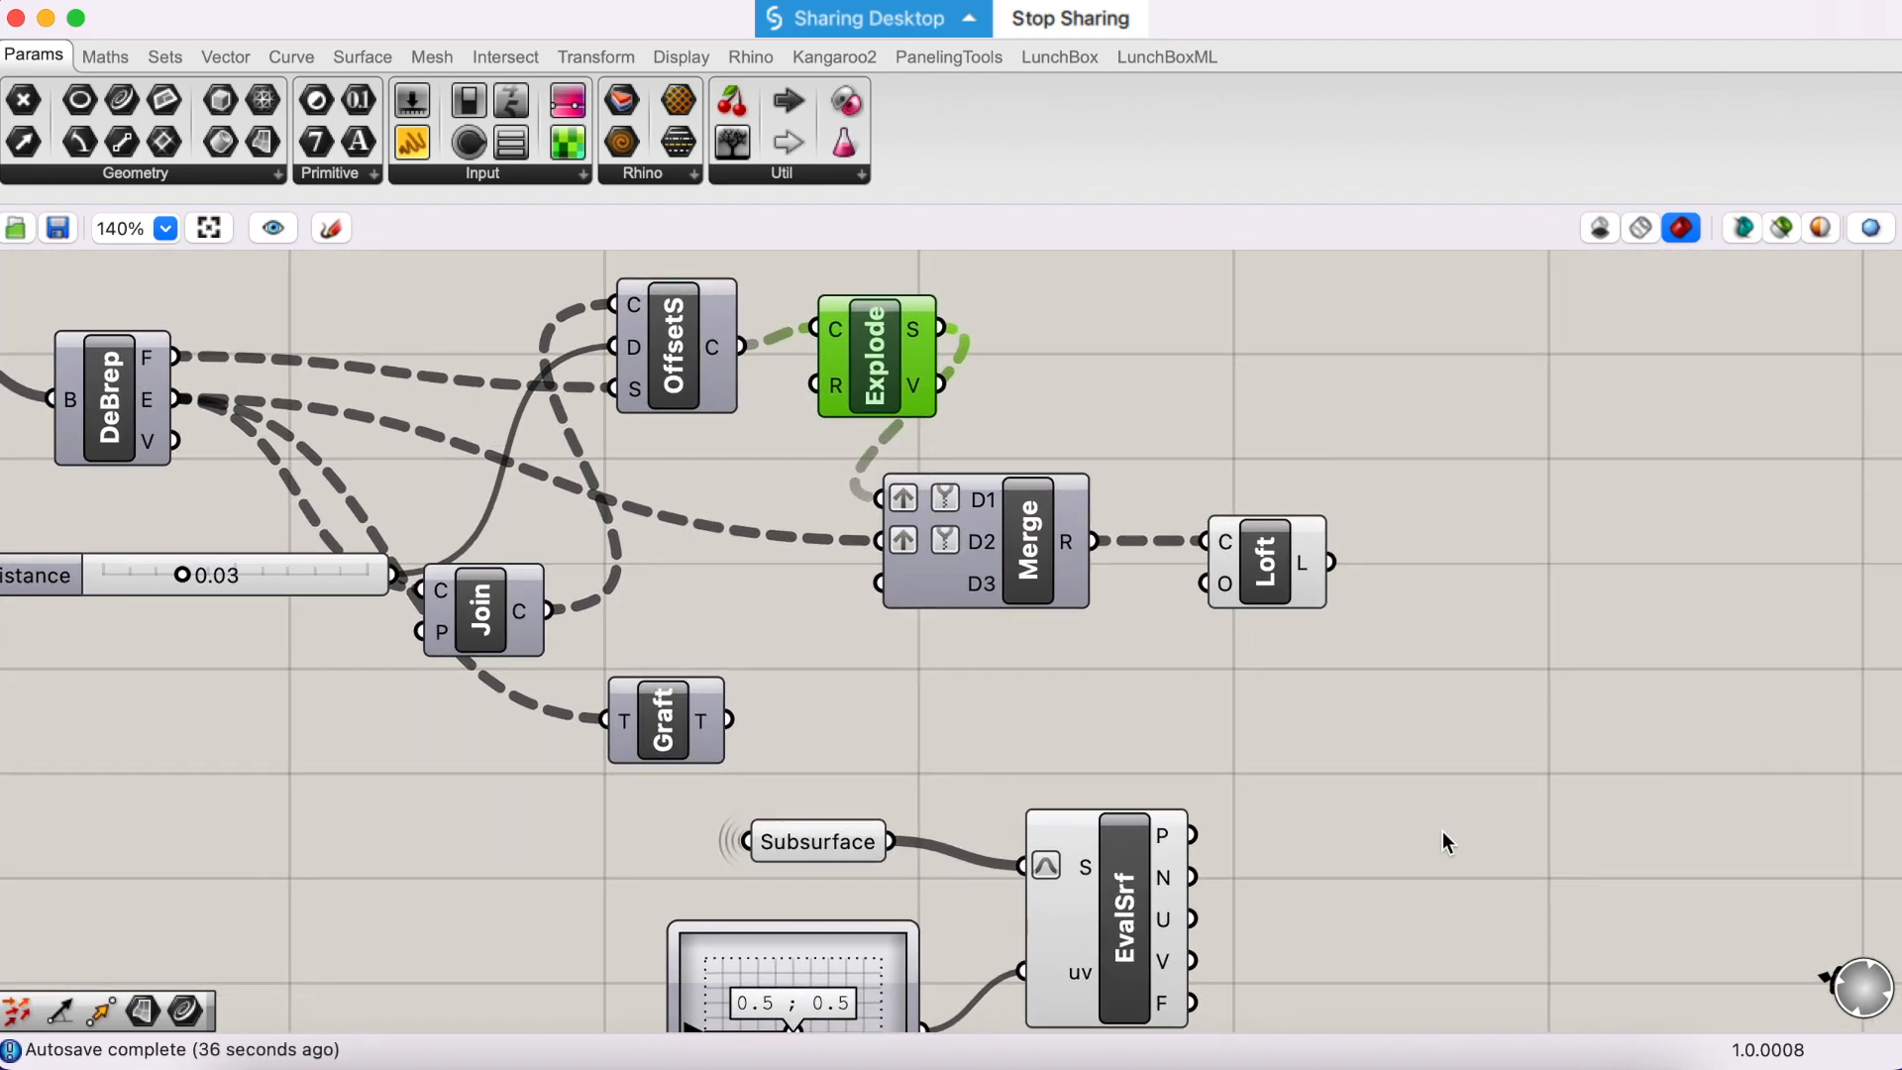
pyautogui.doubleClick(1442, 830)
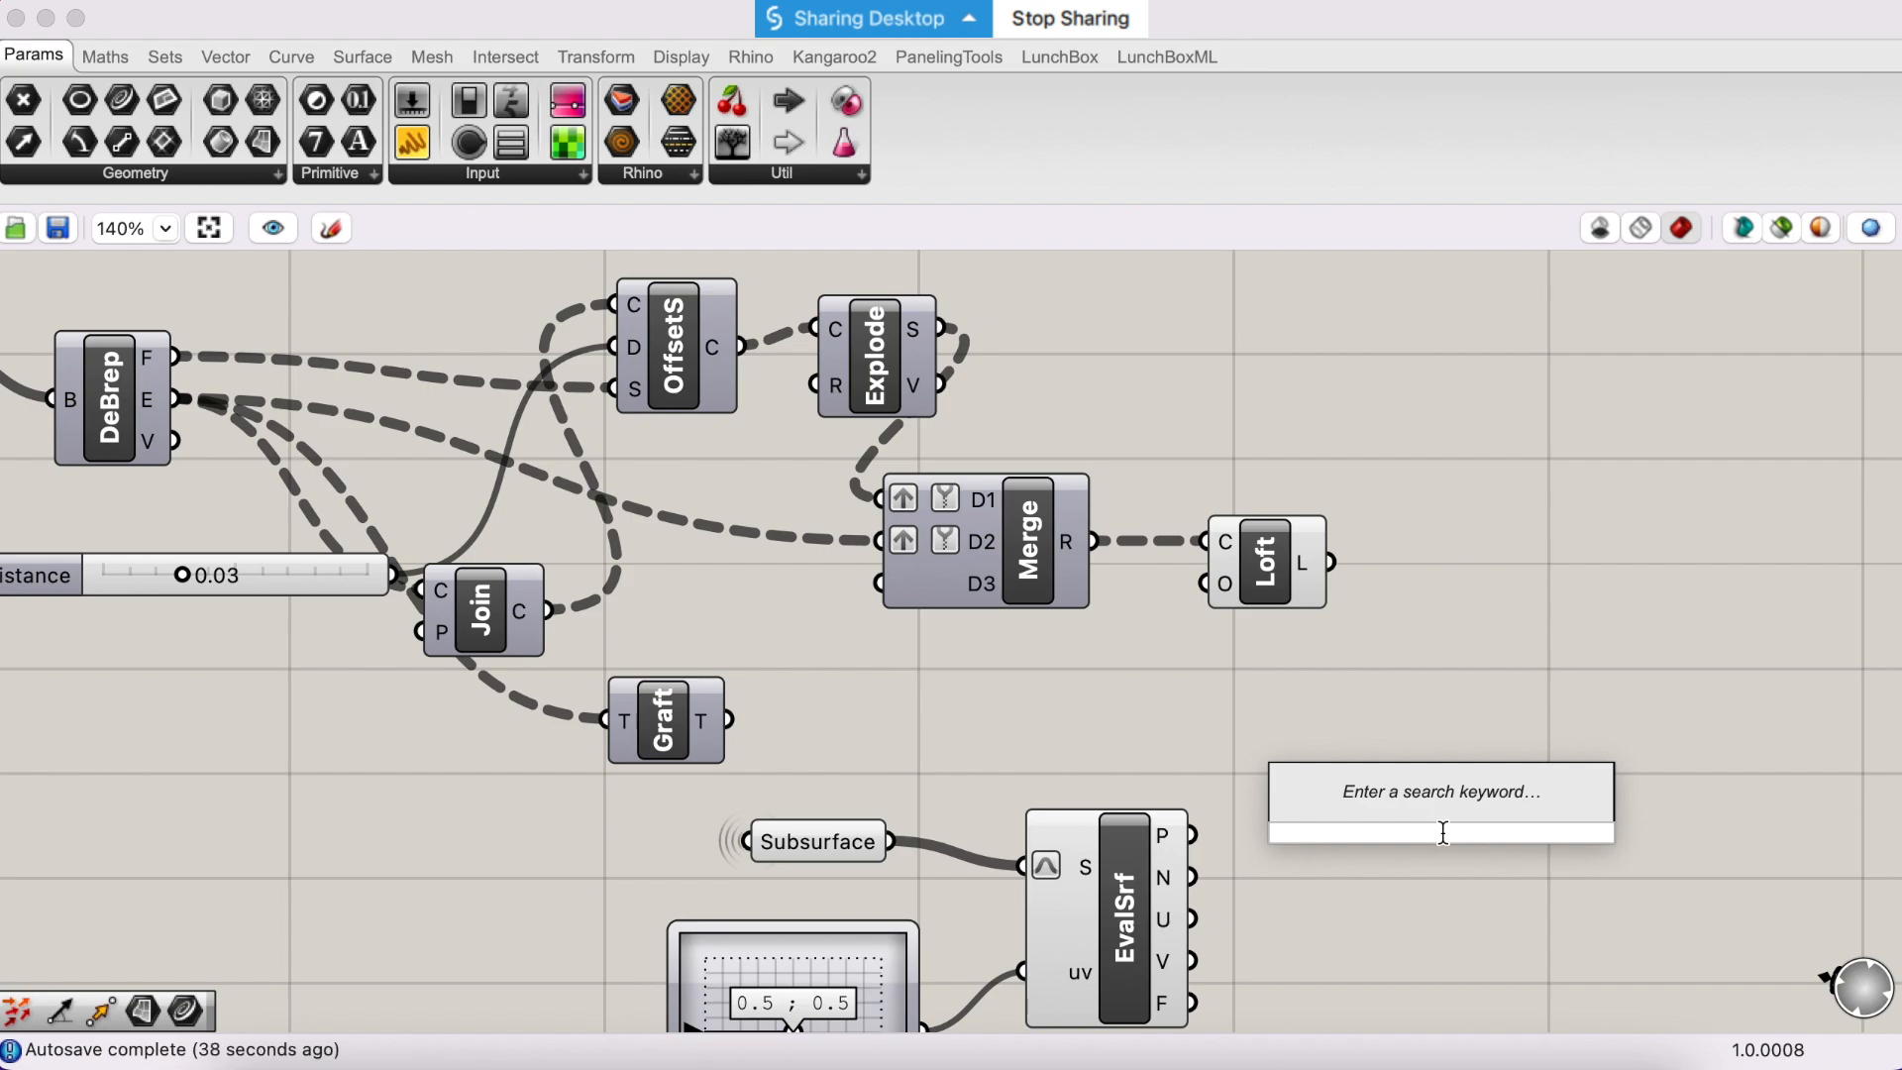
pyautogui.write('scale nu')
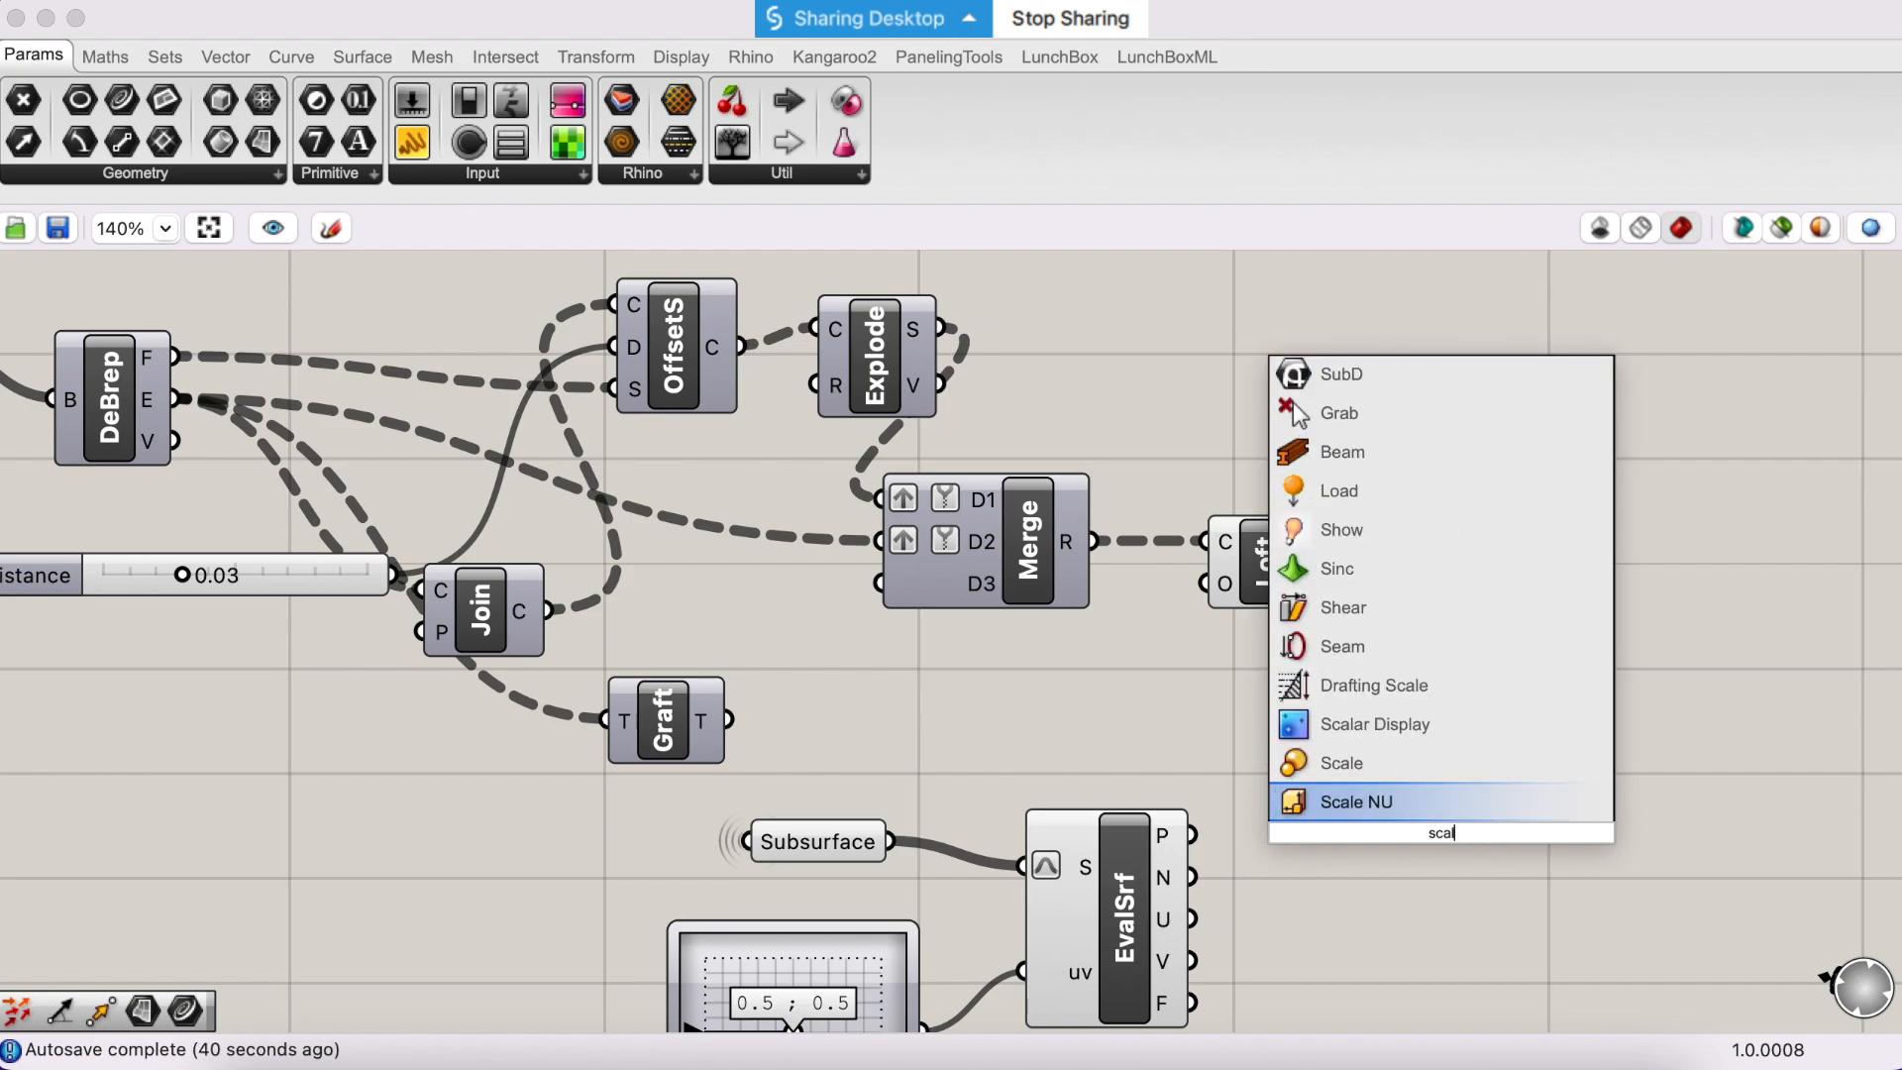
pyautogui.press('Return')
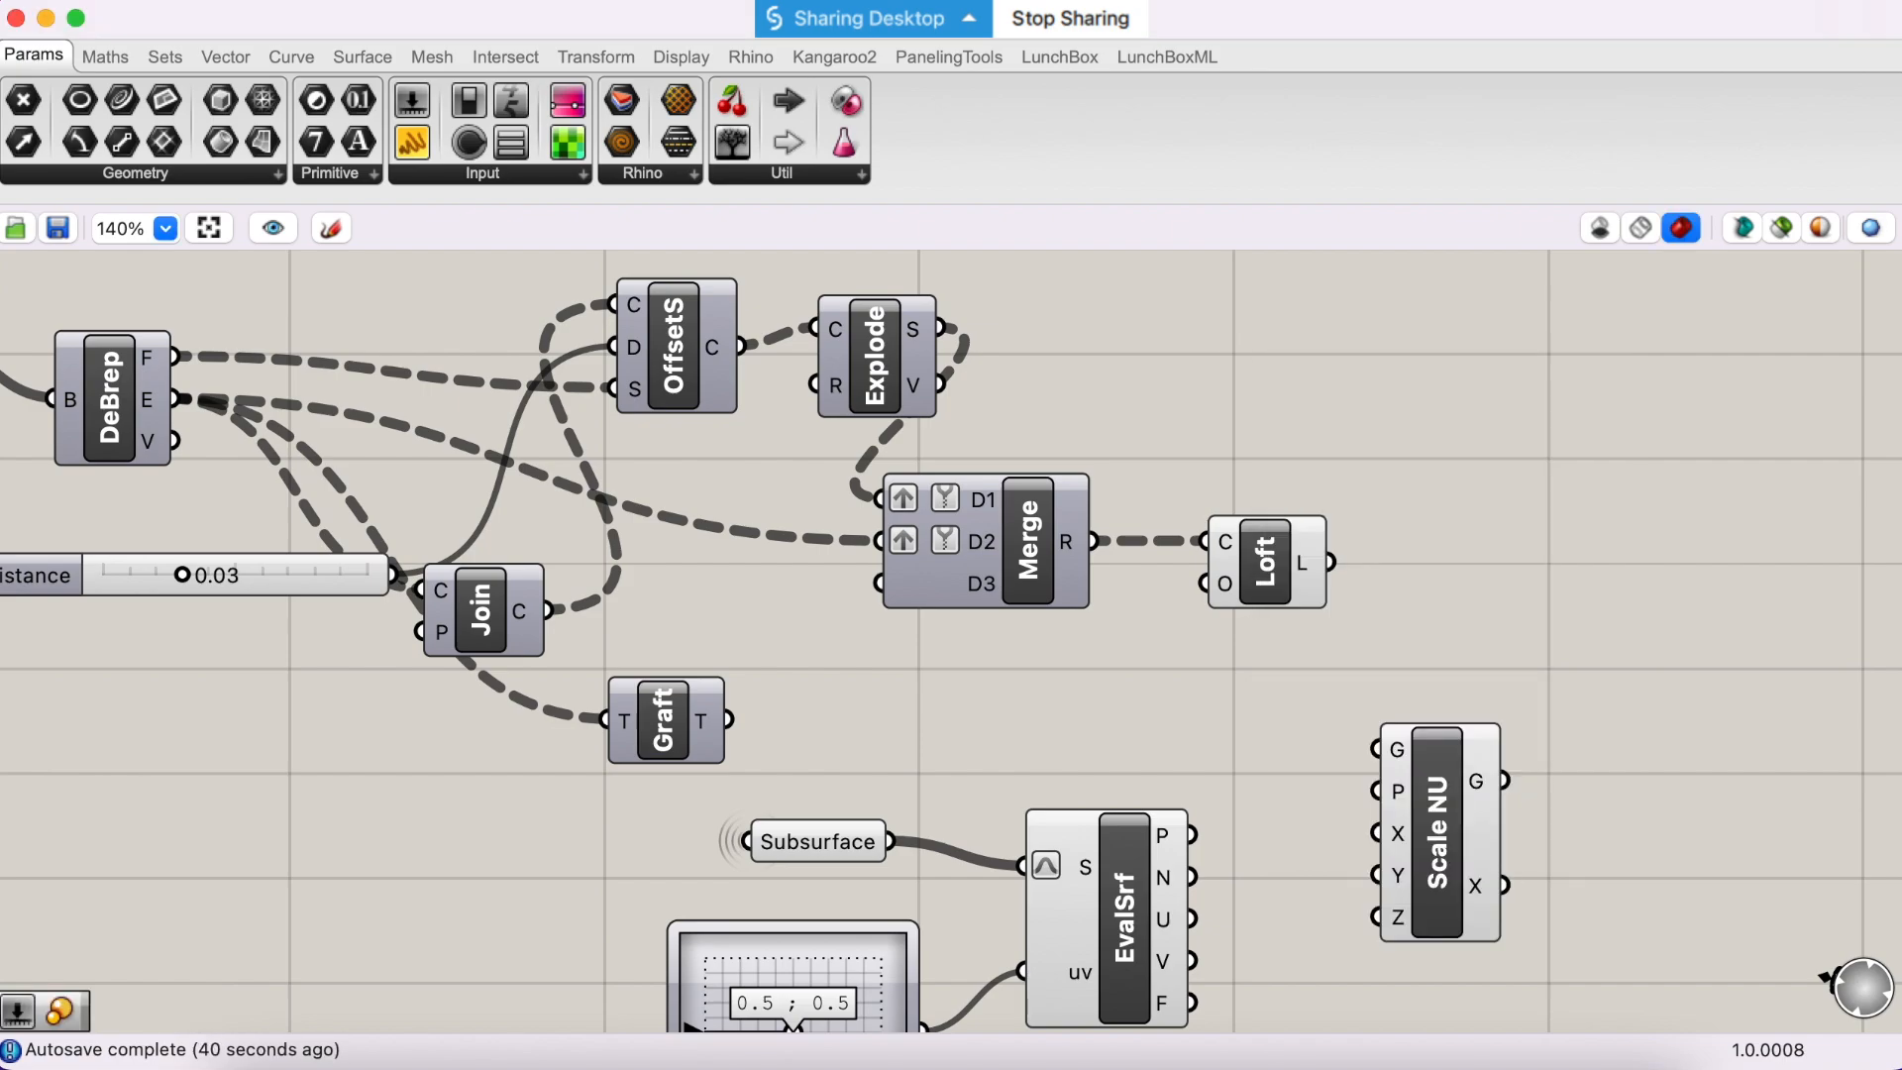
pyautogui.click(1414, 824)
pyautogui.press('Delete')
# - Add a Scale component beside EvalSrf, connecting Explode's S output to its G input and EvalSrf's P output to its C input
pyautogui.doubleClick(1434, 830)
pyautogui.write('scale')
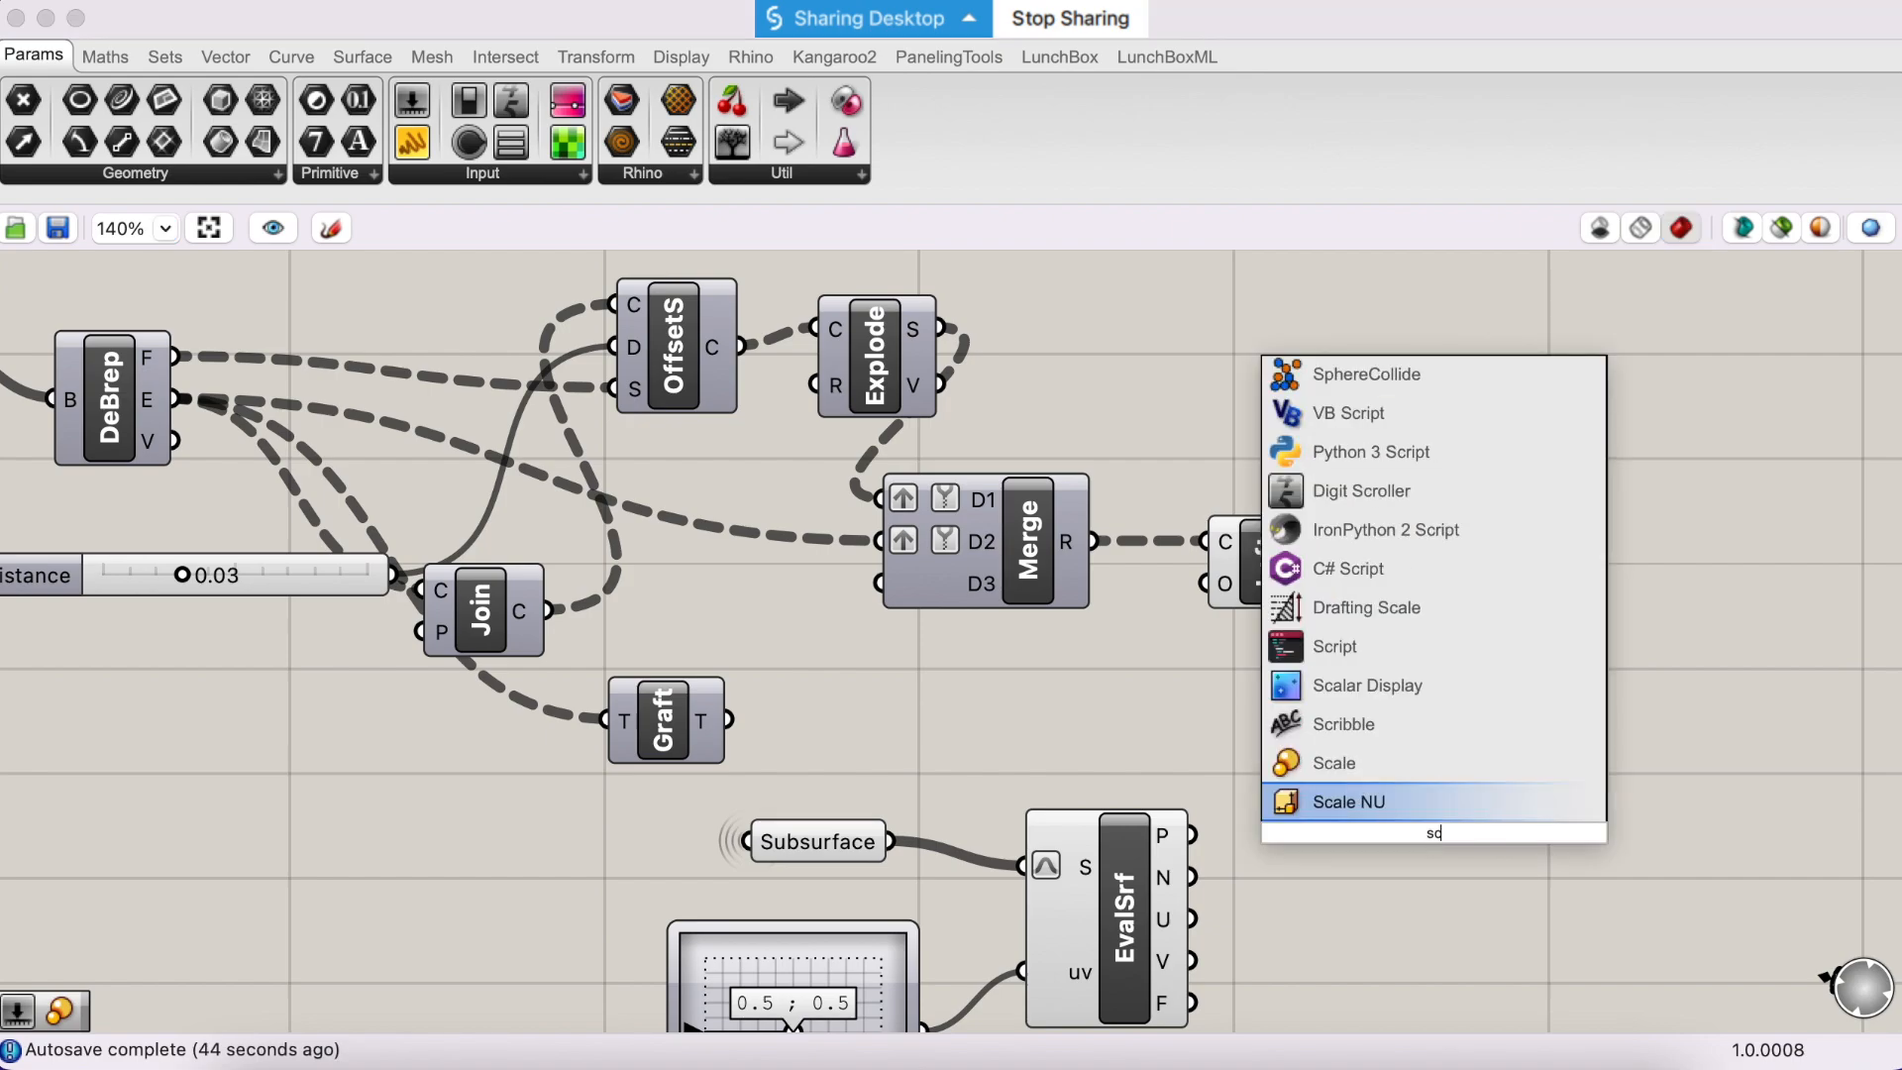
pyautogui.press('Return')
pyautogui.moveTo(1438, 850); pyautogui.dragTo(1438, 817)
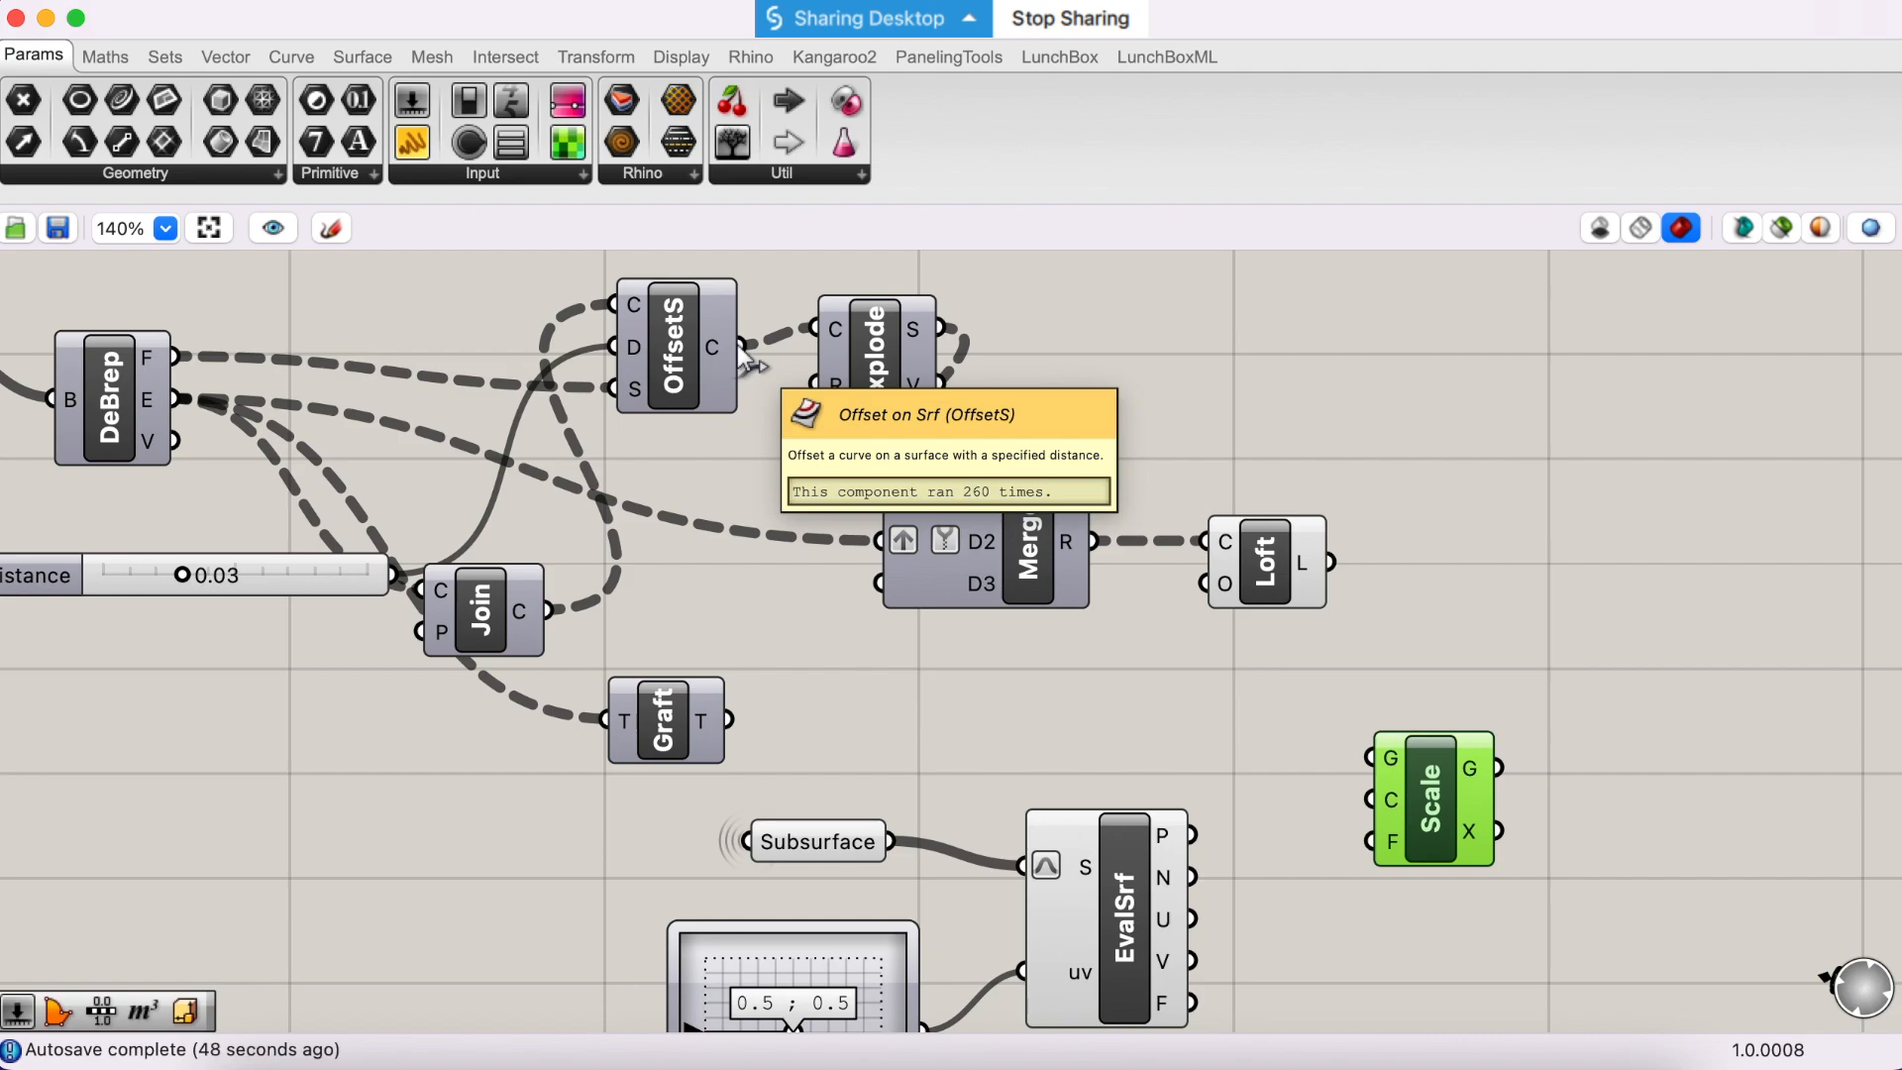
pyautogui.moveTo(938, 328); pyautogui.dragTo(1371, 757)
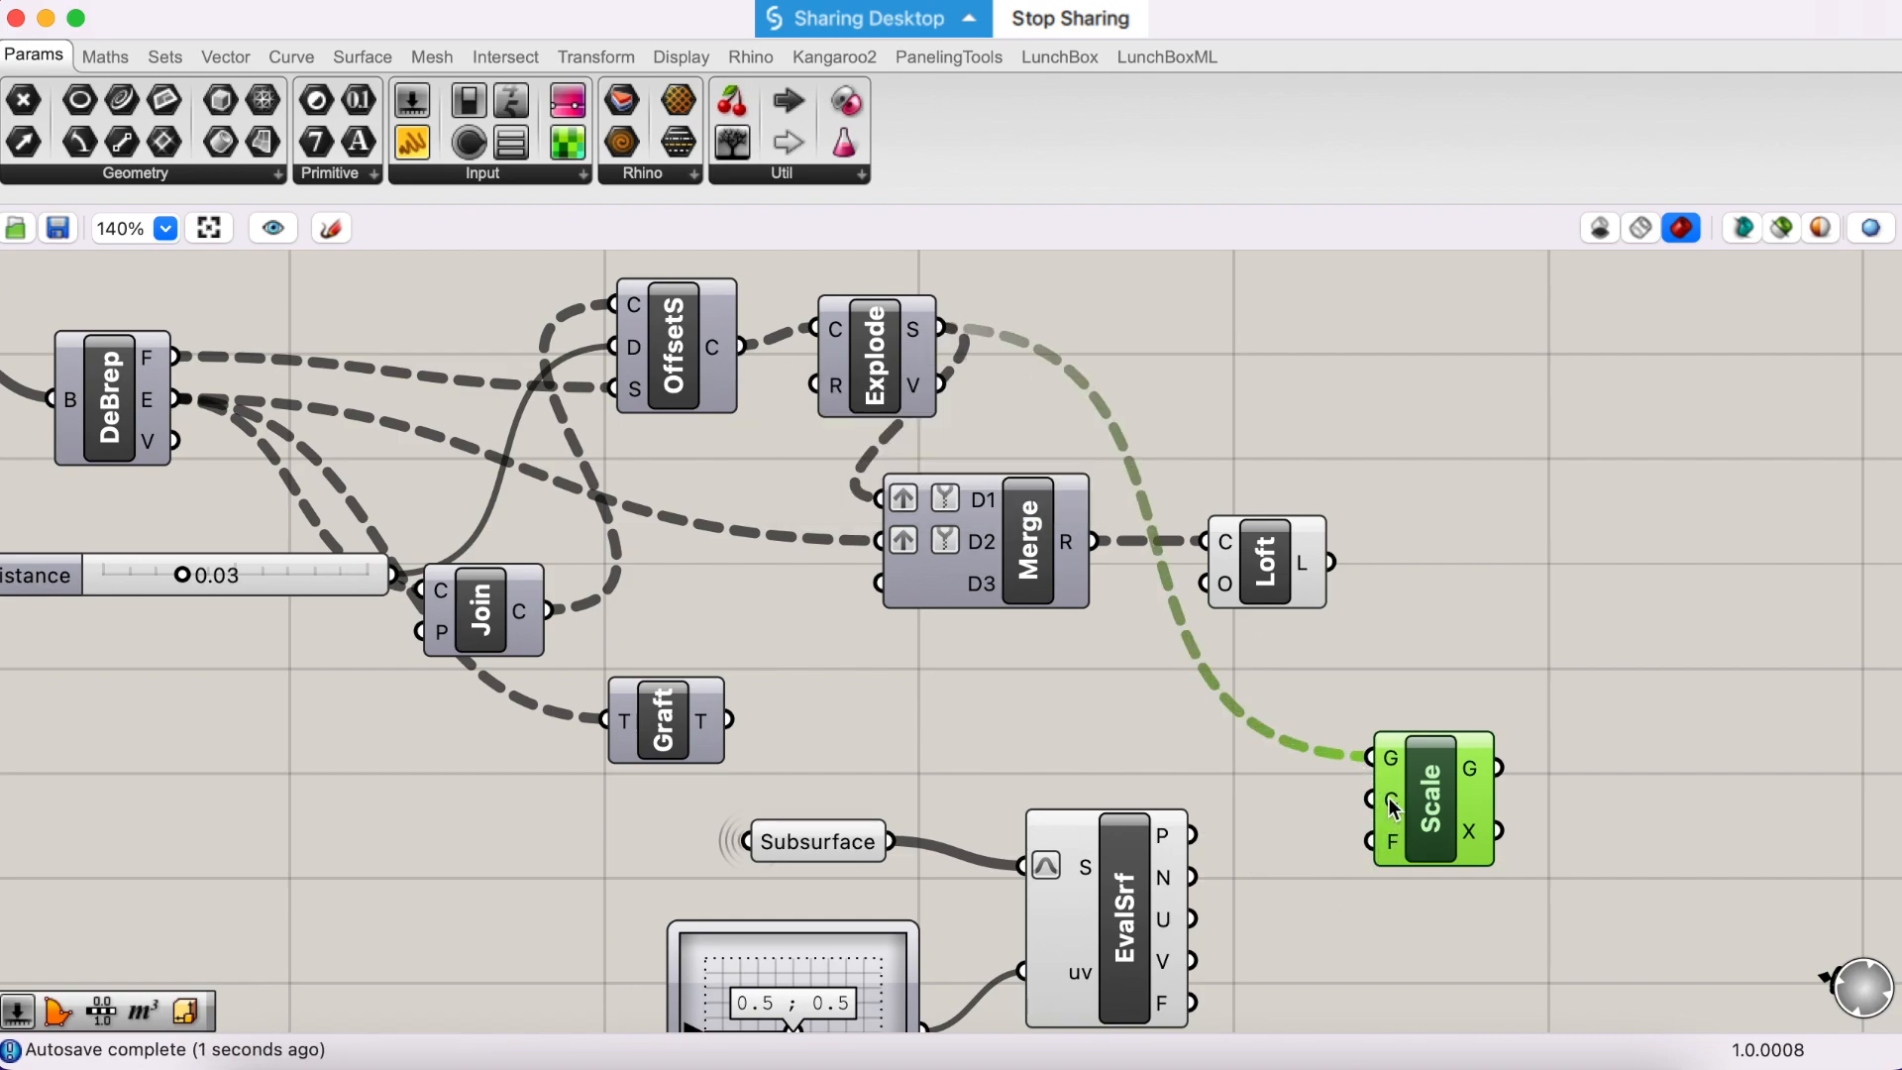
pyautogui.moveTo(1192, 838); pyautogui.dragTo(1393, 804)
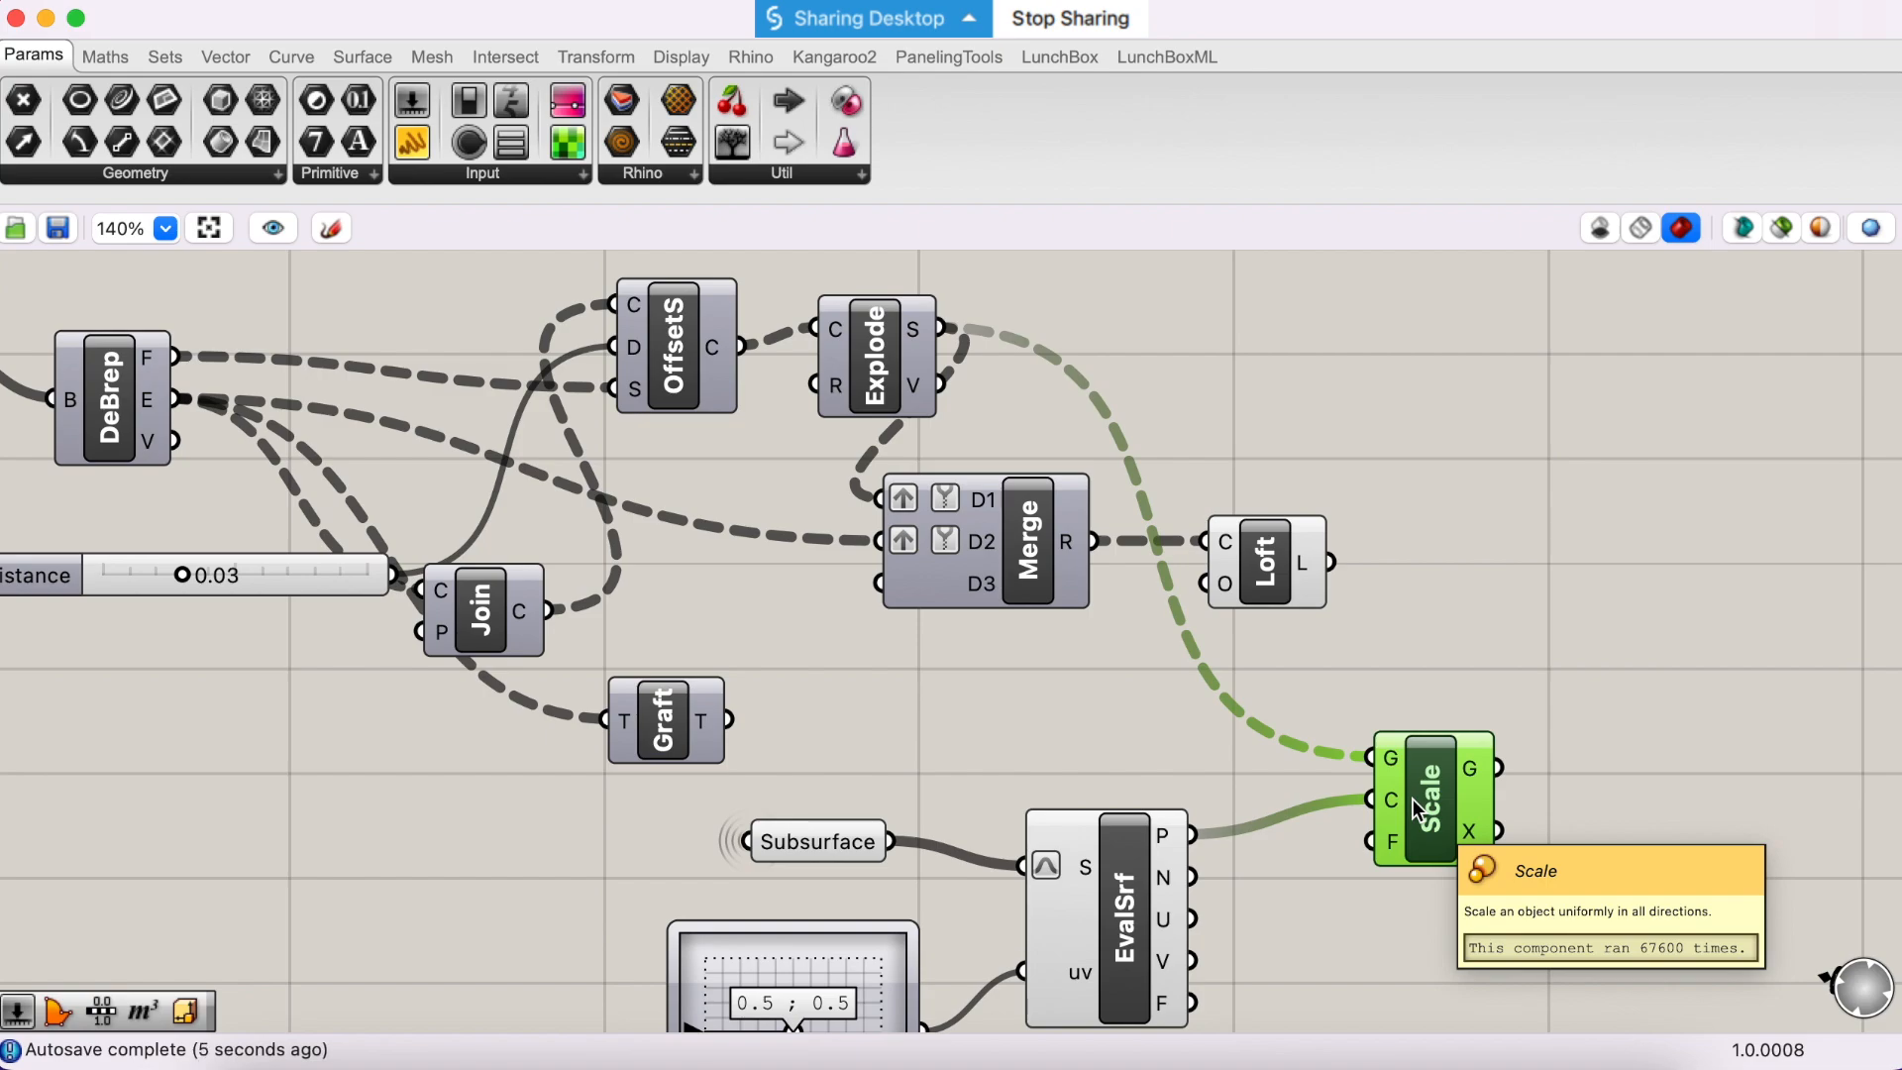
# - Add a number slider set to 0.6 below Scale and connect it to Scale's F input
pyautogui.scroll(-3, 1309, 997)
pyautogui.doubleClick(1305, 992)
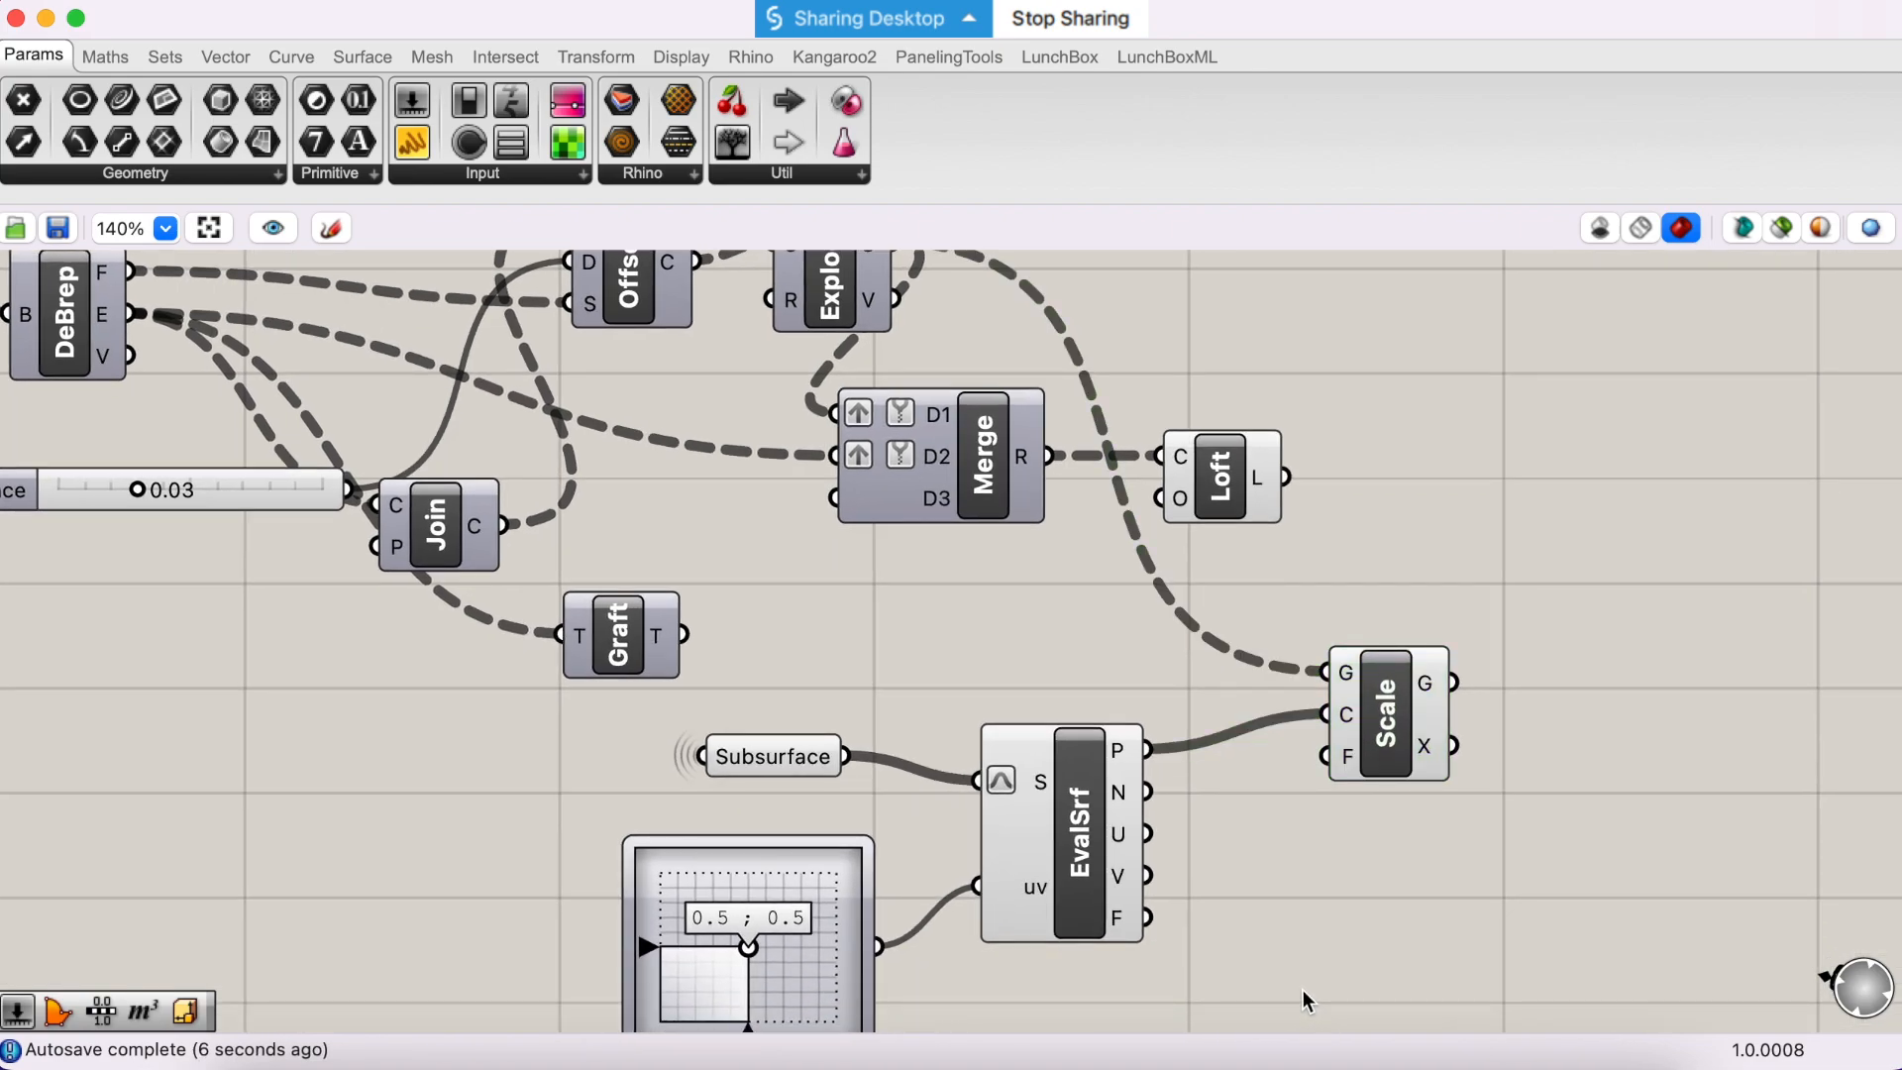
pyautogui.write('.6')
pyautogui.press('Return')
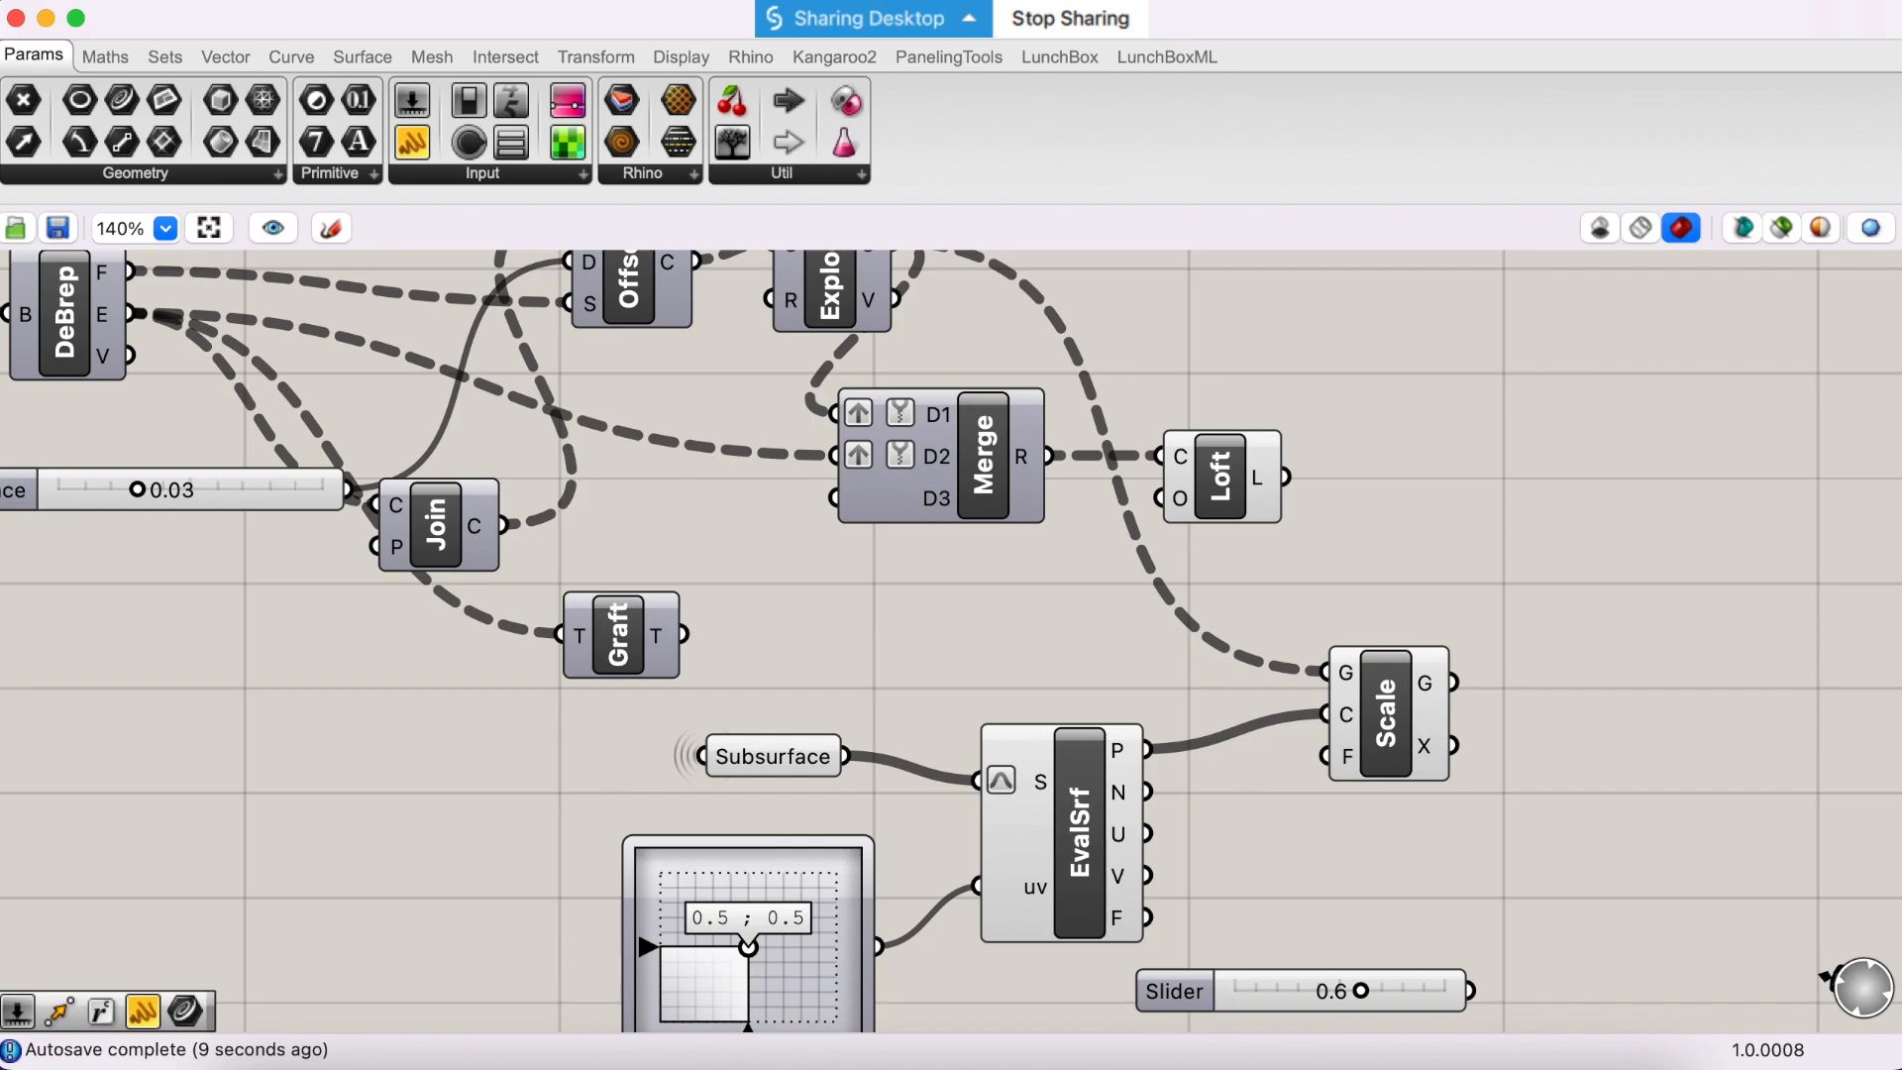
pyautogui.scroll(-3, 1305, 991)
pyautogui.moveTo(1462, 879); pyautogui.dragTo(1321, 646)
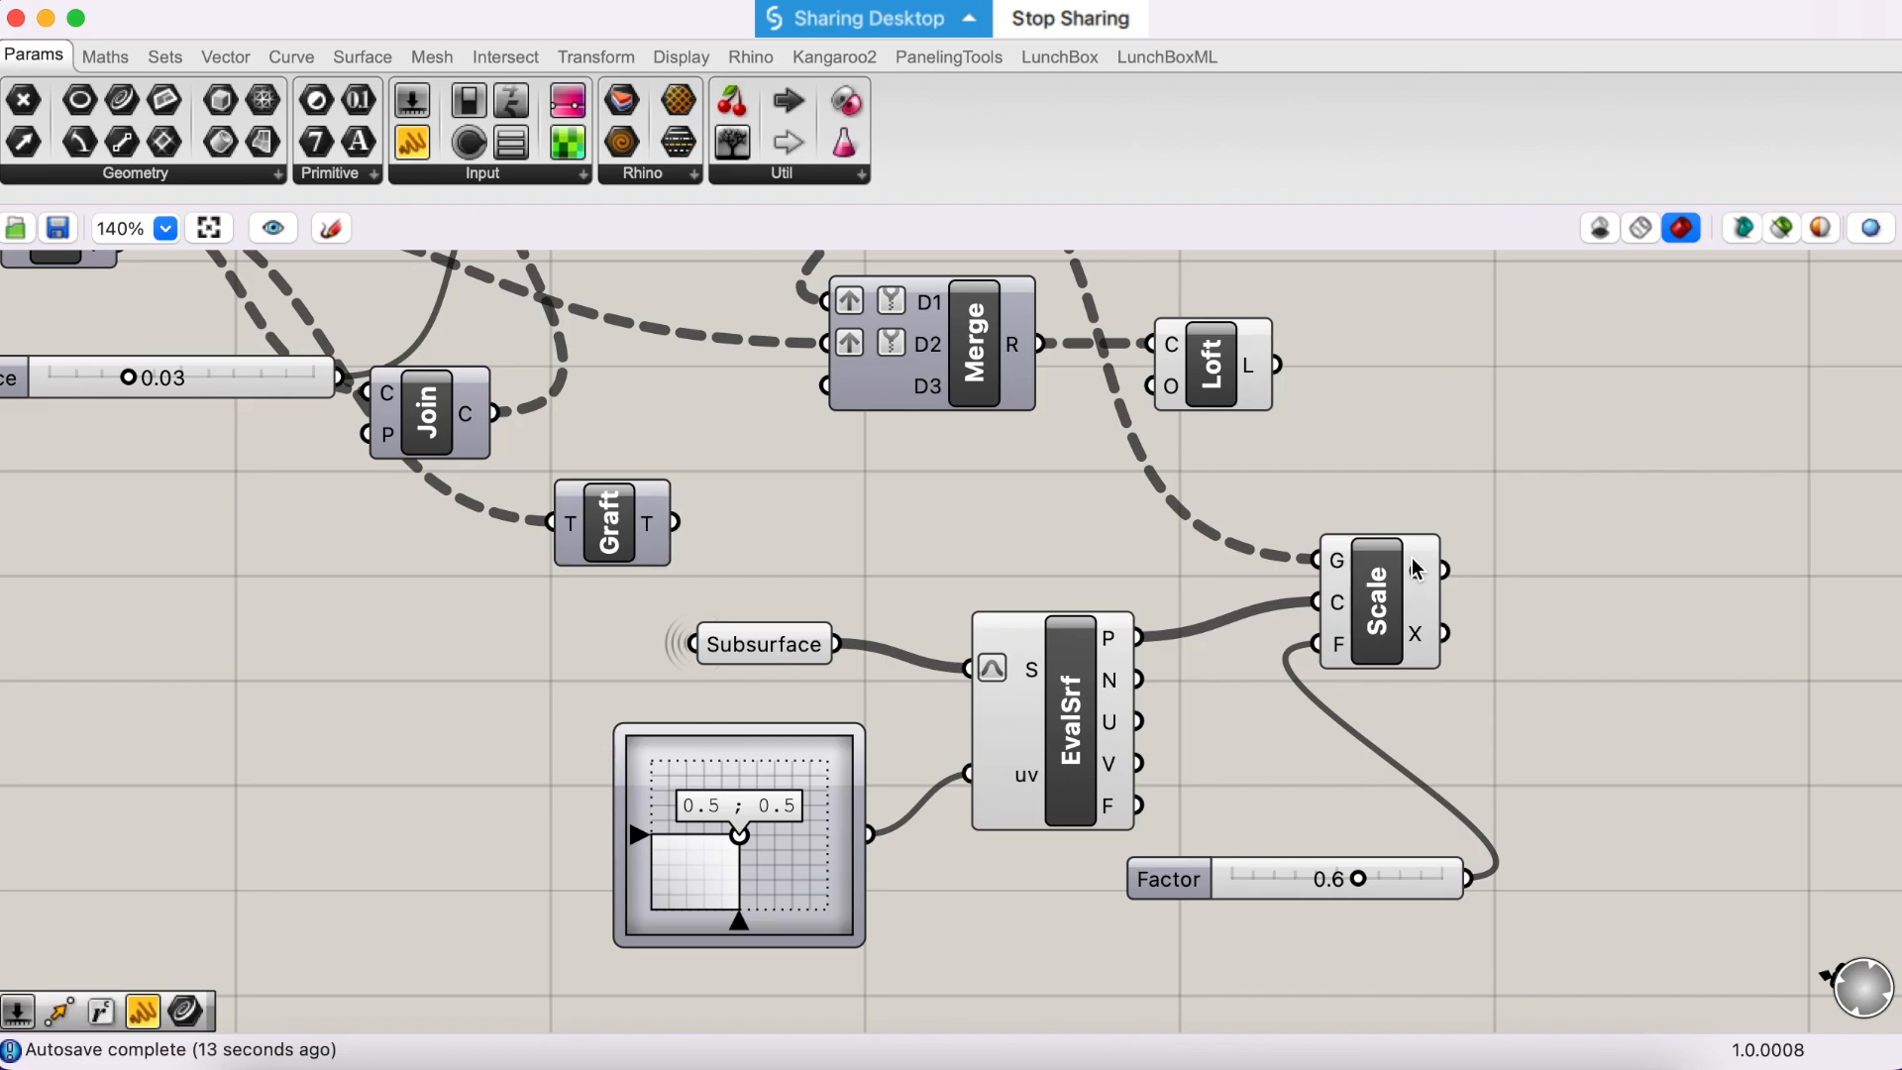
# - Move Scale up and away from EvalSrf, and examine the scaled curves up close and as a whole in the Rhino viewport
pyautogui.moveTo(1415, 570); pyautogui.dragTo(1450, 532)
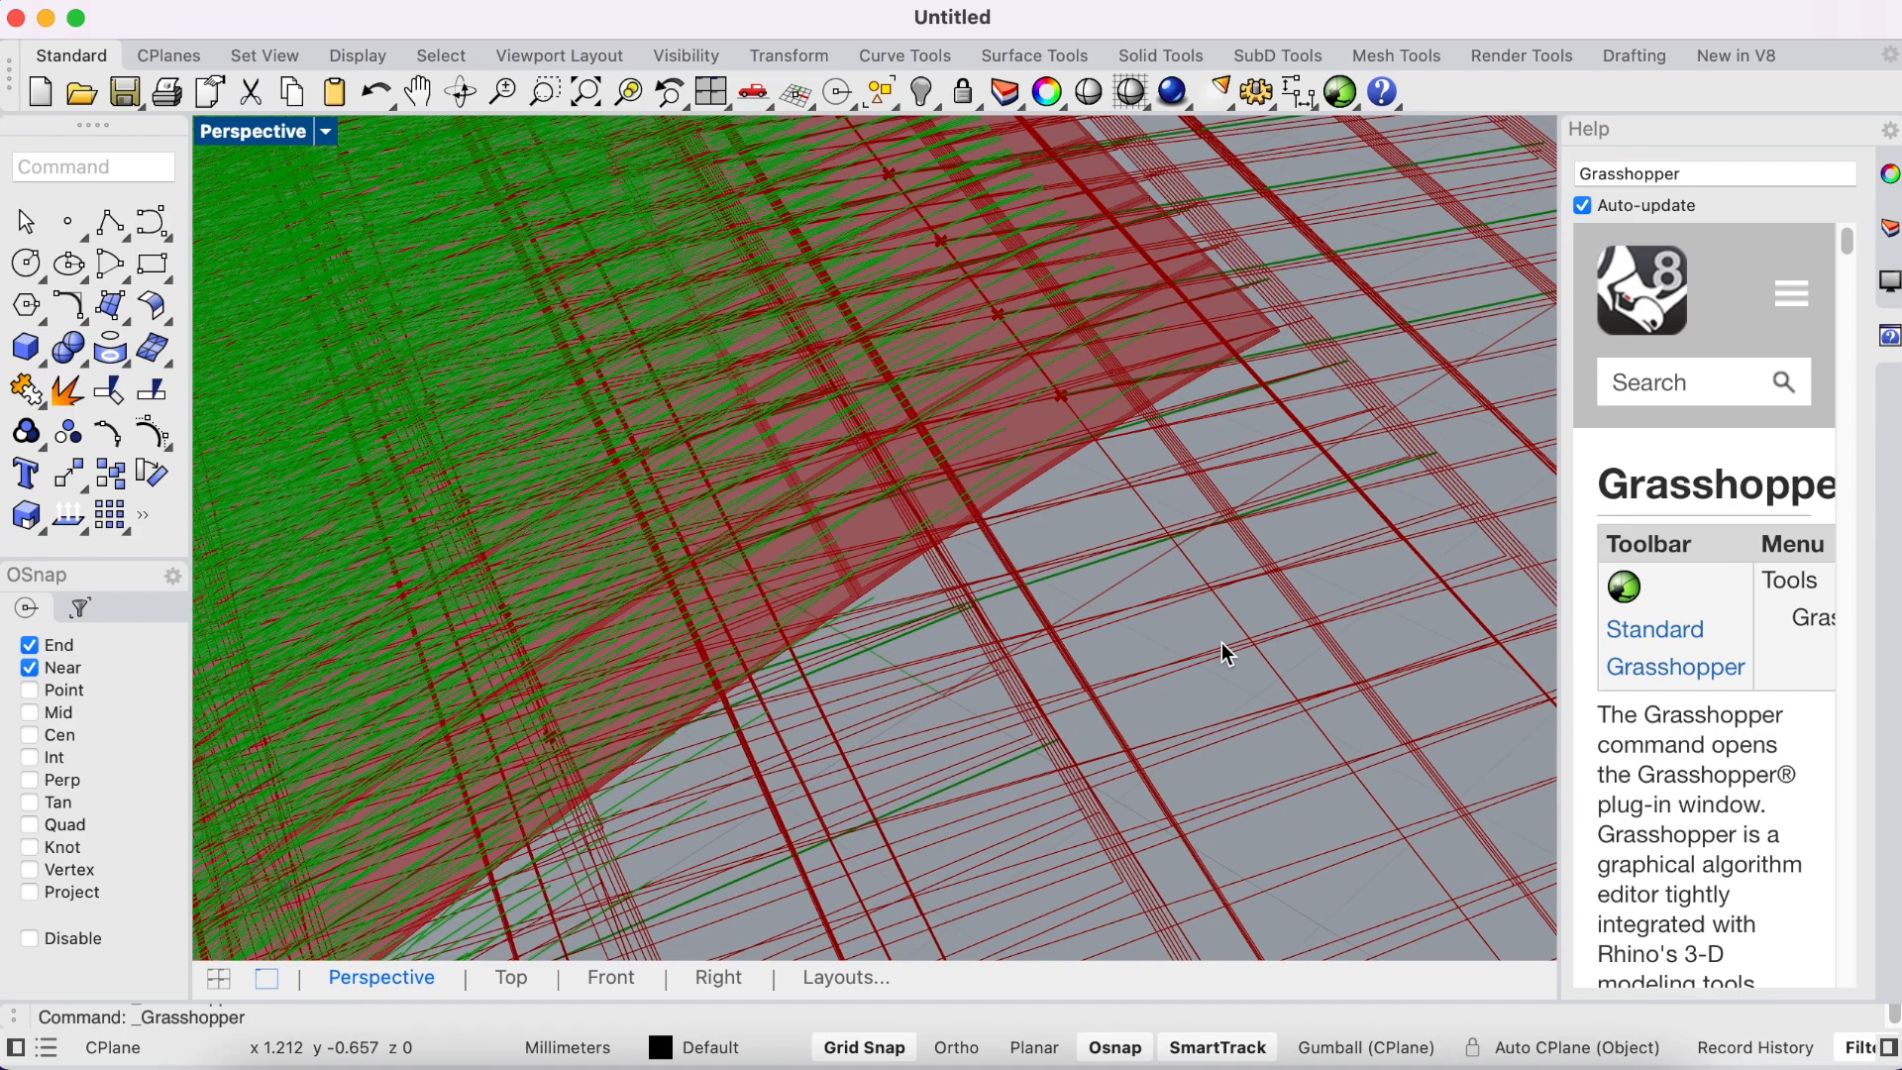
pyautogui.scroll(-2, 1221, 642)
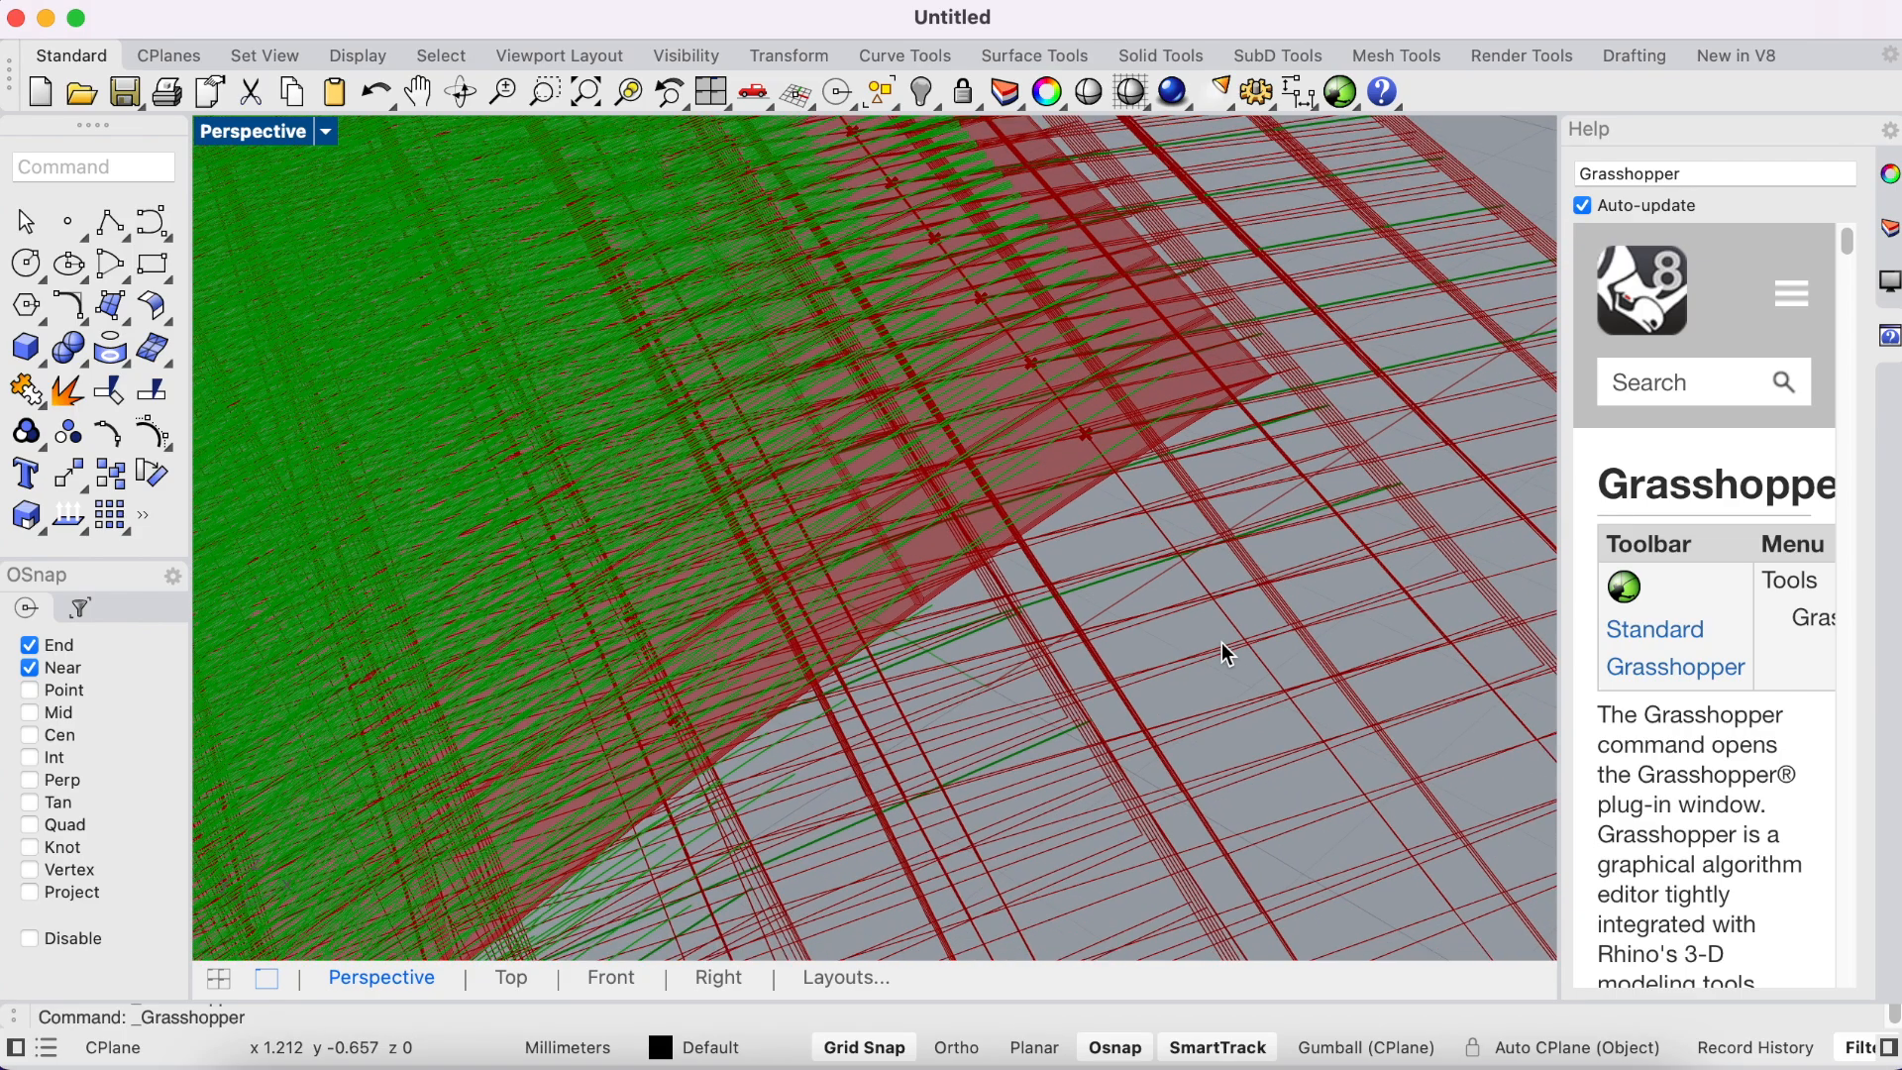
pyautogui.scroll(-7, 1221, 642)
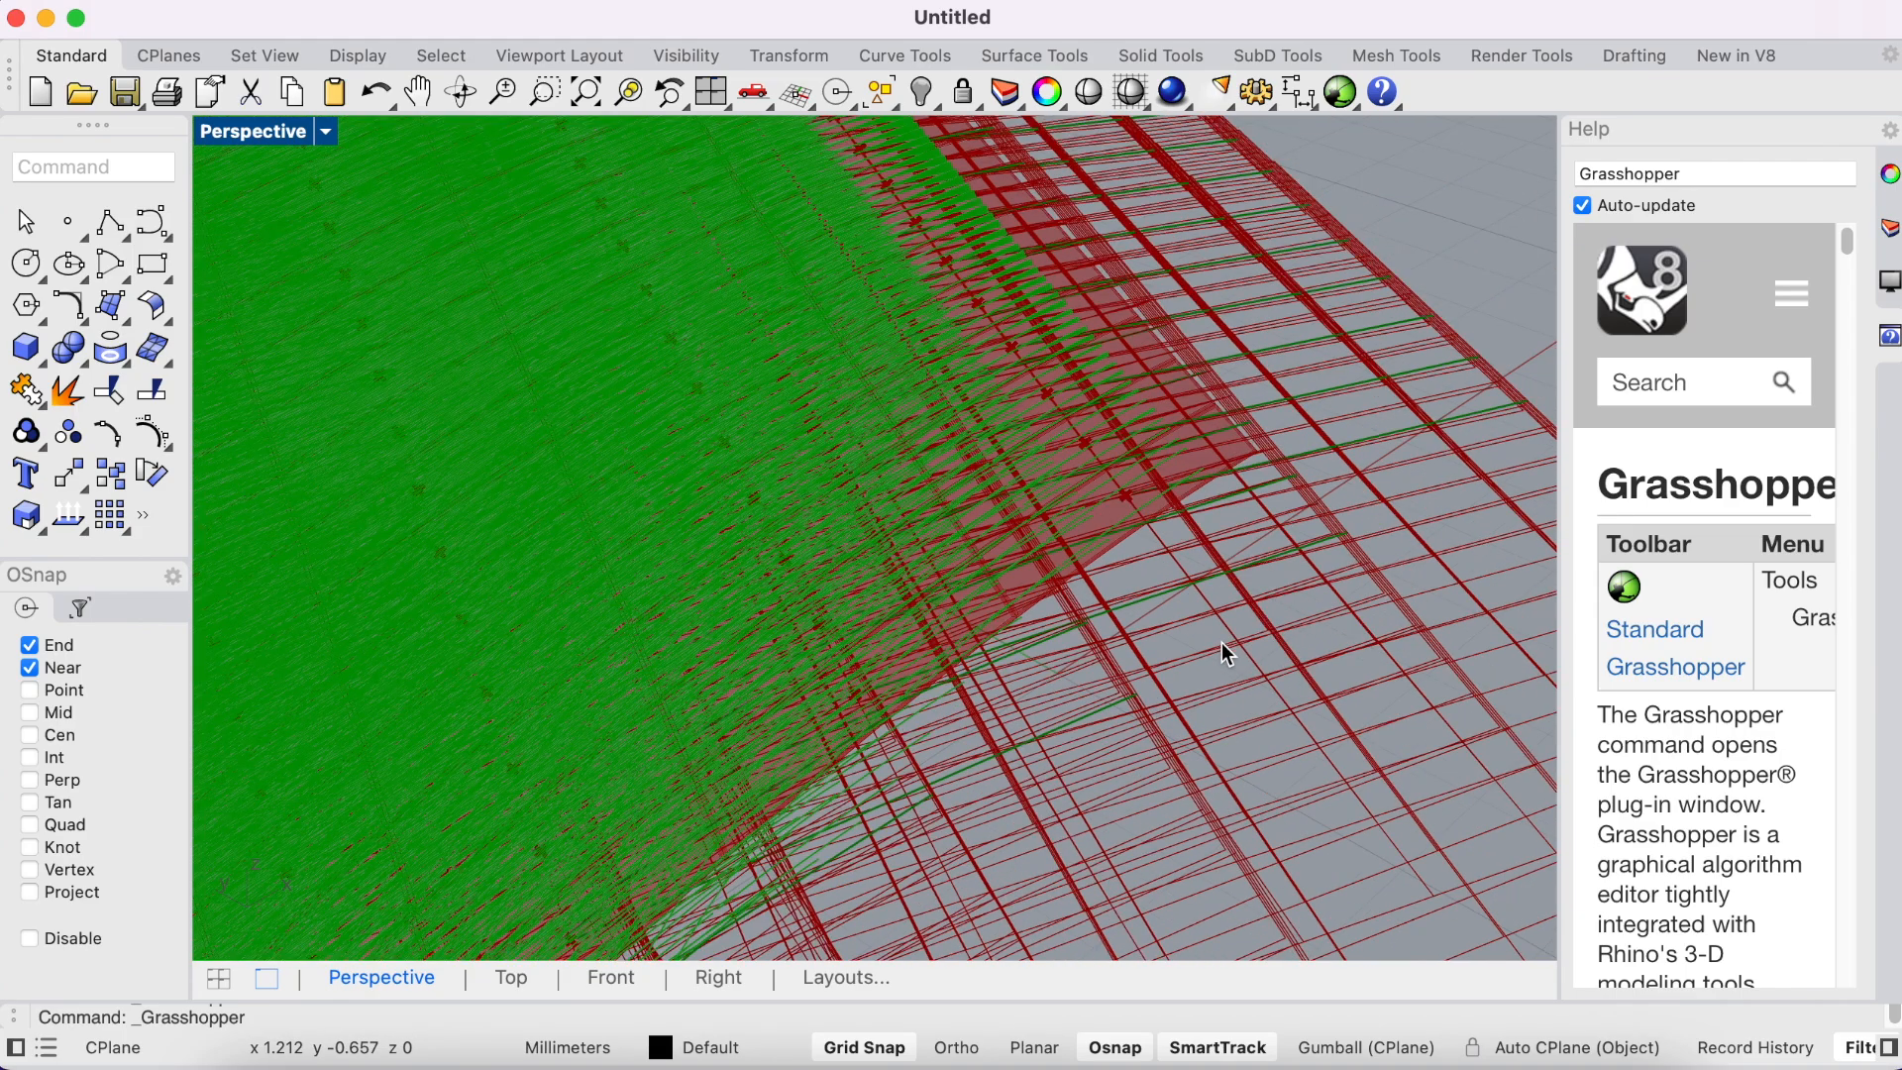
pyautogui.scroll(9, 957, 551)
pyautogui.scroll(-10, 957, 557)
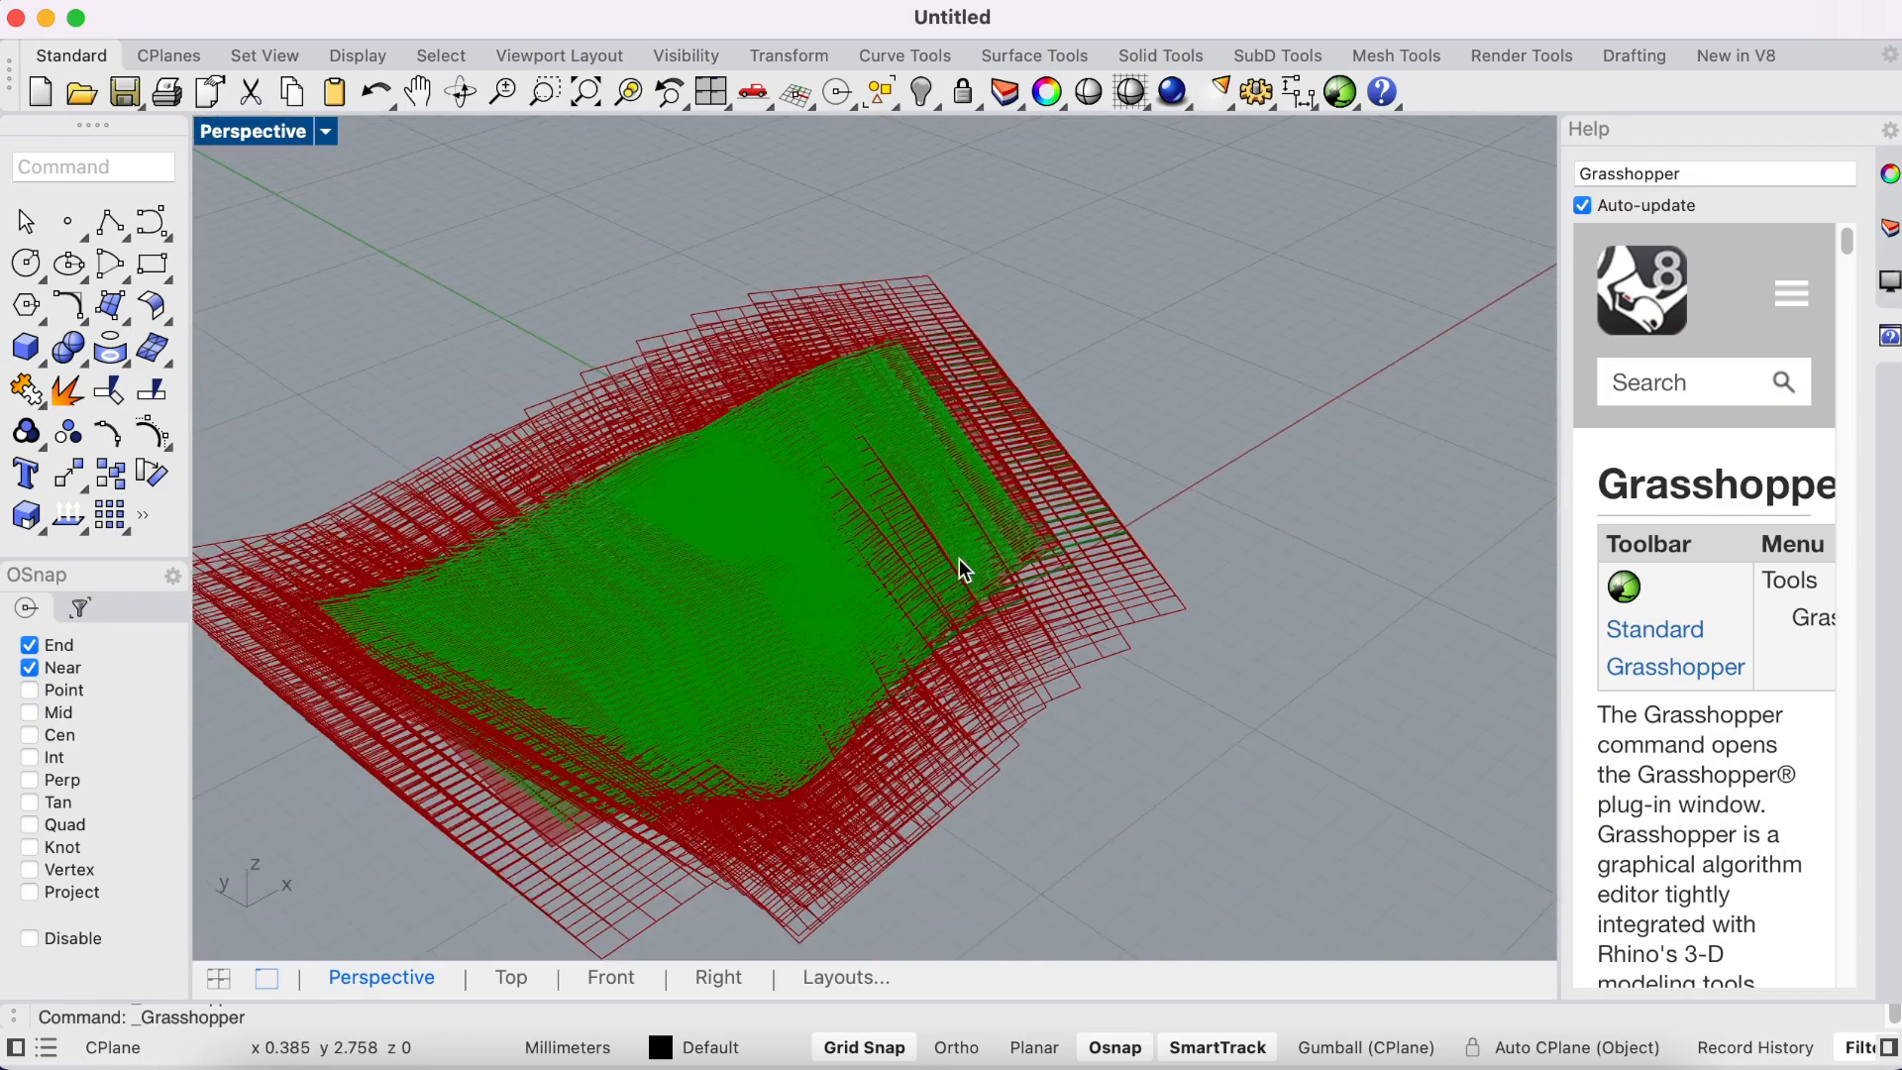
pyautogui.scroll(5, 949, 567)
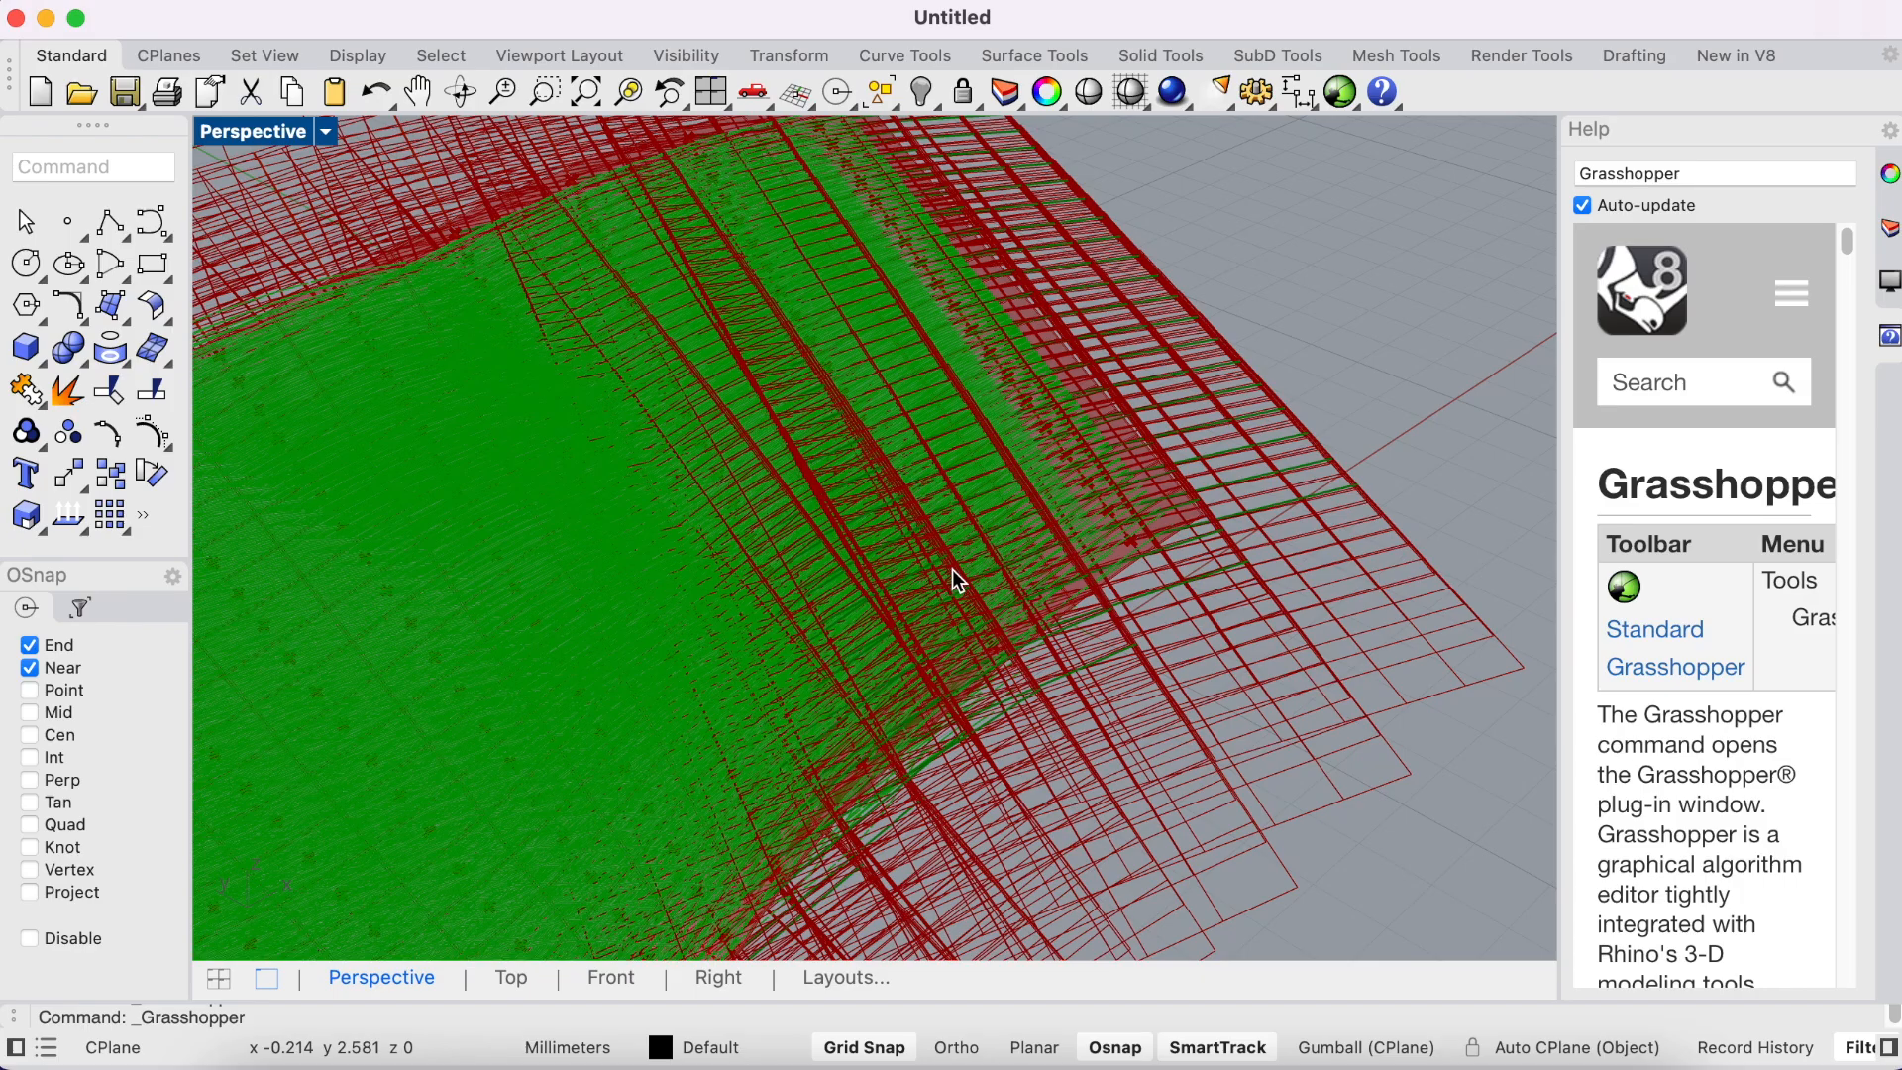
pyautogui.hotkey('ctrl', 'Left')
pyautogui.click(1074, 699)
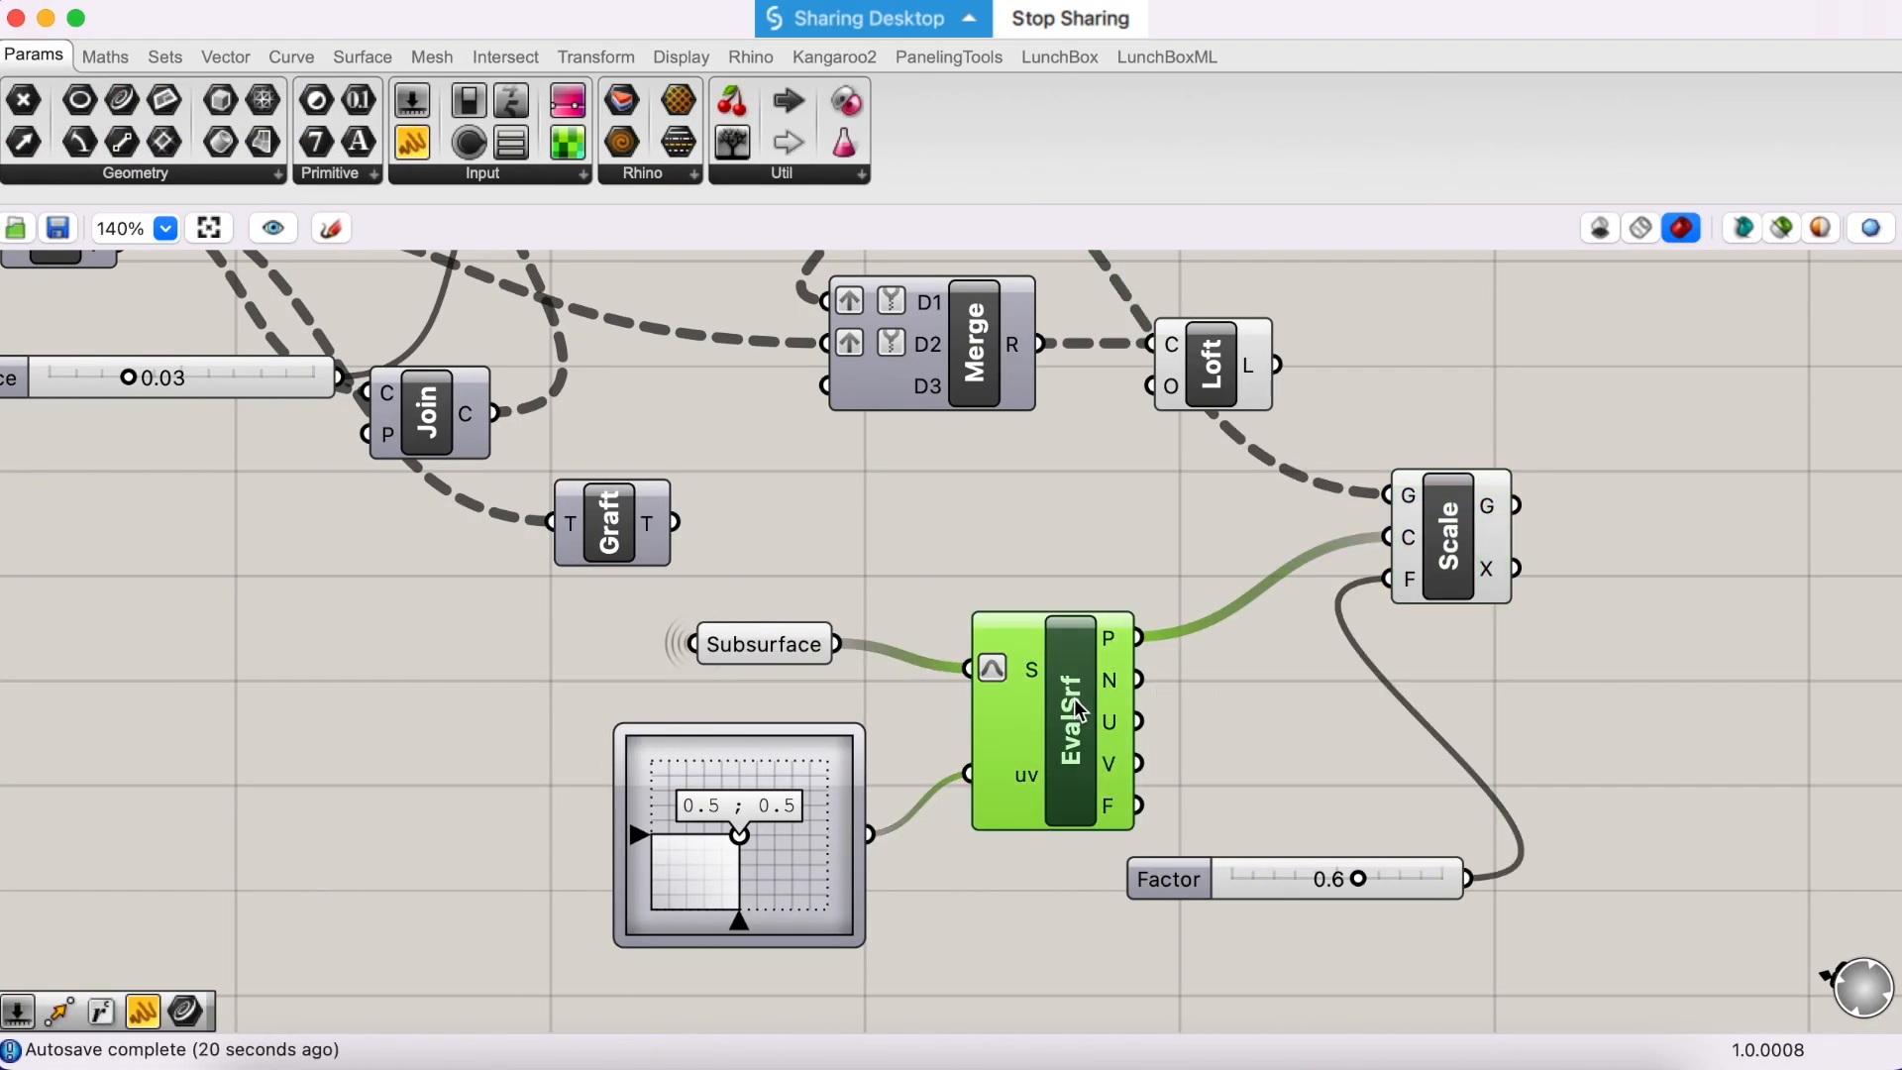
pyautogui.rightClick(1074, 699)
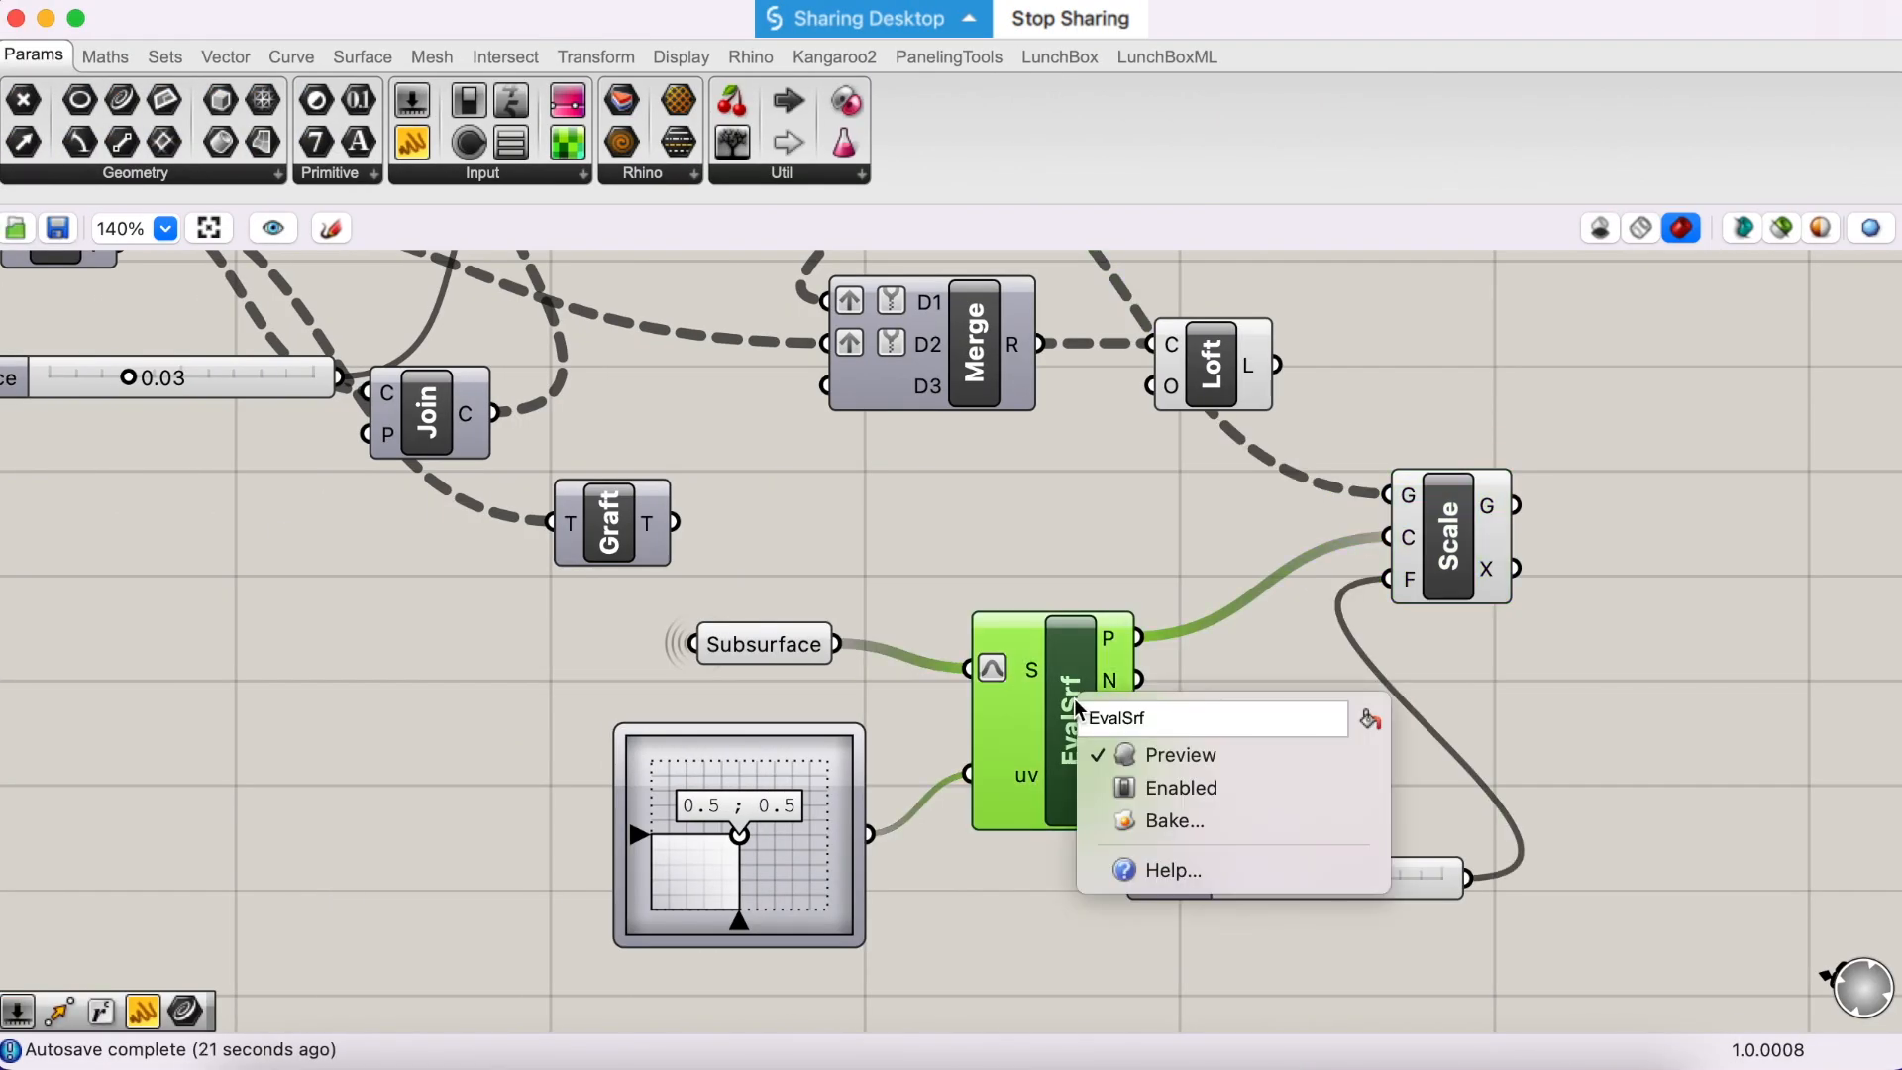
pyautogui.click(1117, 787)
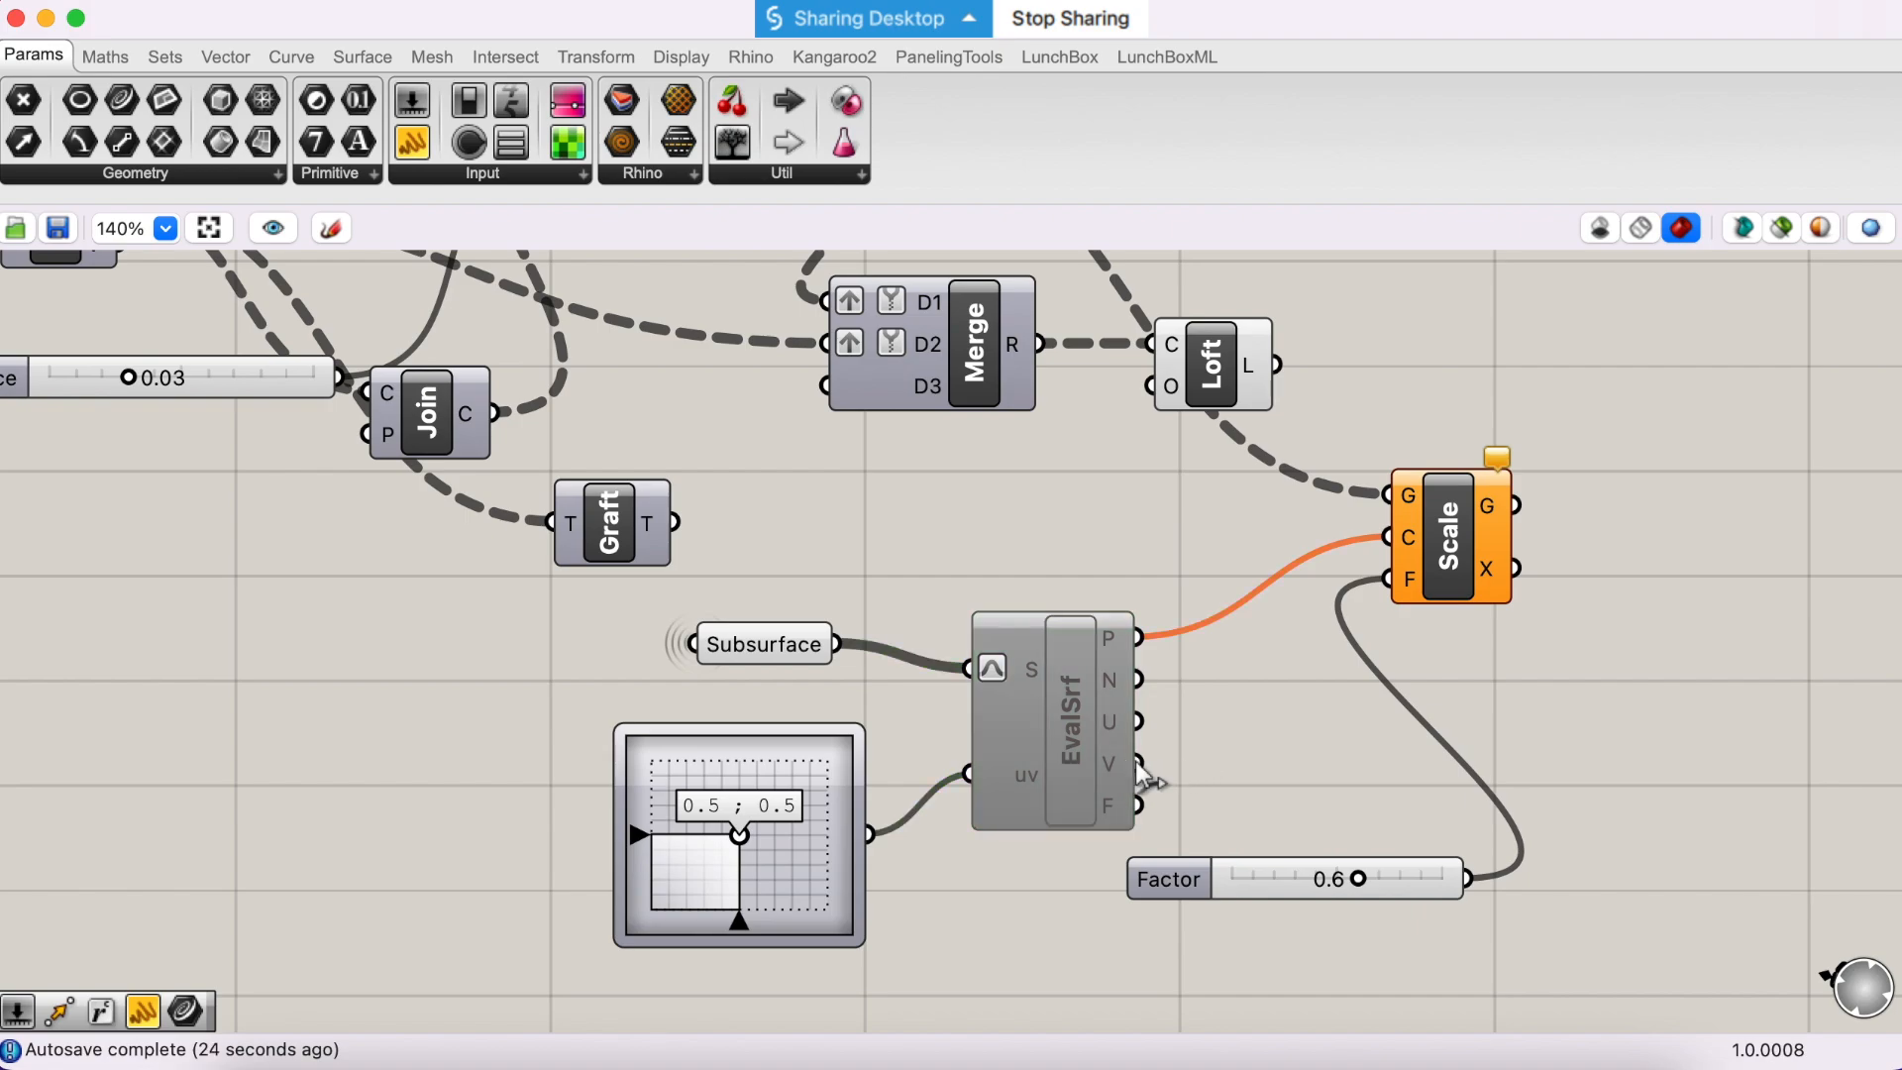
pyautogui.press('super+z')
pyautogui.rightClick(1058, 712)
pyautogui.press('Escape')
# - Turn off the preview of EvalSrf and check the remaining geometry in the Rhino viewport
pyautogui.rightClick(1075, 733)
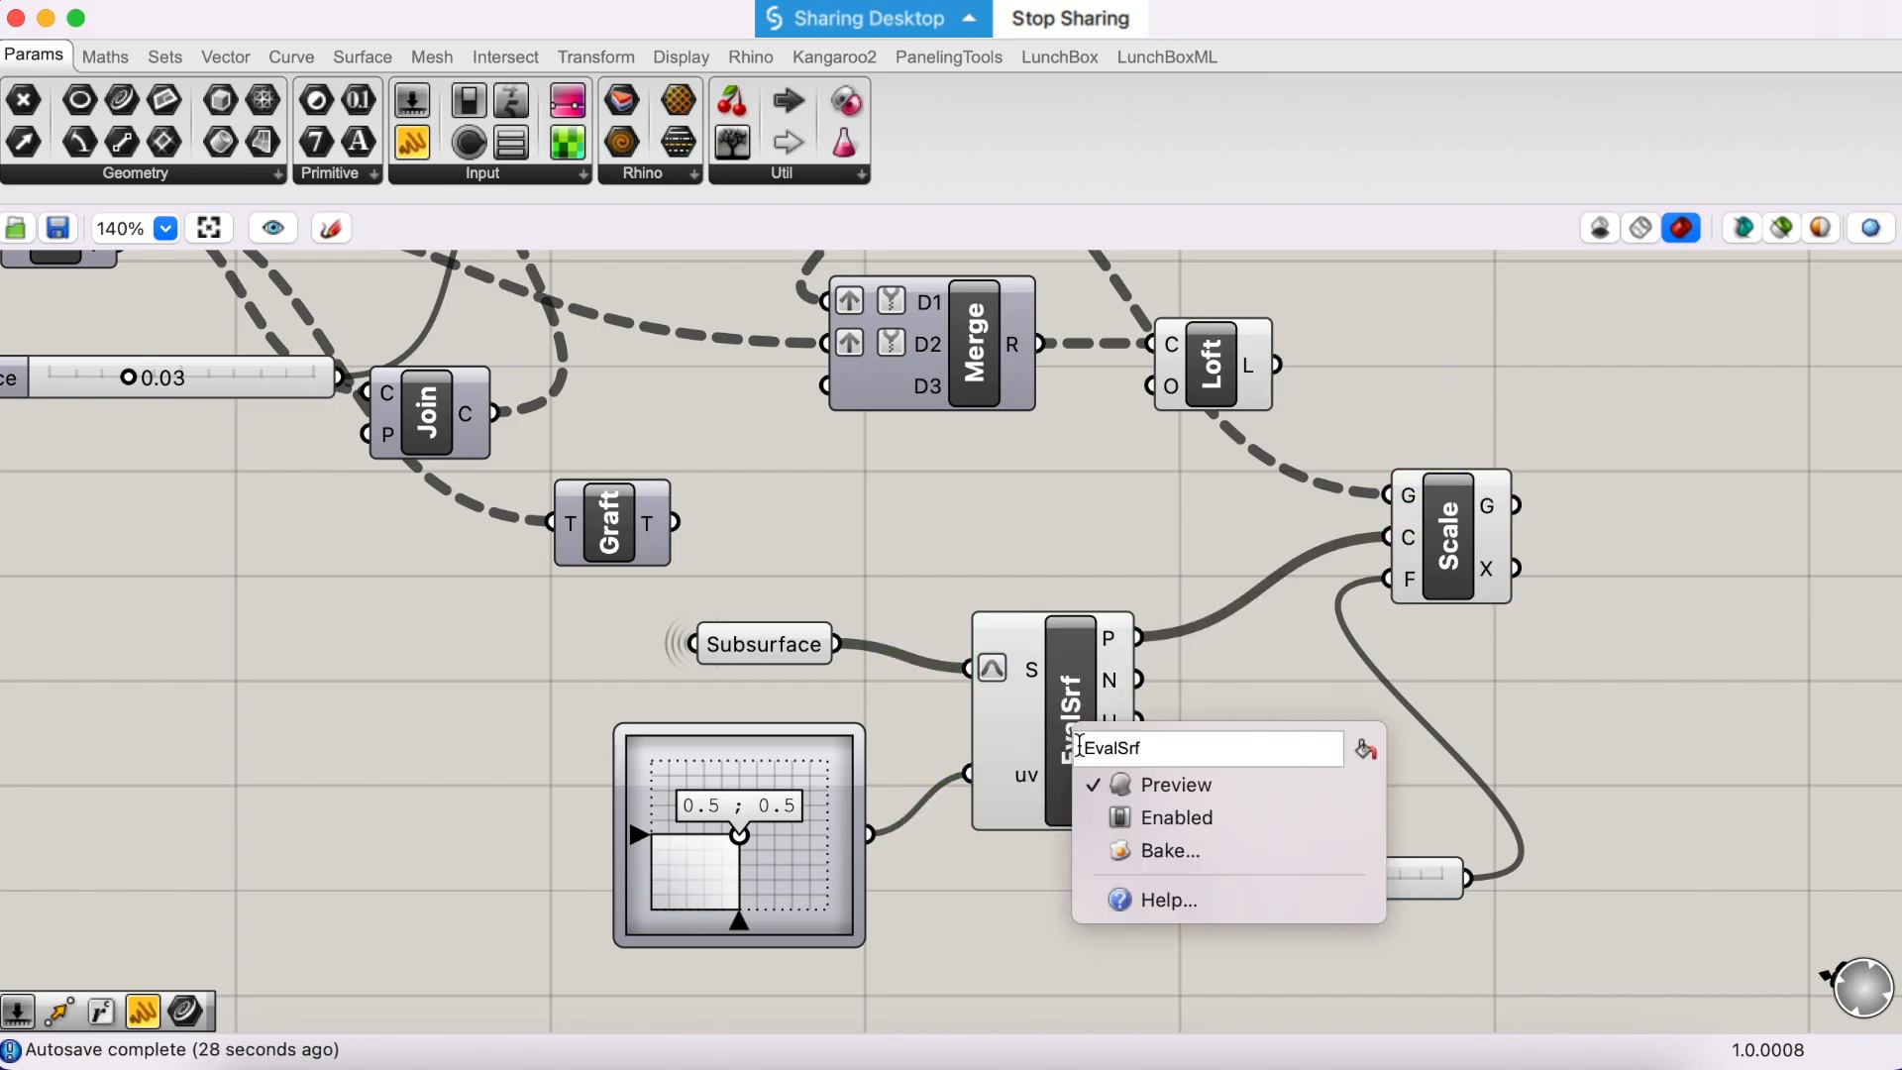
pyautogui.click(1097, 783)
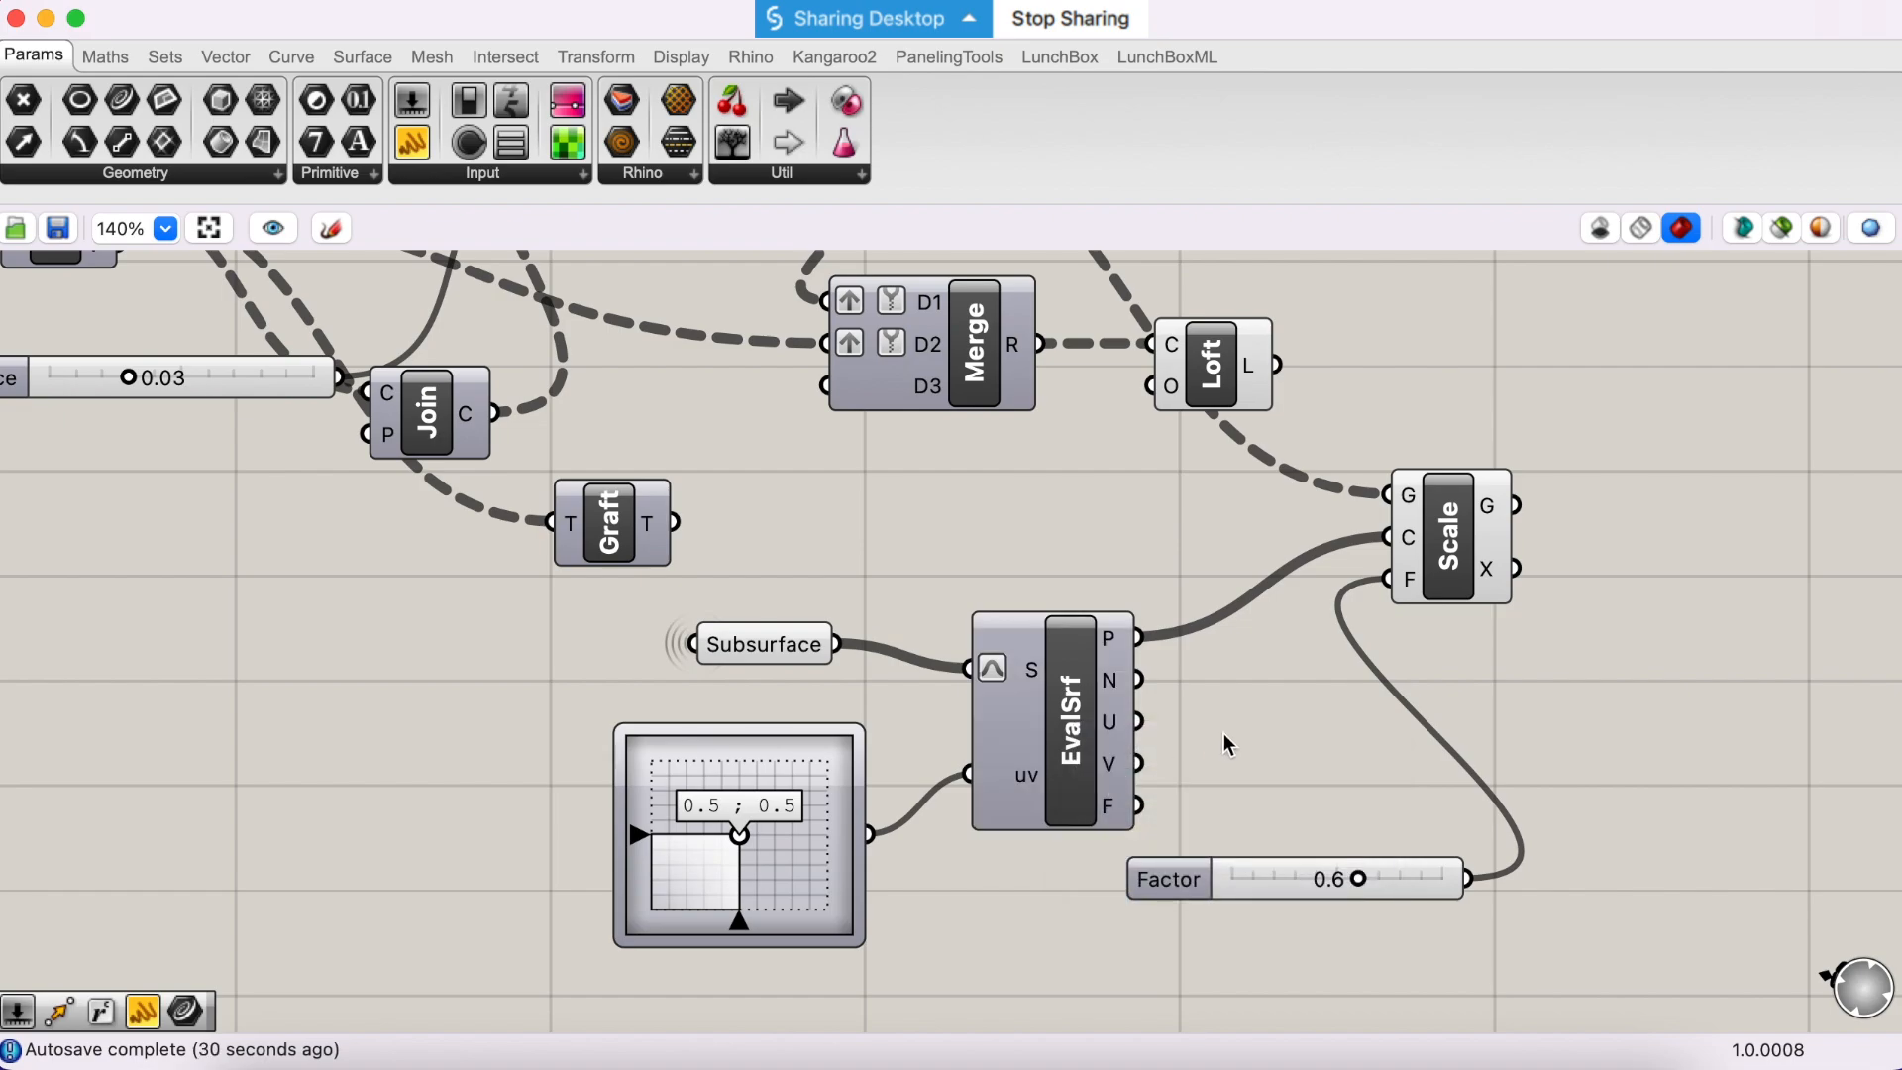
pyautogui.hotkey('ctrl', 'Right')
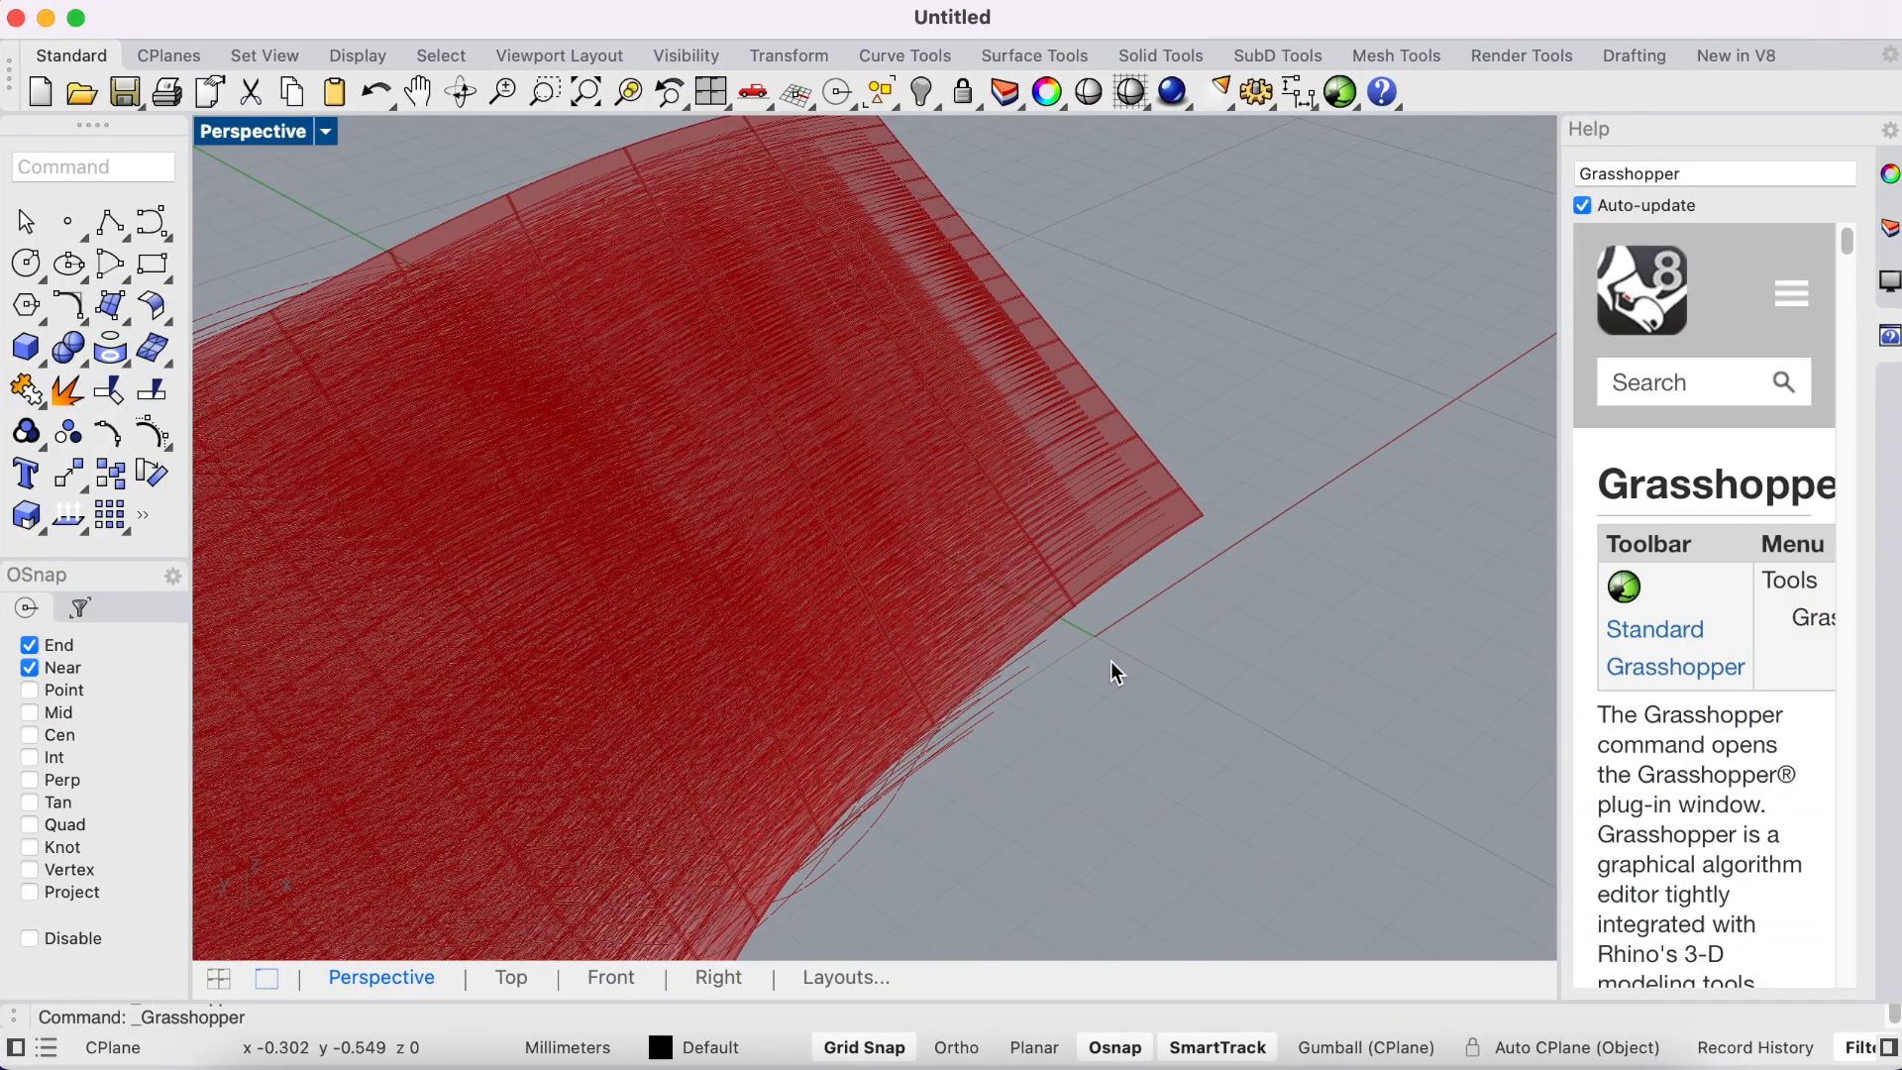
pyautogui.scroll(6, 1088, 535)
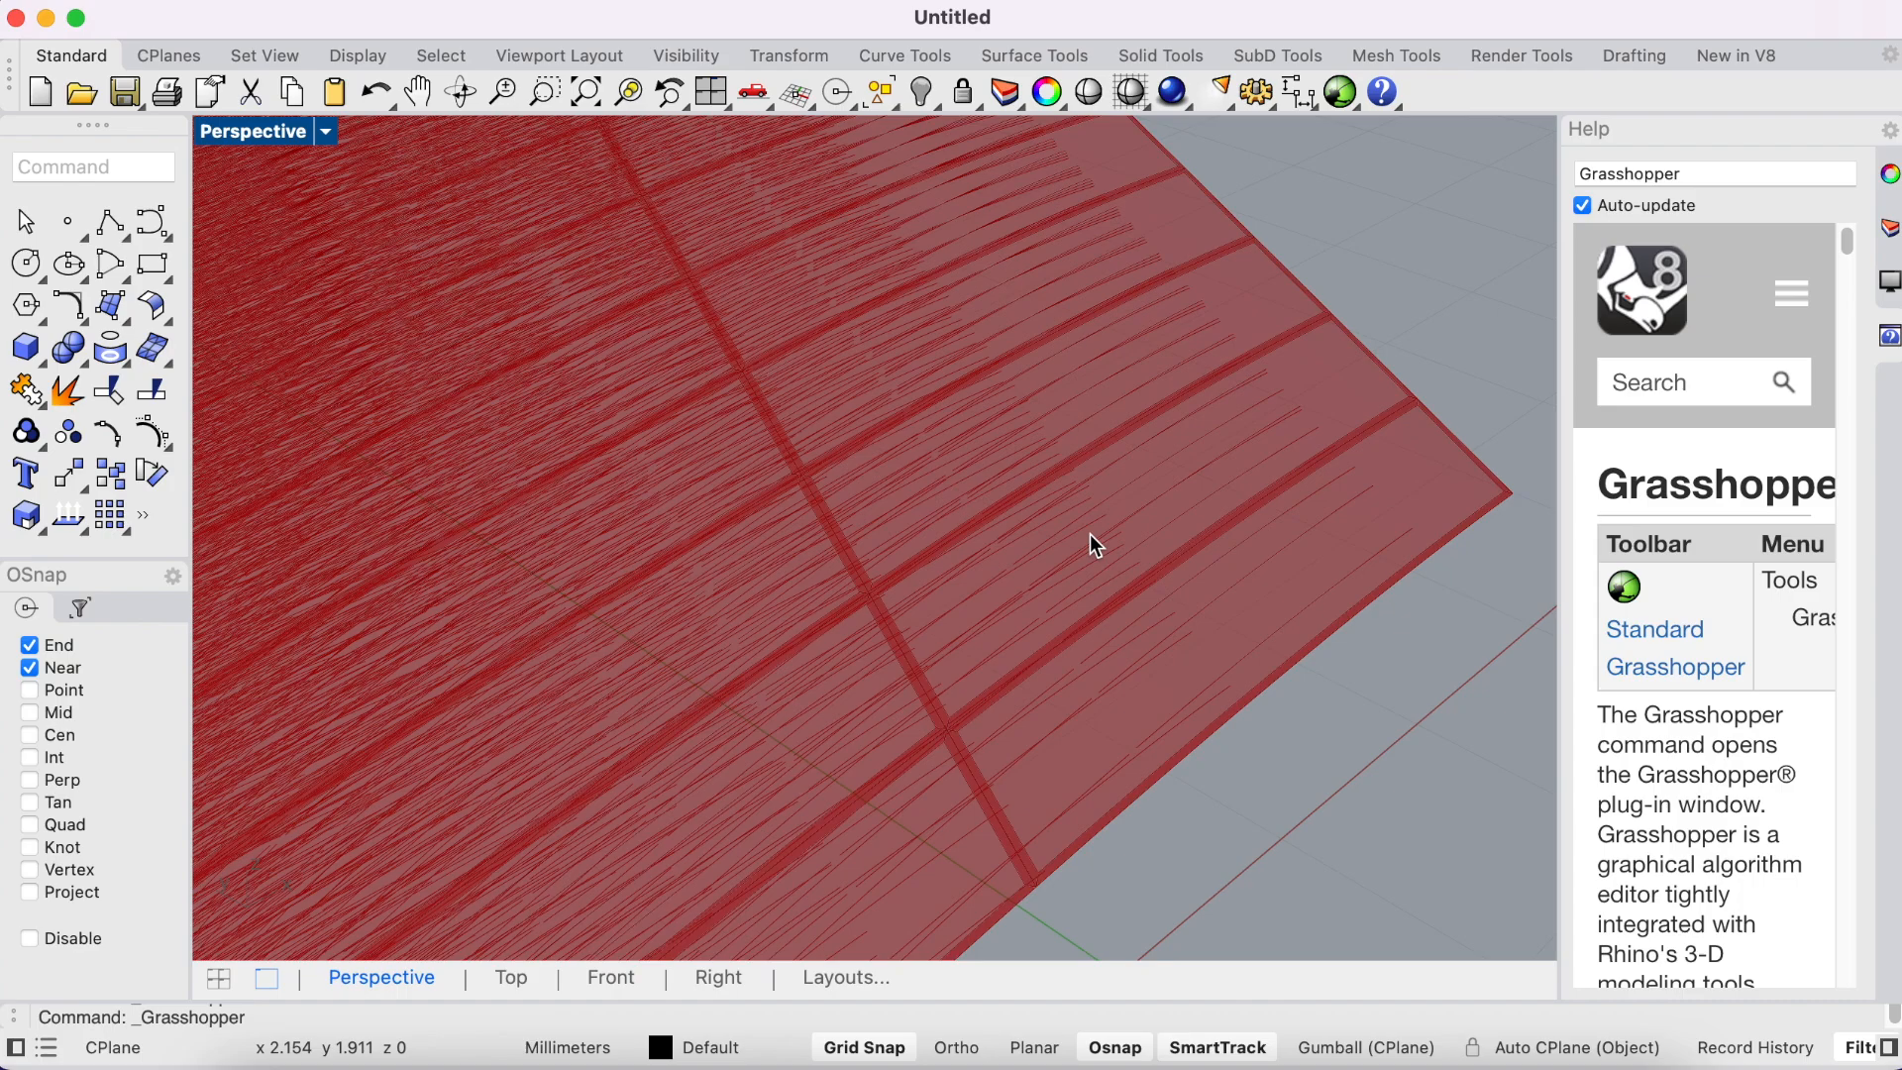
pyautogui.hotkey('ctrl', 'Left')
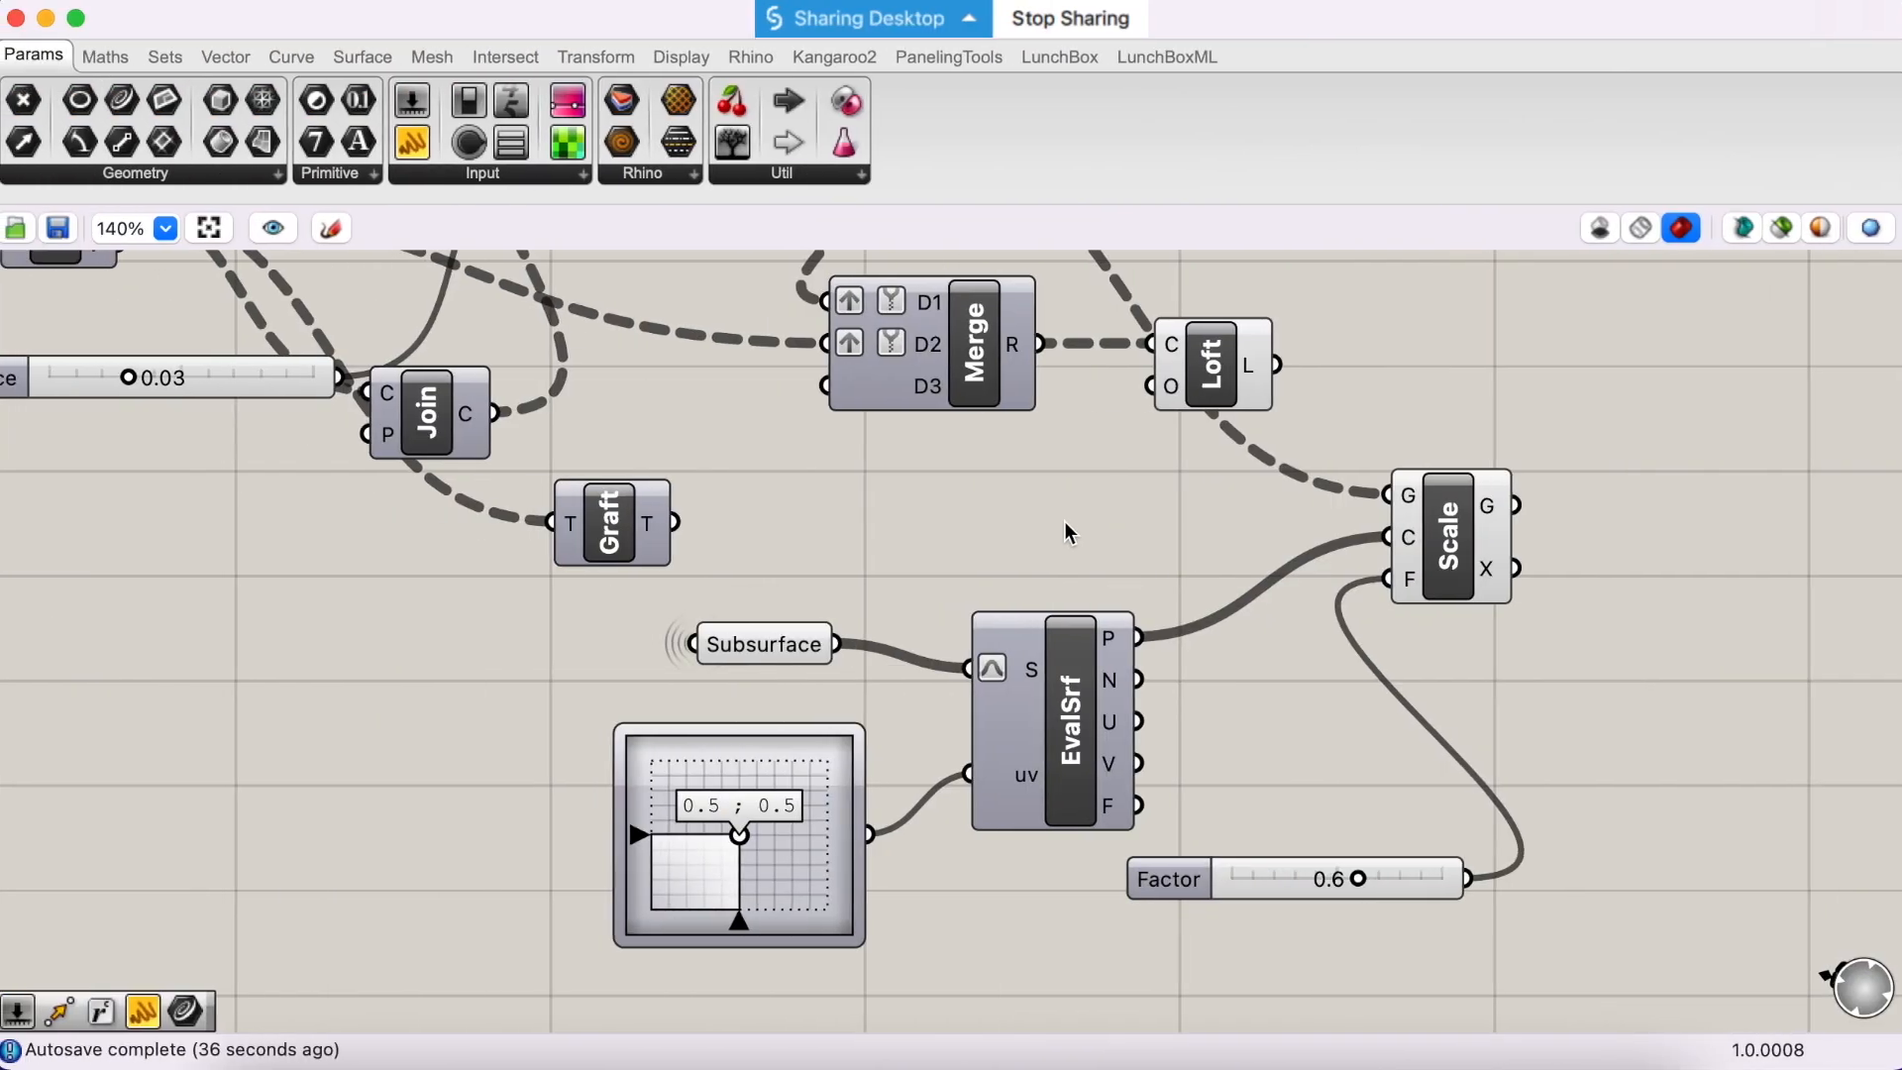
# - Connect OffsetS's C output to Scale's G input, replacing the wire from Explode's S output
pyautogui.scroll(1, 1155, 566)
pyautogui.moveTo(1432, 579); pyautogui.dragTo(1440, 630)
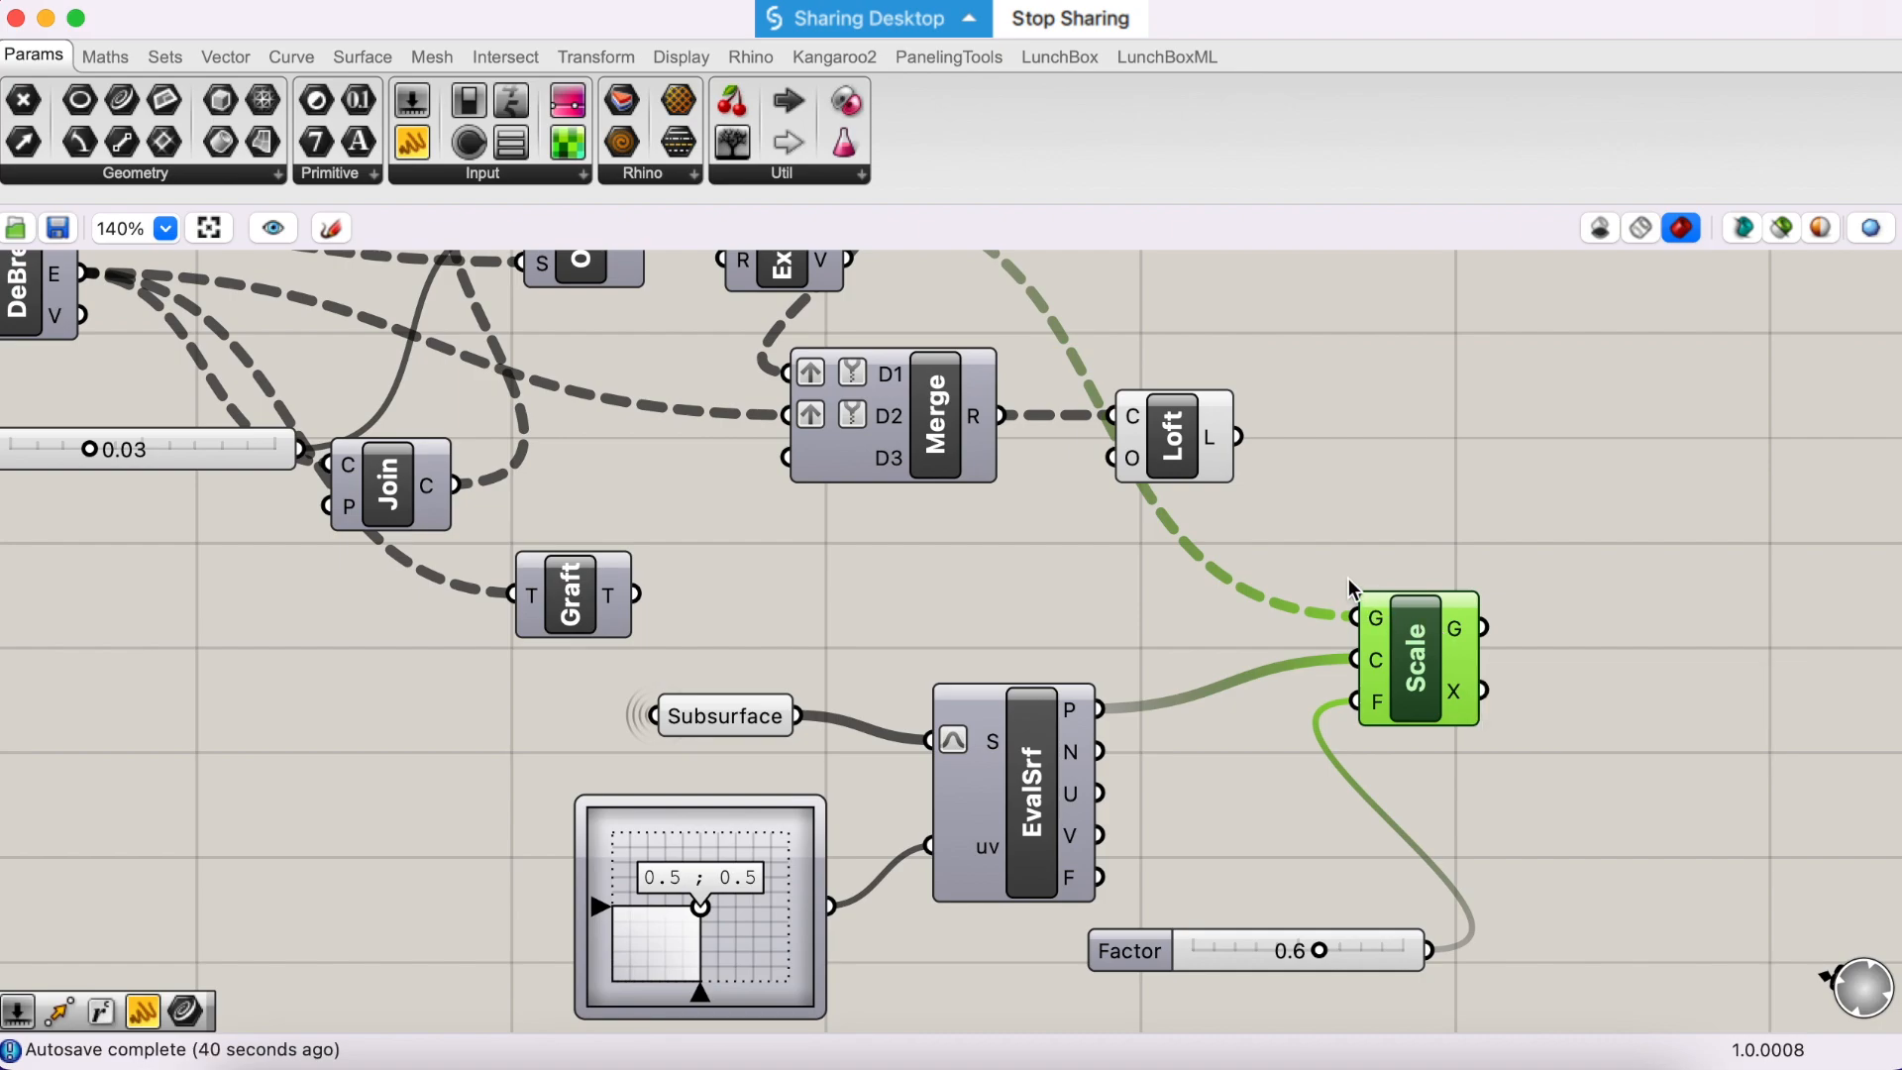
pyautogui.scroll(1, 1350, 586)
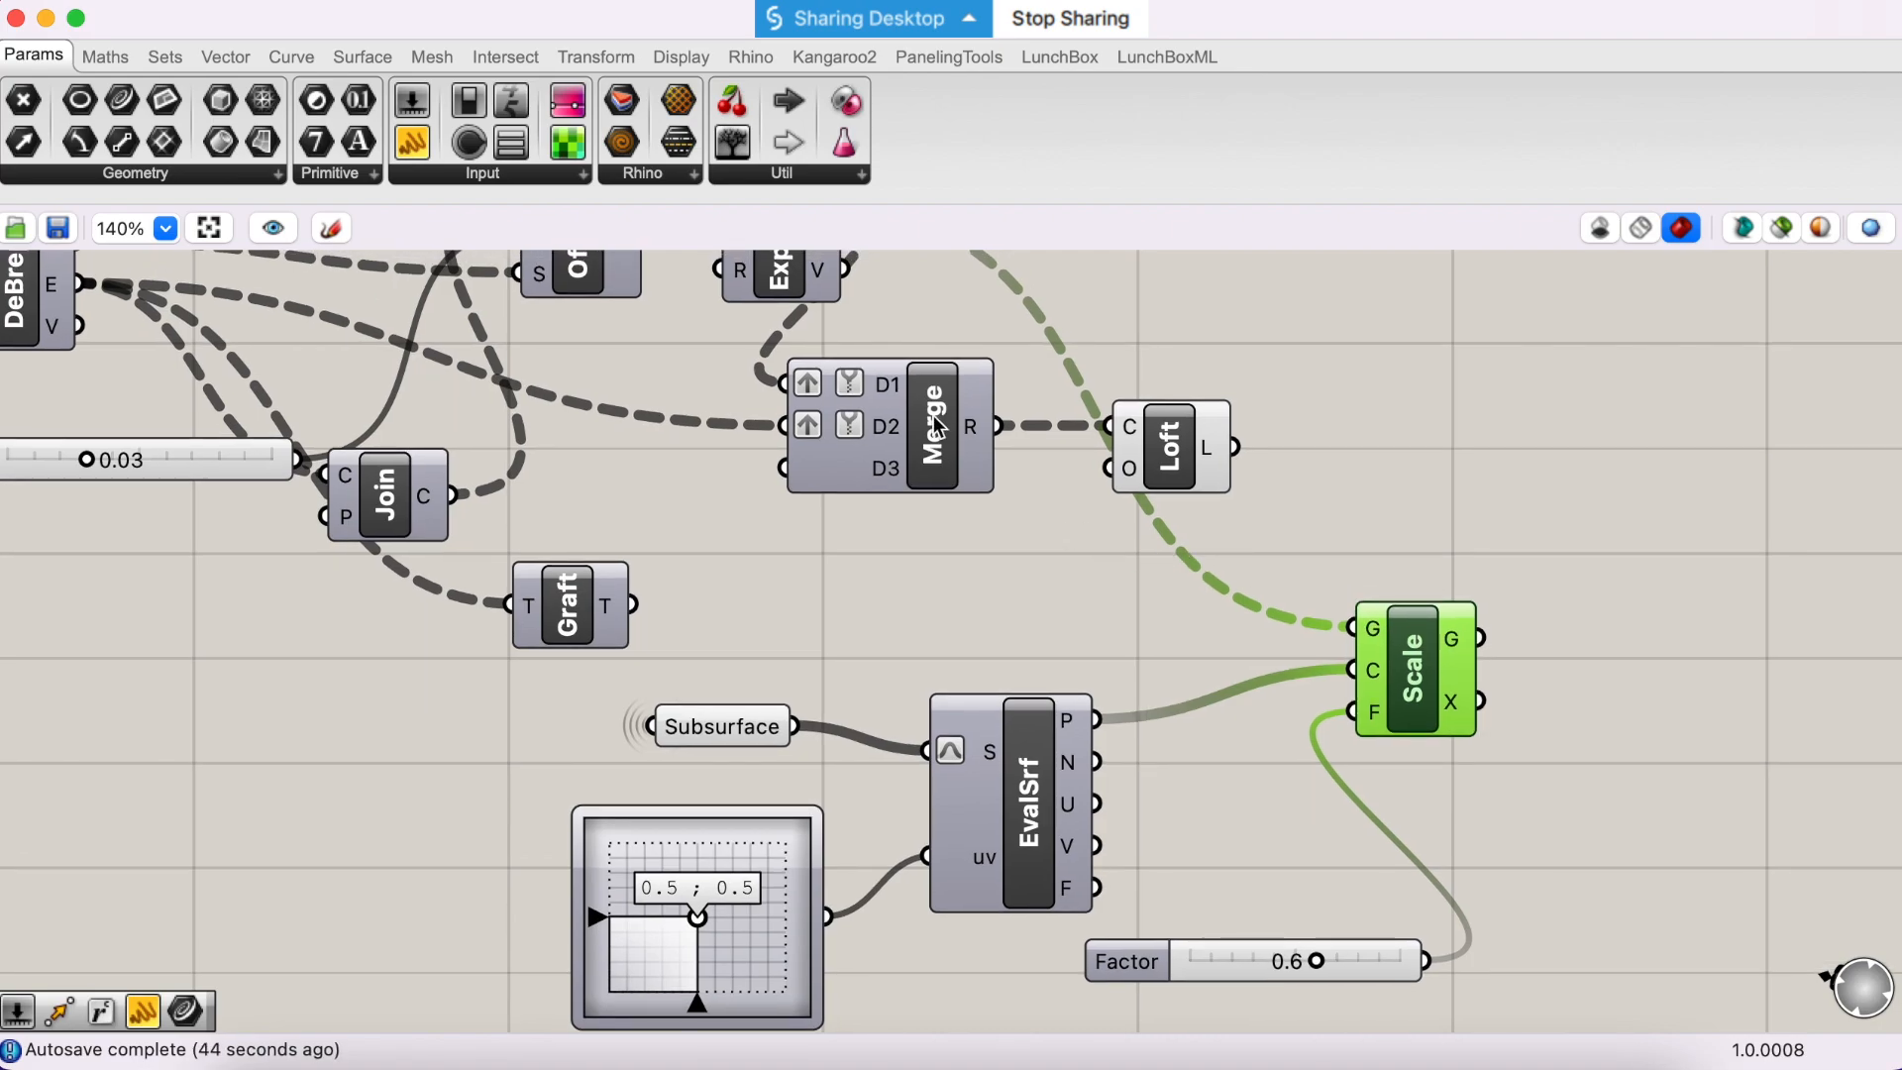
pyautogui.scroll(5, 924, 414)
pyautogui.moveTo(681, 324); pyautogui.dragTo(834, 353)
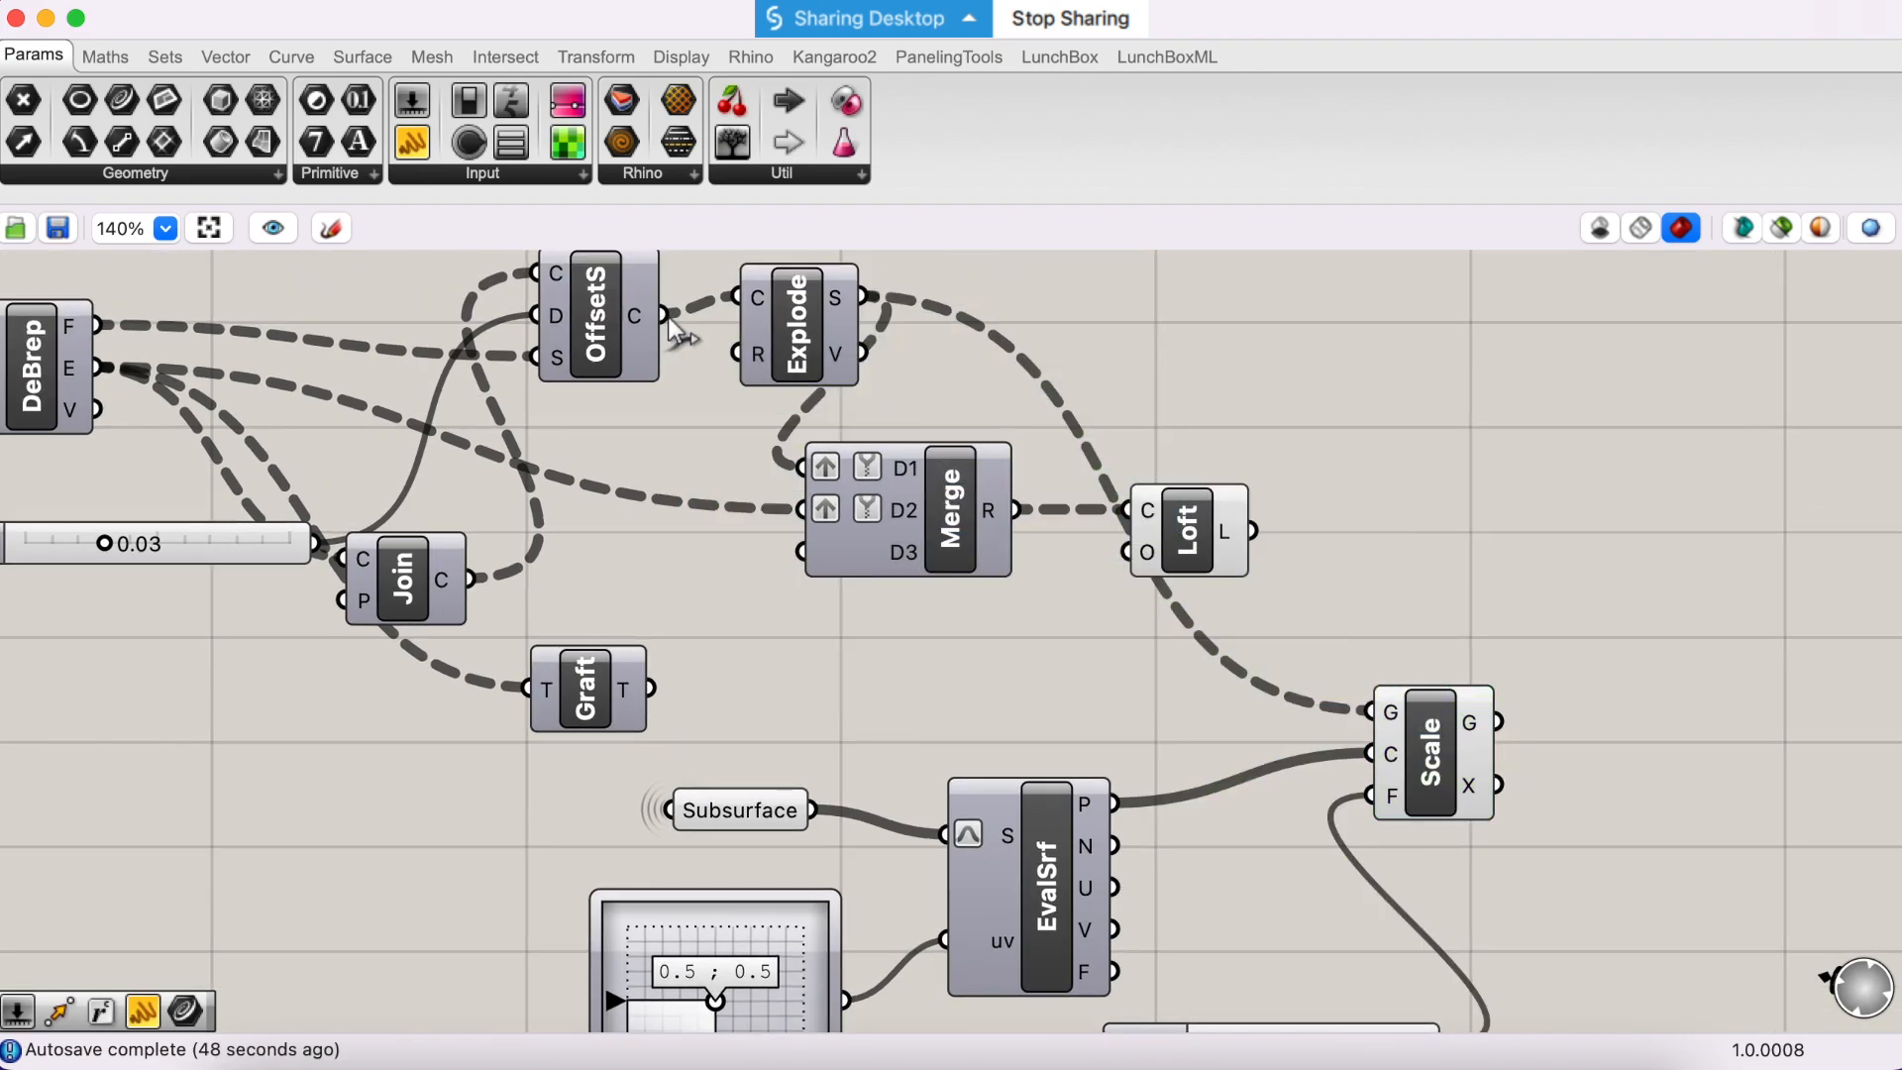
pyautogui.keyDown('shift'); pyautogui.moveTo(661, 315); pyautogui.dragTo(1436, 753); pyautogui.keyUp('shift')
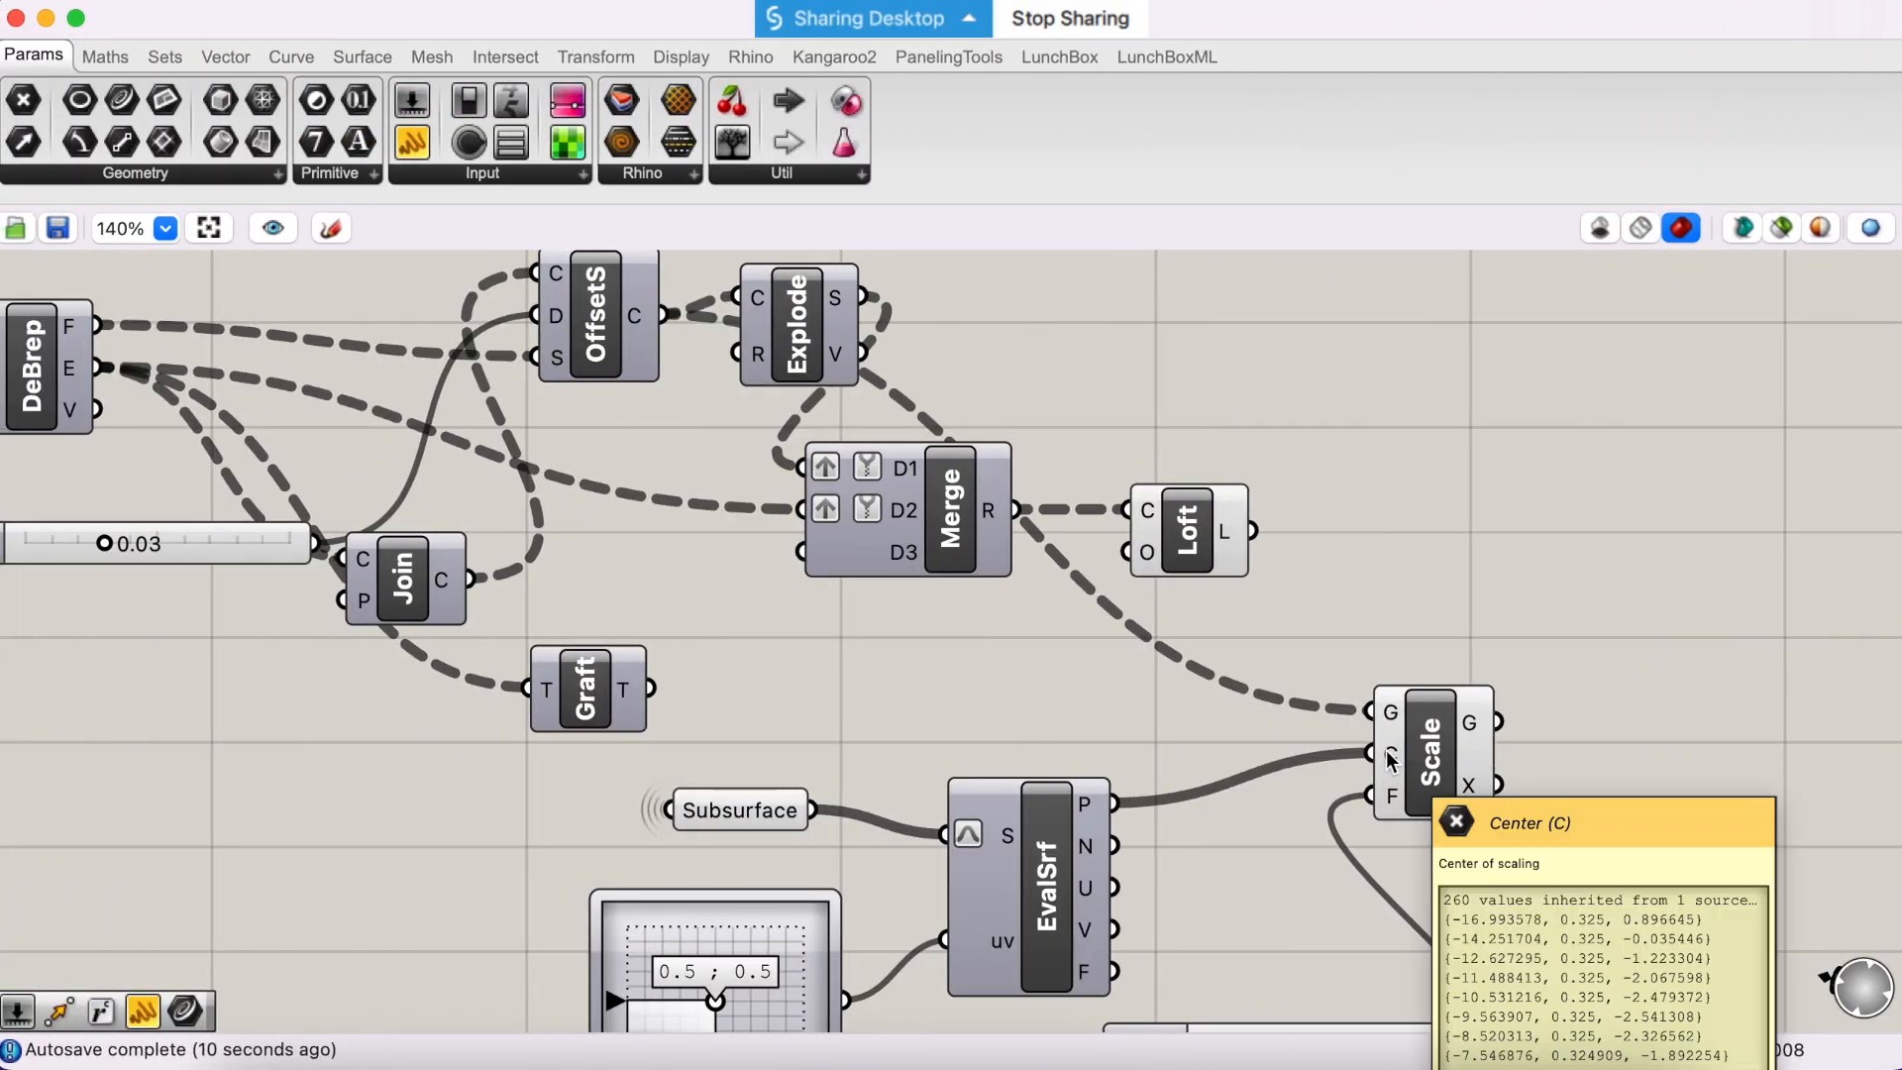
# - Graft Scale's C input and move the component closer to EvalSrf and Loft
pyautogui.rightClick(1393, 754)
pyautogui.click(1308, 741)
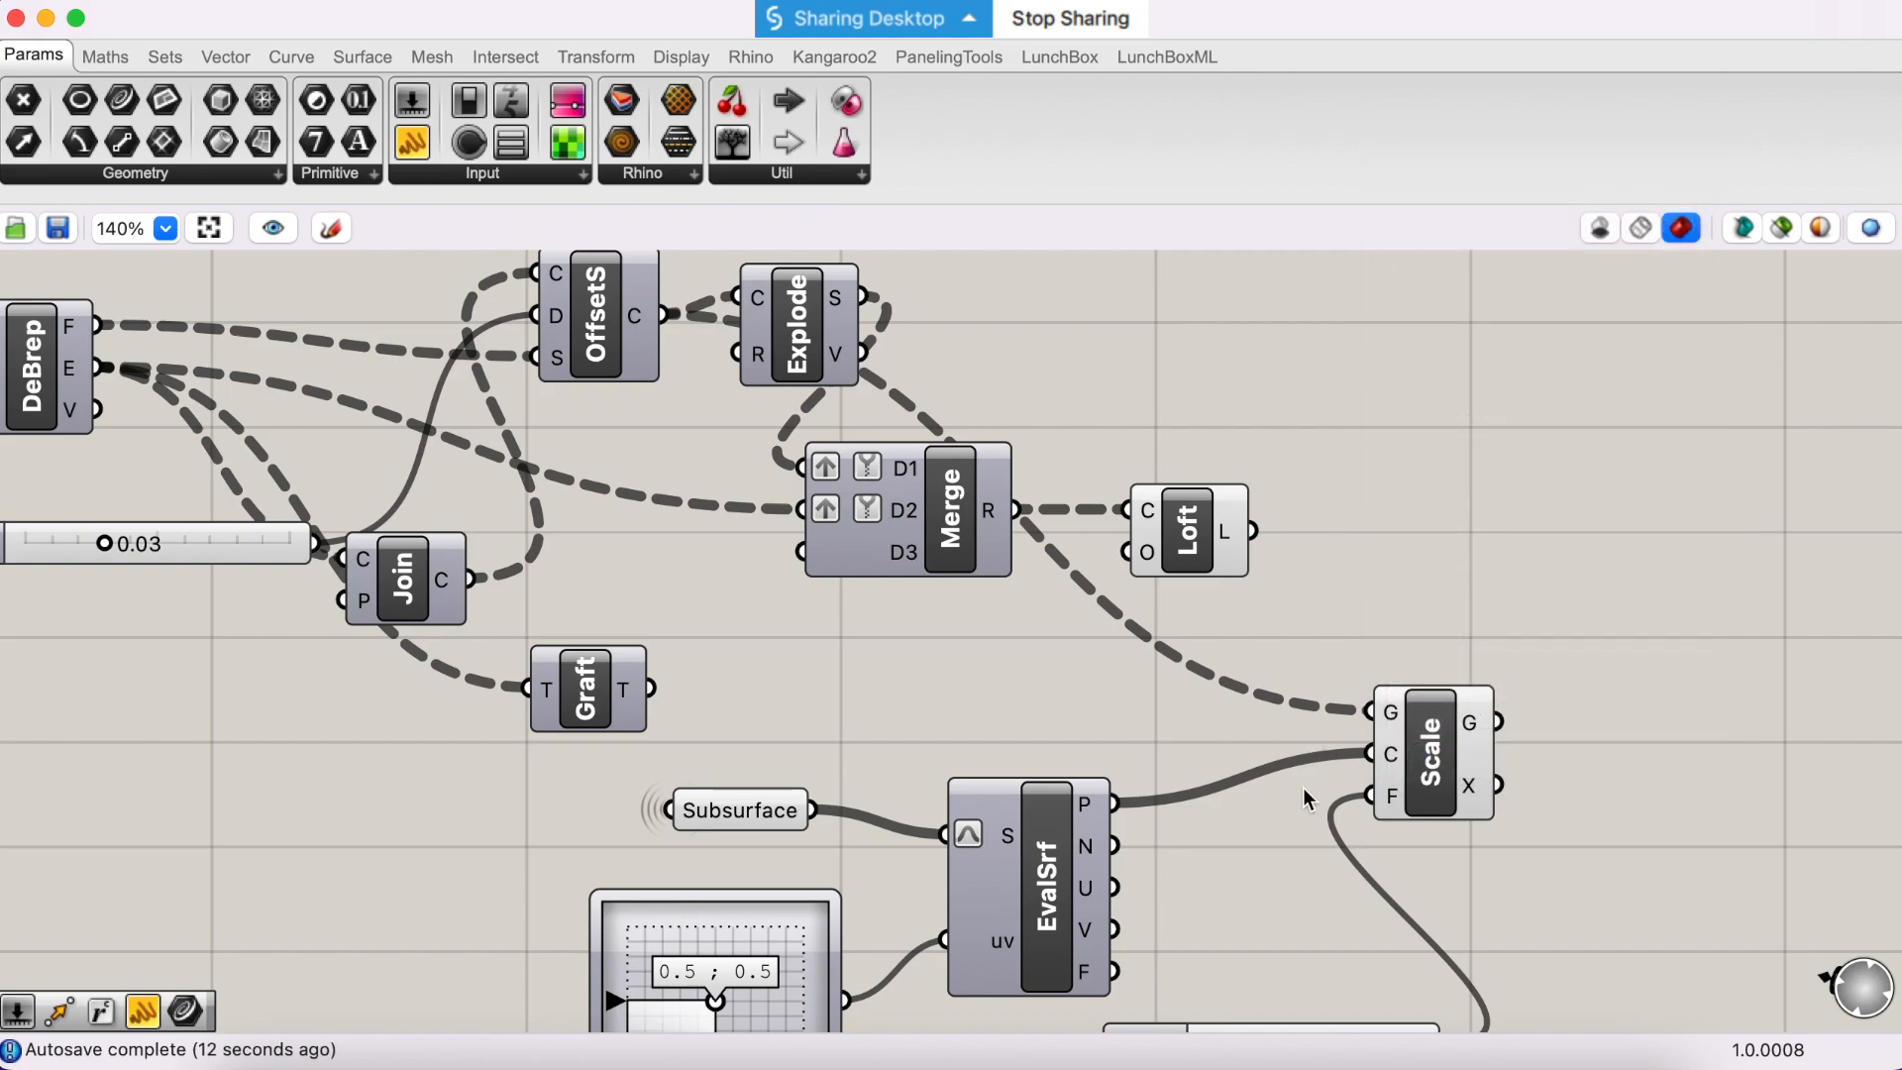
pyautogui.moveTo(1392, 729)
pyautogui.moveTo(1390, 721)
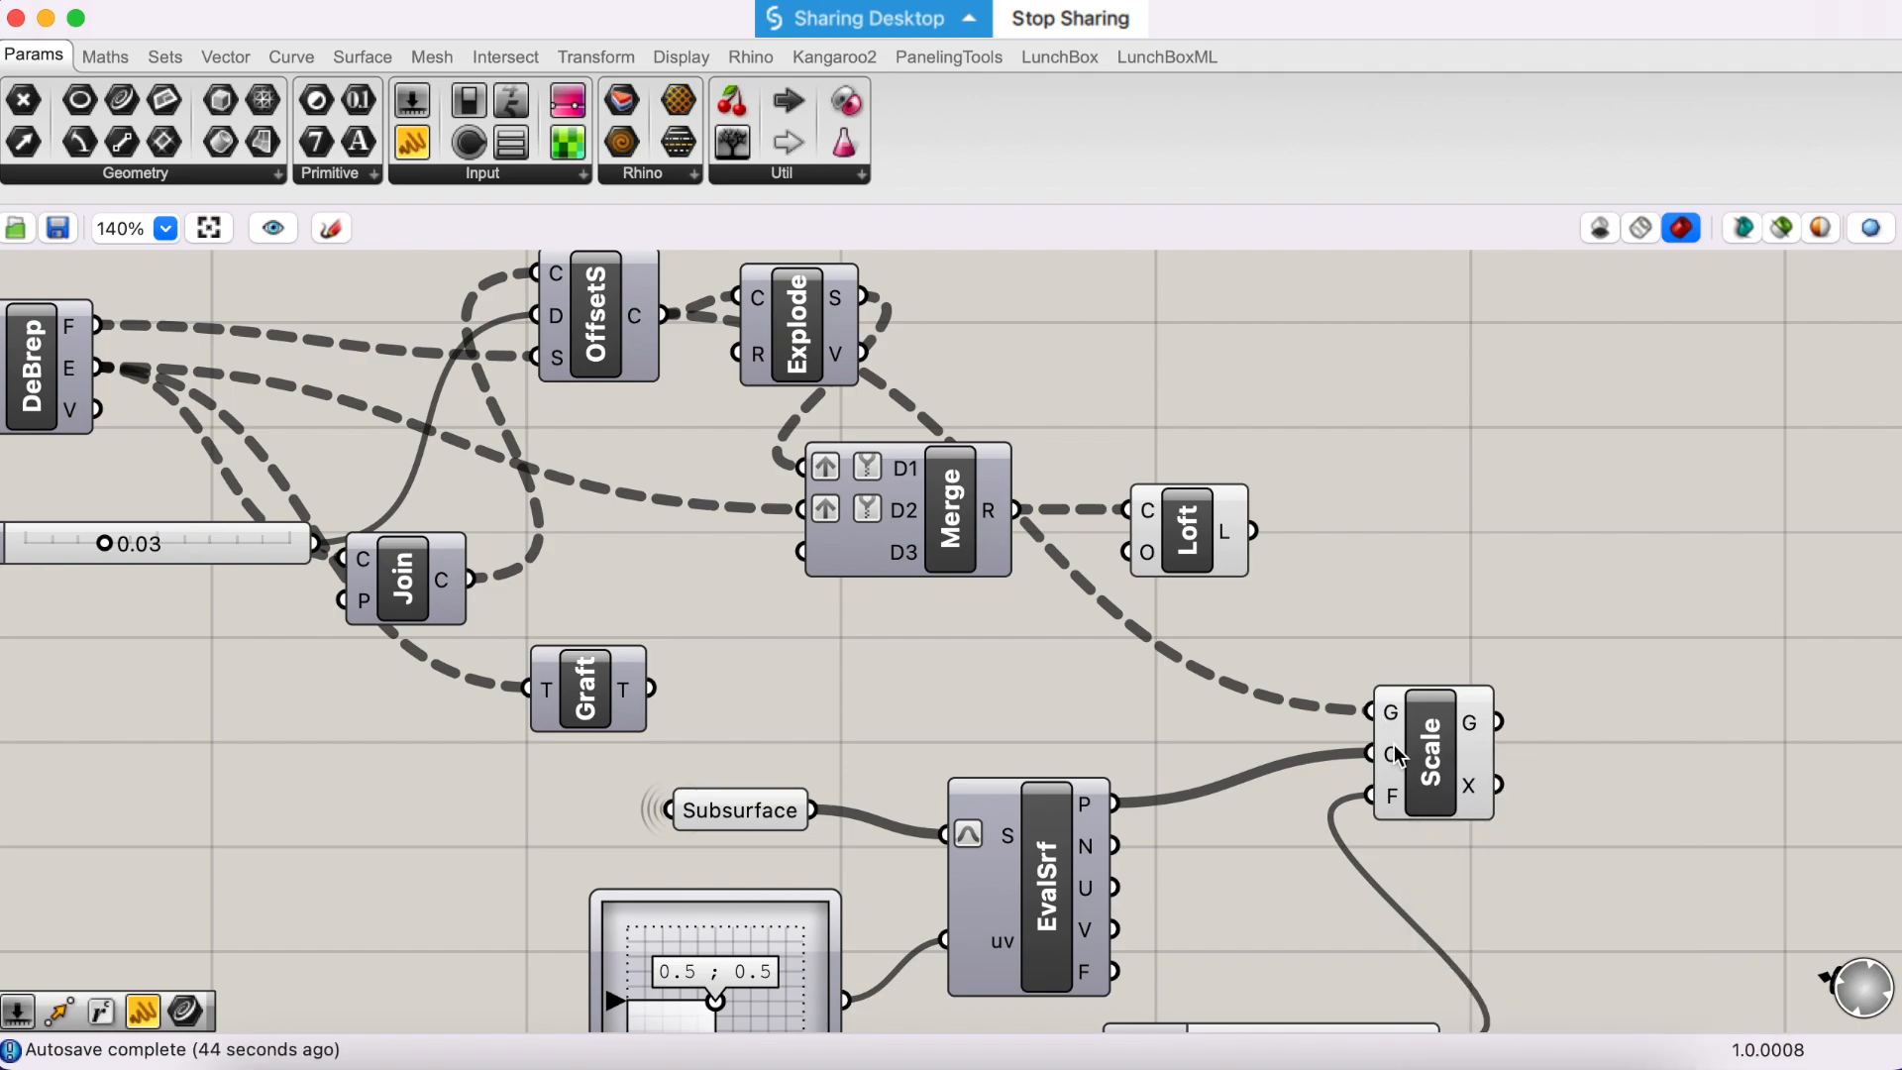
pyautogui.moveTo(1387, 761)
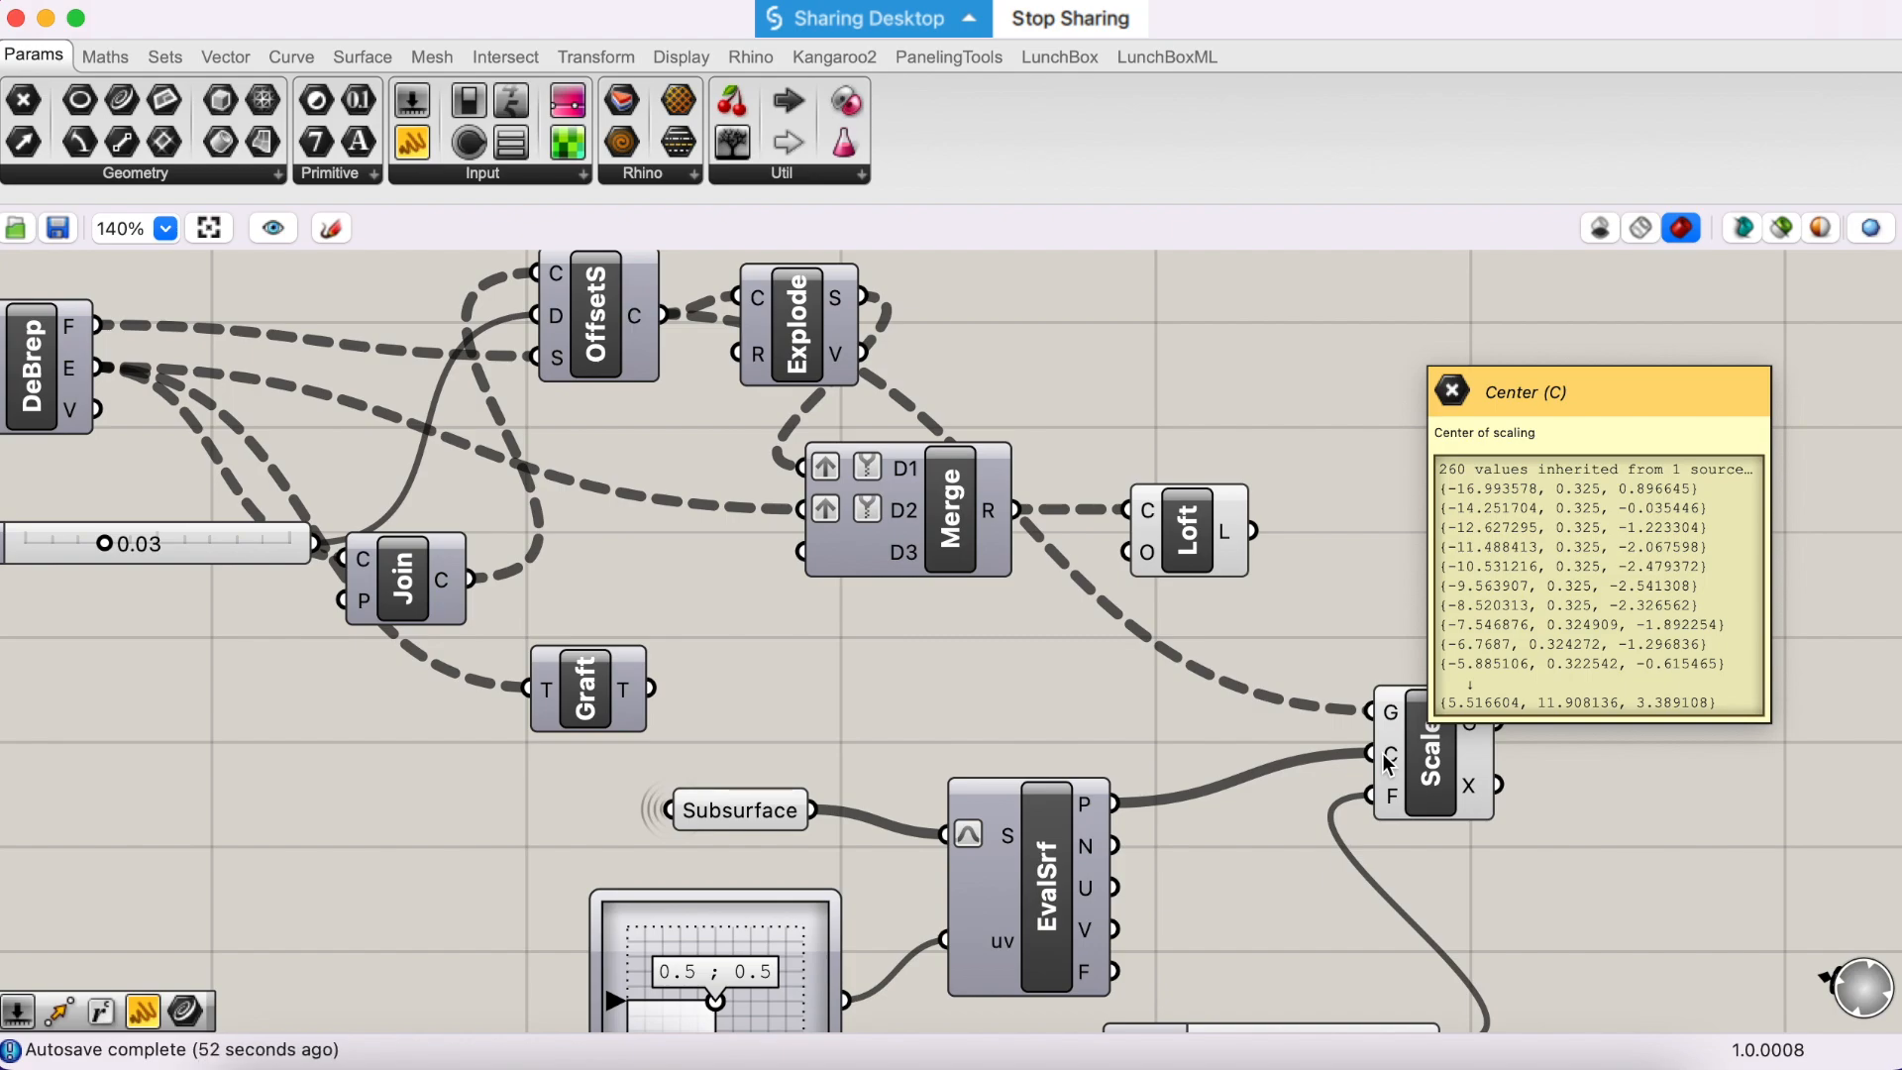
pyautogui.rightClick(1386, 758)
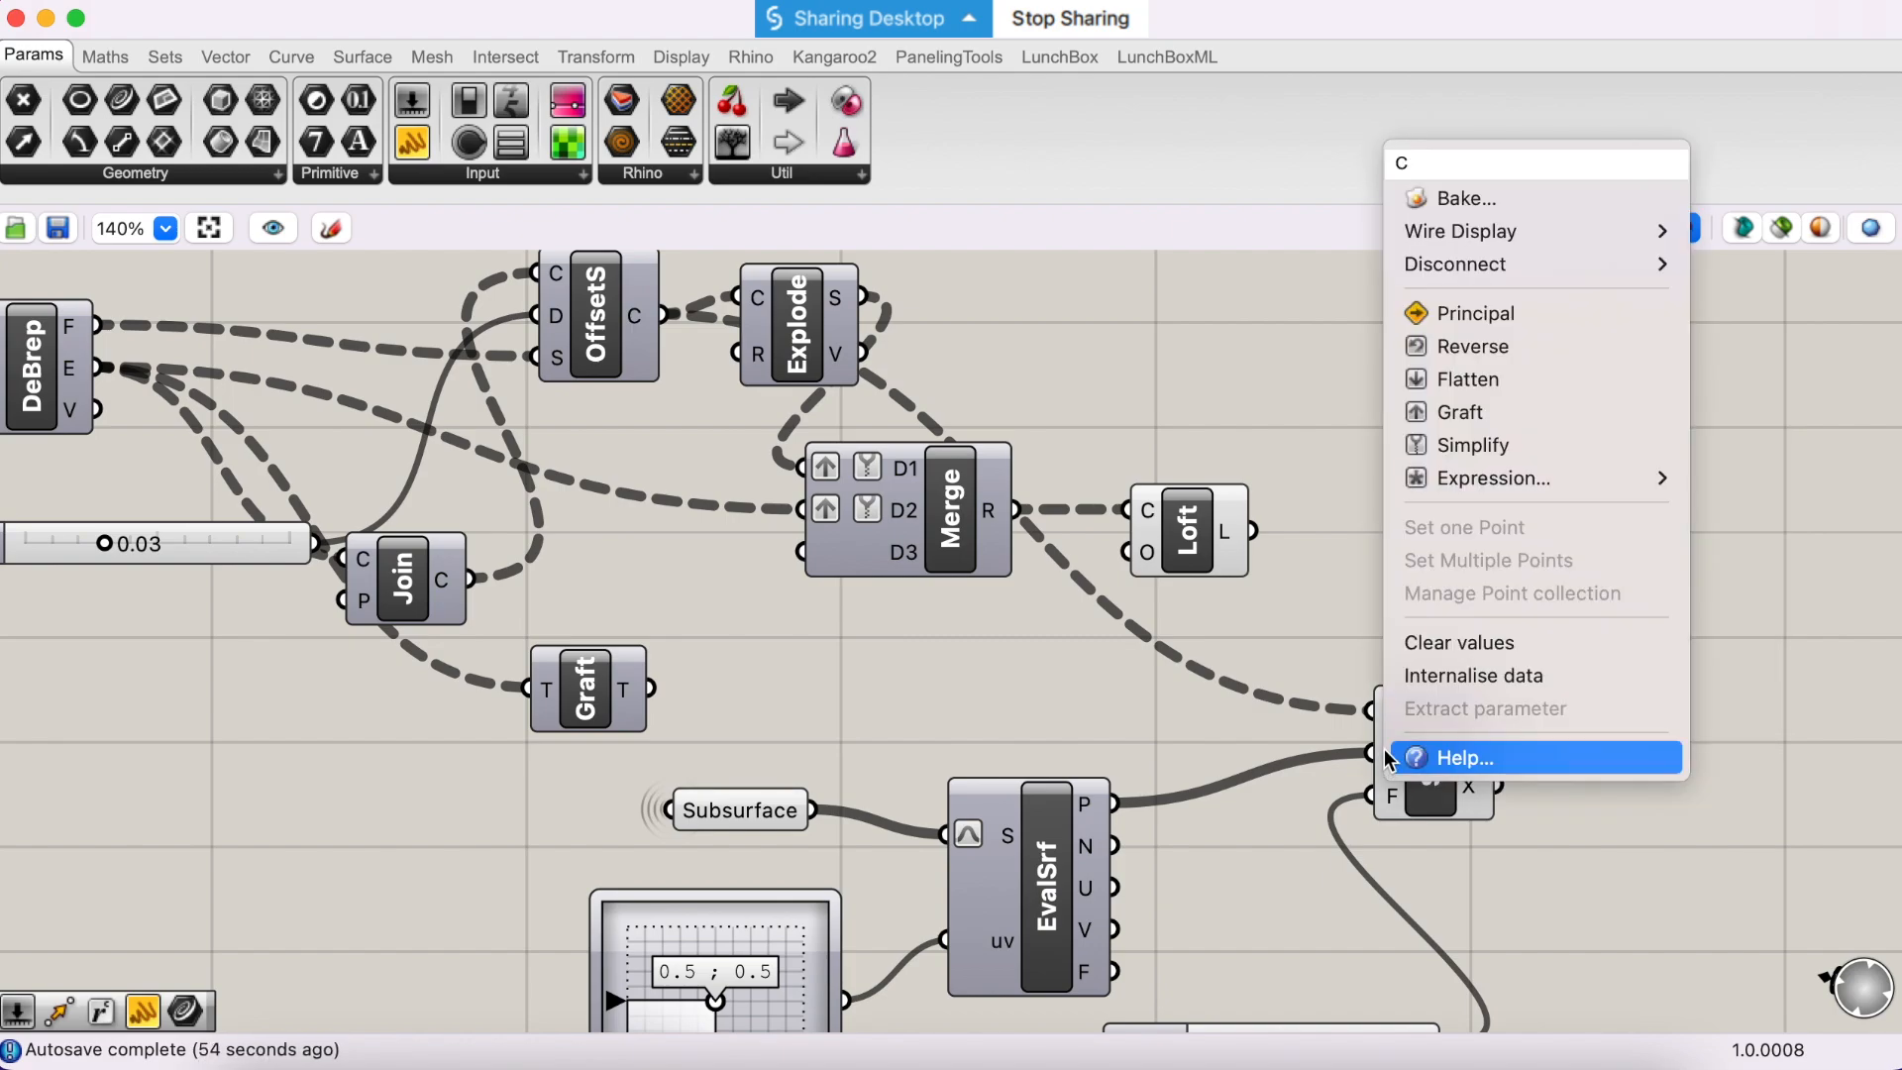
pyautogui.click(1452, 419)
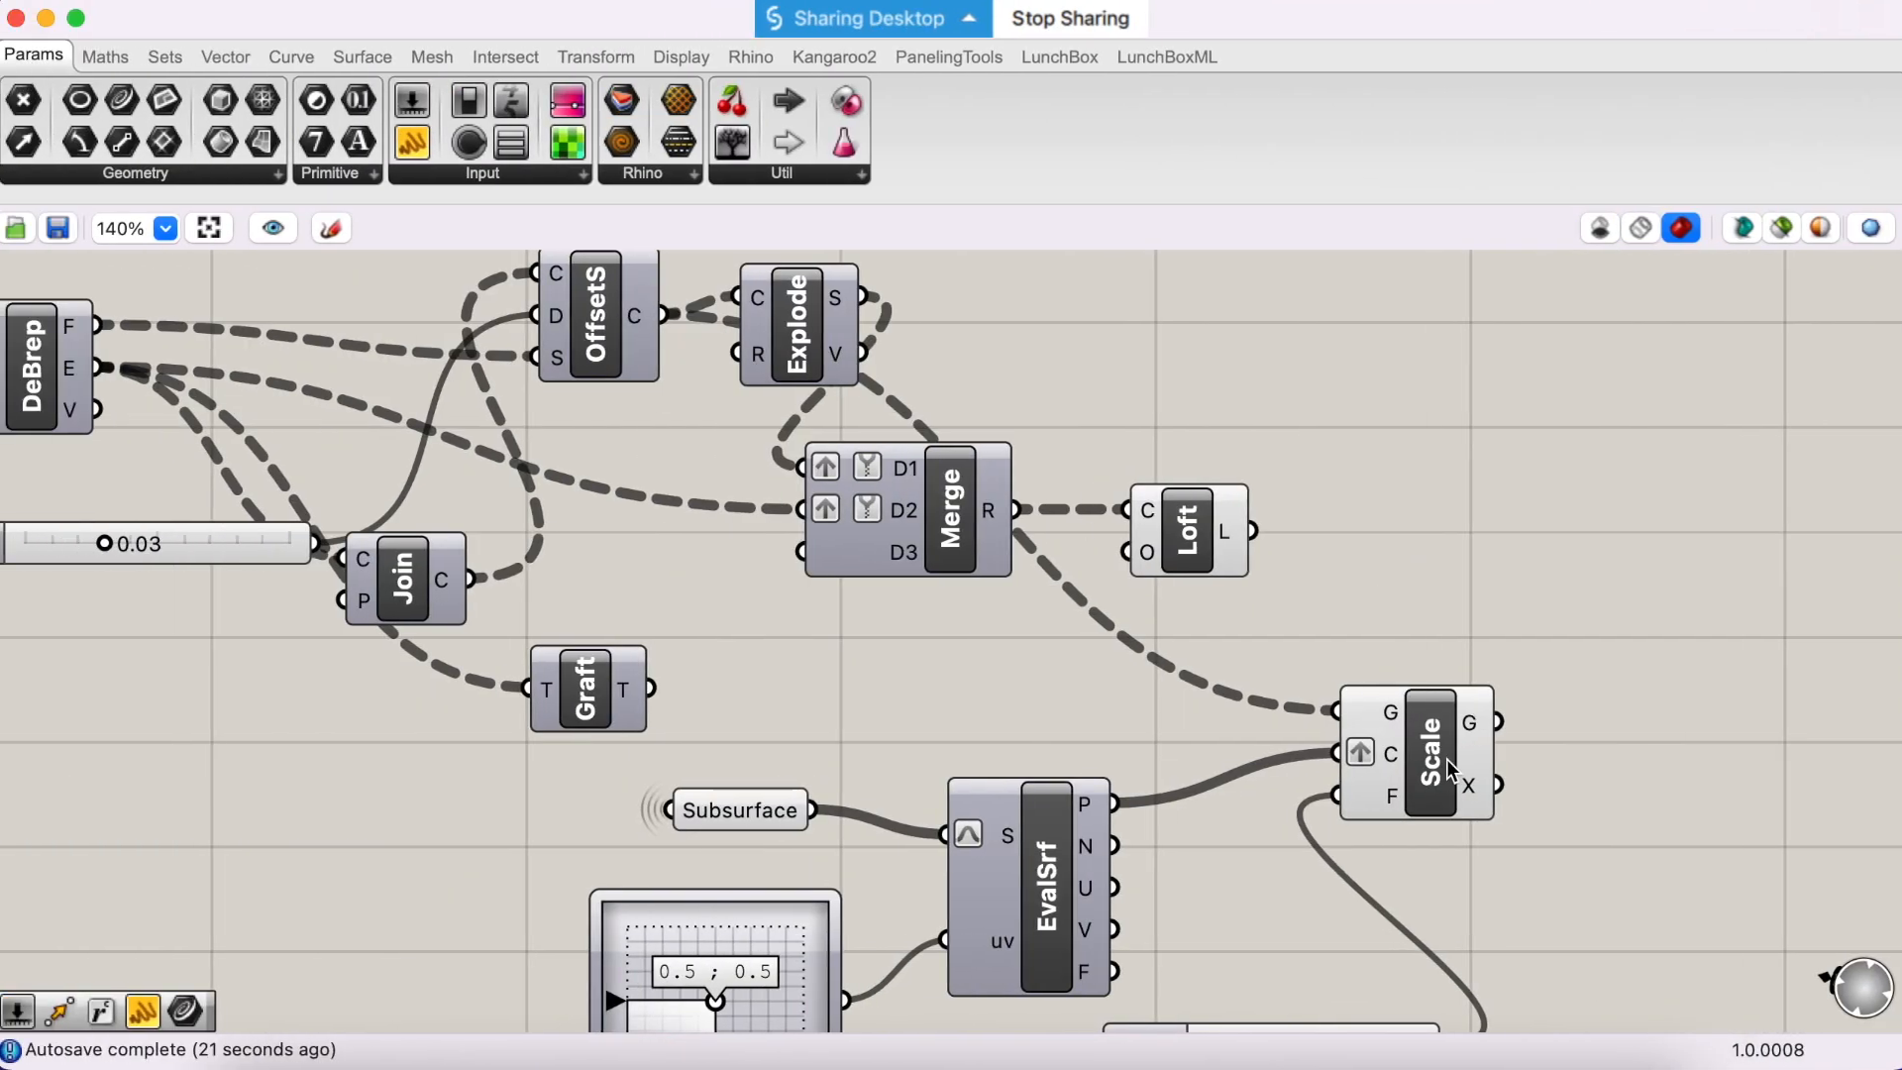
pyautogui.moveTo(1447, 759); pyautogui.dragTo(1367, 722)
pyautogui.moveTo(1394, 687)
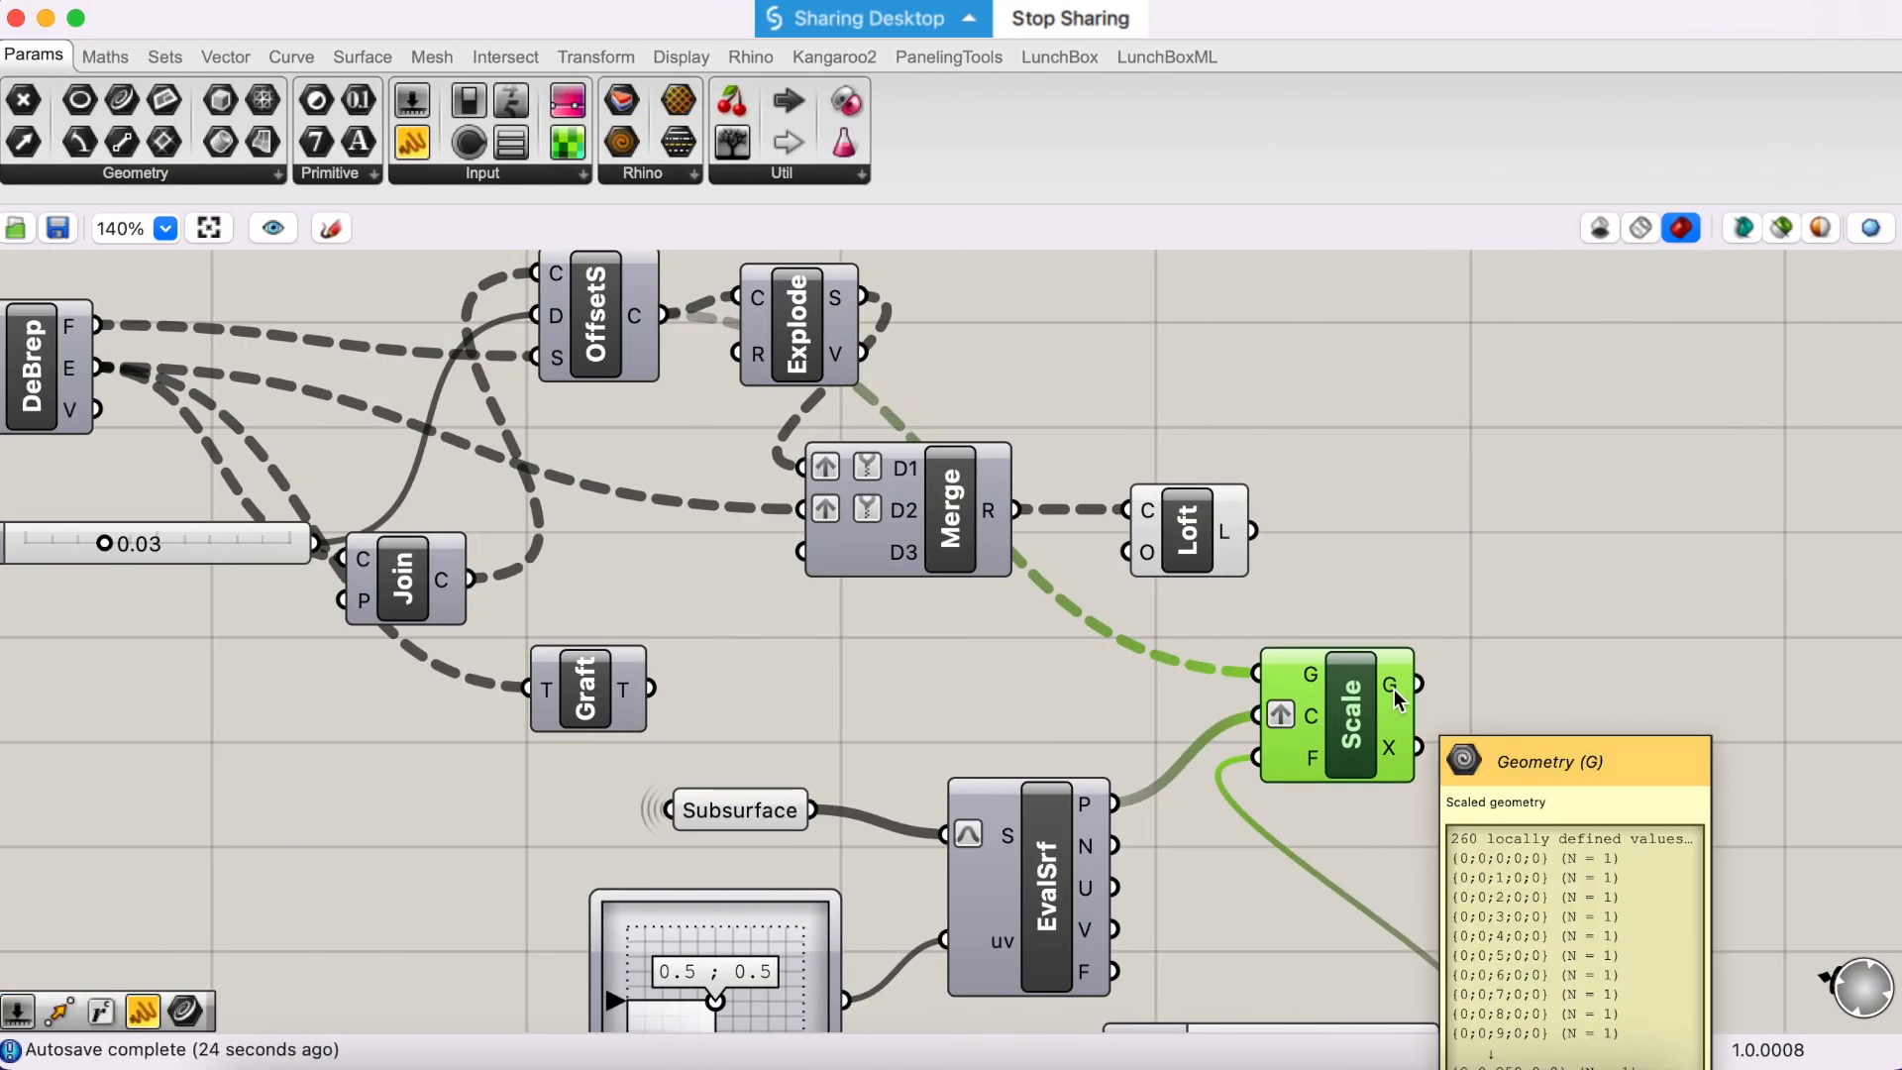
pyautogui.moveTo(1573, 774); pyautogui.dragTo(1353, 662, button='right')
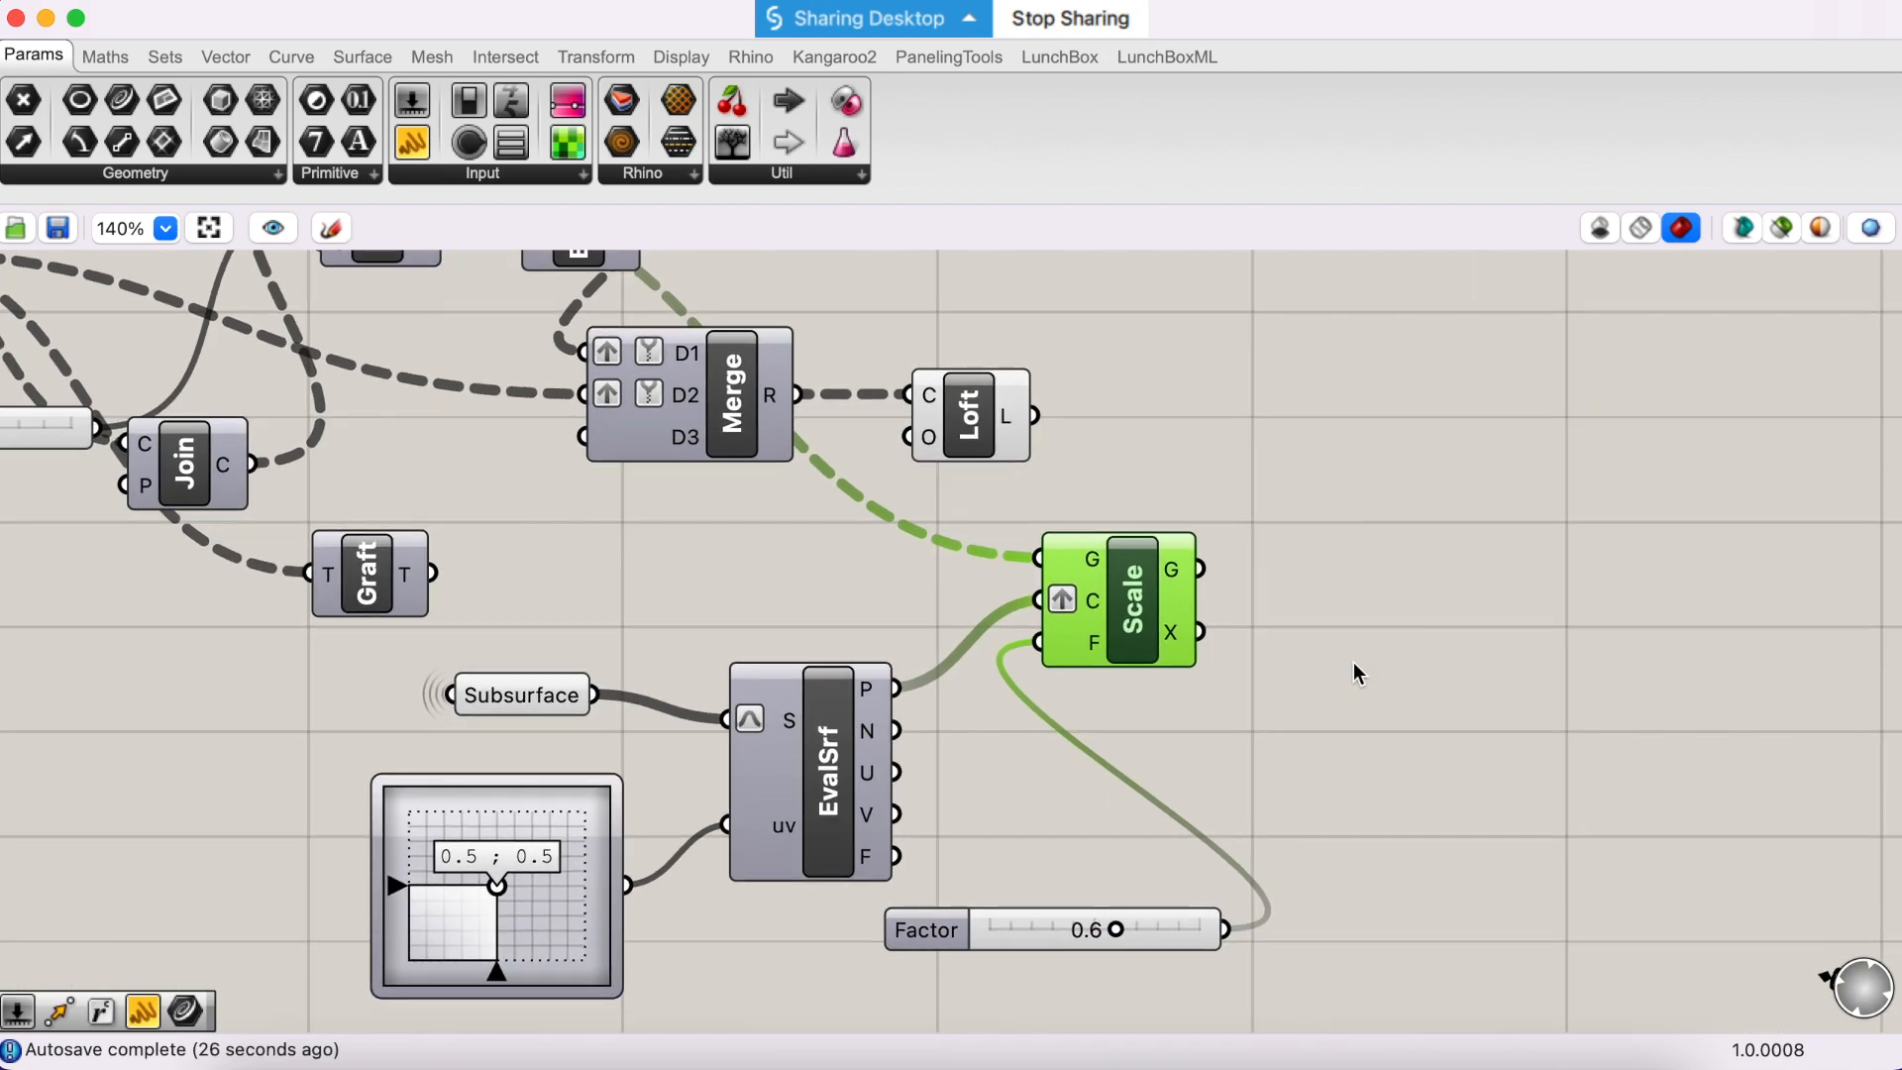
# - Check the waffle reference image in Google Docs, and add a Move component in Grasshopper with Scale's G output feeding its G input
pyautogui.click(1253, 1015)
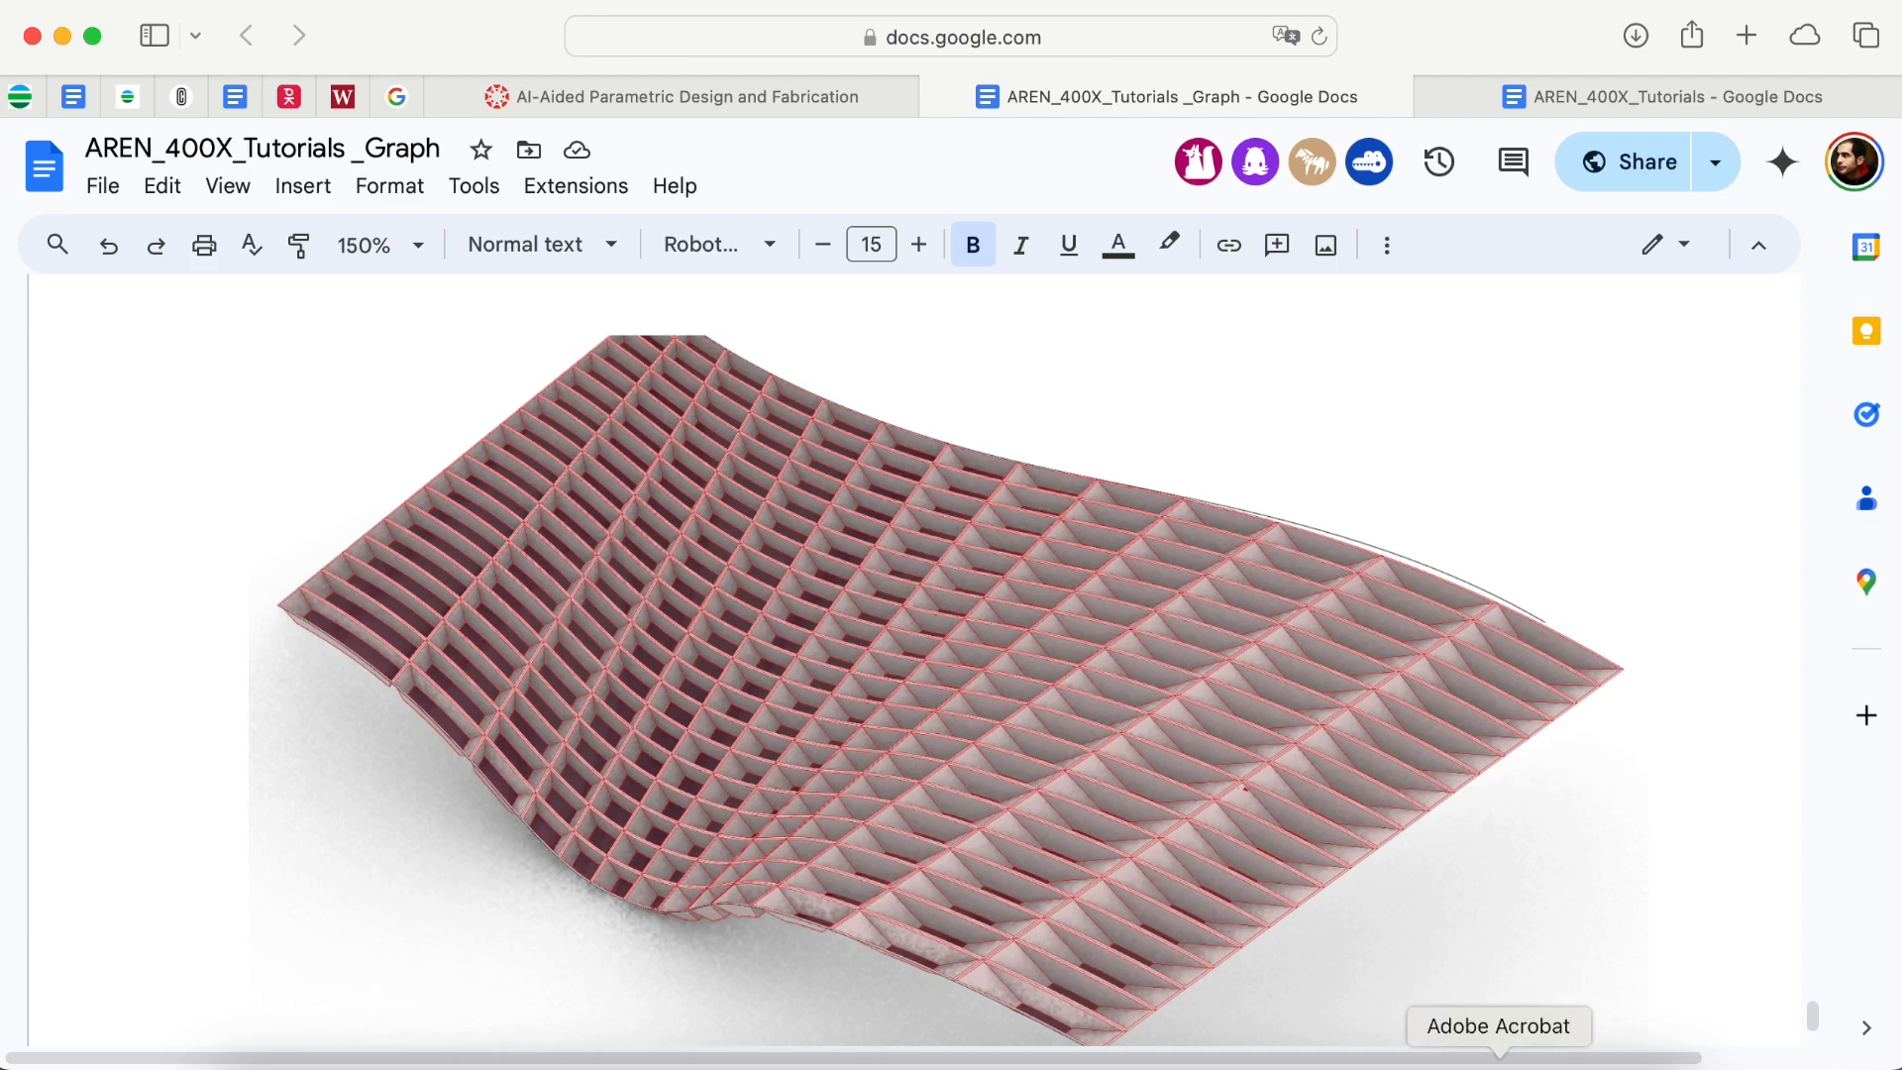
pyautogui.click(697, 1062)
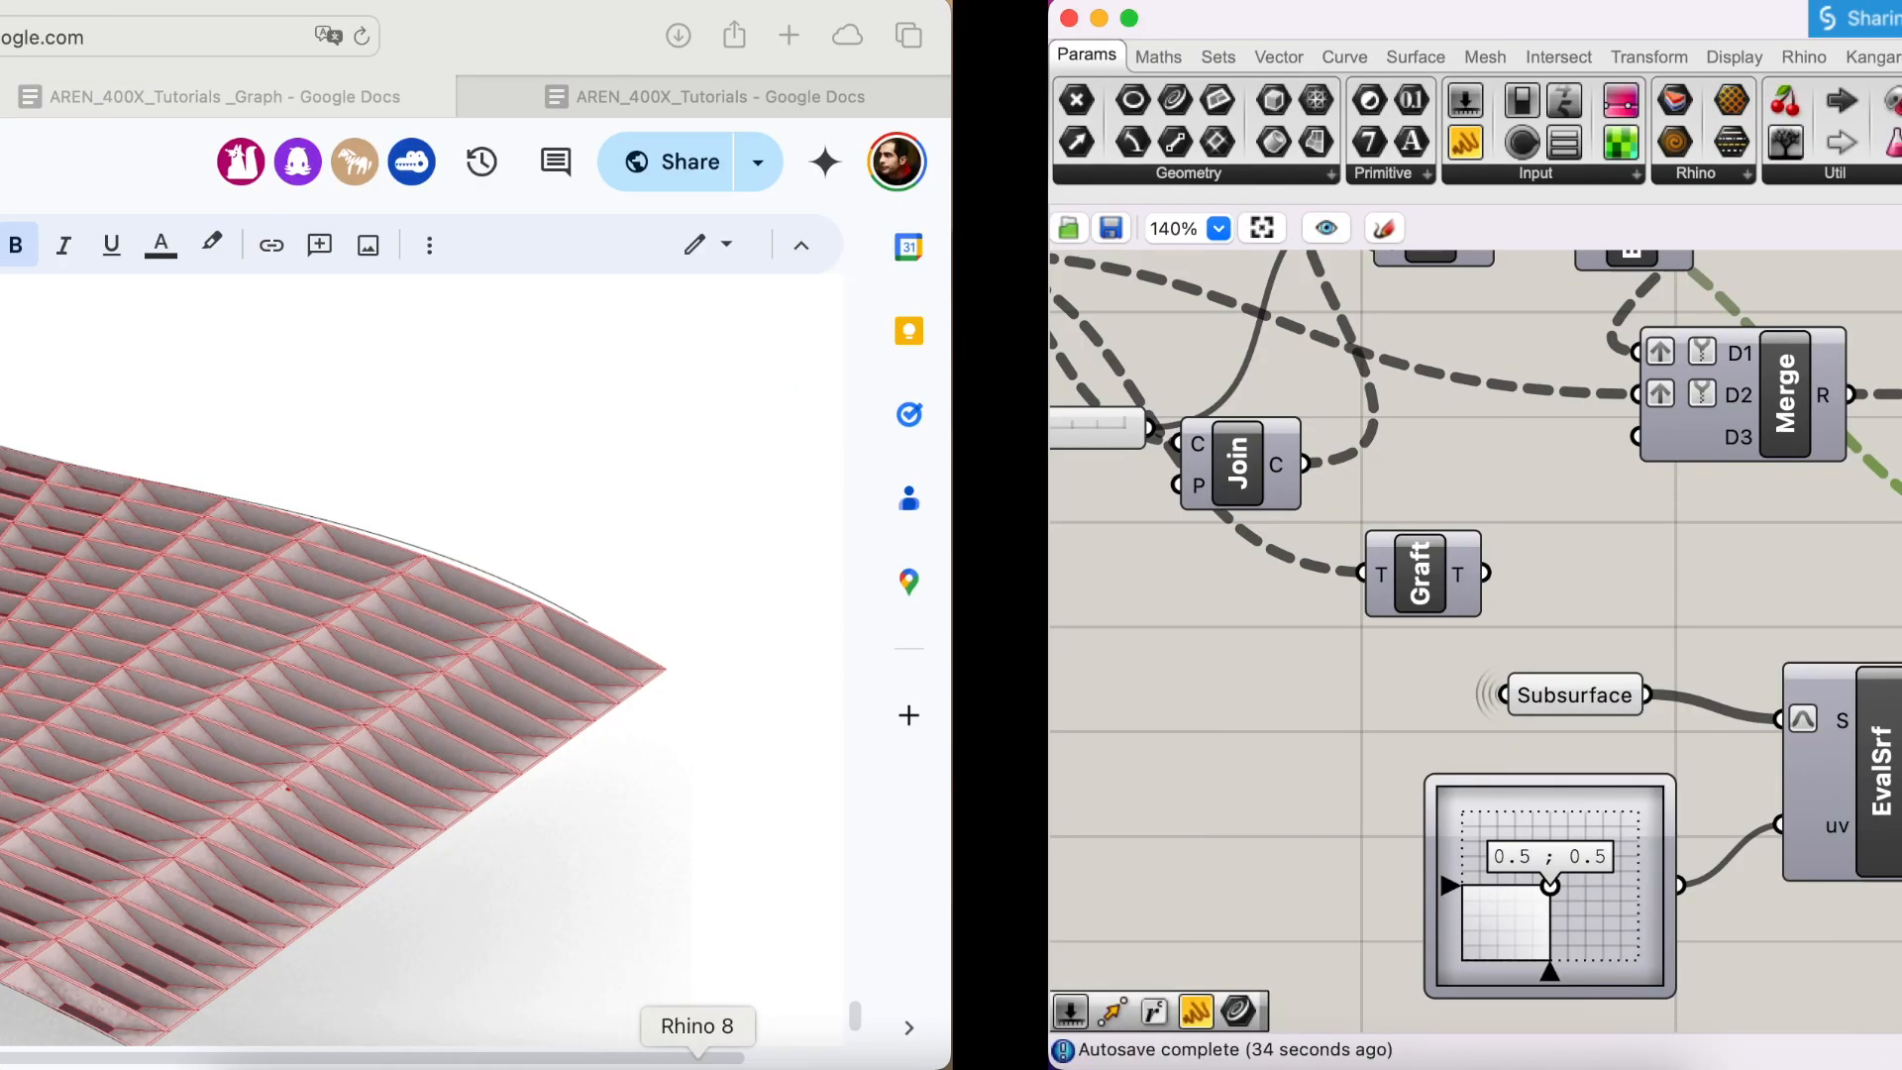
pyautogui.doubleClick(1552, 683)
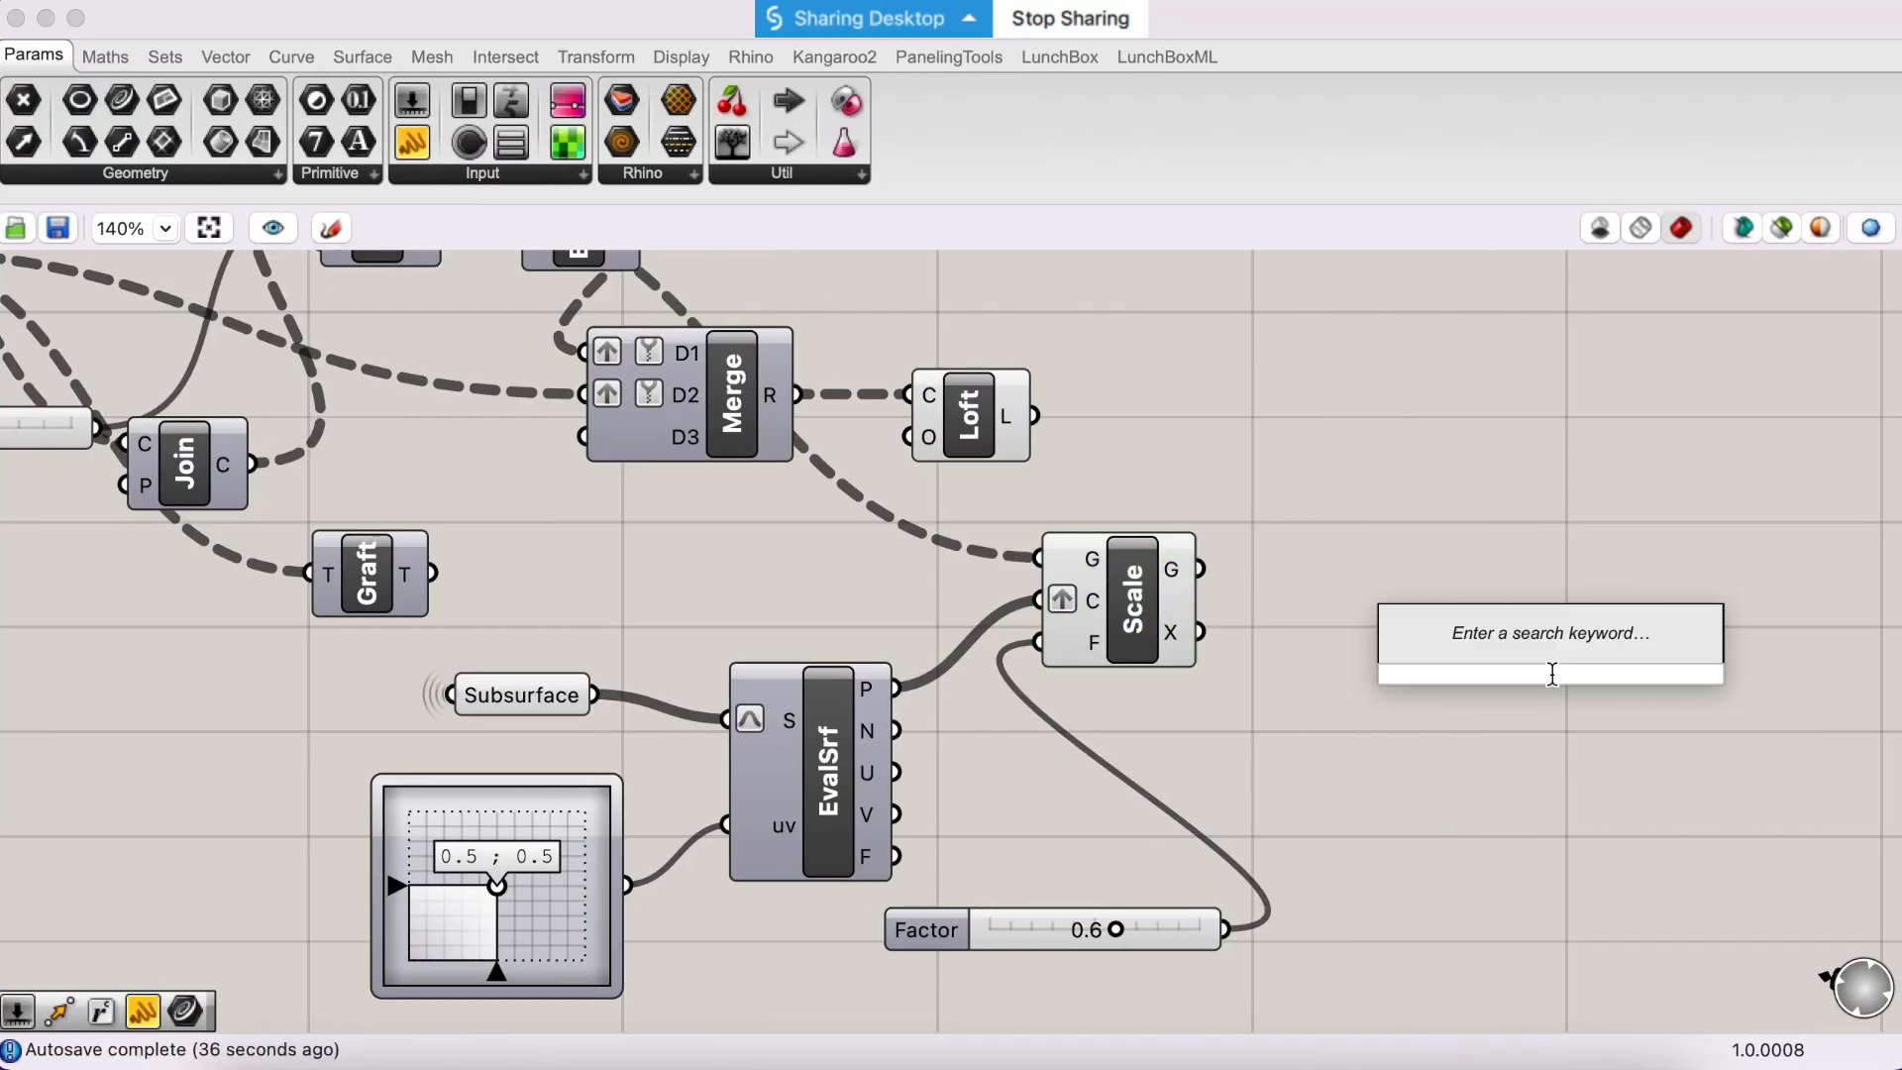
pyautogui.write('move')
pyautogui.press('Return')
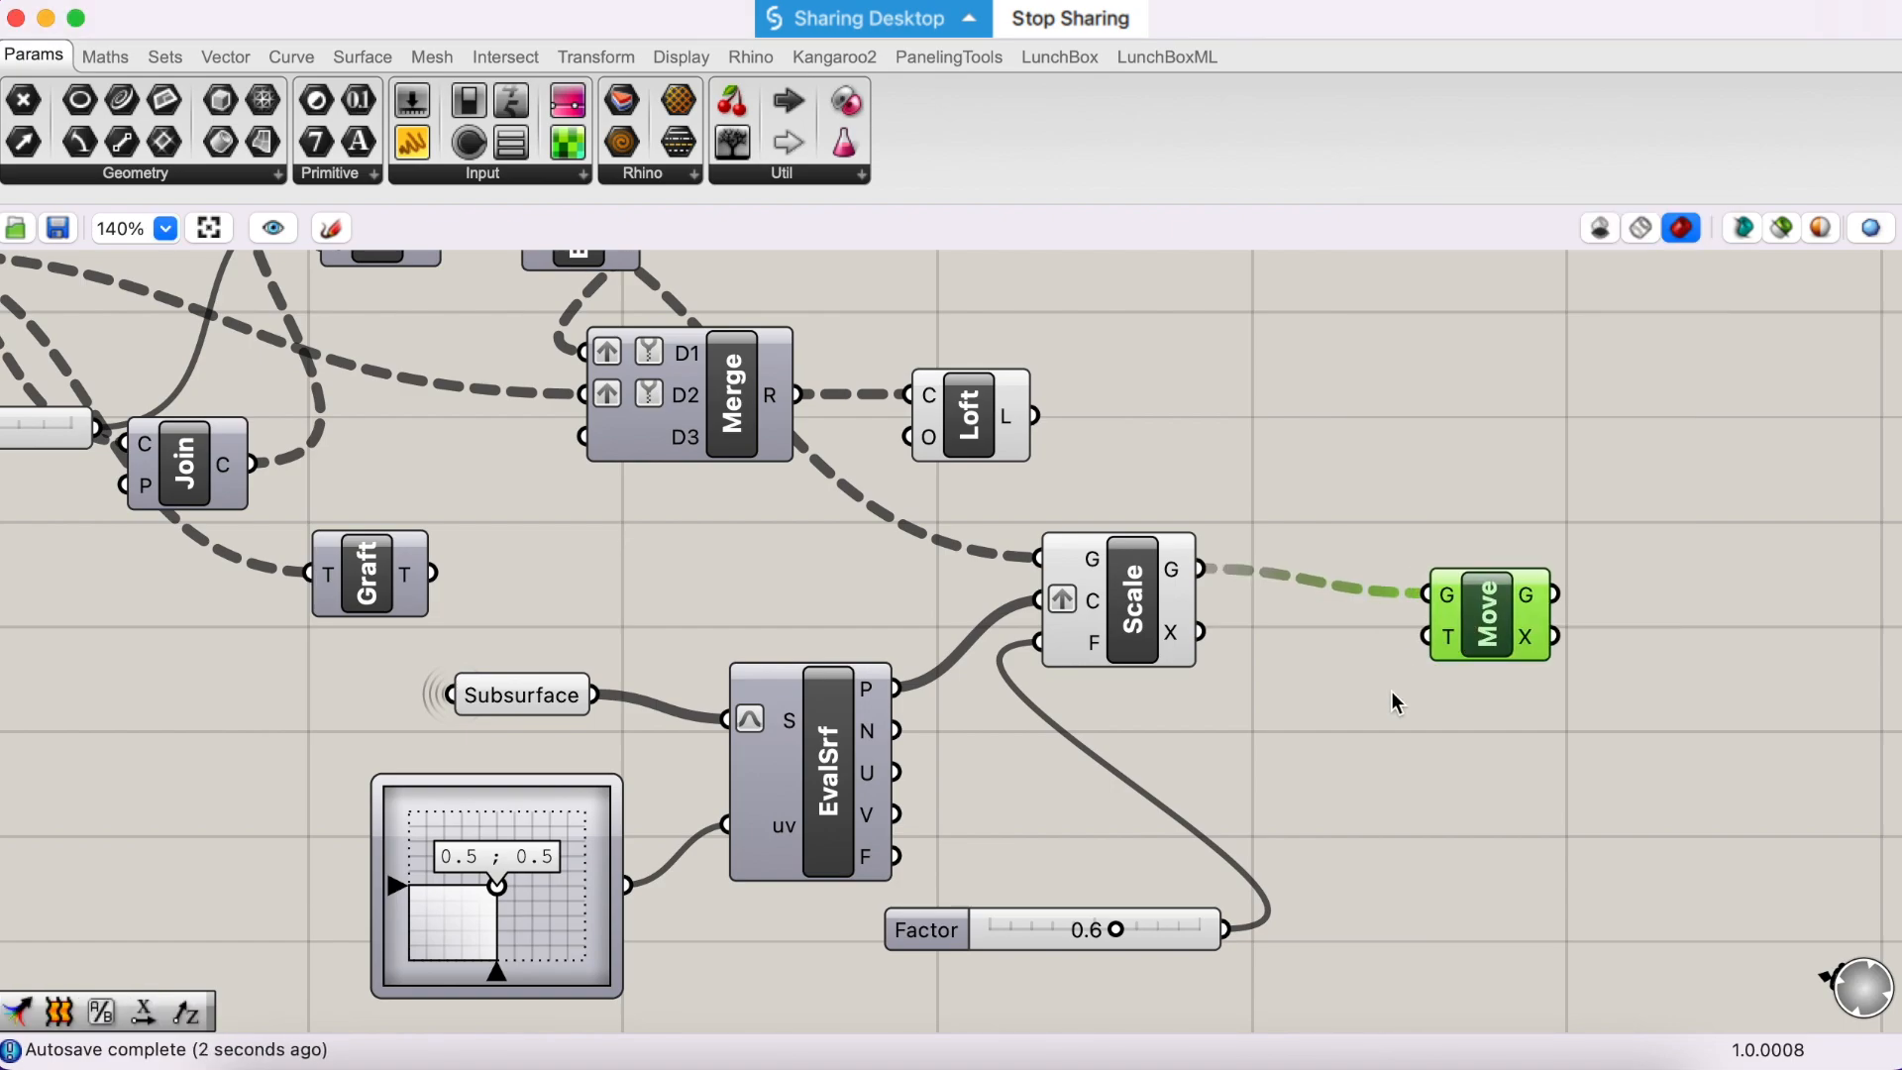
# - Add a Multiplication component (A×B) and place it below Move
pyautogui.moveTo(1448, 634)
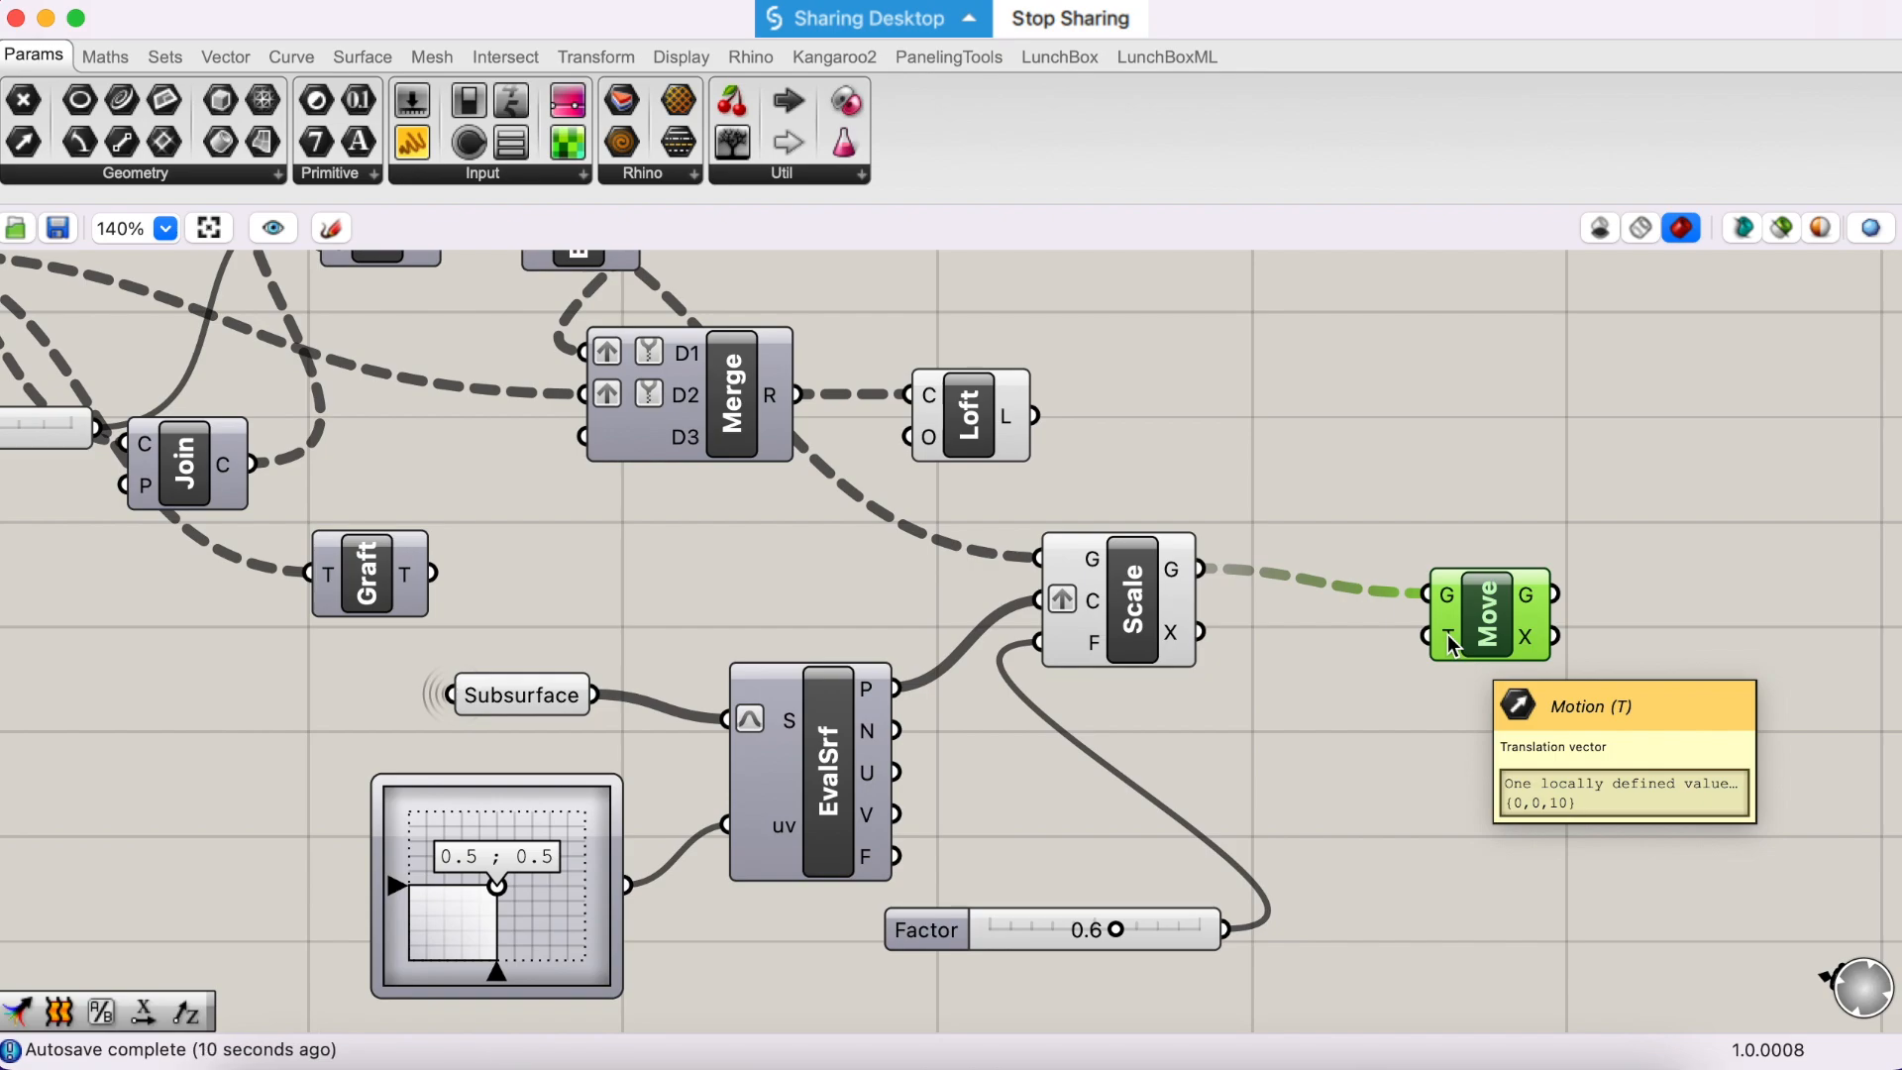
pyautogui.moveTo(867, 744)
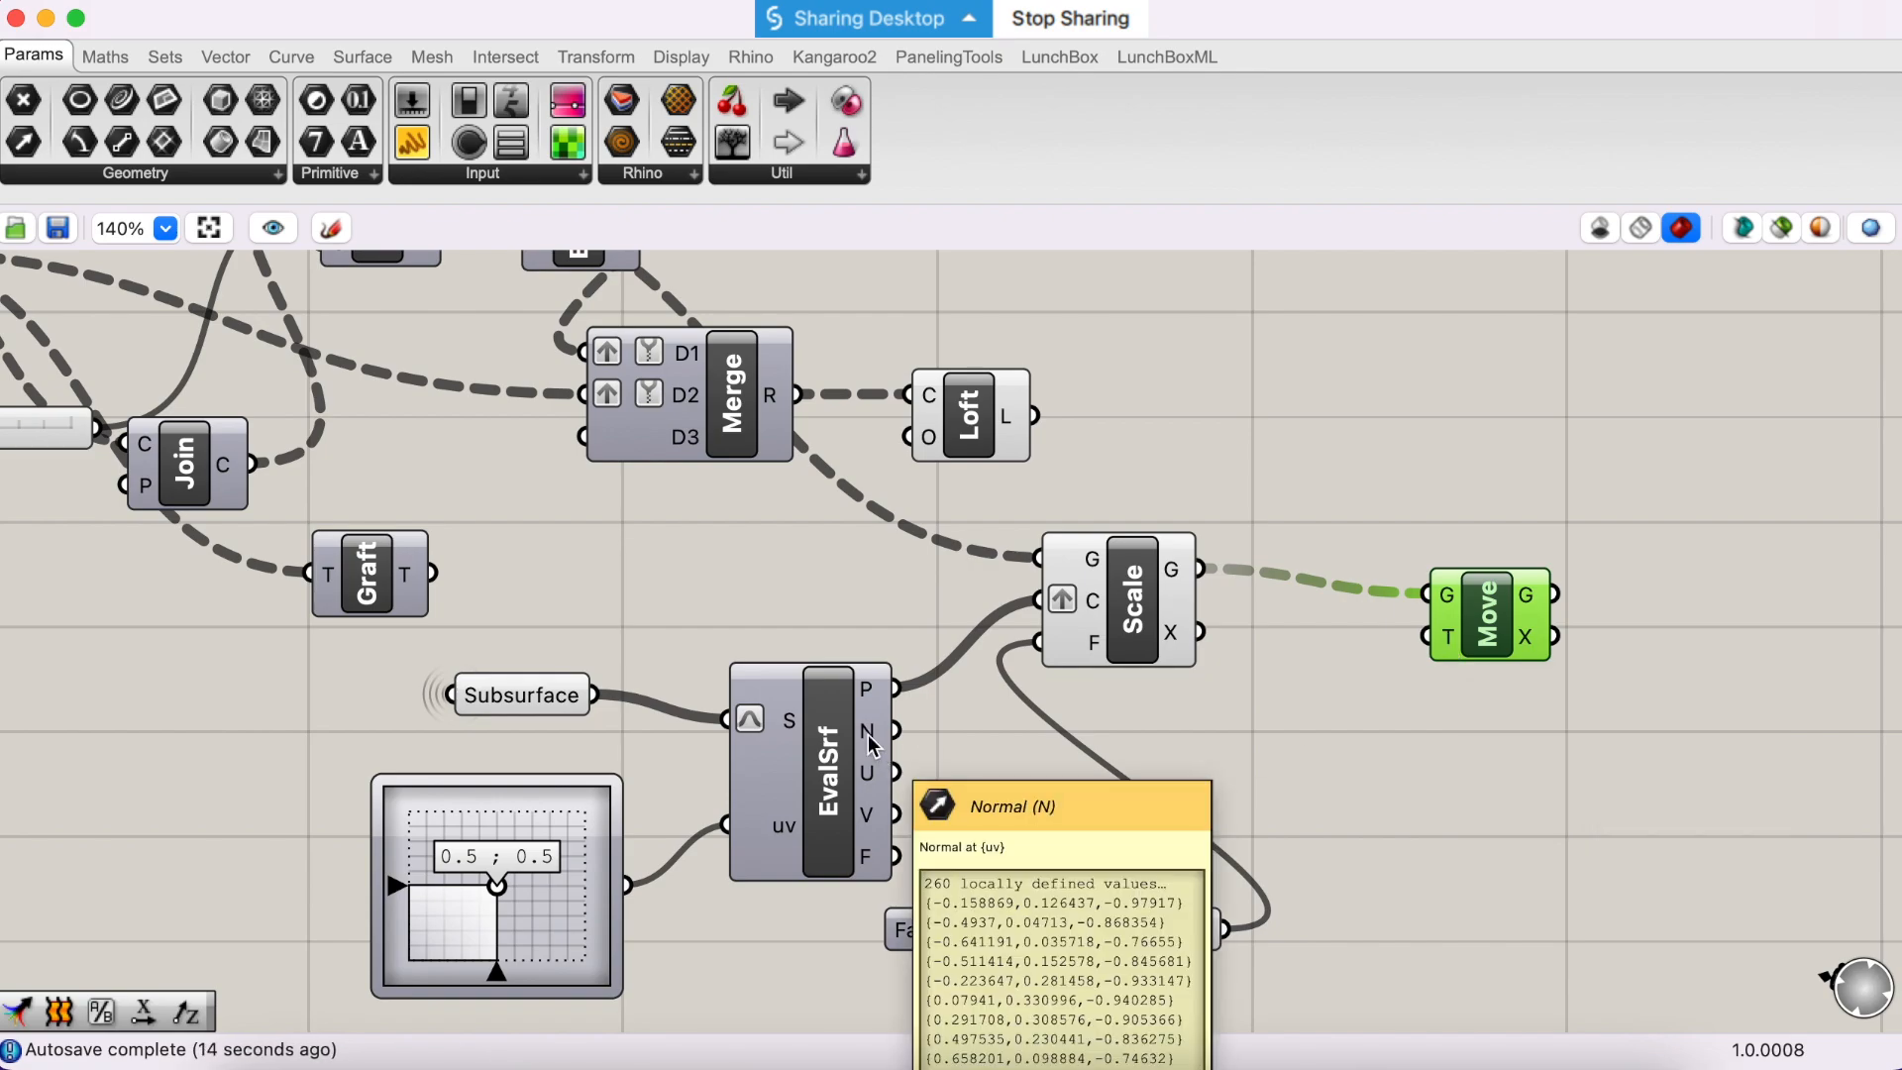
pyautogui.scroll(-1, 1083, 780)
pyautogui.hscroll(1, 1083, 780)
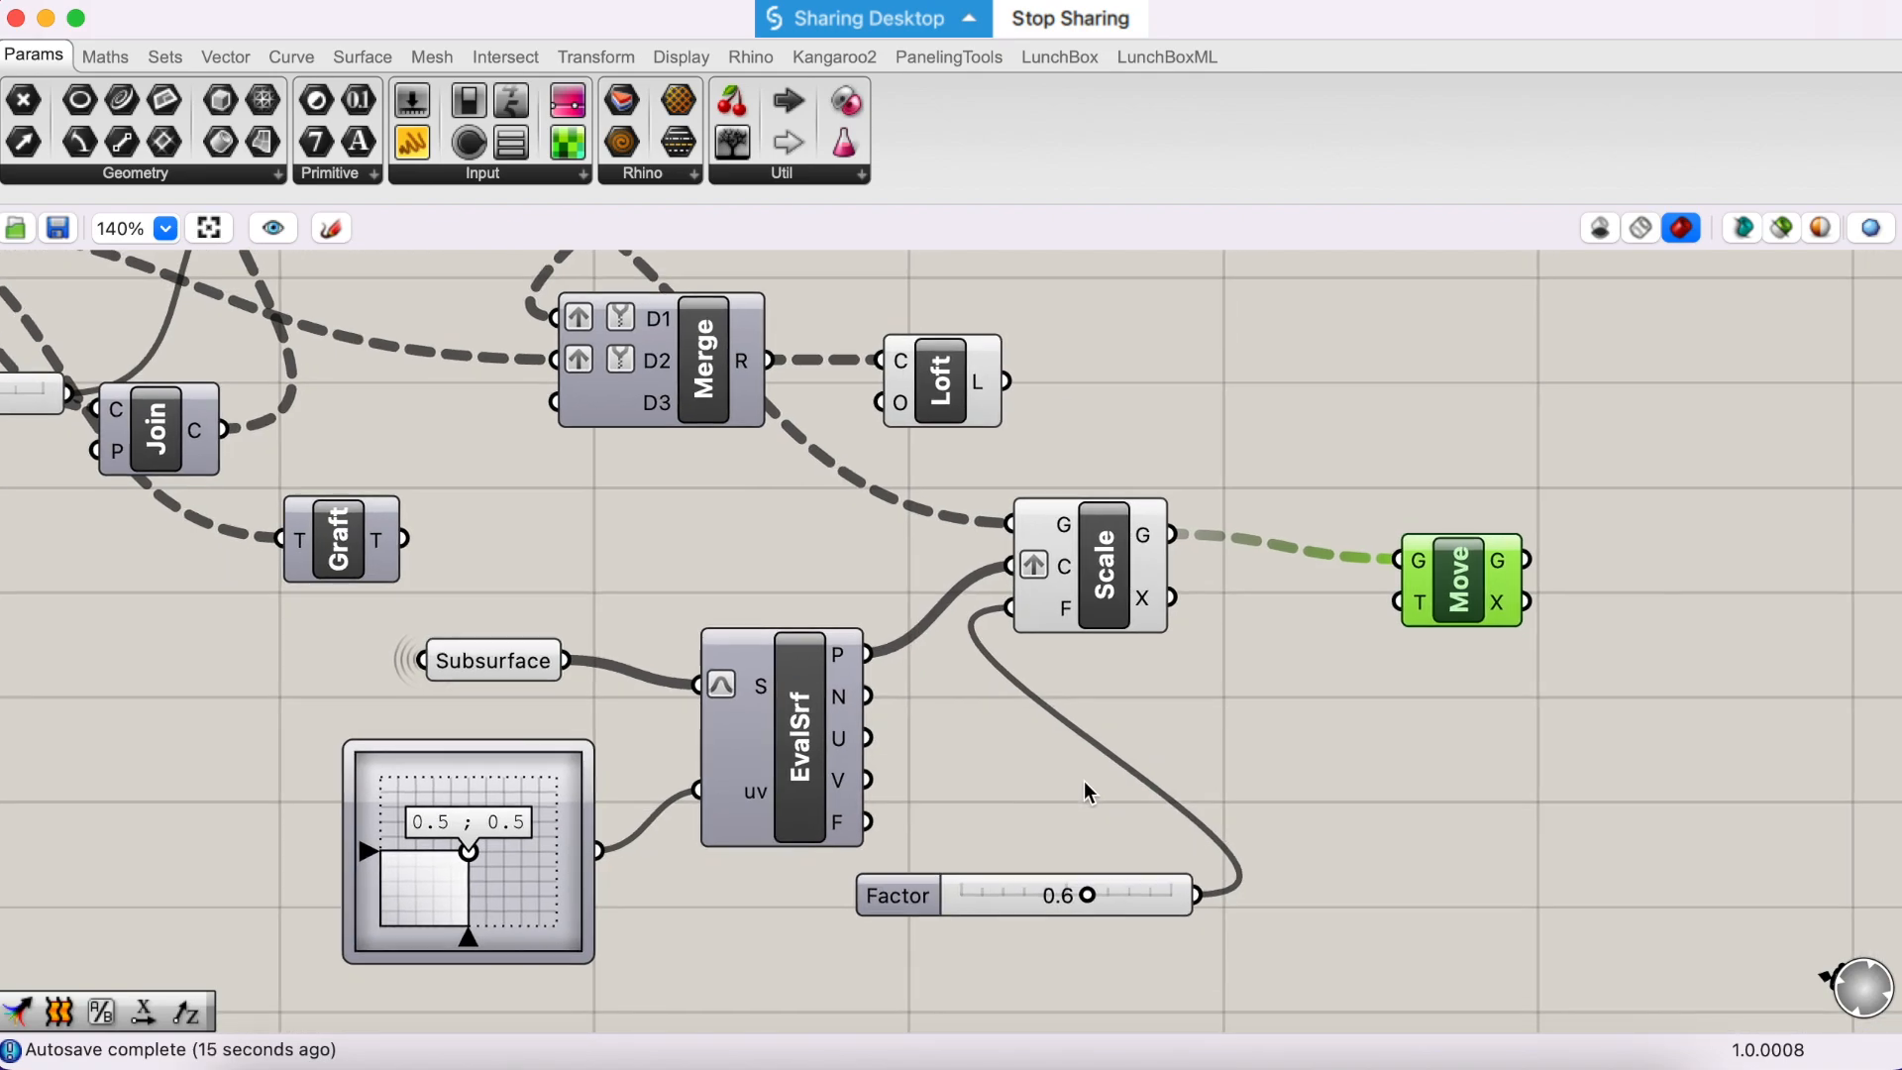
pyautogui.doubleClick(1291, 773)
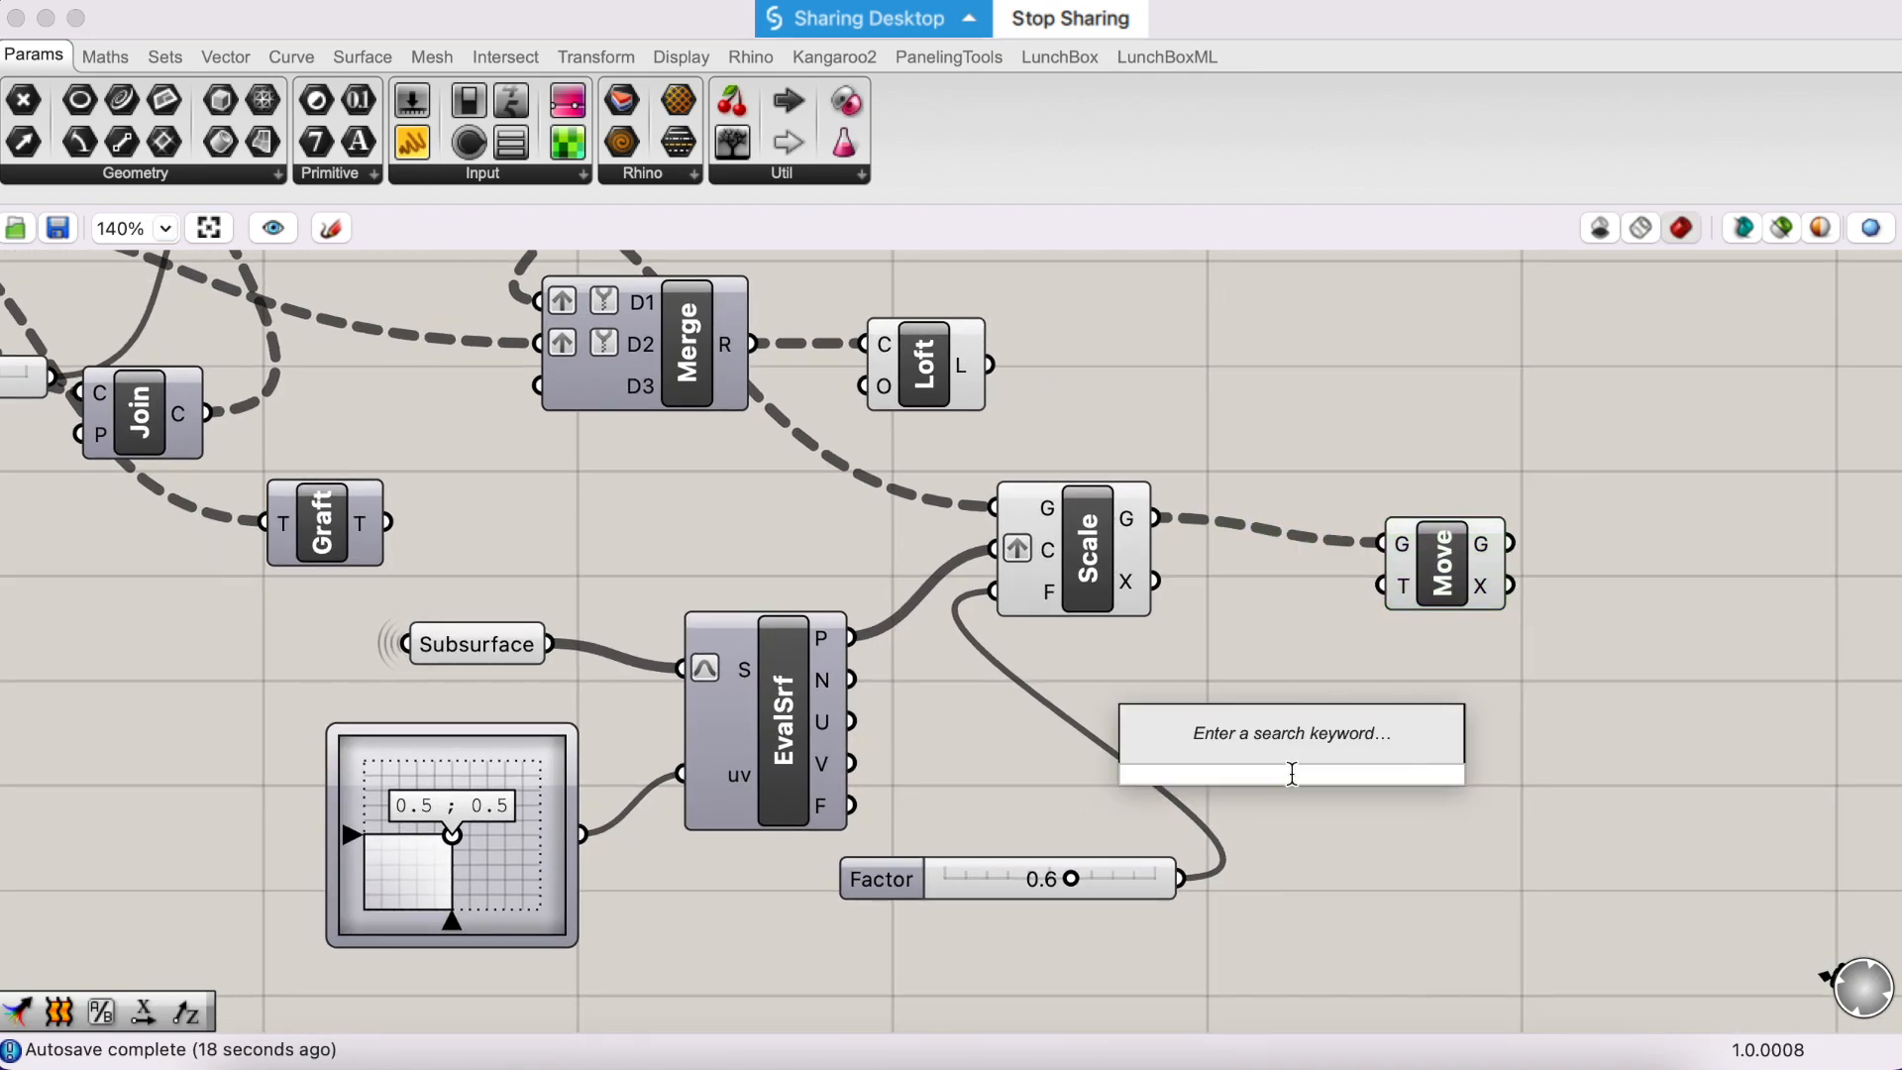
pyautogui.write('x')
pyautogui.press('BackSpace')
pyautogui.write('*')
pyautogui.press('Return')
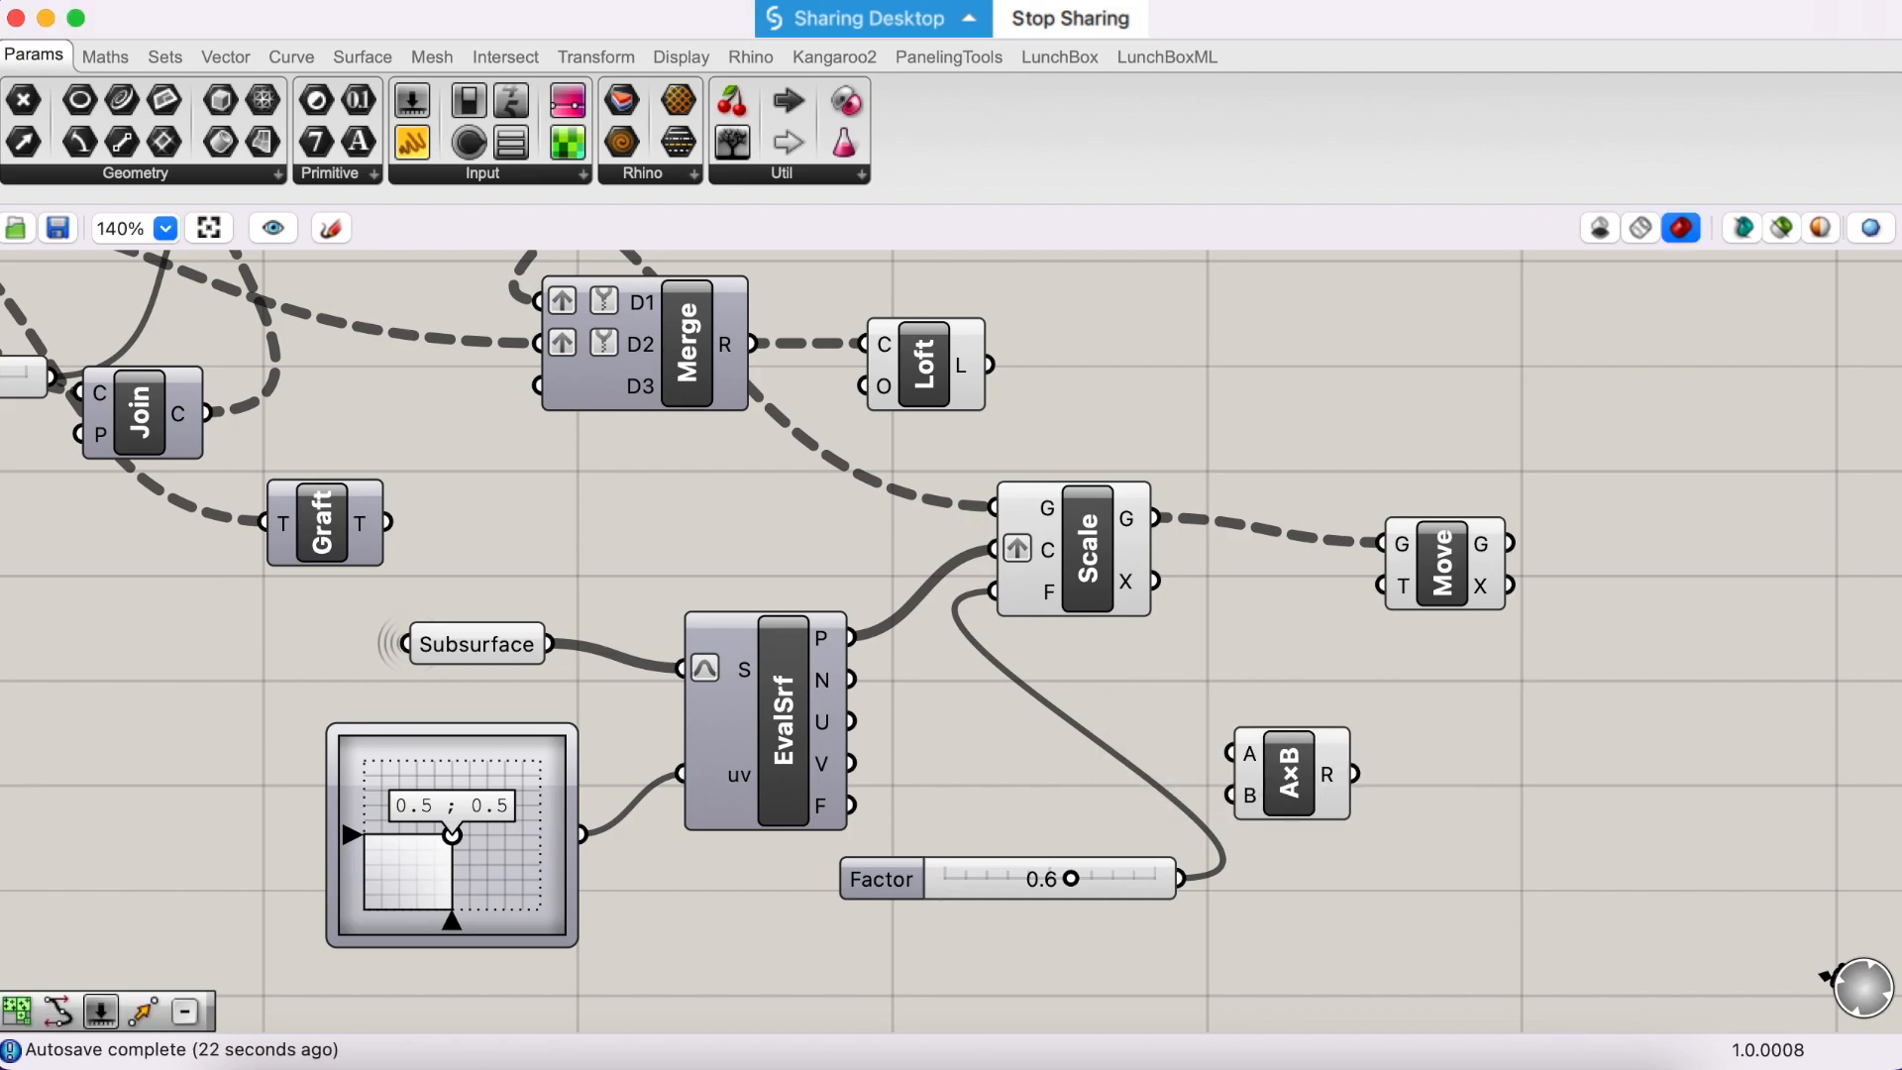
pyautogui.moveTo(1312, 750); pyautogui.dragTo(1380, 702)
# - Add a number slider set to 0.5 below the Multiplication component and connect it to its B input
pyautogui.doubleClick(1236, 925)
pyautogui.write('.5')
pyautogui.press('Return')
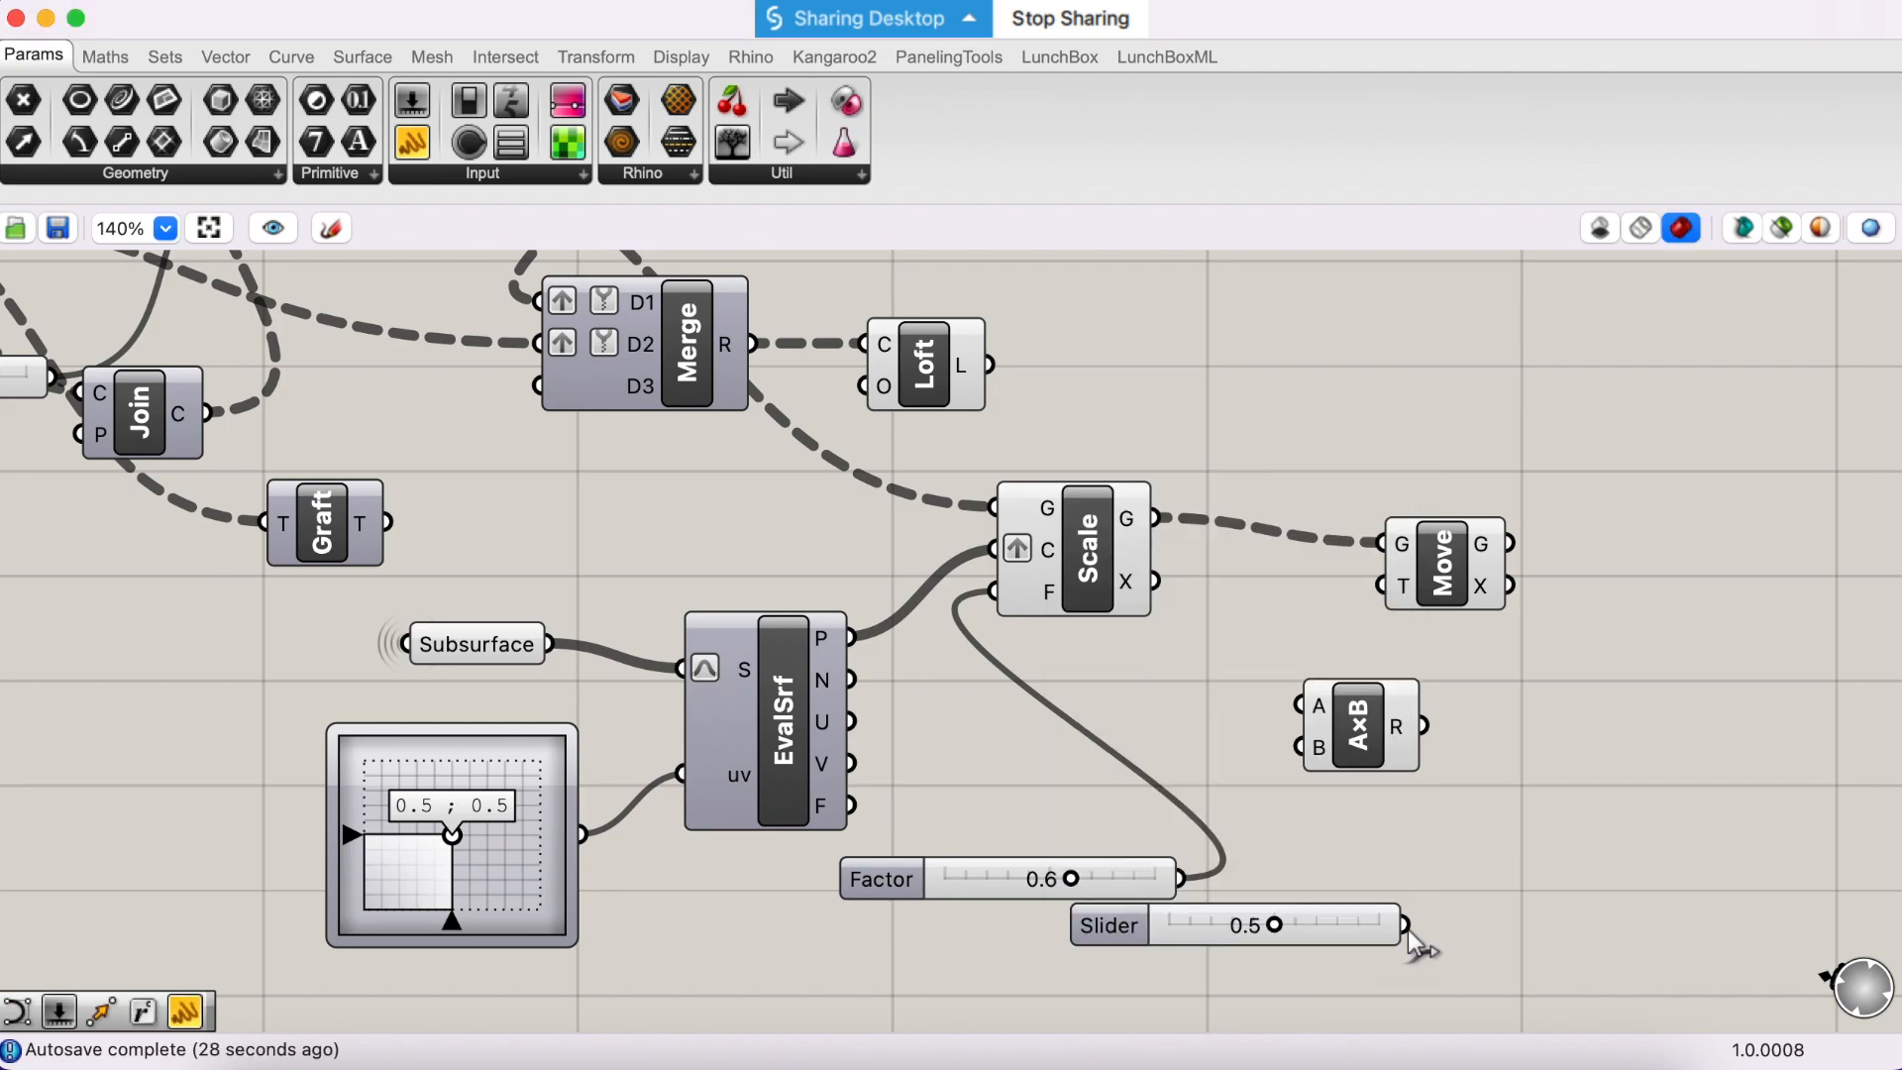
pyautogui.moveTo(1406, 929); pyautogui.dragTo(1297, 750)
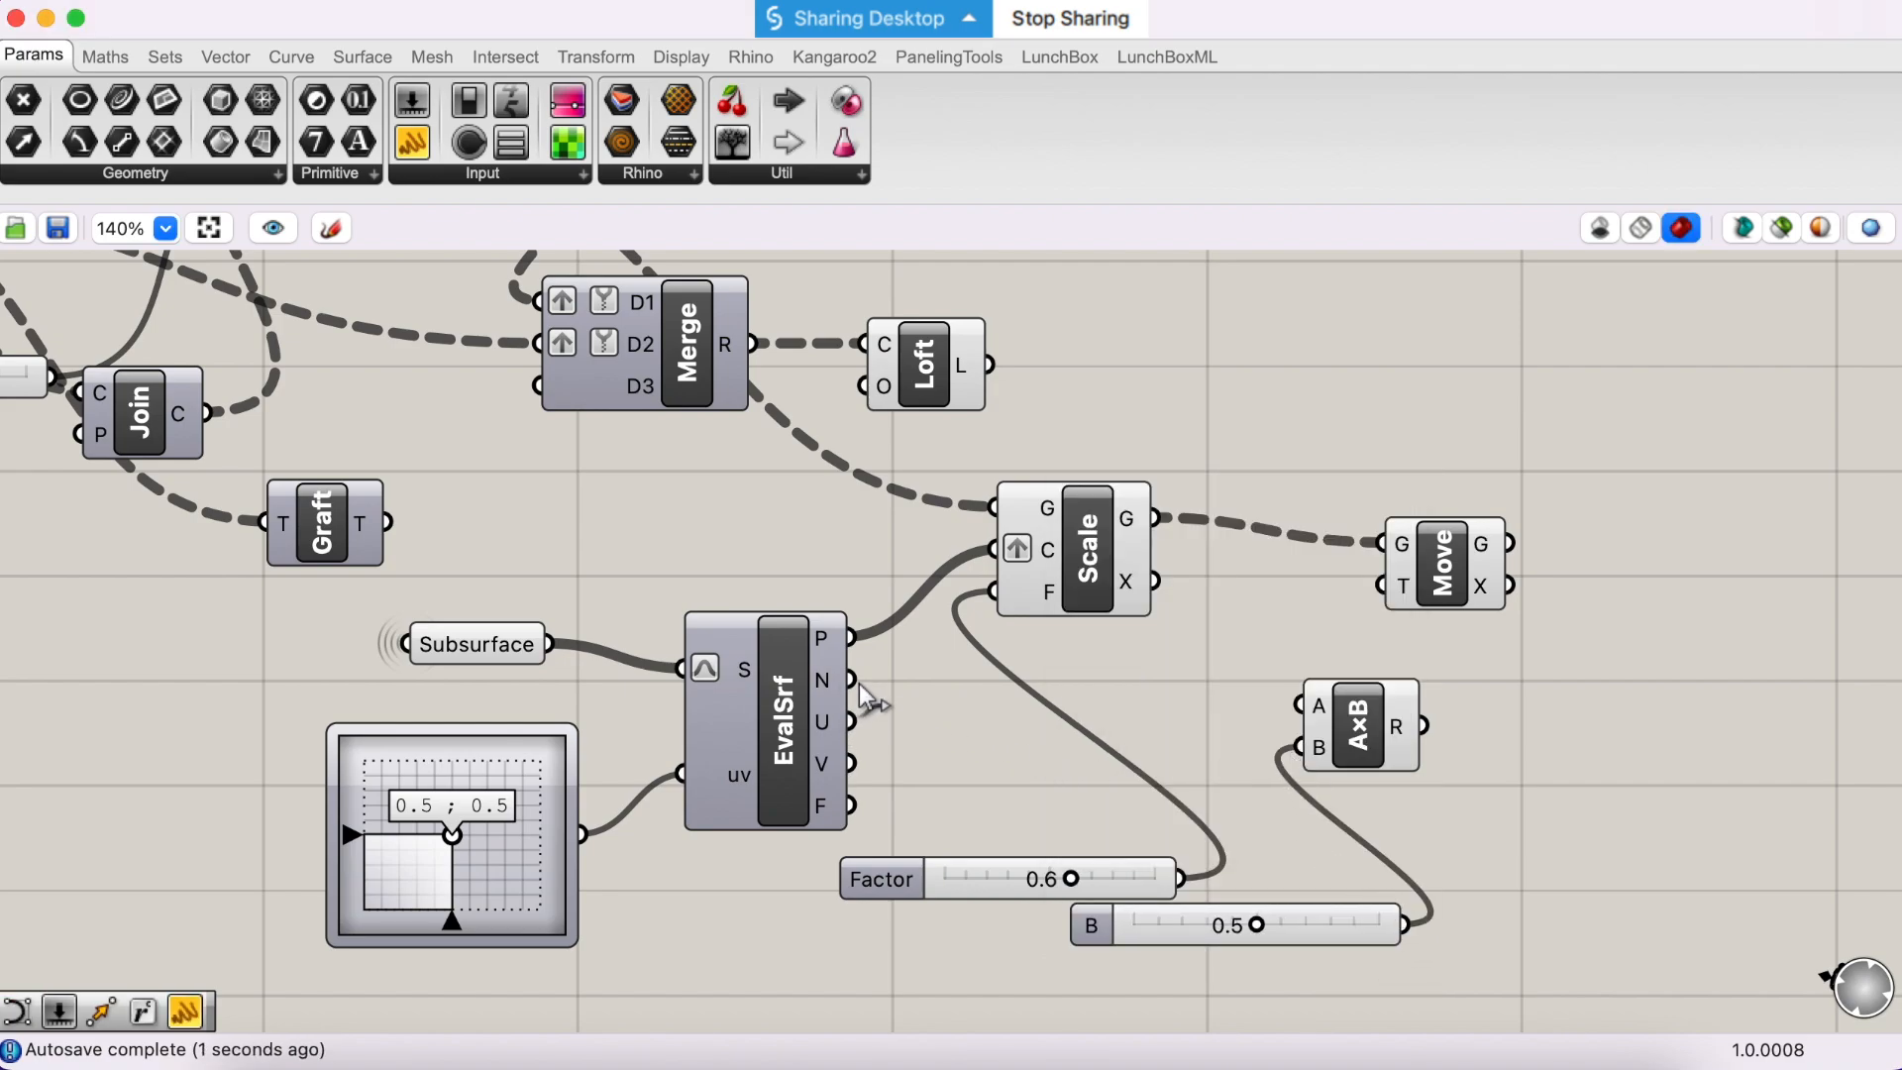
# - Connect EvalSrf's N output to Multiplication's A input and its R output to Move's T input, and graft R
pyautogui.moveTo(861, 690); pyautogui.dragTo(1377, 588)
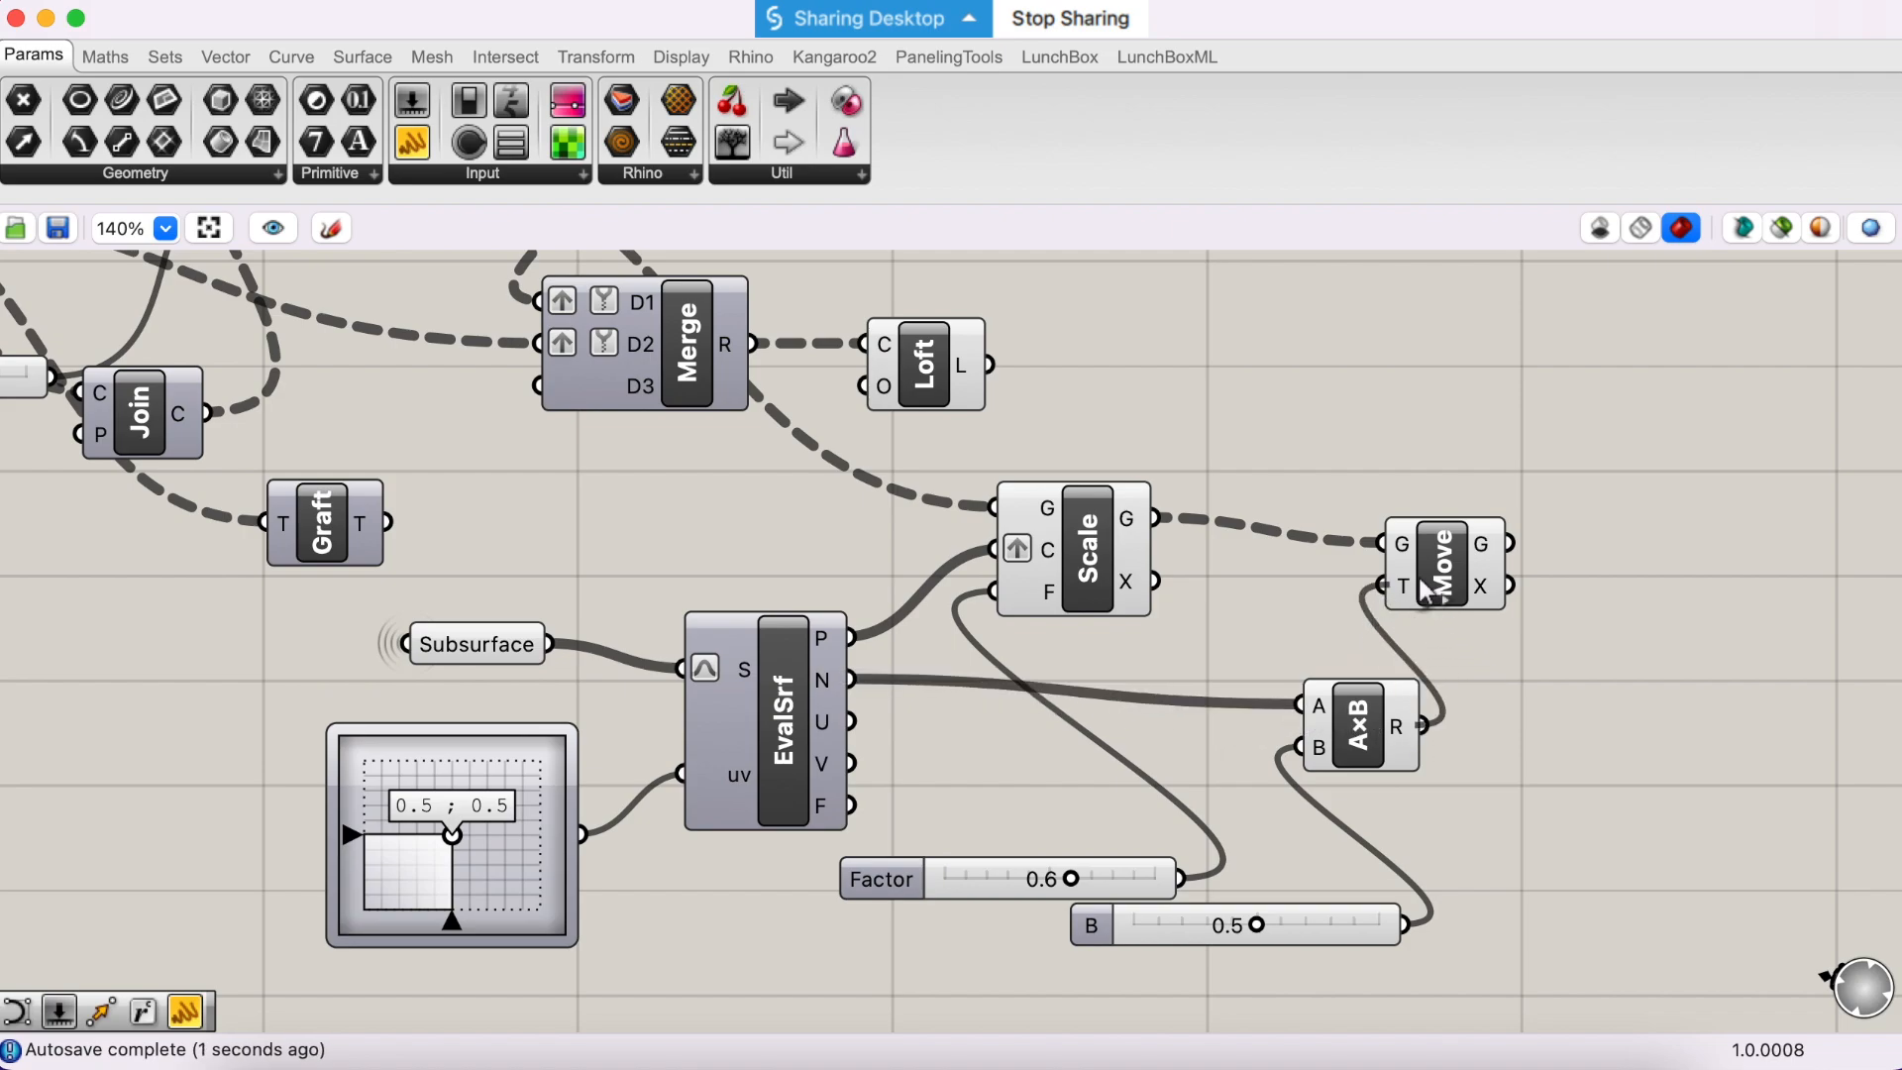
pyautogui.moveTo(1481, 551); pyautogui.dragTo(1504, 513)
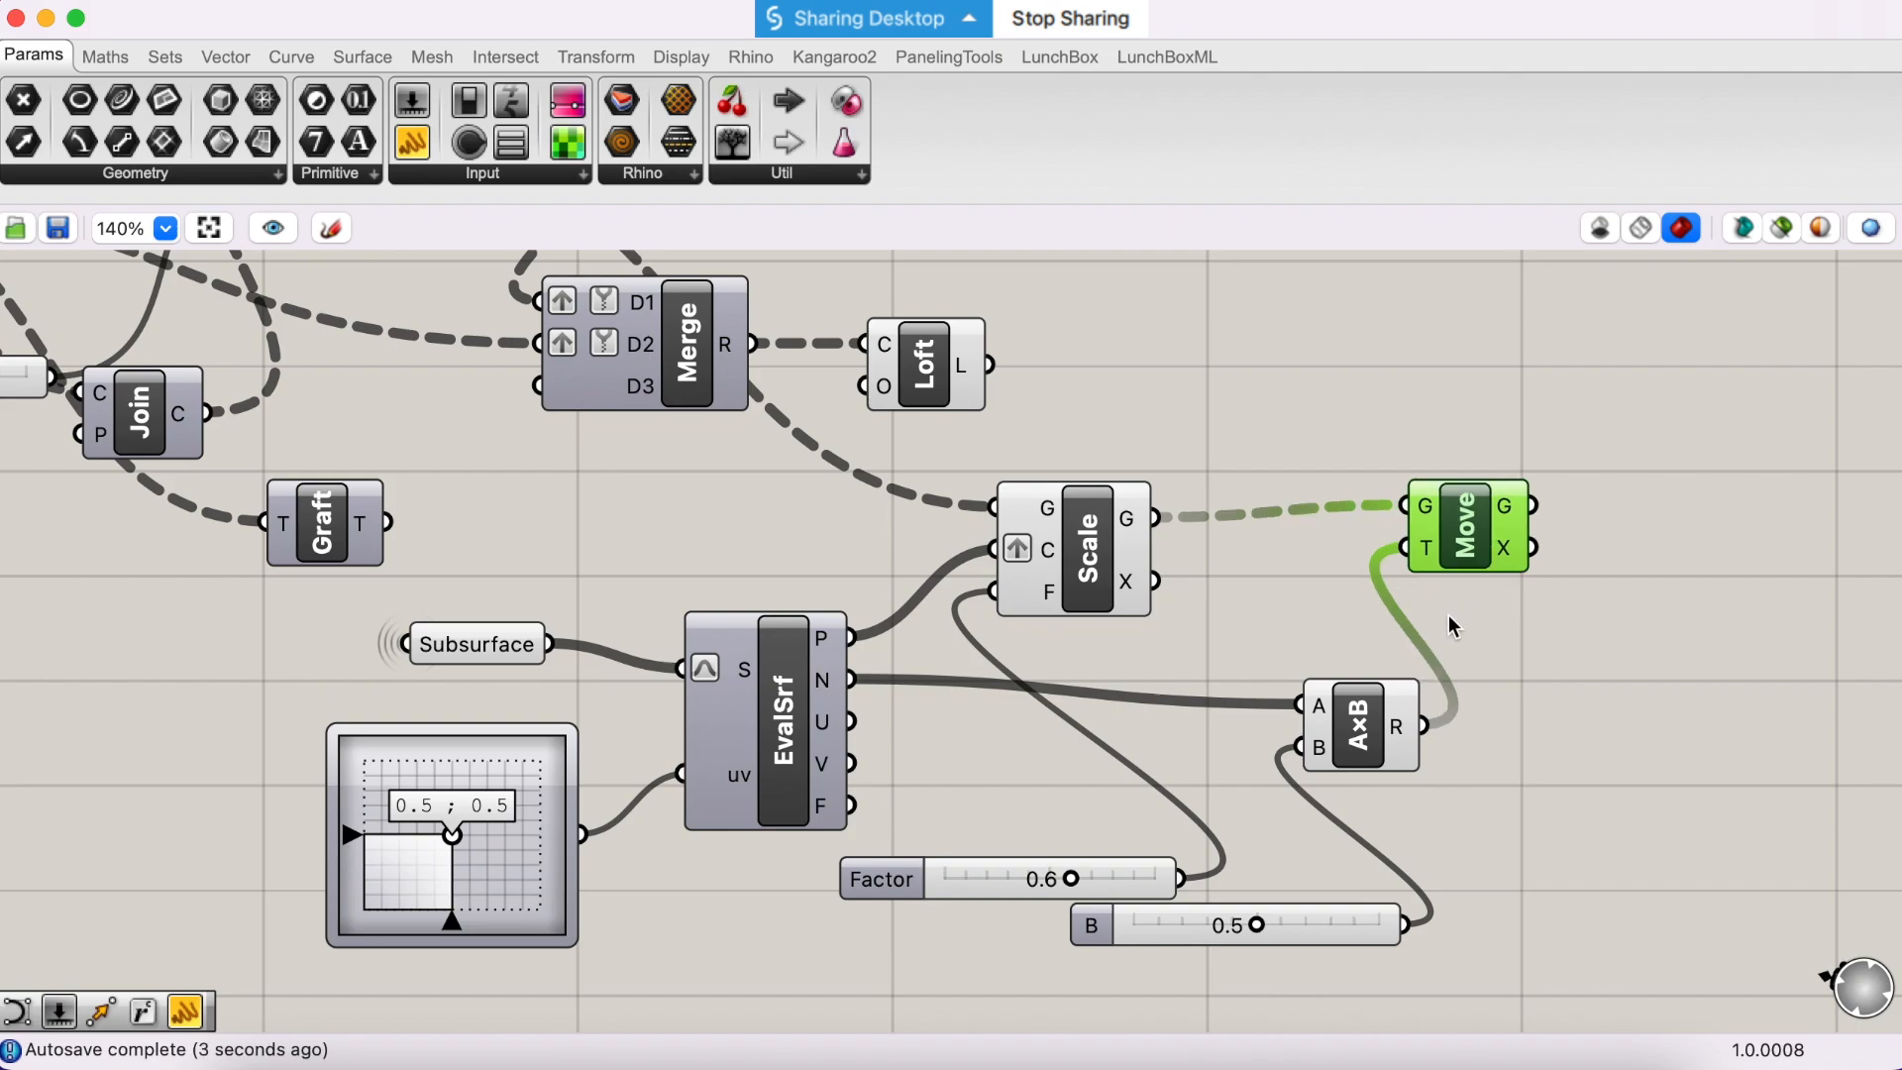
pyautogui.rightClick(1400, 728)
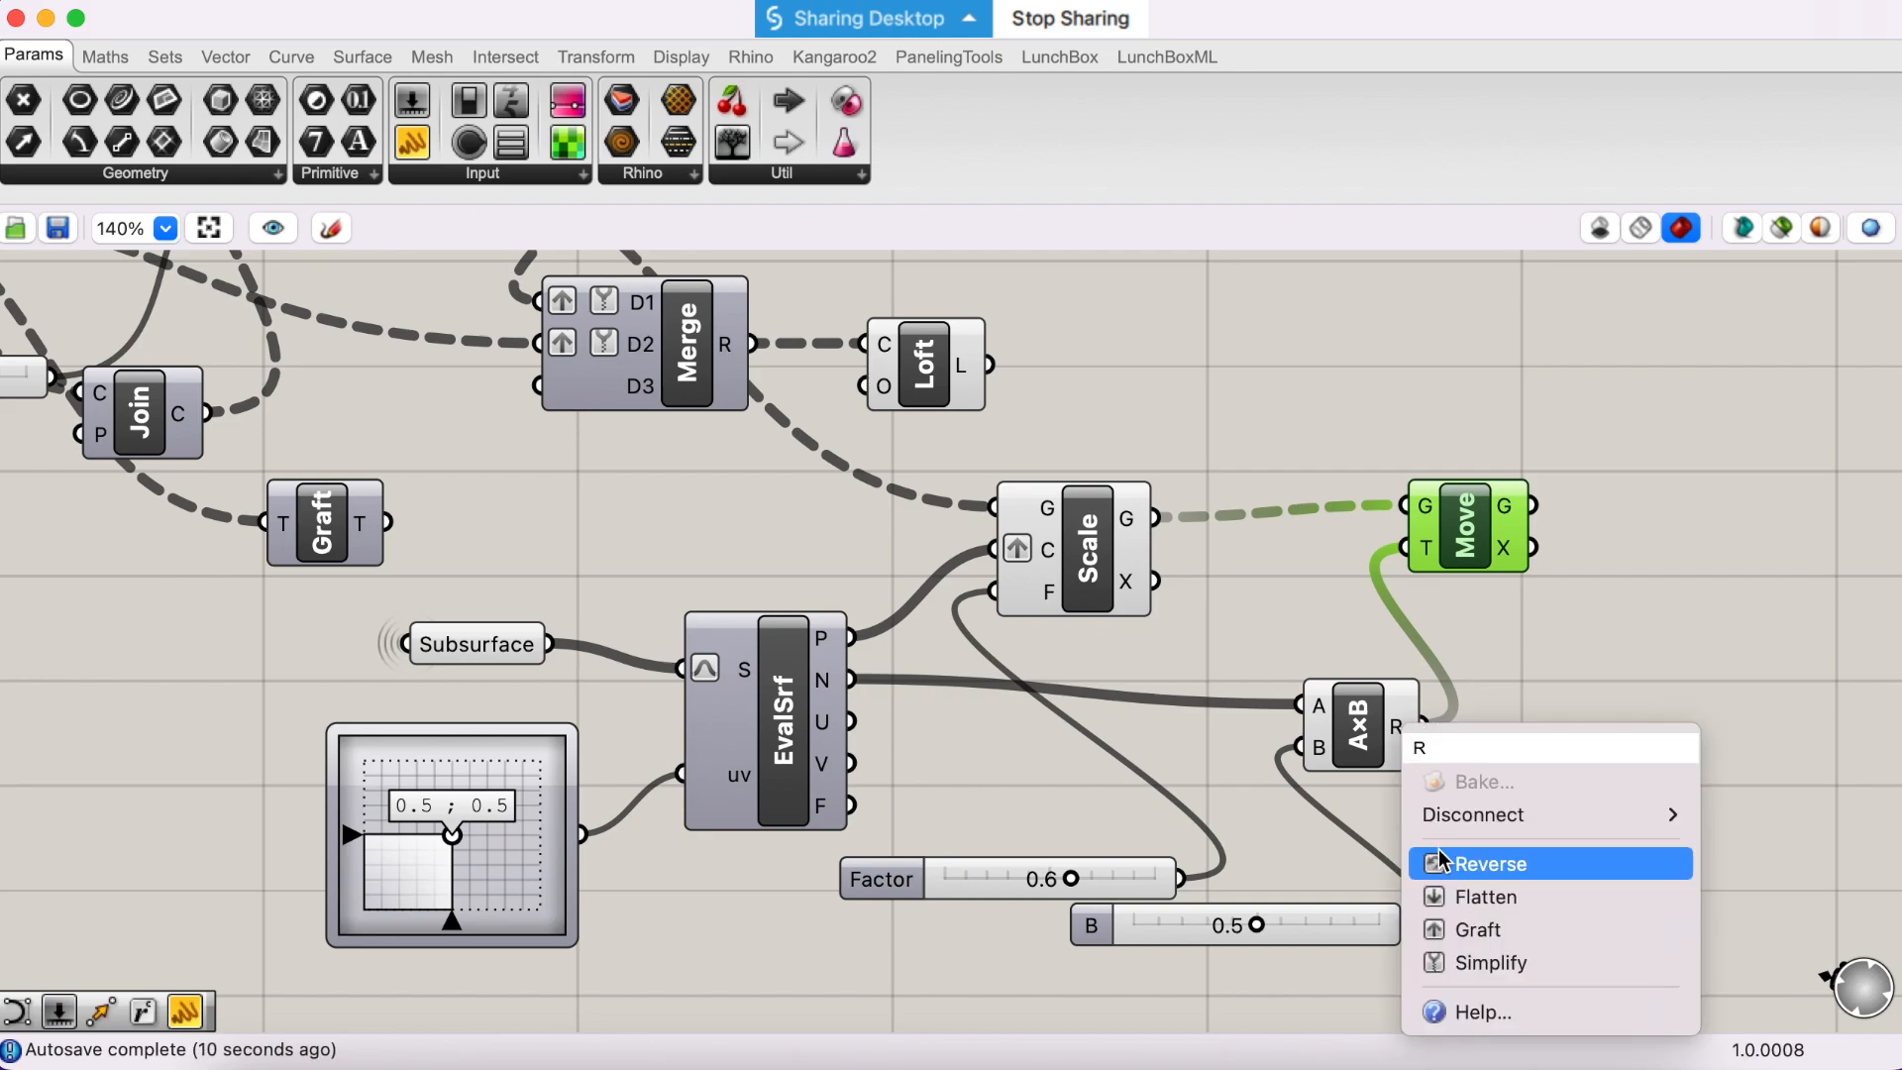
pyautogui.click(1524, 928)
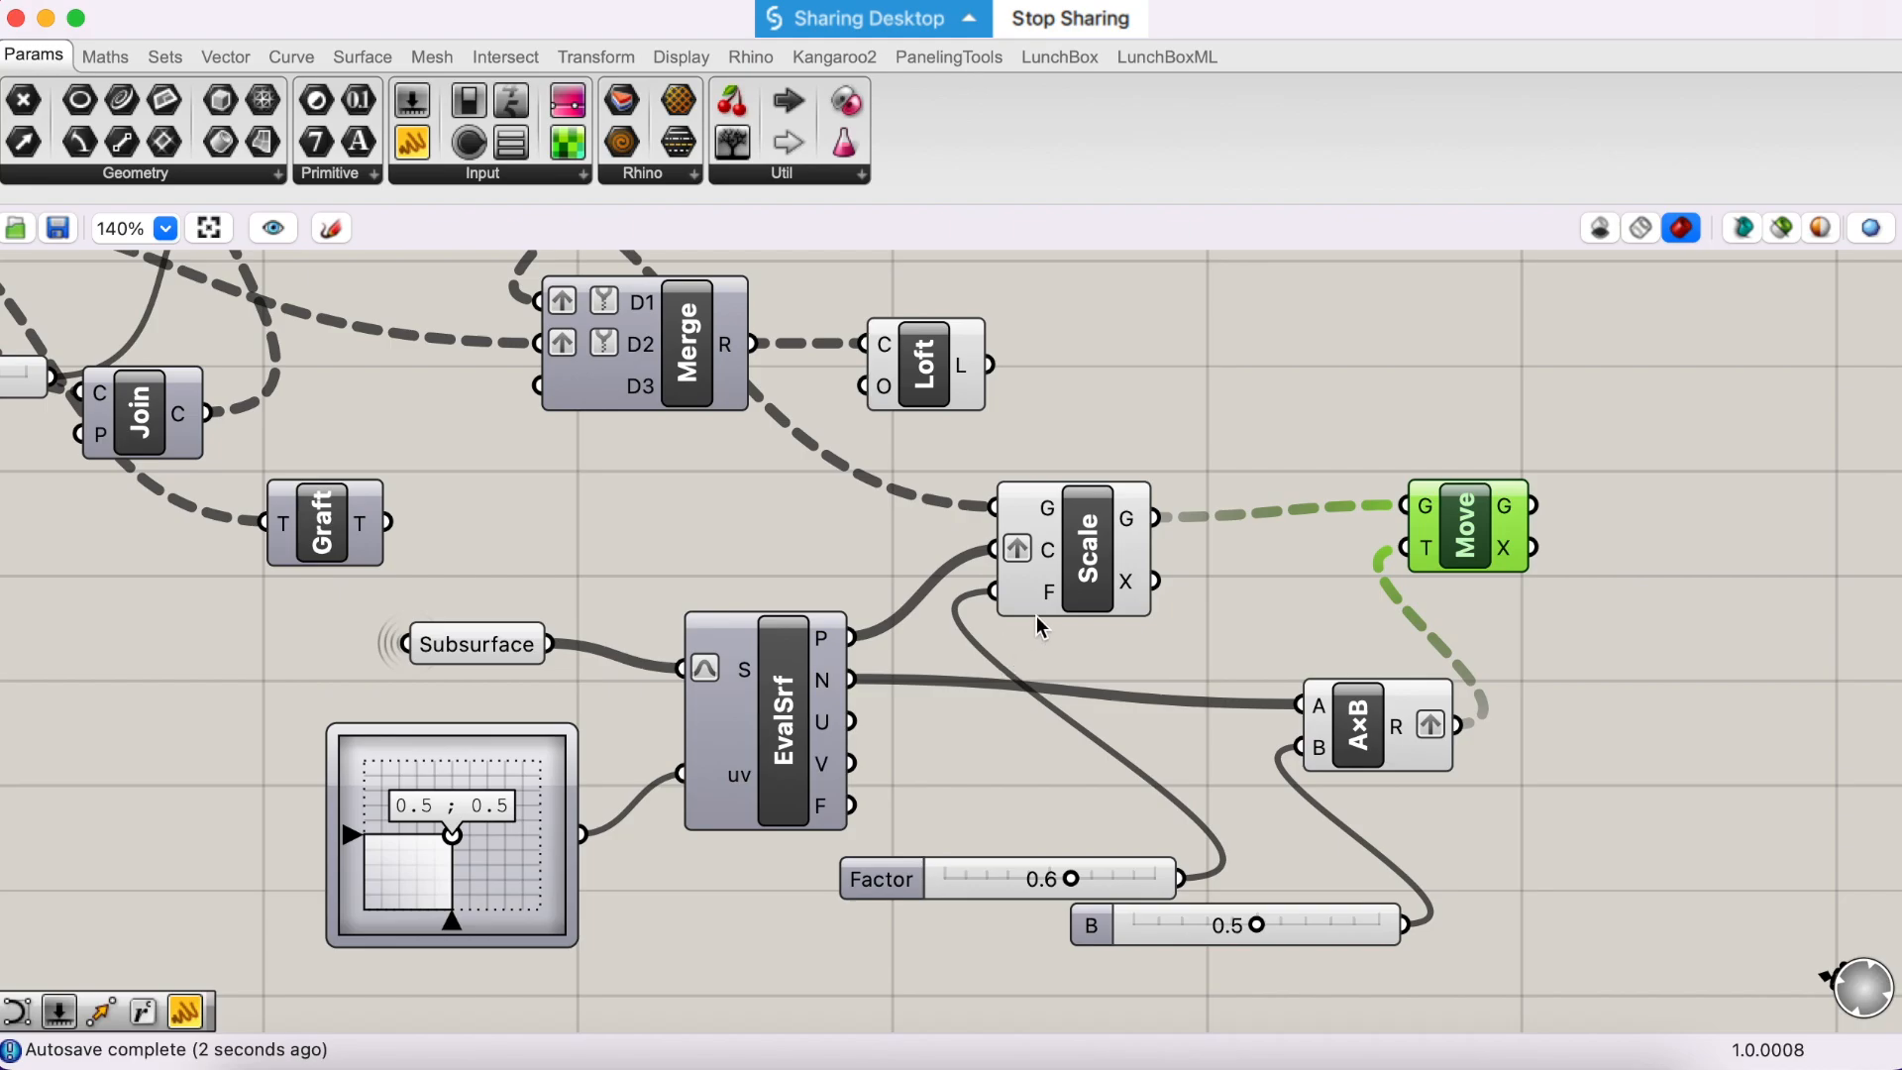
# - Set the B slider to 0.4 and inspect the moved curves from different angles in Rhino before returning to Grasshopper
pyautogui.hotkey('ctrl', 'Right')
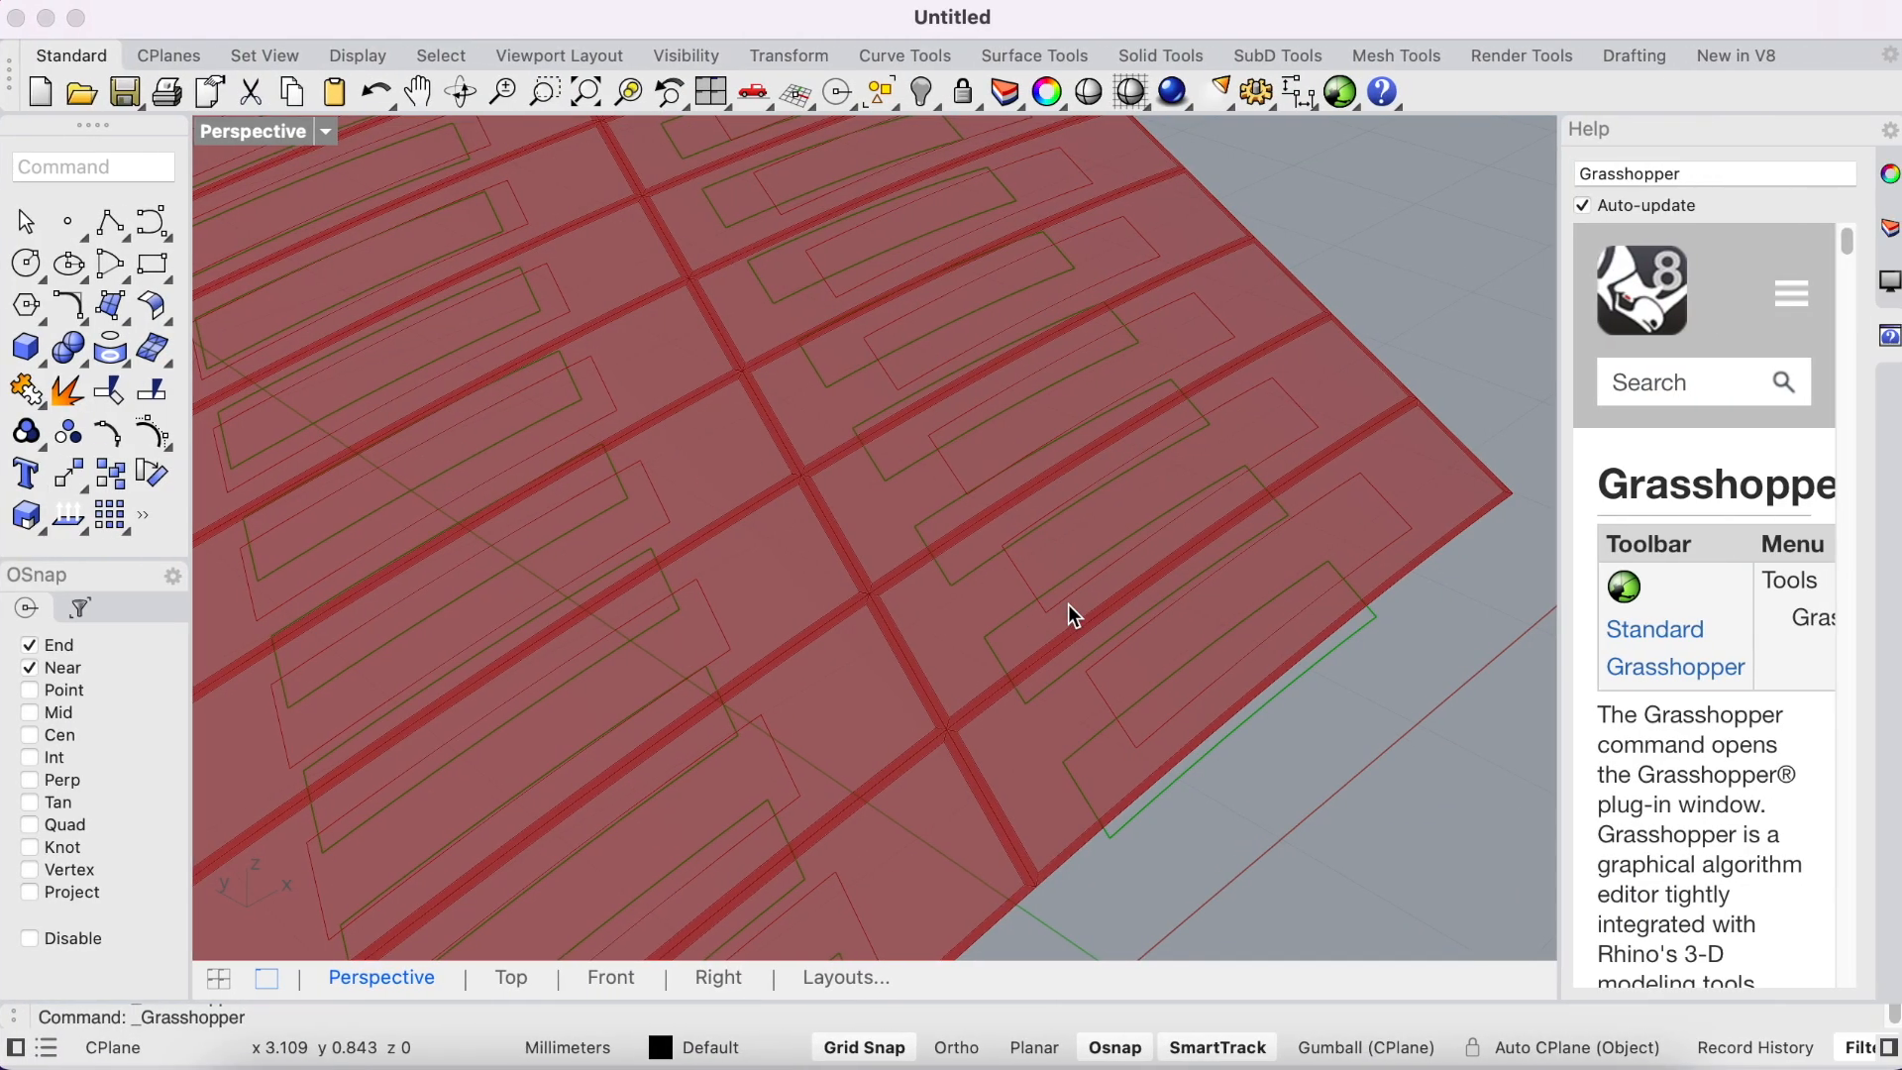
pyautogui.scroll(-3, 1045, 505)
pyautogui.moveTo(1045, 507); pyautogui.dragTo(913, 492, button='right')
pyautogui.scroll(3, 1040, 448)
pyautogui.hotkey('ctrl', 'Left')
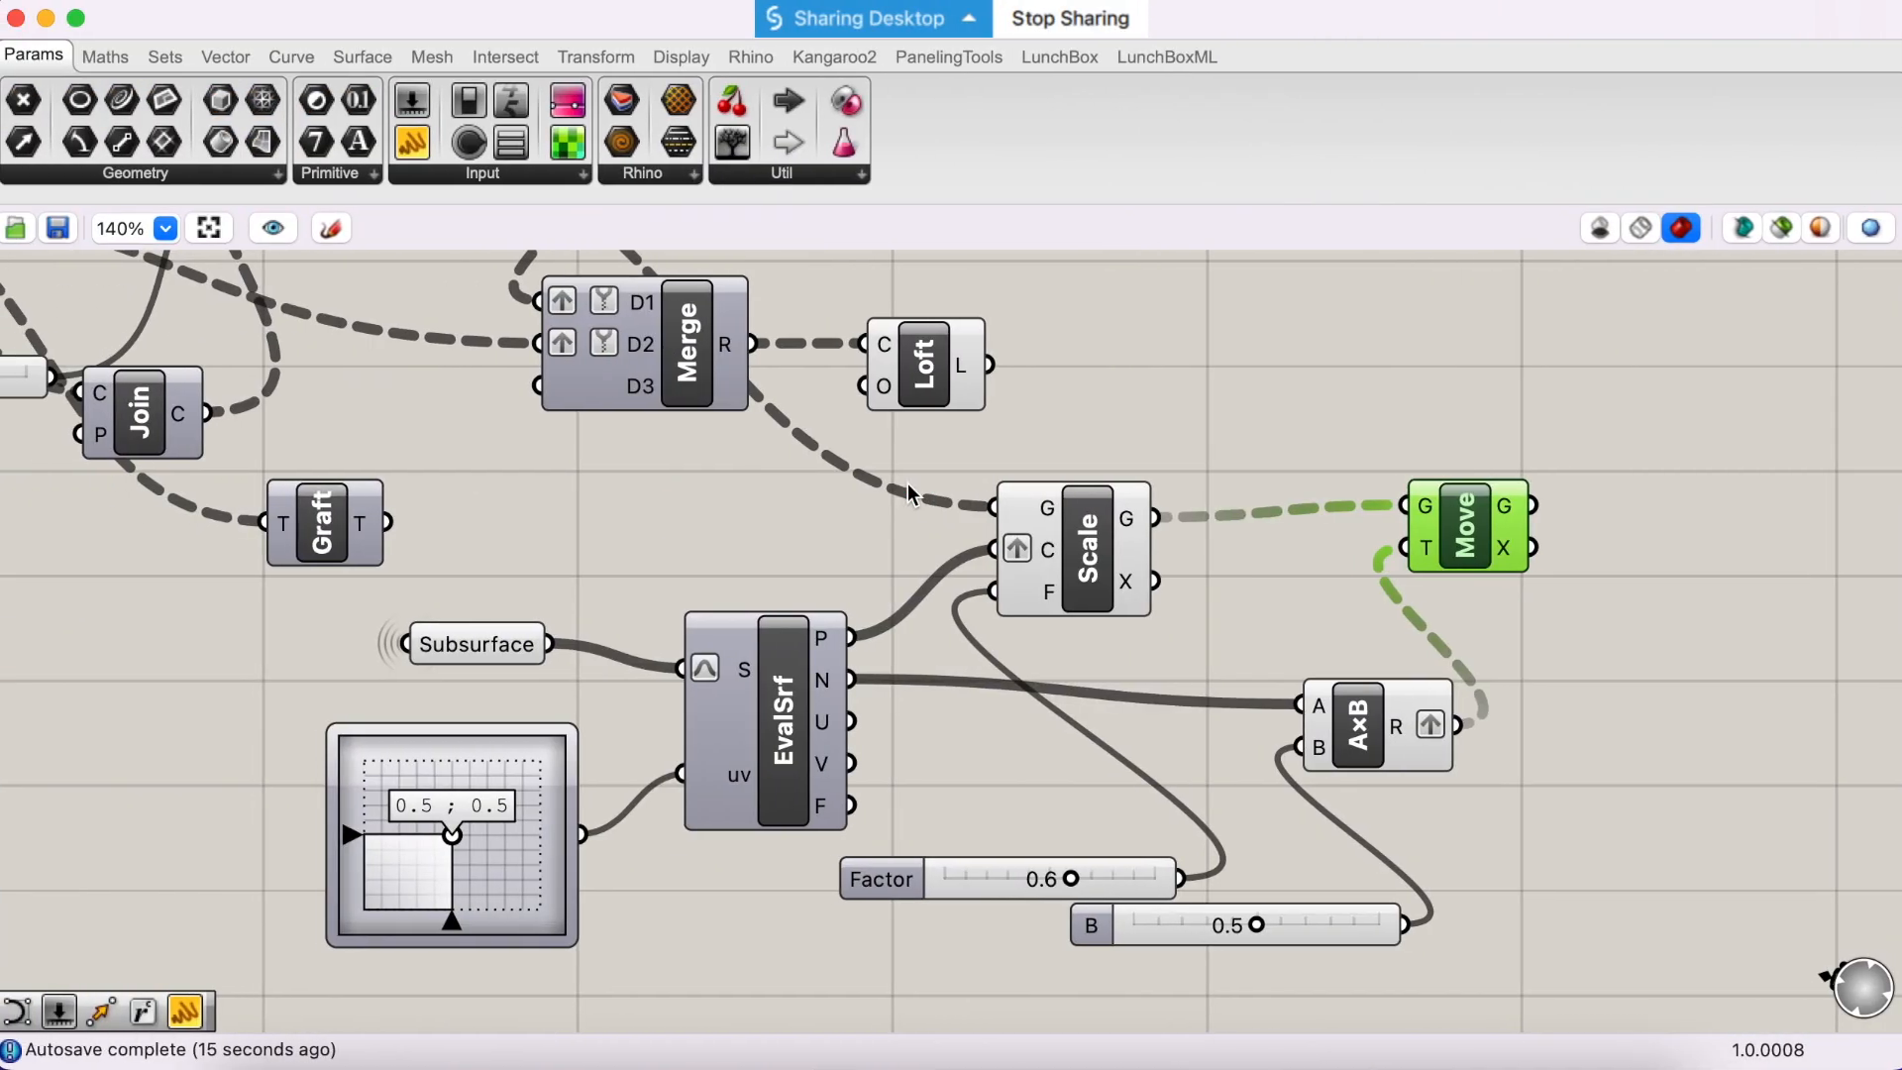
pyautogui.moveTo(1243, 936); pyautogui.dragTo(1222, 941)
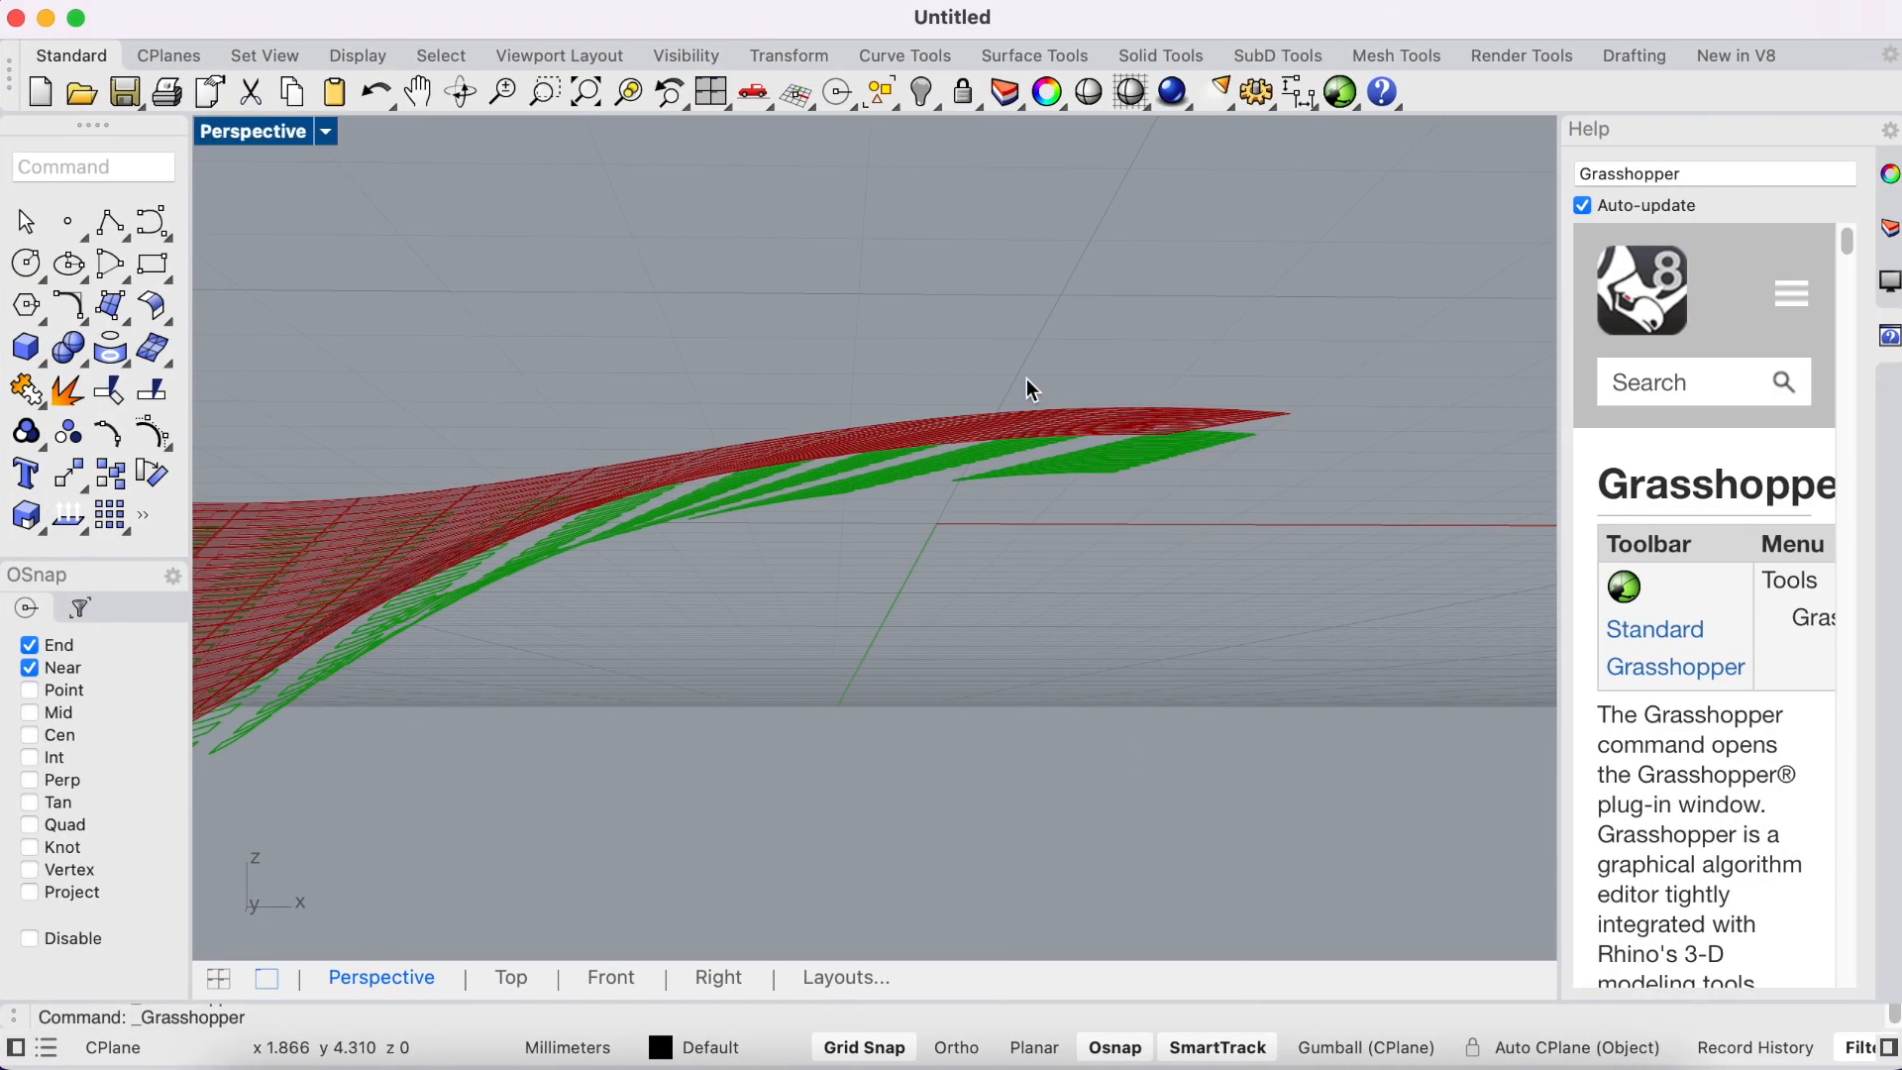
pyautogui.moveTo(977, 326); pyautogui.dragTo(994, 401, button='right')
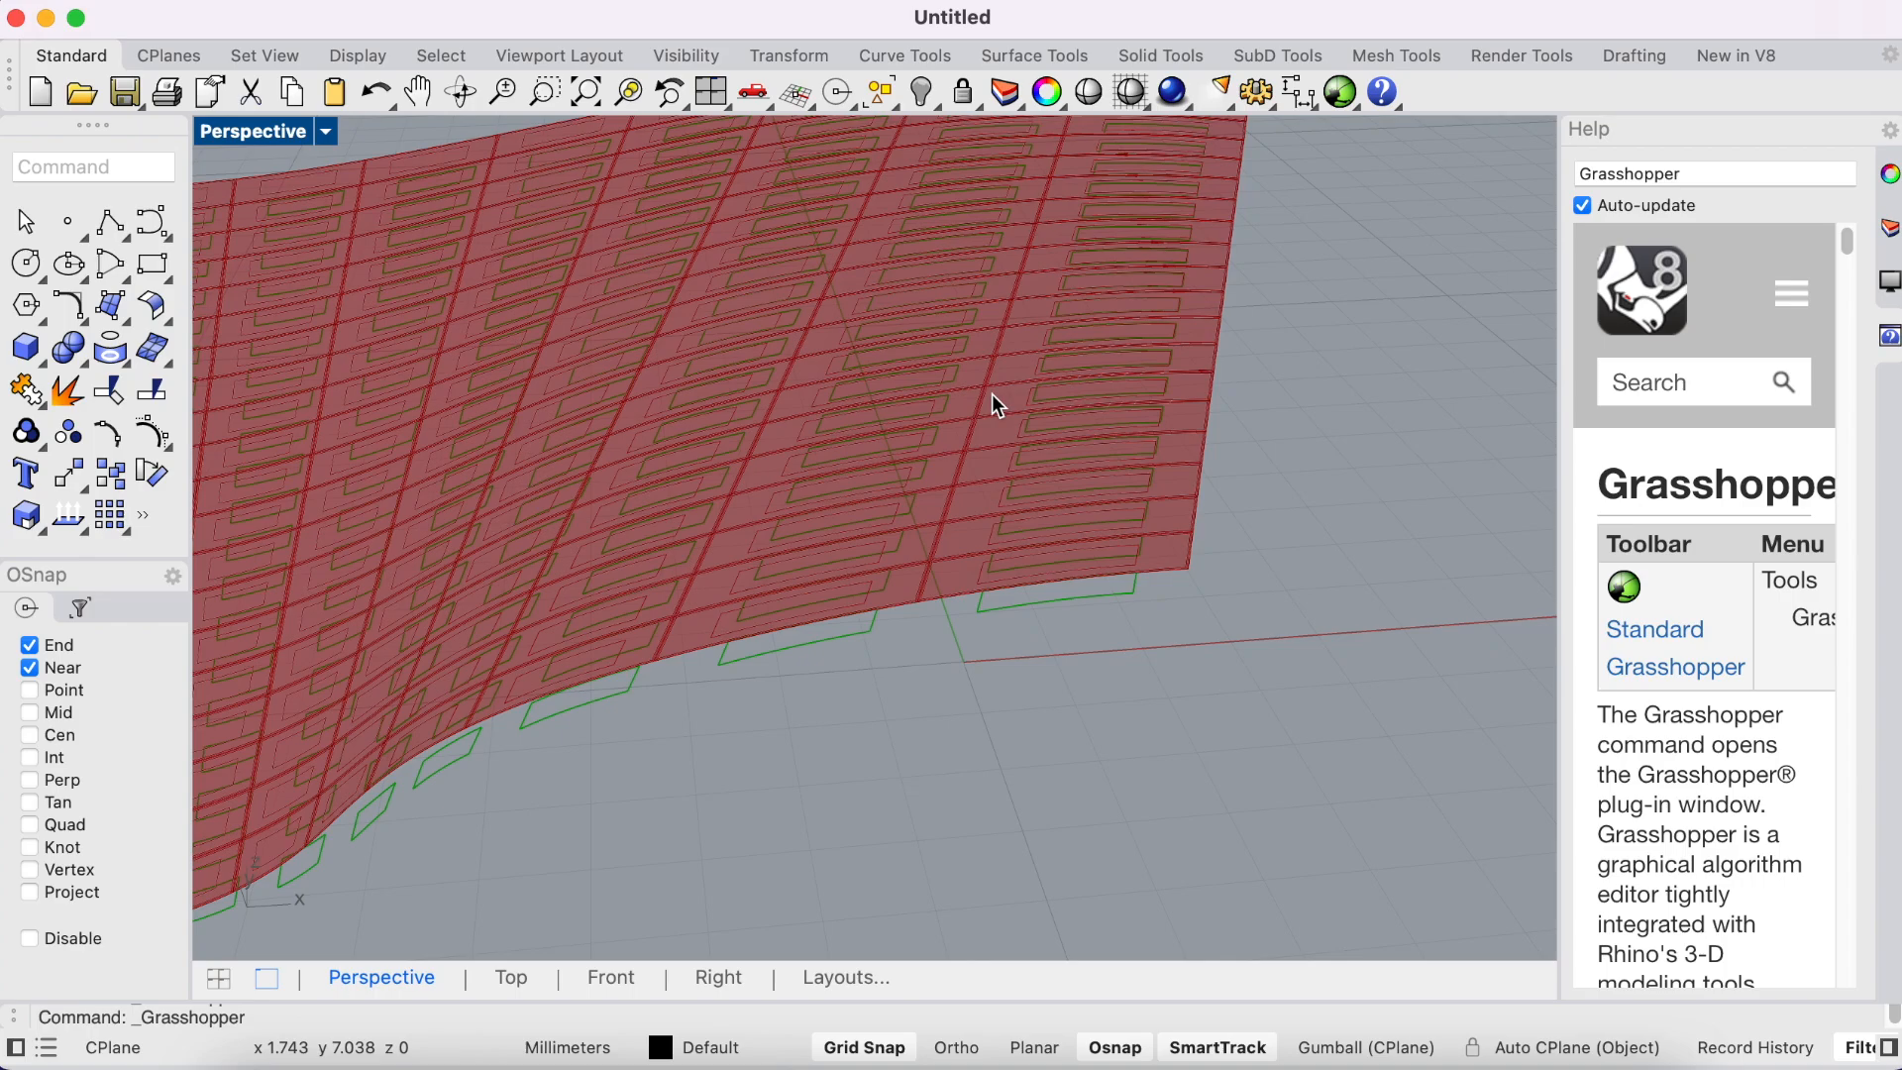
pyautogui.hotkey('ctrl', 'Left')
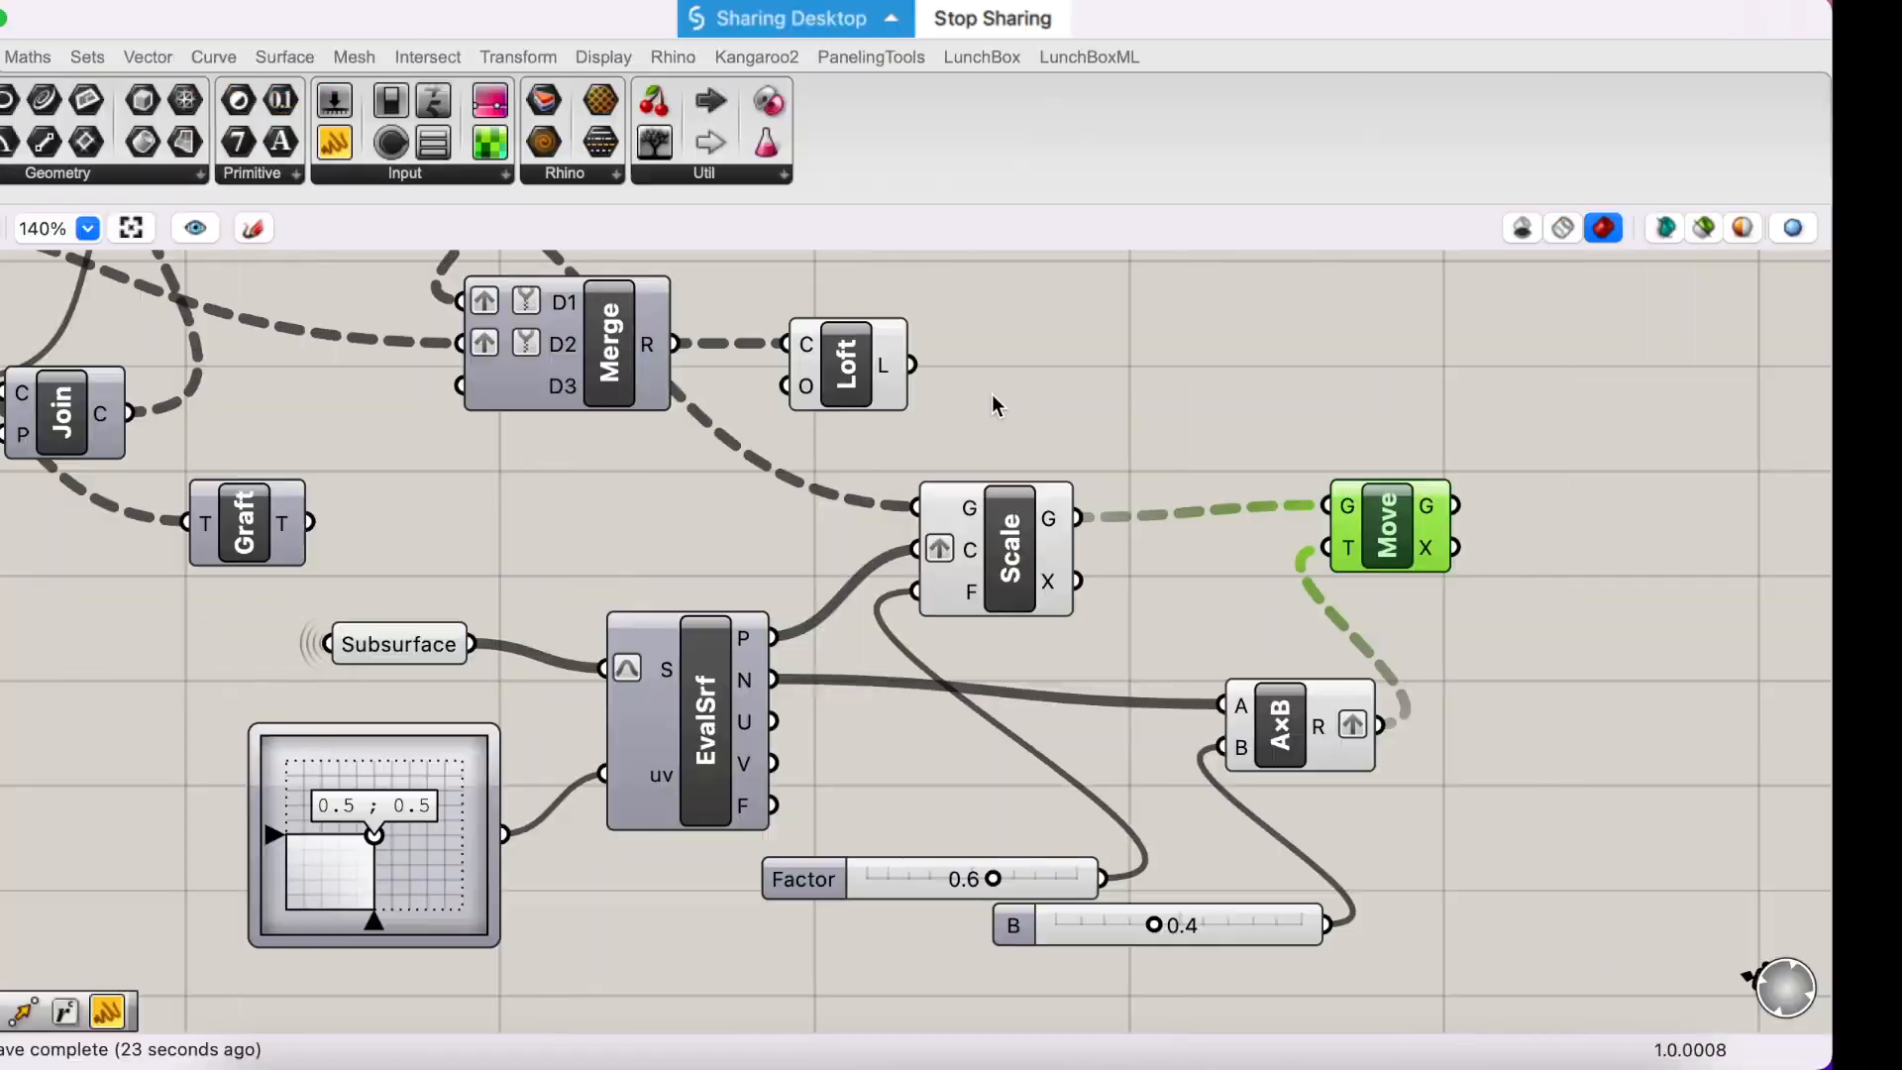
# - Bring the Move and Scale components closer together and shift the Explode component up, clear of the first Merge
pyautogui.moveTo(1492, 548); pyautogui.dragTo(1404, 608)
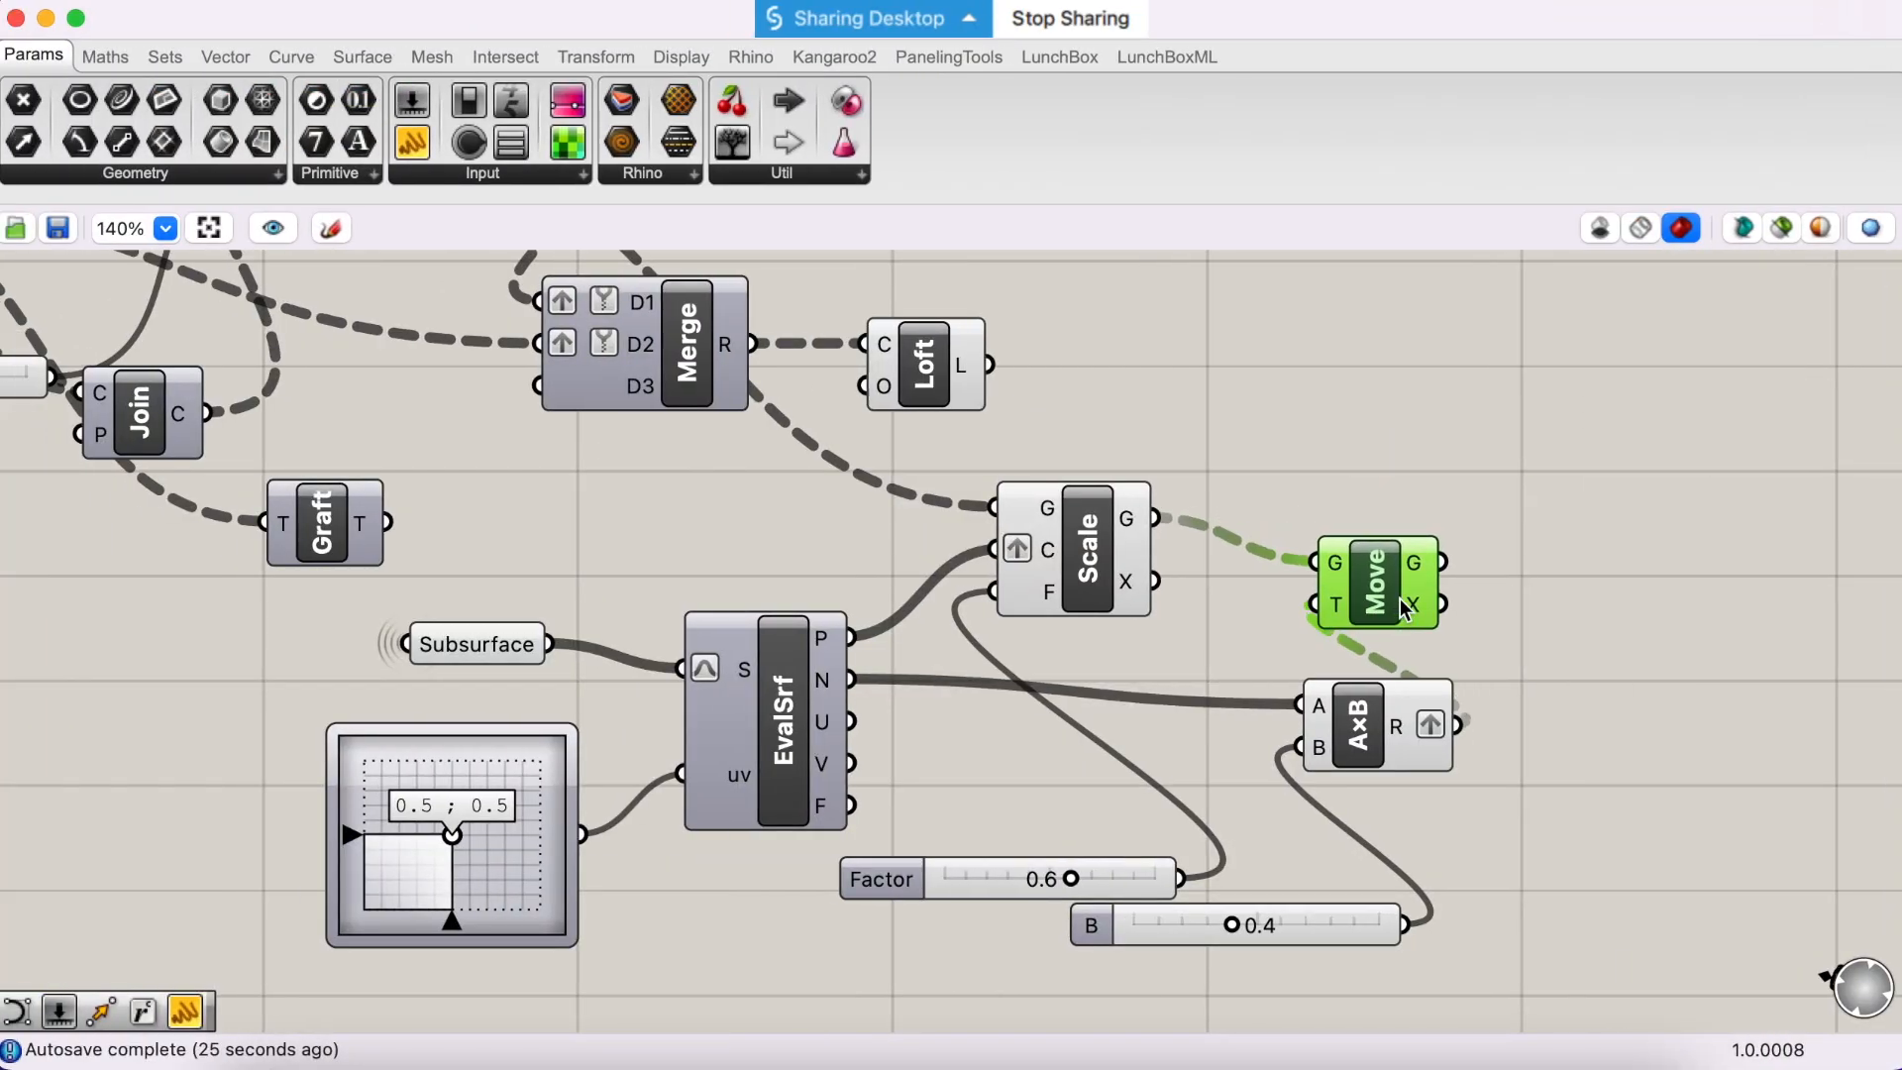
pyautogui.moveTo(1066, 520); pyautogui.dragTo(1140, 524)
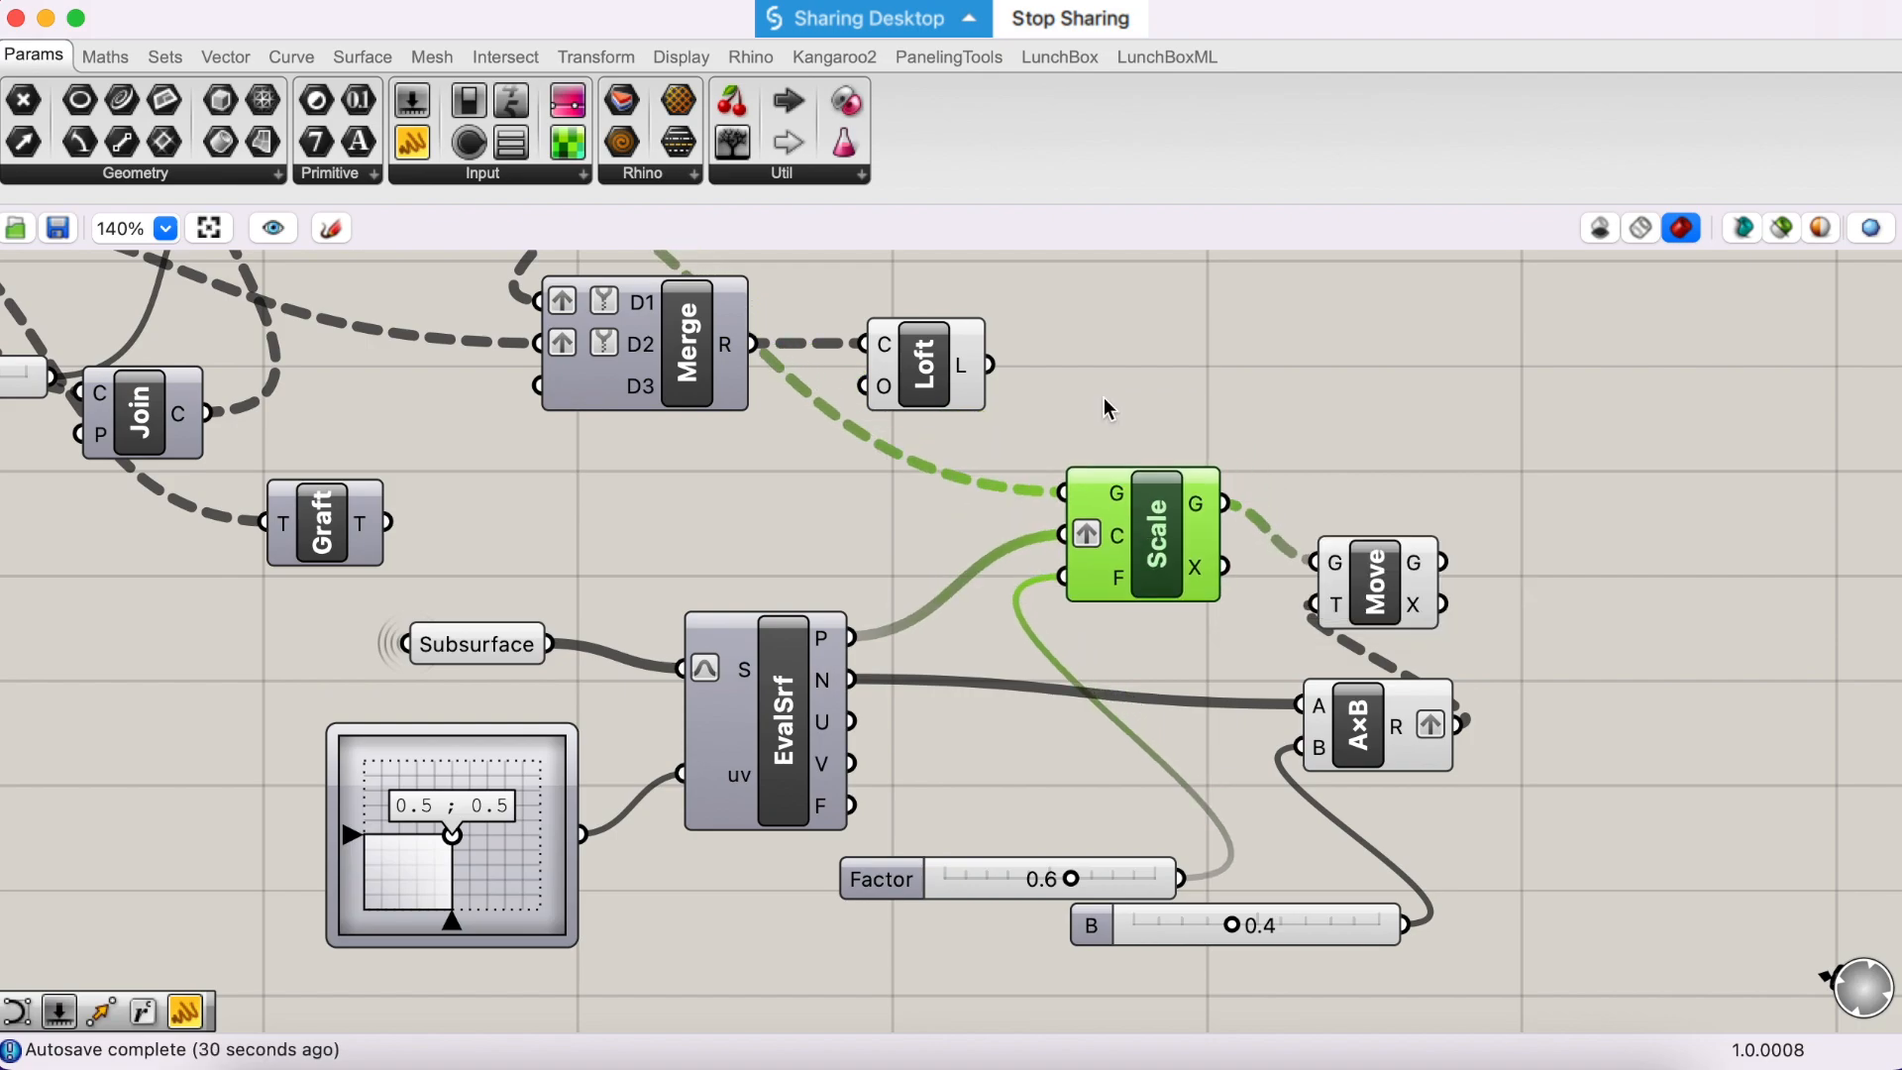
pyautogui.scroll(5, 1106, 406)
pyautogui.click(458, 336)
pyautogui.moveTo(456, 327); pyautogui.dragTo(521, 259)
pyautogui.moveTo(319, 336)
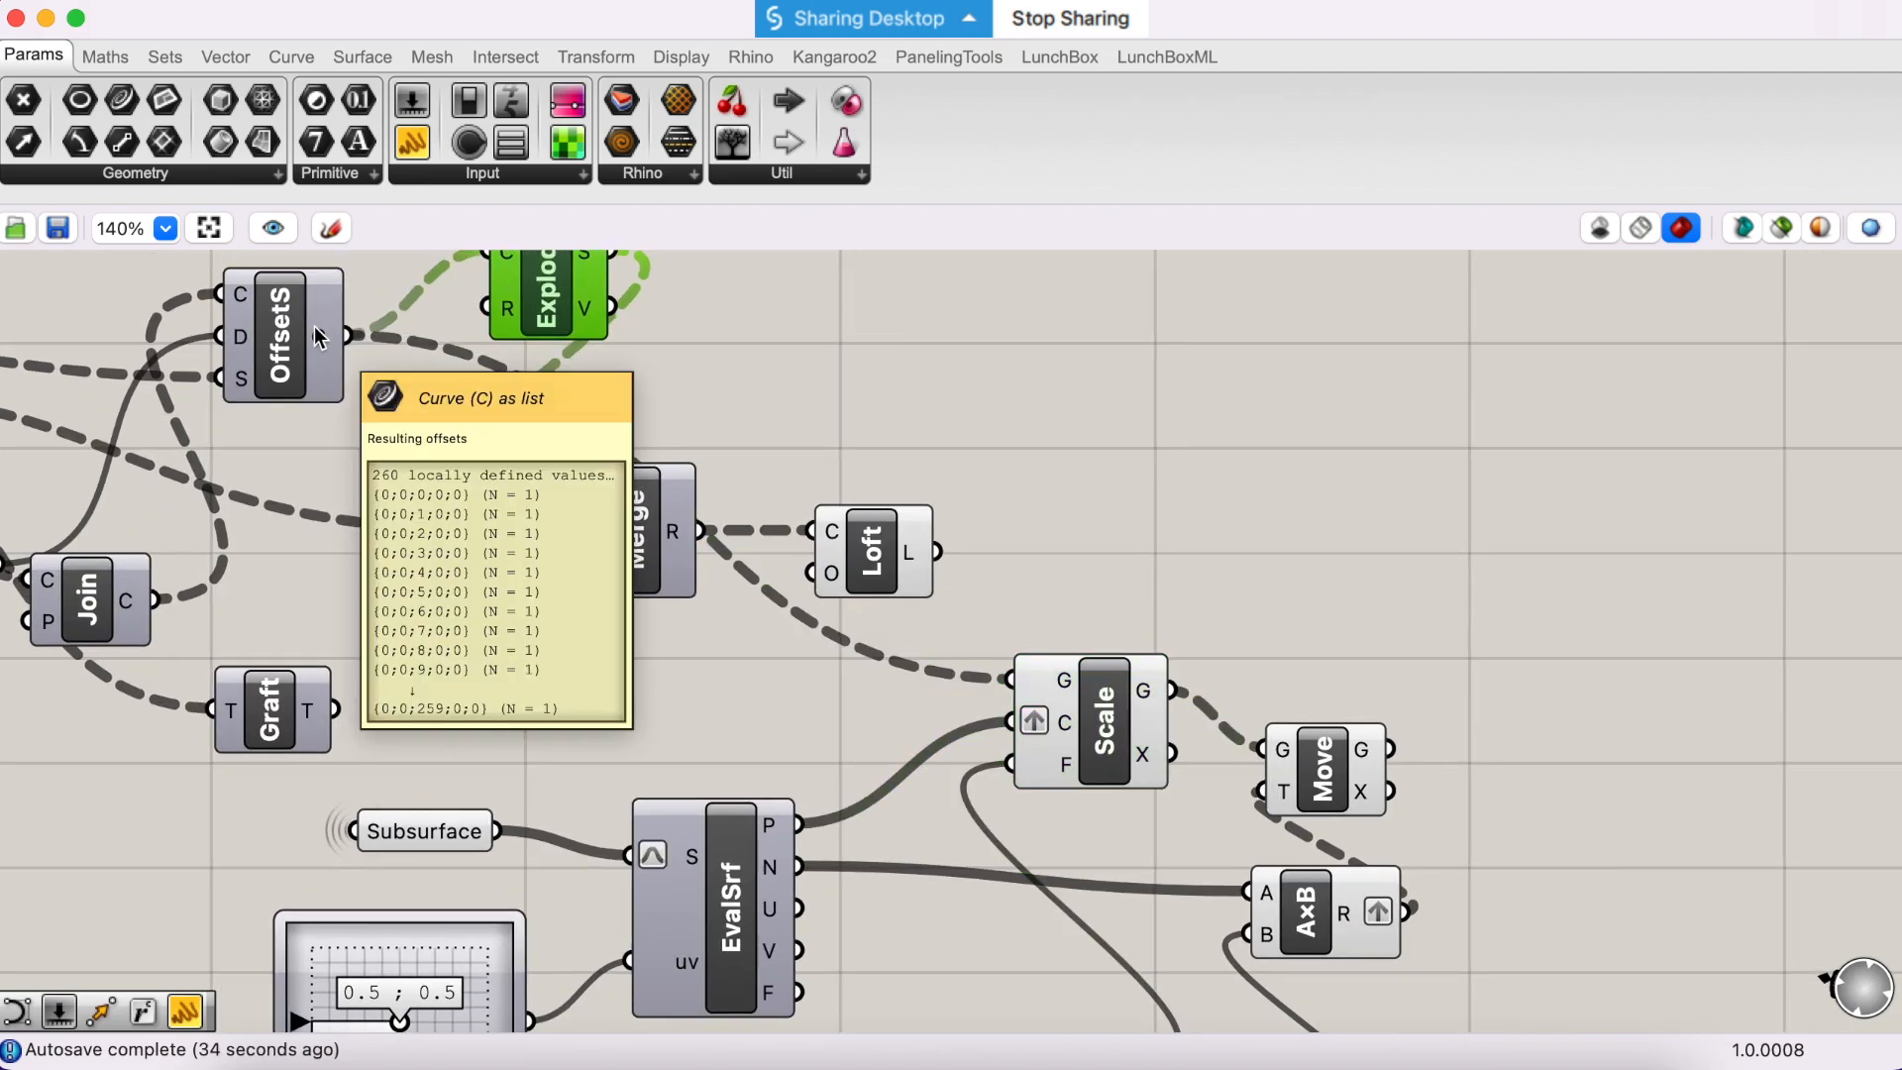
pyautogui.scroll(2, 1103, 667)
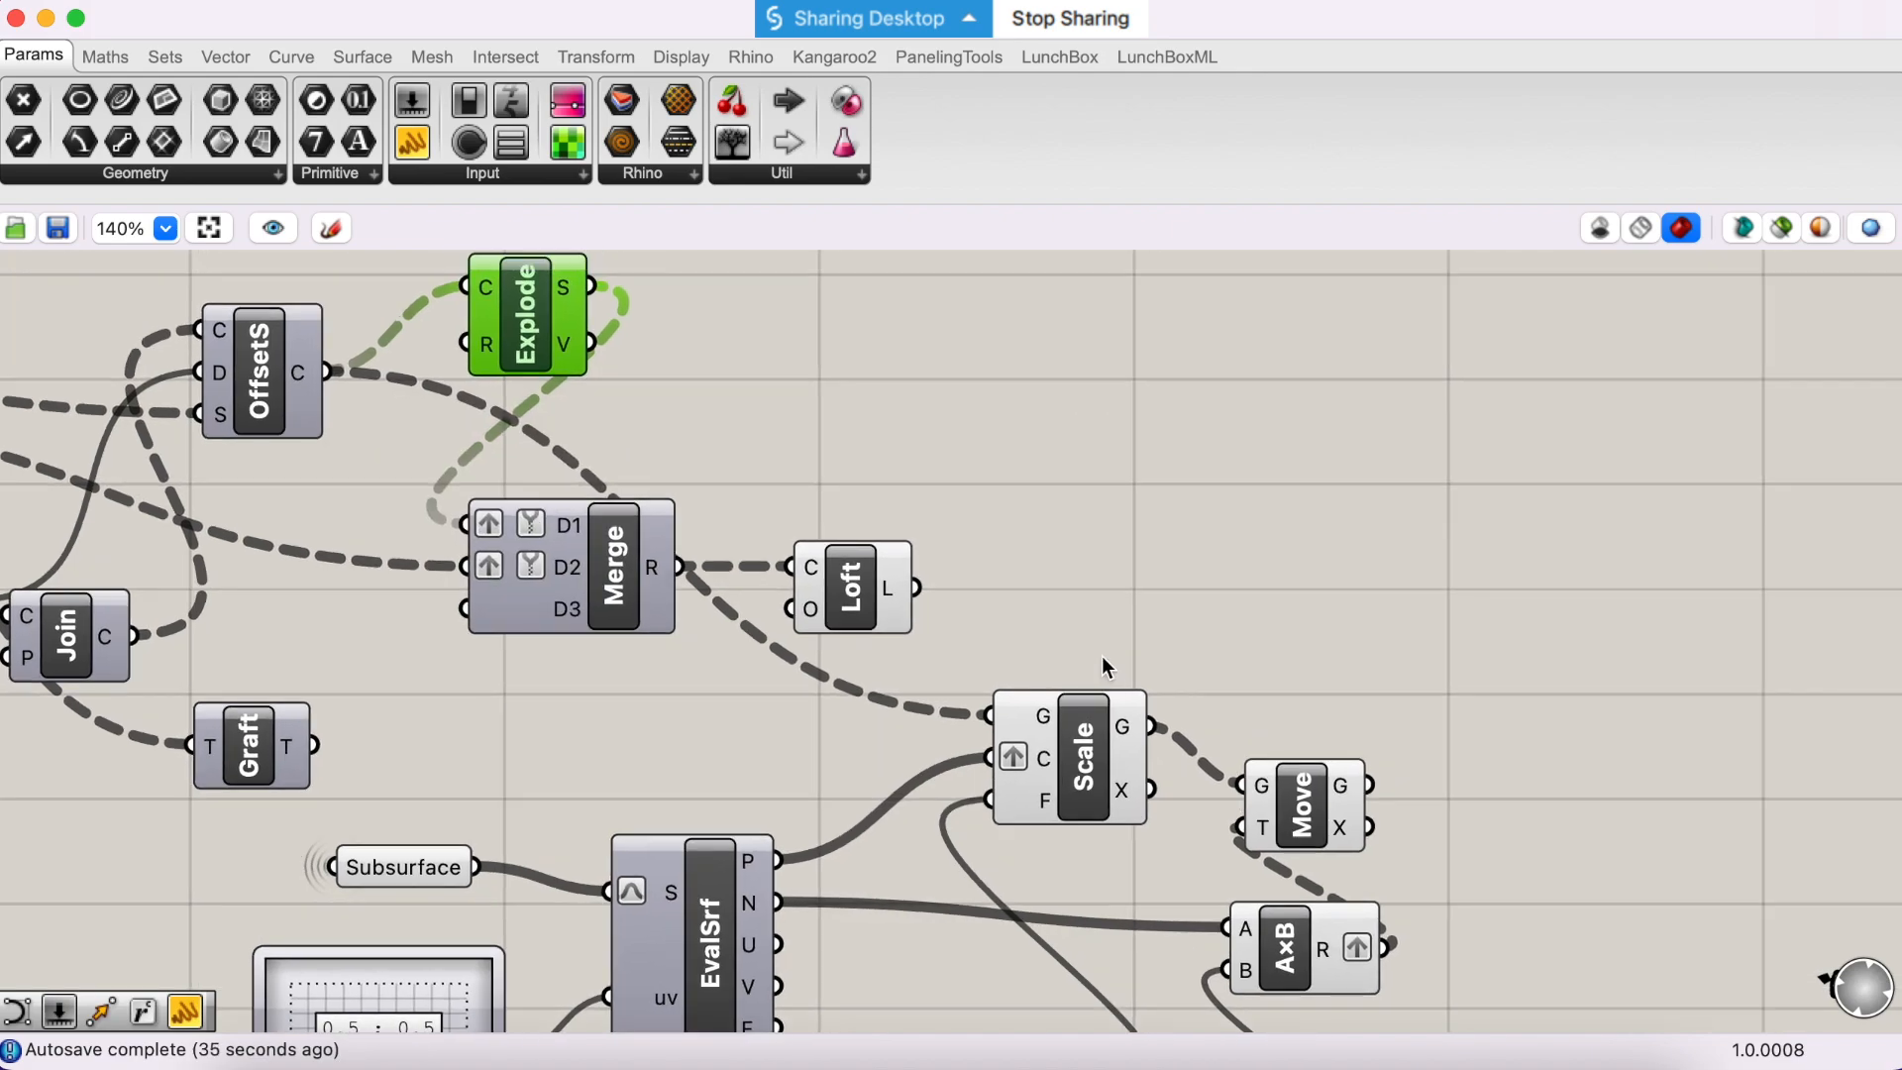
# - Add an Explode component fed by Move's G output into its C input, and place it just beside Move
pyautogui.moveTo(1327, 814)
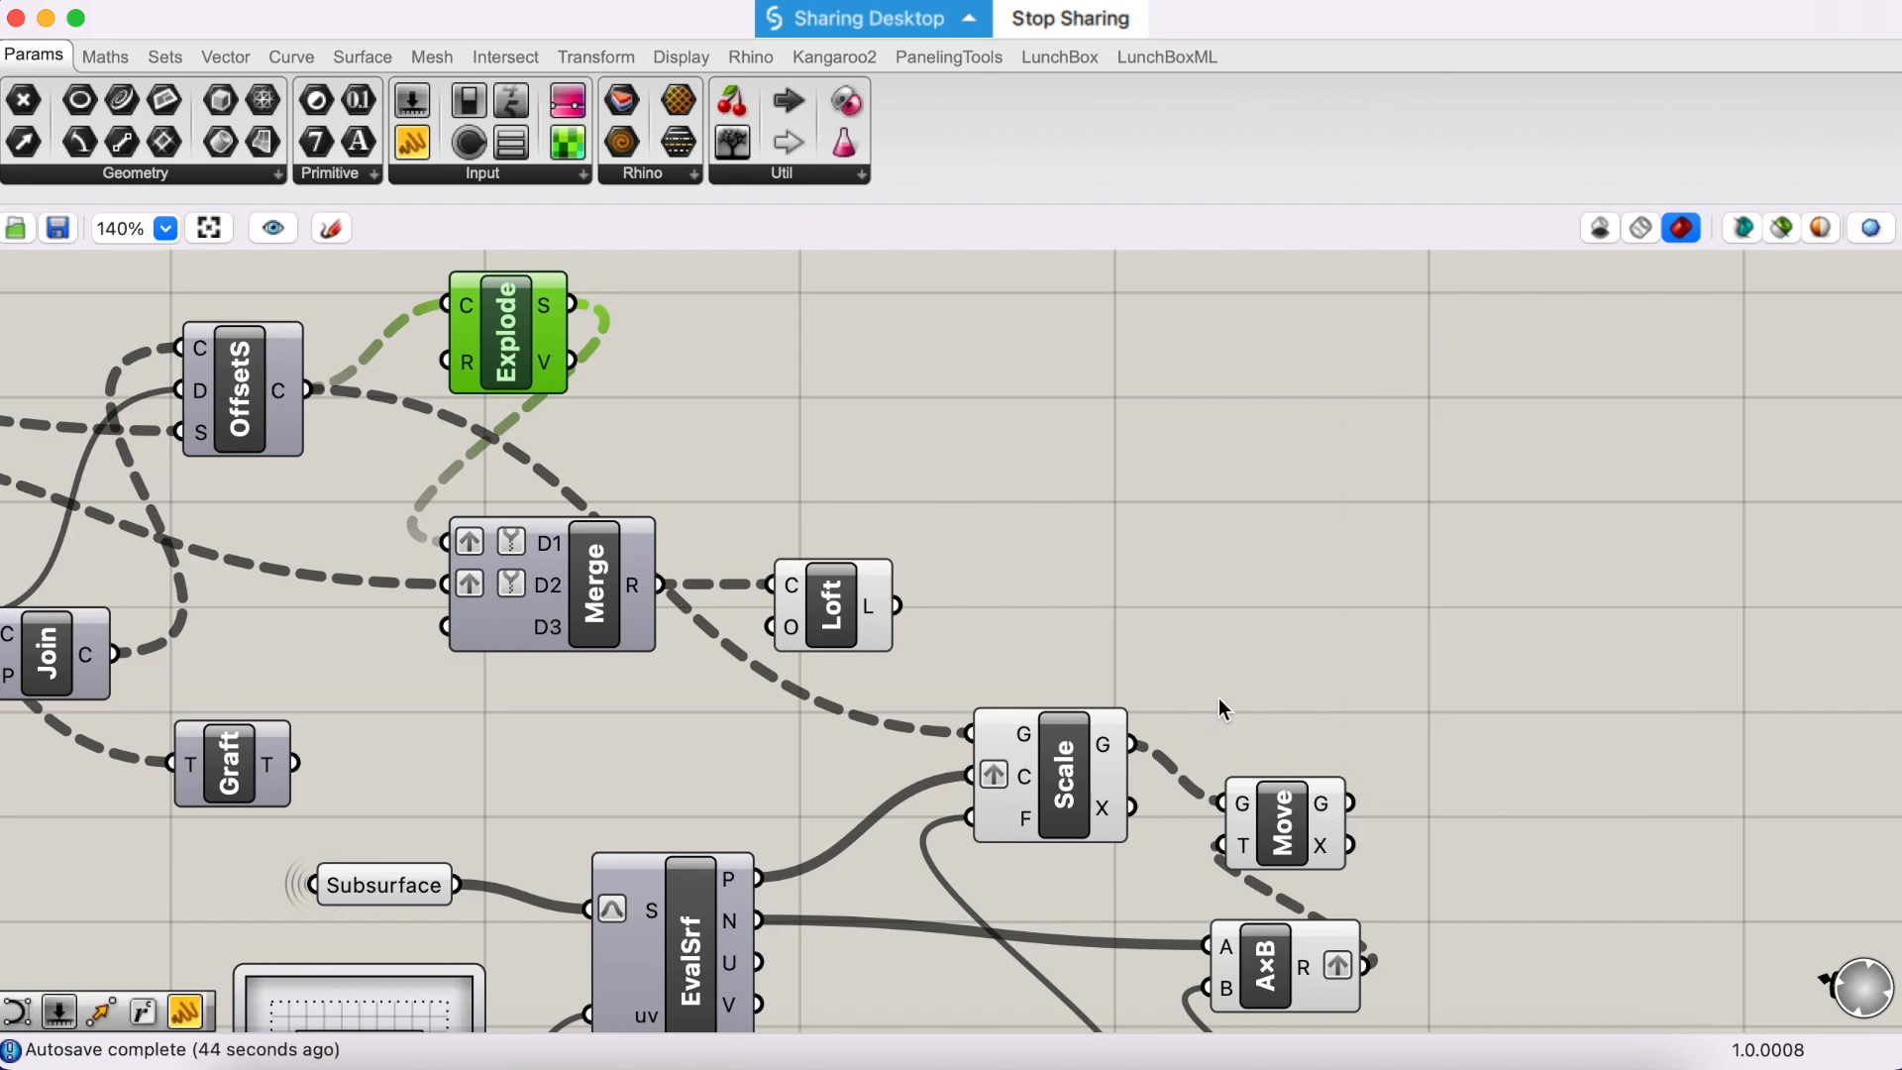
pyautogui.scroll(-2, 1555, 694)
pyautogui.hscroll(4, 1555, 693)
pyautogui.doubleClick(1495, 727)
pyautogui.write('ex')
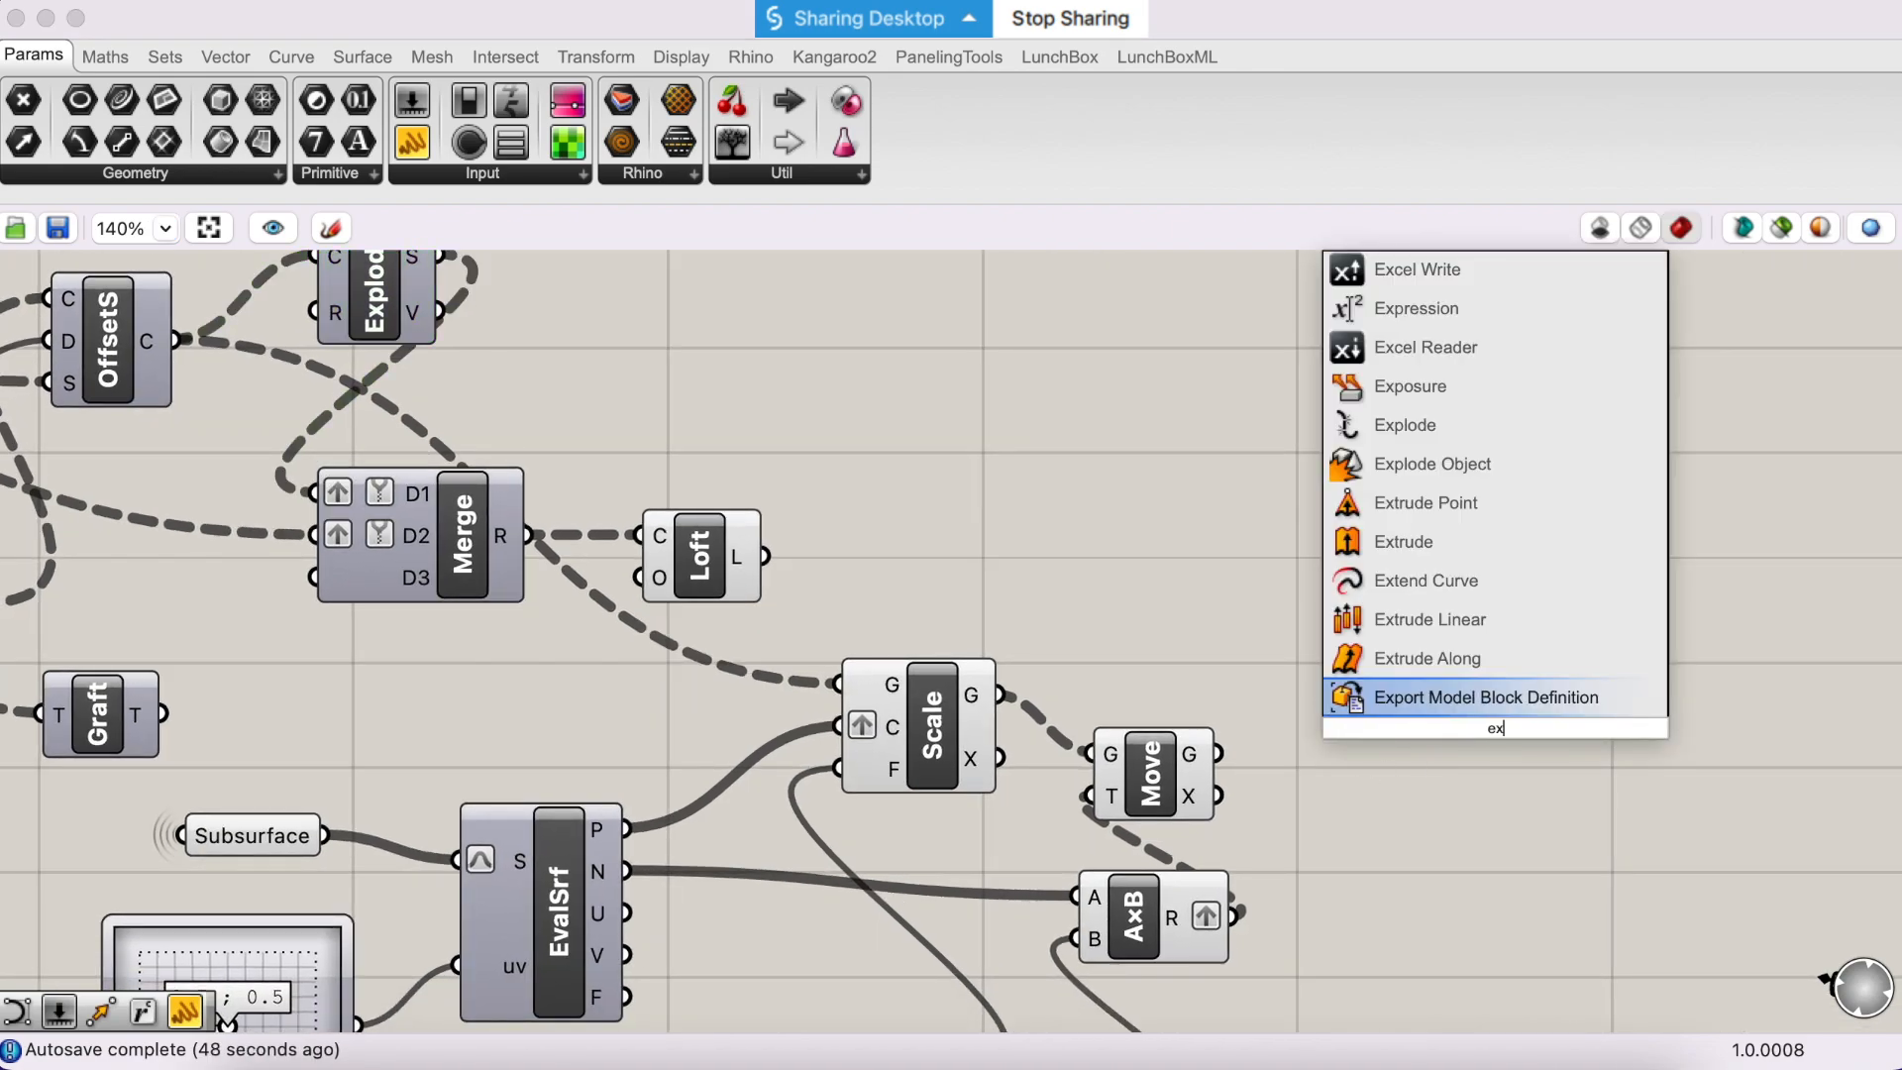
pyautogui.write('plode')
pyautogui.press('Return')
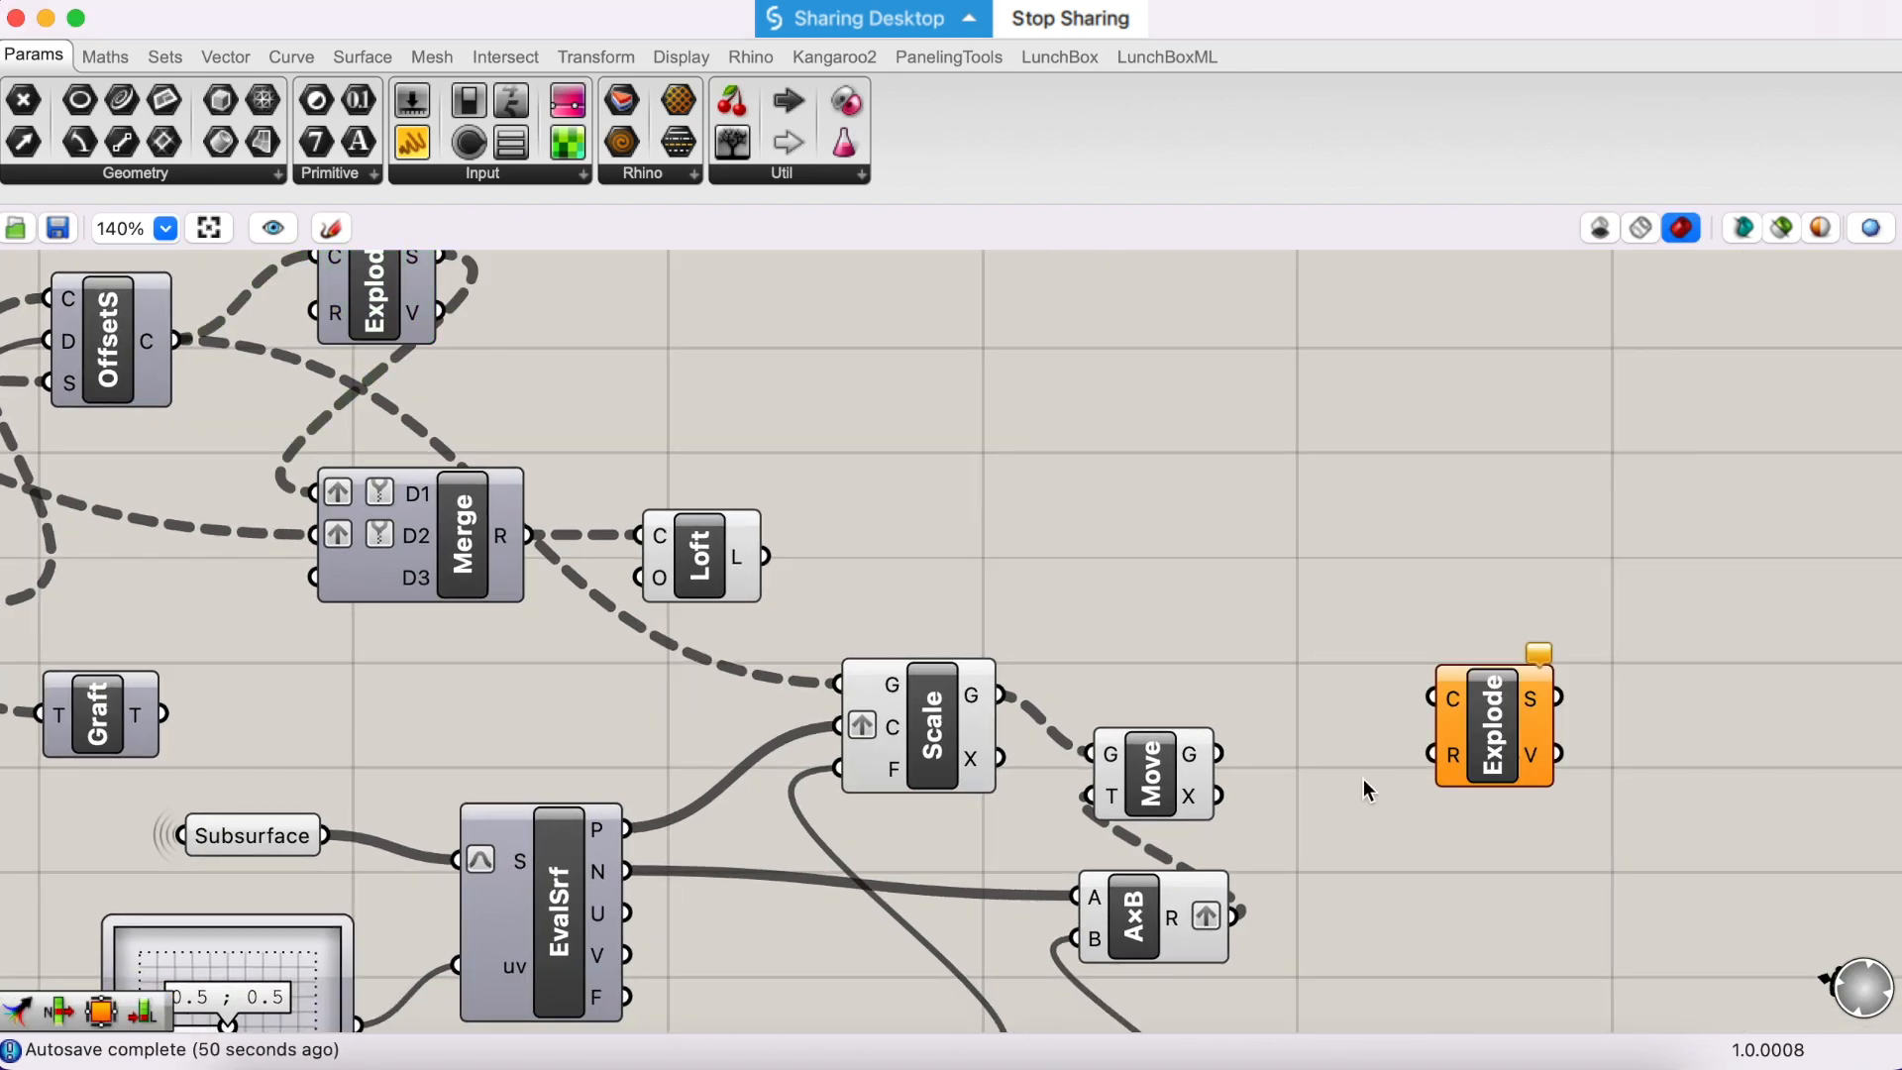
pyautogui.moveTo(1493, 763); pyautogui.dragTo(1445, 748)
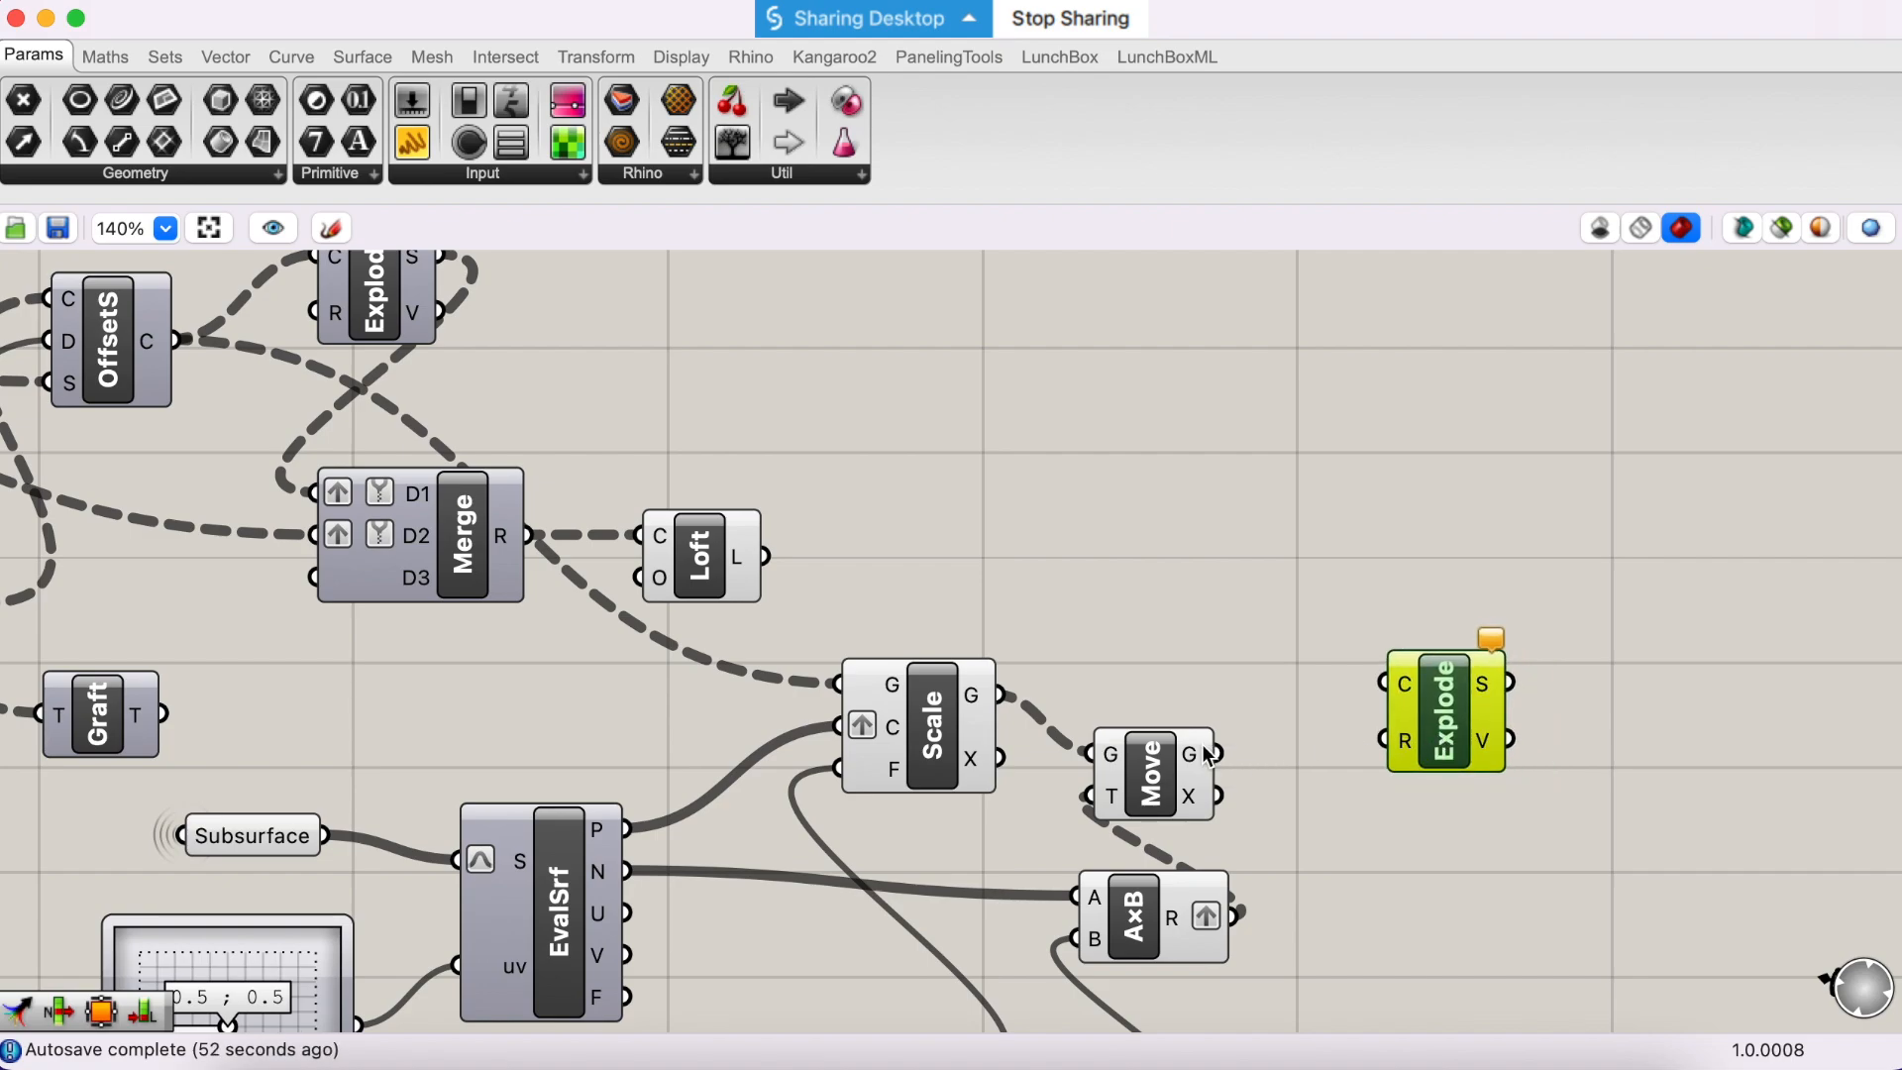
pyautogui.moveTo(1210, 754); pyautogui.dragTo(1370, 688)
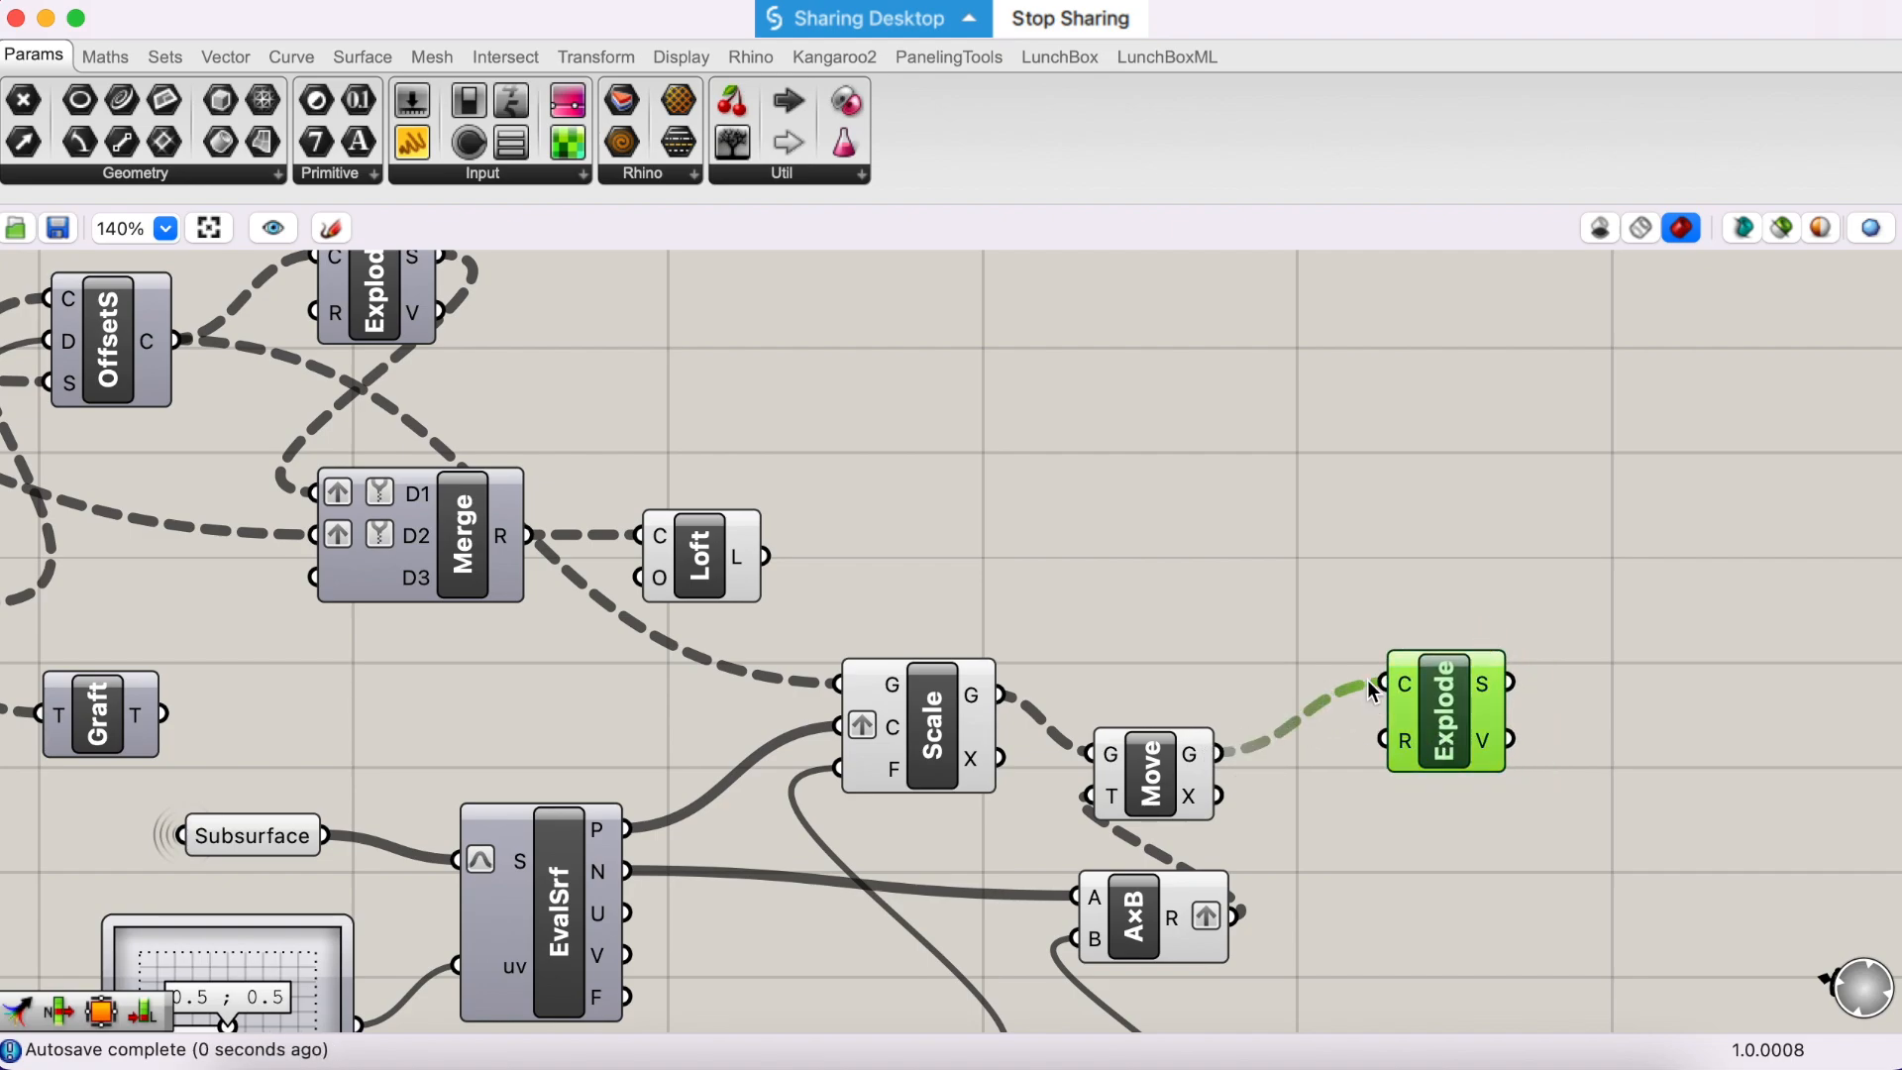
pyautogui.moveTo(1483, 691)
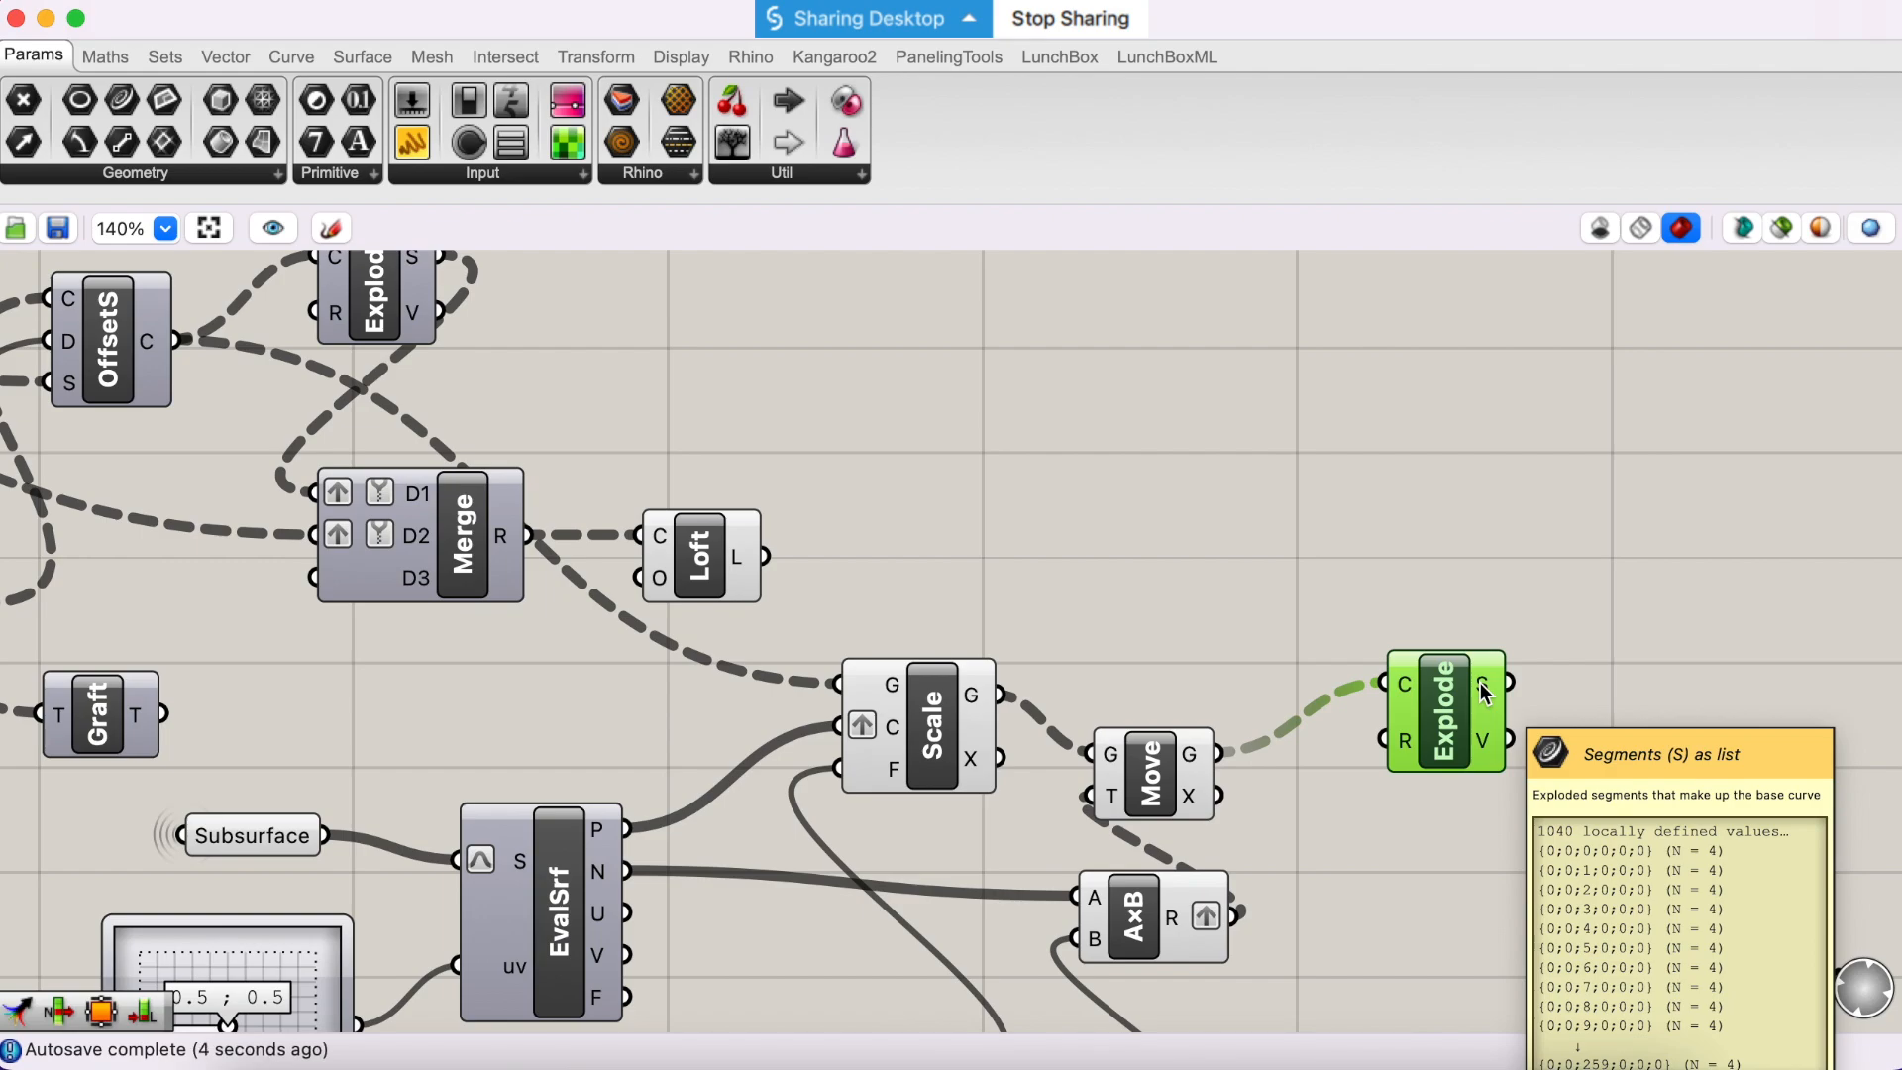
pyautogui.moveTo(1446, 710); pyautogui.dragTo(1362, 738)
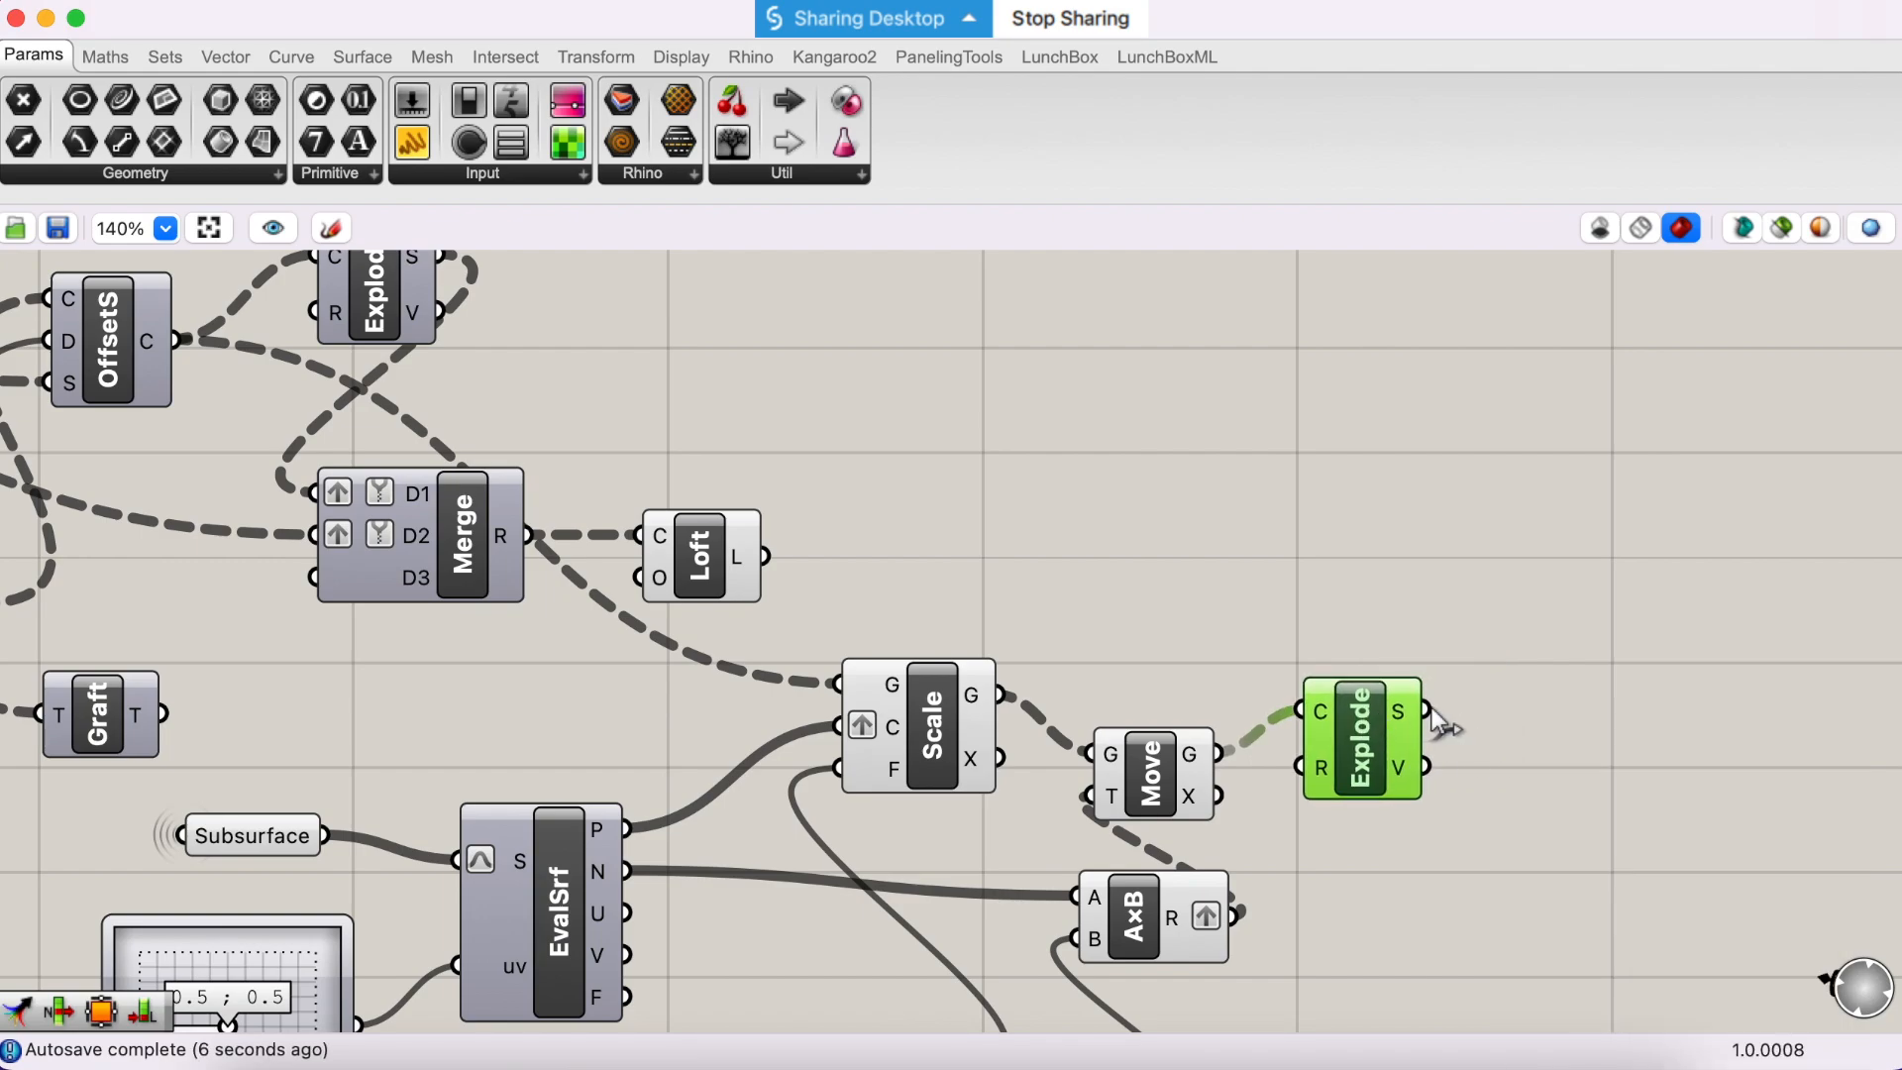
# - Add a second Merge component above and beyond the new Explode component
pyautogui.scroll(3, 1248, 575)
pyautogui.click(1551, 644)
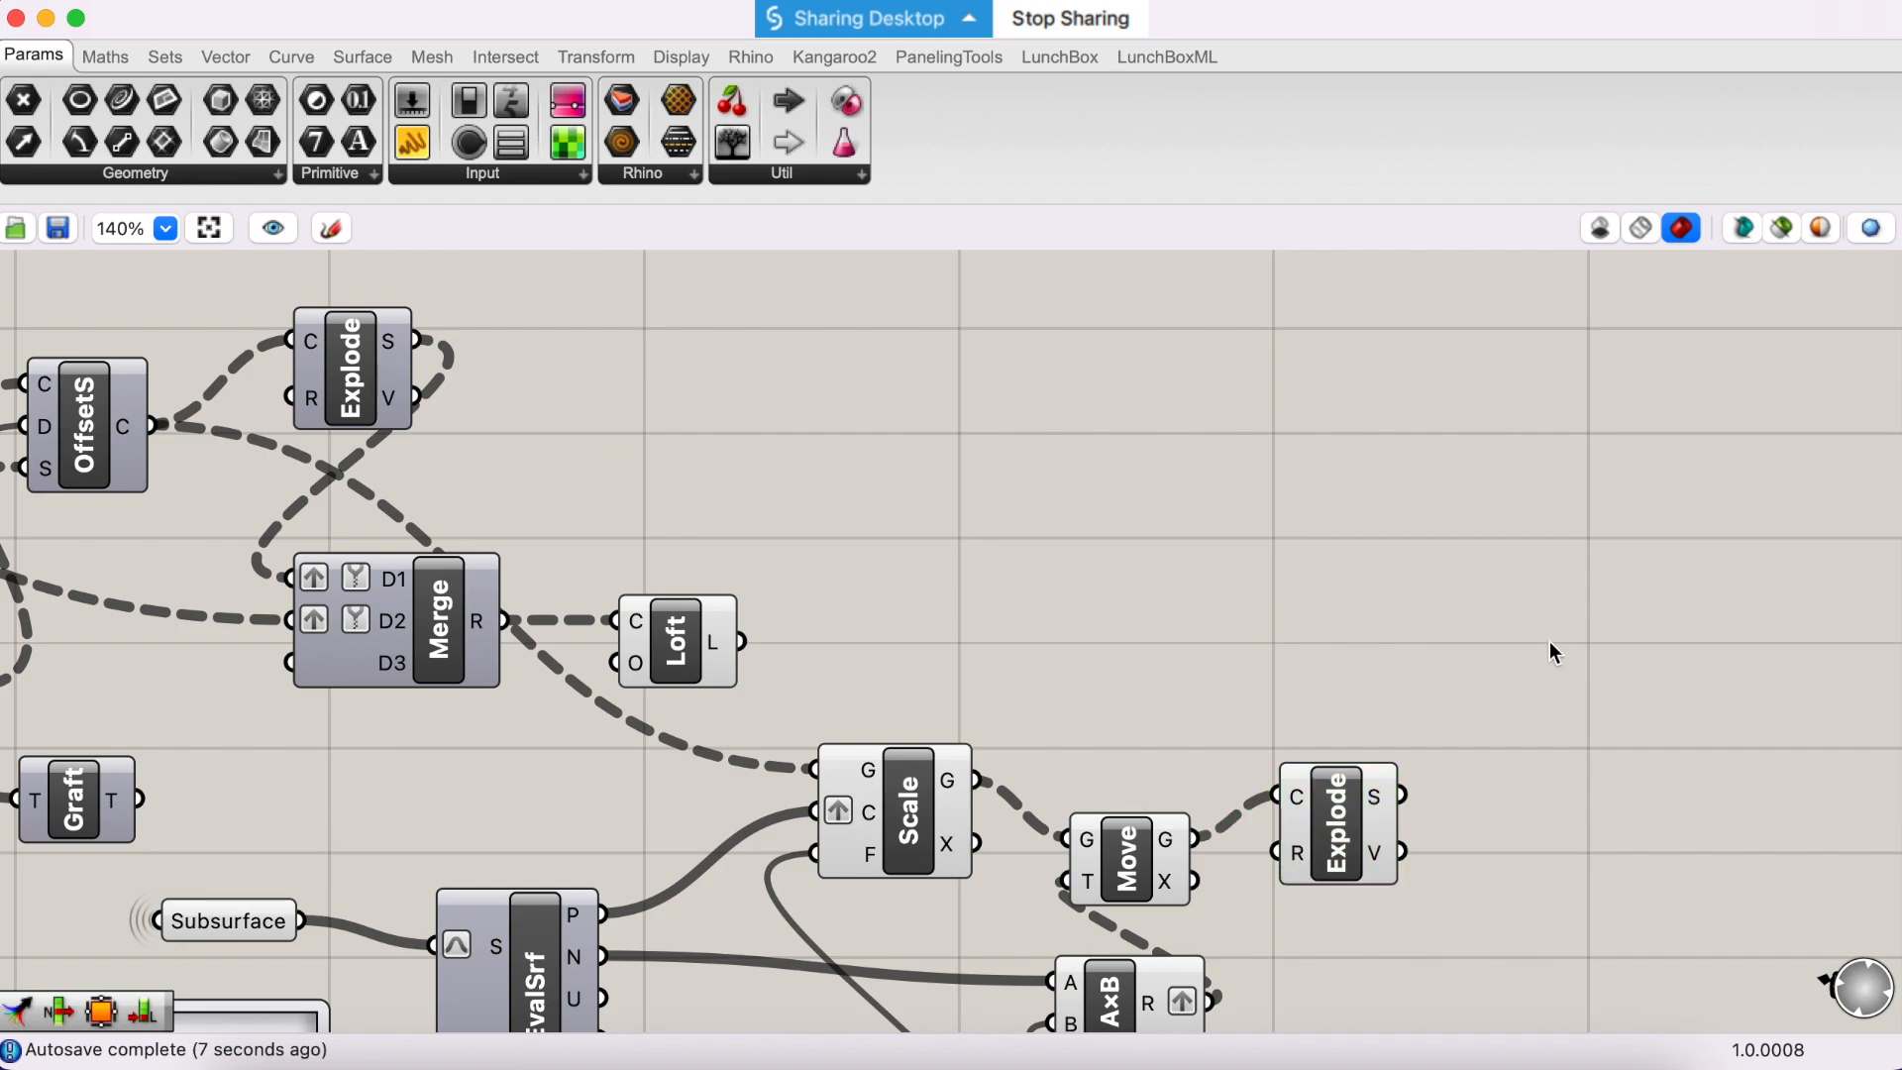
pyautogui.doubleClick(1551, 644)
pyautogui.write('mer')
pyautogui.press('Up')
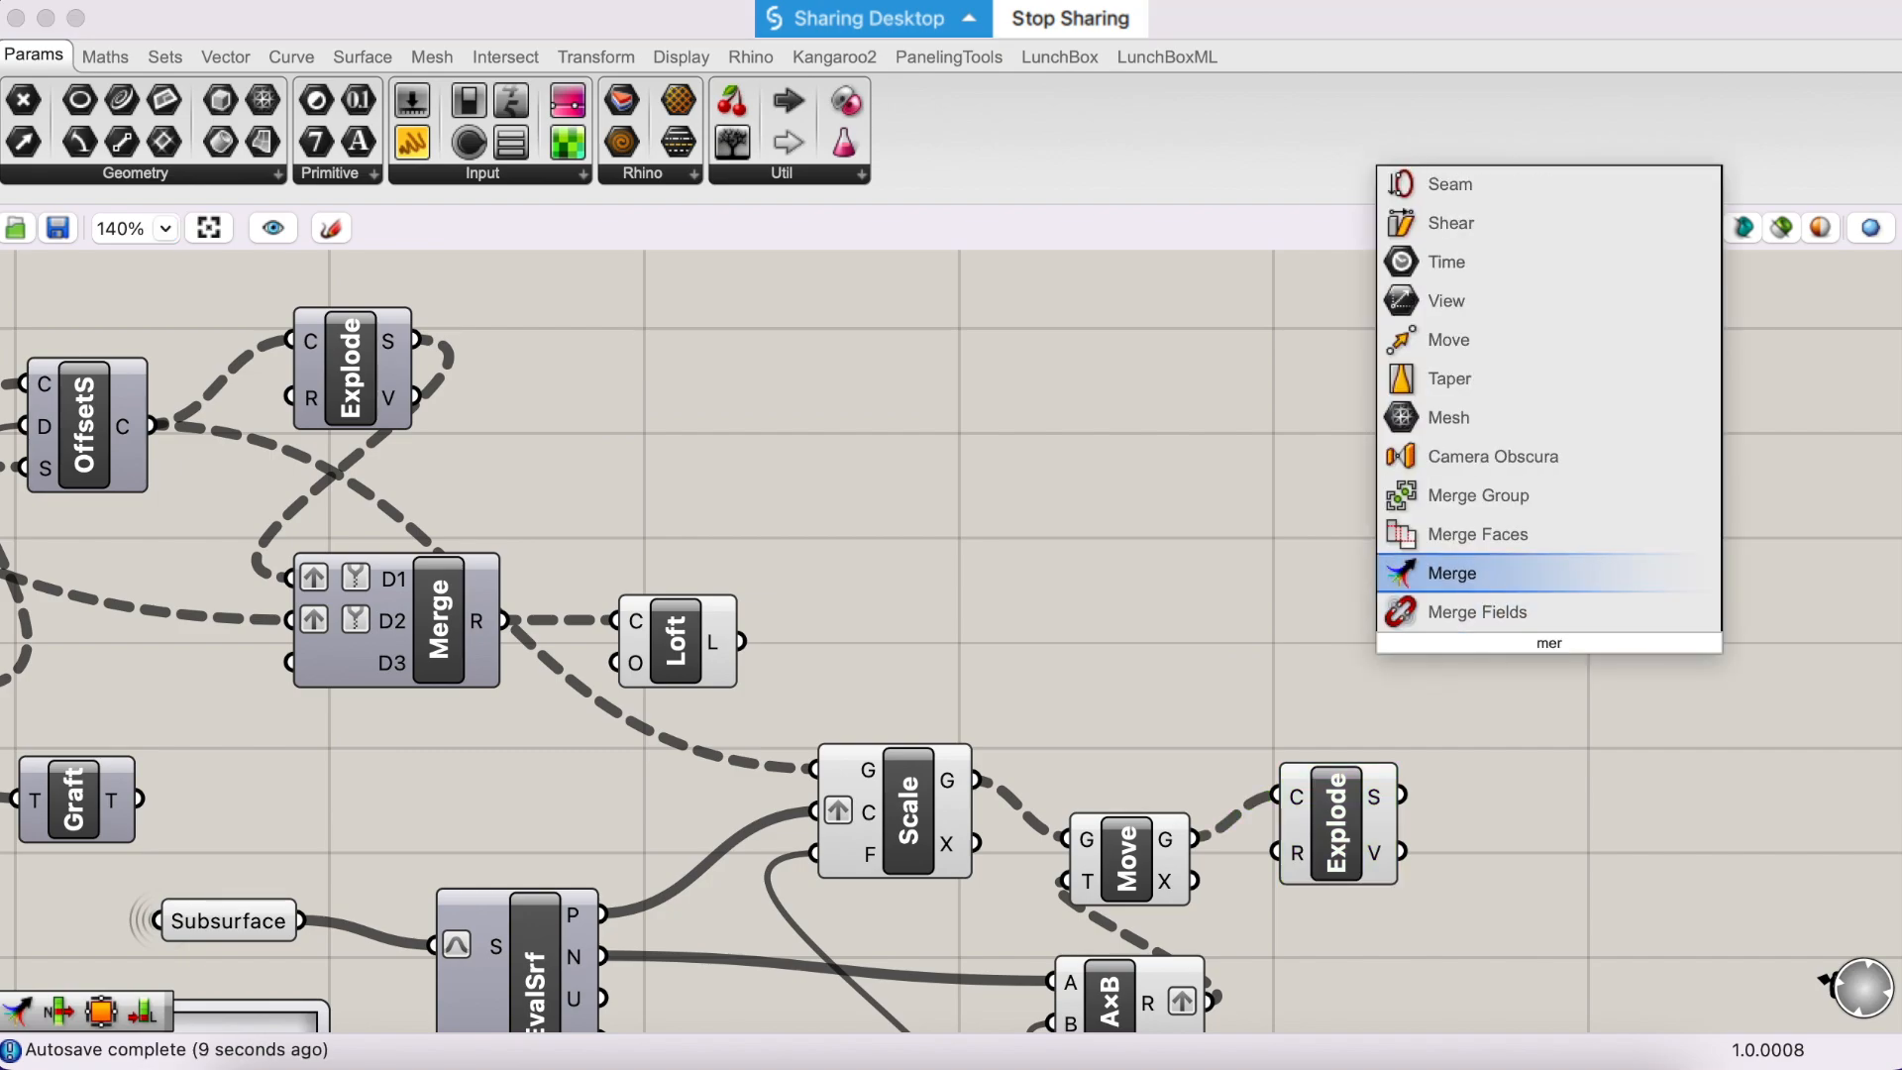
pyautogui.press('Return')
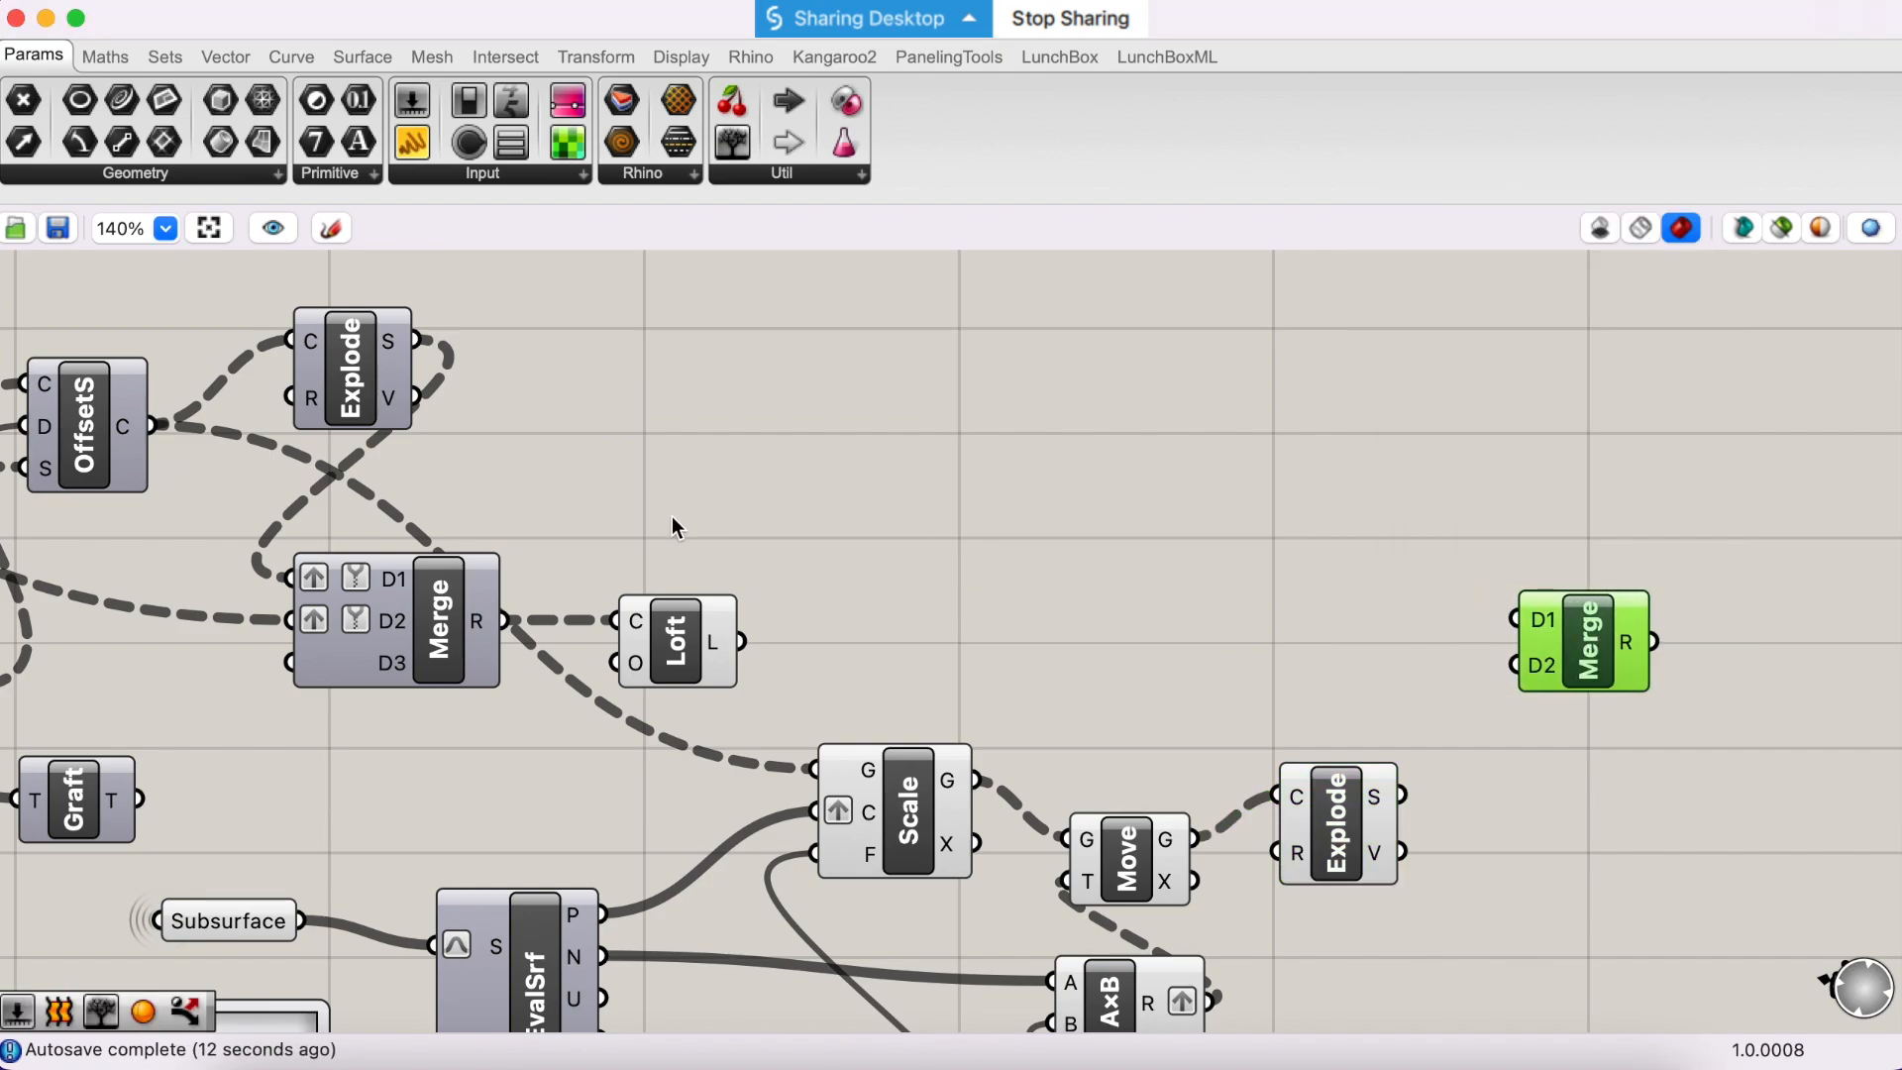
# - Feed the new Merge's D1 with the segments of the offset curves' Explode and D2 with those of the moved curves' Explode
pyautogui.moveTo(381, 372); pyautogui.dragTo(1530, 622)
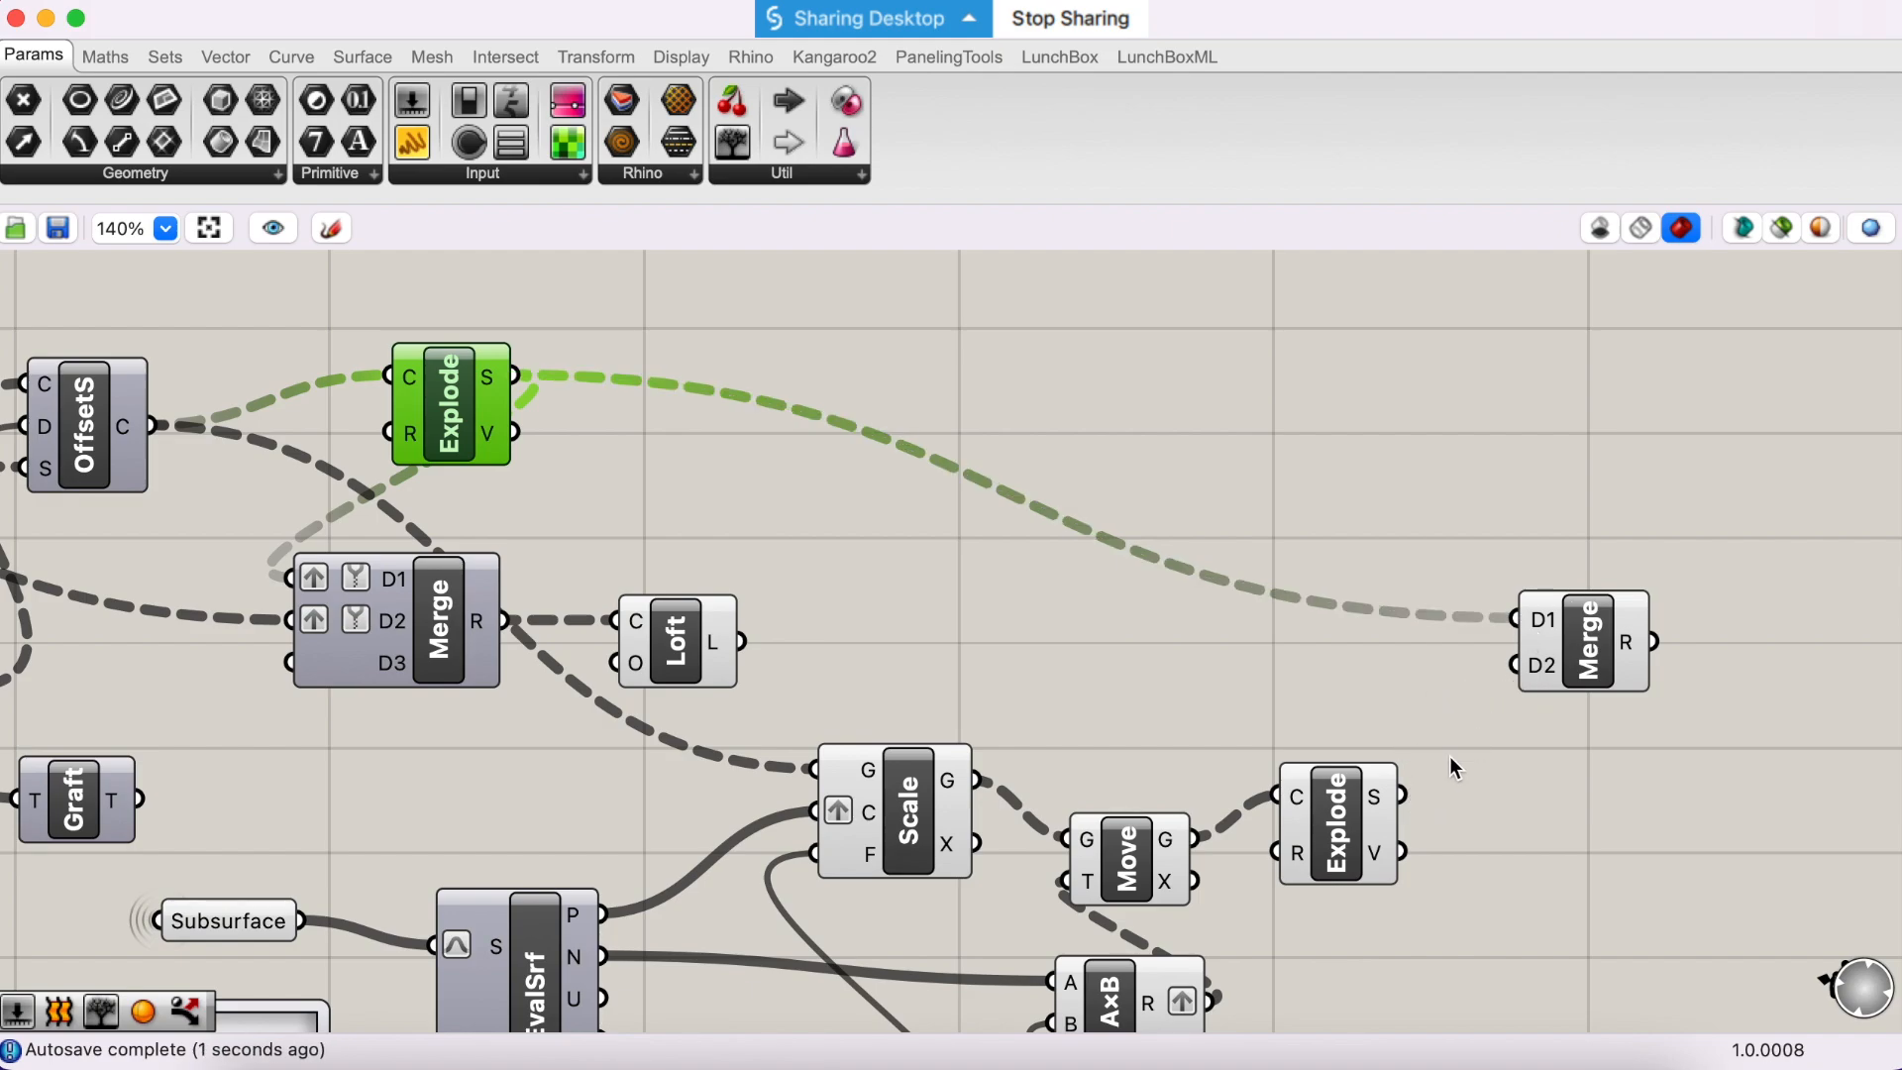
pyautogui.moveTo(1404, 797); pyautogui.dragTo(1531, 684)
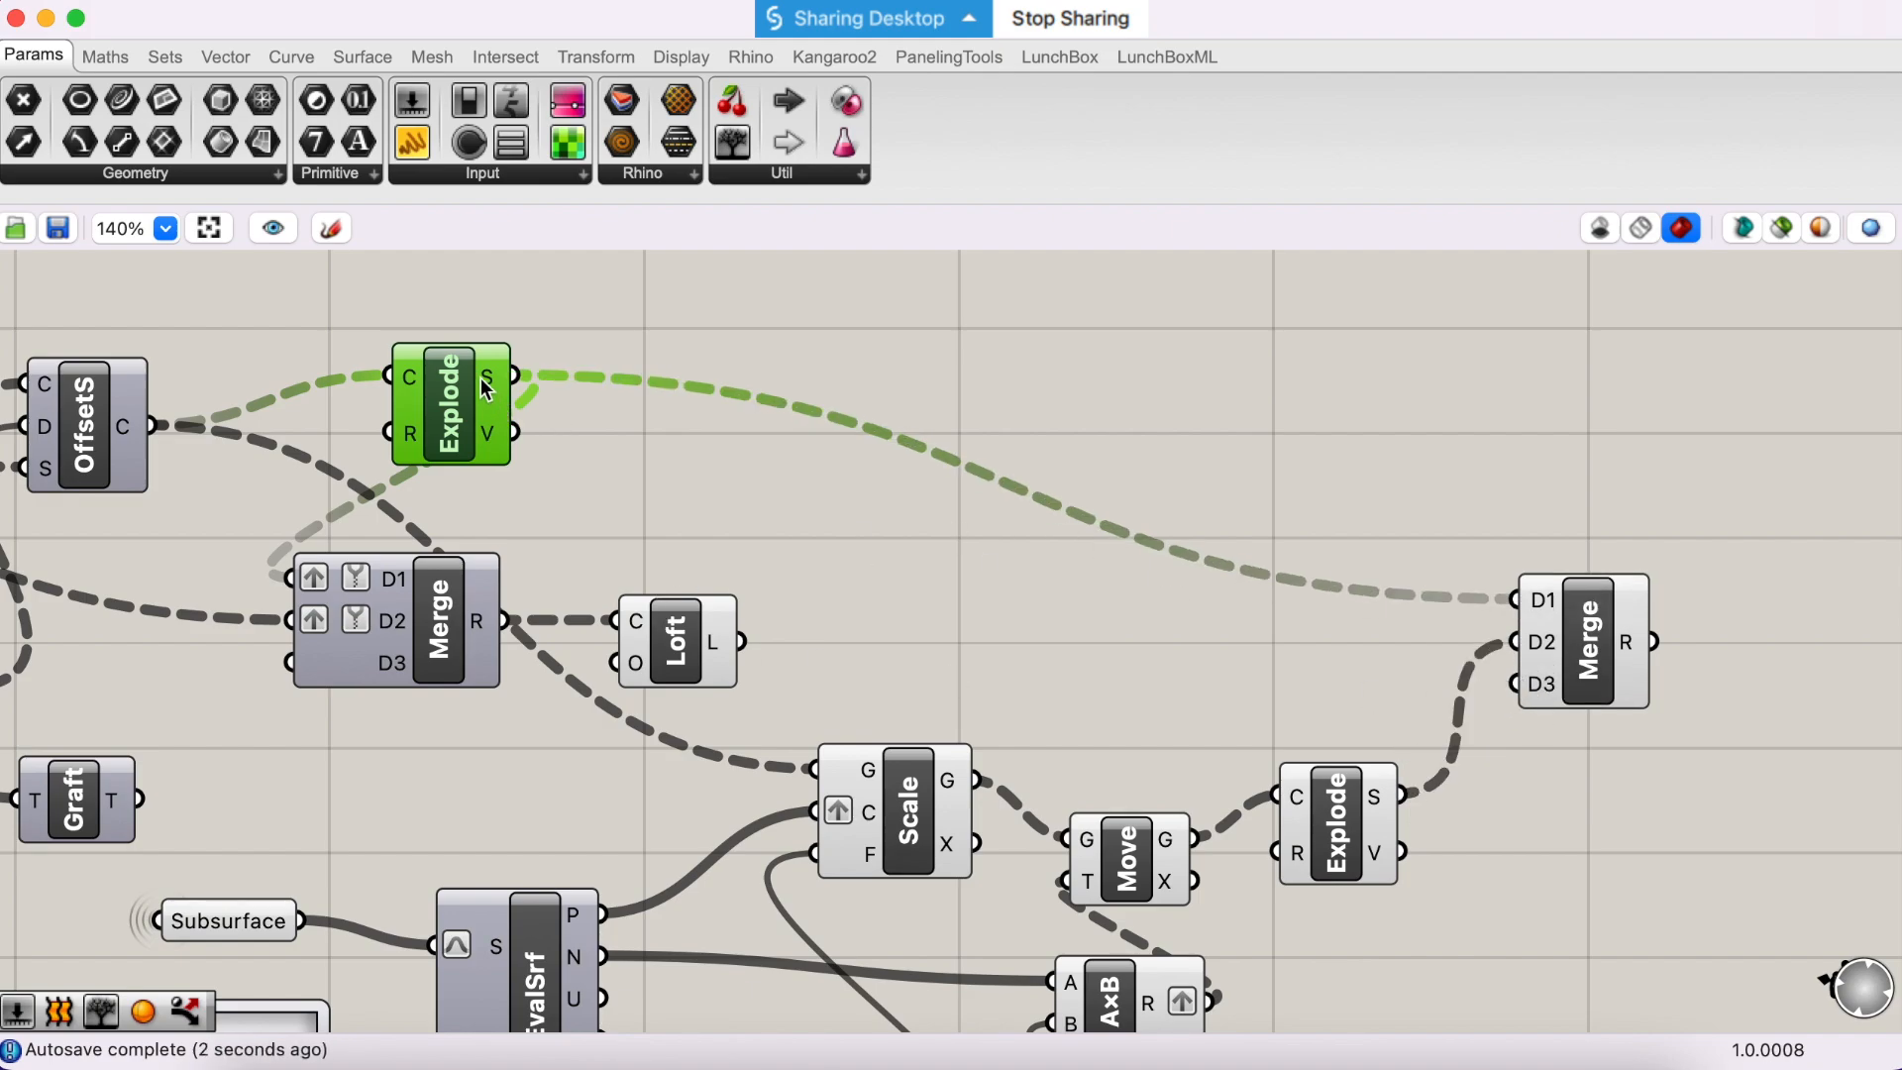
pyautogui.moveTo(487, 387)
# - Graft and simplify both the D1 and D2 inputs of the new Merge
pyautogui.rightClick(1540, 600)
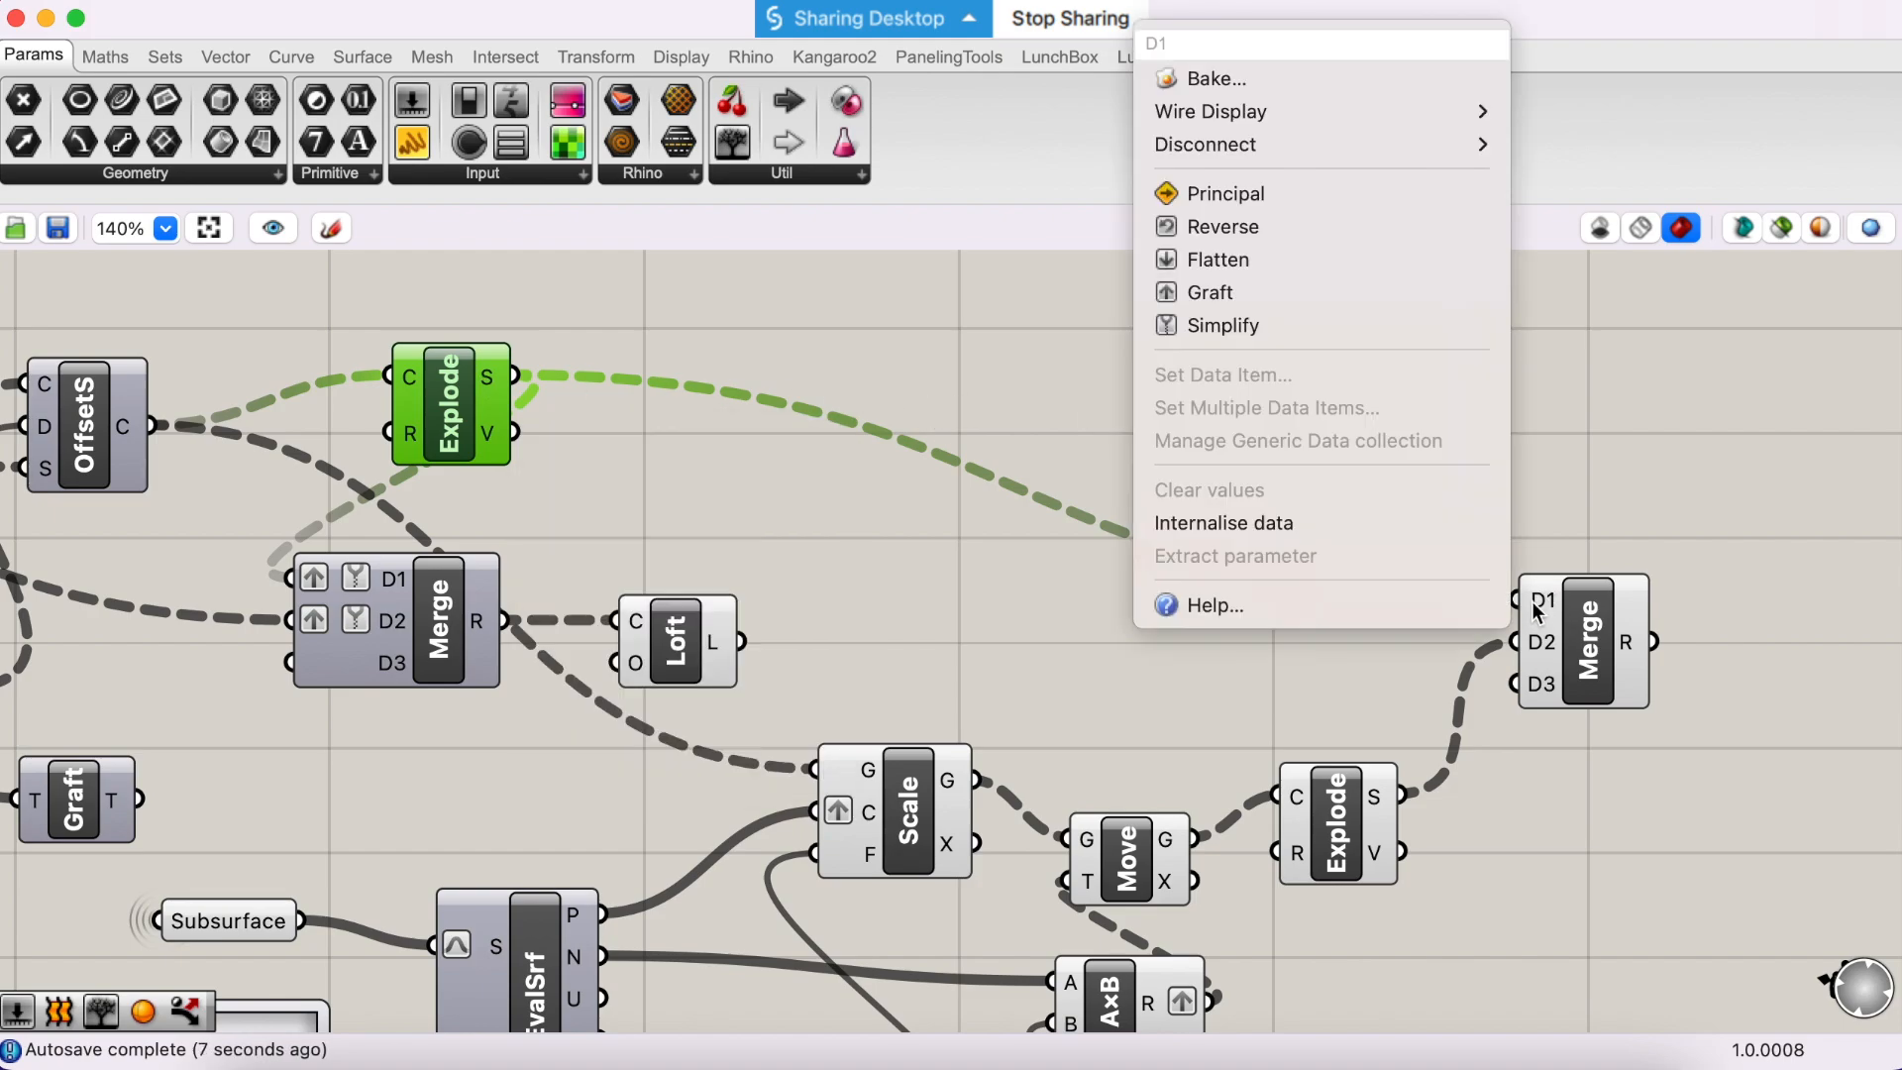
pyautogui.click(1277, 297)
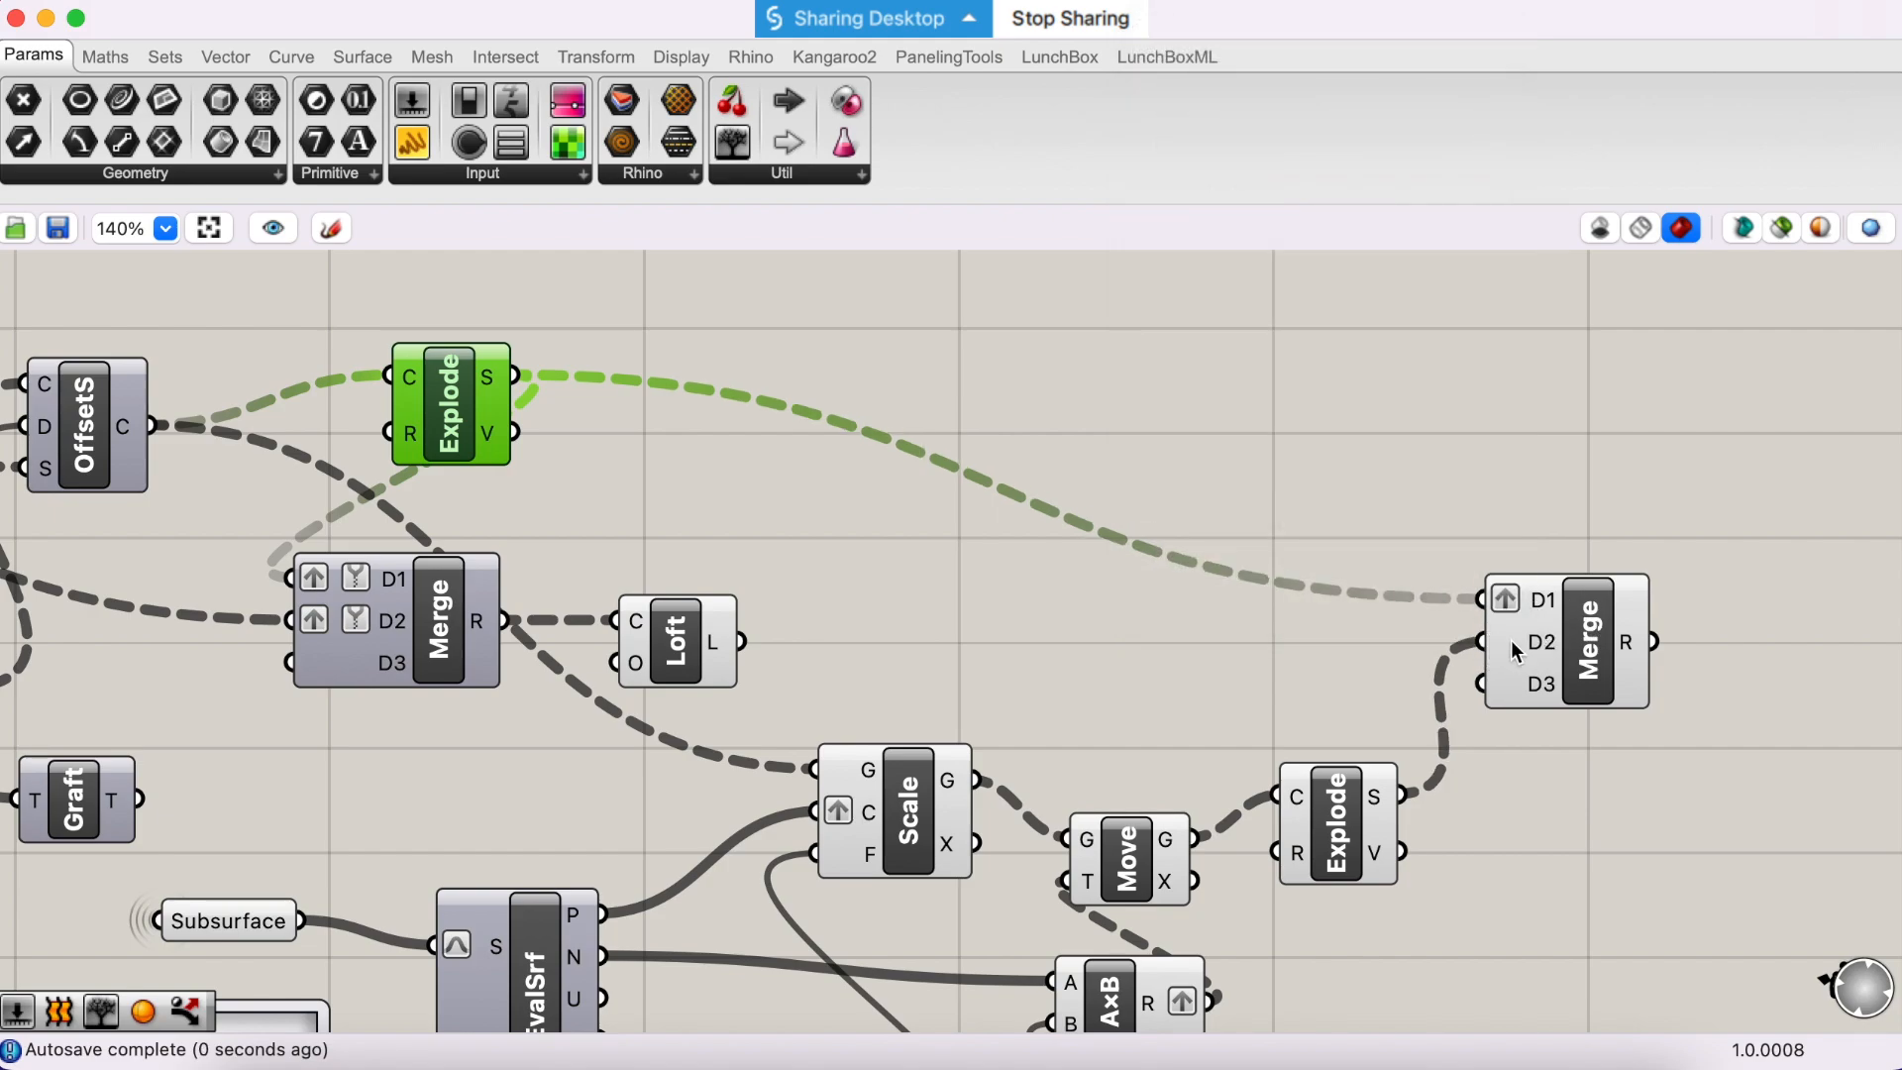
pyautogui.rightClick(1515, 650)
pyautogui.click(1339, 335)
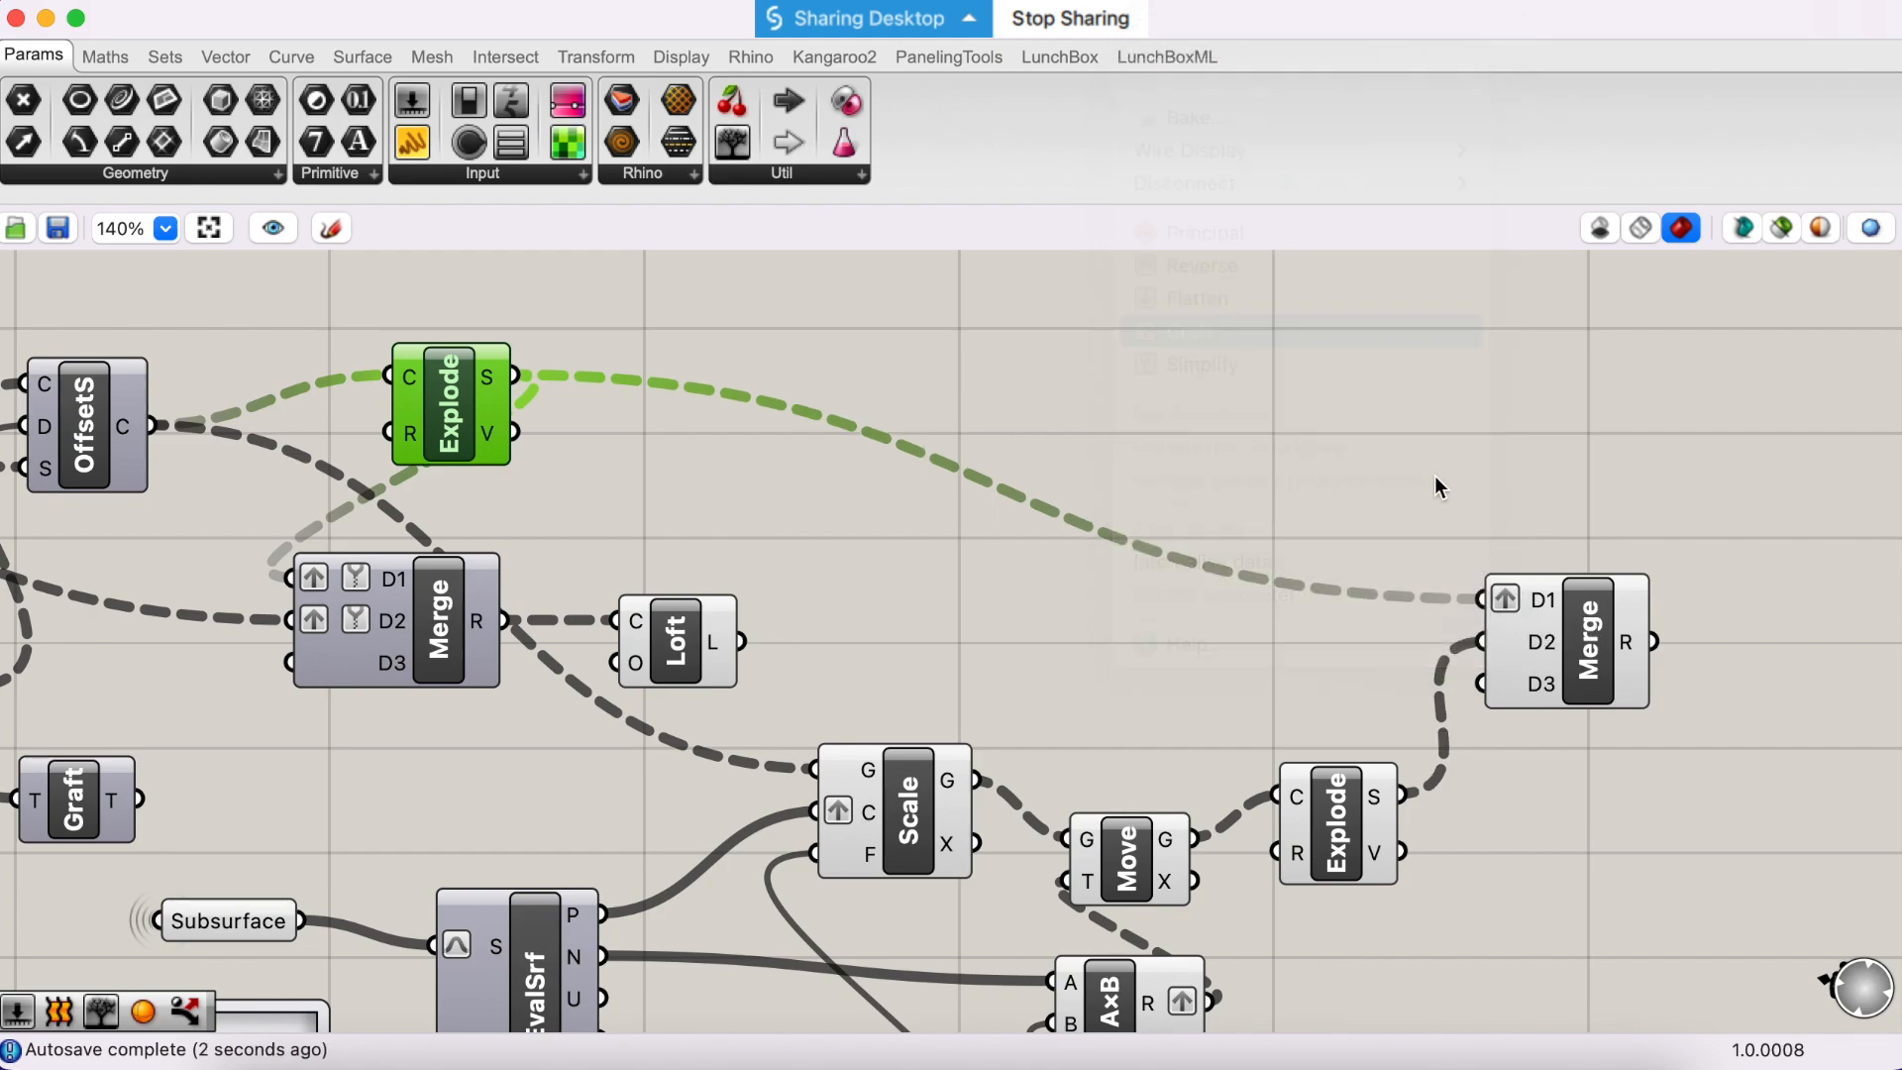
pyautogui.rightClick(1538, 616)
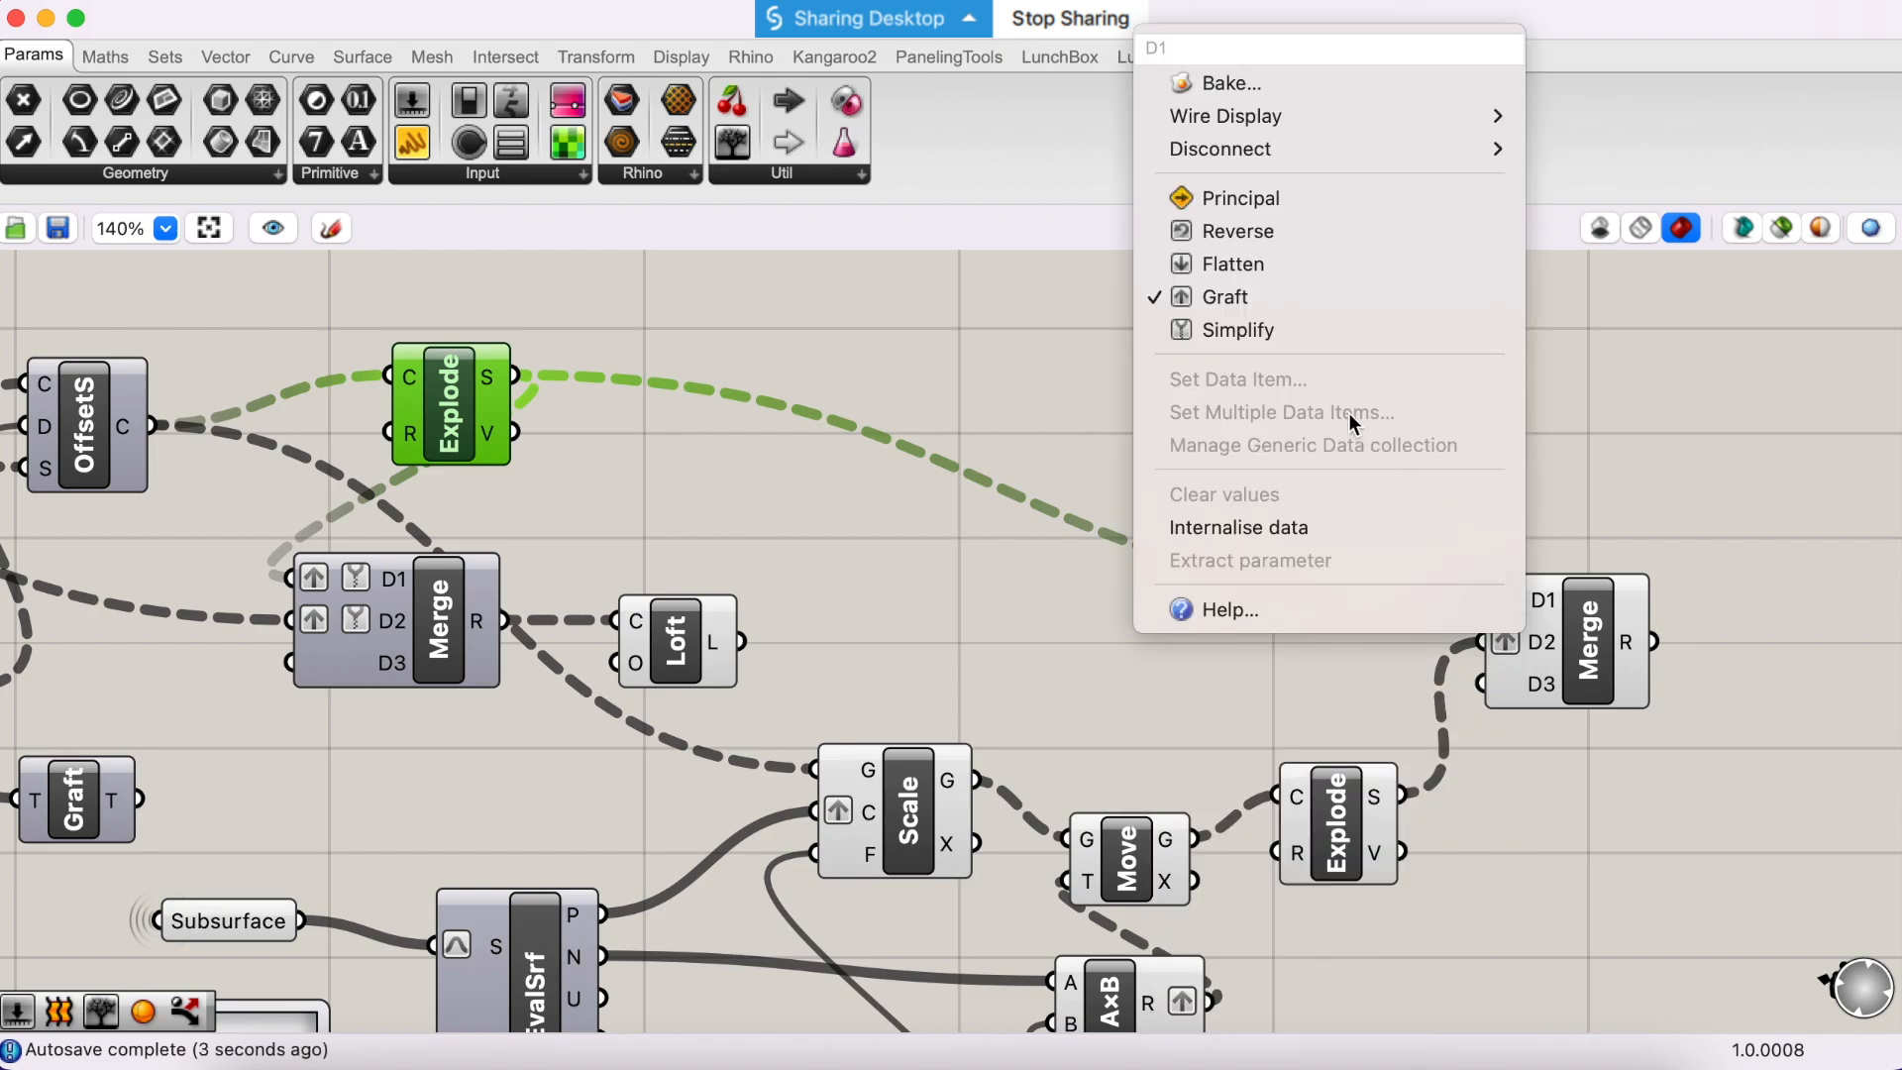
pyautogui.click(1305, 330)
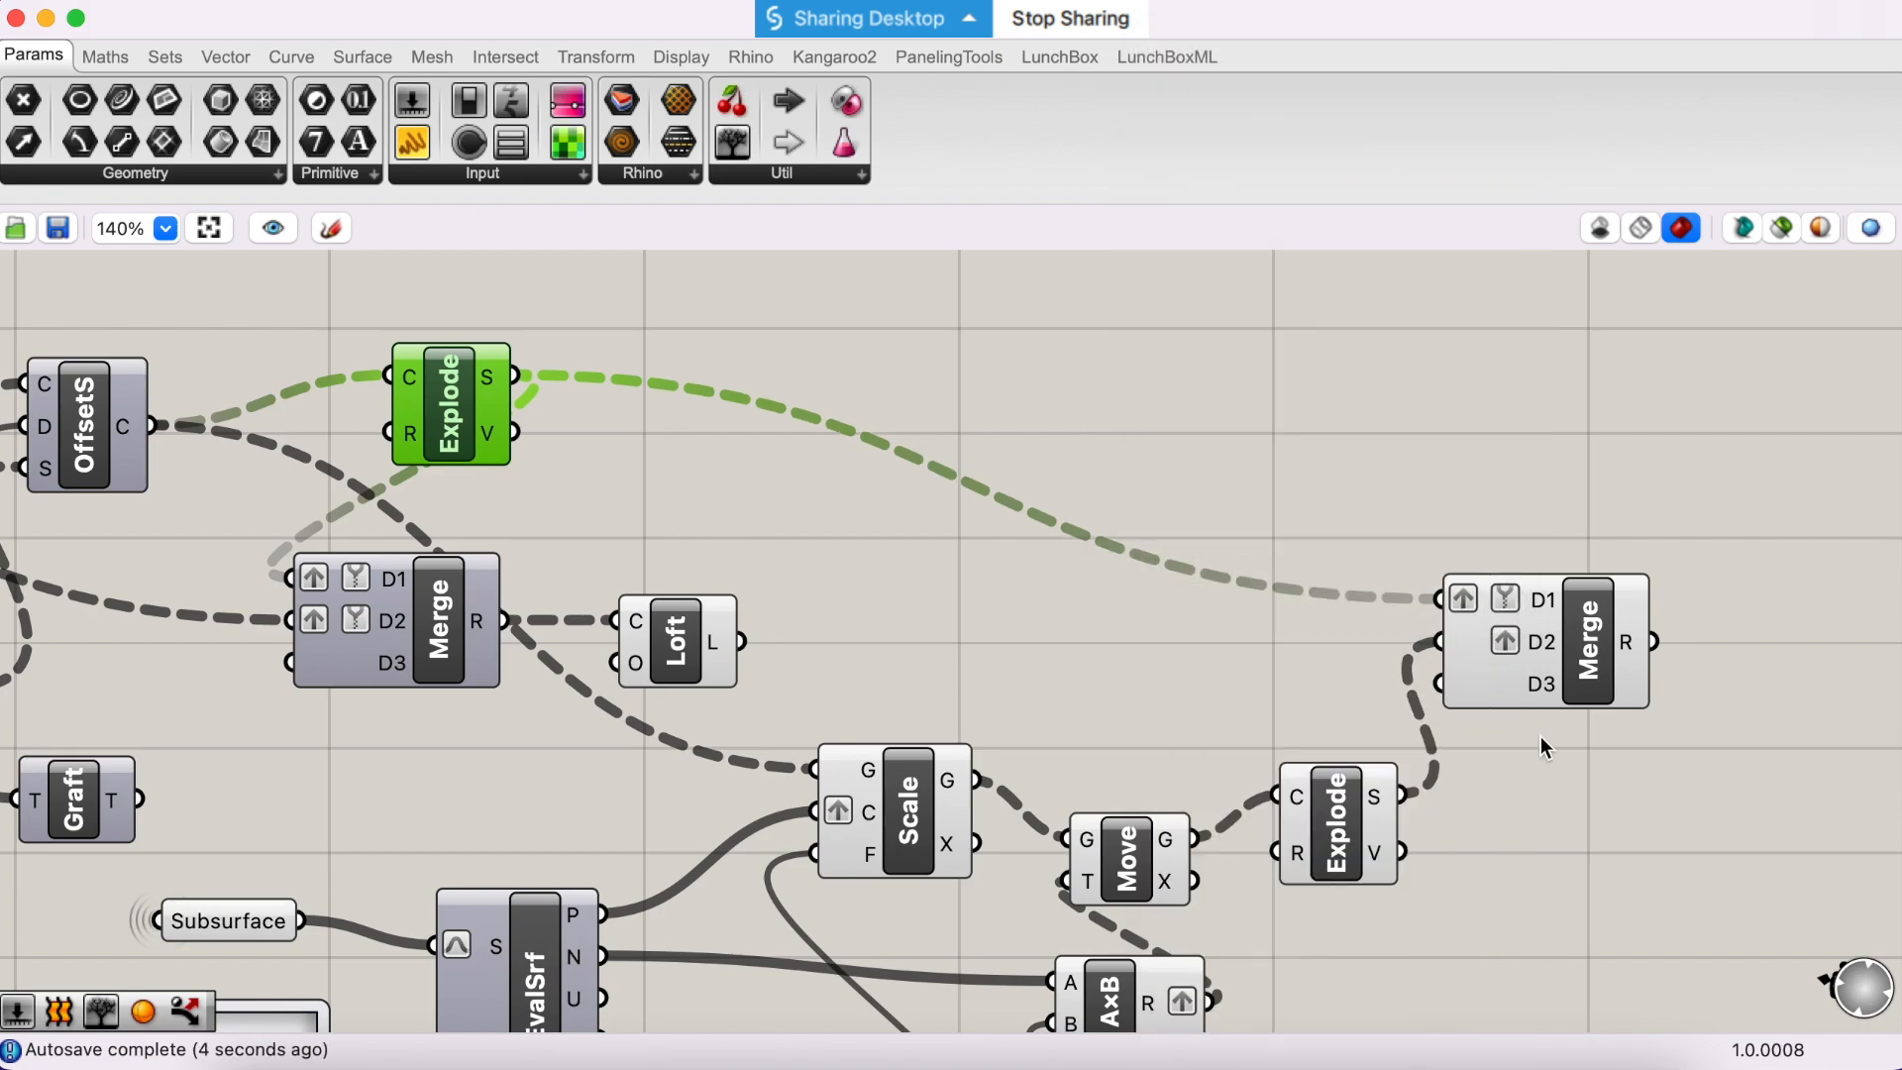
pyautogui.rightClick(1467, 644)
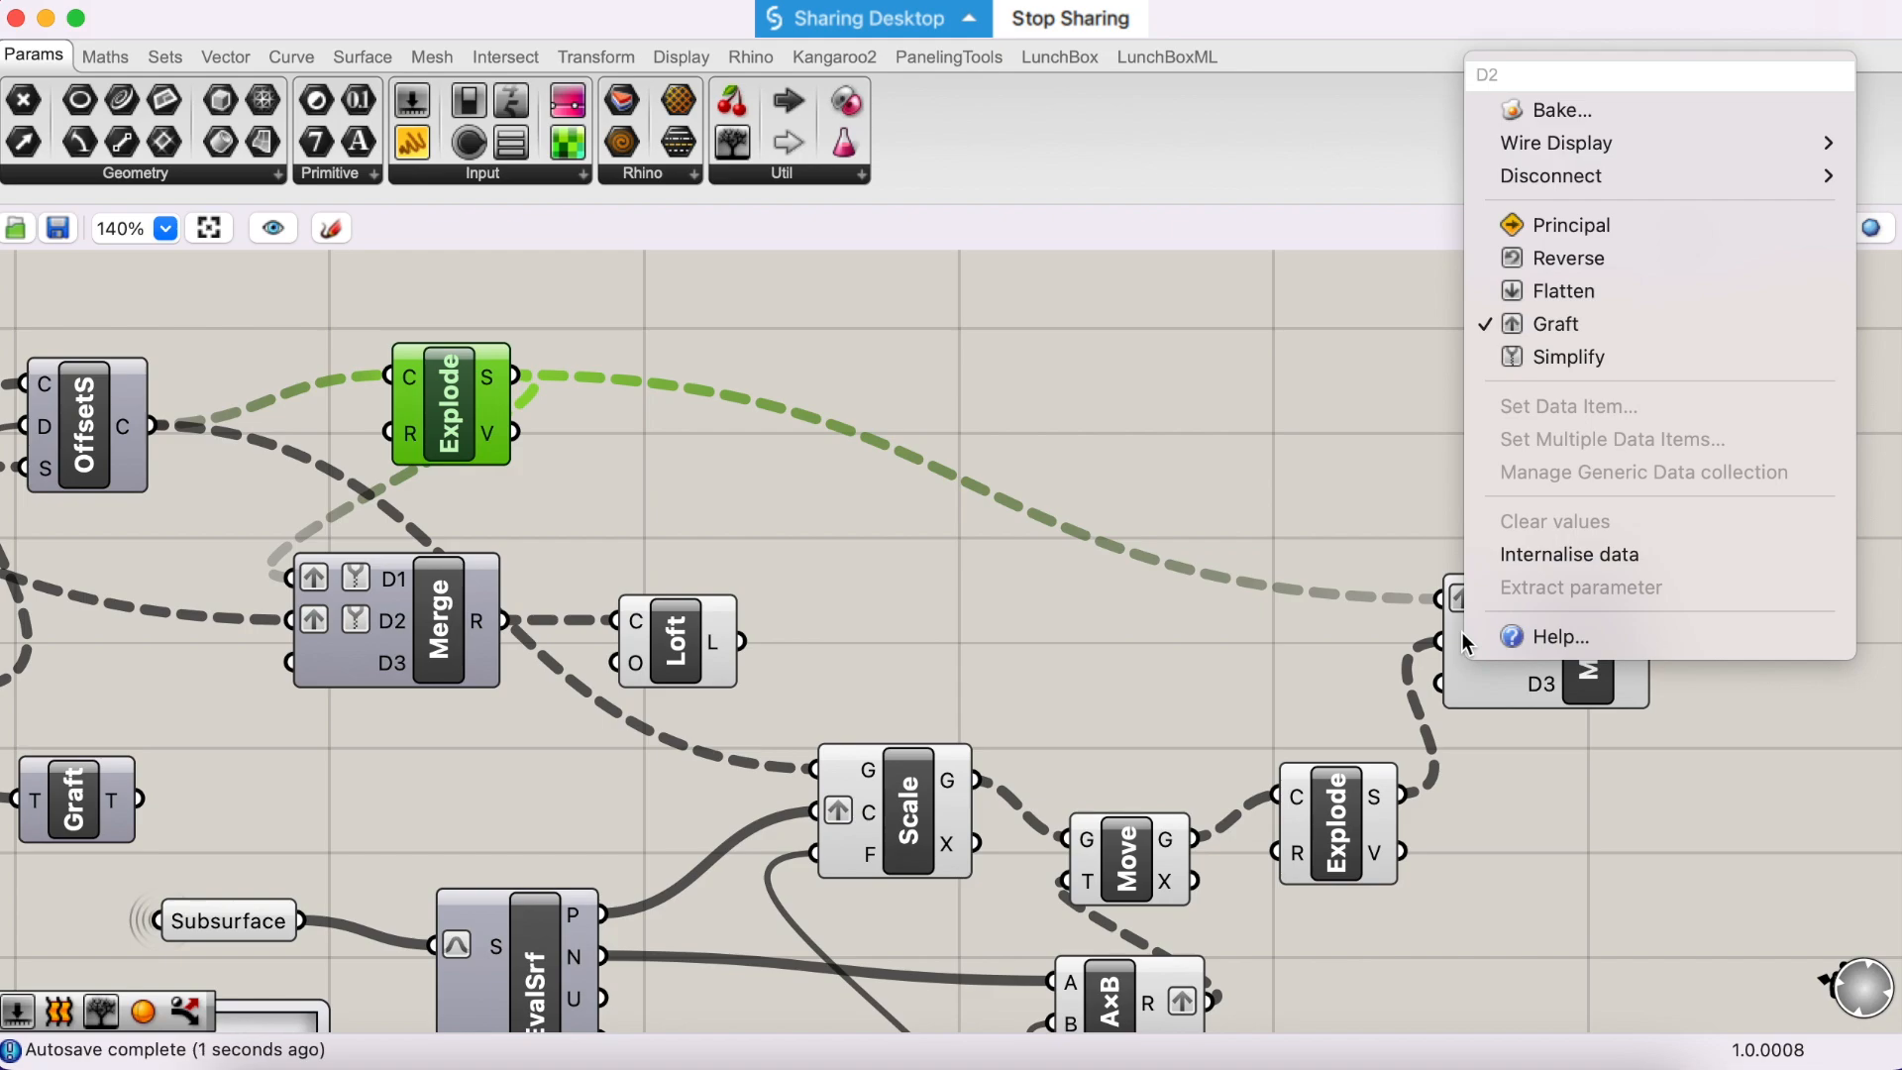
pyautogui.click(1567, 356)
# - Place a panel above the new Merge and connect Merge's R output to it to check the branch structure
pyautogui.click(1588, 666)
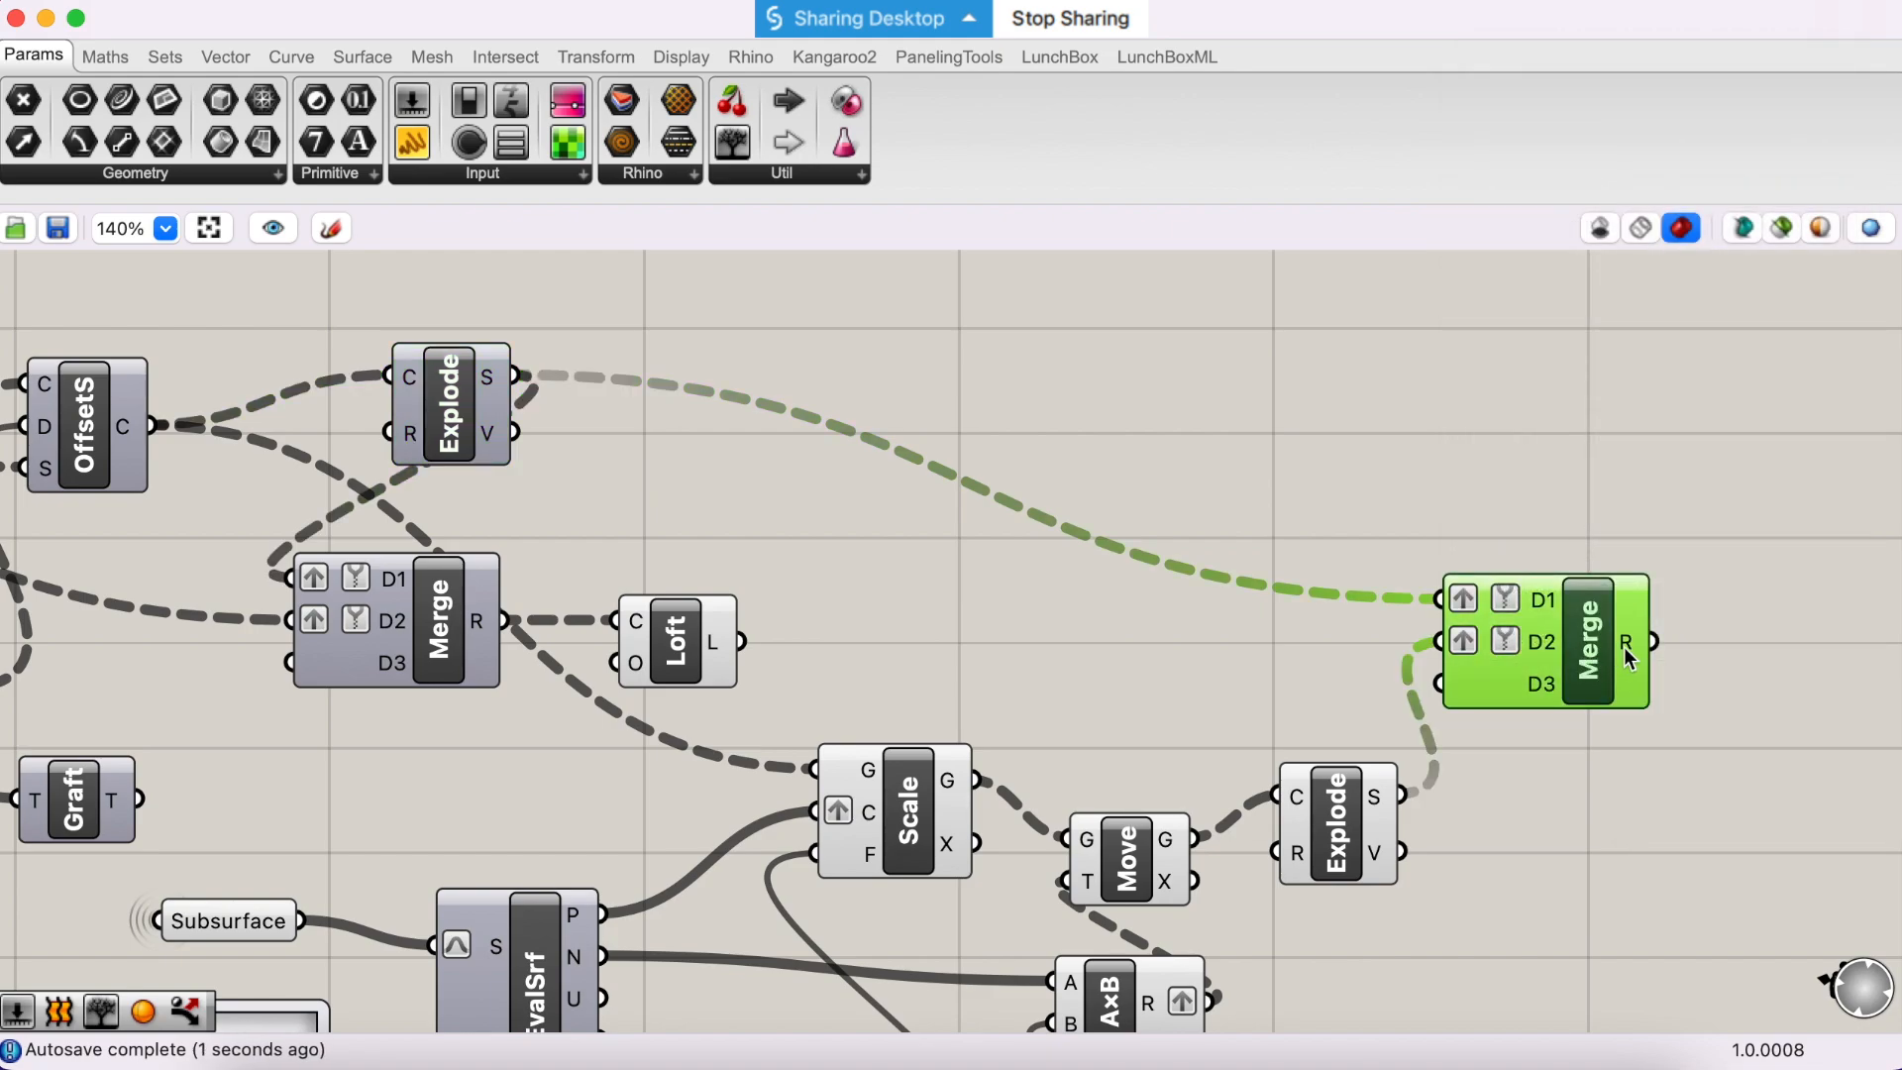
pyautogui.moveTo(1628, 654)
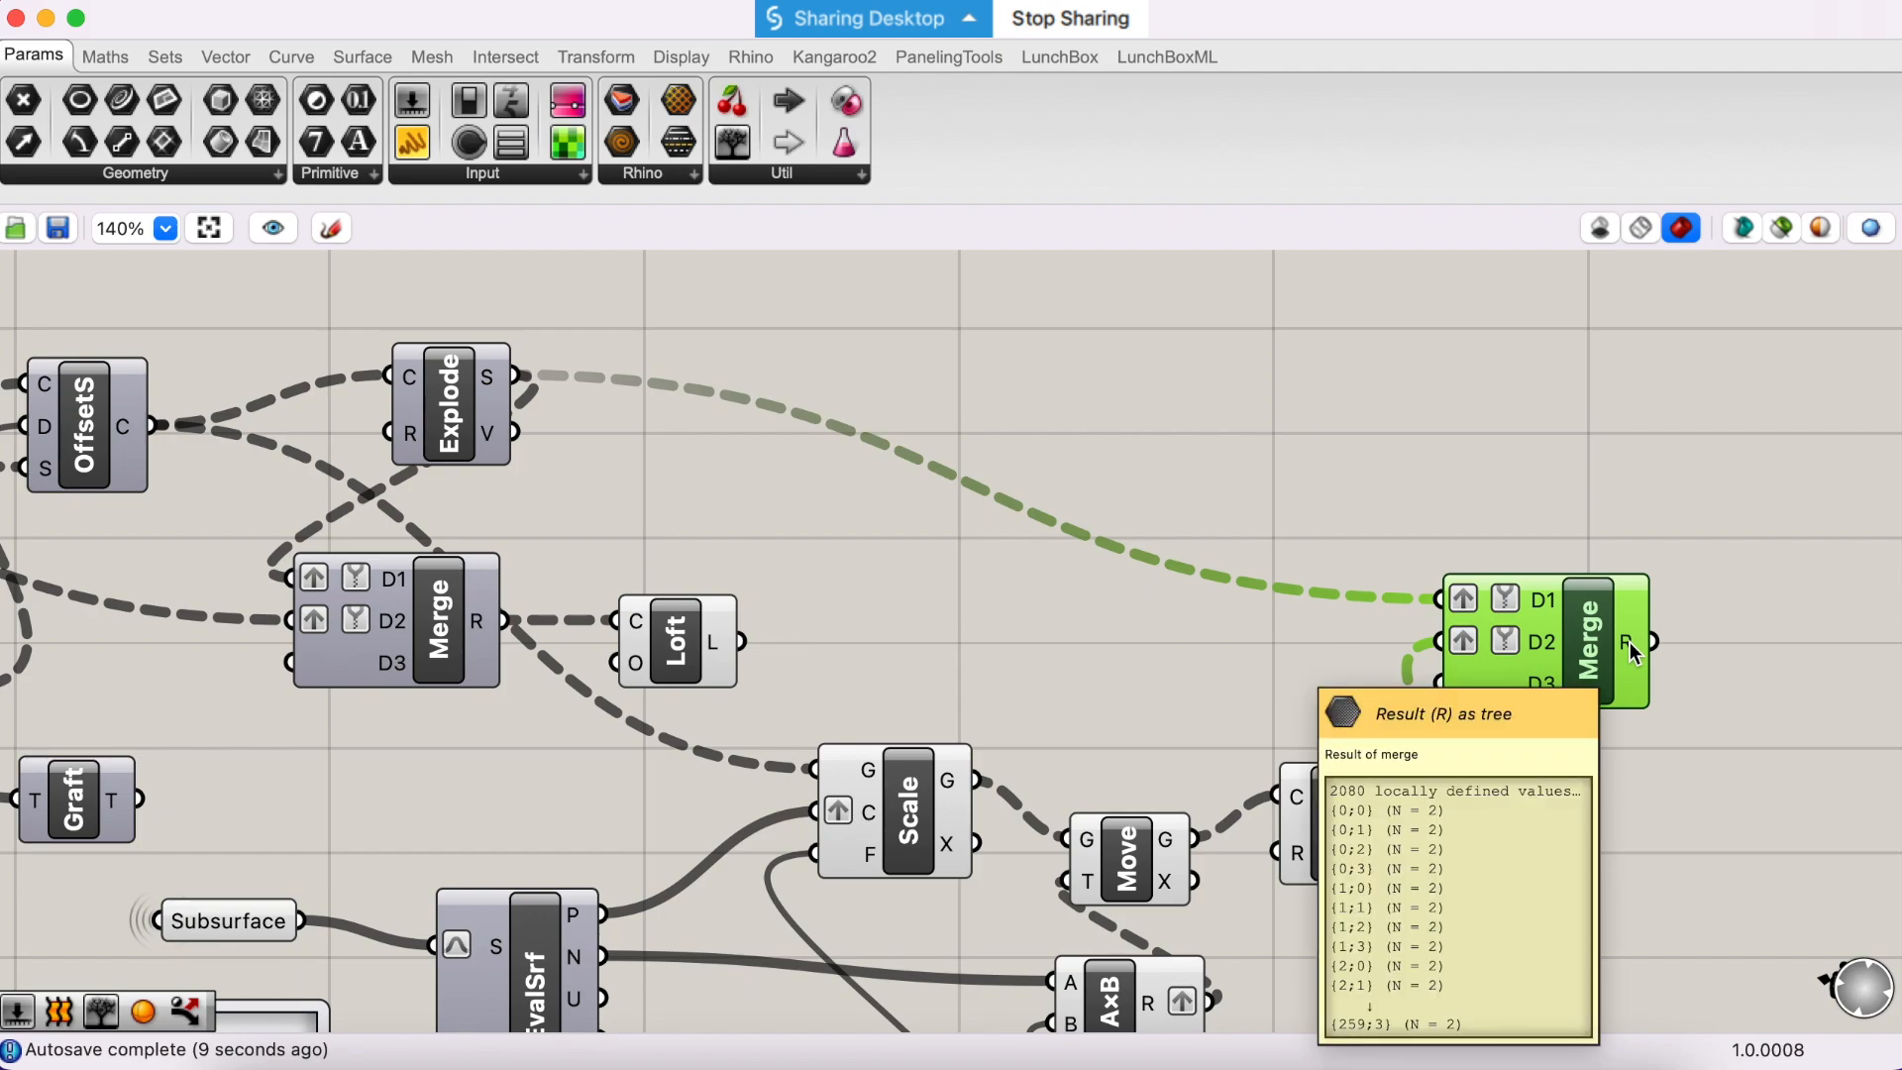
pyautogui.moveTo(687, 148); pyautogui.dragTo(1629, 435)
pyautogui.moveTo(1650, 640); pyautogui.dragTo(1480, 446)
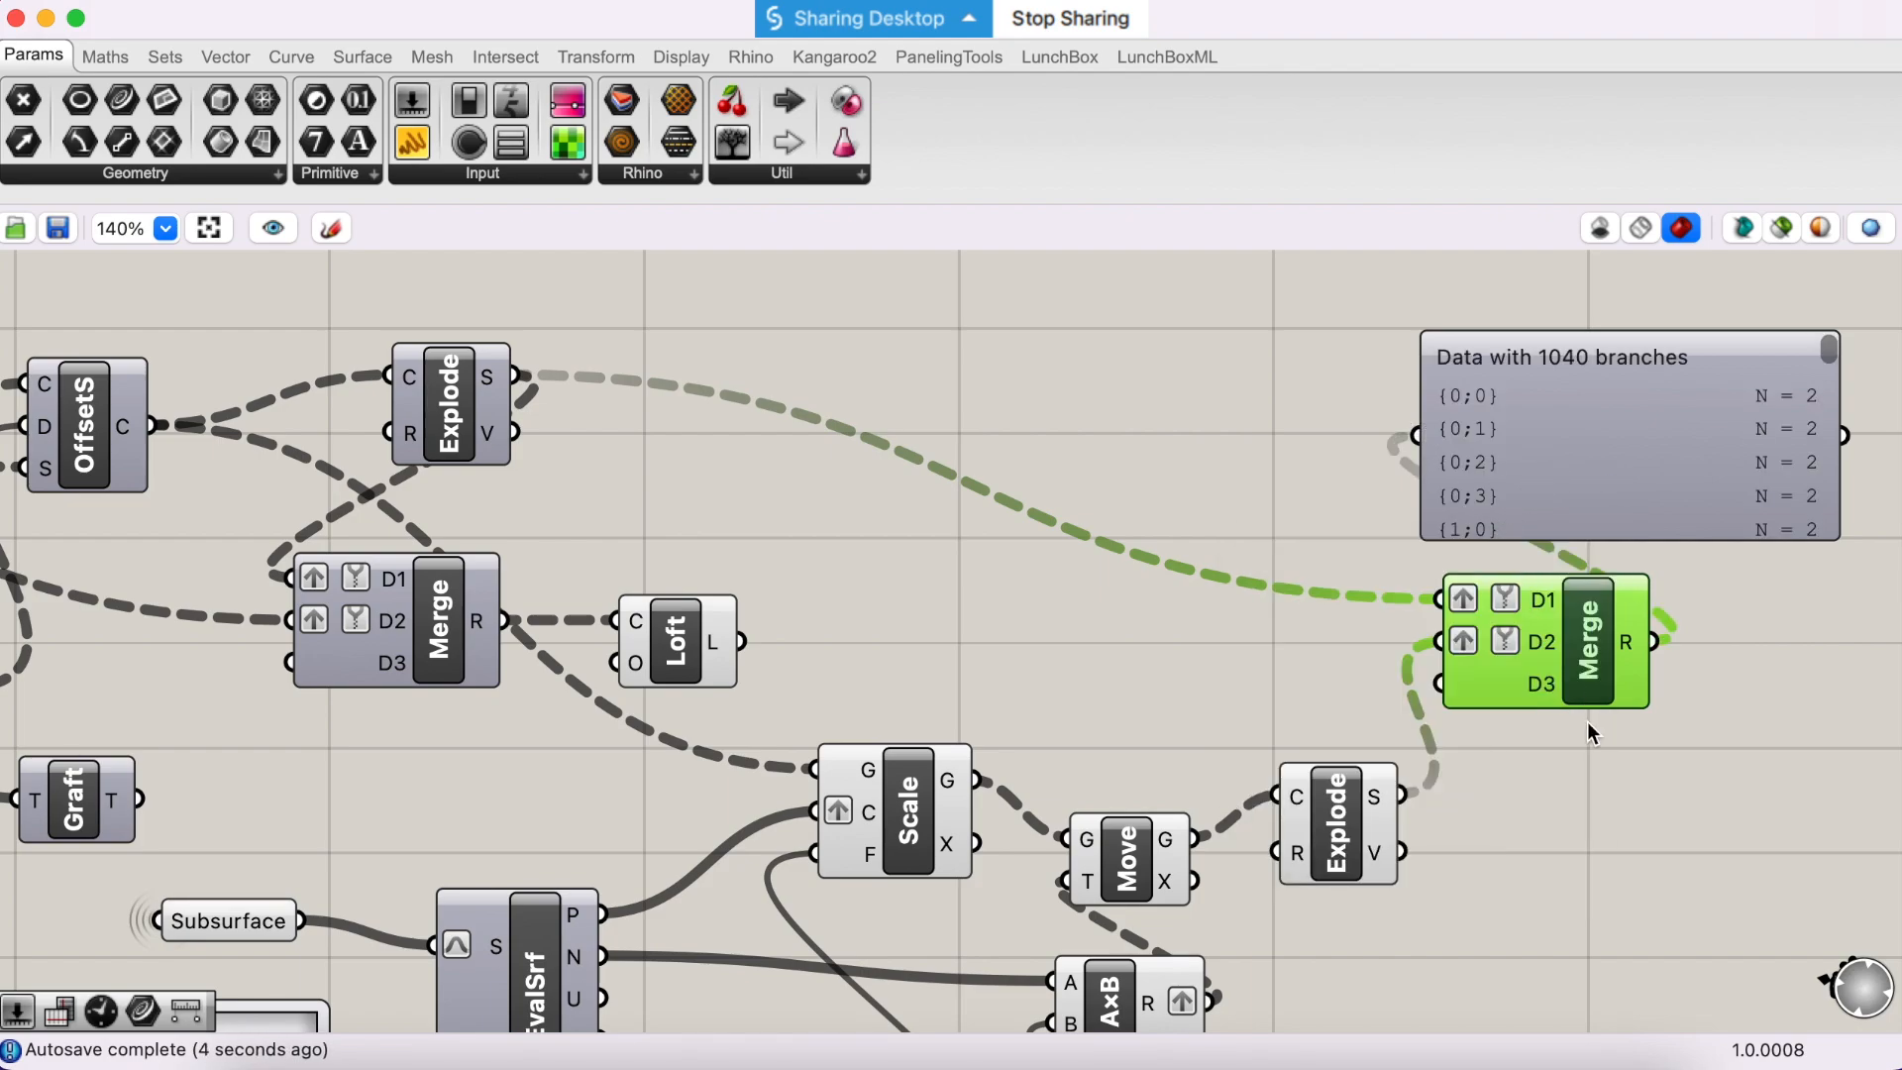
# - Add a Loft component beyond the new Merge and feed its C input from that Merge's R output
pyautogui.hscroll(3, 1587, 721)
pyautogui.doubleClick(1698, 729)
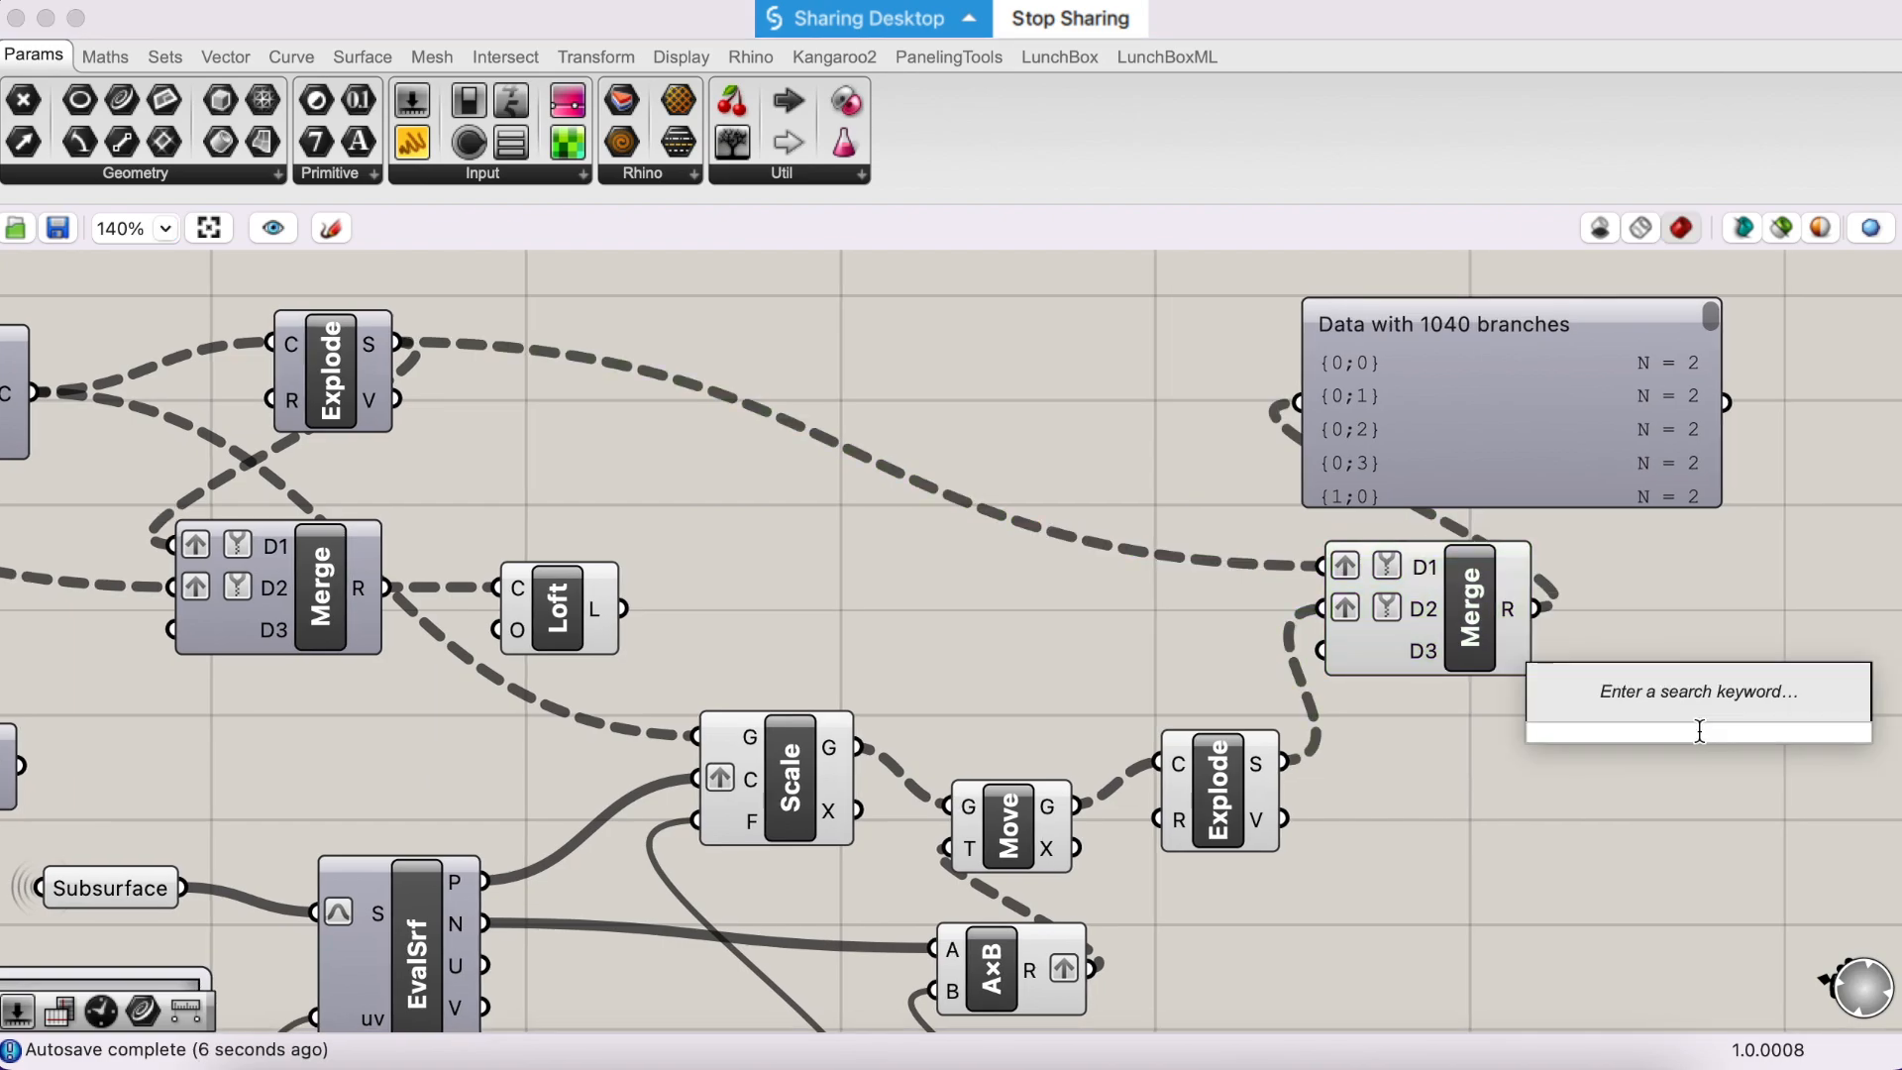
pyautogui.write('loft')
pyautogui.press('Return')
pyautogui.moveTo(1538, 608); pyautogui.dragTo(1636, 714)
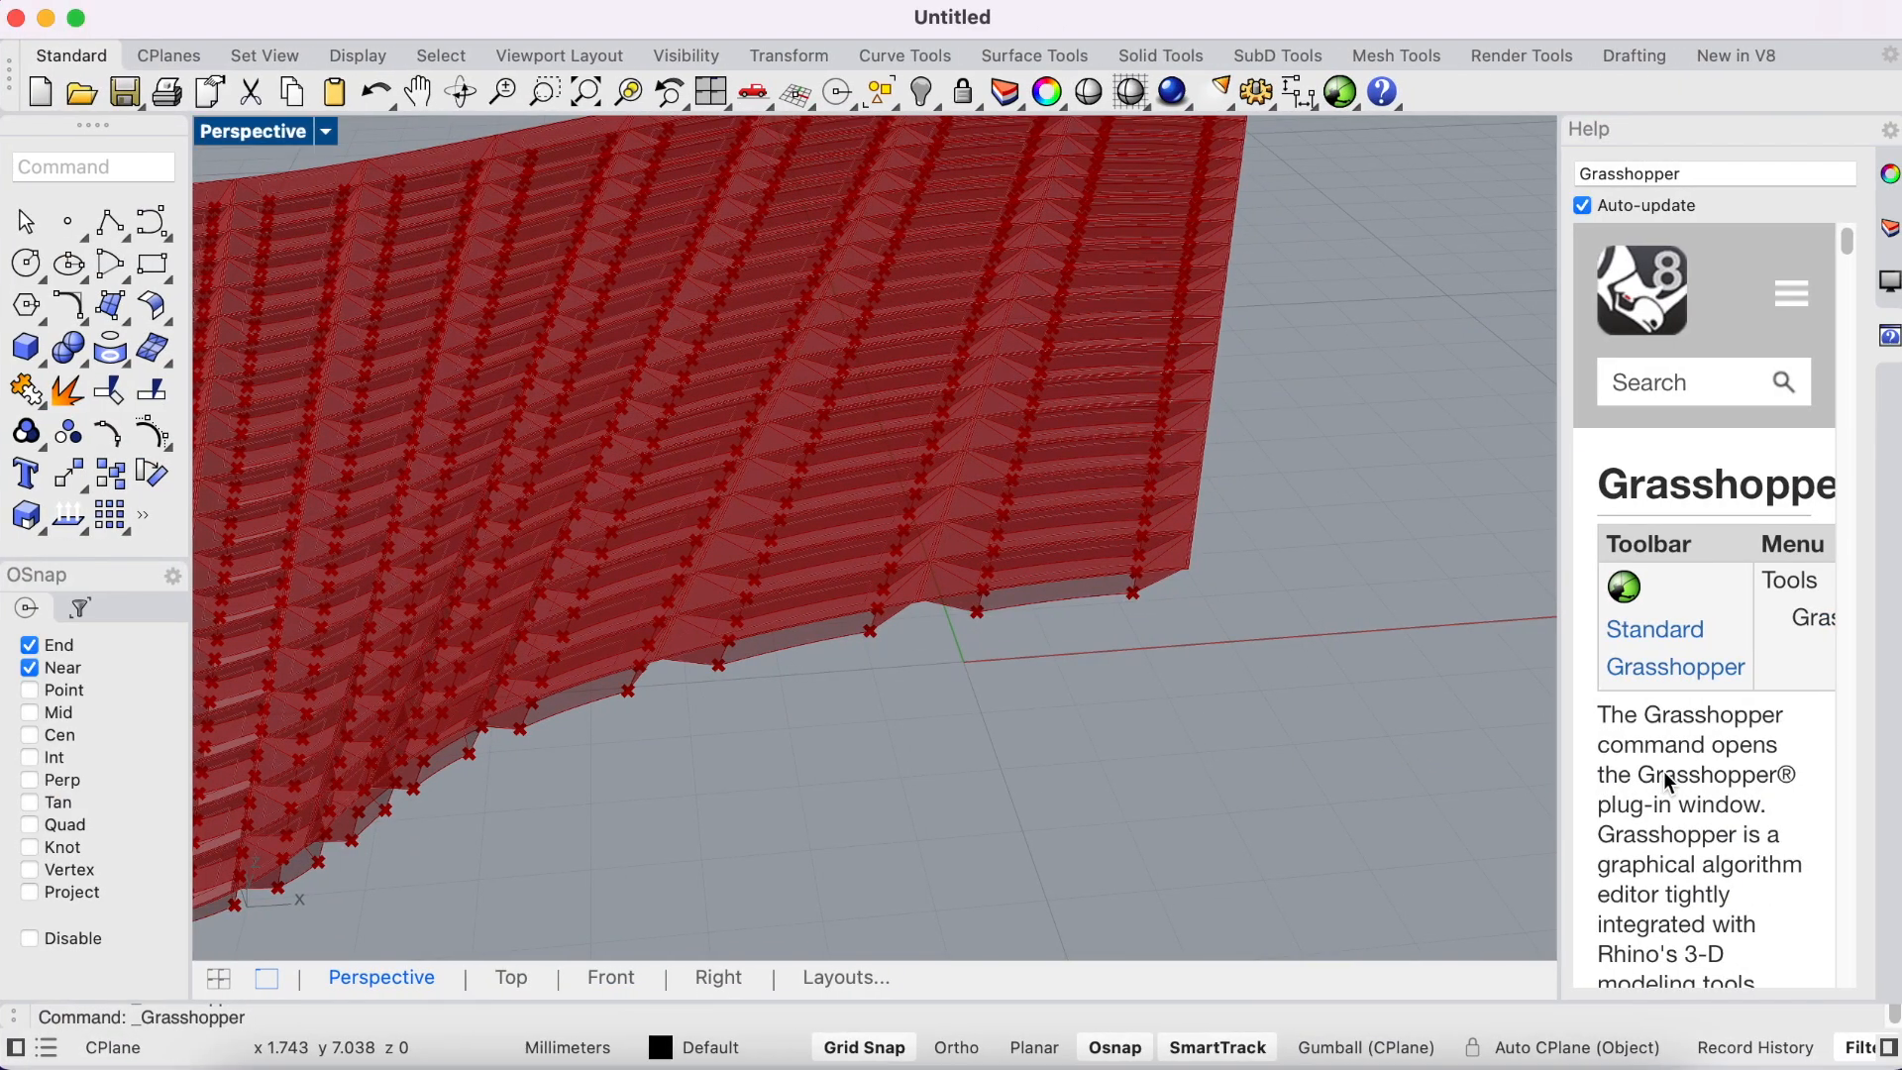
pyautogui.scroll(5, 1035, 592)
pyautogui.moveTo(1047, 608); pyautogui.dragTo(1060, 656, button='right')
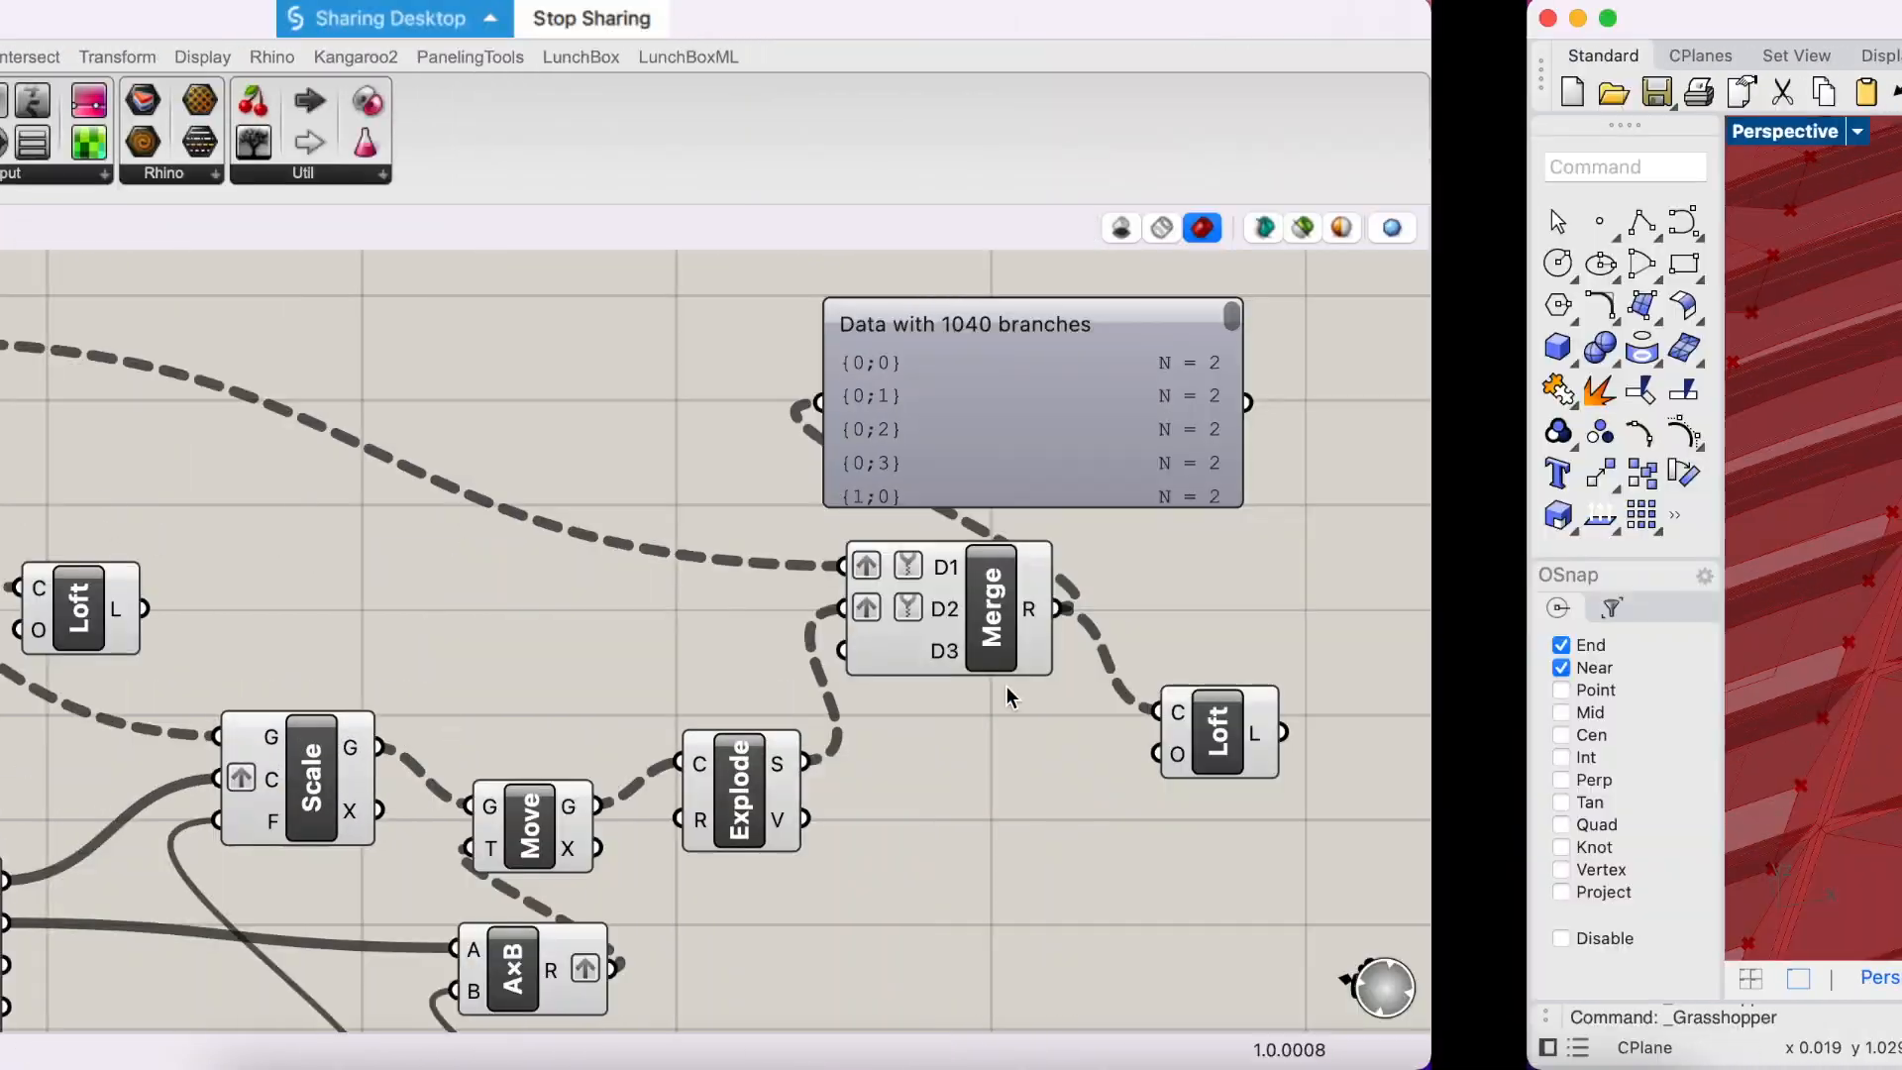
# - Turn off the preview of the Scale, Move, AxB, second Explode and second Merge components, then inspect the lofted cells in Rhino's Perspective view
pyautogui.scroll(-1, 1025, 662)
pyautogui.scroll(-1, 1167, 677)
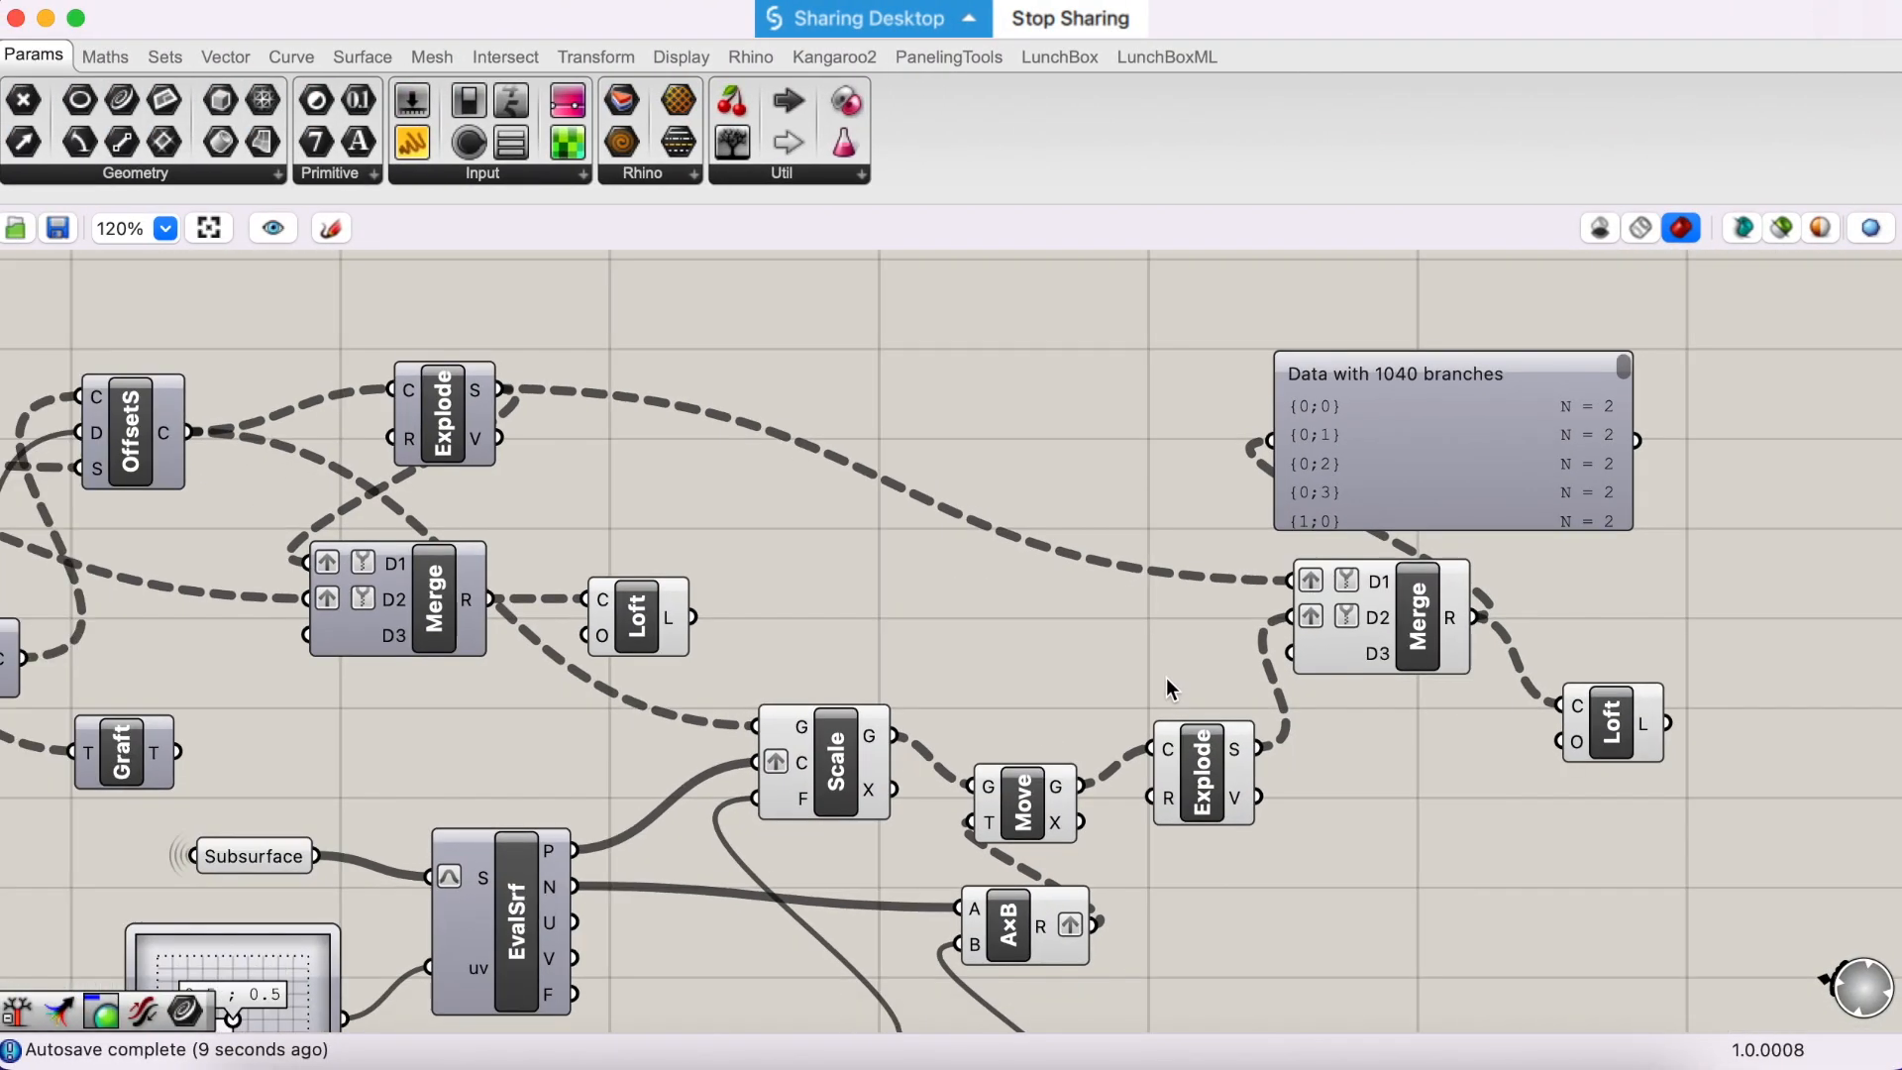
pyautogui.scroll(-3, 1166, 678)
pyautogui.moveTo(1319, 893); pyautogui.dragTo(959, 537)
pyautogui.rightClick(1142, 660)
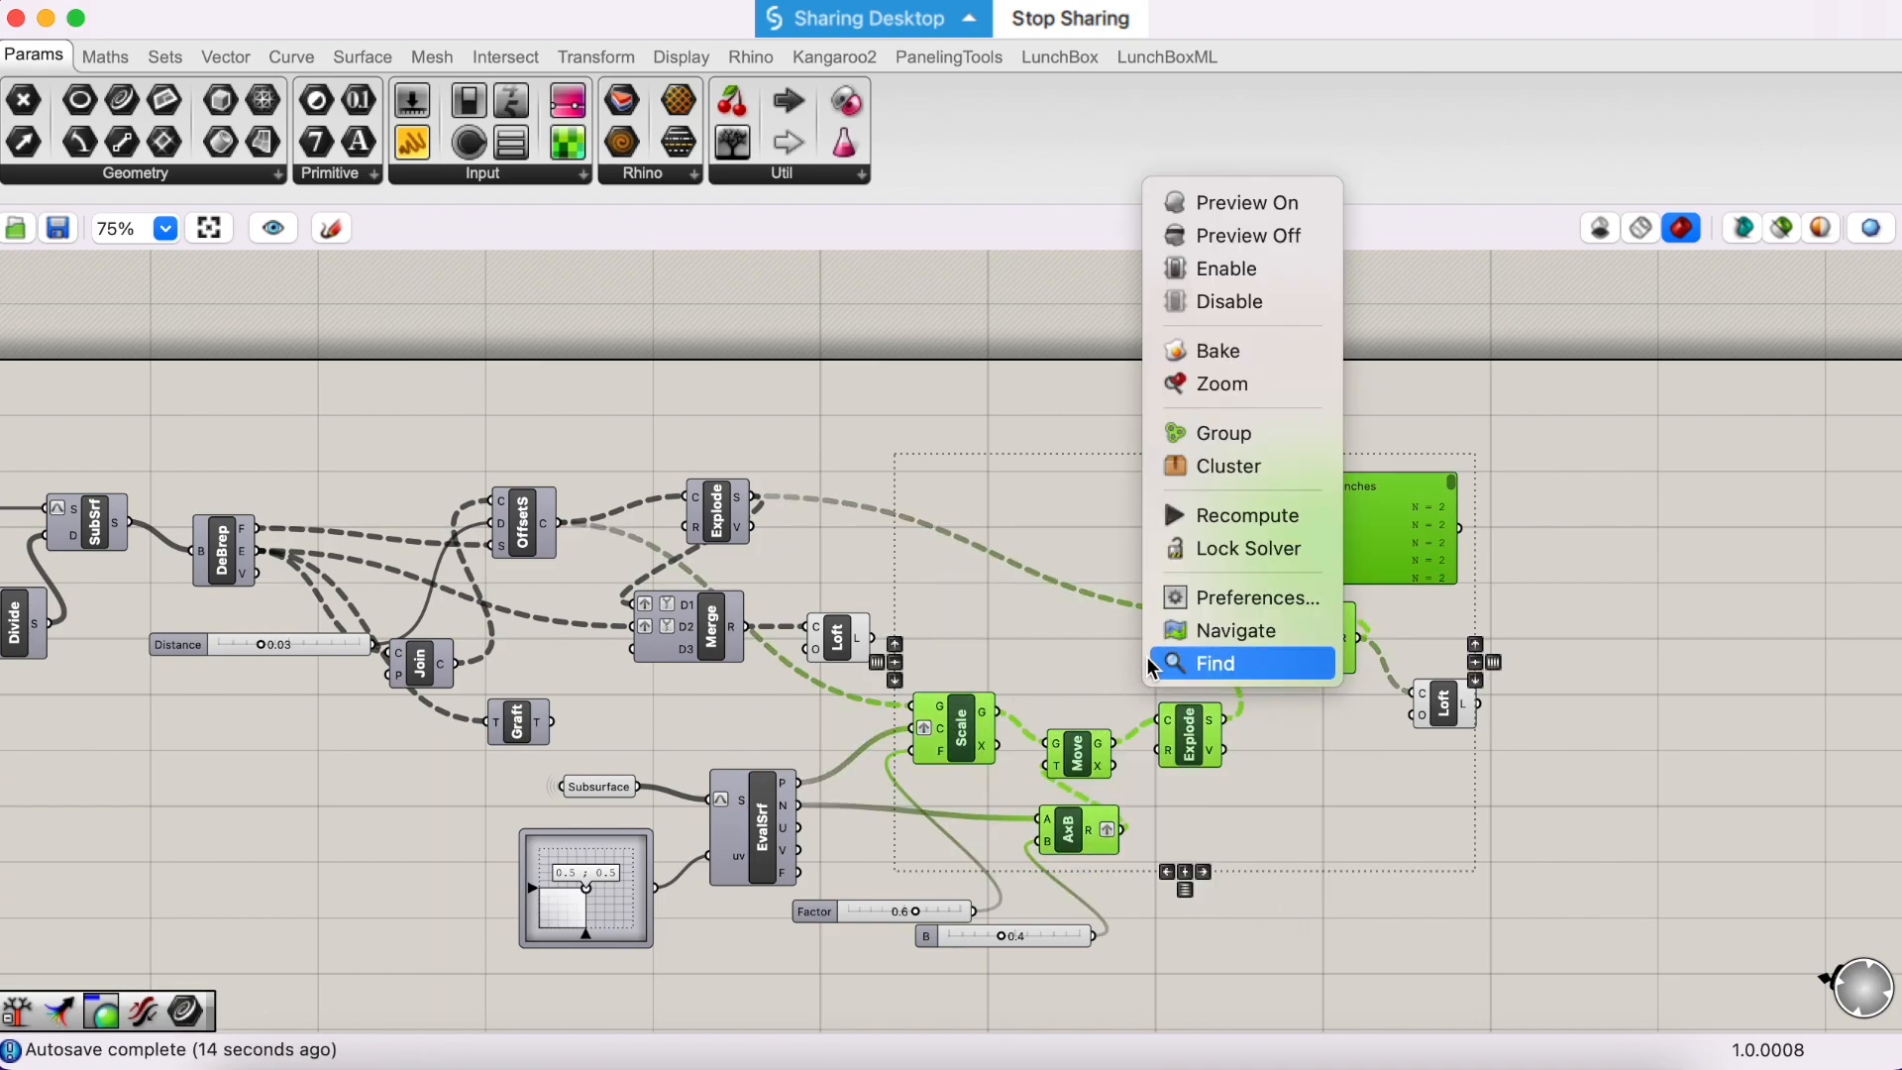
pyautogui.click(1223, 253)
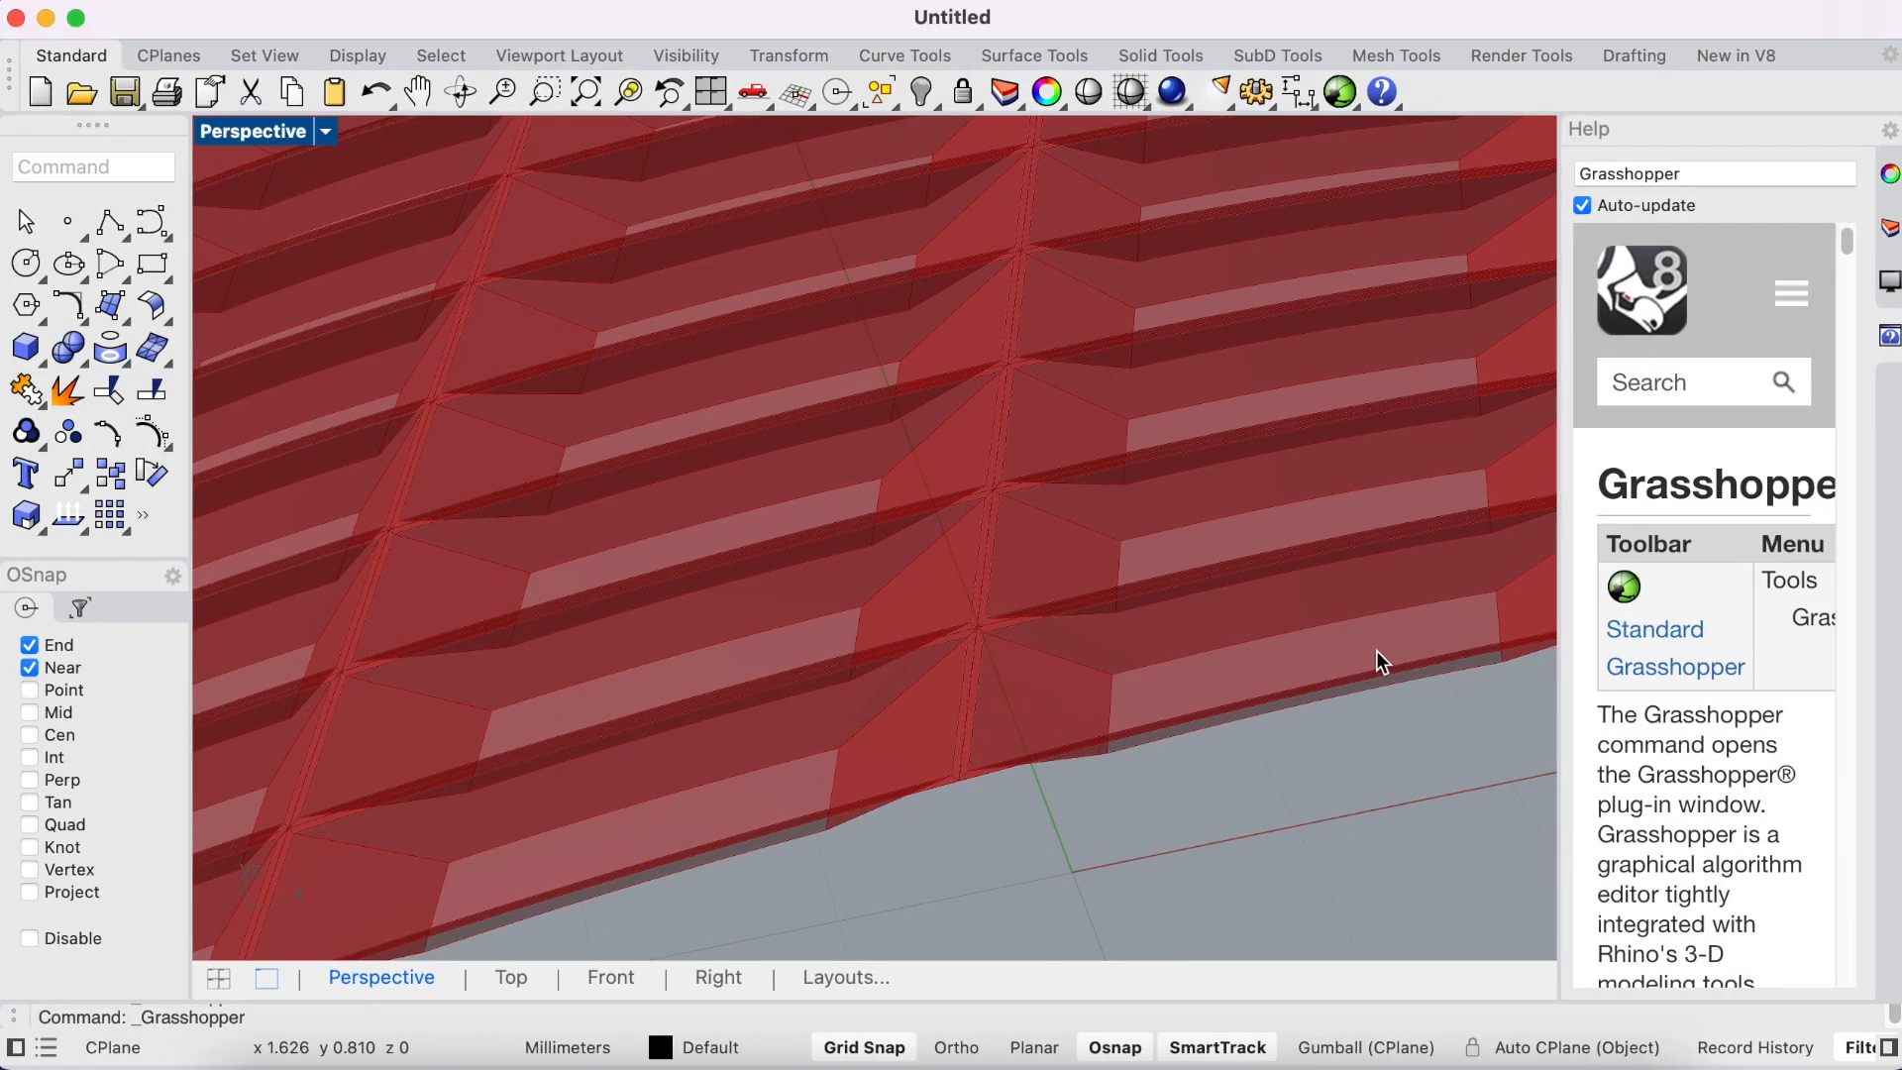
pyautogui.moveTo(1236, 713); pyautogui.dragTo(1339, 650, button='right')
pyautogui.scroll(5, 1122, 660)
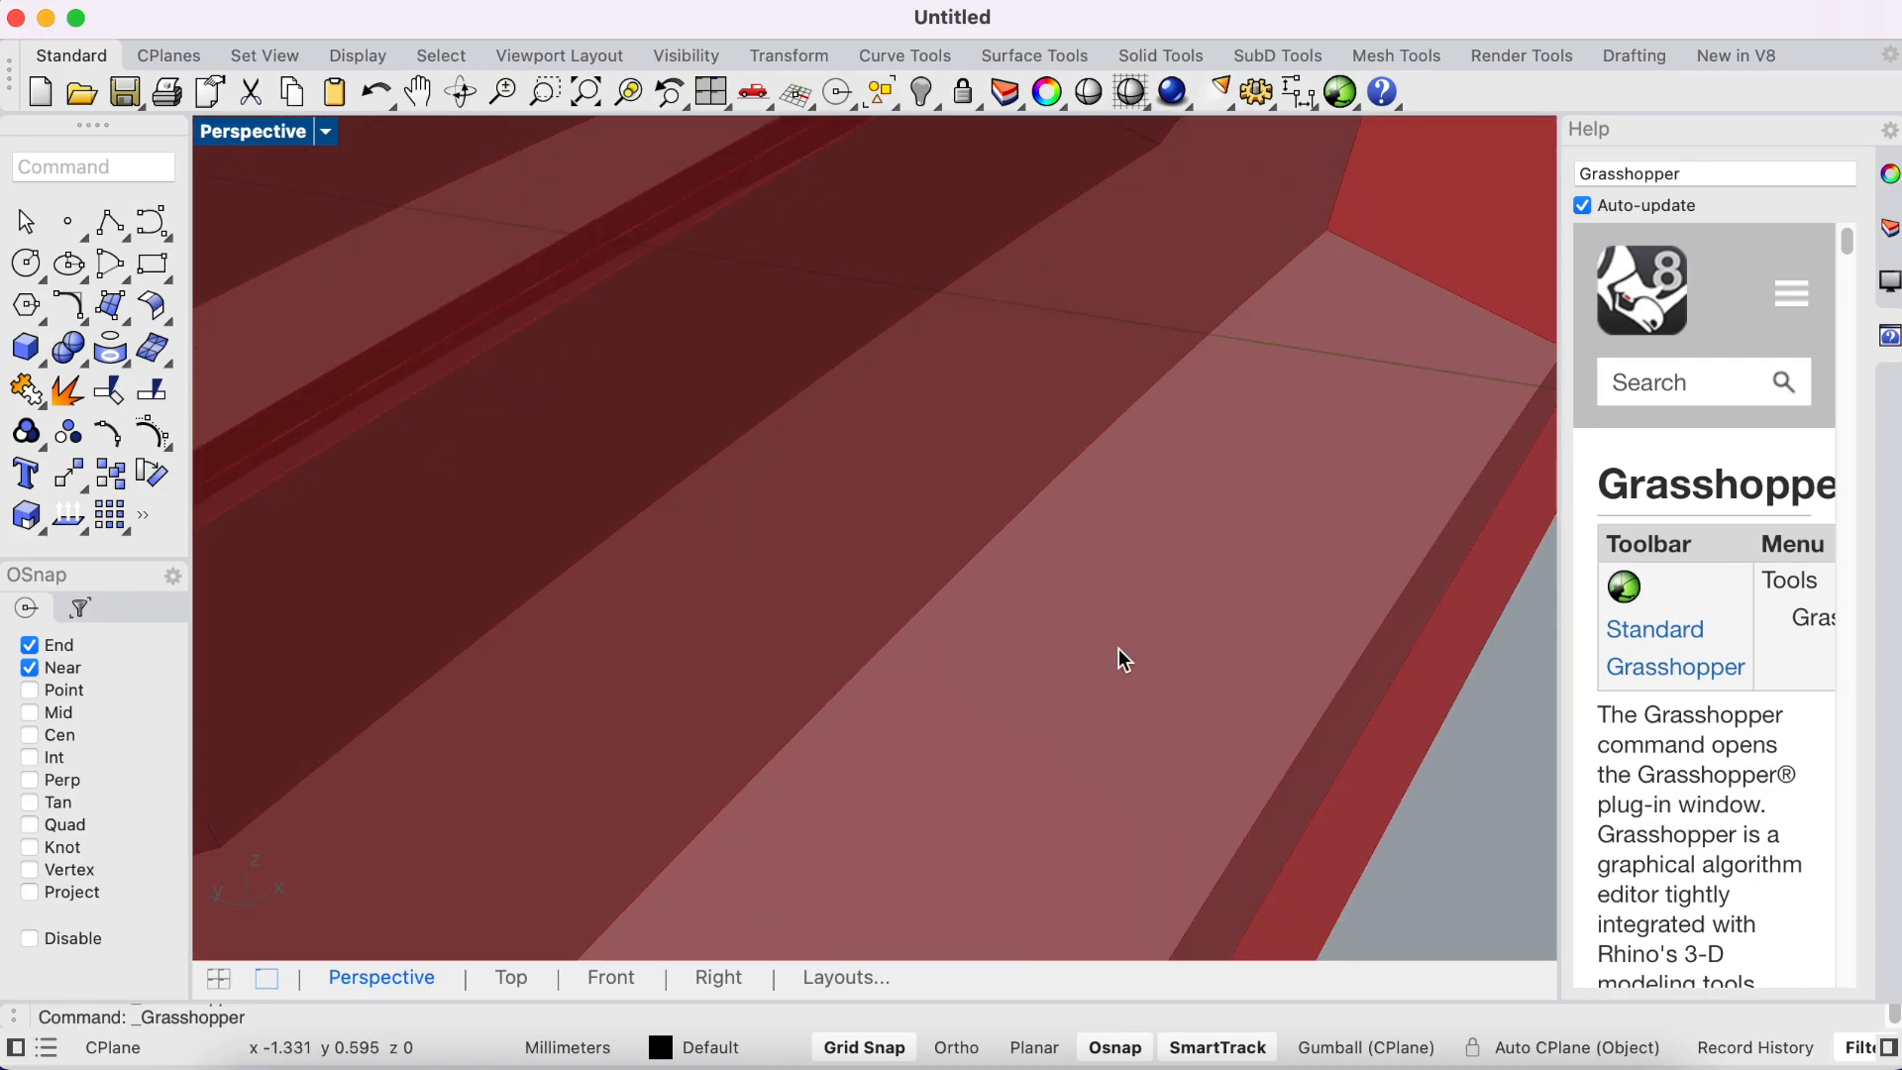
pyautogui.scroll(-5, 1122, 661)
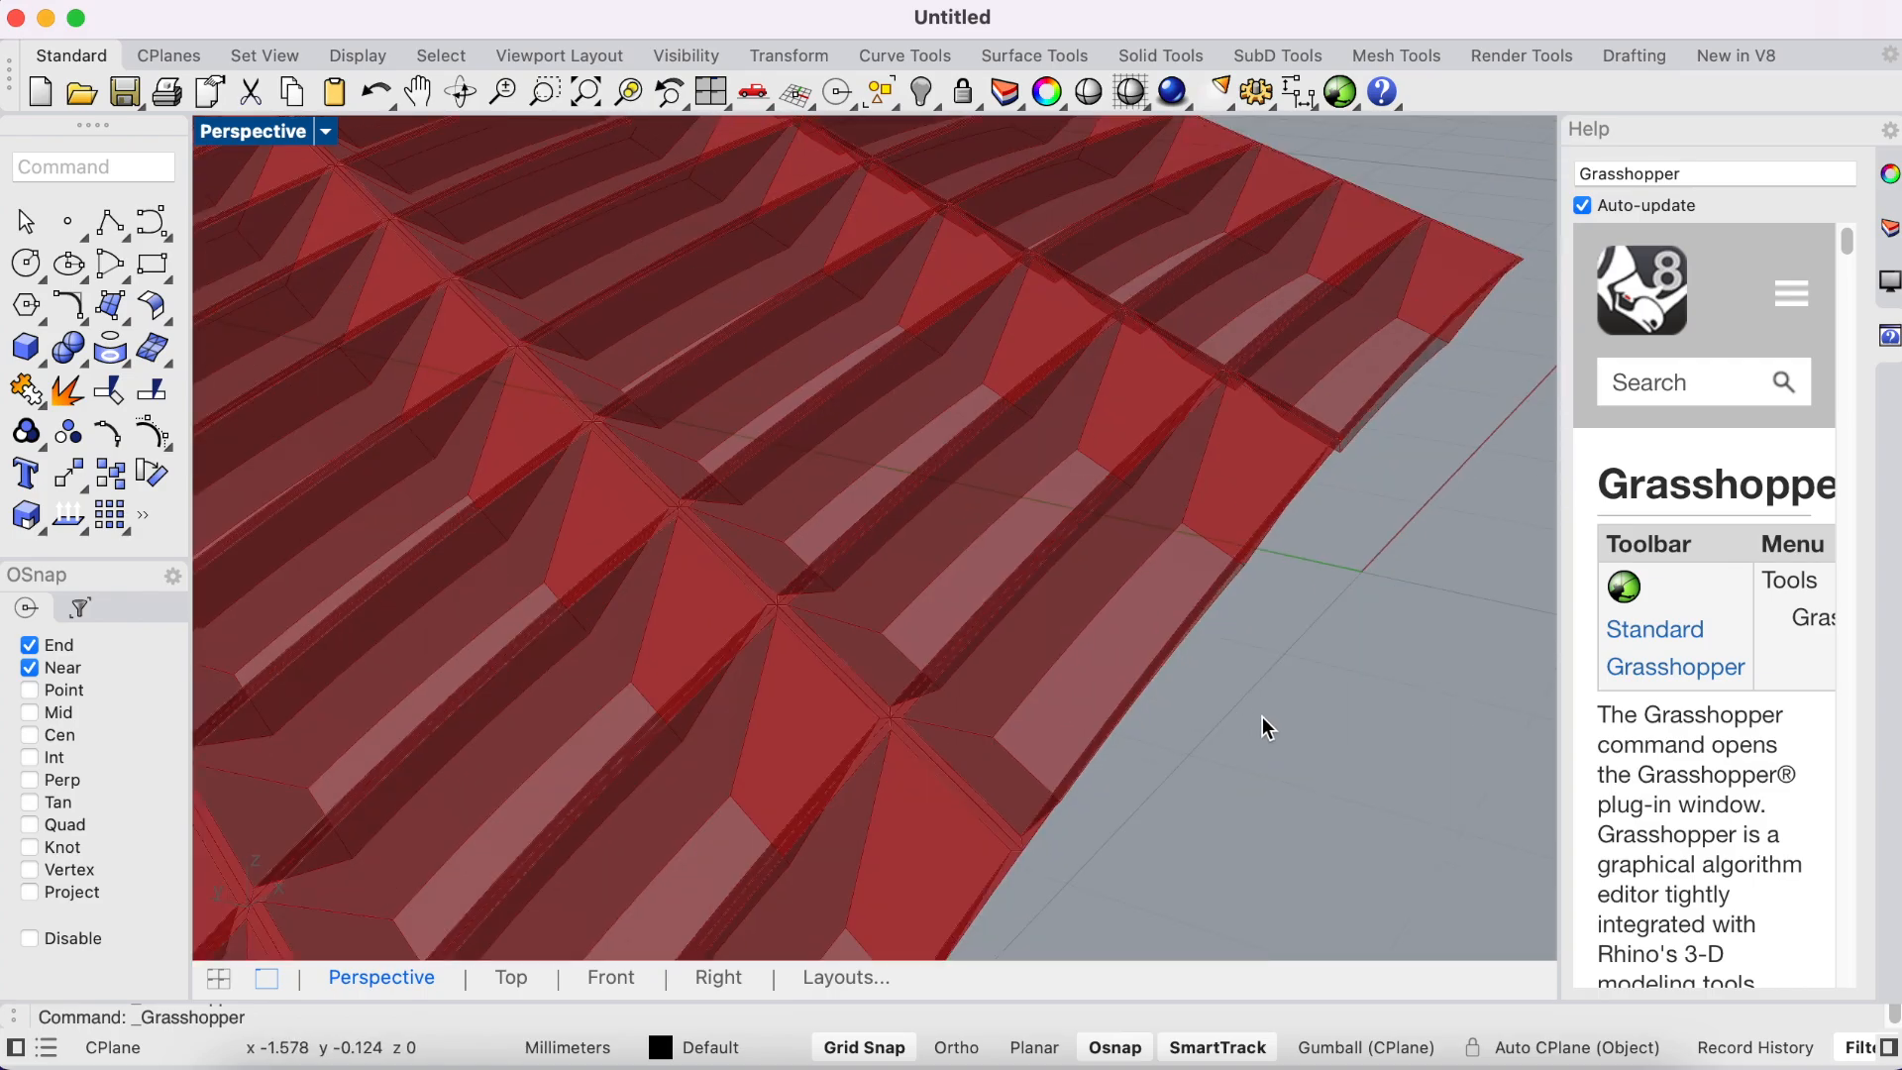